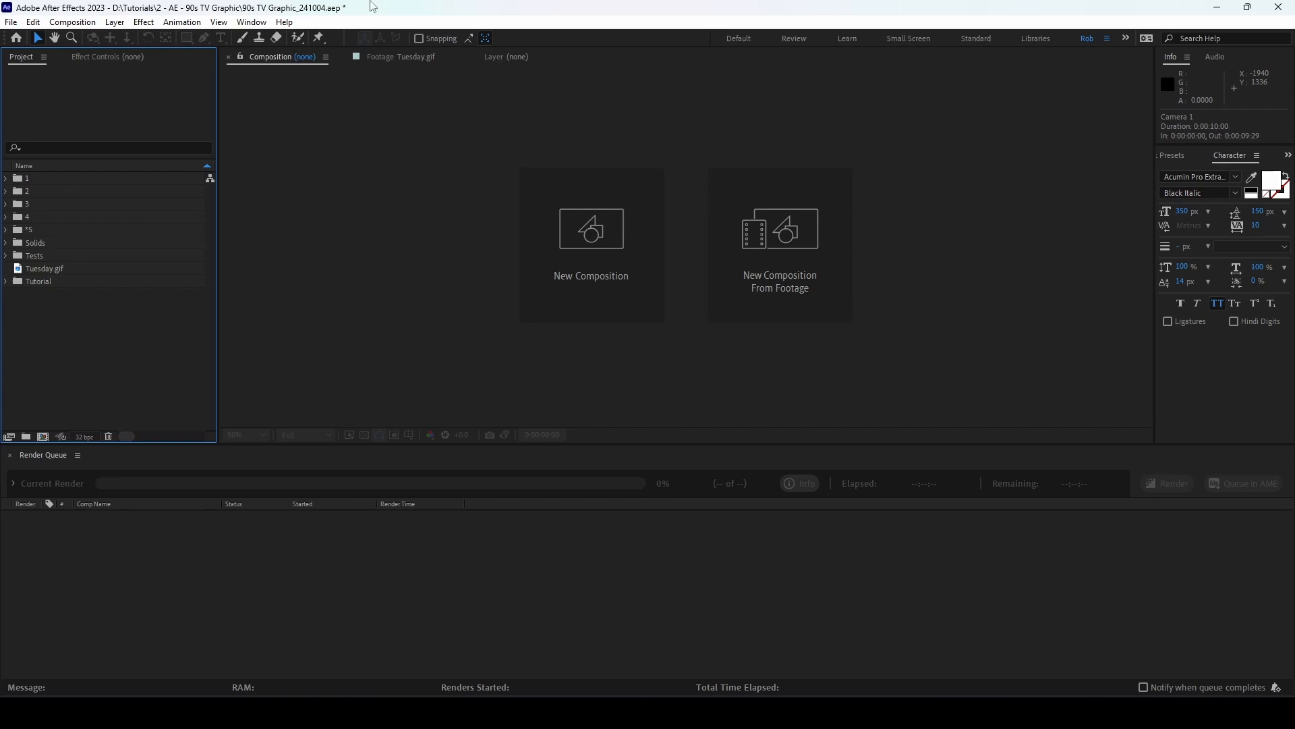
Step: Create Comp 1 at 3500 × 3000 px, 30 fps, 15 seconds long, with a black background
{"action": "left_click", "coordinate": [73, 22]}
{"action": "left_click", "coordinate": [89, 41]}
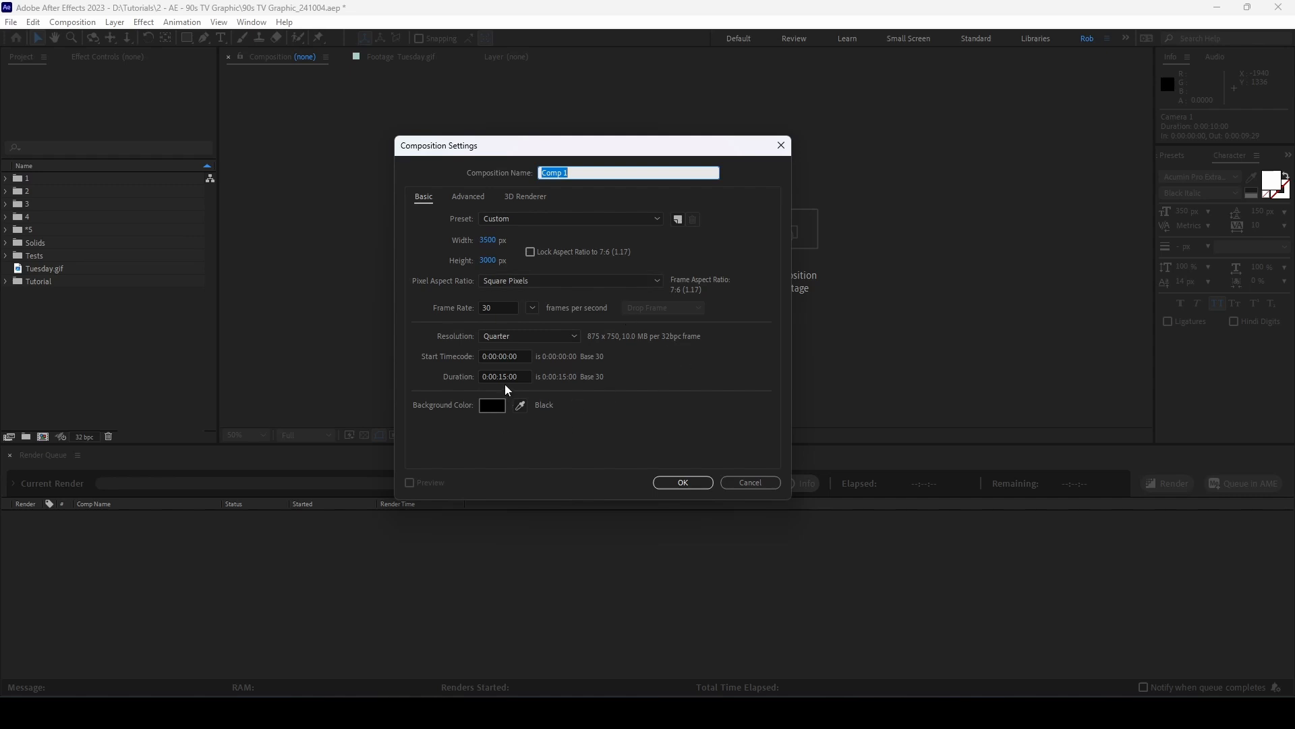
{"action": "left_click", "coordinate": [678, 482]}
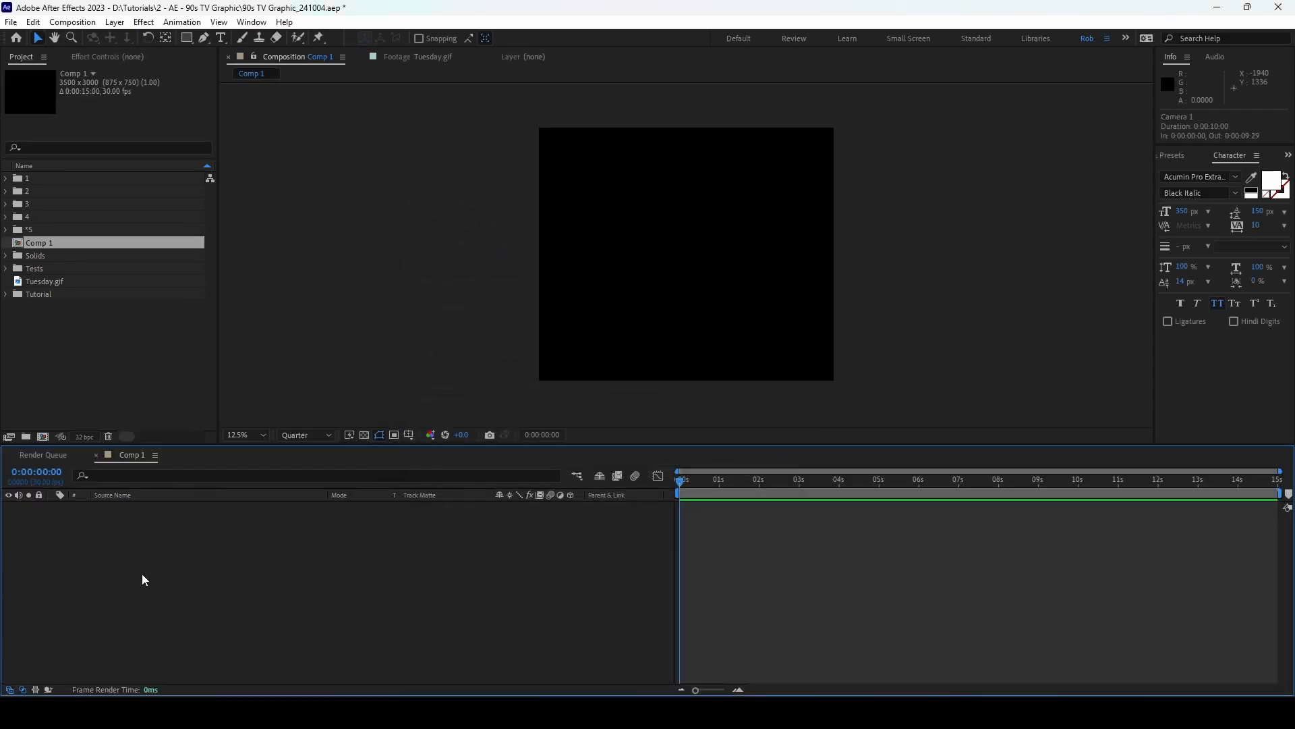
Step: Add a One-Node Camera named Camera 1 to Comp 1
{"action": "left_click", "coordinate": [119, 24]}
{"action": "mouse_move", "coordinate": [306, 42]}
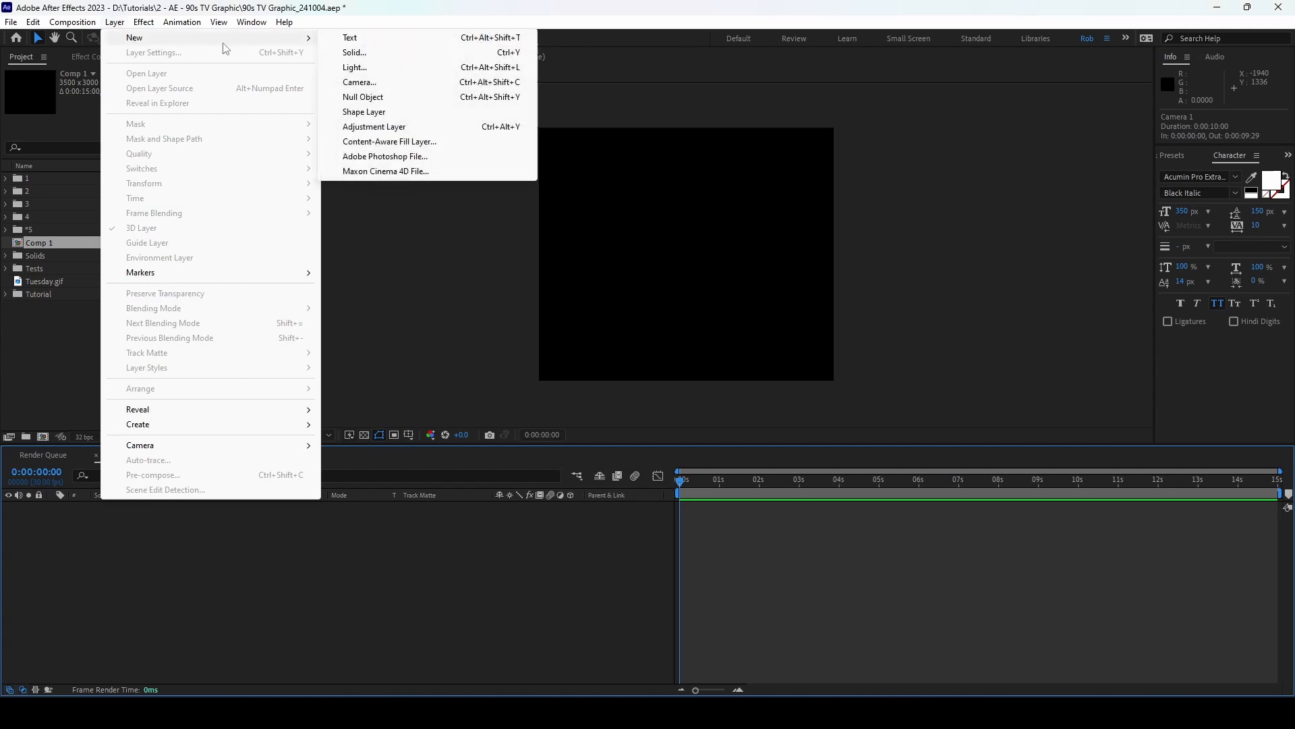
{"action": "left_click", "coordinate": [359, 82]}
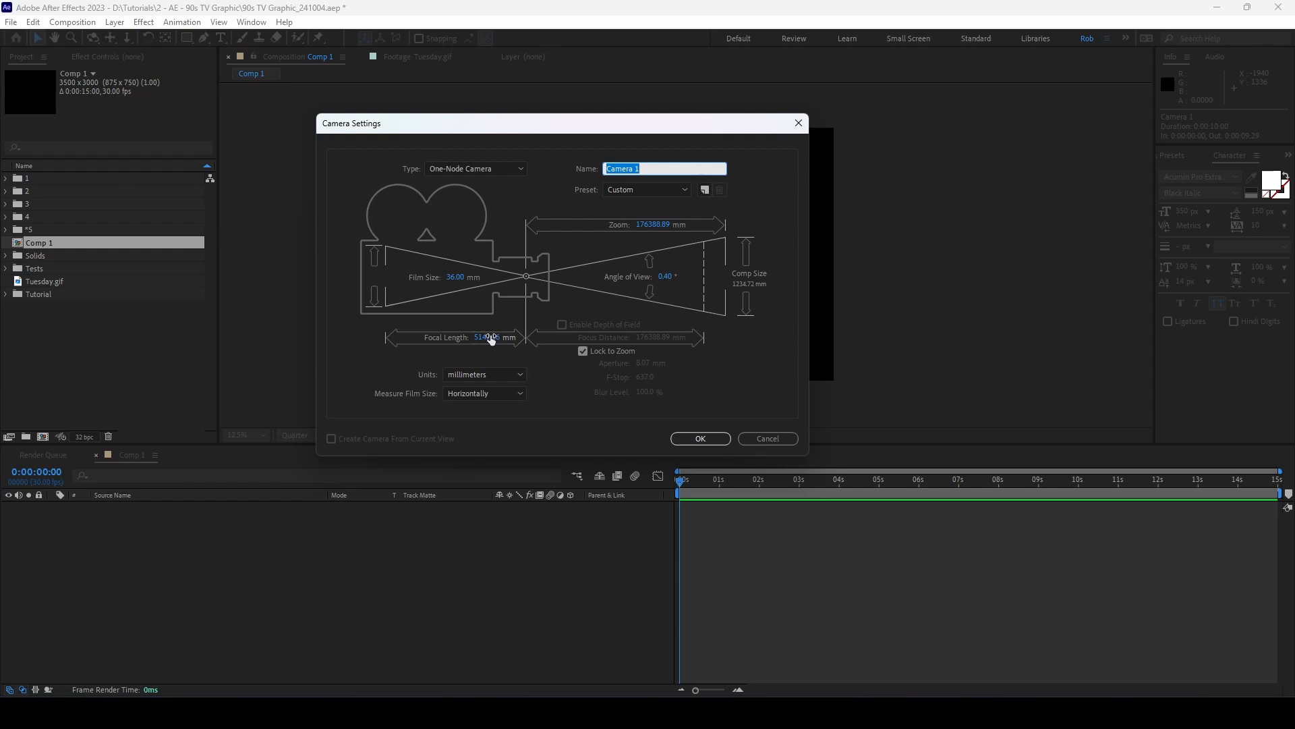
{"action": "left_click", "coordinate": [694, 438]}
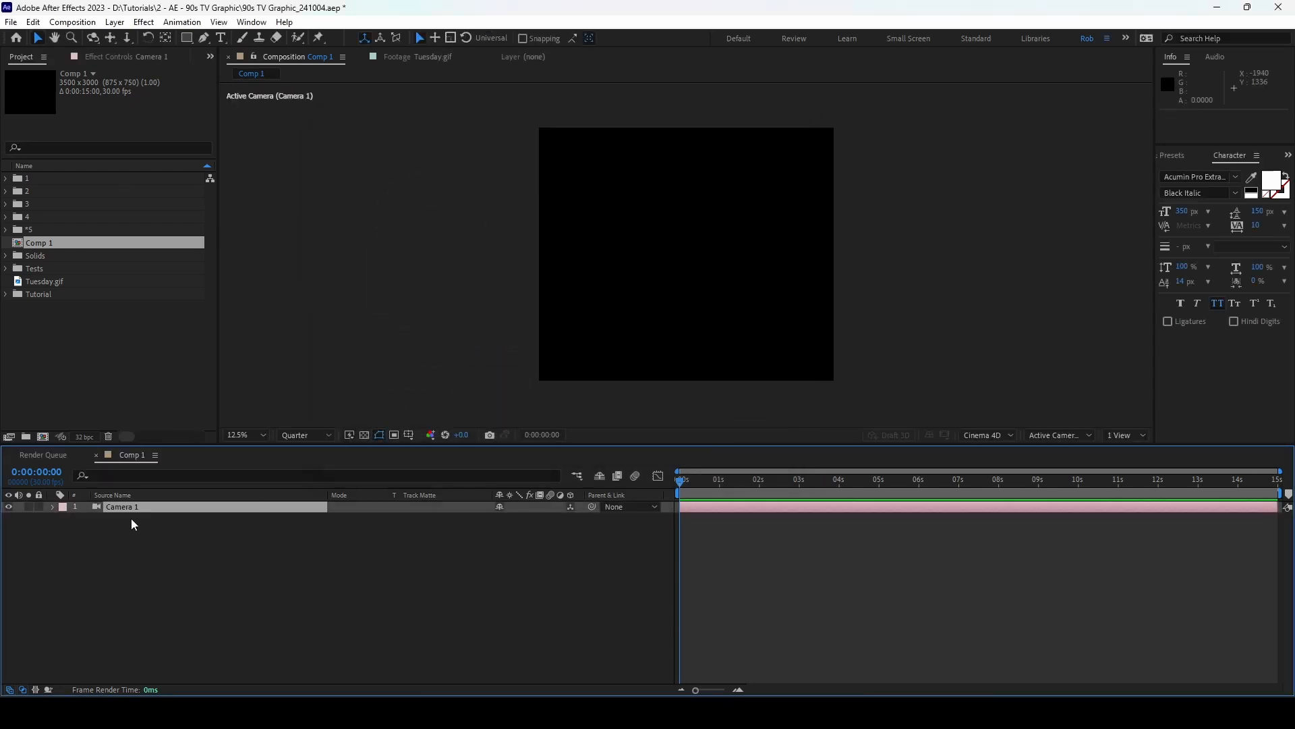
Step: Check Camera 1's options, confirming Zoom and Focus Distance both at 500000 pixels
{"action": "left_click", "coordinate": [50, 507]}
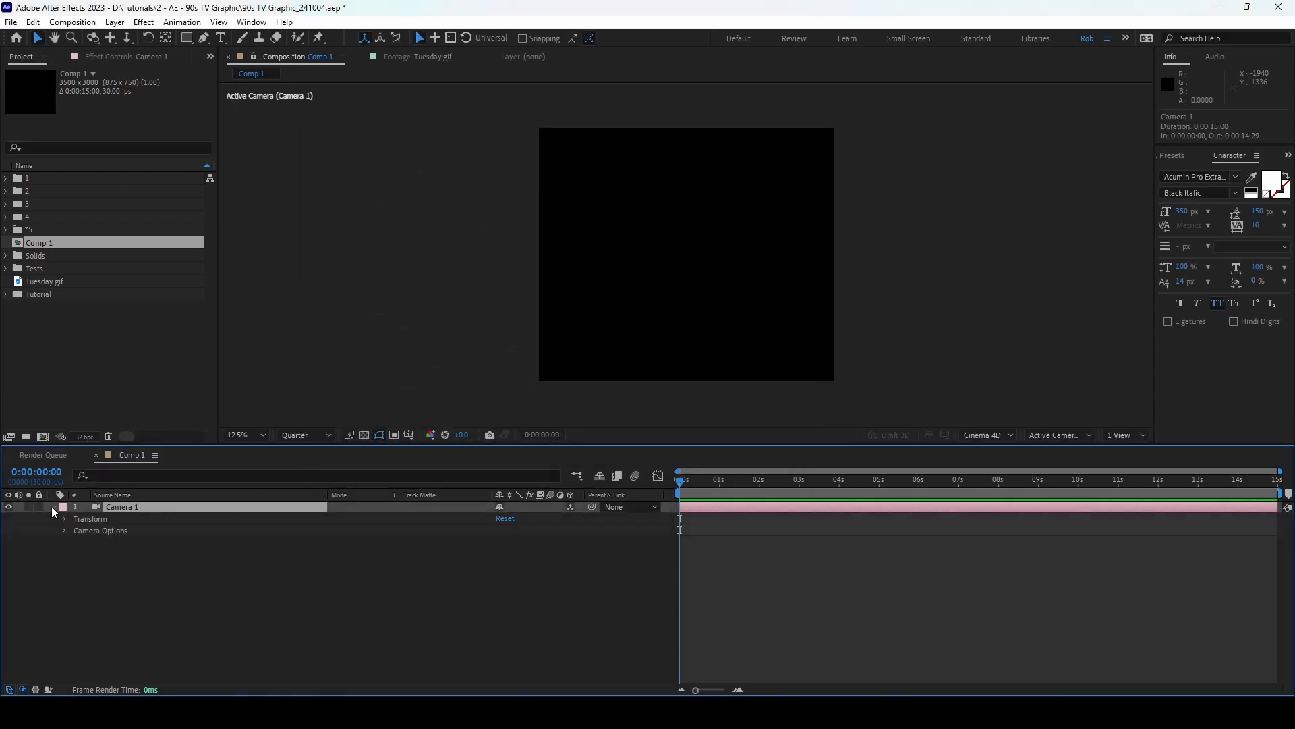
{"action": "left_click", "coordinate": [64, 531]}
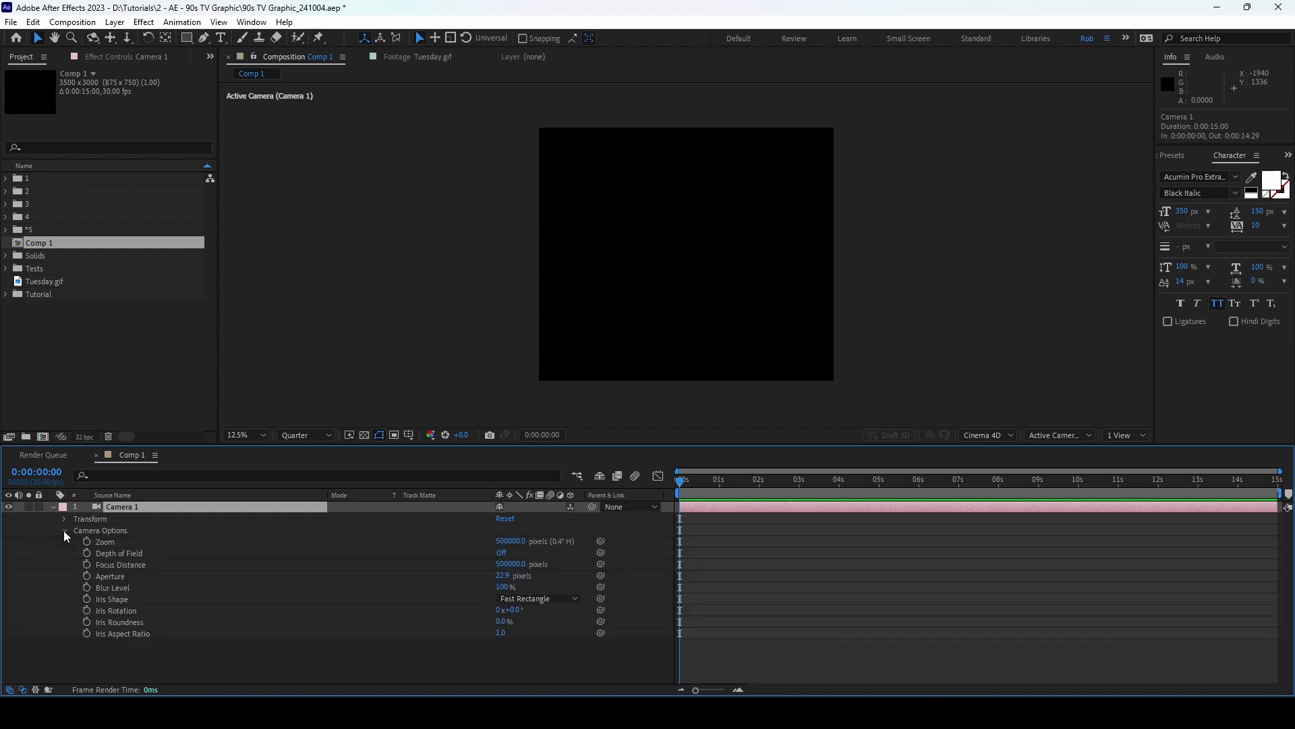
{"action": "left_click", "coordinate": [511, 542]}
{"action": "left_click", "coordinate": [539, 646]}
{"action": "left_click", "coordinate": [144, 566]}
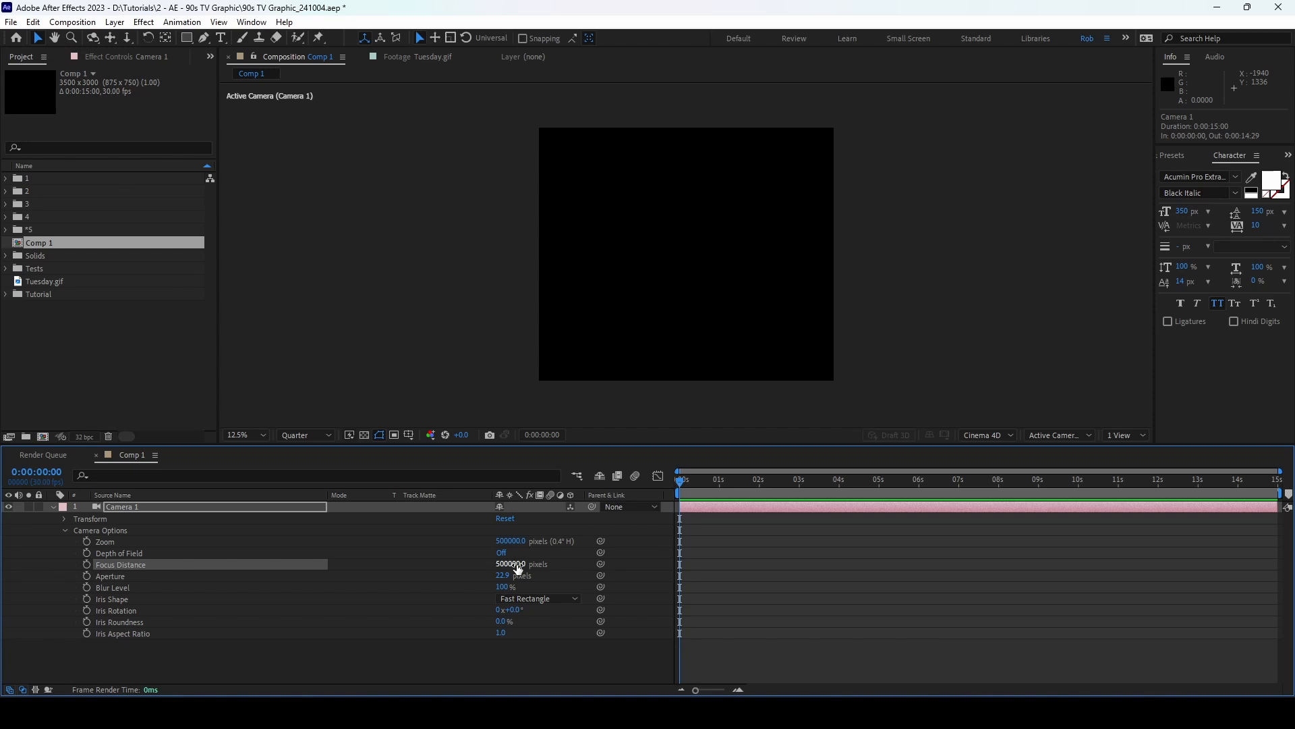
{"action": "left_click", "coordinate": [54, 507]}
Step: Add a null object and parent Camera 1 to it
{"action": "left_click", "coordinate": [115, 22]}
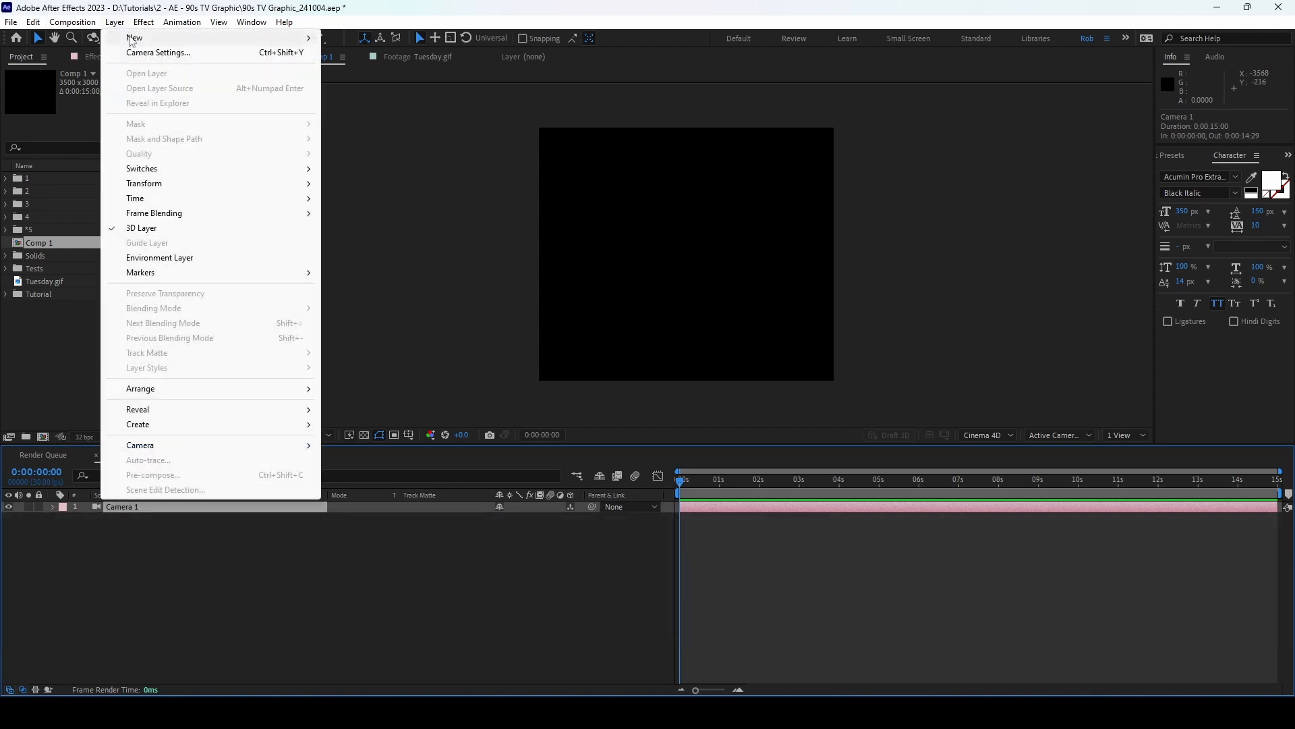
{"action": "mouse_move", "coordinate": [131, 39]}
{"action": "left_click", "coordinate": [408, 97]}
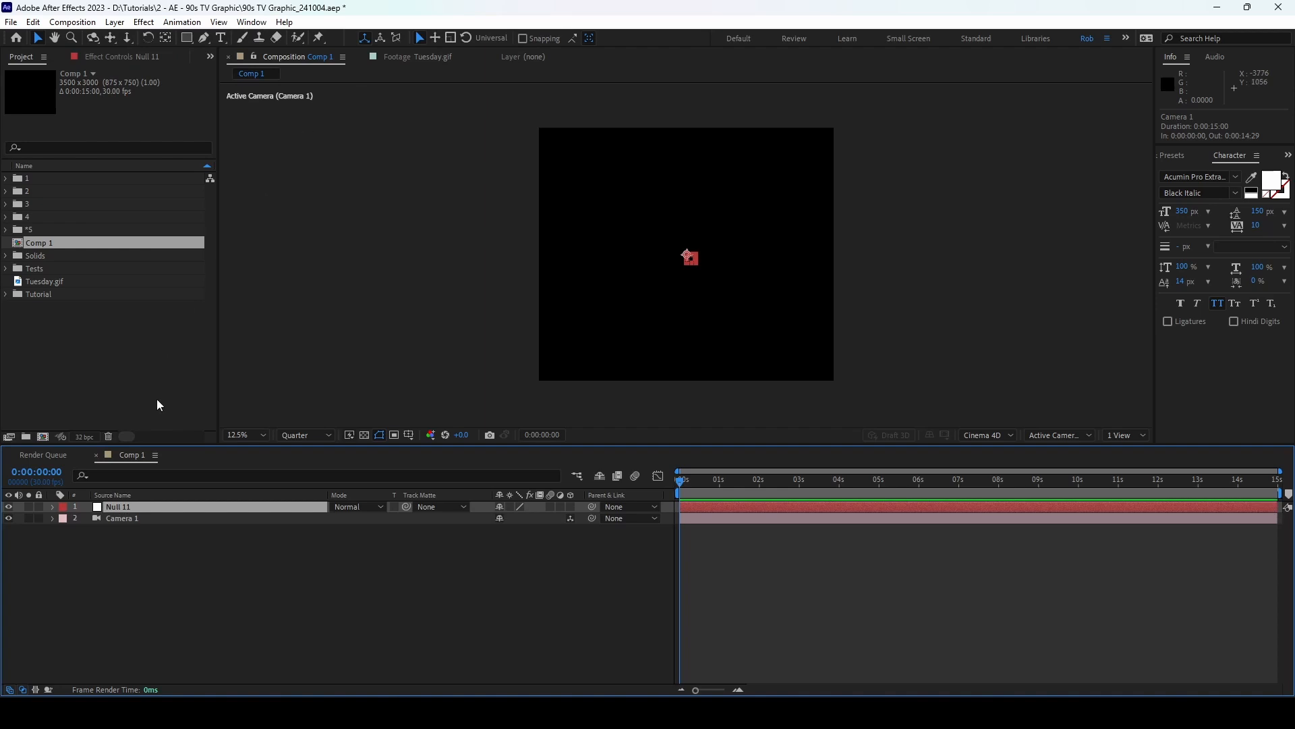
{"action": "left_click", "coordinate": [147, 518]}
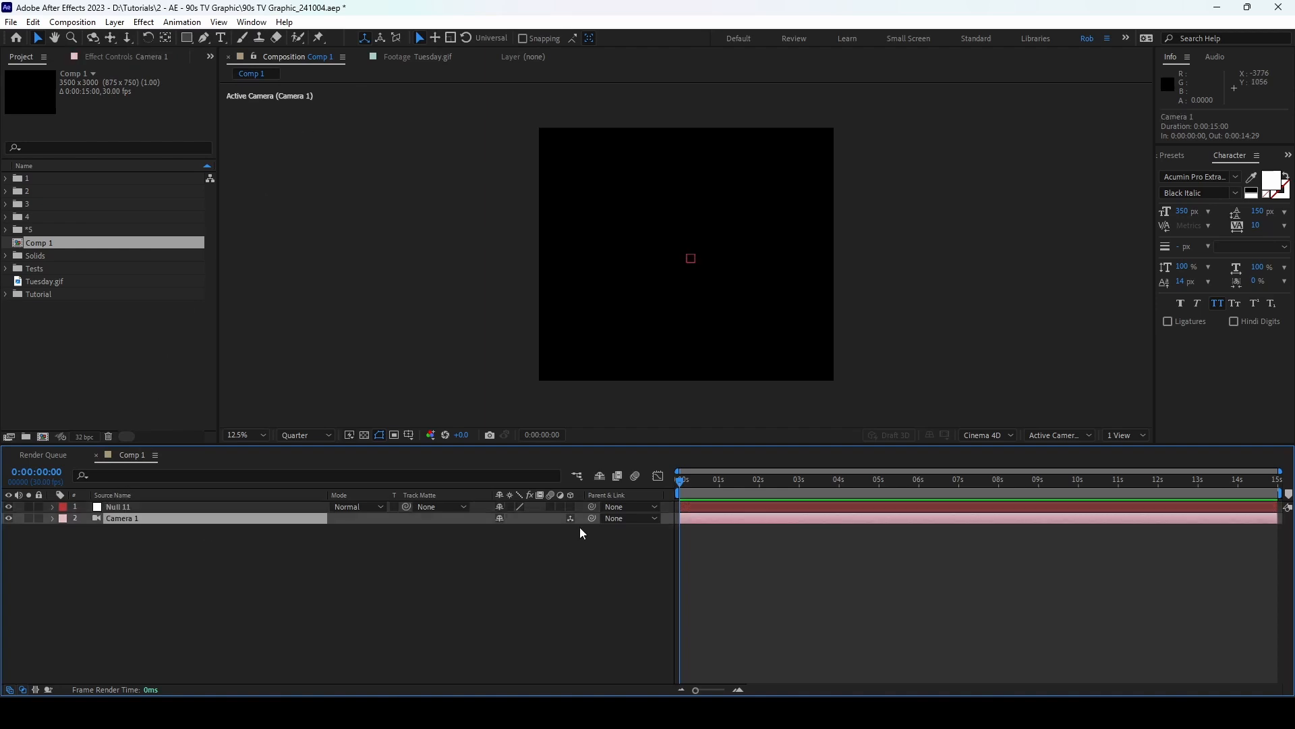
{"action": "left_click_drag", "start_coordinate": [592, 519], "coordinate": [152, 506]}
Step: Rename the null layer to 'Cam Control'
{"action": "left_click", "coordinate": [149, 503]}
{"action": "key", "text": "Return"}
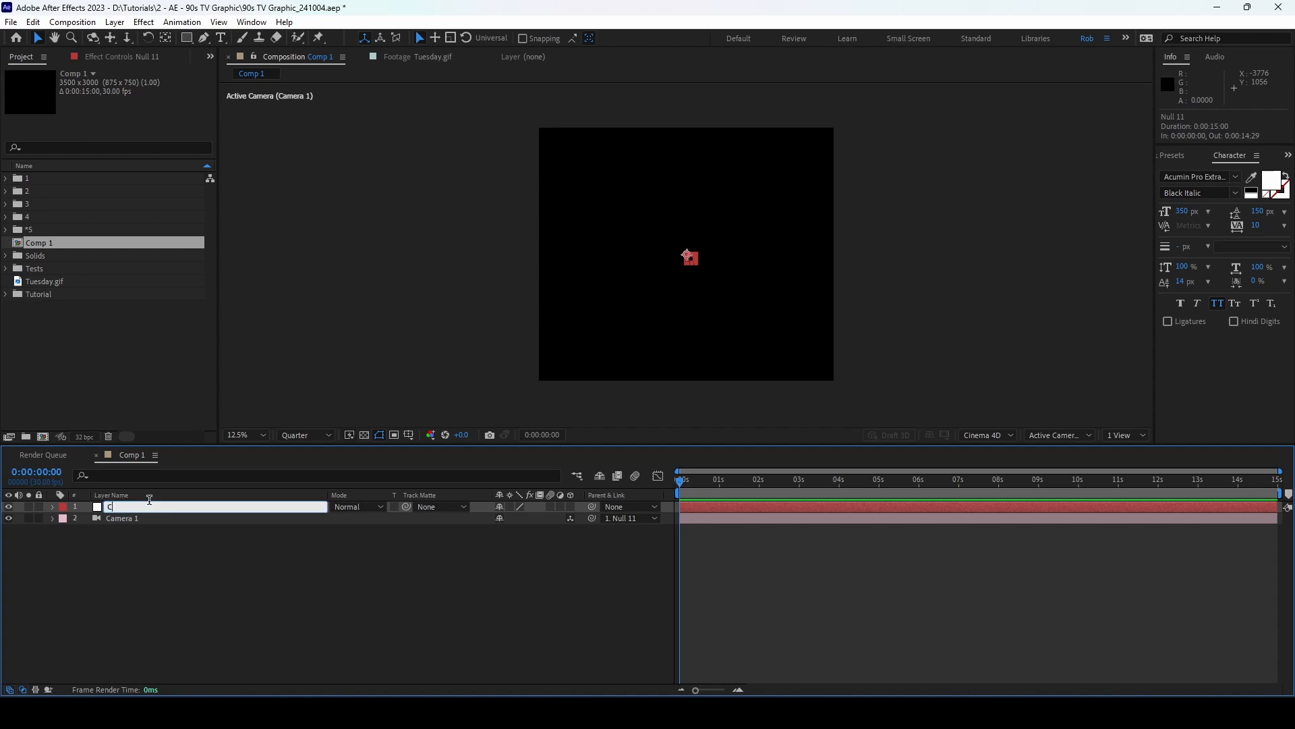
{"action": "type", "text": "Cam Control"}
{"action": "key", "text": "Return"}
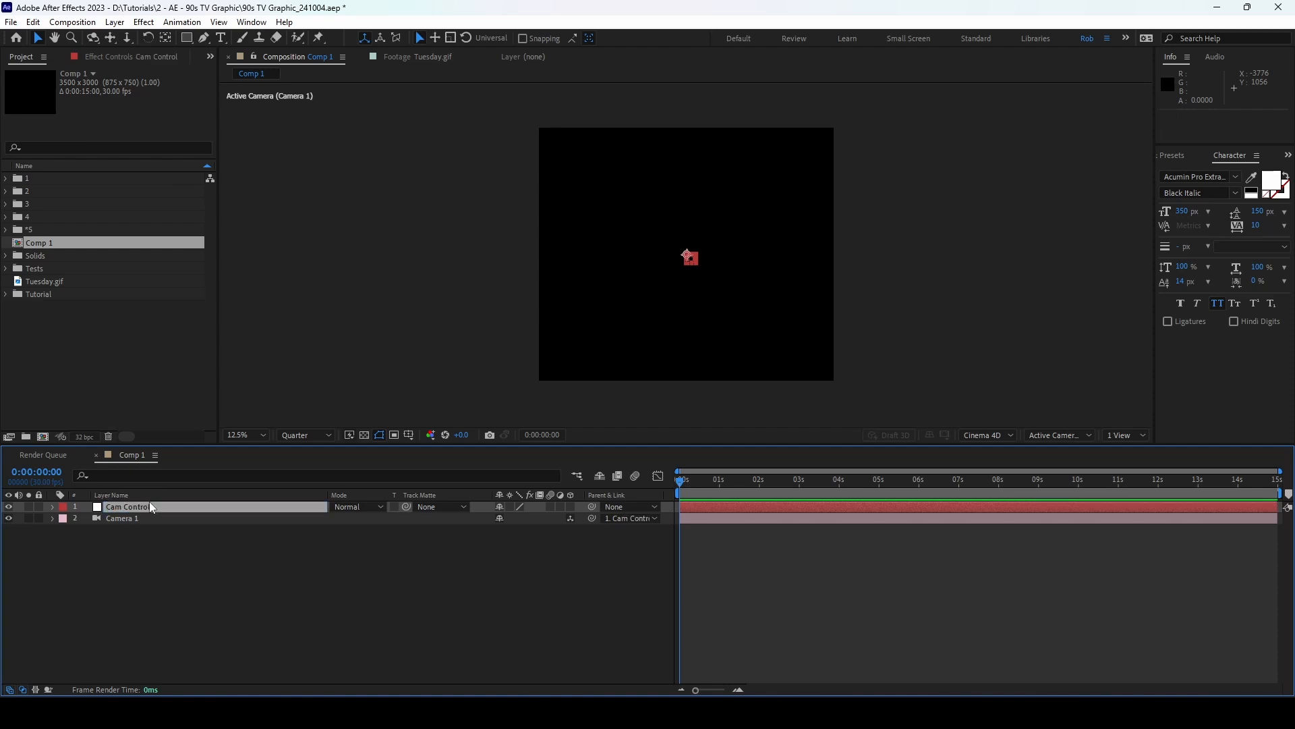
Step: Make Cam Control a 3D layer rotated X 36°, Y -20°, Z 19°
{"action": "key", "text": "r"}
{"action": "left_click", "coordinate": [571, 506]}
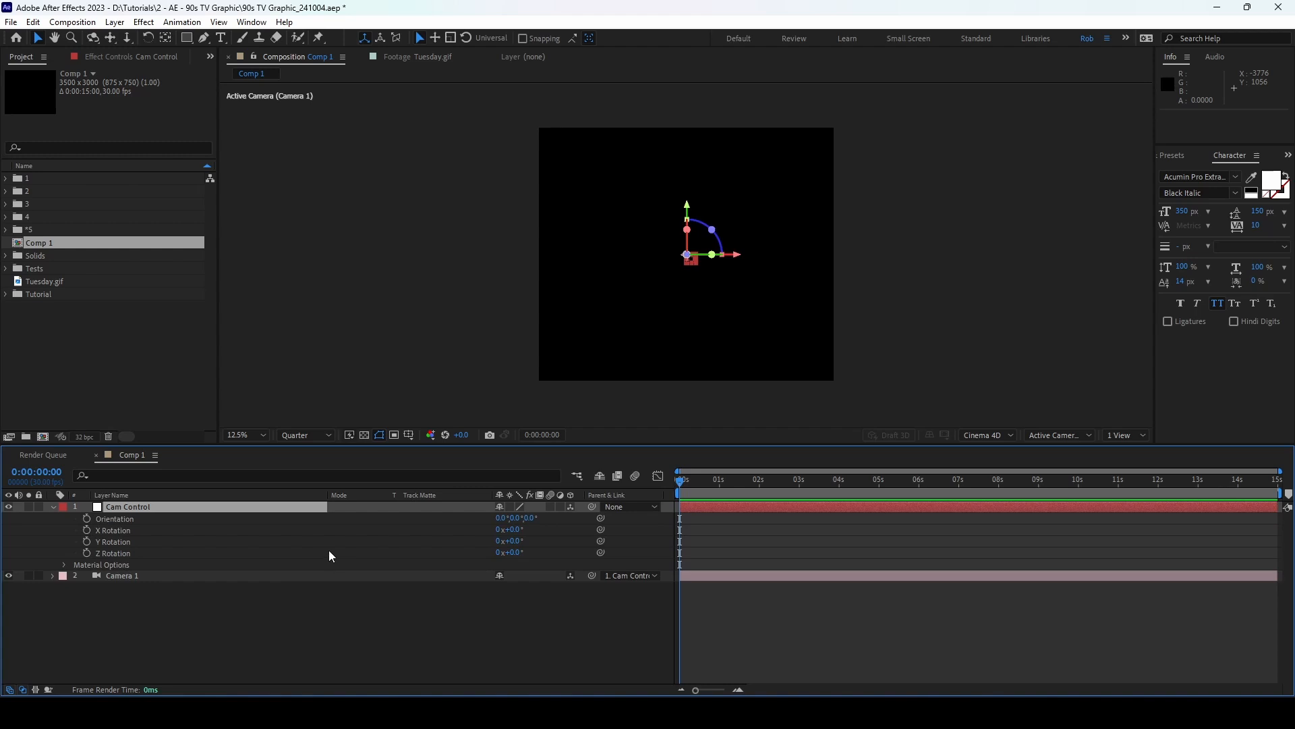
{"action": "left_click", "coordinate": [517, 530]}
{"action": "type", "text": "36"}
{"action": "key", "text": "Tab"}
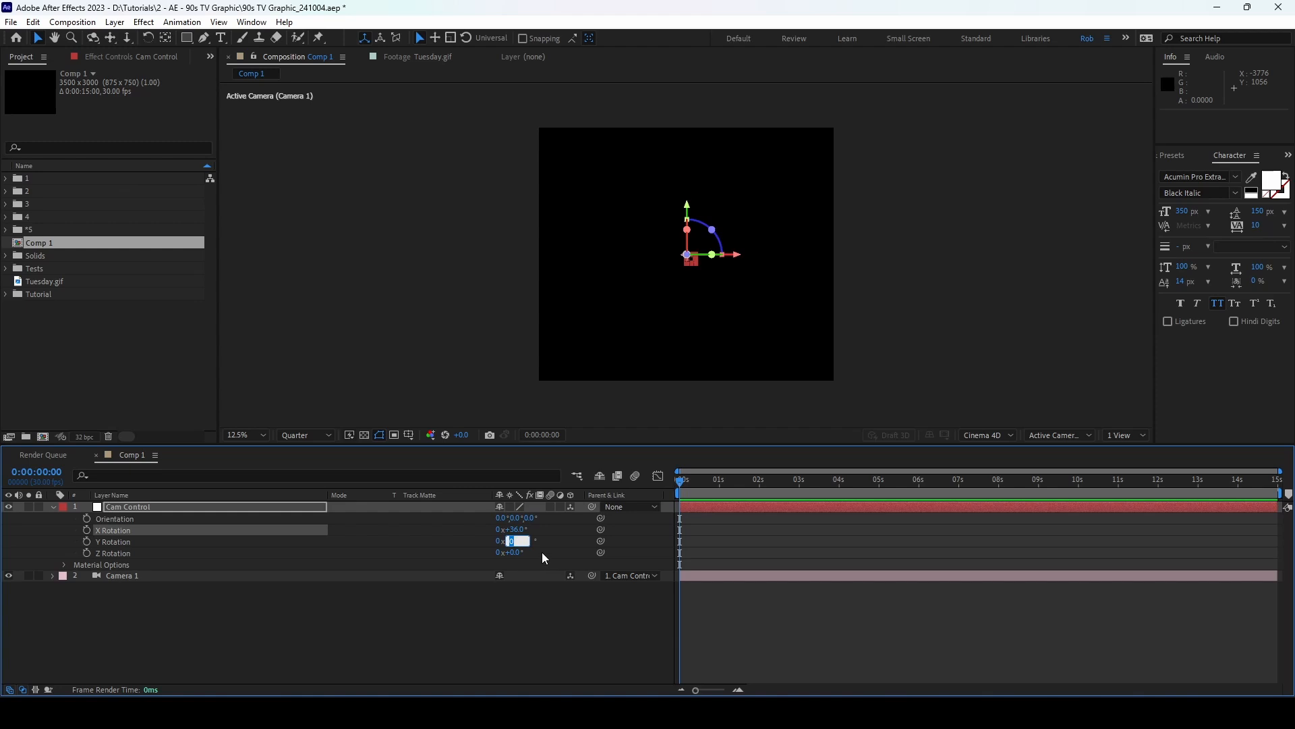
{"action": "type", "text": "-20.3"}
{"action": "key", "text": "Tab"}
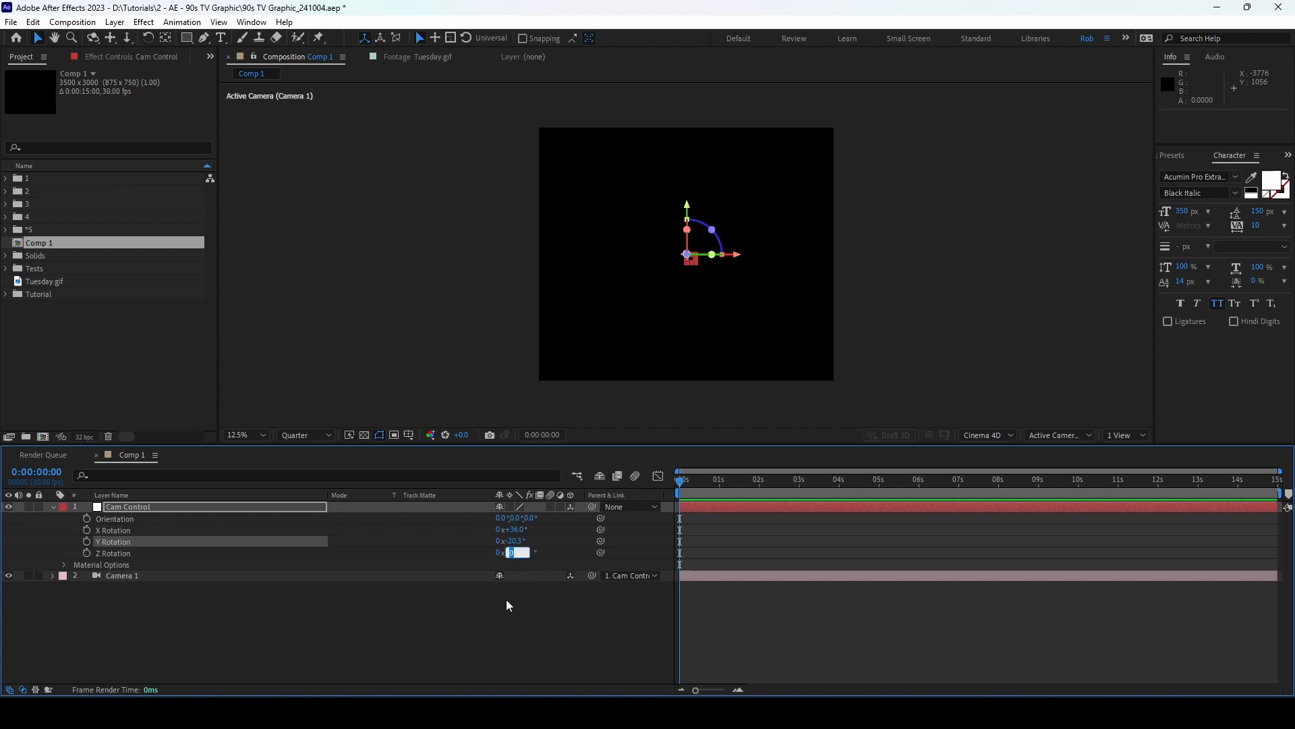
{"action": "type", "text": "19"}
{"action": "key", "text": "Return"}
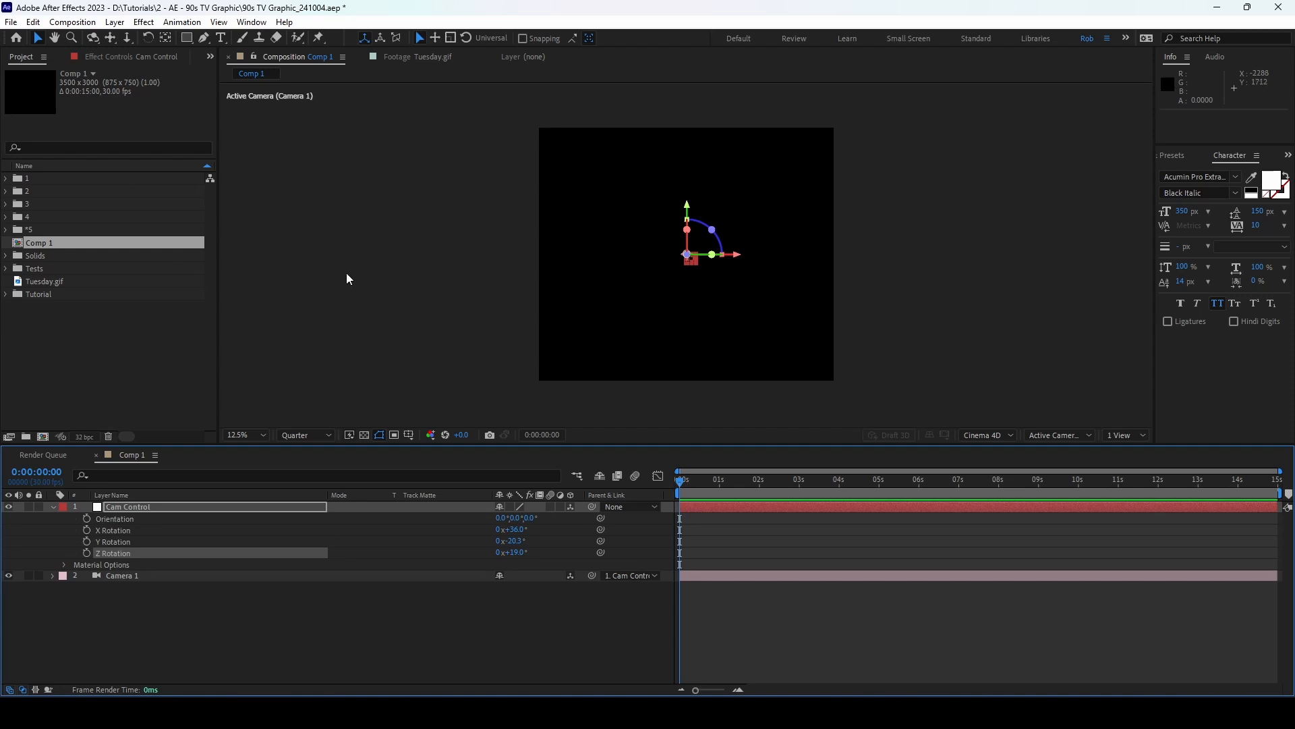
Step: Set the Cinema 4D renderer Quality to 15 in Renderer Options
{"action": "left_click", "coordinate": [51, 507]}
{"action": "left_click", "coordinate": [992, 435]}
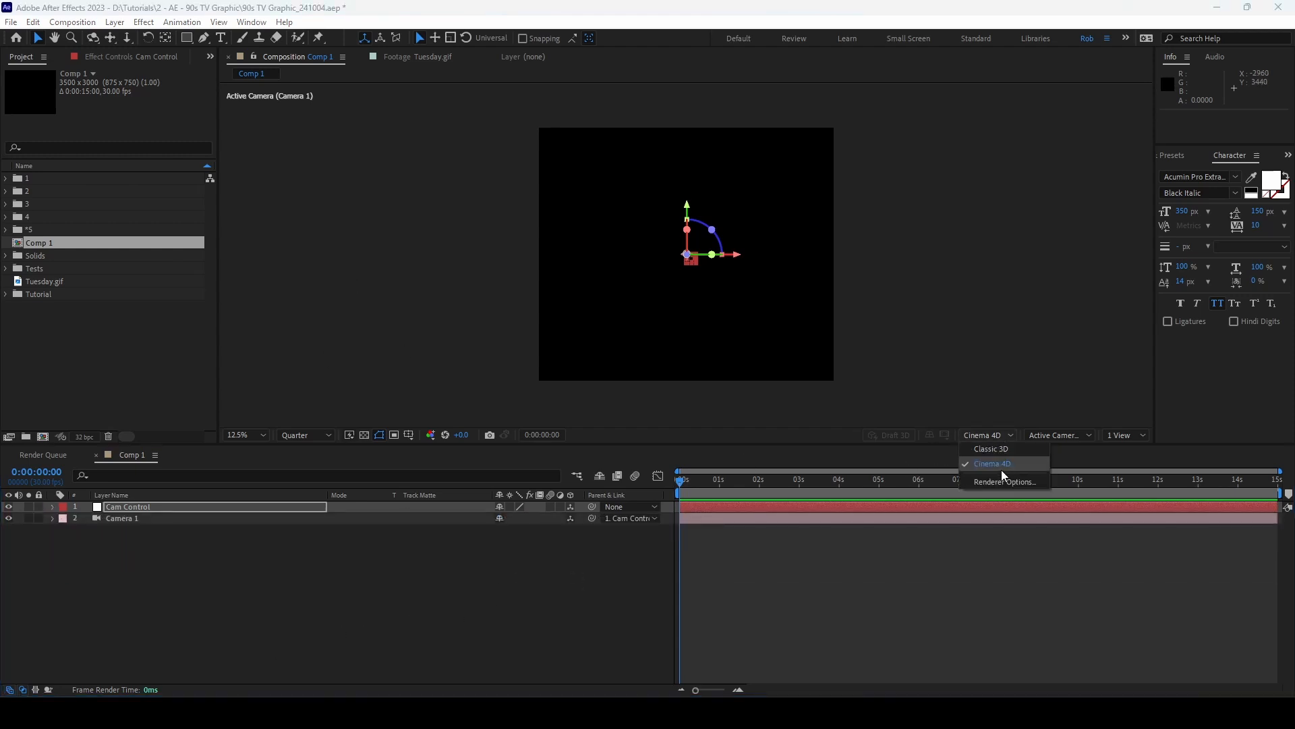
{"action": "left_click", "coordinate": [999, 465]}
{"action": "left_click", "coordinate": [994, 437]}
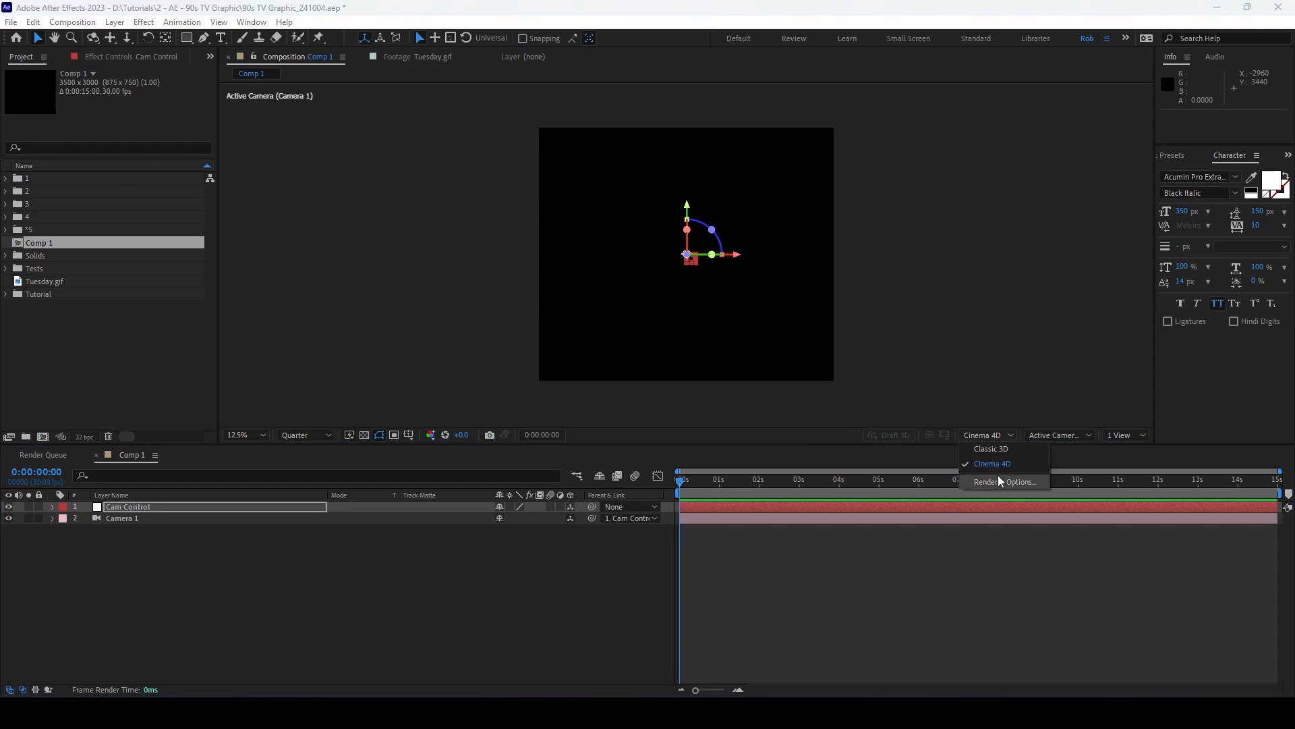
{"action": "left_click", "coordinate": [998, 475]}
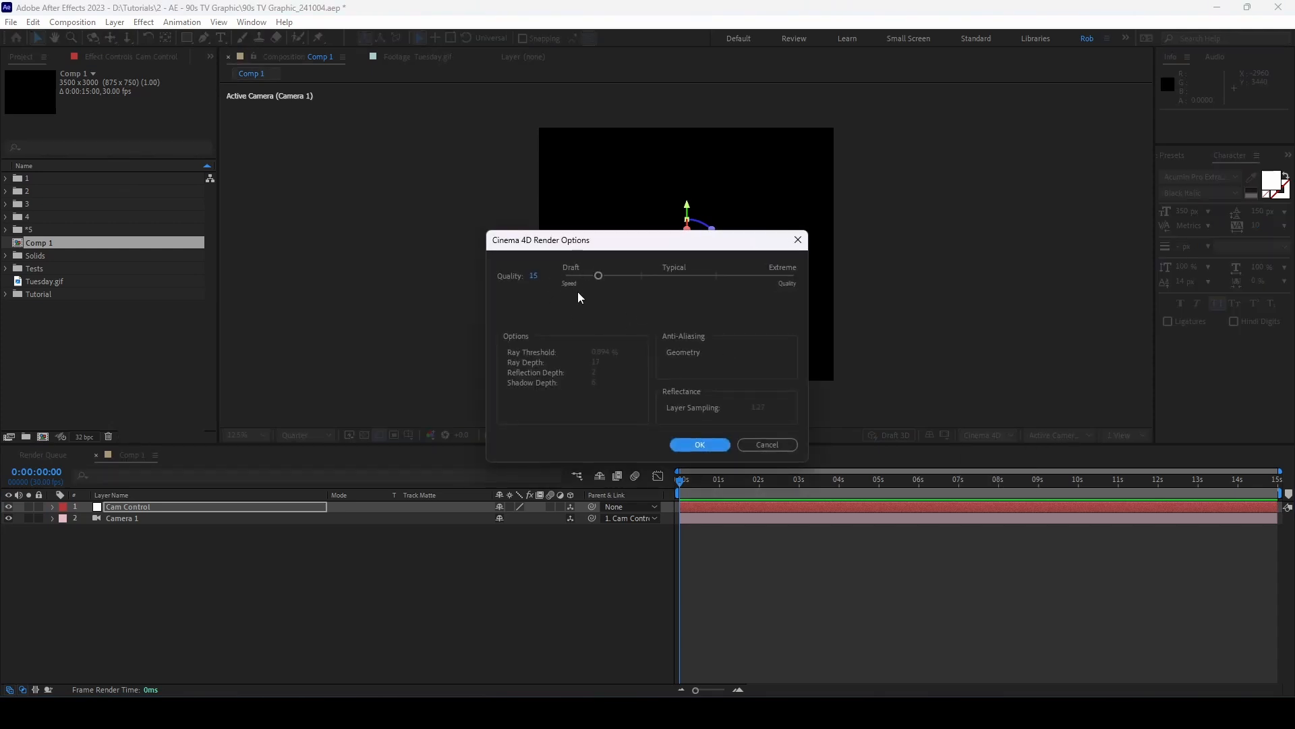
{"action": "left_click", "coordinate": [705, 442]}
Step: Check Cam Control's Position value, then hide it again
{"action": "left_click", "coordinate": [169, 518]}
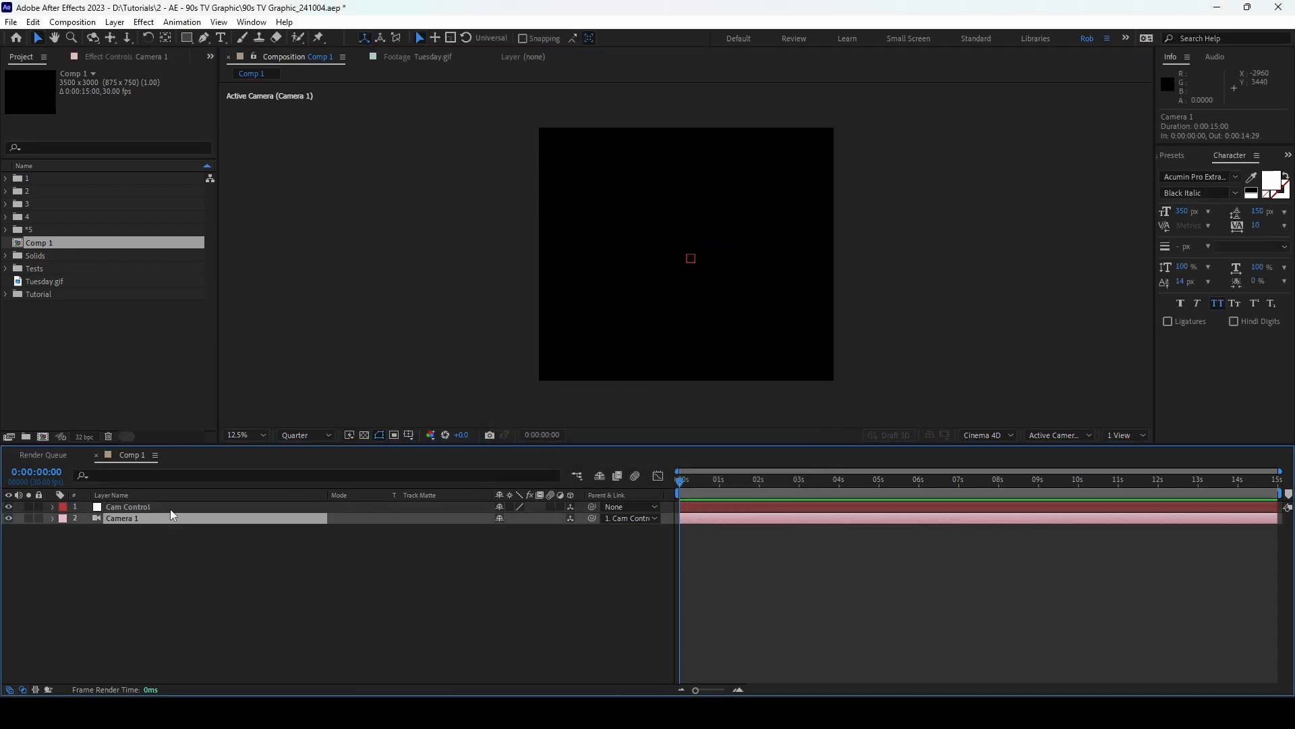
{"action": "left_click", "coordinate": [170, 509]}
{"action": "key", "text": "p"}
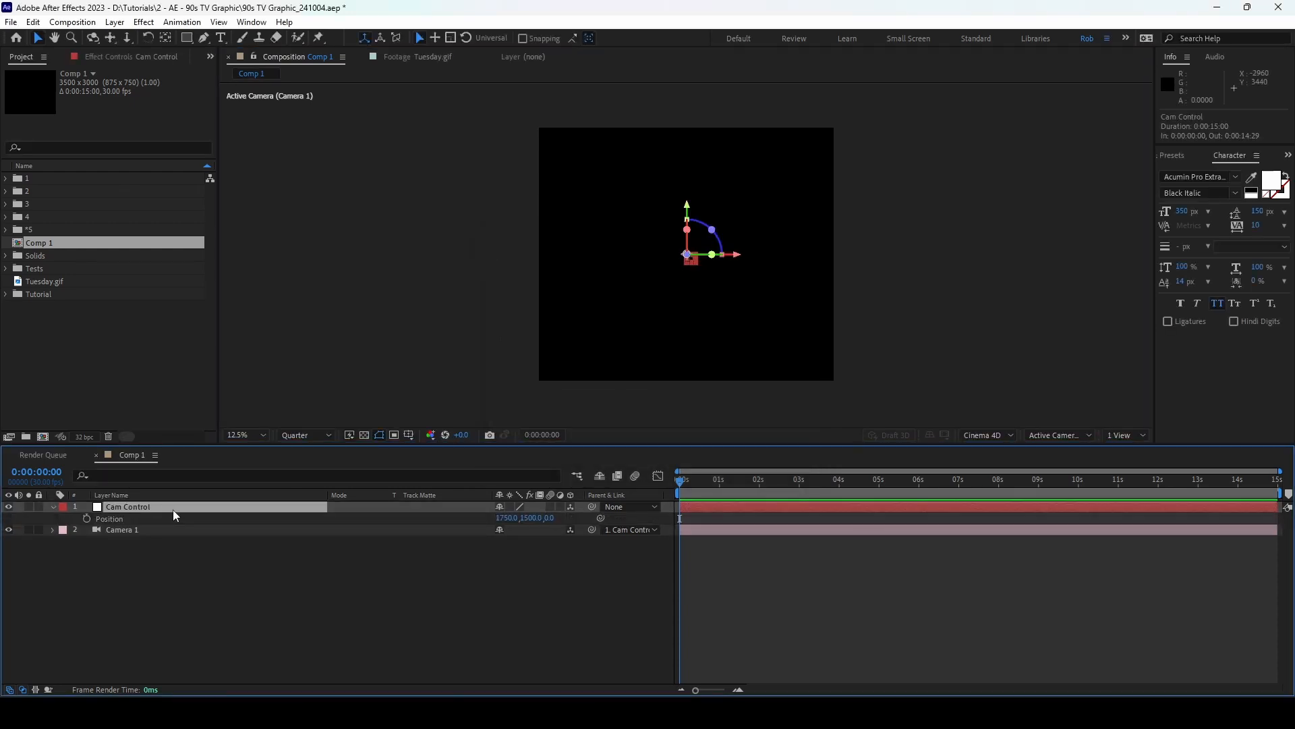
{"action": "key", "text": "p"}
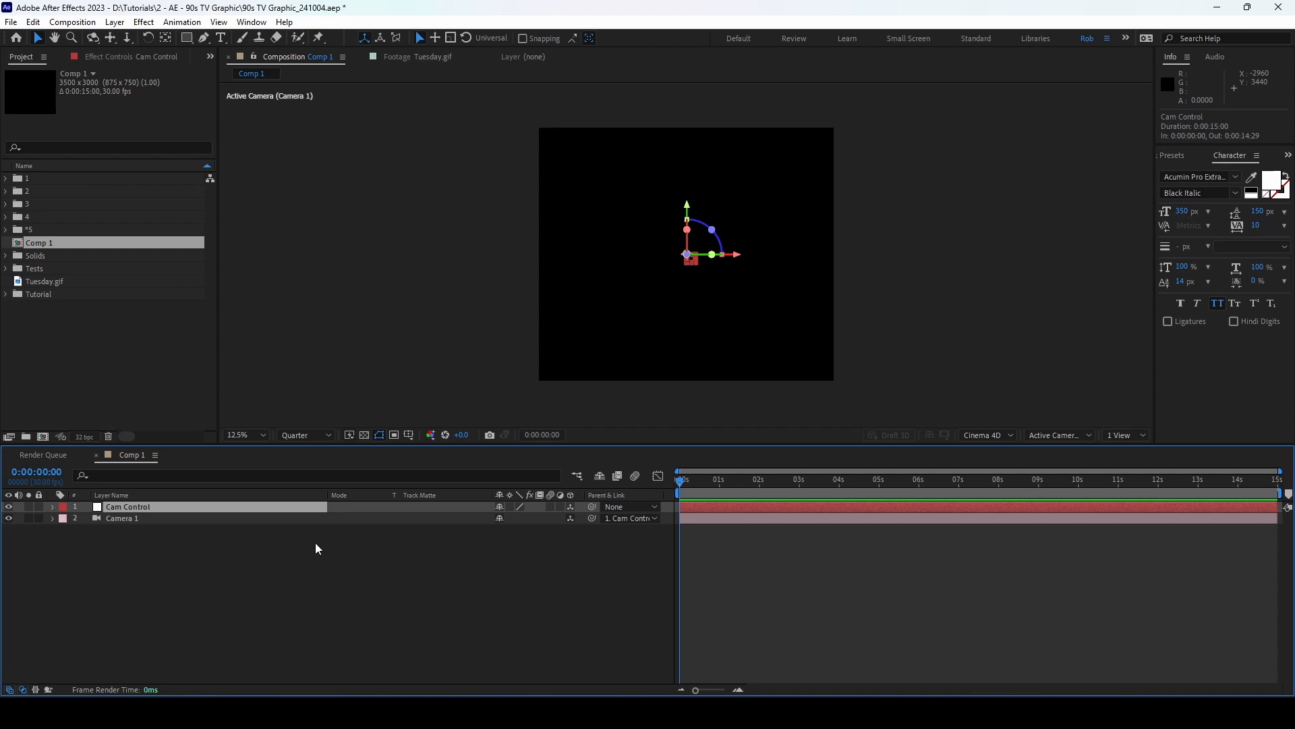
Step: Open Tuesday.gif in a footage viewer docked on the right and widen the Comp 1 viewer
{"action": "double_click", "coordinate": [75, 281]}
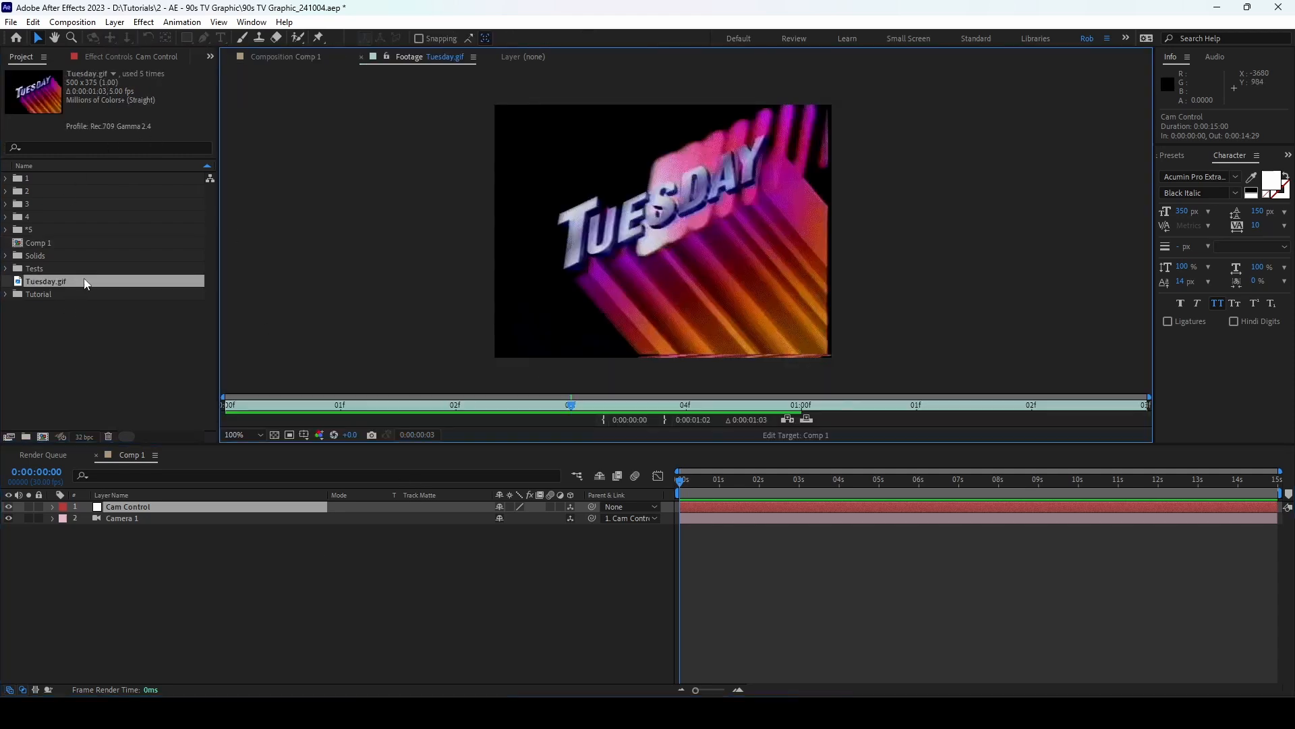
{"action": "left_click_drag", "start_coordinate": [376, 61], "coordinate": [1127, 225]}
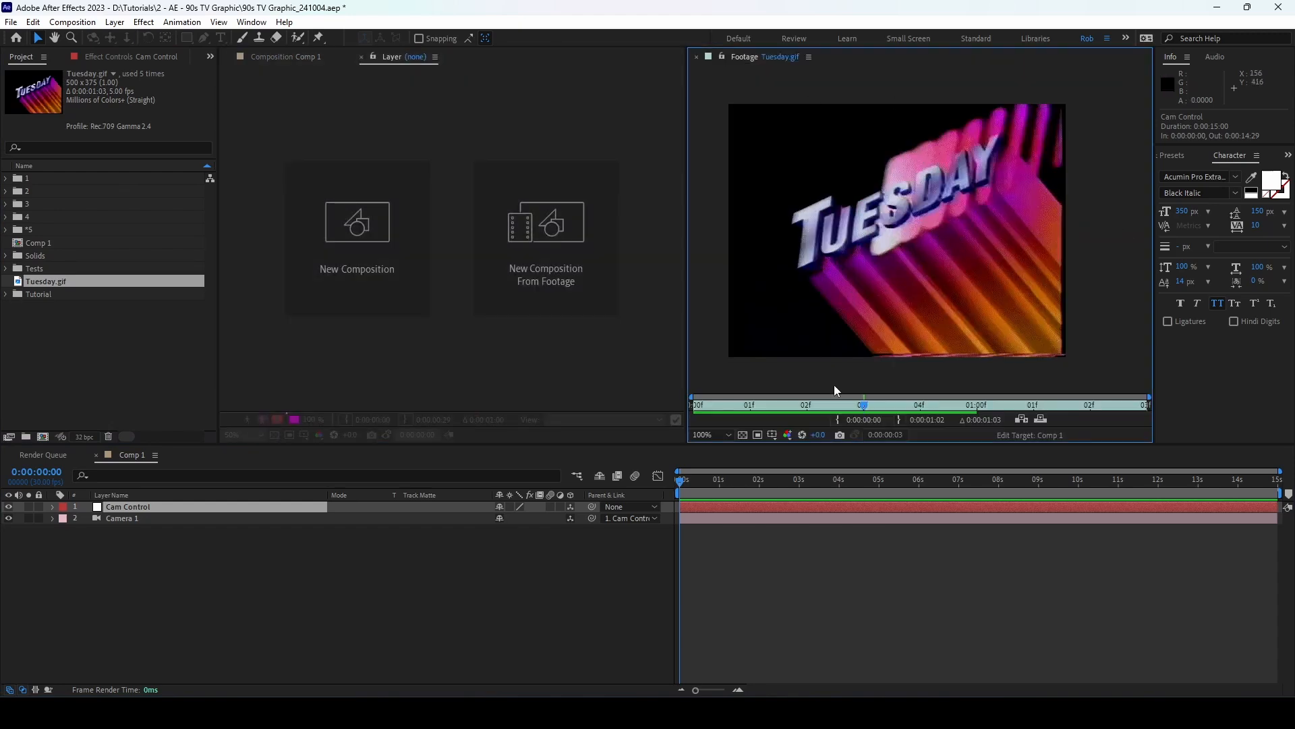
{"action": "left_click", "coordinate": [247, 572]}
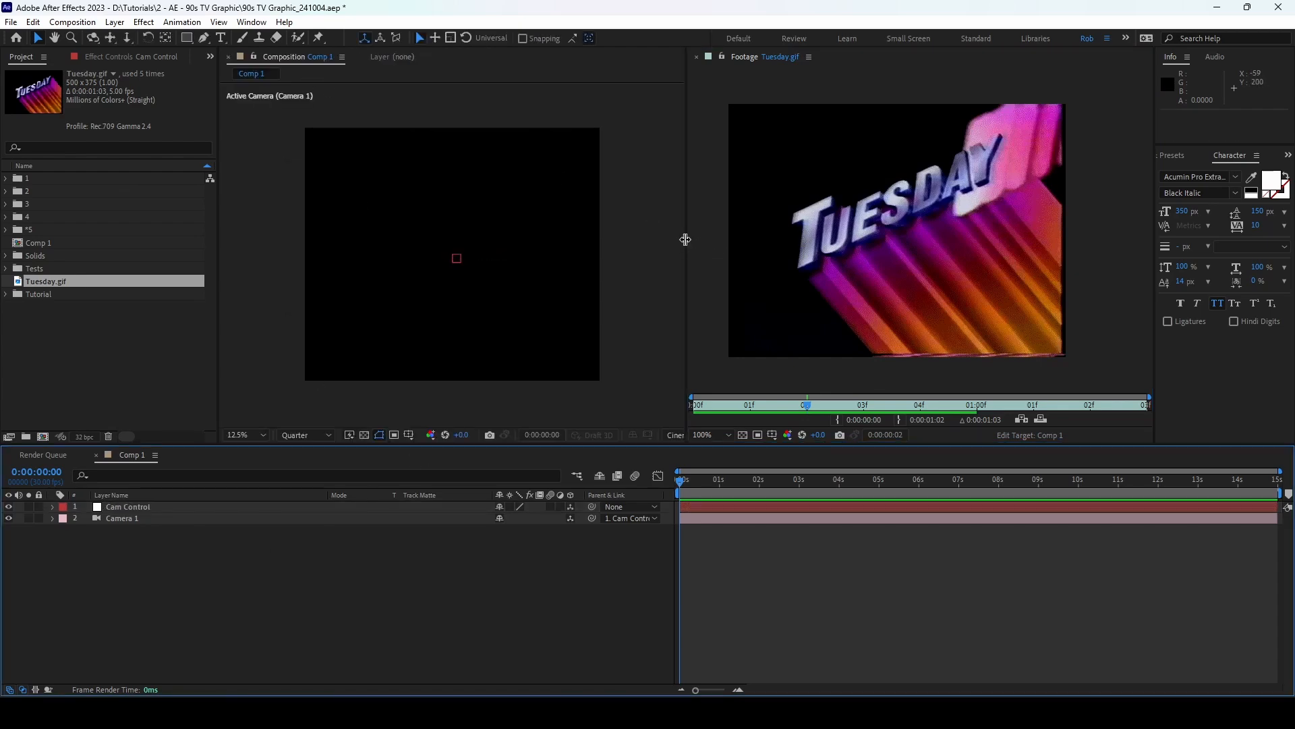
{"action": "left_click_drag", "start_coordinate": [687, 239], "coordinate": [997, 239]}
{"action": "left_click", "coordinate": [223, 37]}
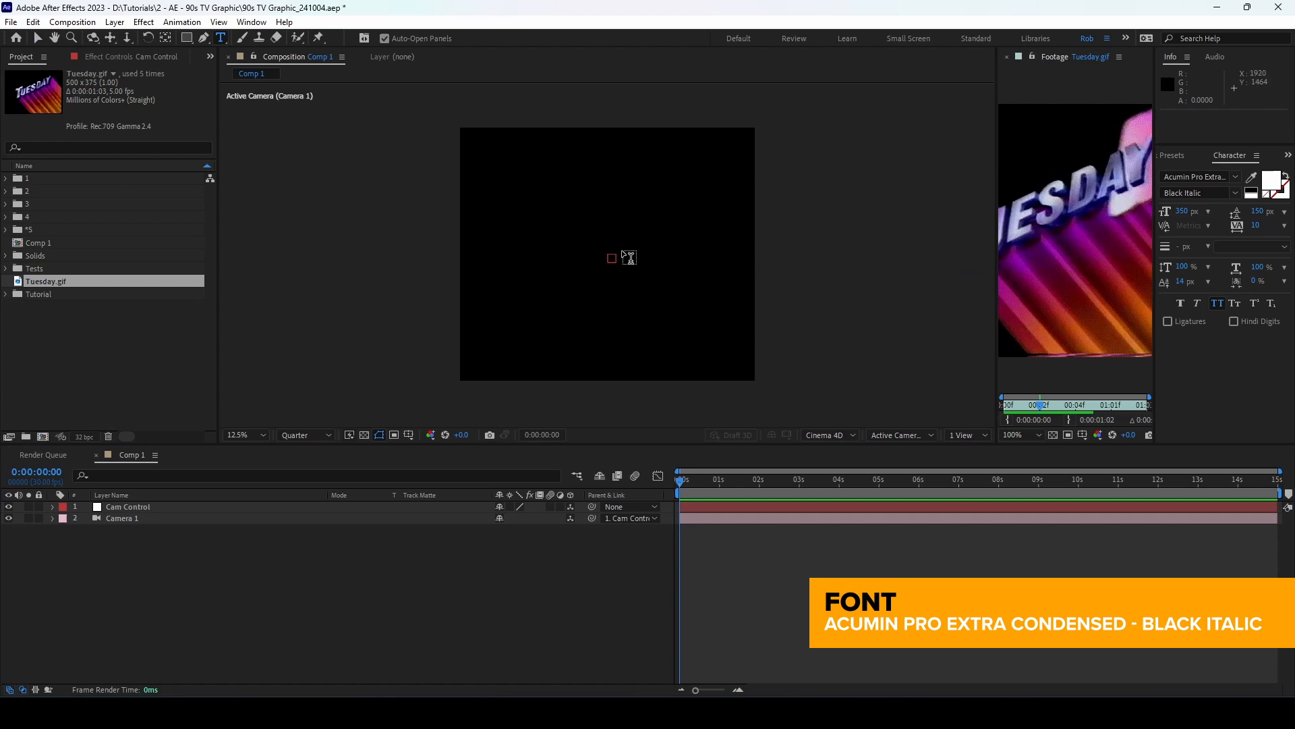
Step: Type 'Coming Up Next' as a new text layer and set it to 280 px
{"action": "left_click", "coordinate": [553, 230]}
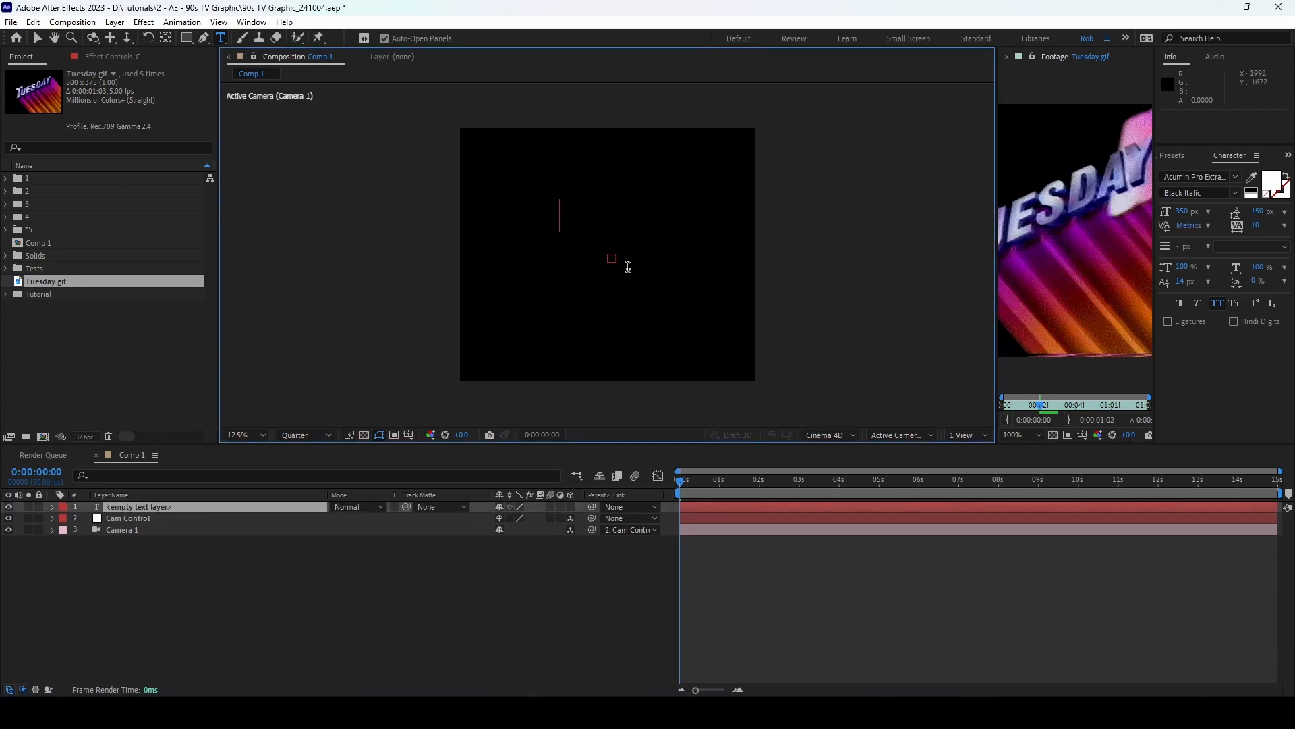
{"action": "type", "text": "Coming Up"}
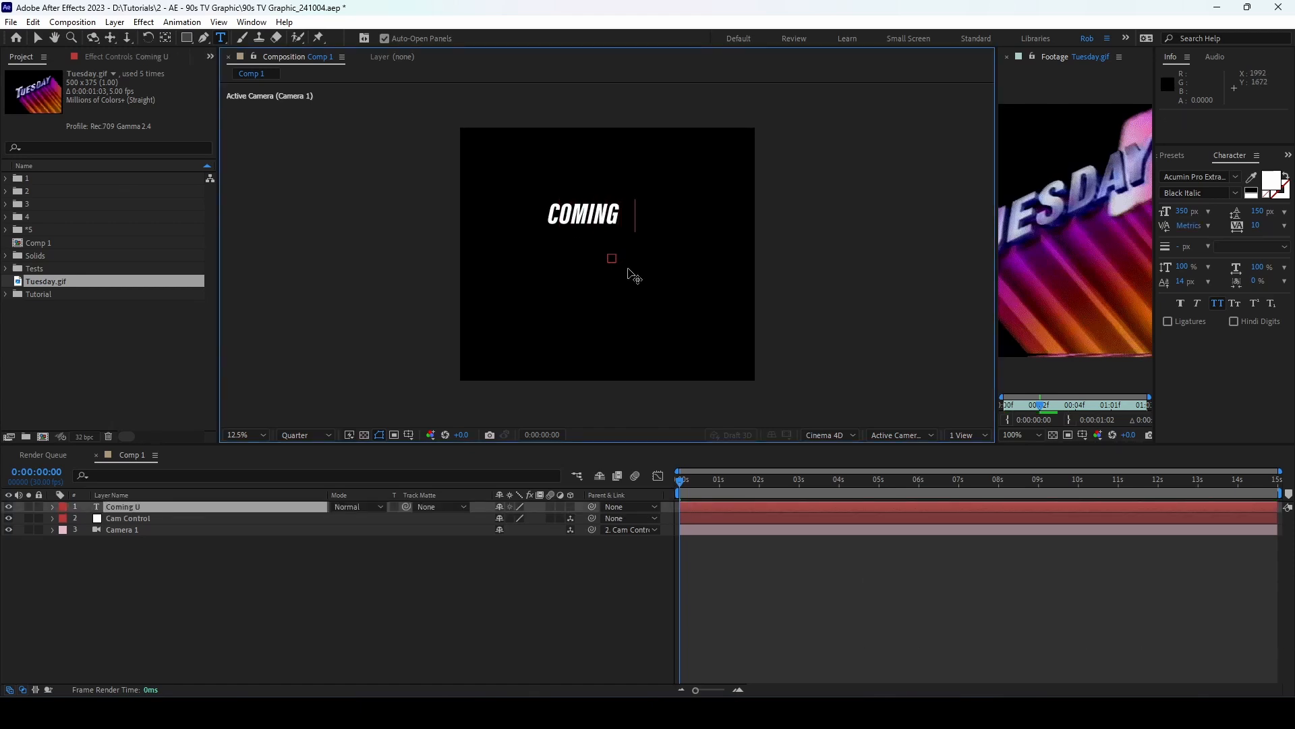
{"action": "type", "text": " Next"}
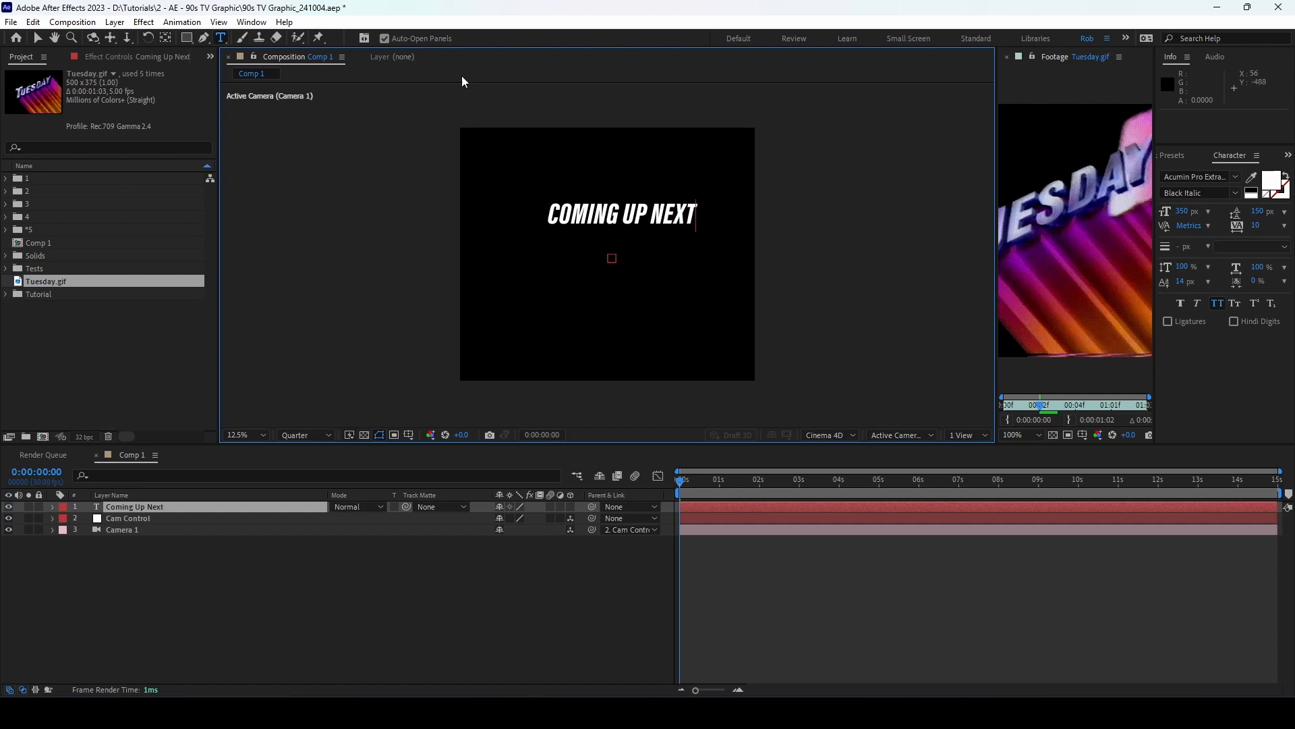
{"action": "key", "text": "ctrl+a"}
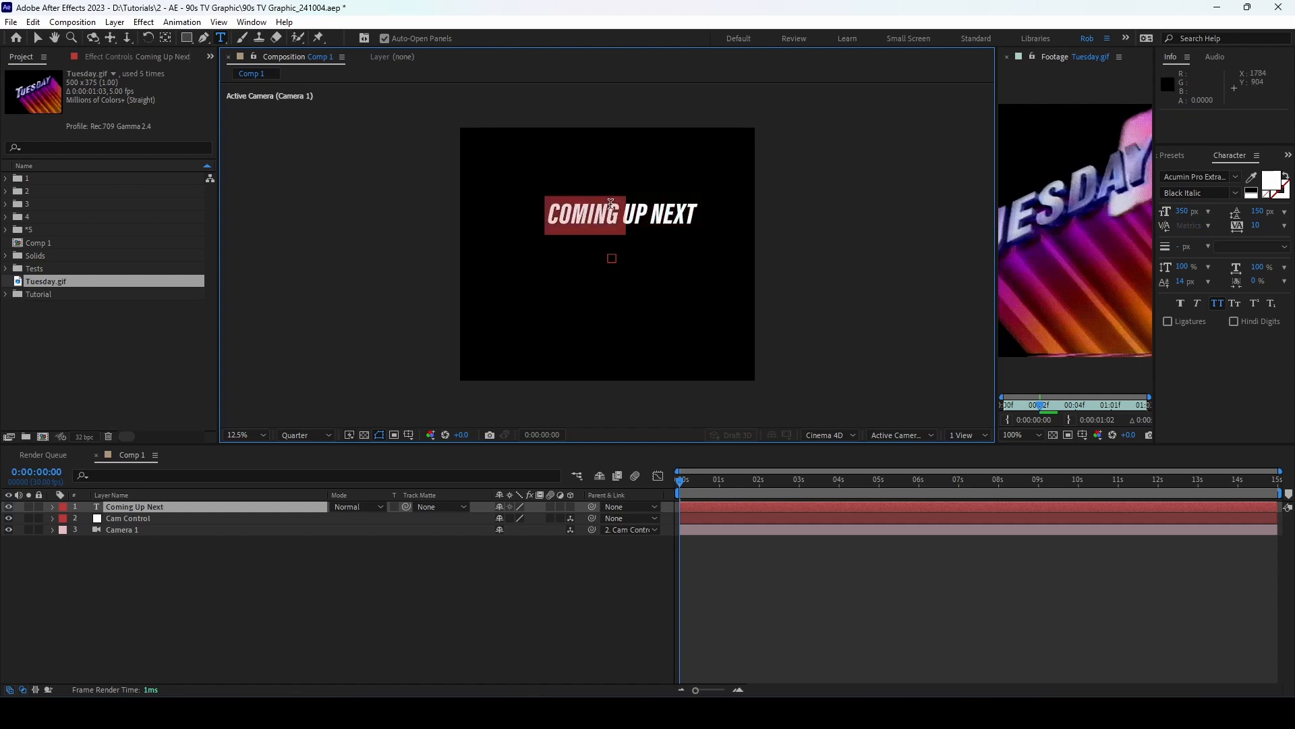
{"action": "left_click", "coordinate": [1182, 212]}
{"action": "type", "text": "280"}
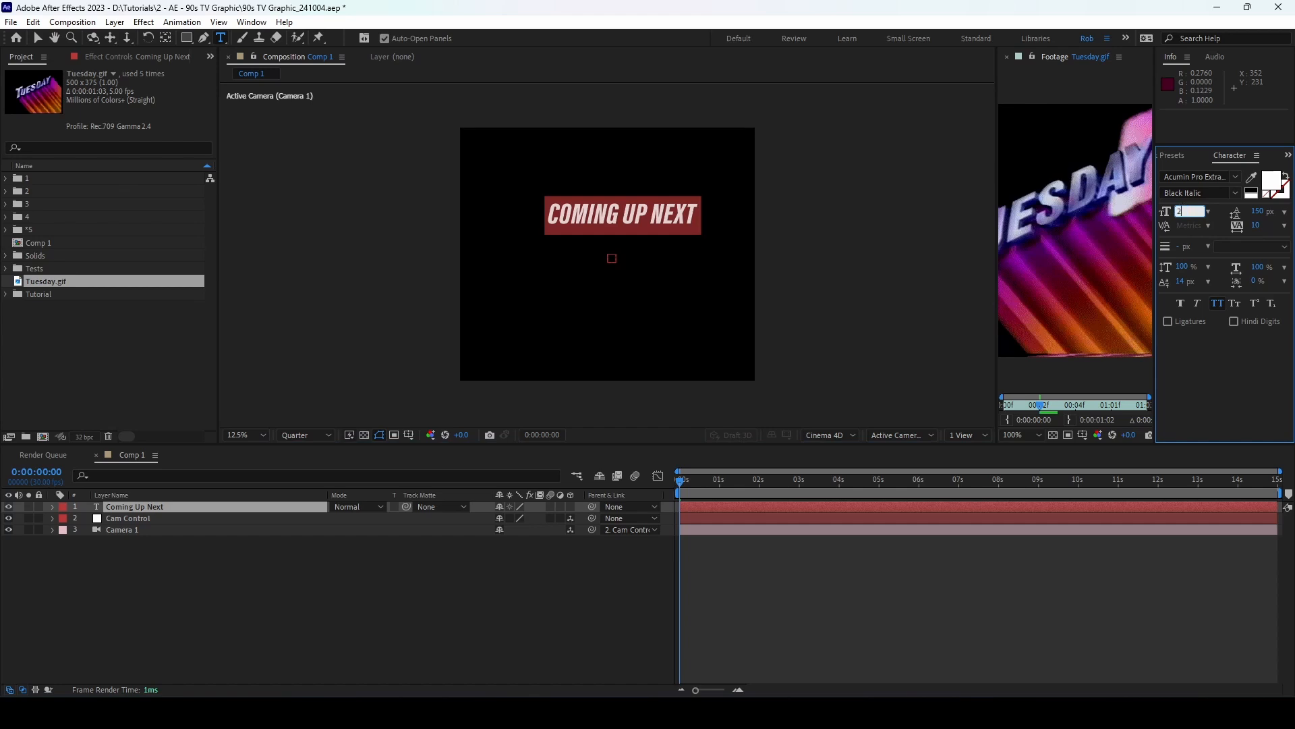
{"action": "key", "text": "Return"}
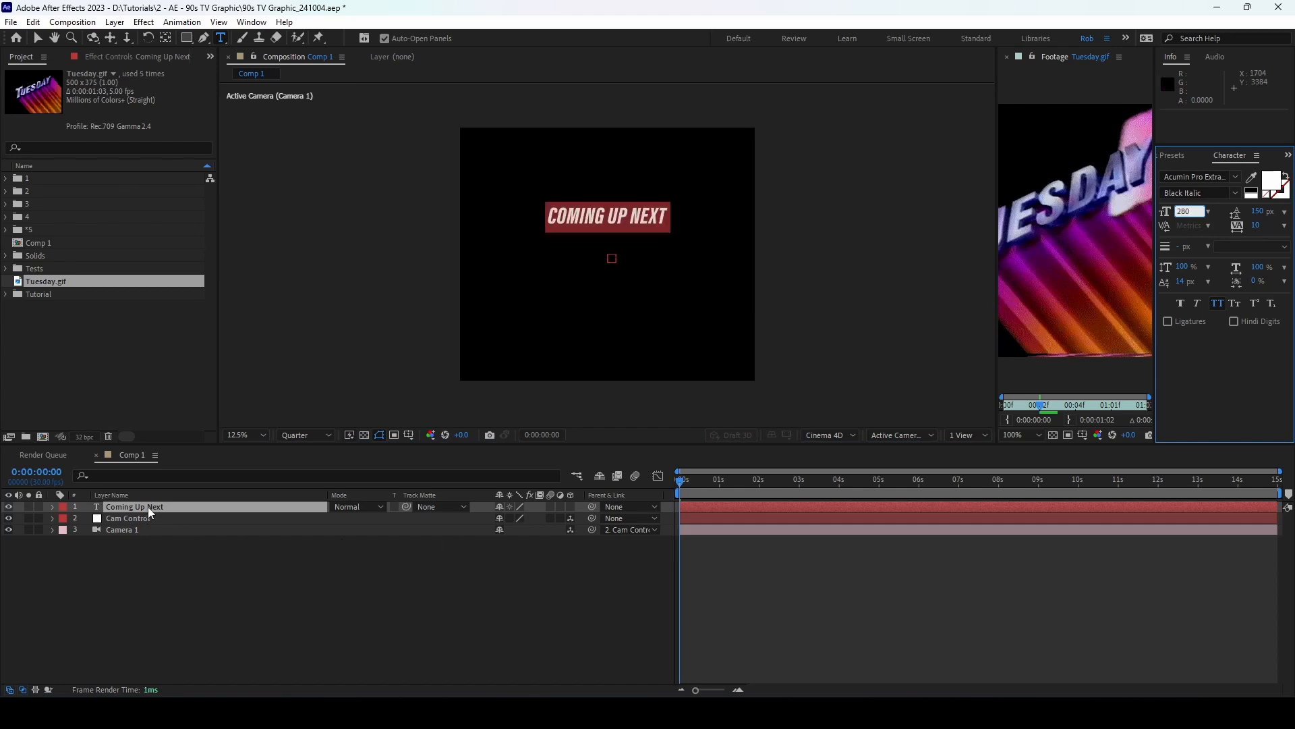
Step: Move the text layer below Camera 1 and hide both camera layers
{"action": "left_click_drag", "start_coordinate": [148, 507], "coordinate": [153, 537]}
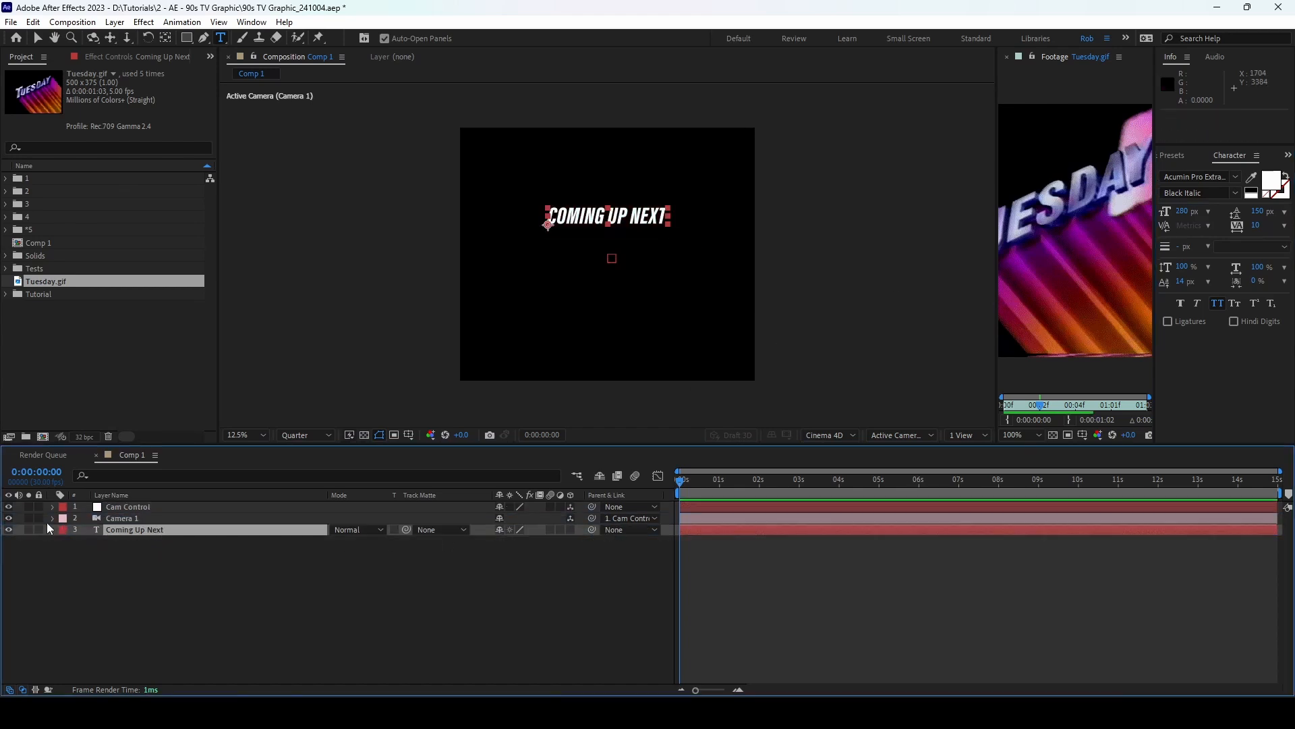
{"action": "key", "text": "p"}
{"action": "left_click_drag", "start_coordinate": [9, 518], "coordinate": [8, 506]}
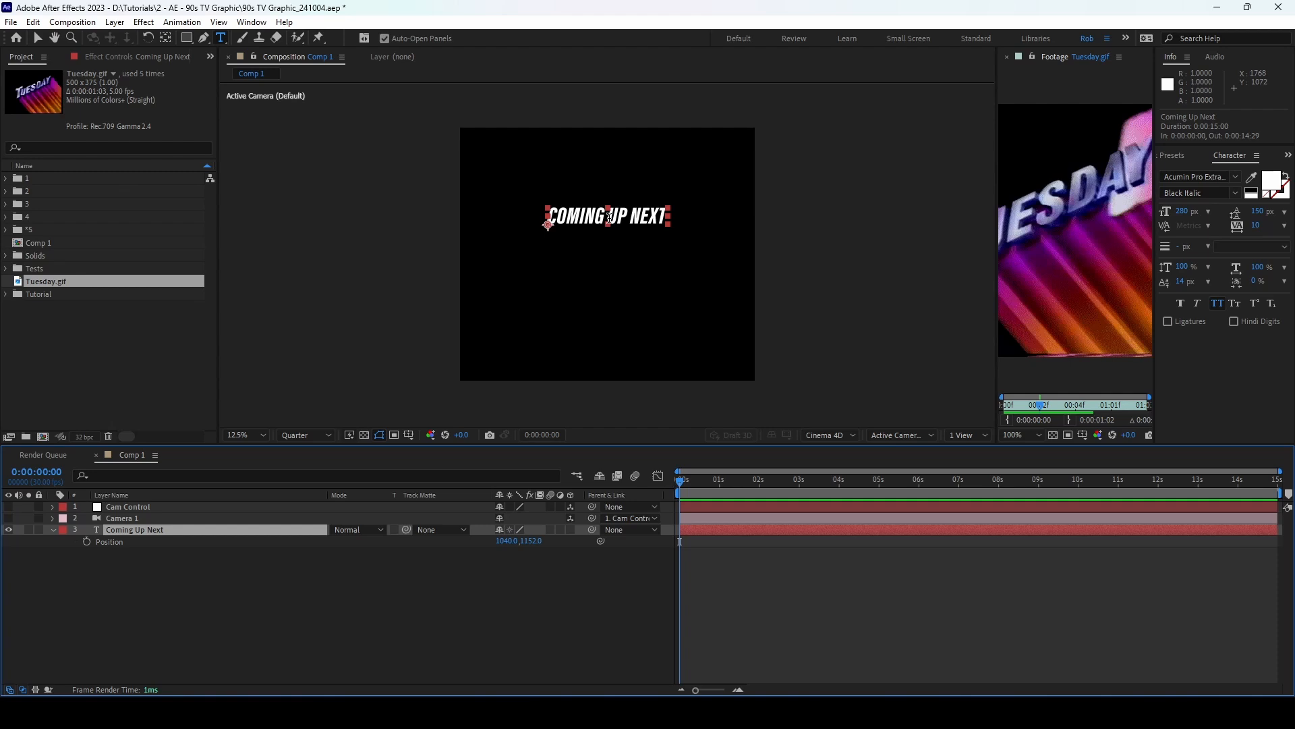
Step: Enlarge the C to 400 px and the U and N to 350 px
{"action": "left_click_drag", "start_coordinate": [545, 216], "coordinate": [562, 216]}
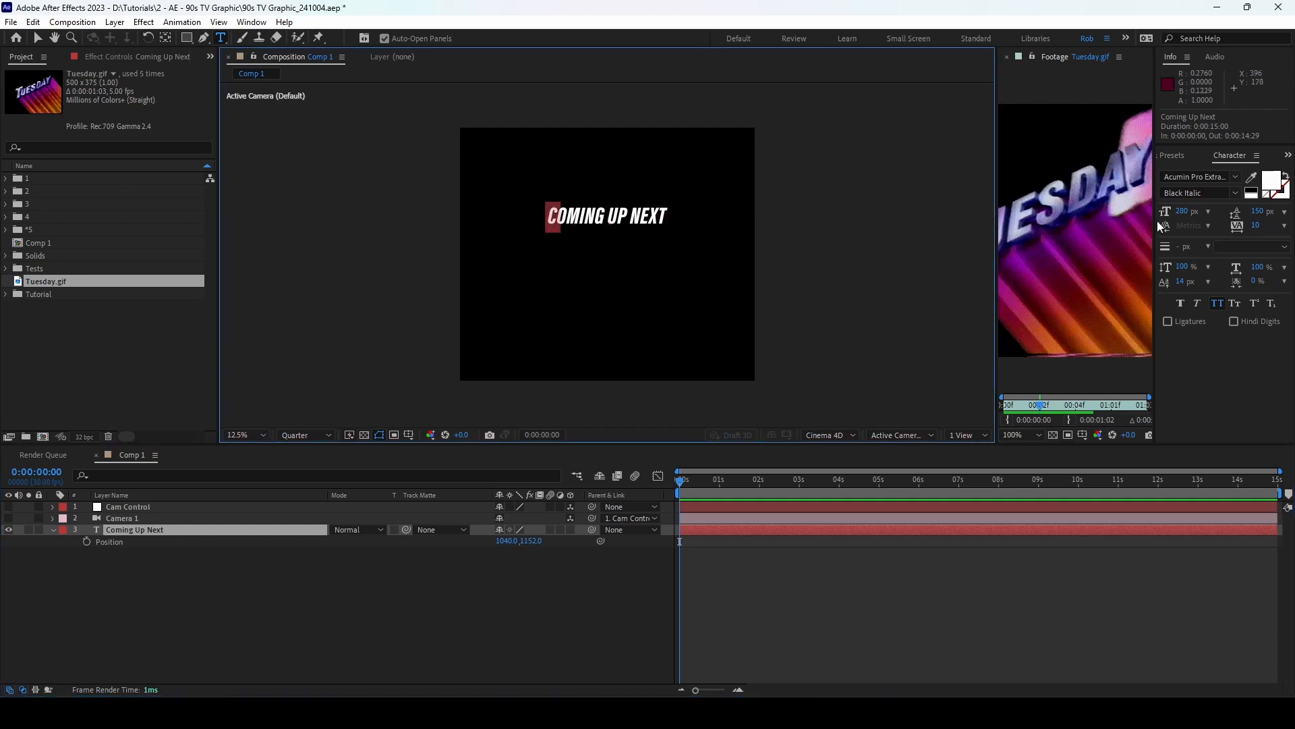
{"action": "left_click", "coordinate": [1187, 211]}
{"action": "type", "text": "400"}
{"action": "key", "text": "Return"}
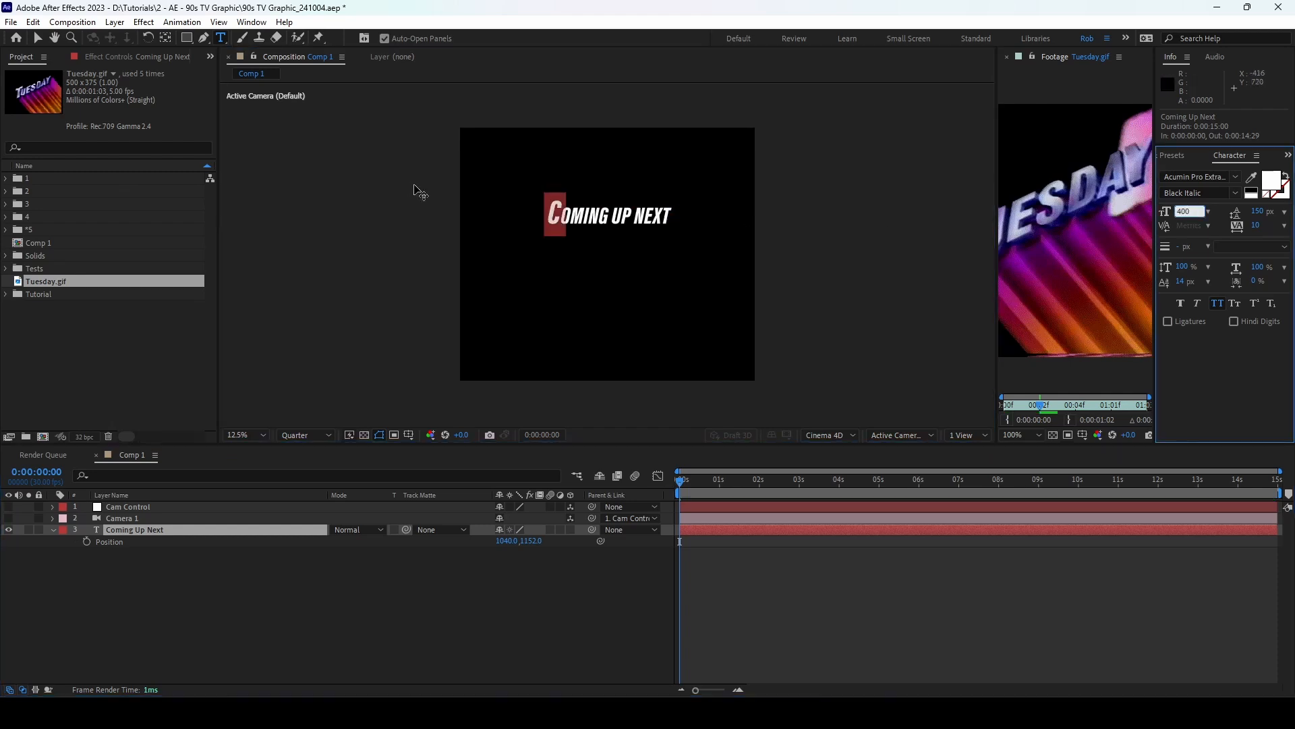
{"action": "left_click_drag", "start_coordinate": [626, 216], "coordinate": [611, 216]}
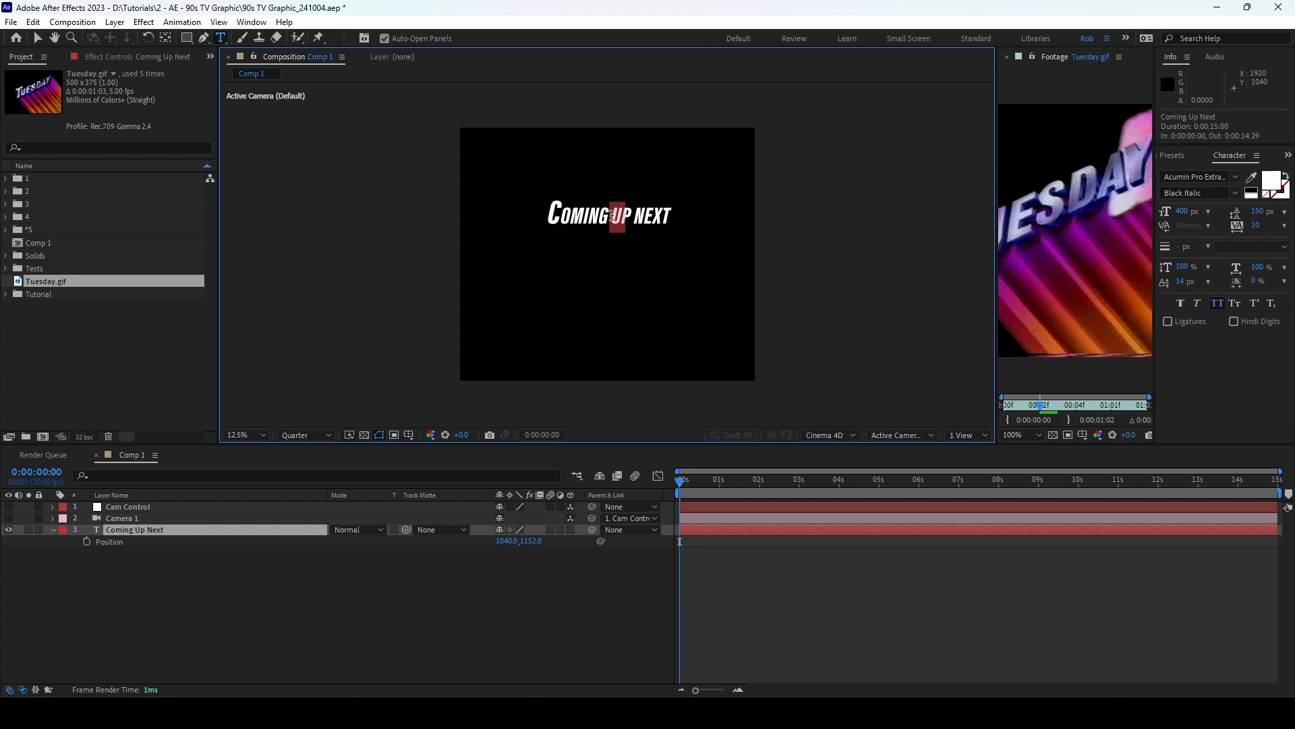
{"action": "left_click", "coordinate": [1185, 211]}
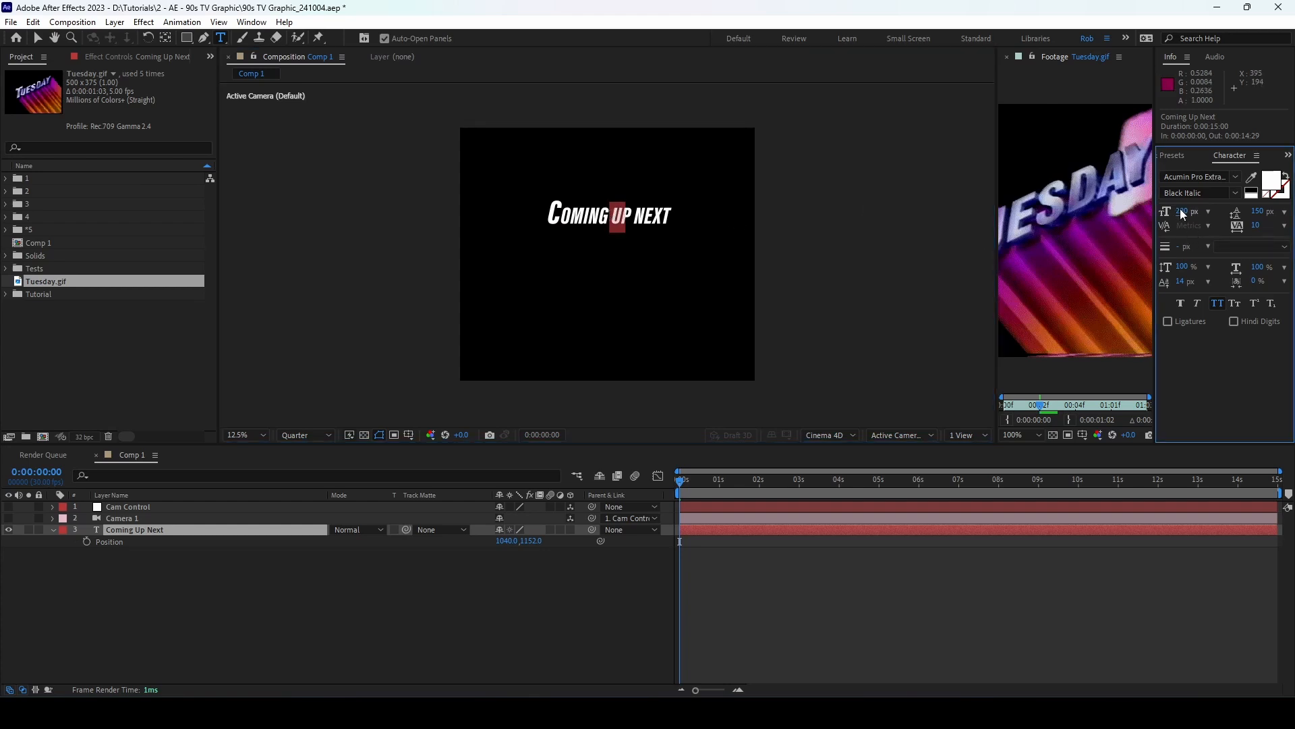
{"action": "type", "text": "350"}
{"action": "key", "text": "Return"}
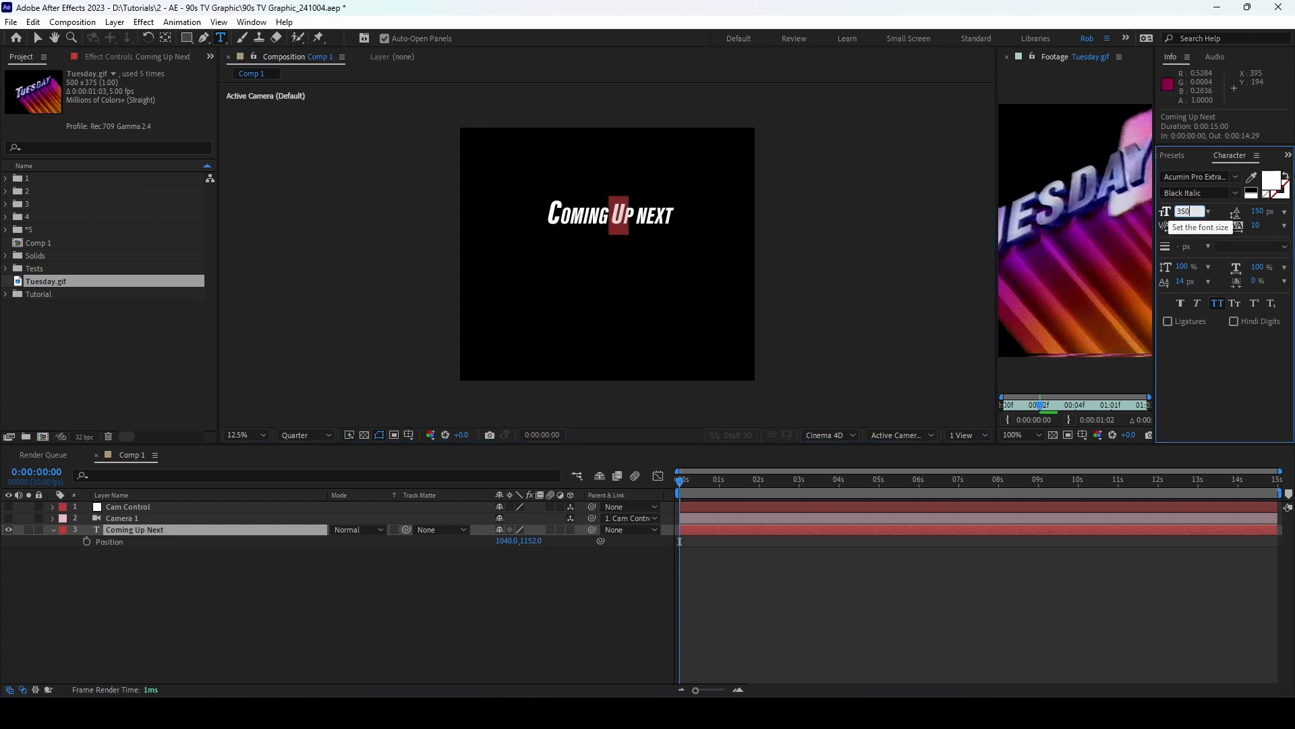
{"action": "left_click", "coordinate": [645, 214]}
{"action": "left_click_drag", "start_coordinate": [645, 215], "coordinate": [635, 215]}
{"action": "left_click", "coordinate": [1182, 212]}
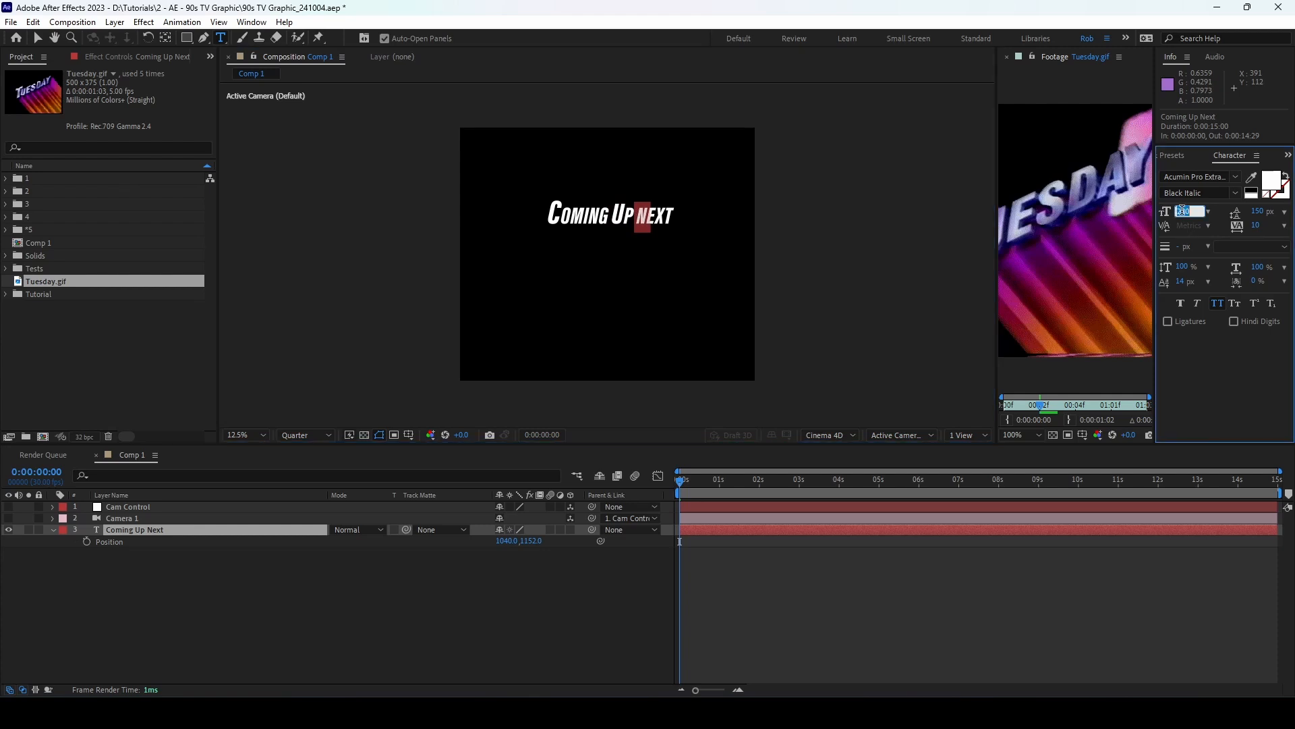
{"action": "type", "text": "350"}
{"action": "key", "text": "Return"}
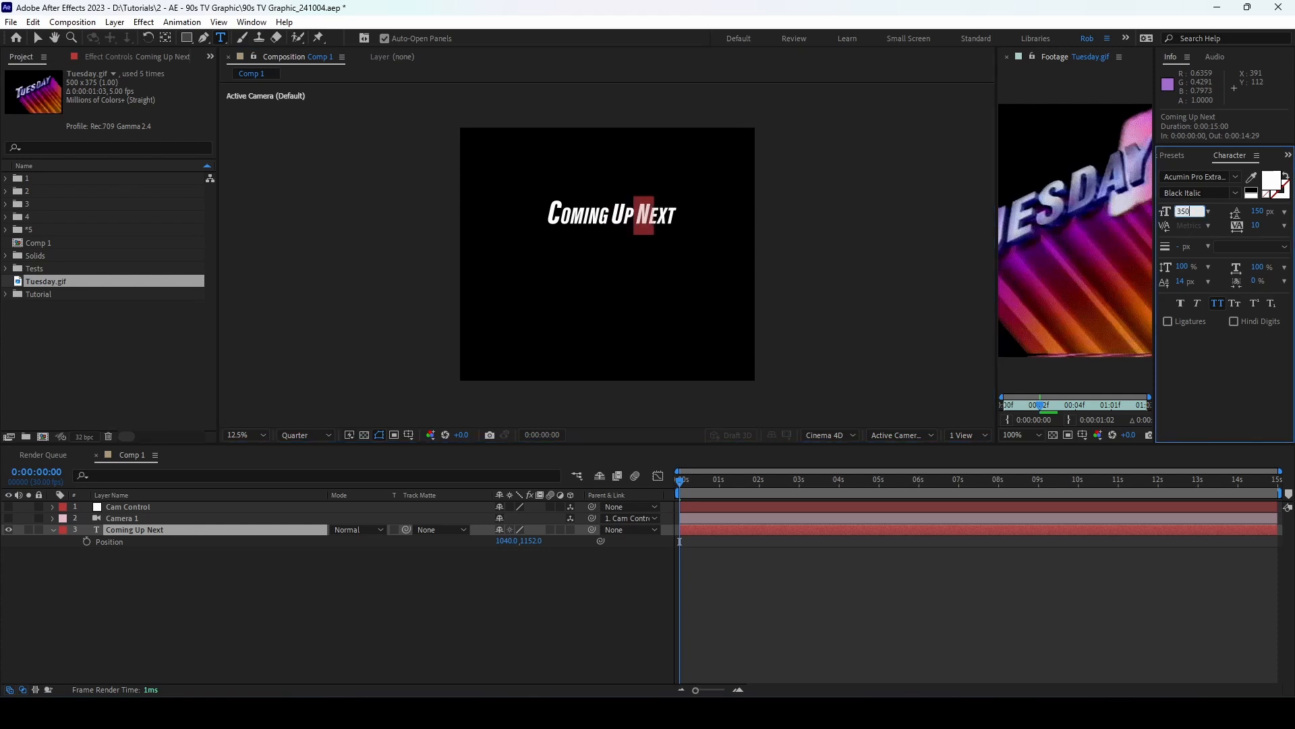
Step: Reset the line's baseline shift to 0, then select the letters after the C for shifting
{"action": "left_click", "coordinate": [570, 215]}
{"action": "left_click_drag", "start_coordinate": [570, 216], "coordinate": [685, 219]}
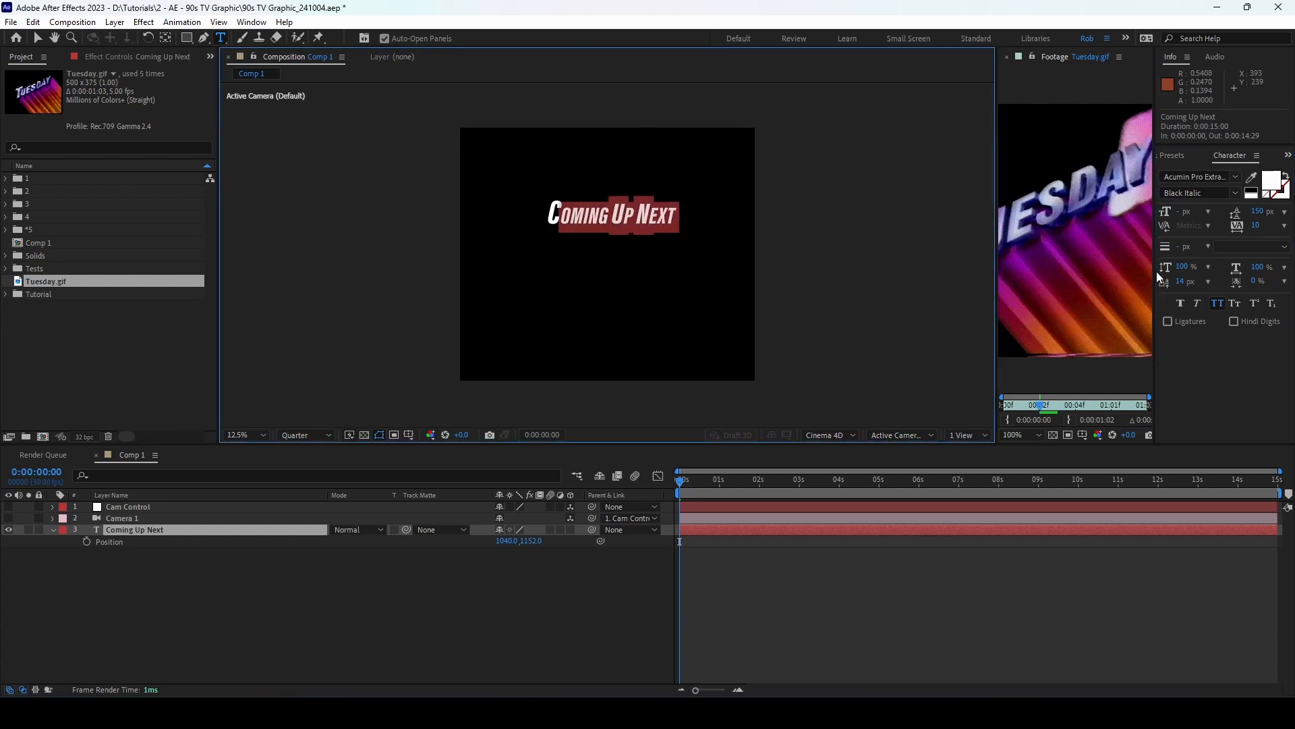
{"action": "left_click", "coordinate": [594, 209]}
{"action": "triple_click", "coordinate": [594, 209]}
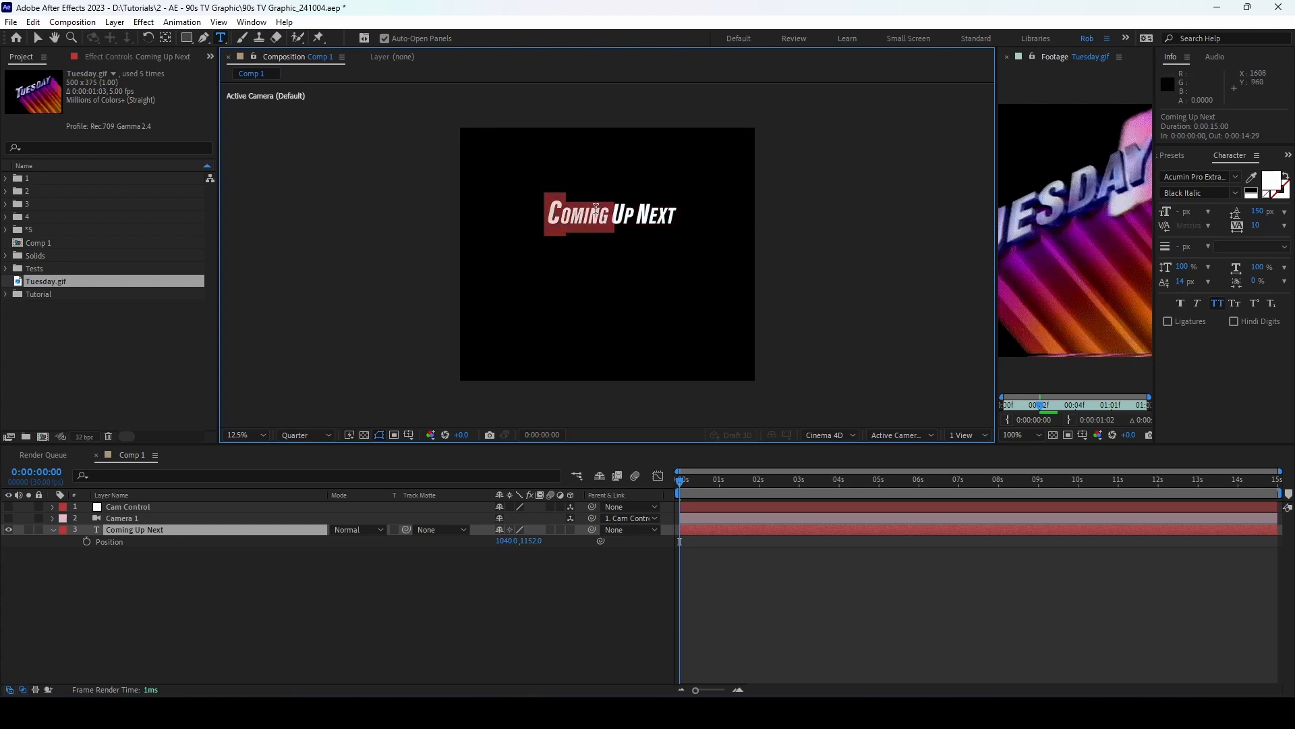
{"action": "left_click", "coordinate": [1177, 278]}
{"action": "type", "text": "0"}
{"action": "key", "text": "Return"}
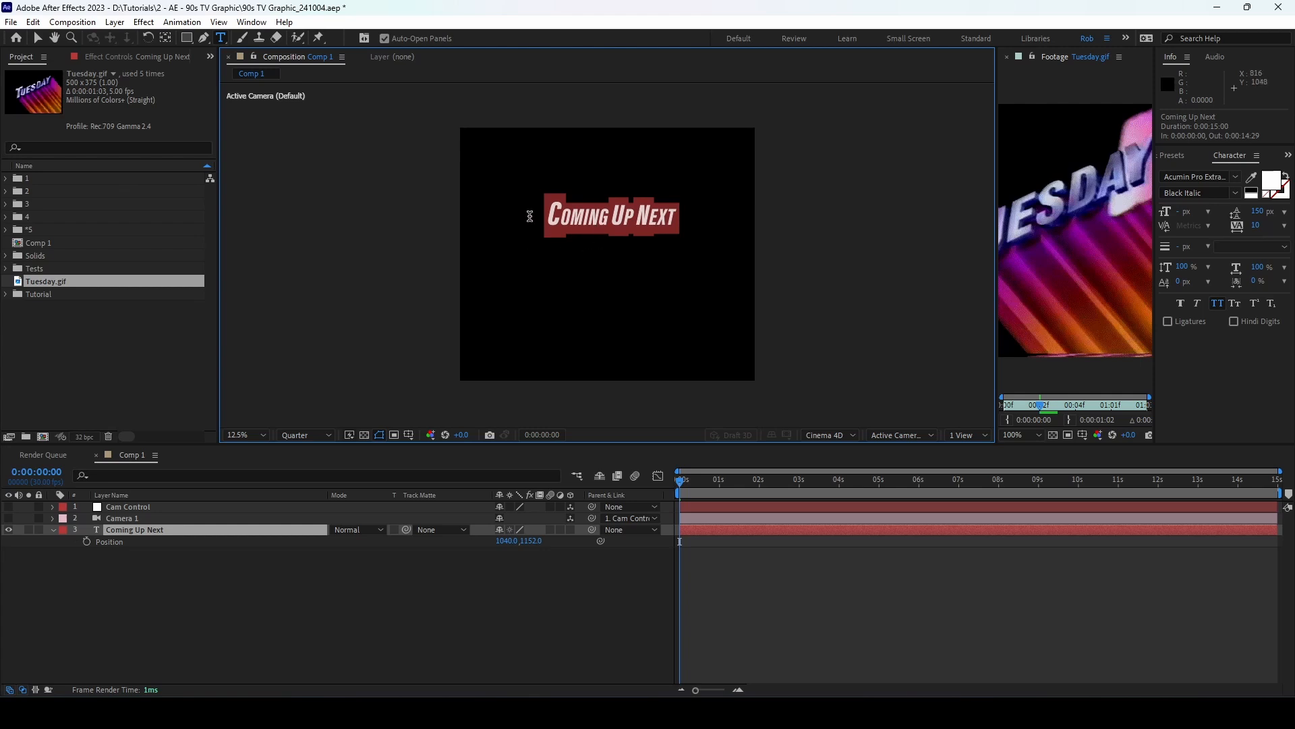
{"action": "left_click", "coordinate": [574, 225]}
{"action": "left_click_drag", "start_coordinate": [560, 214], "coordinate": [702, 217]}
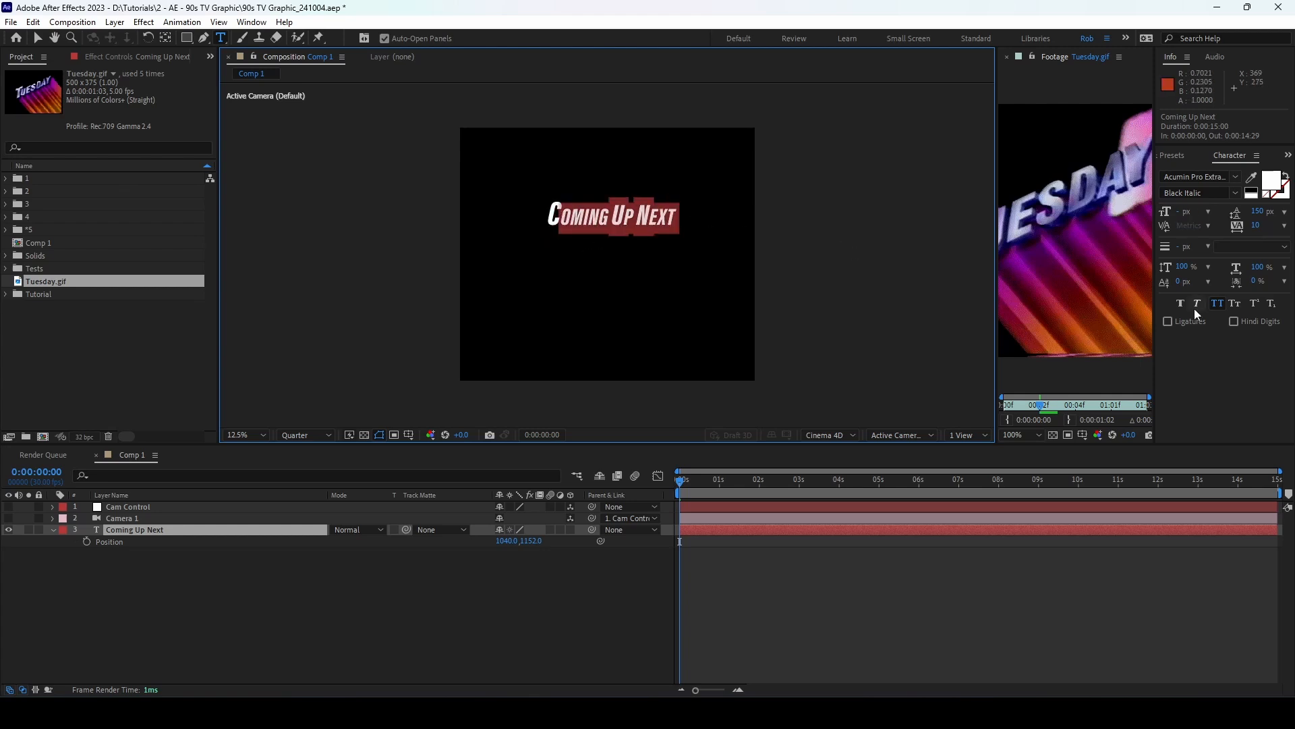
{"action": "left_click", "coordinate": [1179, 282]}
Step: Apply a 14 px baseline shift to the smaller letters and left-align the text
{"action": "type", "text": "14"}
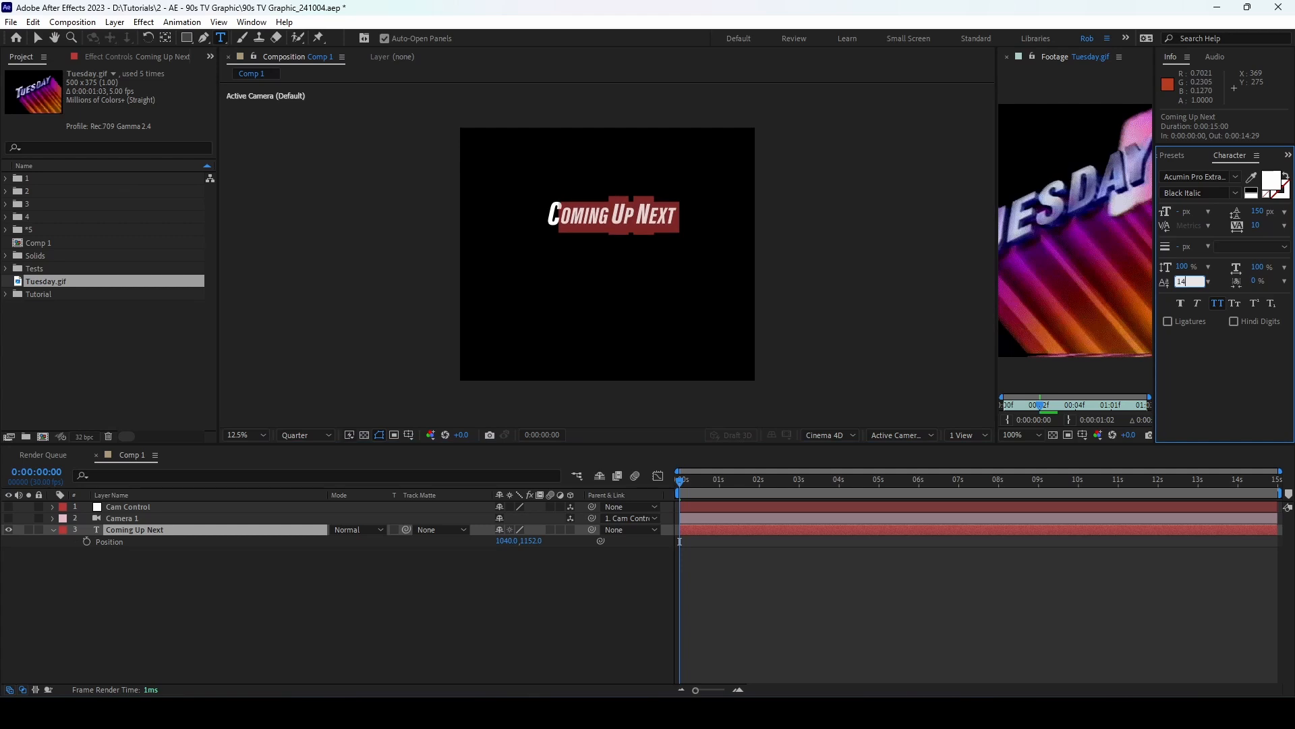
{"action": "left_click", "coordinate": [38, 38]}
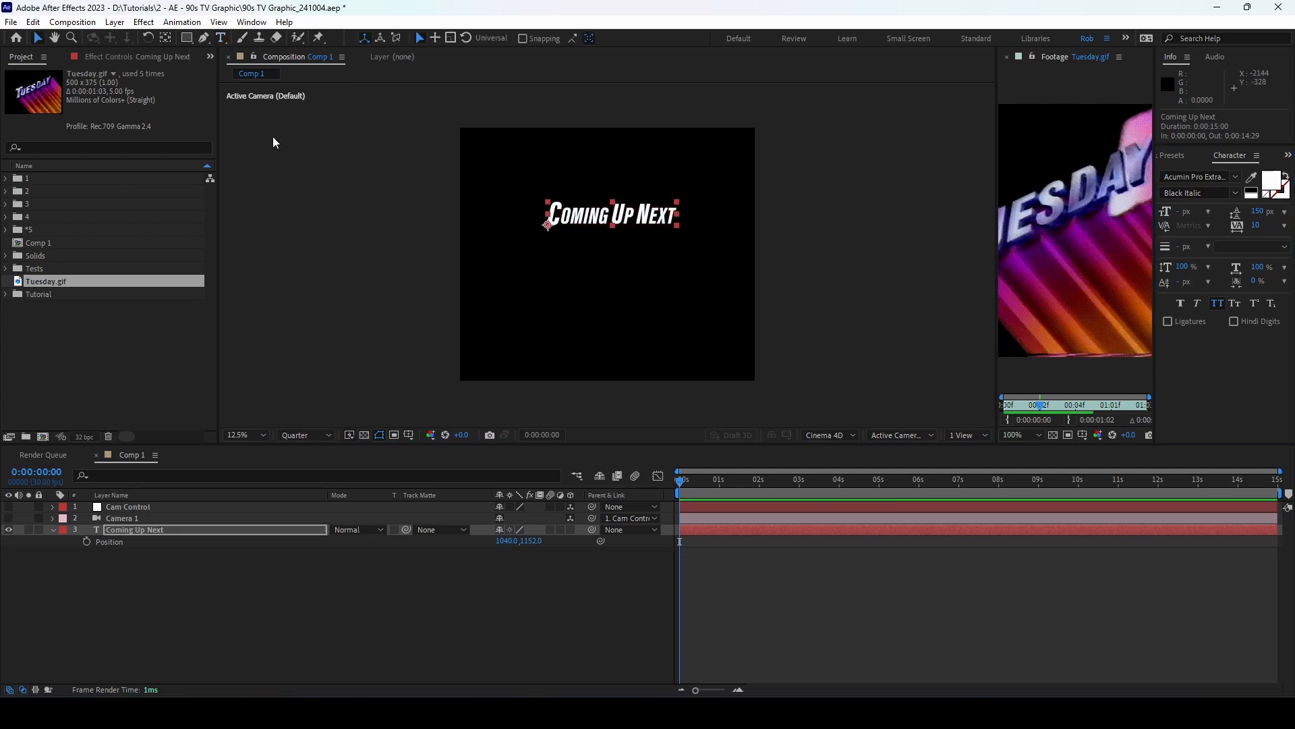
{"action": "left_click", "coordinate": [1287, 155]}
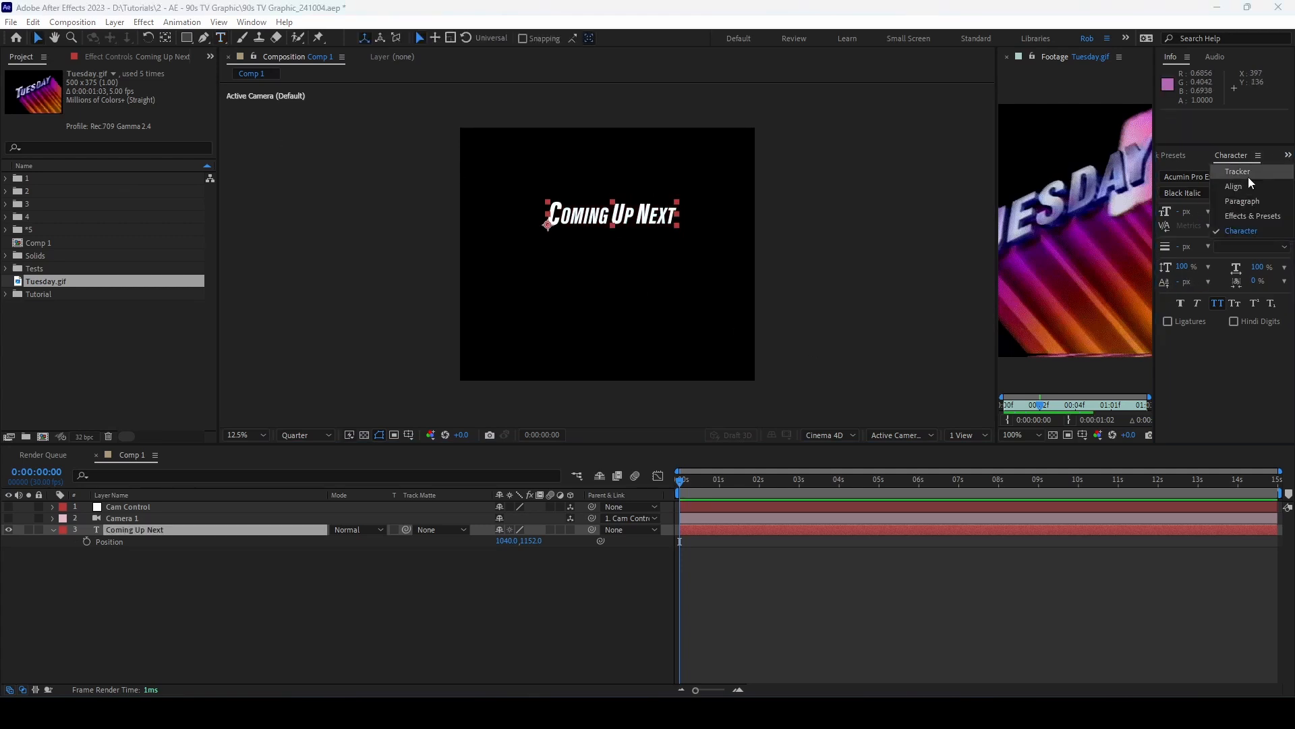
{"action": "left_click", "coordinate": [1251, 205]}
{"action": "left_click", "coordinate": [1184, 175]}
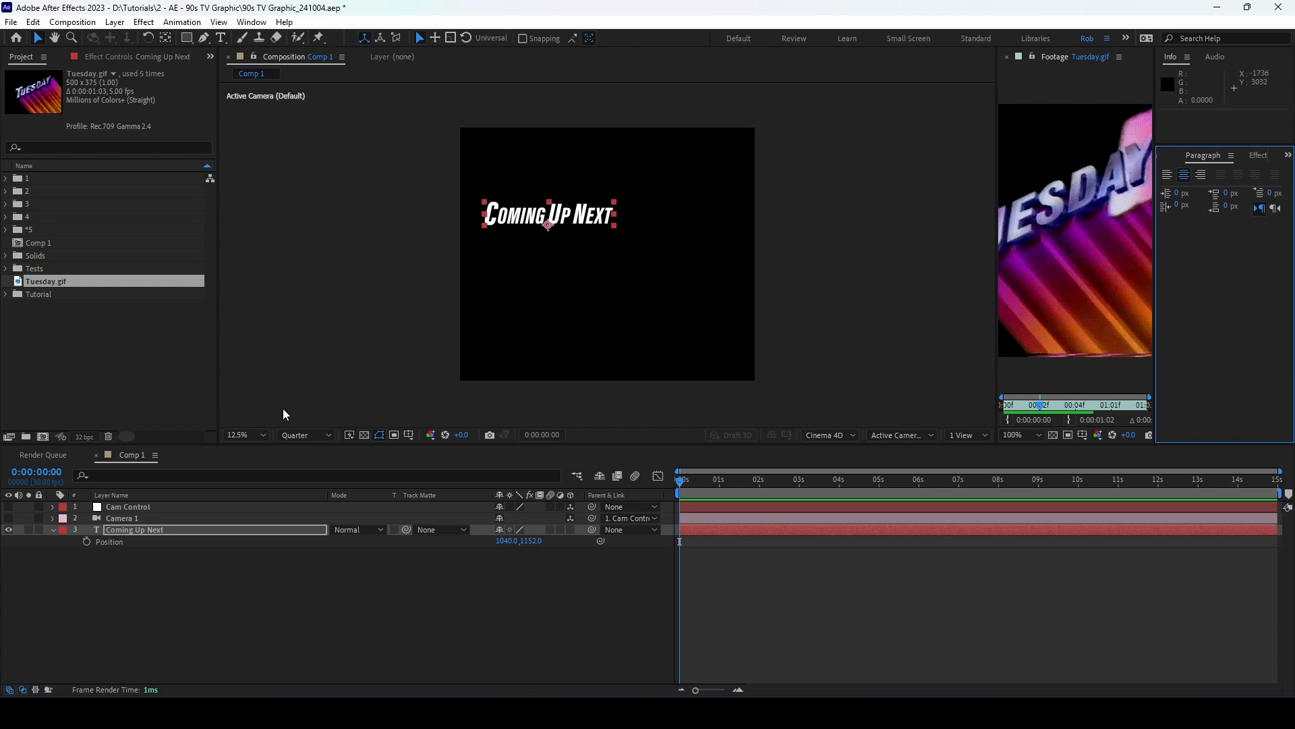
{"action": "left_click", "coordinate": [1167, 174]}
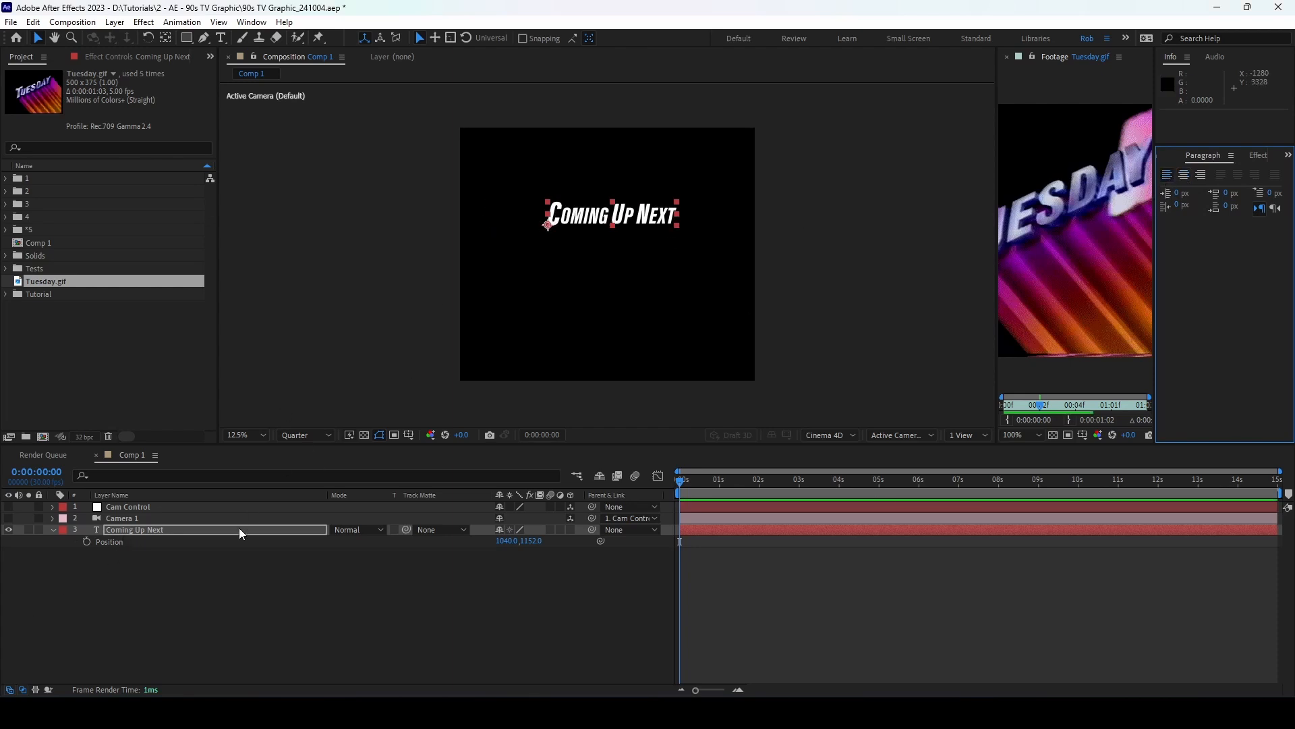
Step: Make Coming Up Next a 3D layer positioned at 1364, 829, -1093
{"action": "left_click", "coordinate": [199, 529]}
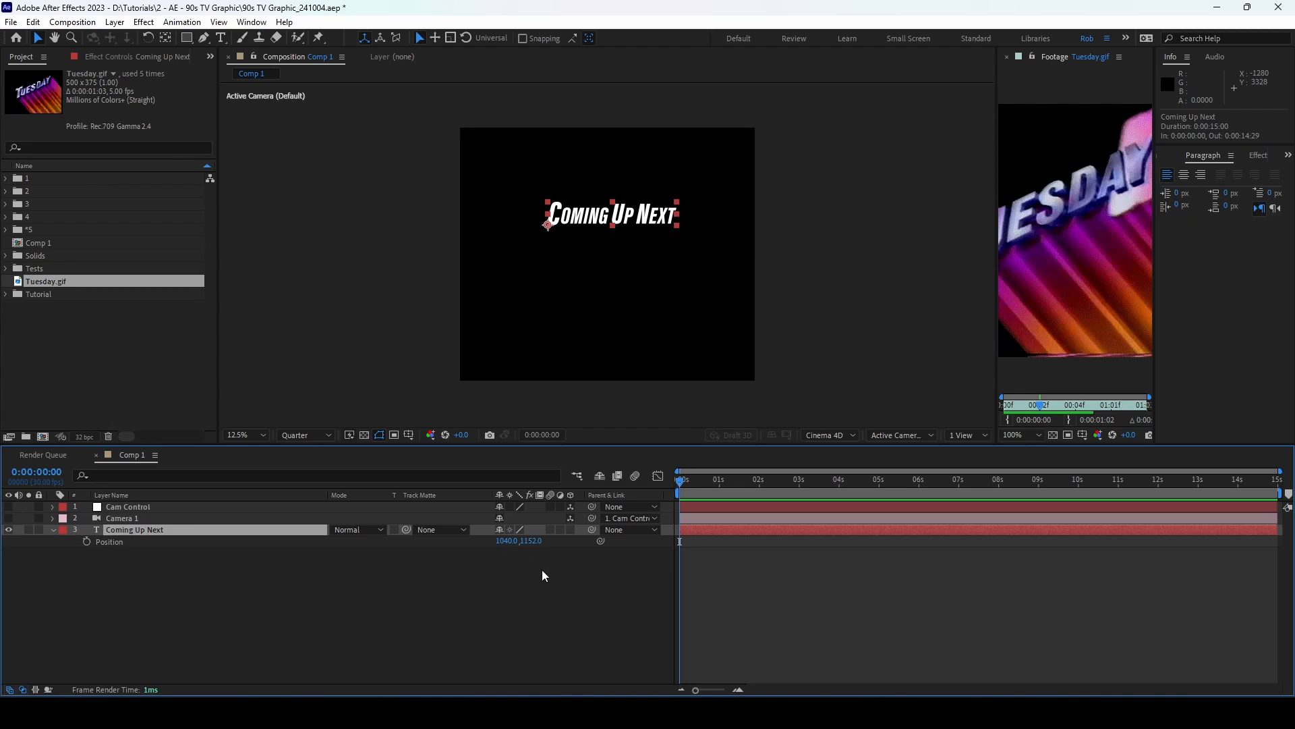
{"action": "left_click", "coordinate": [571, 529]}
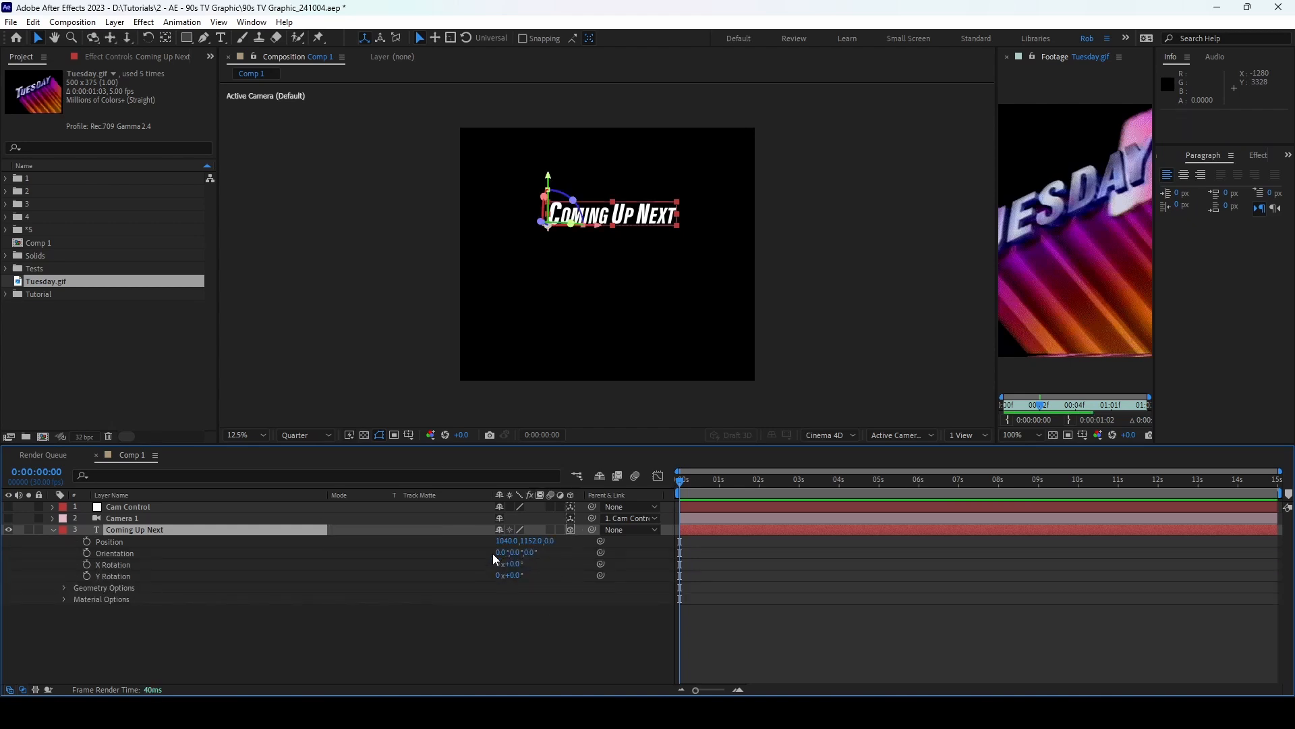
{"action": "left_click", "coordinate": [501, 540]}
{"action": "type", "text": "1364"}
{"action": "left_click", "coordinate": [533, 541]}
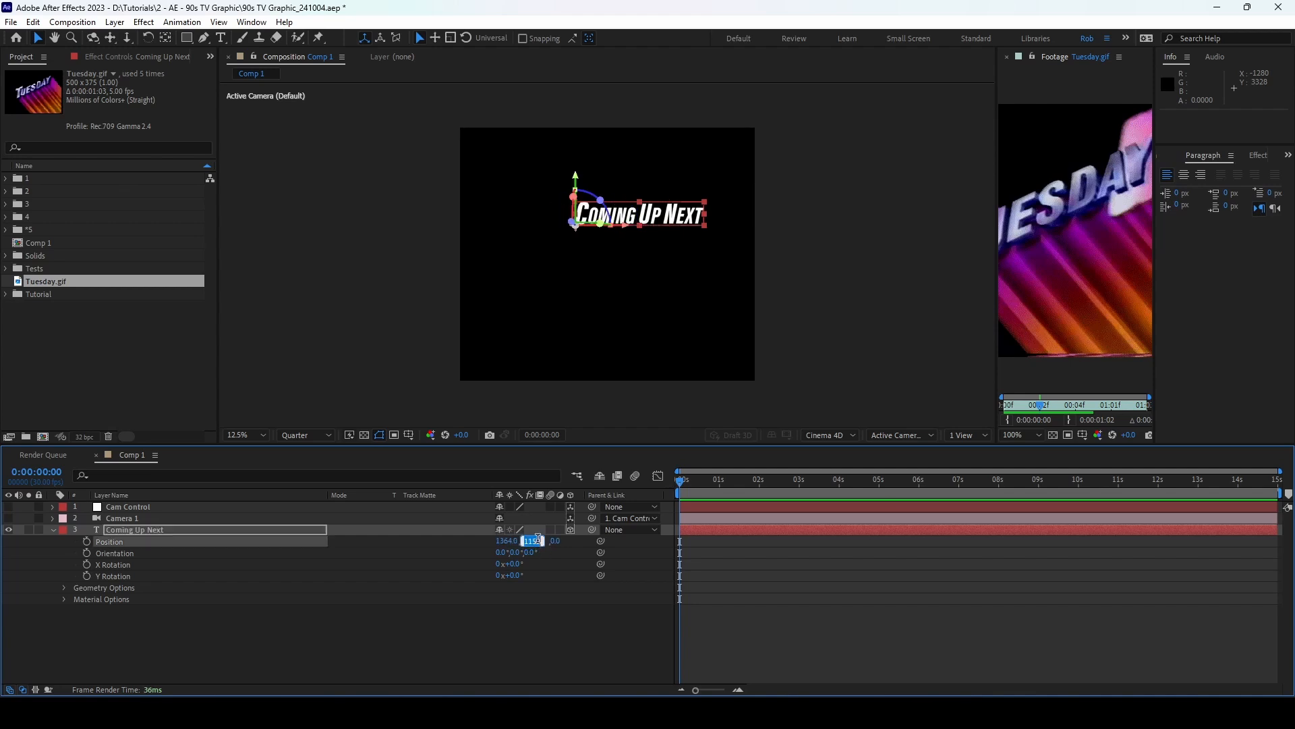
{"action": "type", "text": "829"}
{"action": "key", "text": "Tab"}
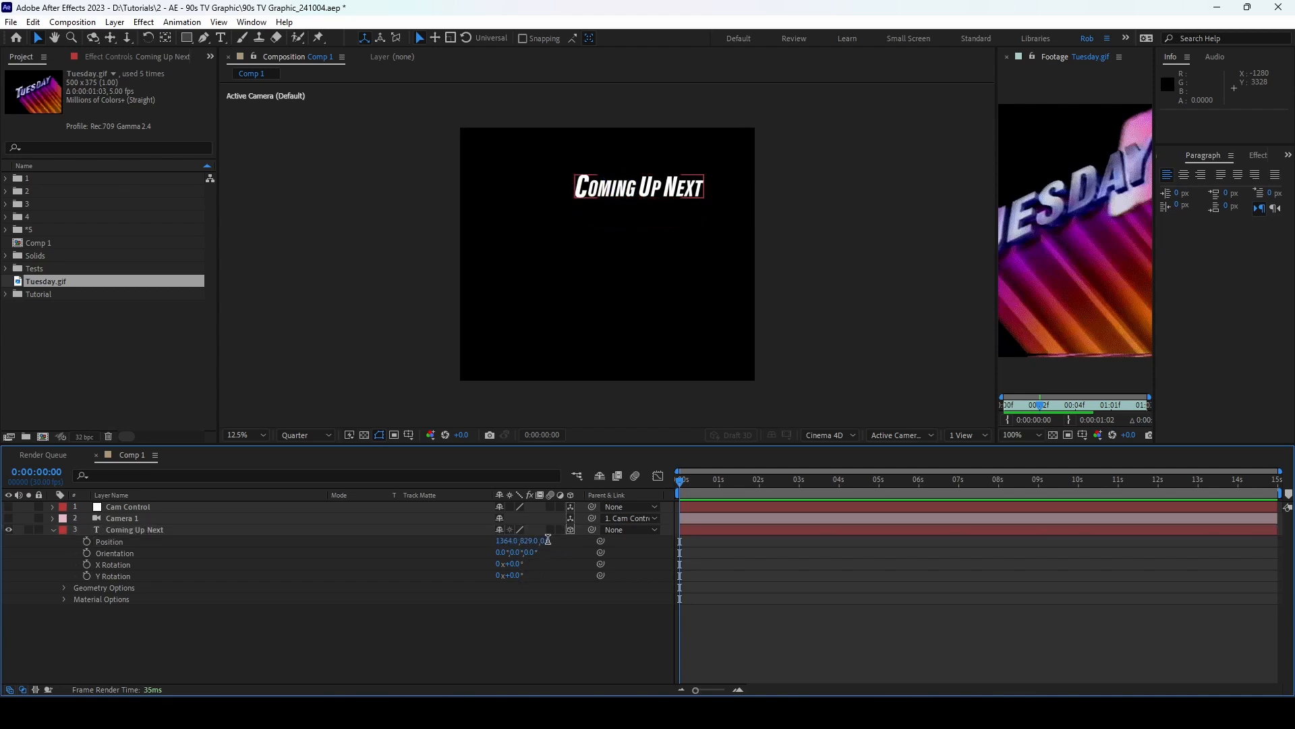
{"action": "type", "text": "-1093"}
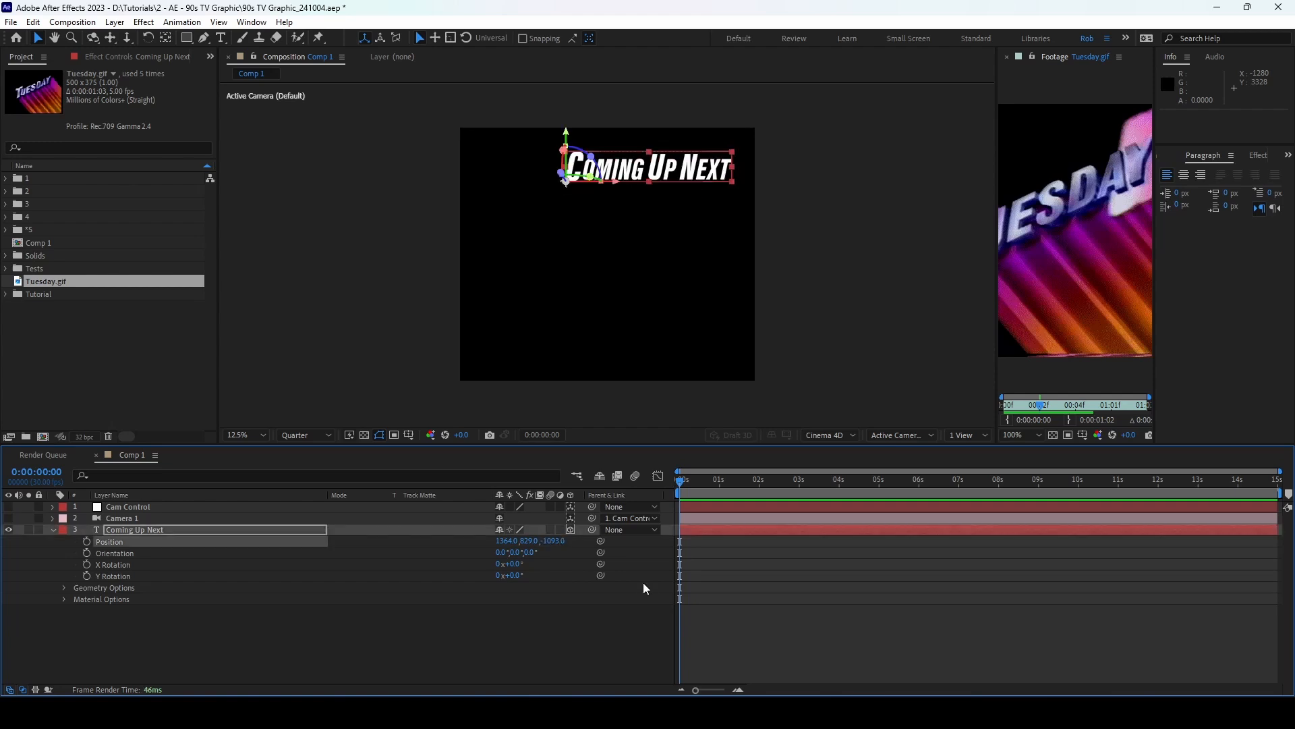
Step: Turn the camera layers back on and move the text left and down in frame
{"action": "left_click", "coordinate": [177, 520]}
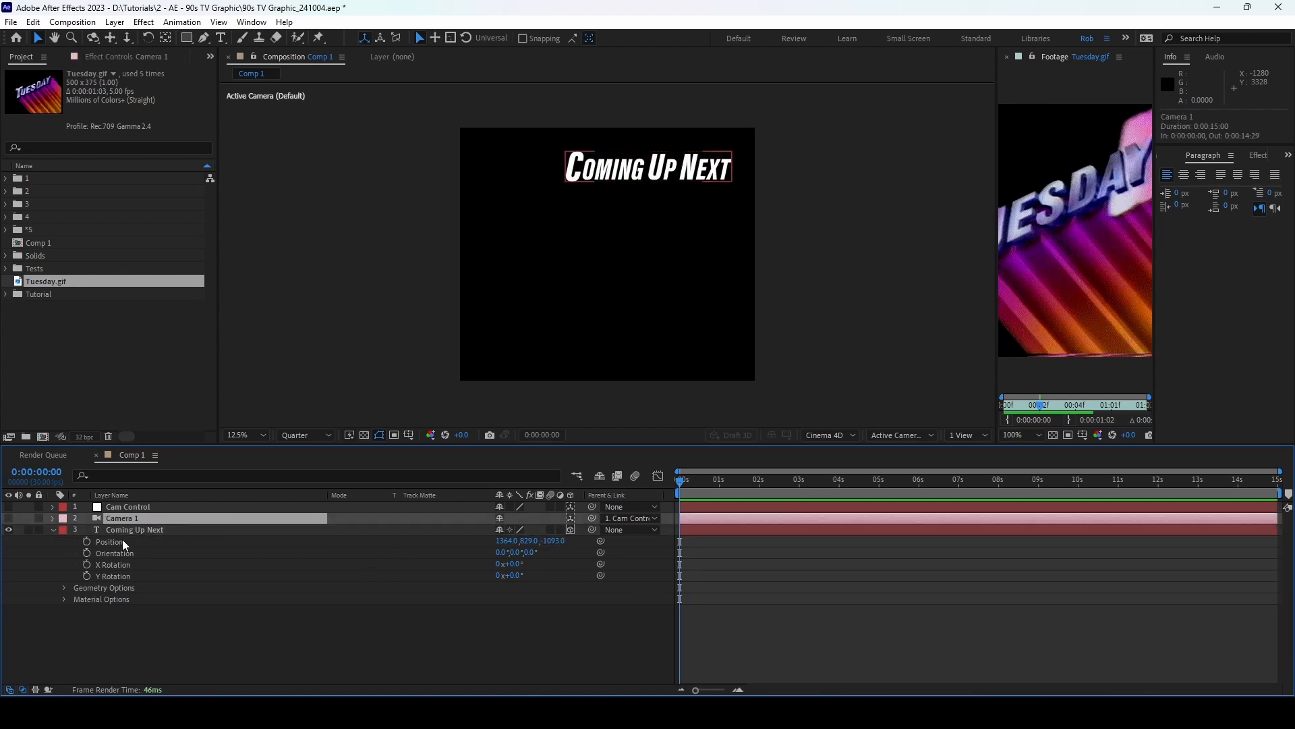
{"action": "left_click", "coordinate": [120, 531]}
{"action": "left_click", "coordinate": [54, 529]}
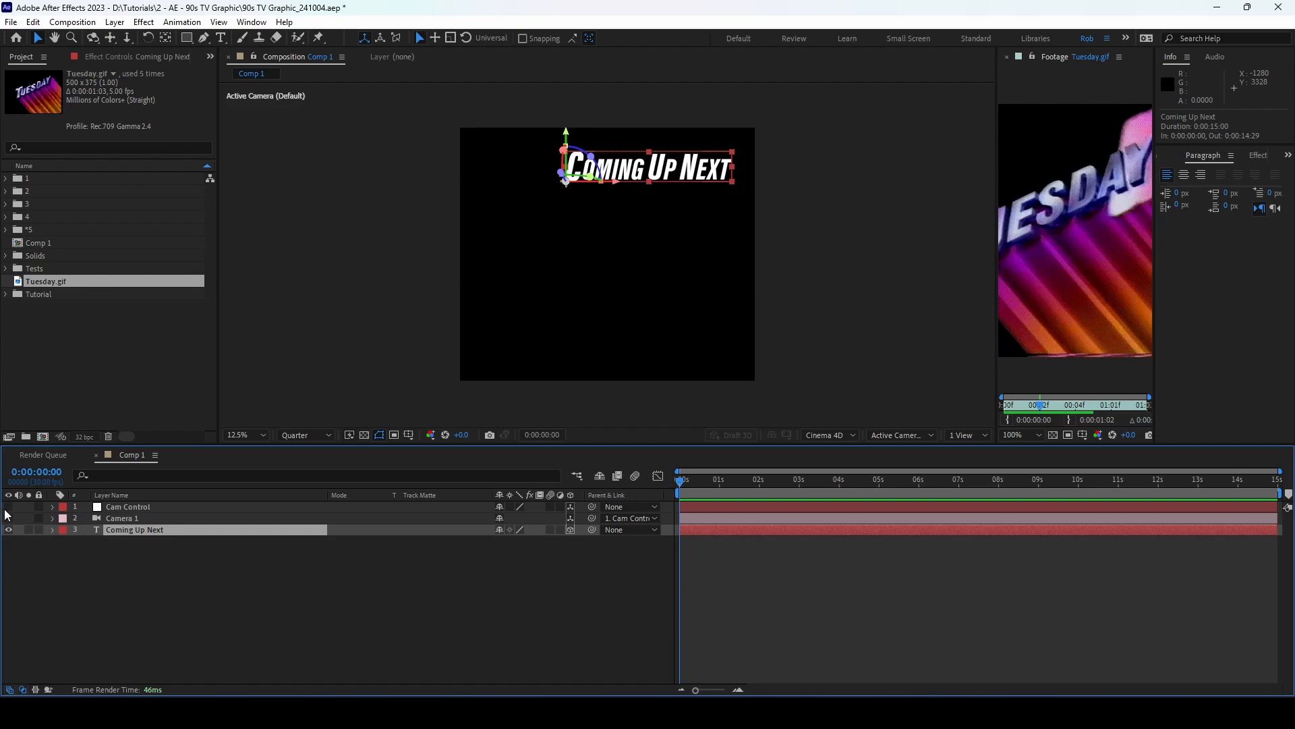
{"action": "left_click_drag", "start_coordinate": [9, 506], "coordinate": [9, 518]}
{"action": "left_click", "coordinate": [188, 589]}
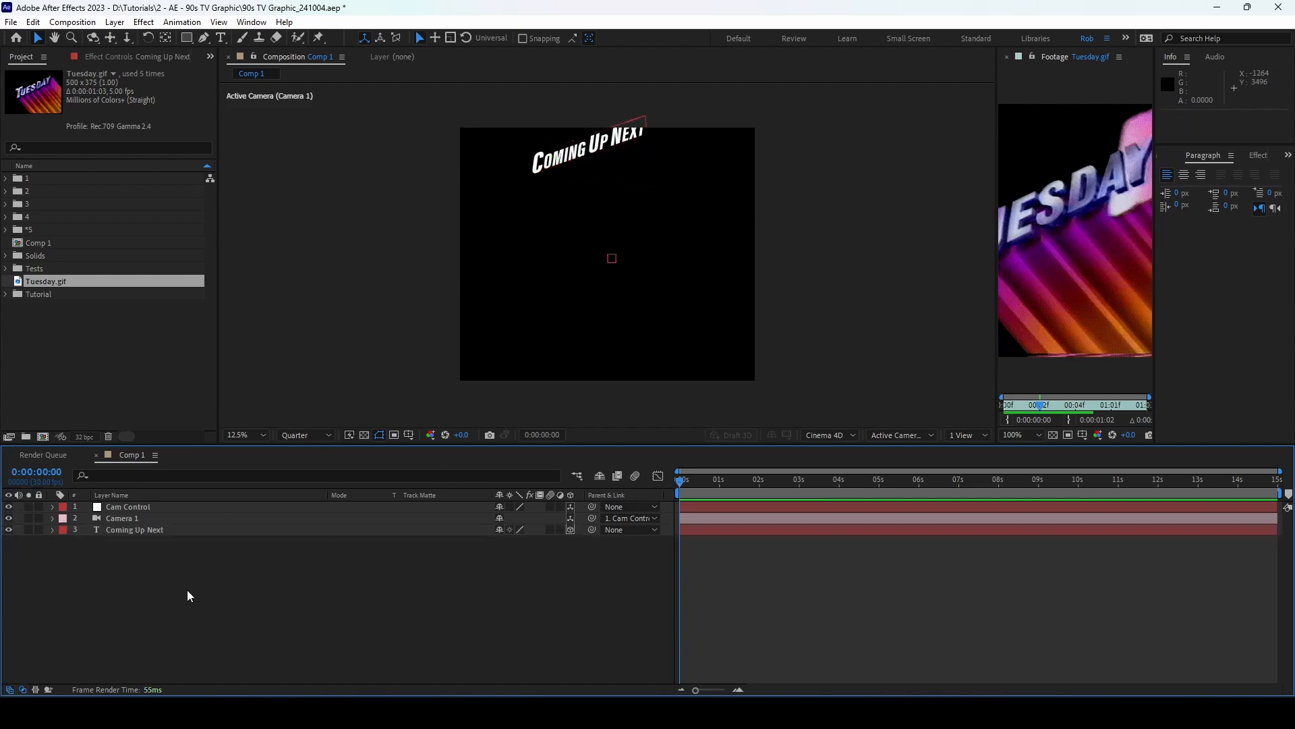
{"action": "left_click", "coordinate": [160, 530]}
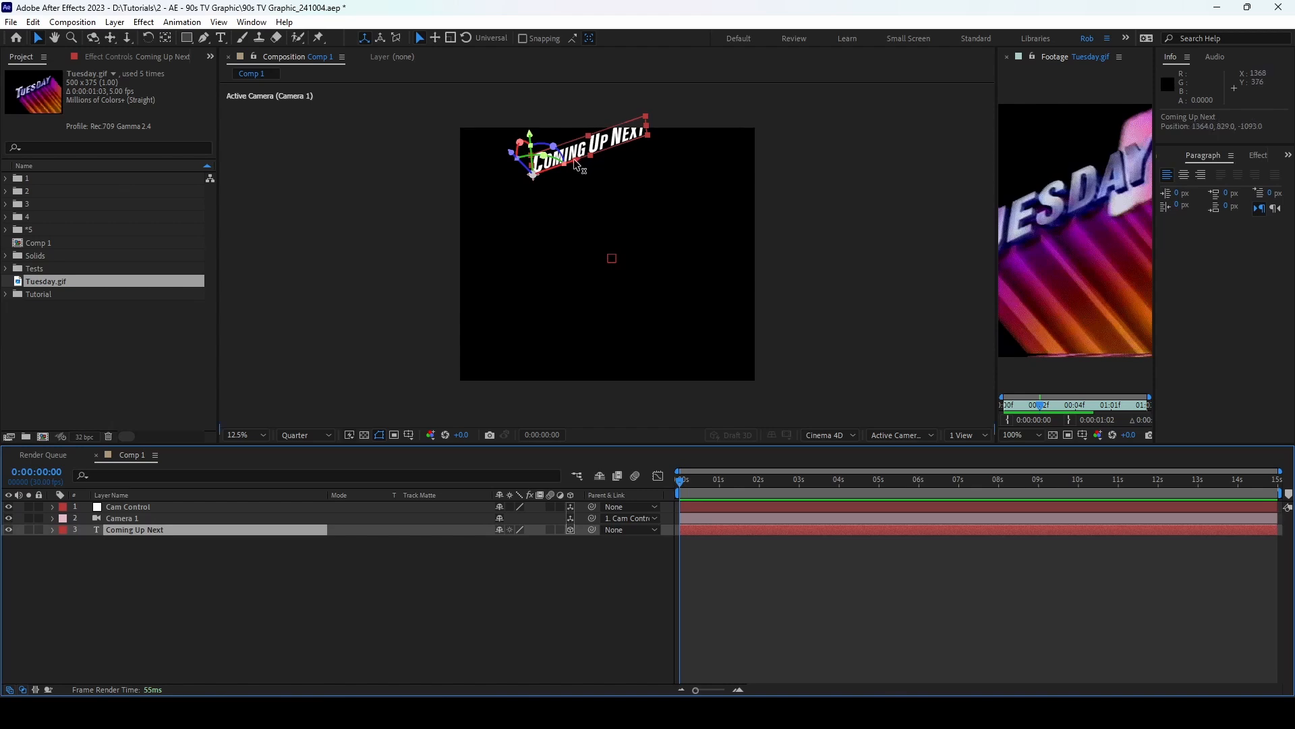
{"action": "left_click_drag", "start_coordinate": [573, 159], "coordinate": [521, 176]}
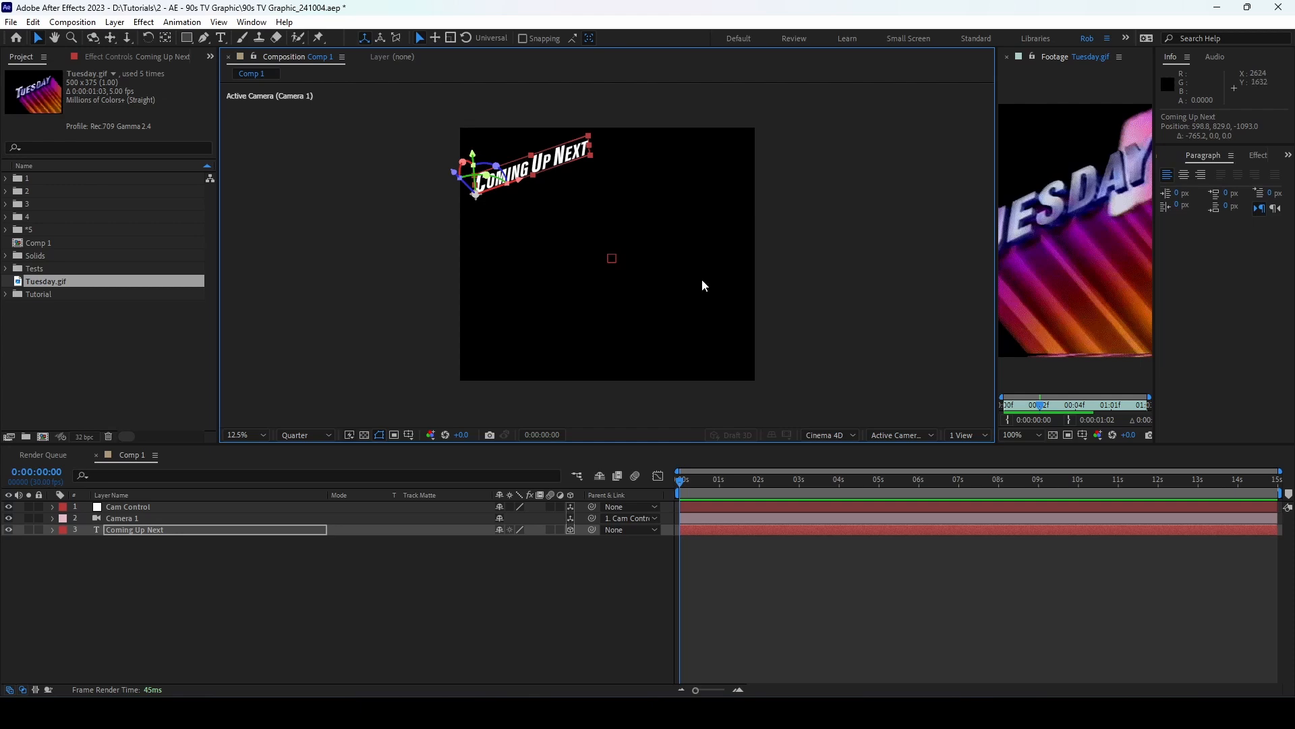
Step: Inspect the Coming Up Next layer's rotation properties, then collapse them
{"action": "left_click", "coordinate": [971, 305]}
{"action": "left_click", "coordinate": [547, 174]}
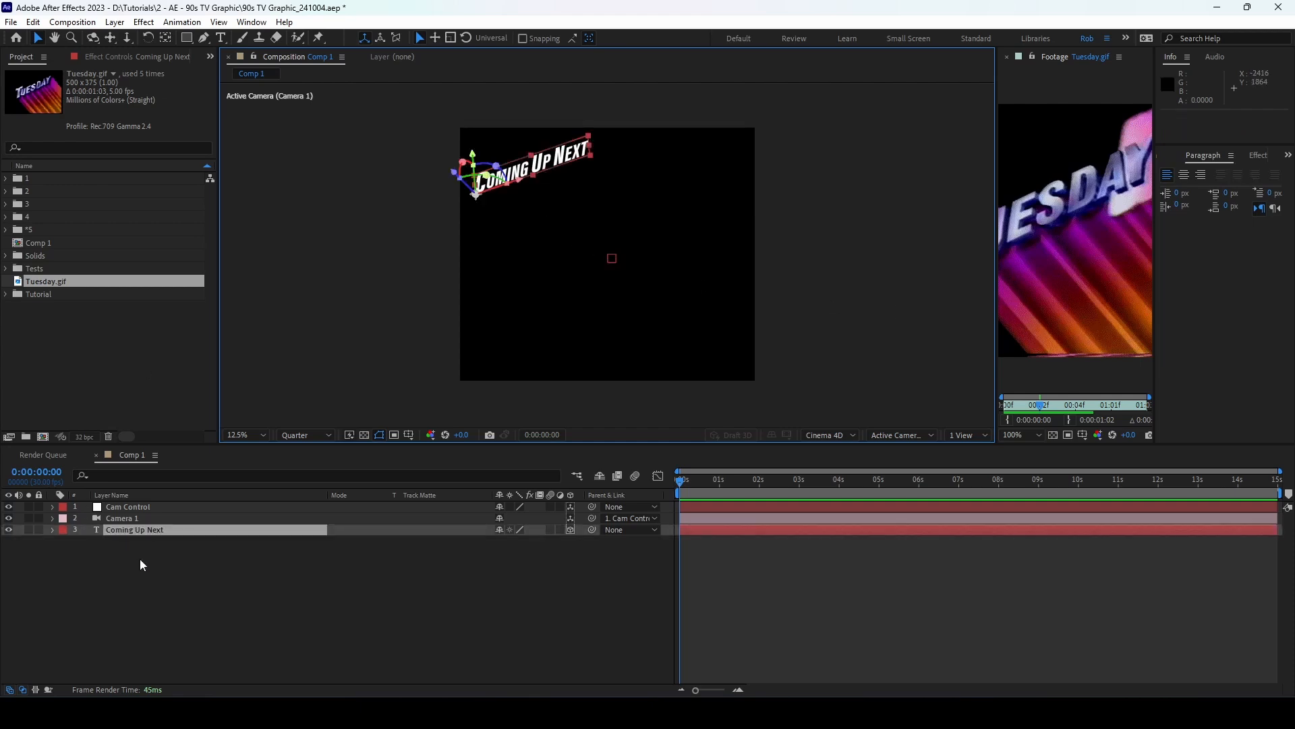
{"action": "left_click", "coordinate": [146, 516]}
{"action": "left_click", "coordinate": [190, 530]}
{"action": "key", "text": "r"}
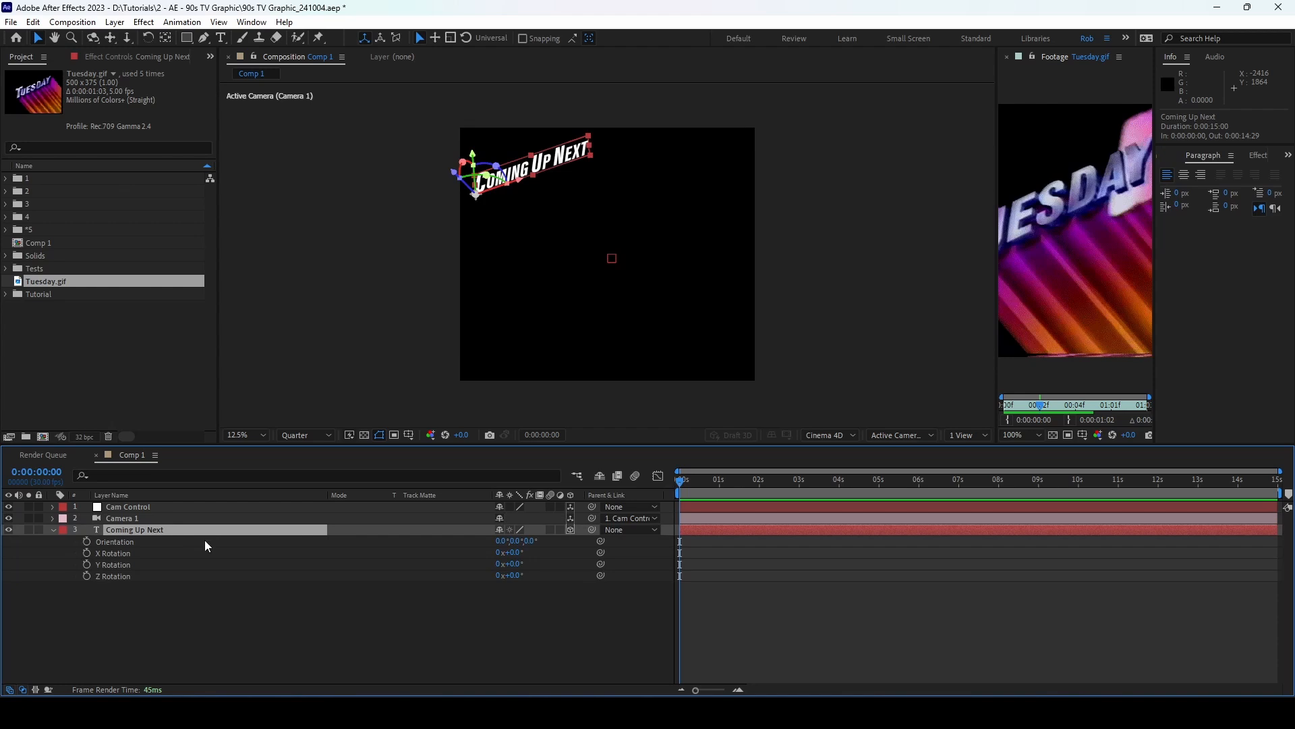
{"action": "right_click", "coordinate": [209, 531]}
{"action": "left_click", "coordinate": [55, 531]}
{"action": "left_click", "coordinate": [53, 529]}
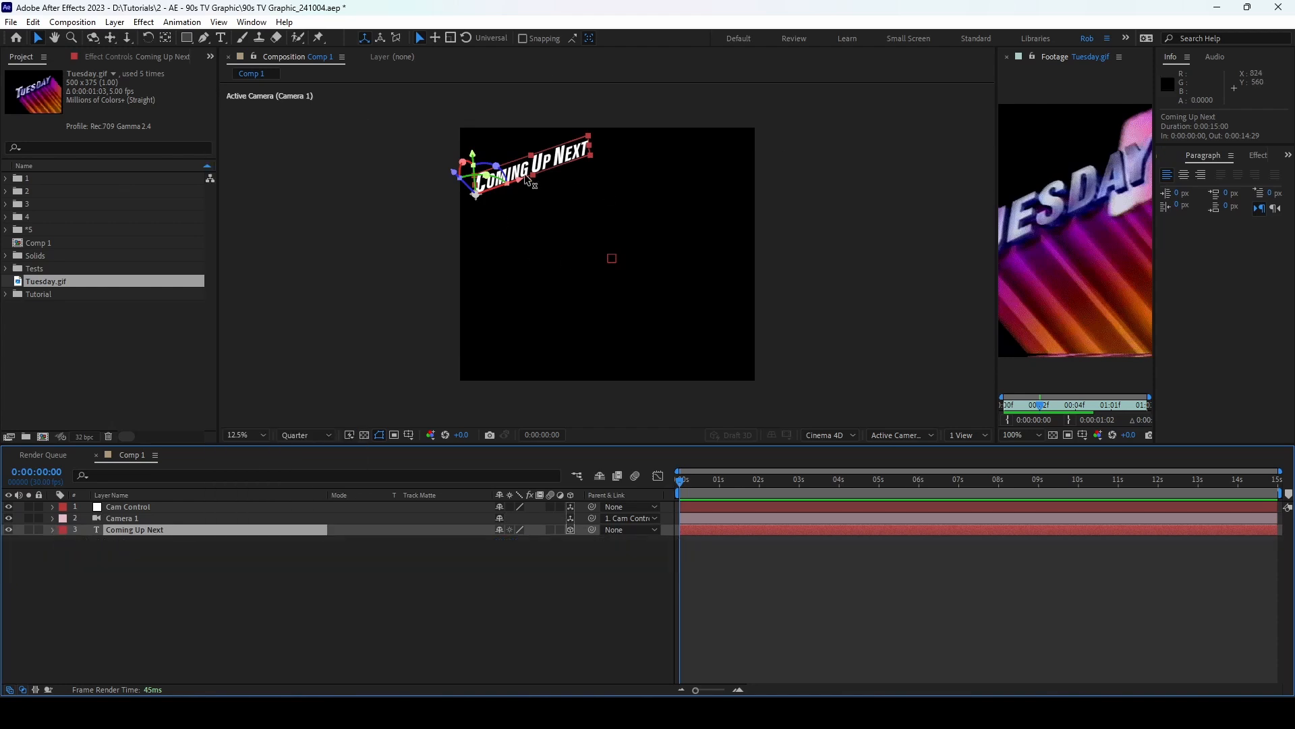
Step: Check the camera layers' rotation and lock Cam Control and Camera 1
{"action": "left_click", "coordinate": [139, 506]}
{"action": "left_click", "coordinate": [143, 517], "text": "shift"}
{"action": "key", "text": "r"}
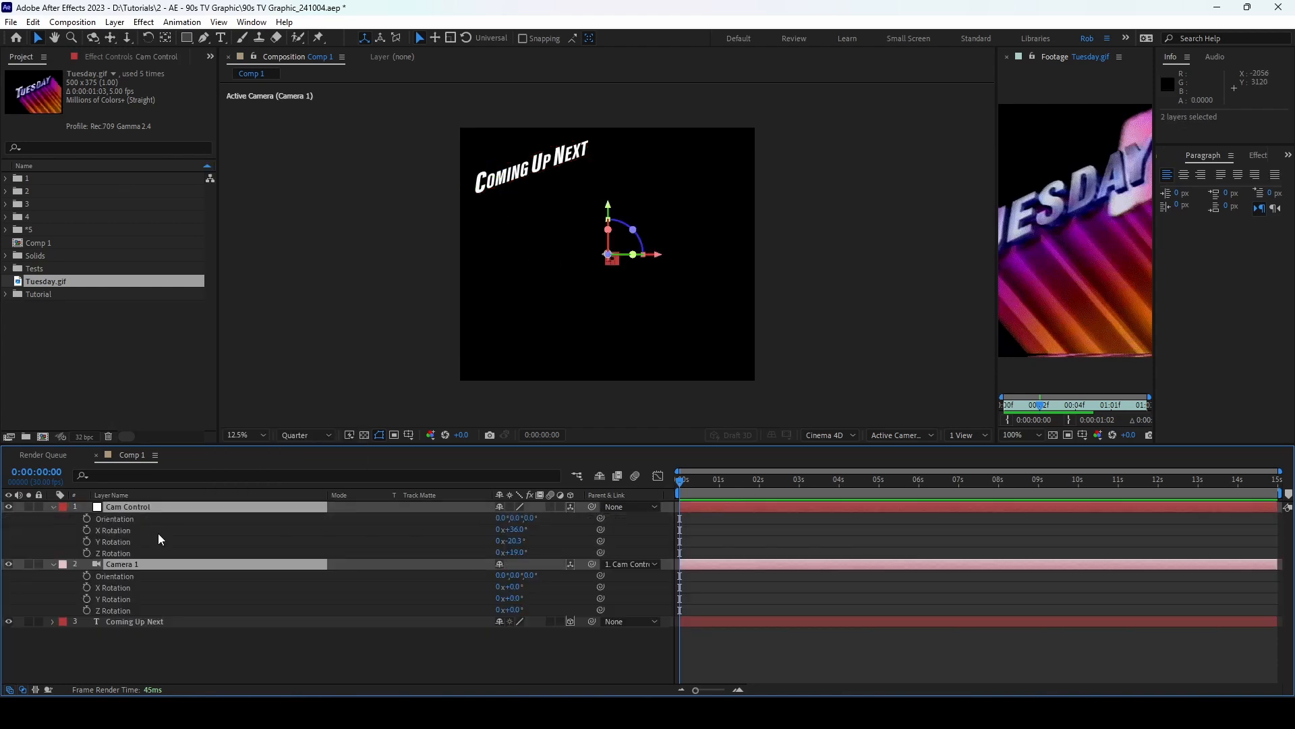
{"action": "left_click", "coordinate": [53, 506]}
{"action": "left_click_drag", "start_coordinate": [38, 505], "coordinate": [40, 518]}
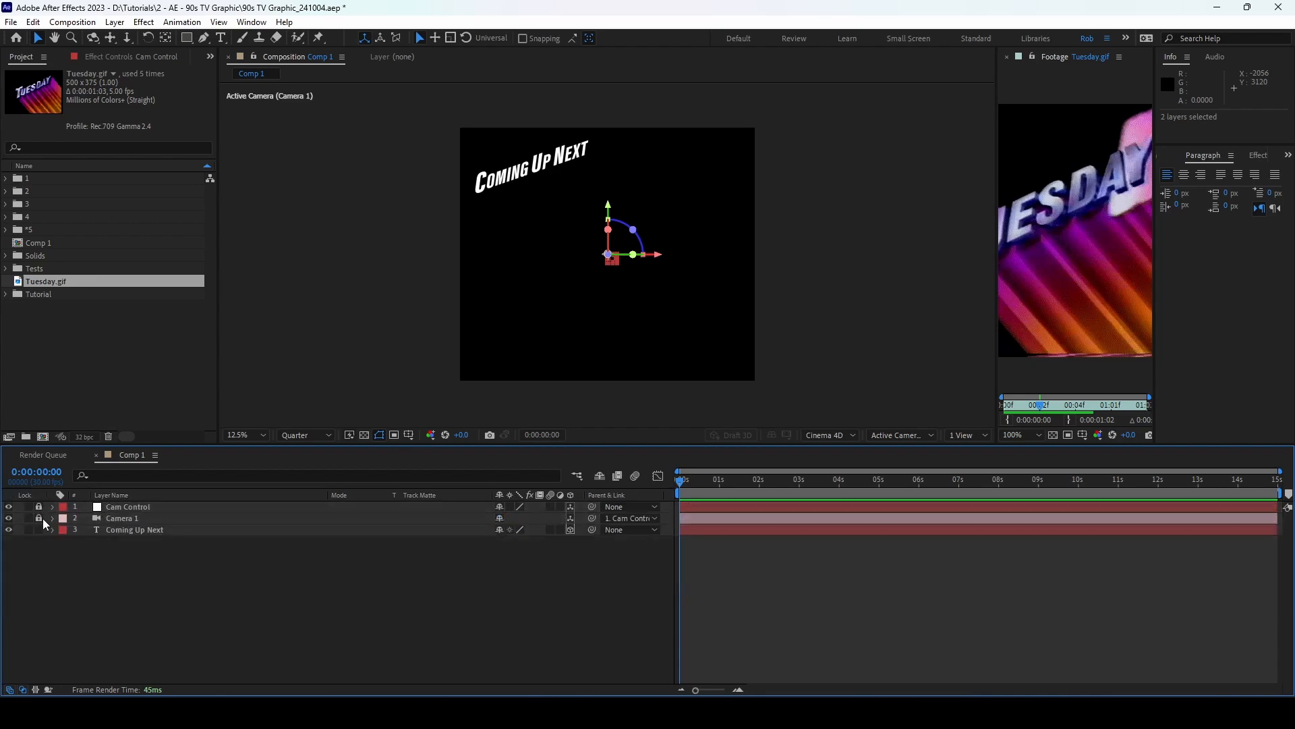
{"action": "left_click", "coordinate": [208, 530]}
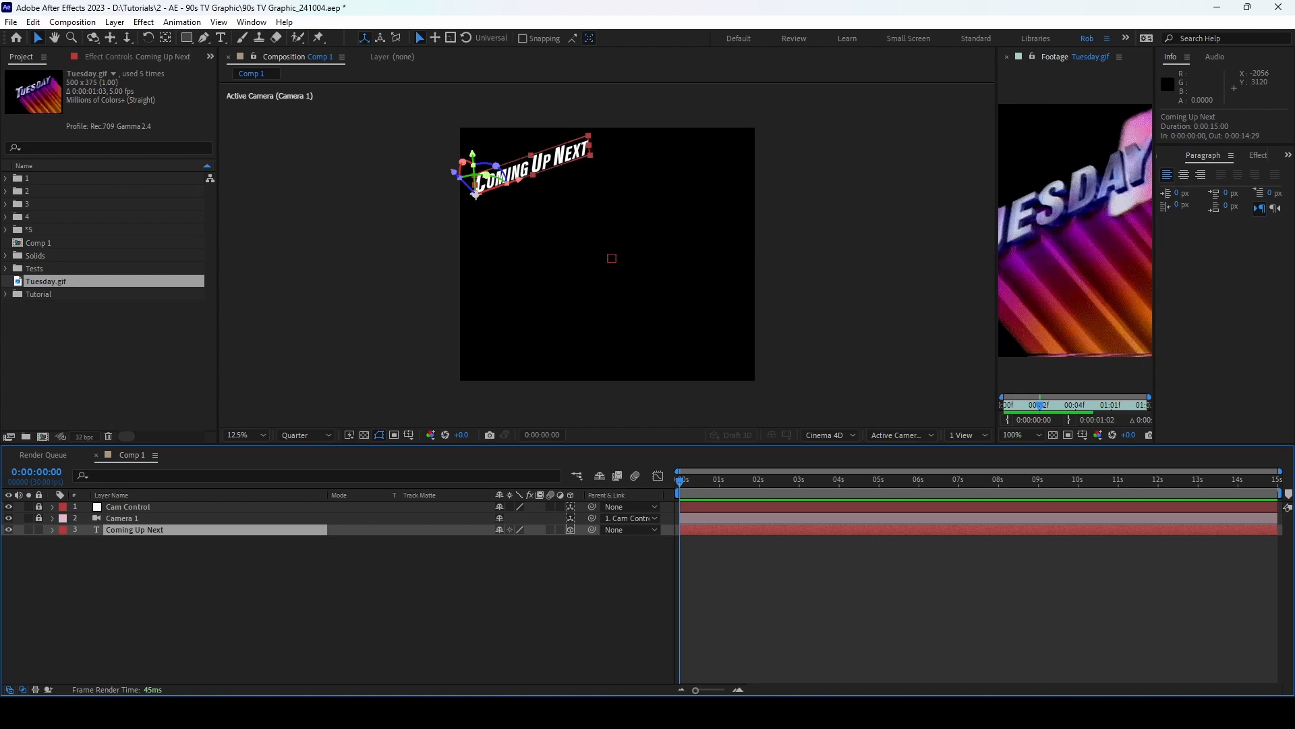
Step: Rename the text layer Front, duplicate it, and give the copy an Extrusion Depth of 35
{"action": "key", "text": "Return"}
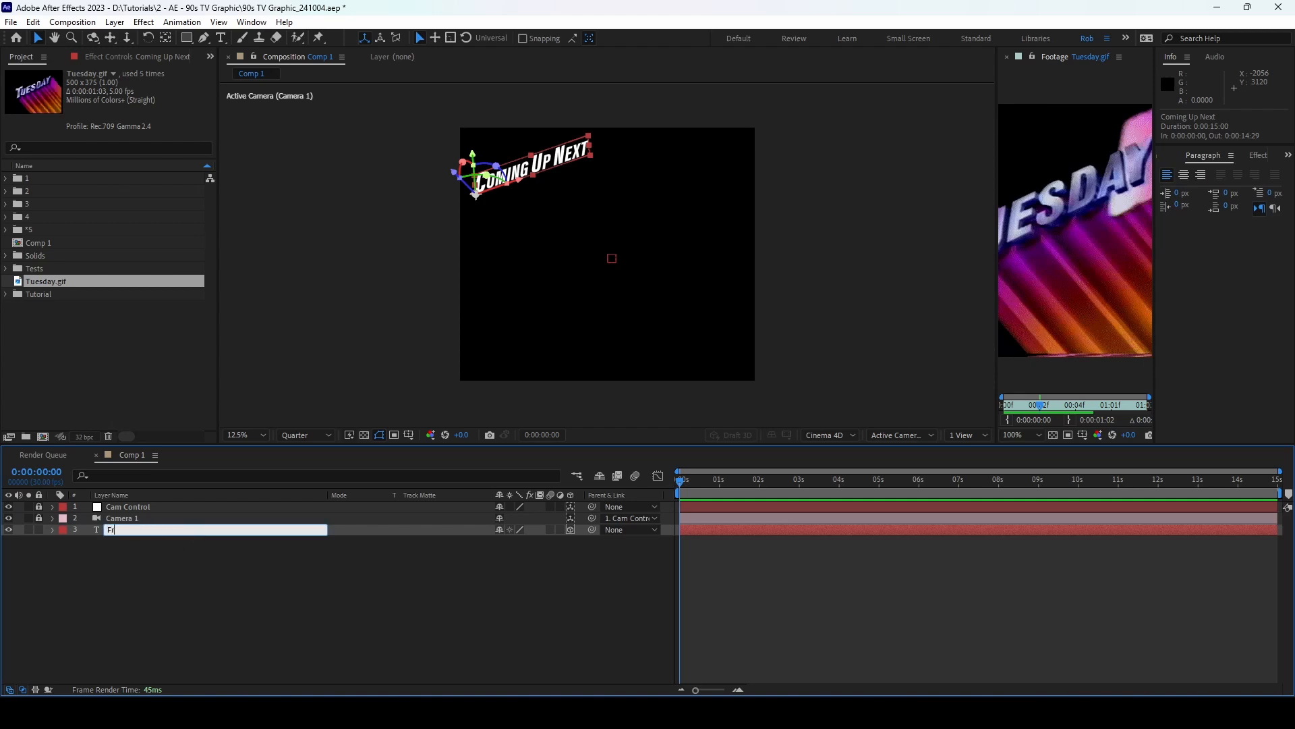
{"action": "type", "text": "Front"}
{"action": "key", "text": "Return"}
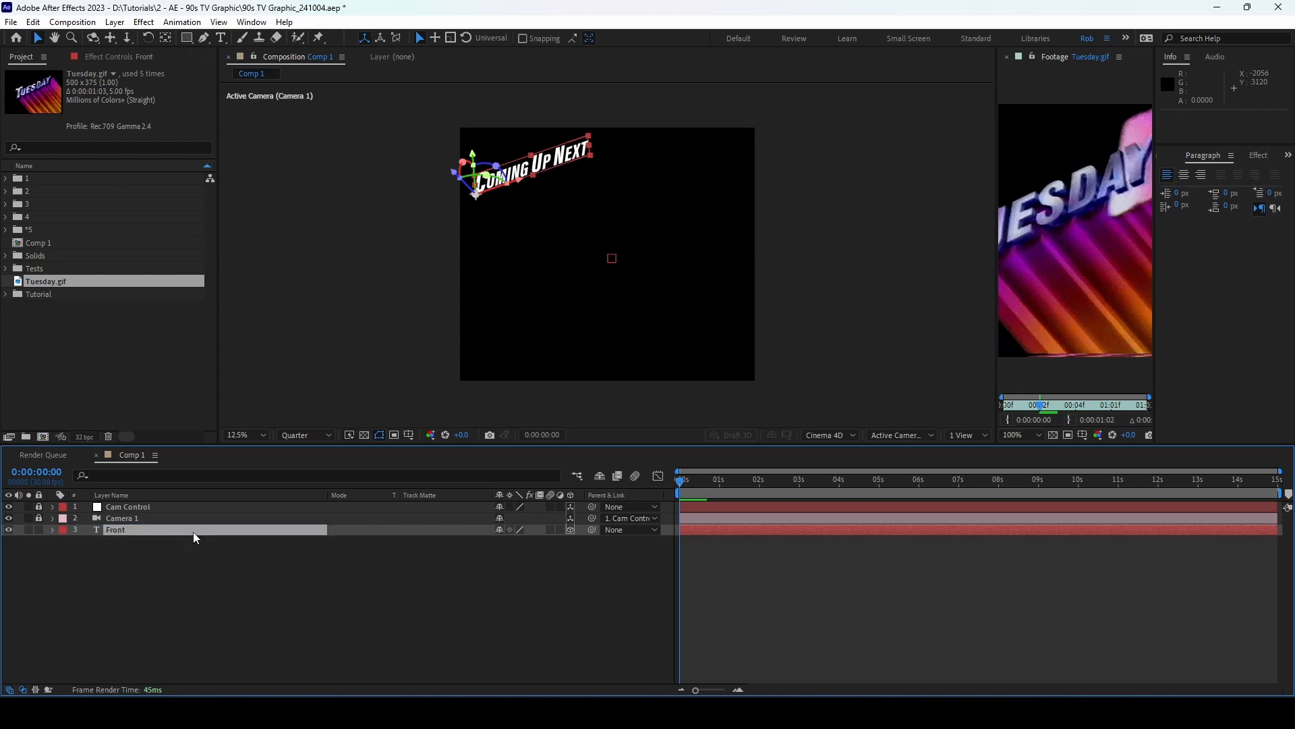
{"action": "key", "text": "ctrl+d"}
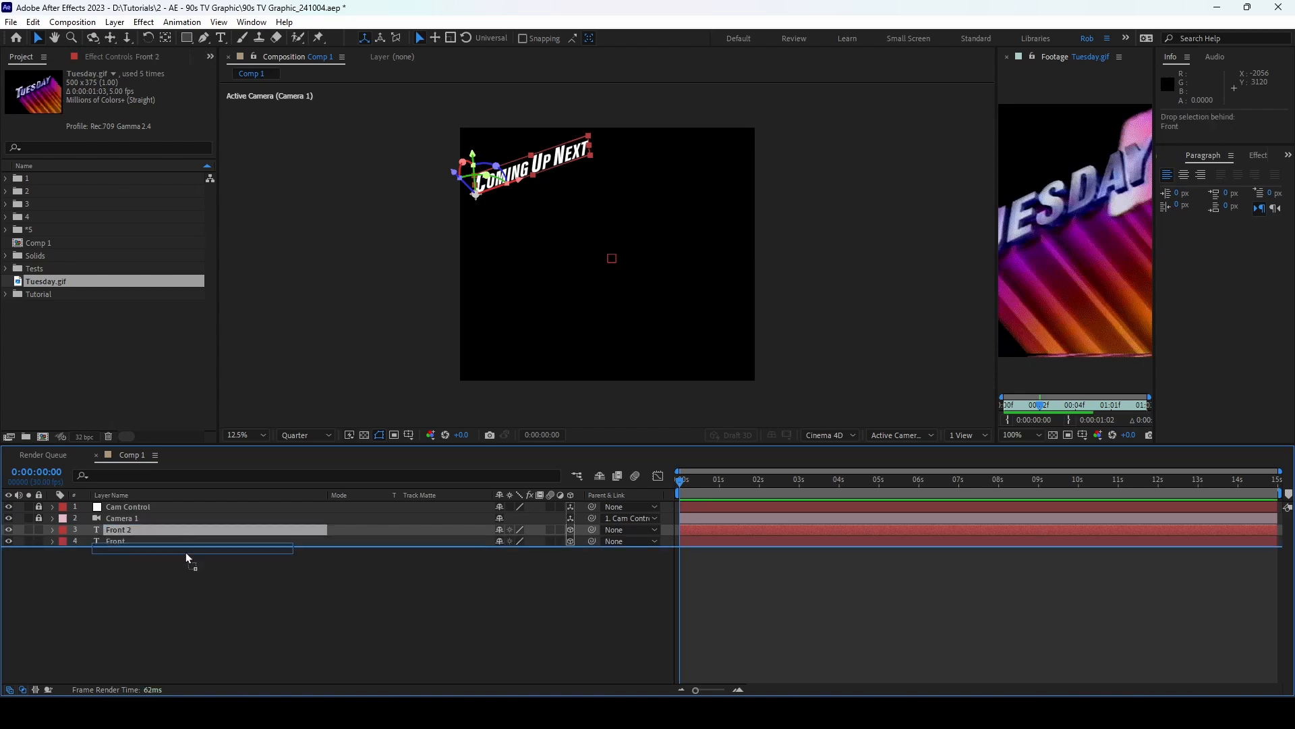
{"action": "left_click", "coordinate": [53, 541]}
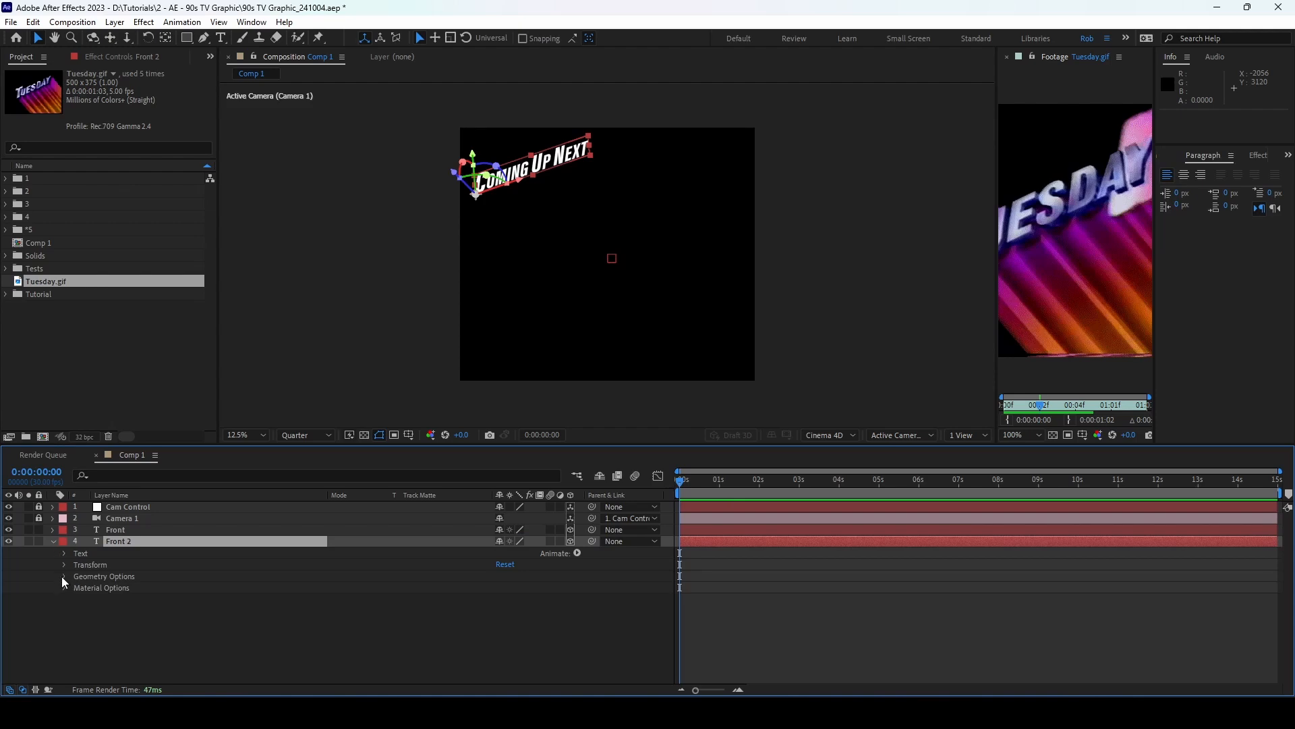
{"action": "left_click", "coordinate": [63, 576]}
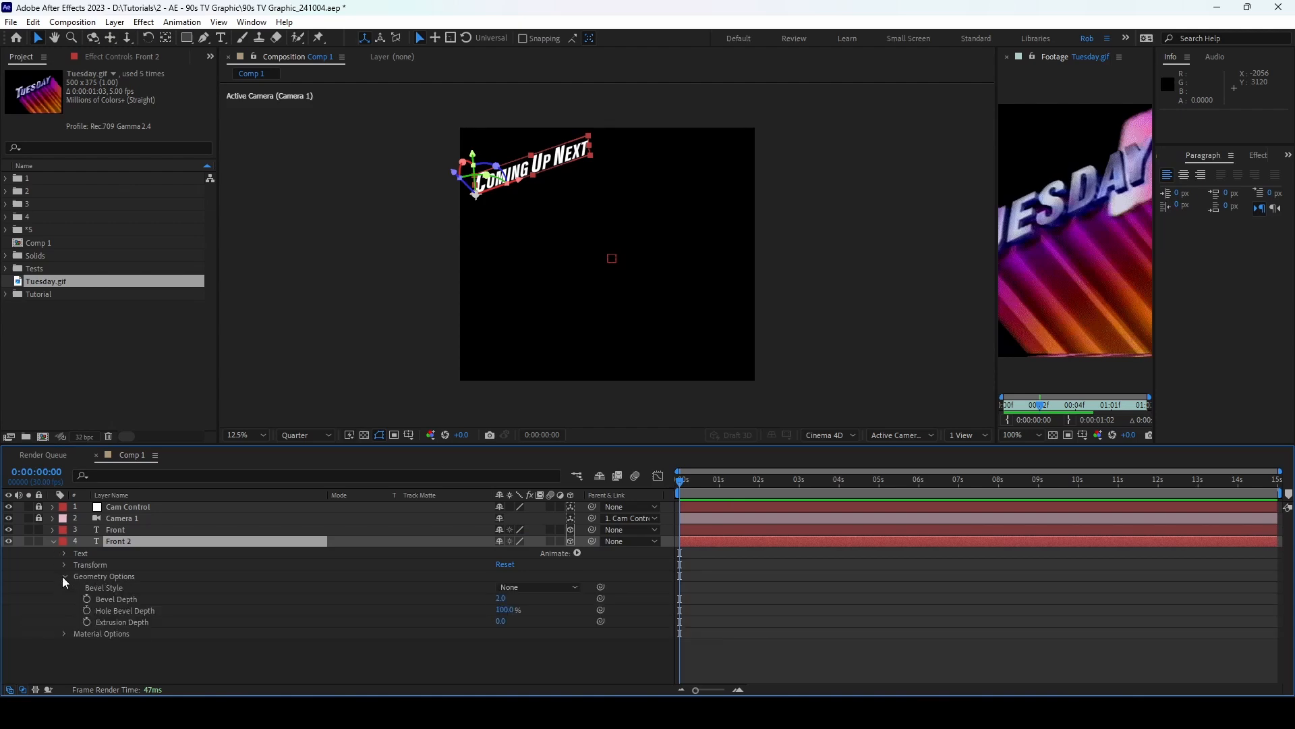
{"action": "left_click", "coordinate": [499, 621]}
{"action": "type", "text": "35"}
{"action": "key", "text": "Return"}
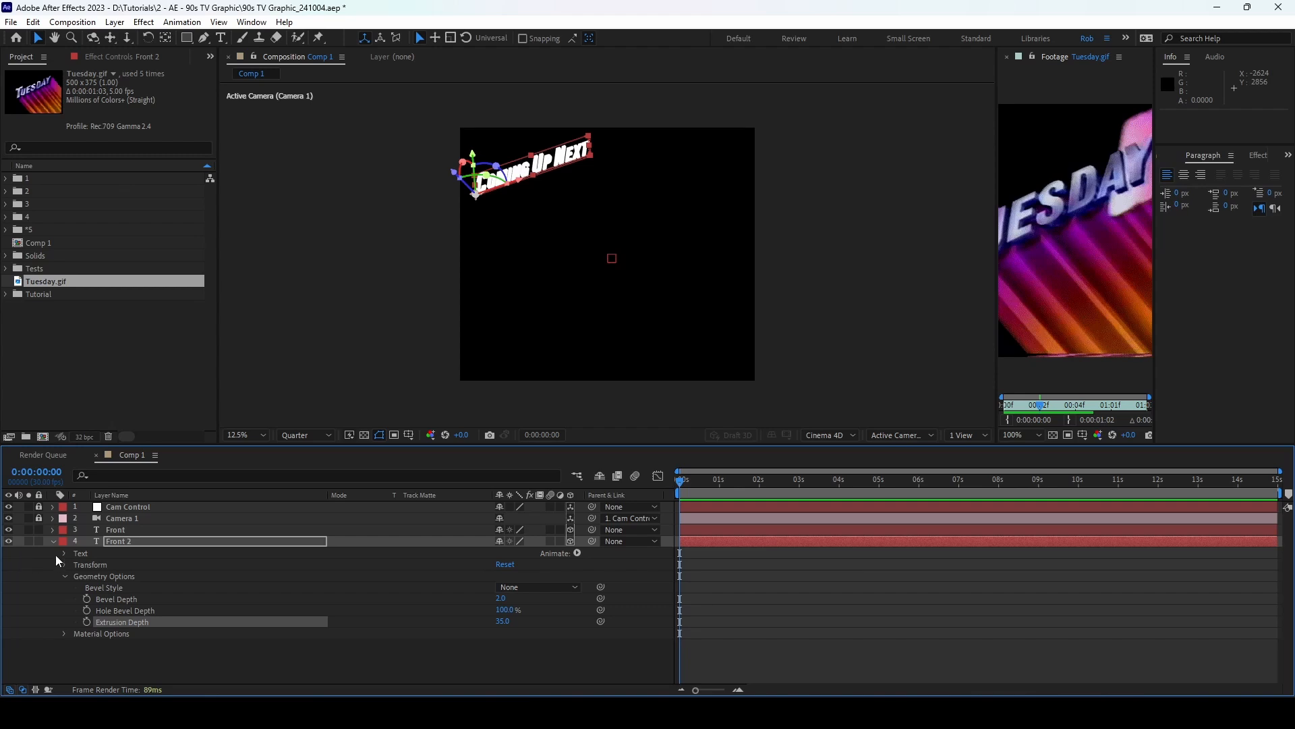
Step: Duplicate the extruded copy, move it below, and name it Back
{"action": "left_click", "coordinate": [54, 543]}
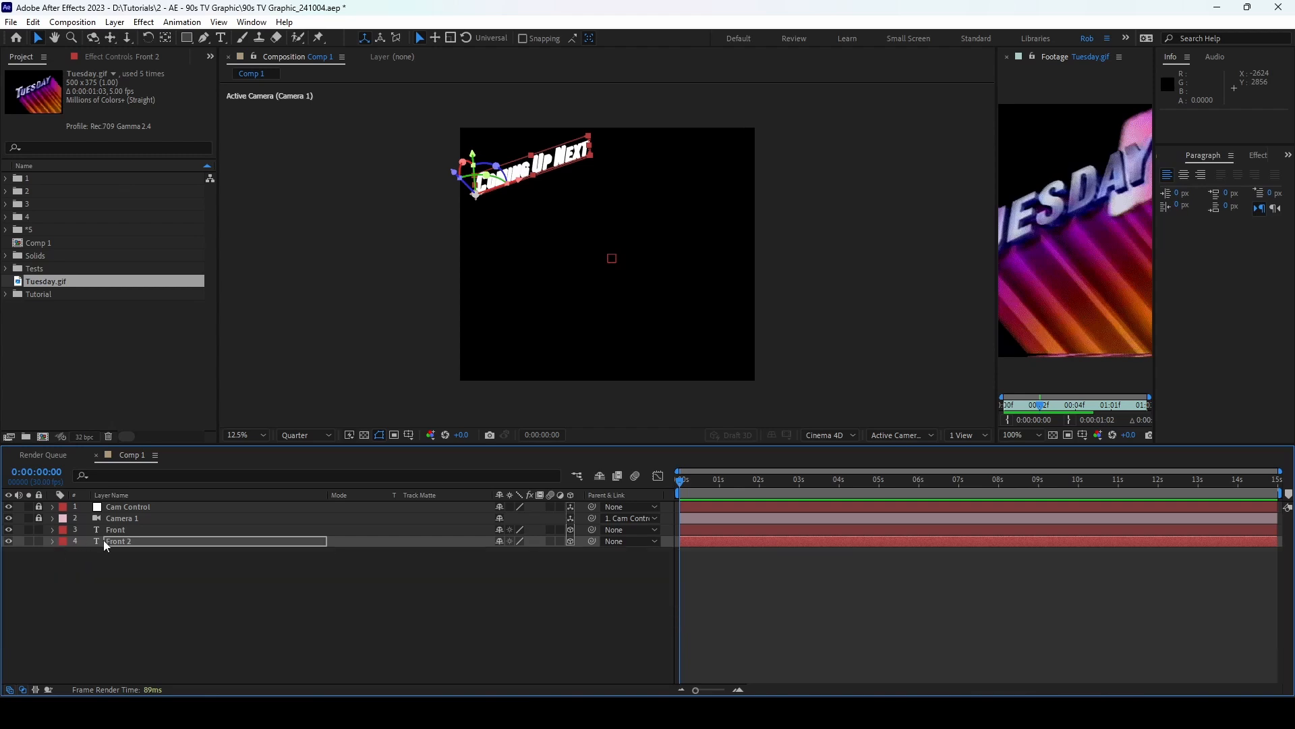
{"action": "left_click", "coordinate": [129, 541]}
{"action": "key", "text": "ctrl+d"}
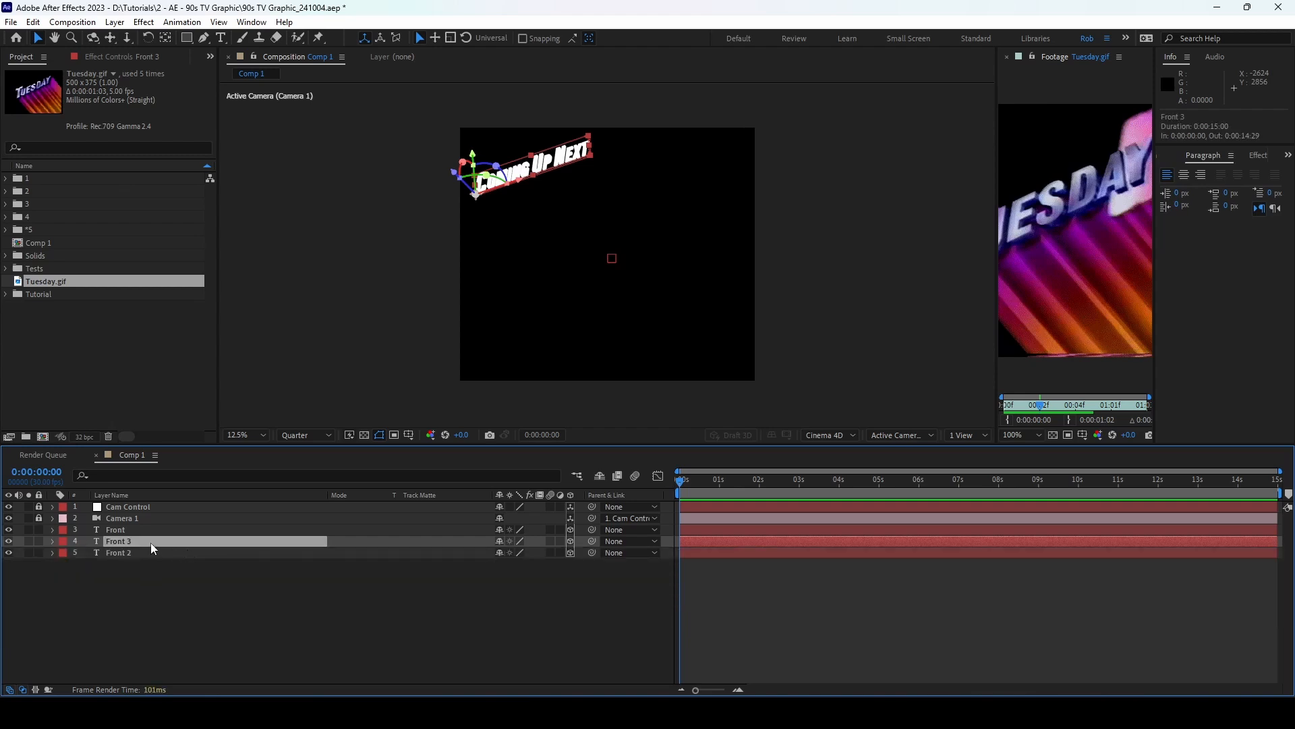
{"action": "left_click_drag", "start_coordinate": [151, 542], "coordinate": [152, 556]}
{"action": "key", "text": "Return"}
{"action": "type", "text": "Back"}
{"action": "key", "text": "Return"}
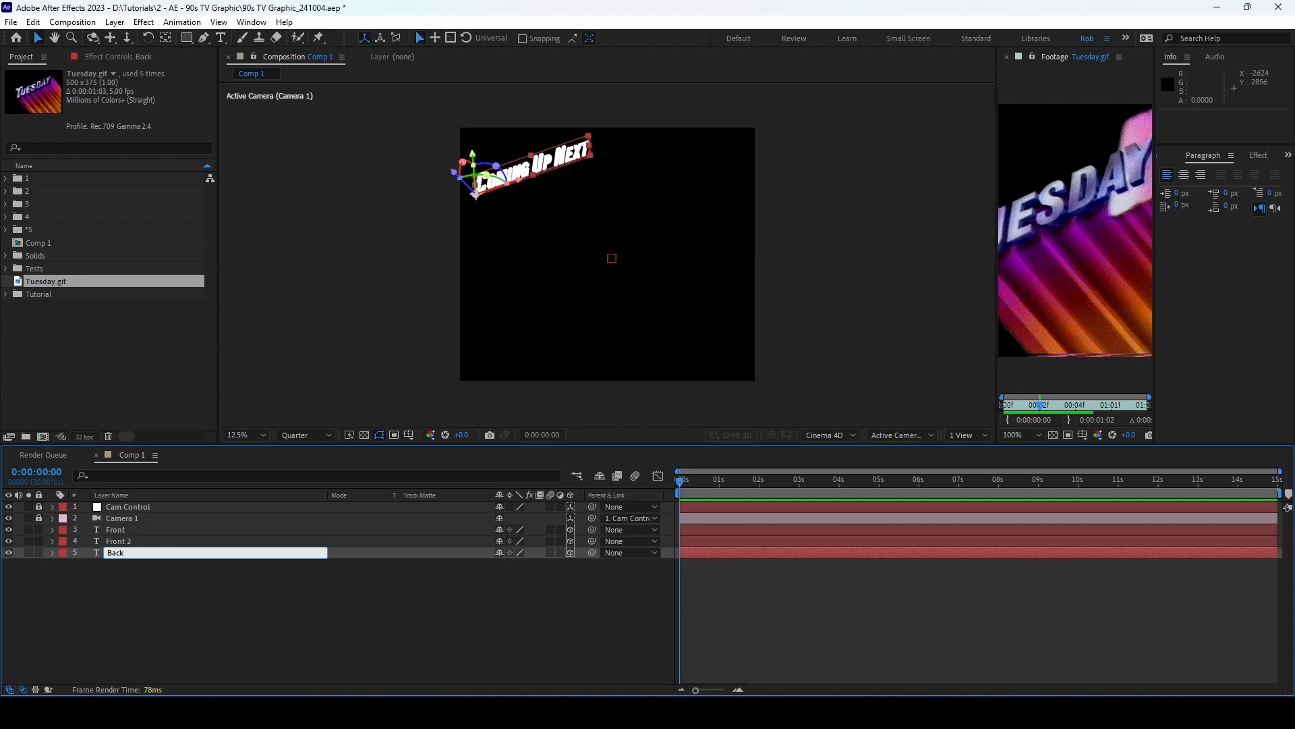
Step: Set the Back layer's Extrusion Depth to 0
{"action": "left_click", "coordinate": [53, 552]}
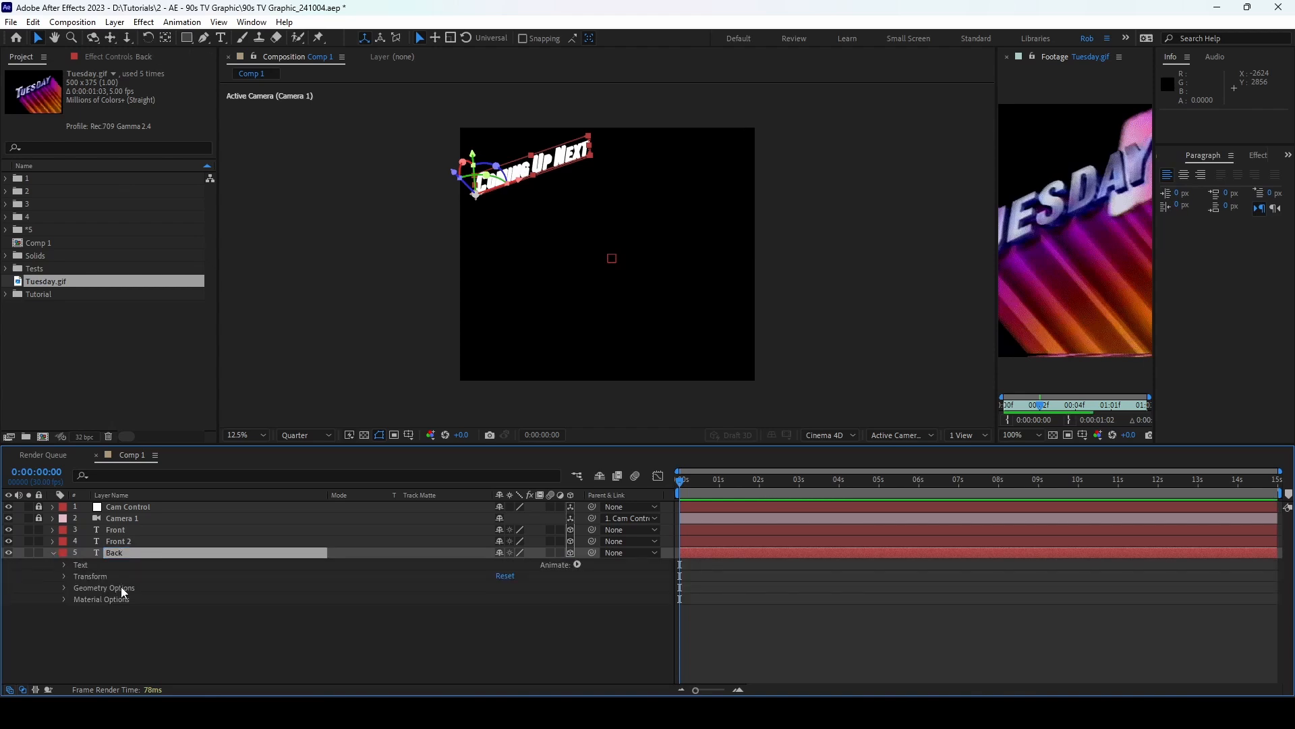
{"action": "left_click", "coordinate": [65, 588]}
{"action": "left_click", "coordinate": [503, 633]}
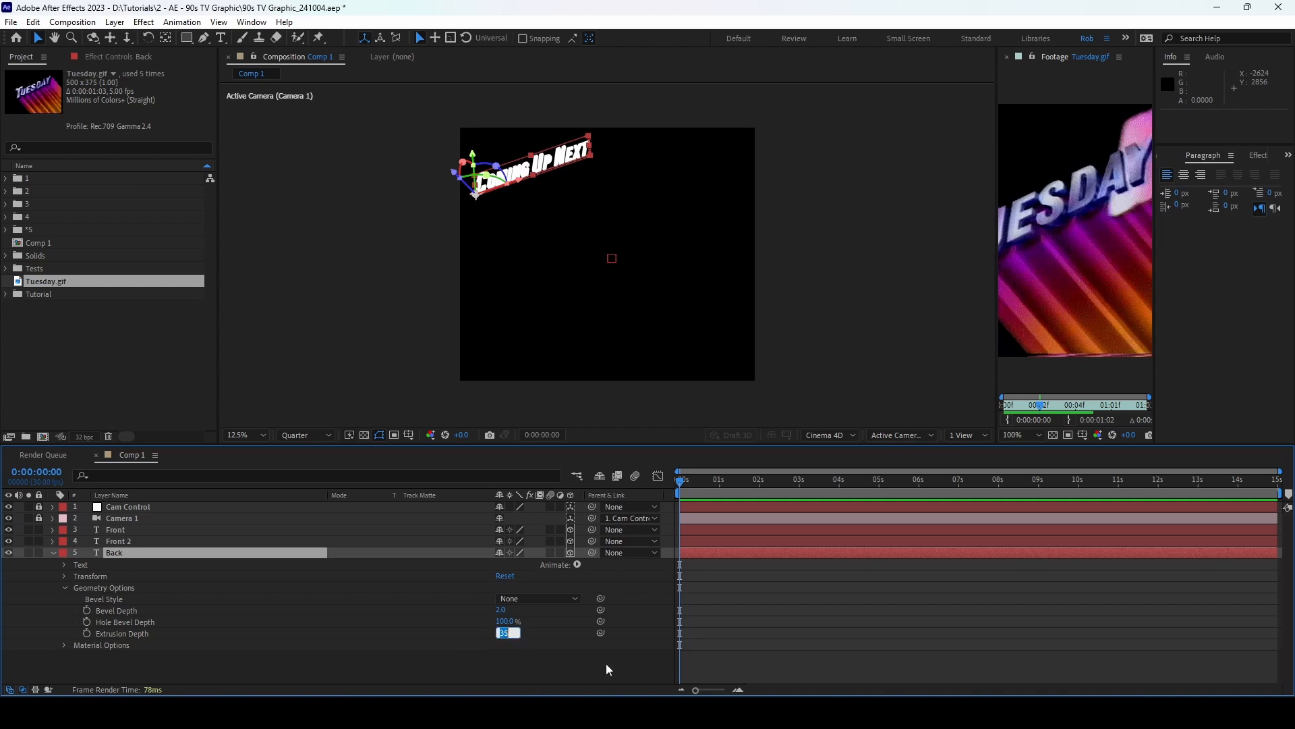
{"action": "type", "text": "0"}
{"action": "key", "text": "Return"}
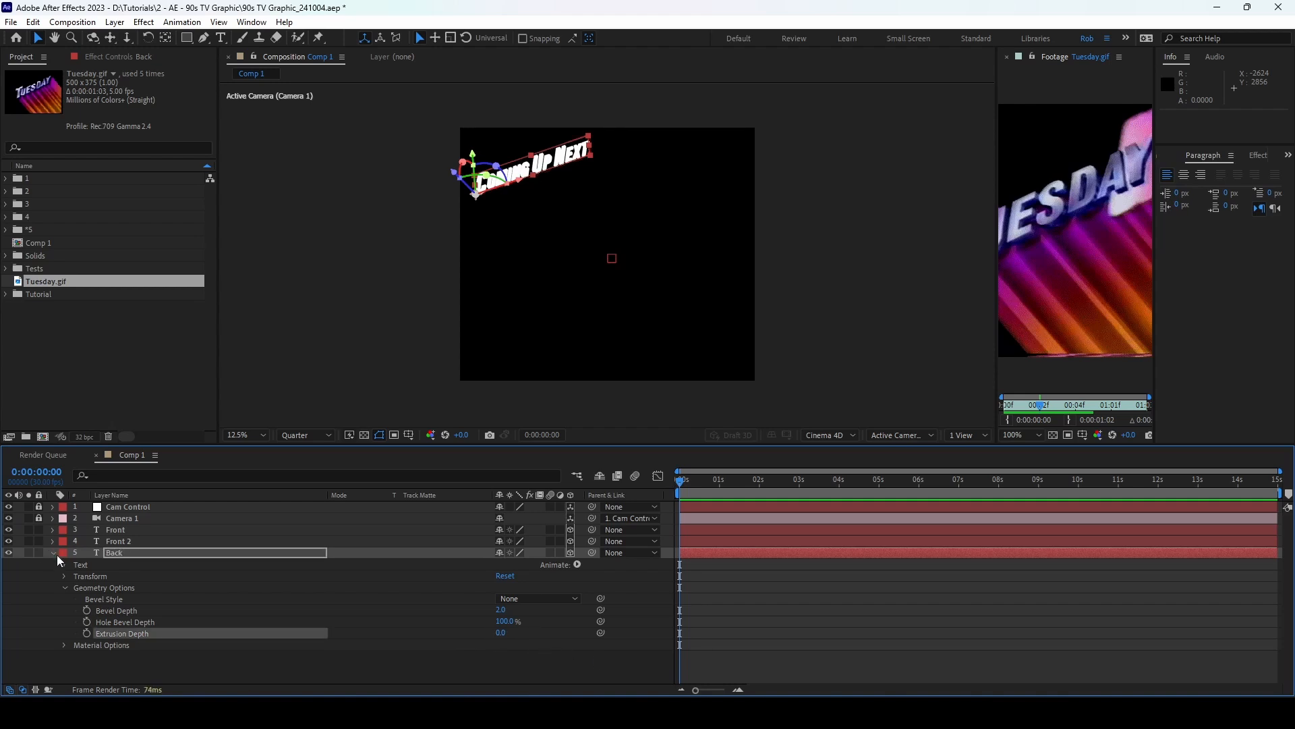
{"action": "left_click", "coordinate": [54, 552]}
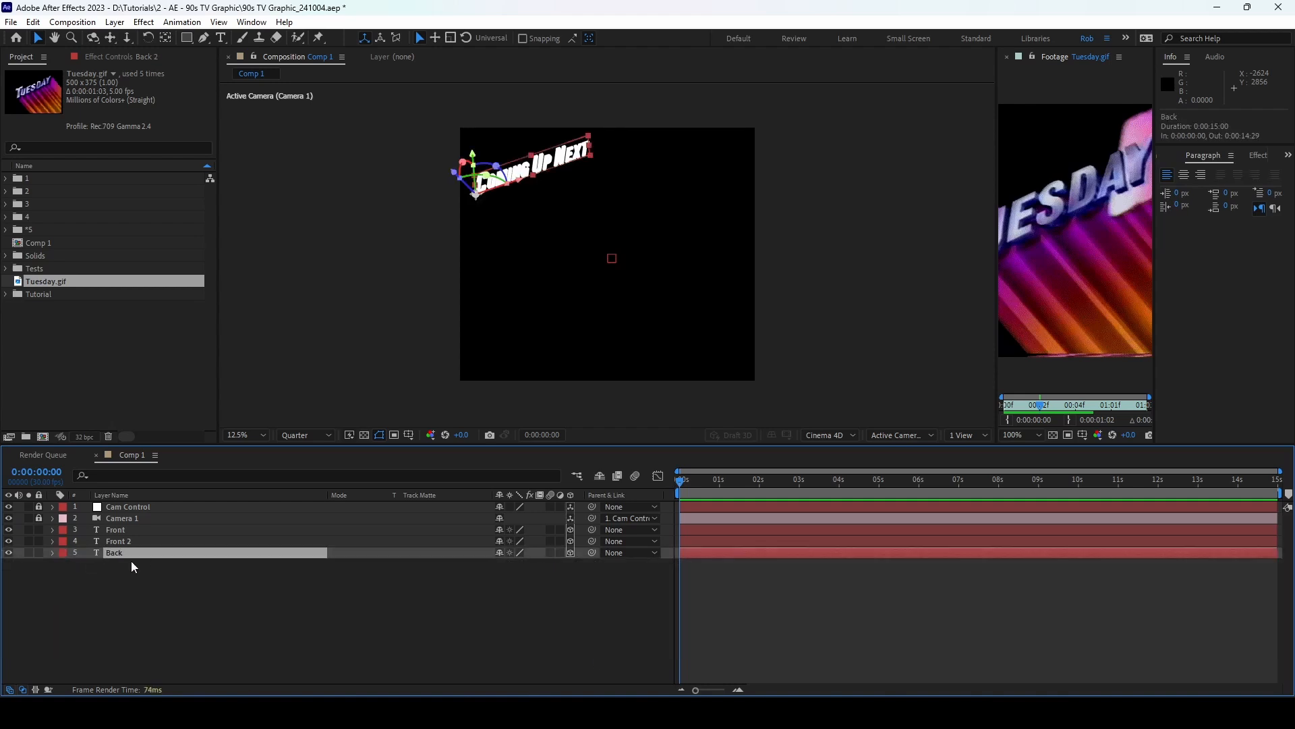
Step: Duplicate the Back layer and name the copy Back Depth
{"action": "key", "text": "ctrl+d"}
{"action": "key", "text": "Return"}
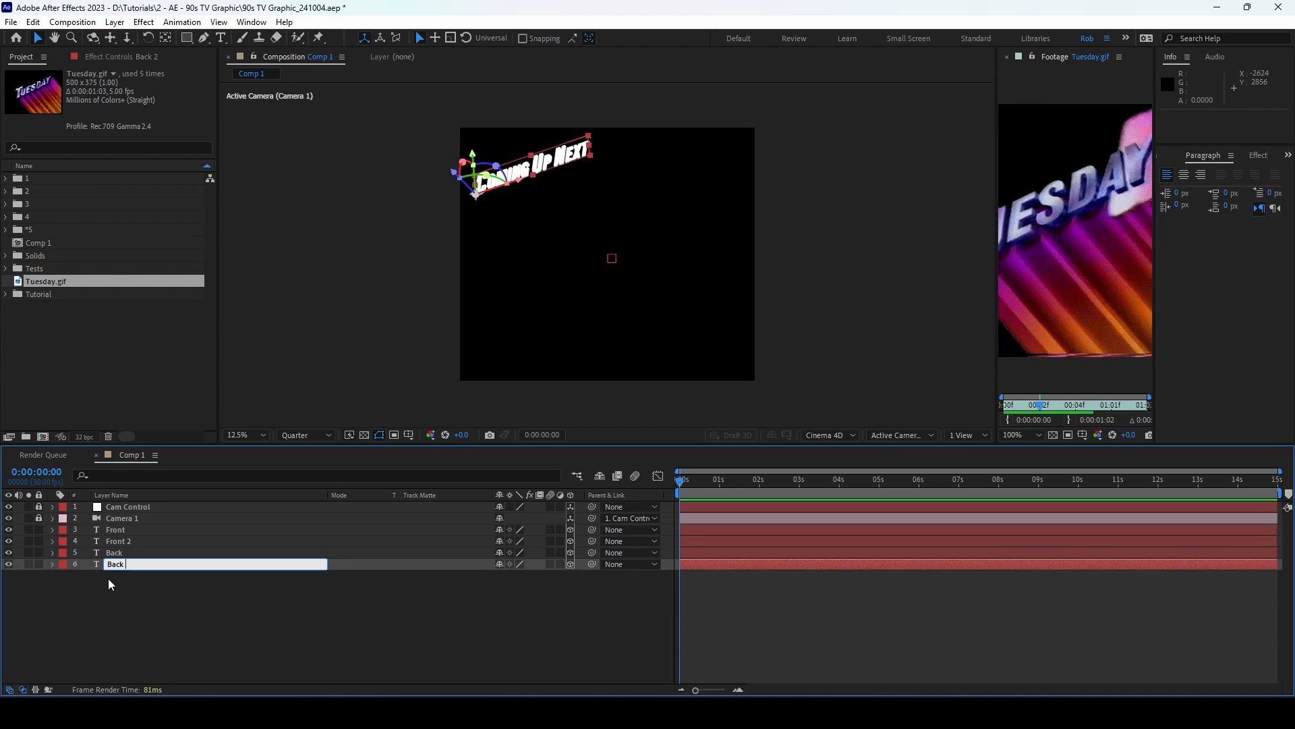
{"action": "type", "text": "Depth"}
{"action": "key", "text": "Return"}
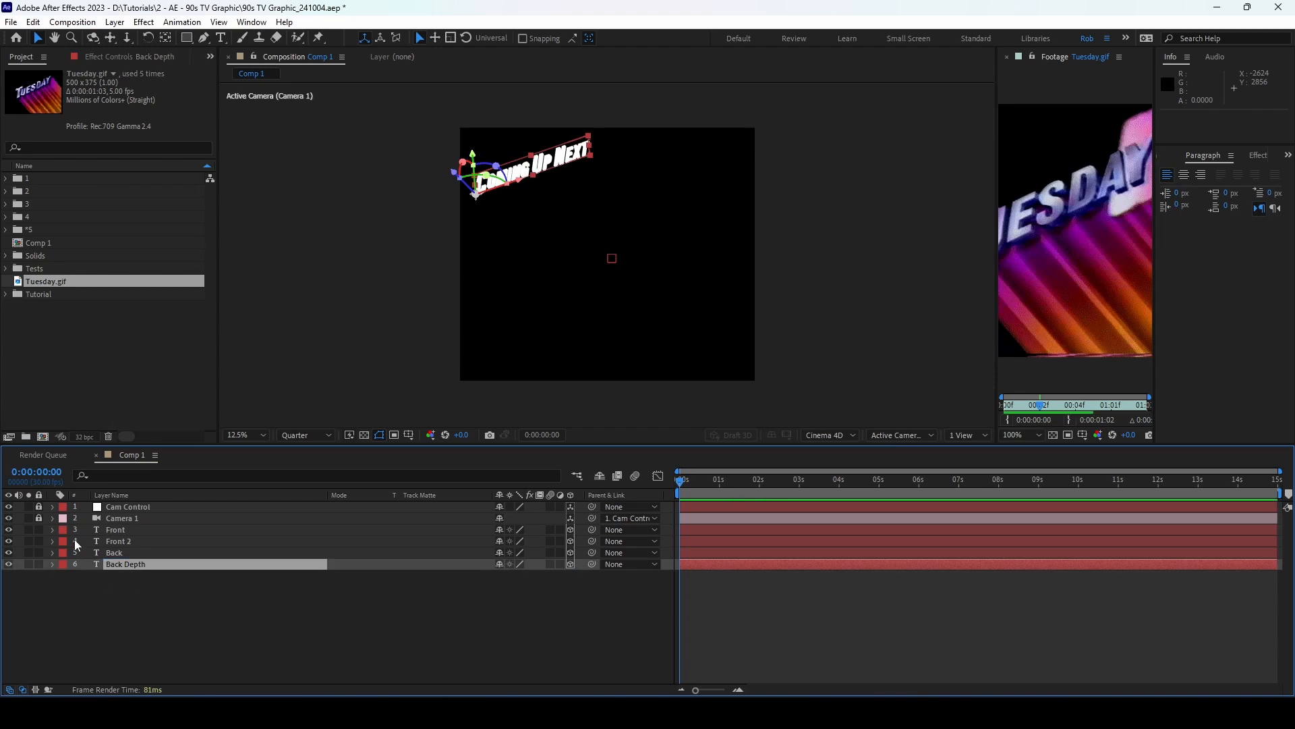
Step: Rename the Front 2 layer to Front Depth
{"action": "left_click", "coordinate": [125, 540]}
{"action": "key", "text": "Return"}
{"action": "key", "text": "BackSpace"}
{"action": "type", "text": "Dd"}
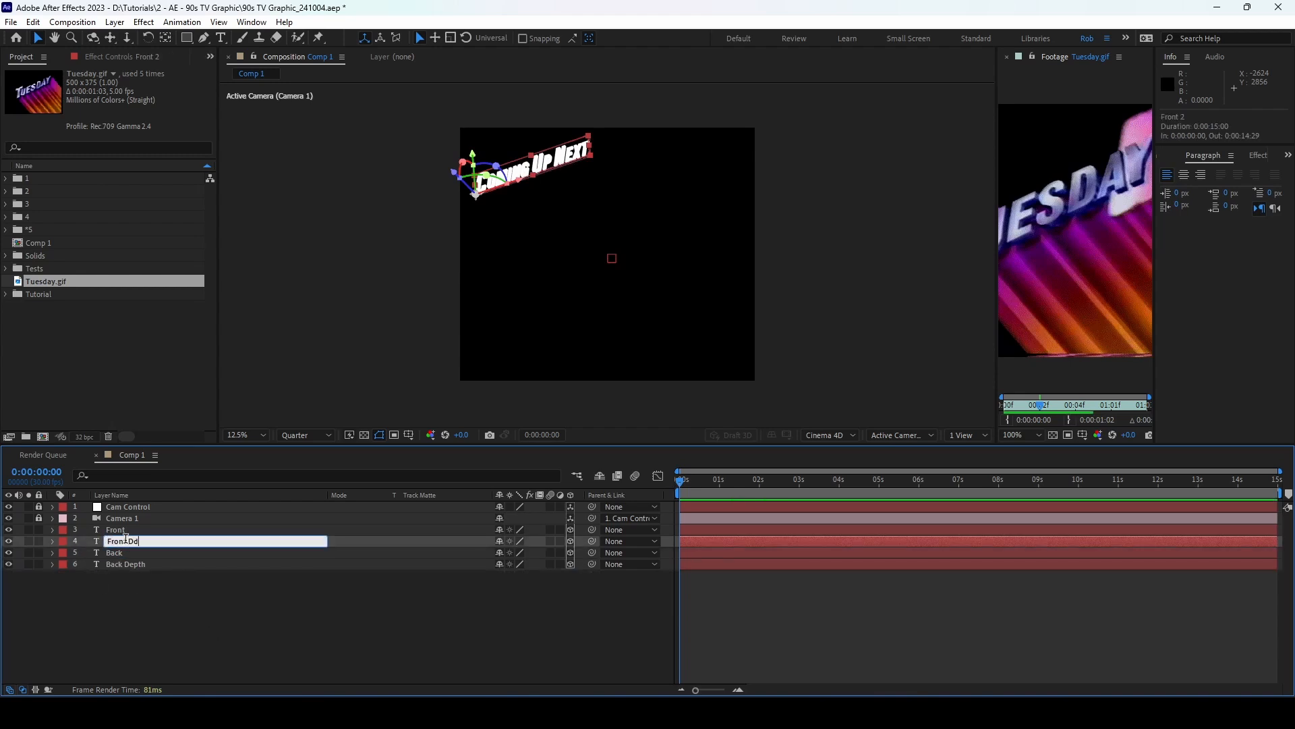
{"action": "type", "text": "epth"}
{"action": "key", "text": "Return"}
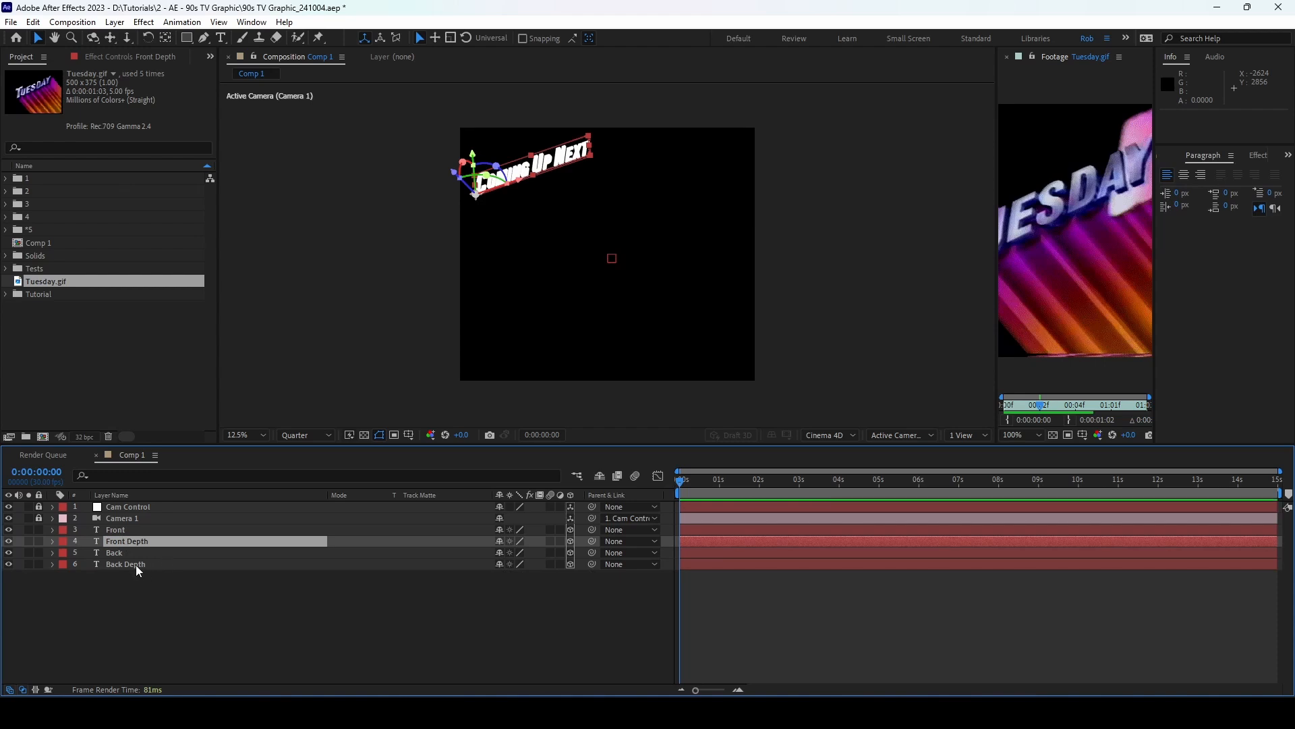
Step: Drag Back Depth's Extrusion Depth up to 1000
{"action": "left_click", "coordinate": [135, 565]}
{"action": "left_click", "coordinate": [52, 564]}
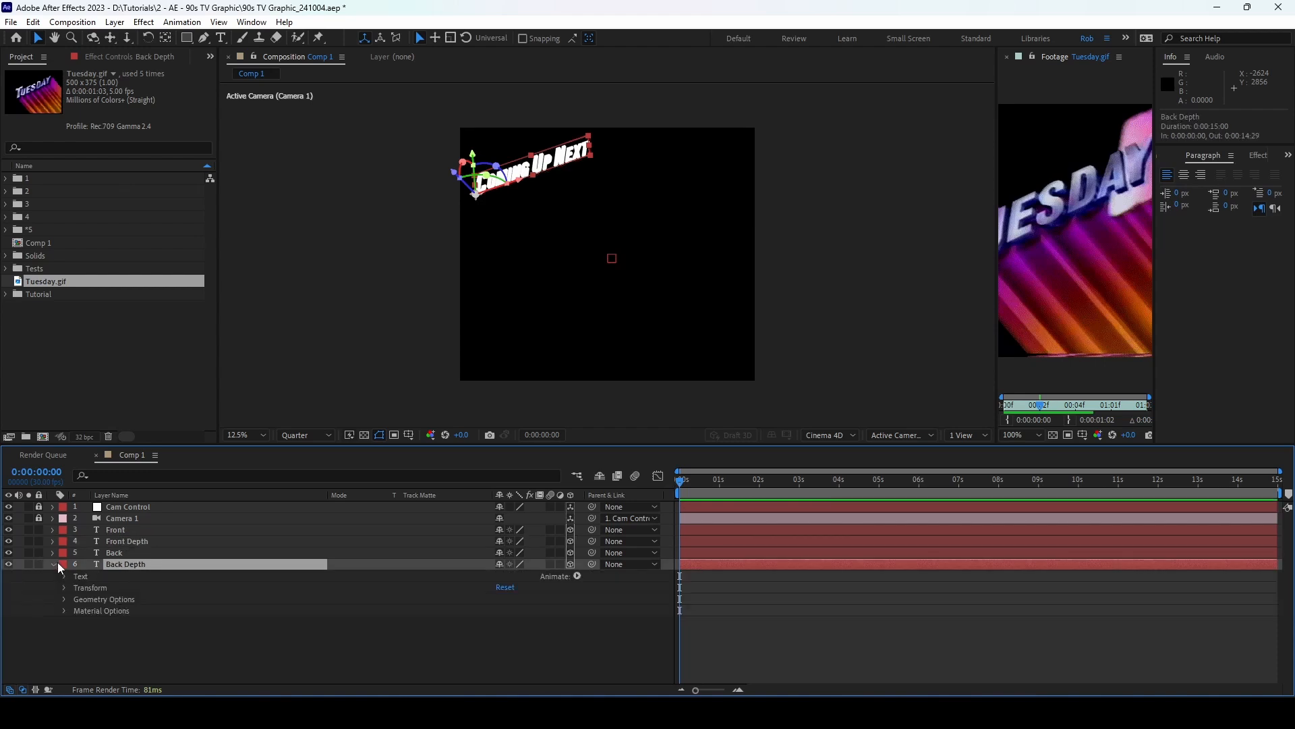
{"action": "left_click", "coordinate": [64, 599]}
{"action": "left_click_drag", "start_coordinate": [502, 645], "coordinate": [1184, 610]}
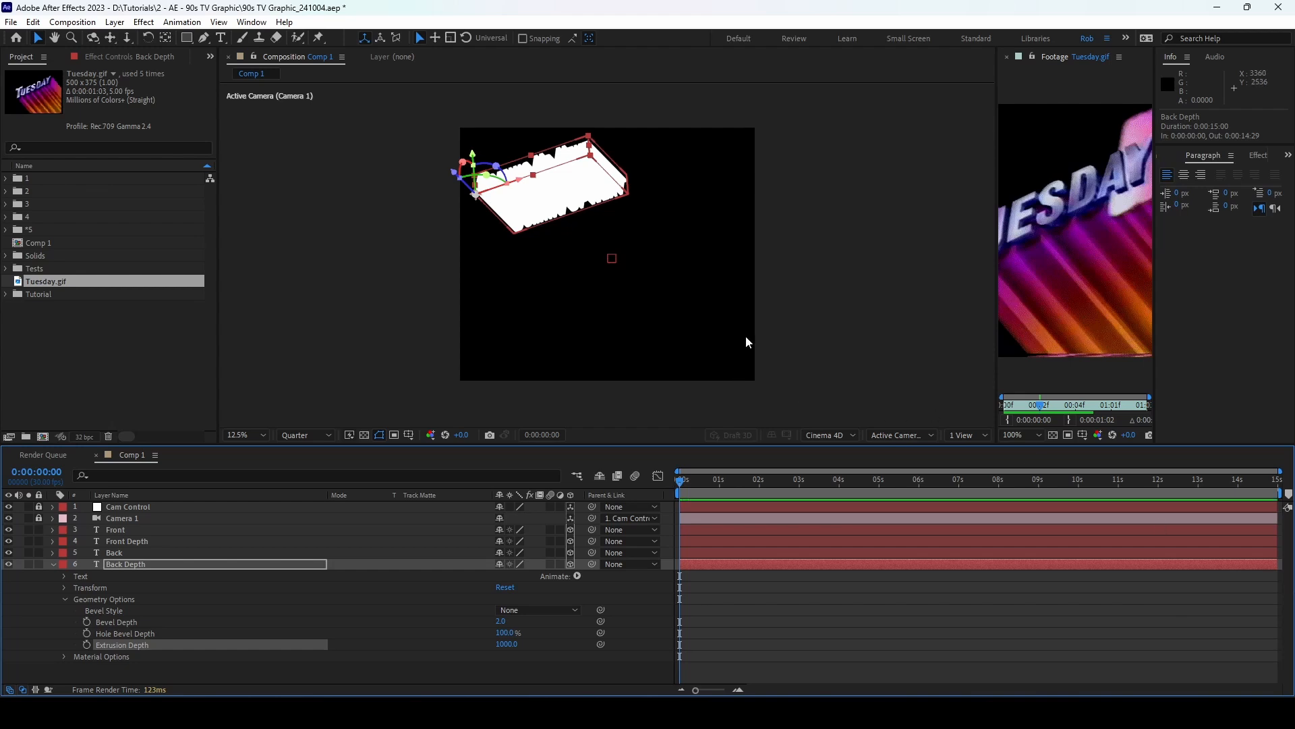
{"action": "left_click", "coordinate": [53, 565]}
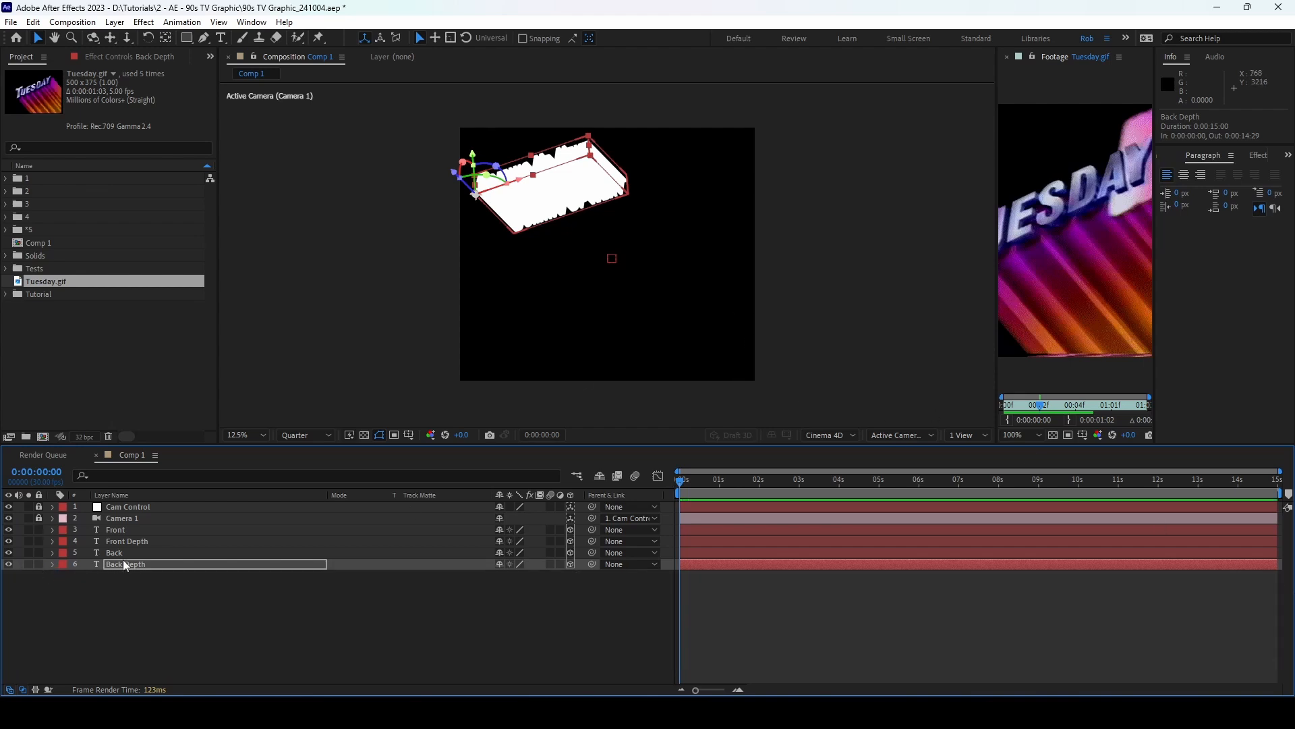
Step: Add an Animator with an RGB Front Color property to the Back layer
{"action": "left_click", "coordinate": [128, 553]}
{"action": "left_click", "coordinate": [52, 552]}
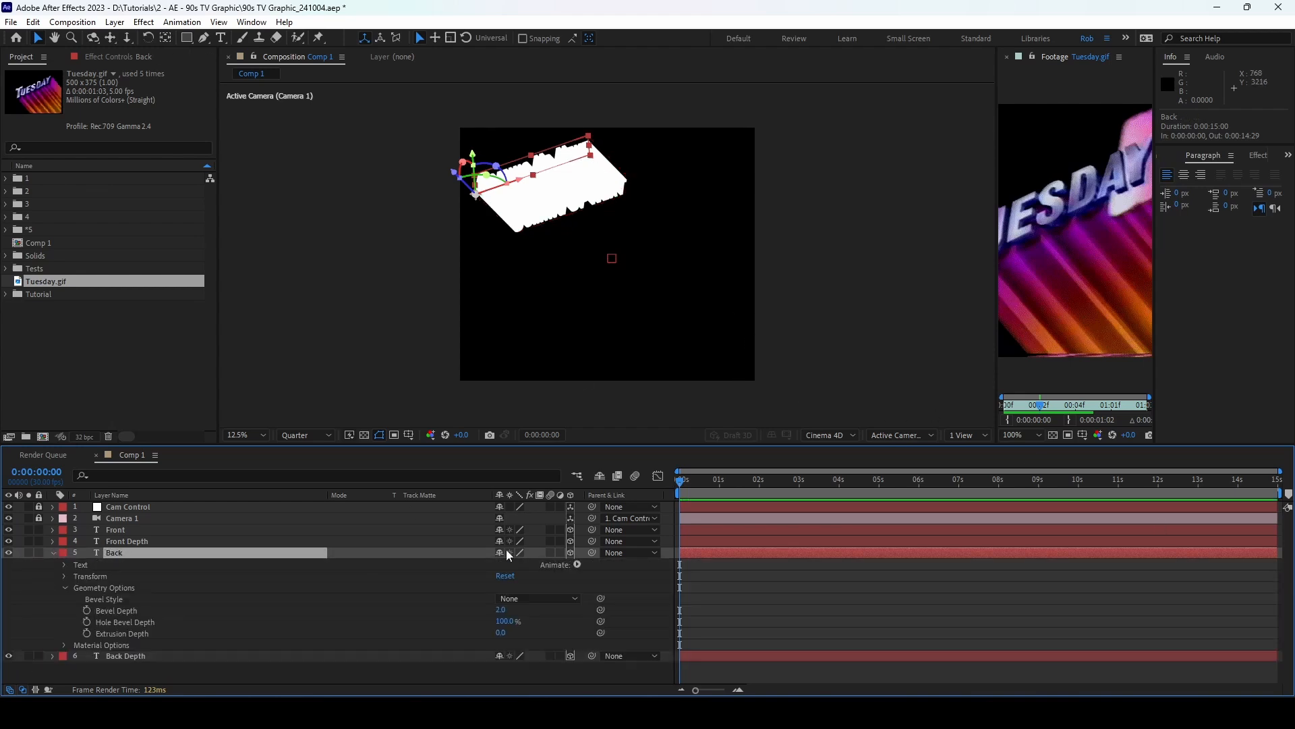
{"action": "left_click", "coordinate": [577, 563]}
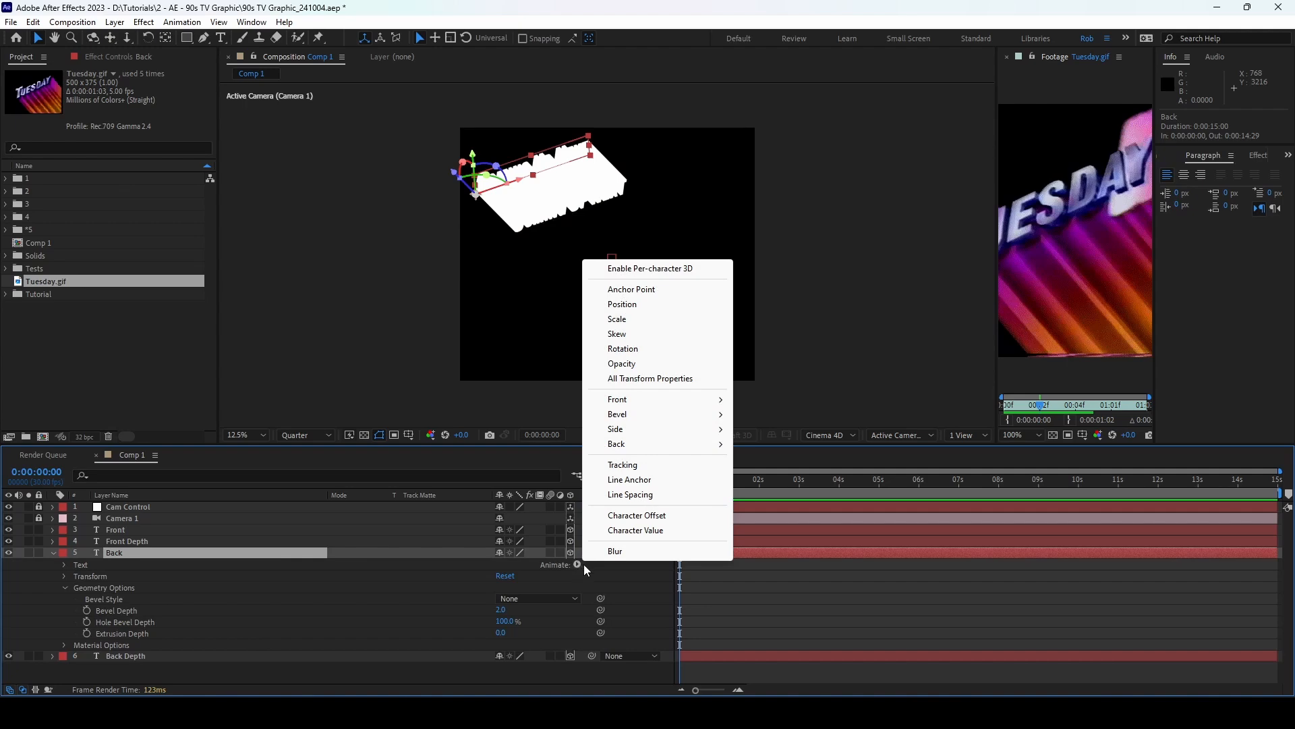
{"action": "mouse_move", "coordinate": [644, 400]}
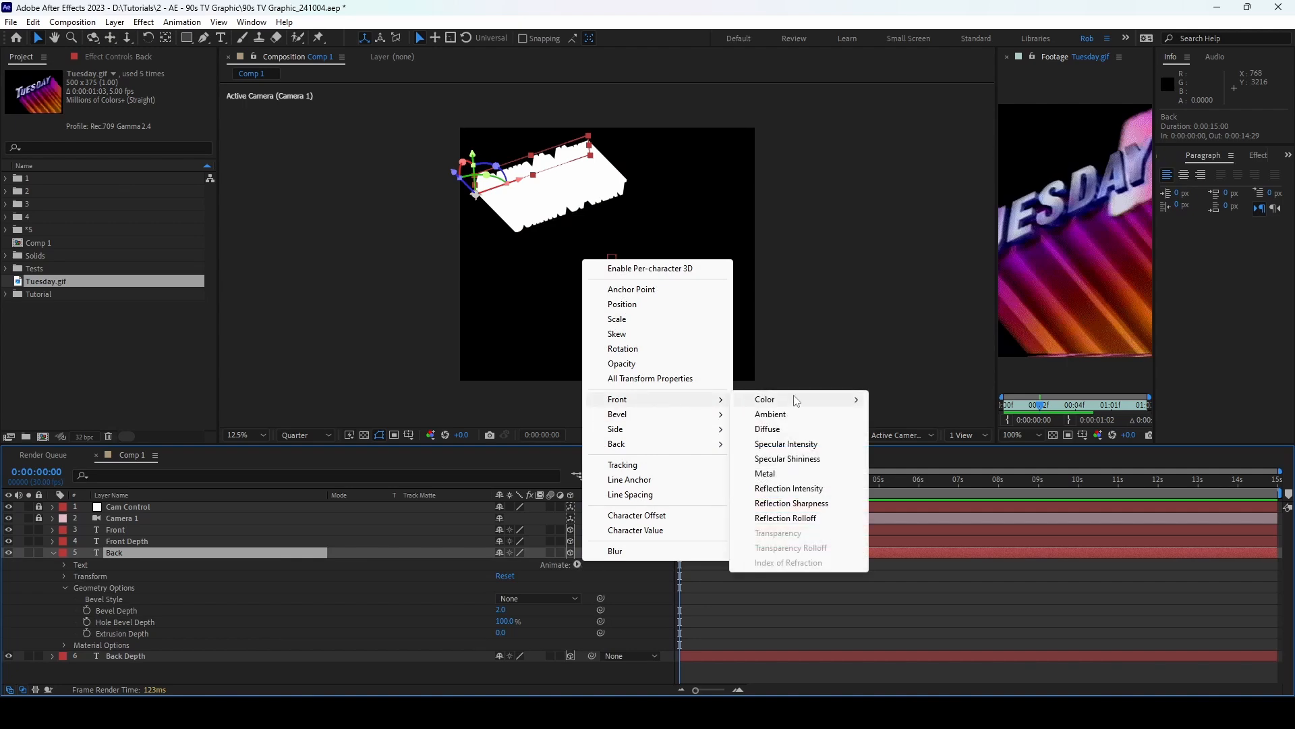
{"action": "mouse_move", "coordinate": [796, 401]}
{"action": "left_click", "coordinate": [898, 400]}
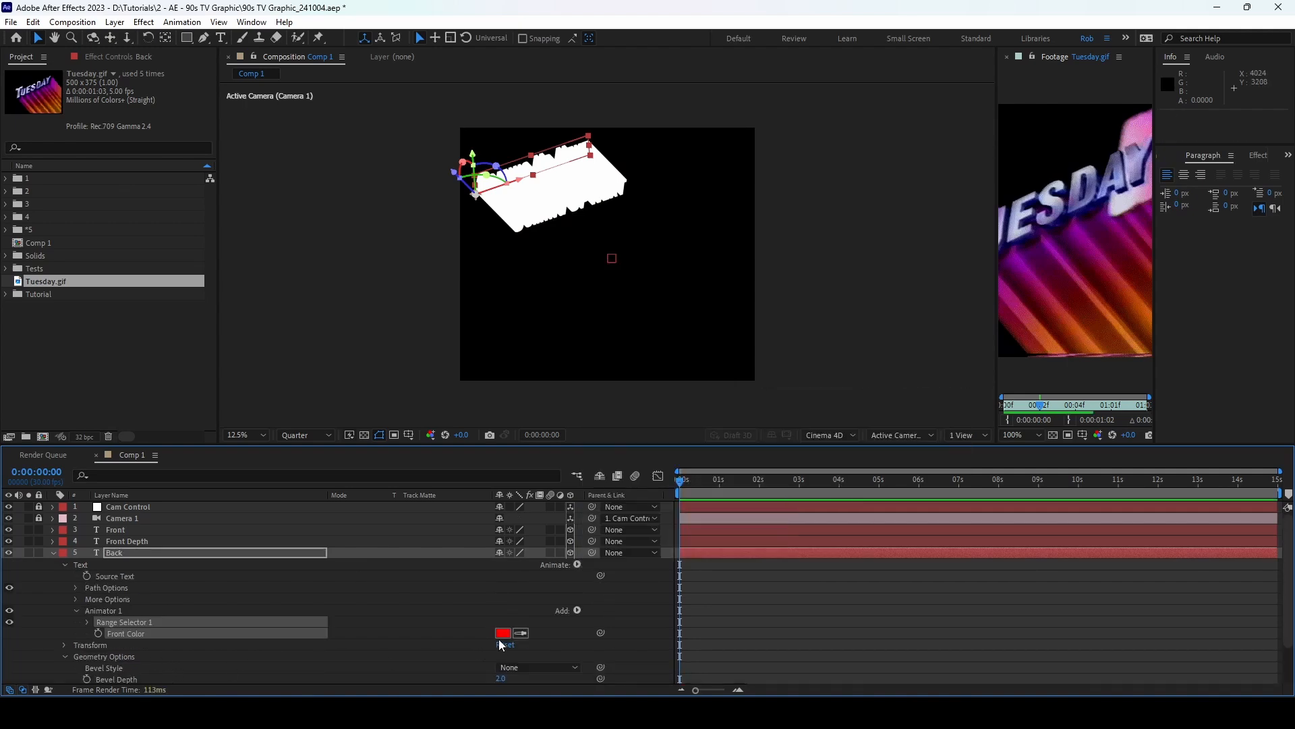
Step: Turn off Back's Solo, fold its properties away, and select Back plus Back Depth
{"action": "left_click", "coordinate": [29, 553]}
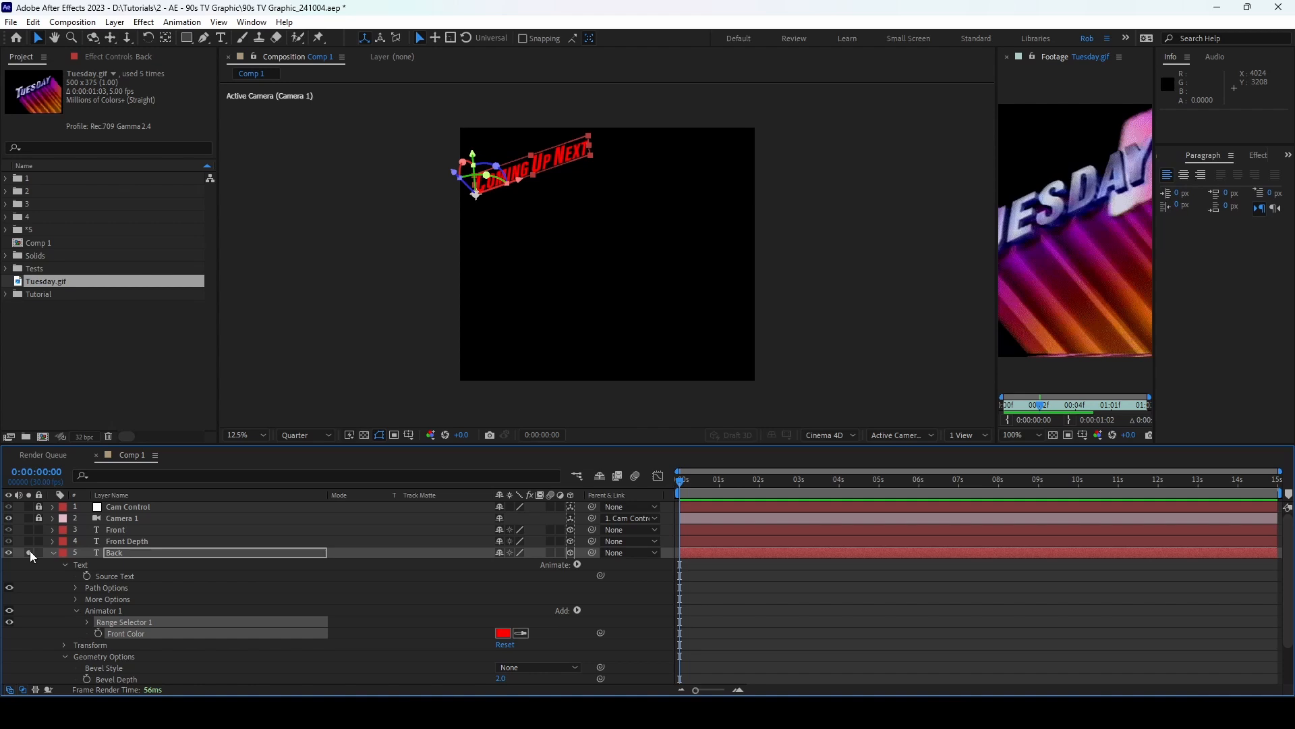
{"action": "left_click", "coordinate": [29, 552]}
{"action": "left_click", "coordinate": [29, 553]}
{"action": "left_click", "coordinate": [29, 552]}
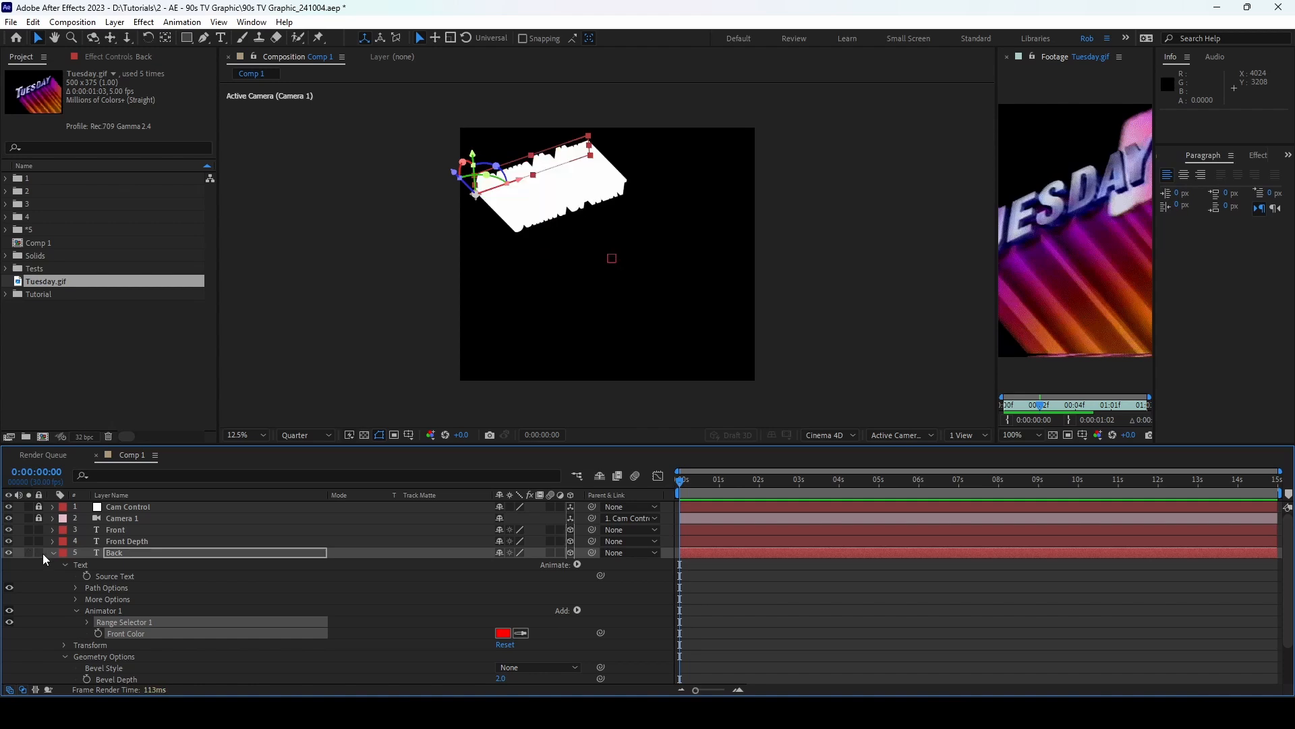
{"action": "left_click", "coordinate": [53, 552]}
{"action": "left_click", "coordinate": [147, 553]}
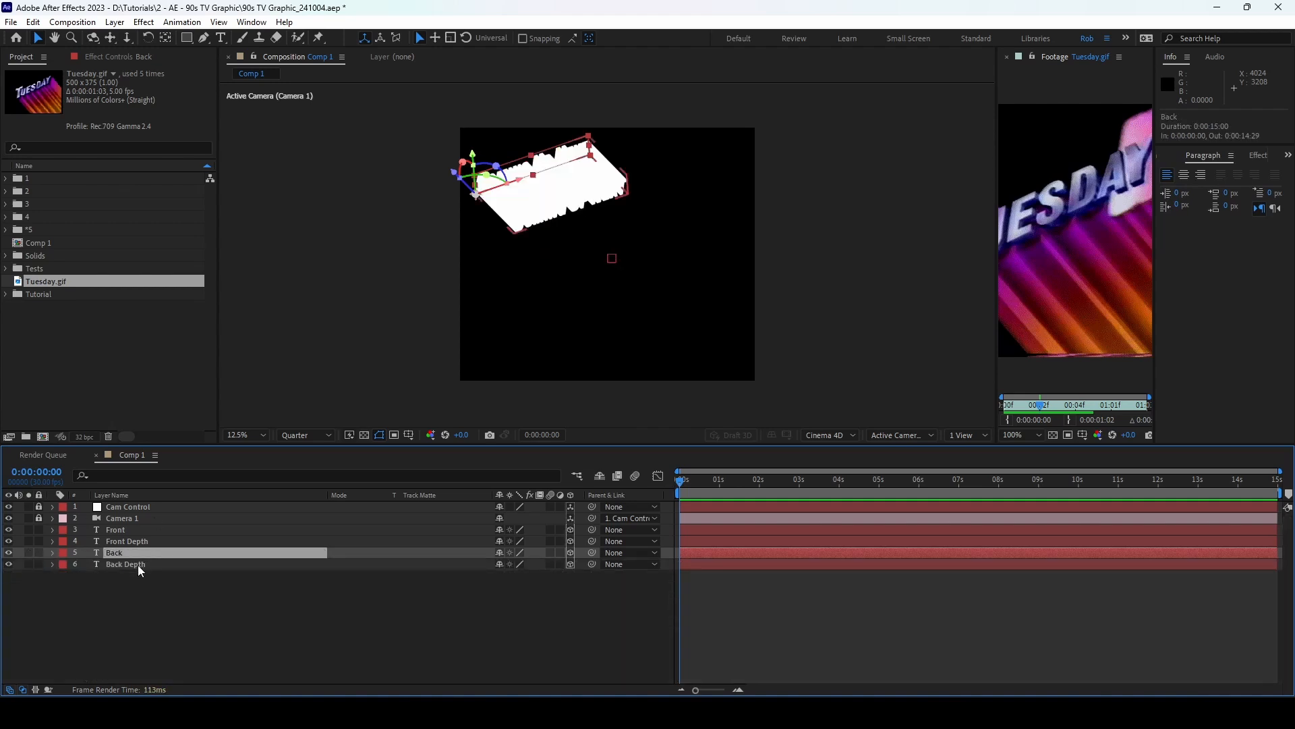
{"action": "left_click", "coordinate": [140, 563], "text": "shift"}
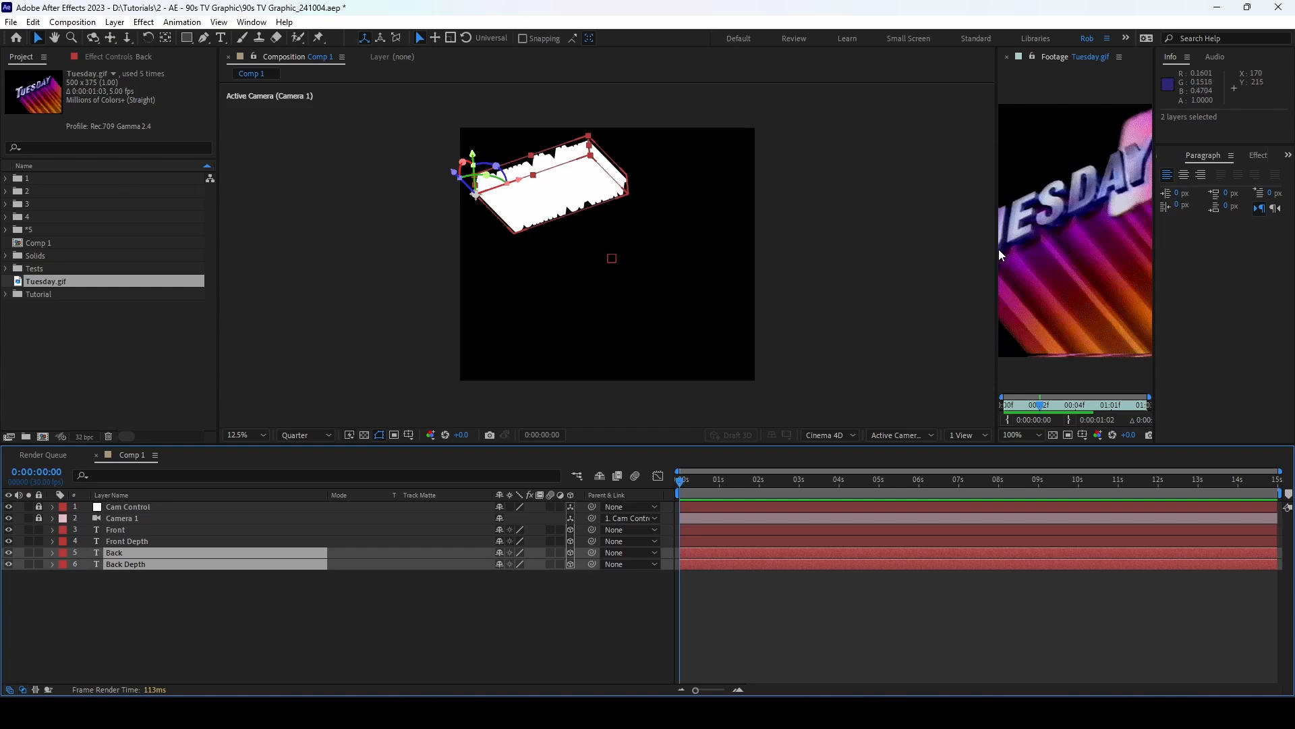
Step: Enlarge the Tuesday.gif reference and compare it against each text layer
{"action": "left_click_drag", "start_coordinate": [1000, 250], "coordinate": [781, 231]}
{"action": "scroll", "coordinate": [898, 231], "scroll_direction": "up", "scroll_amount": 2}
{"action": "left_click_drag", "start_coordinate": [897, 232], "coordinate": [1013, 243]}
{"action": "left_click", "coordinate": [159, 529]}
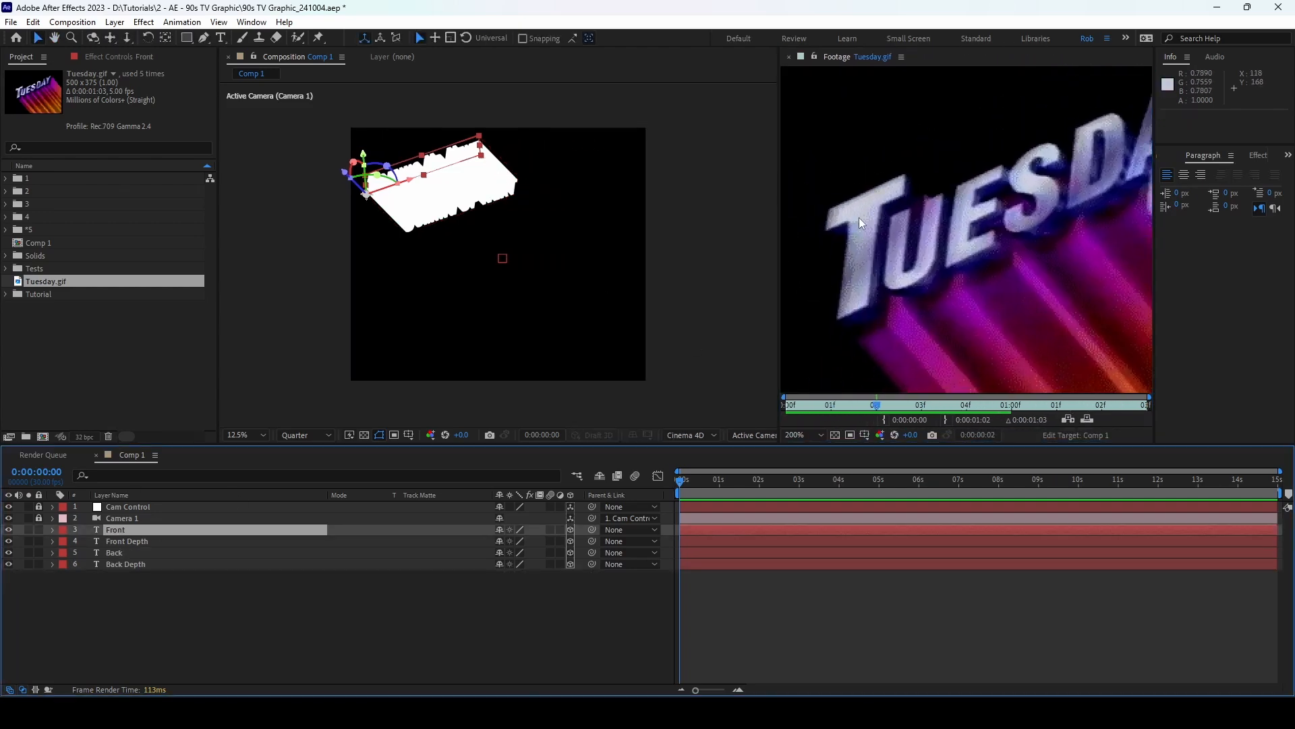
{"action": "left_click", "coordinate": [162, 541]}
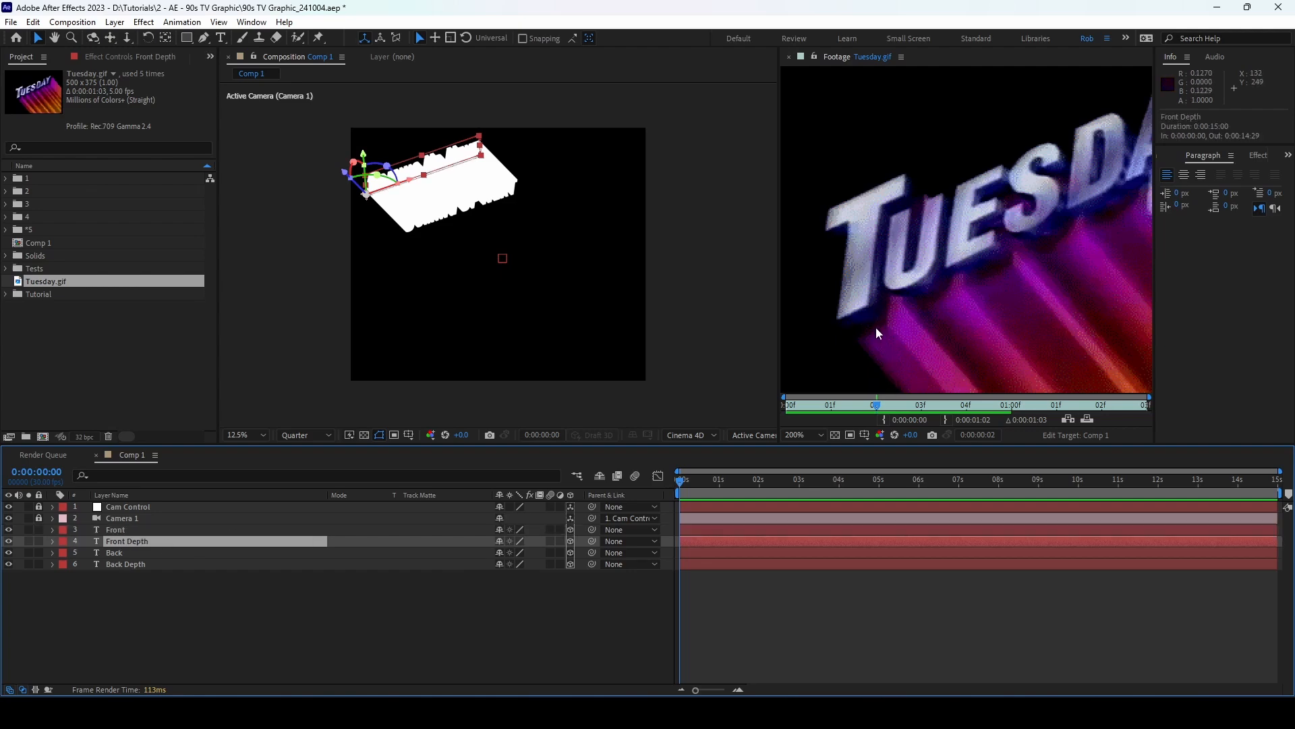
{"action": "left_click", "coordinate": [128, 552]}
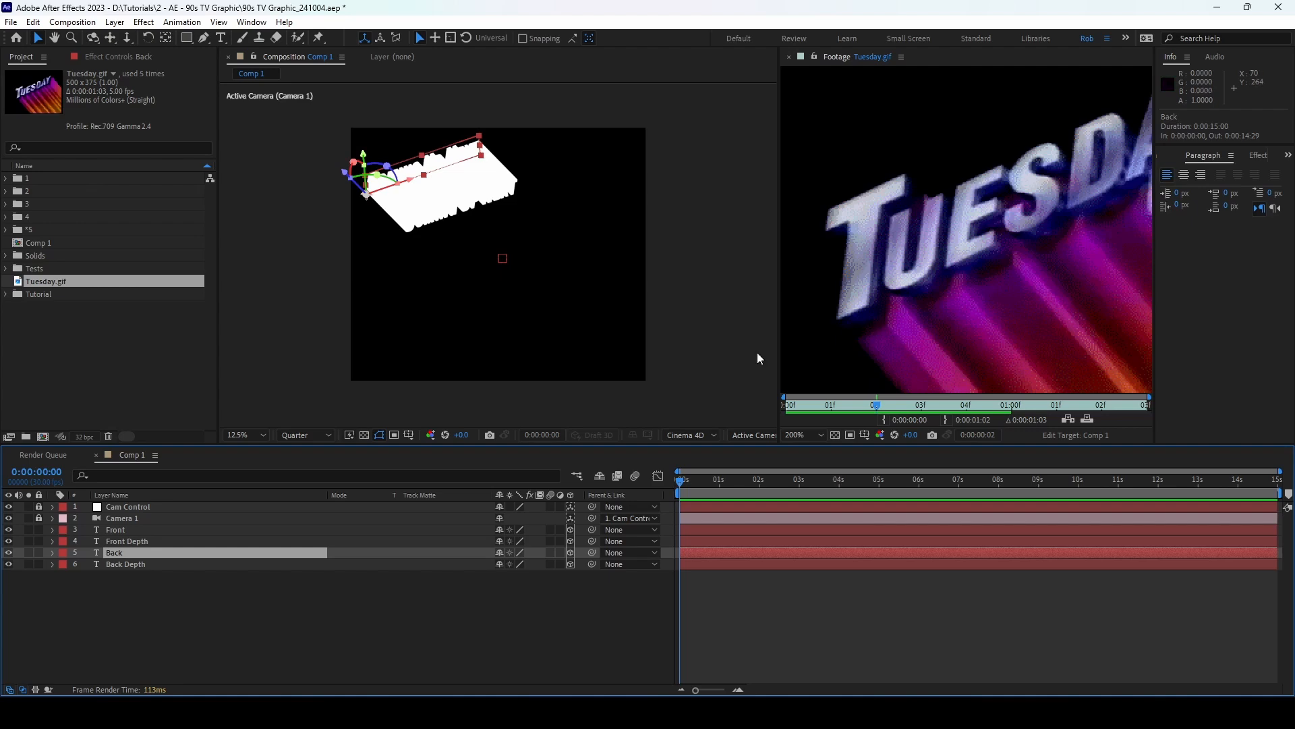
{"action": "left_click", "coordinate": [159, 563]}
Step: Push Back and Back Depth further along Z, then hide Back Depth
{"action": "scroll", "coordinate": [1062, 308], "scroll_direction": "down", "scroll_amount": 2}
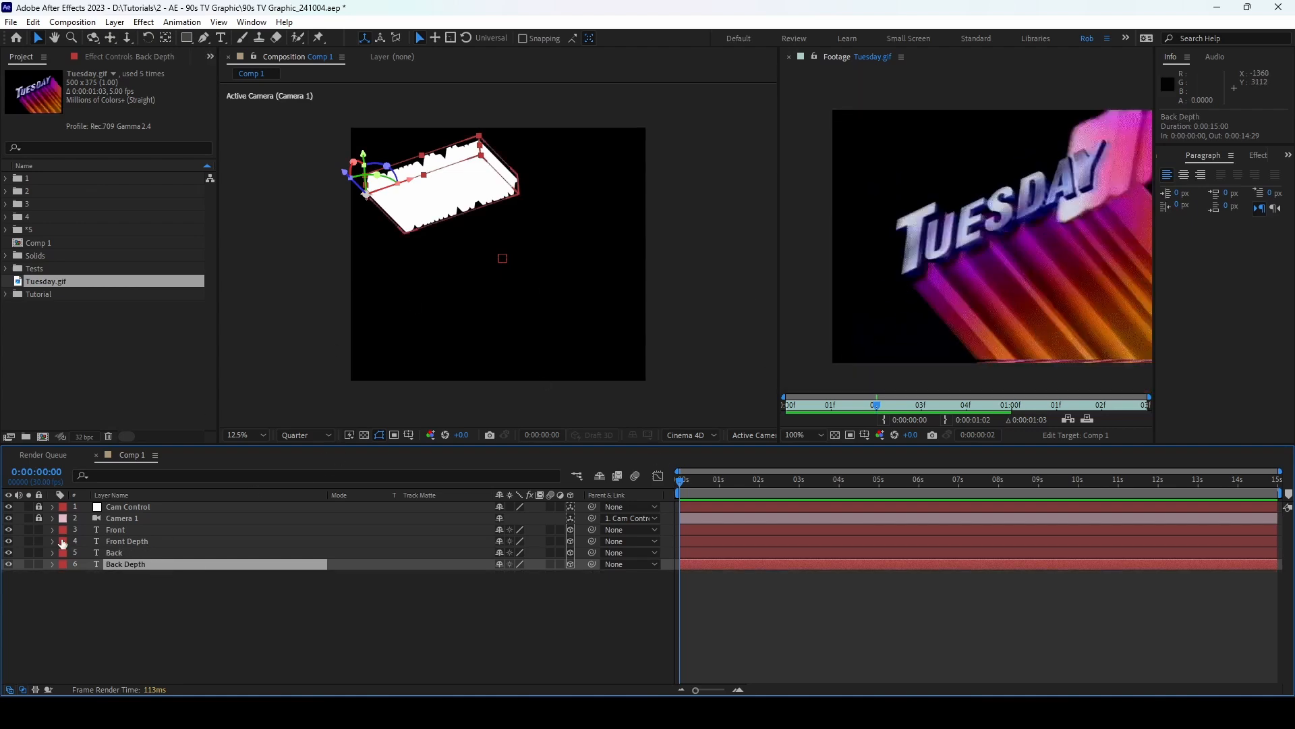
{"action": "left_click", "coordinate": [116, 552]}
{"action": "left_click", "coordinate": [144, 564], "text": "shift"}
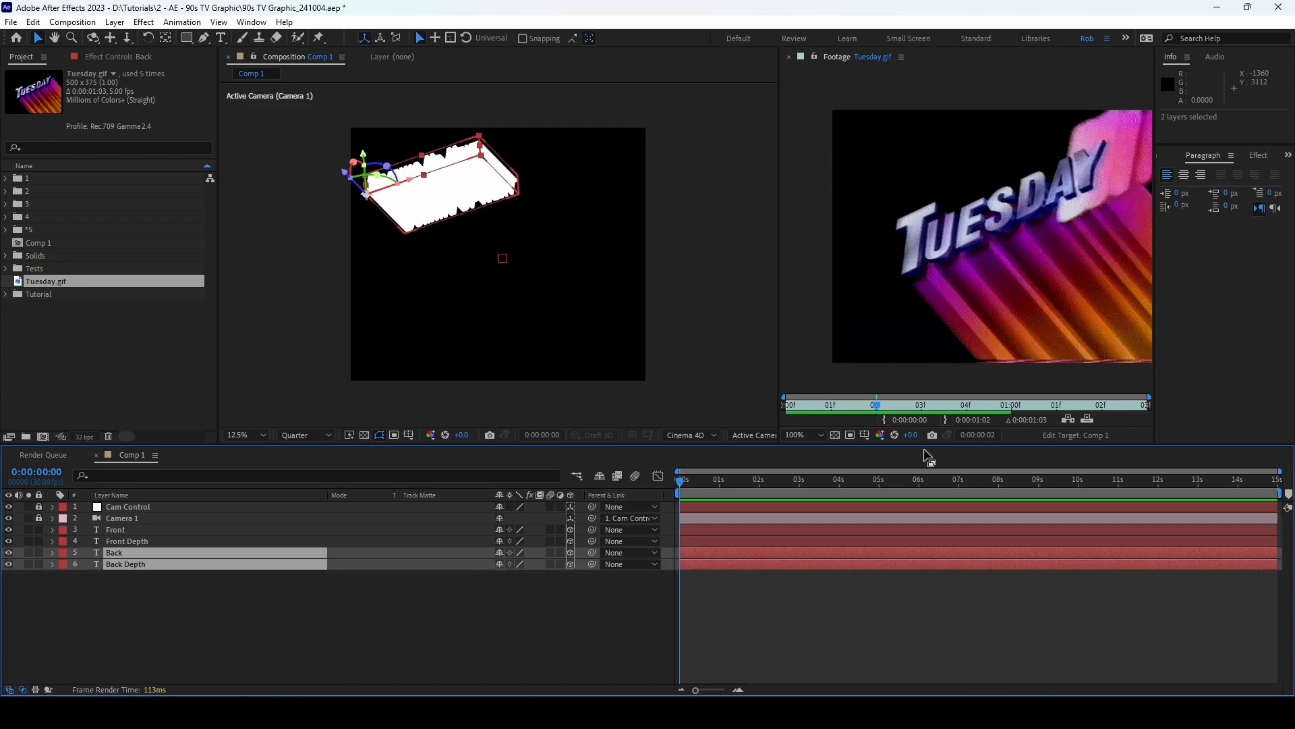
{"action": "scroll", "coordinate": [969, 277], "scroll_direction": "up", "scroll_amount": 2}
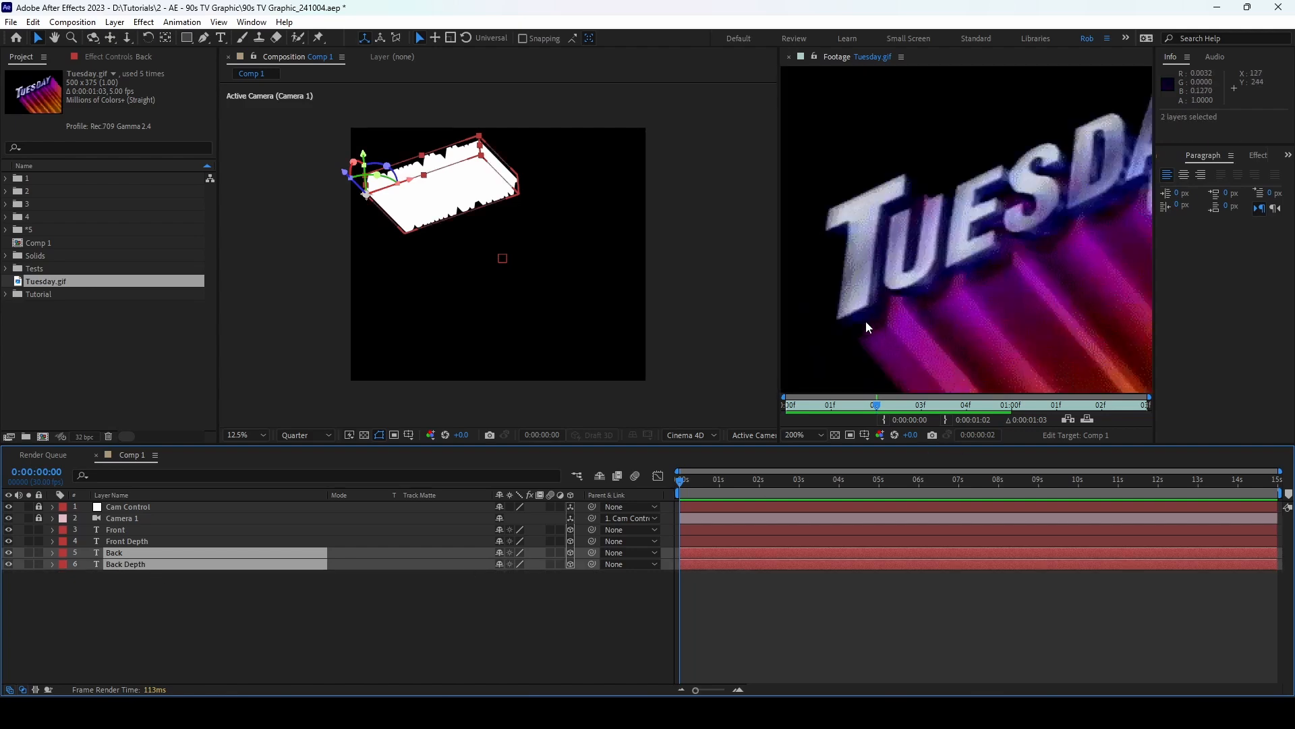
{"action": "left_click_drag", "start_coordinate": [347, 177], "coordinate": [333, 218]}
{"action": "left_click", "coordinate": [8, 564]}
Step: Show the Back layer again and drag Back and Back Depth closer along Z behind the white text
{"action": "left_click", "coordinate": [8, 552]}
{"action": "left_click", "coordinate": [99, 576]}
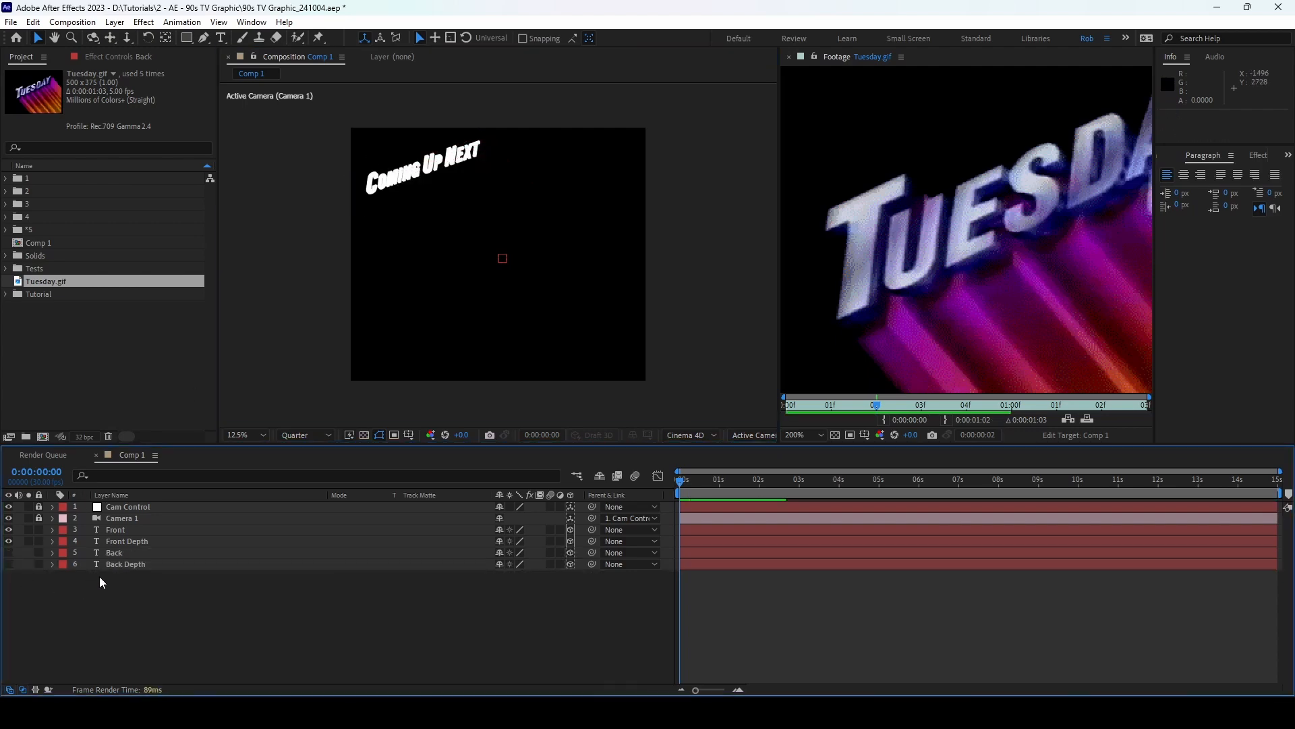
{"action": "left_click", "coordinate": [128, 554]}
{"action": "left_click", "coordinate": [129, 564], "text": "shift"}
{"action": "left_click", "coordinate": [36, 605]}
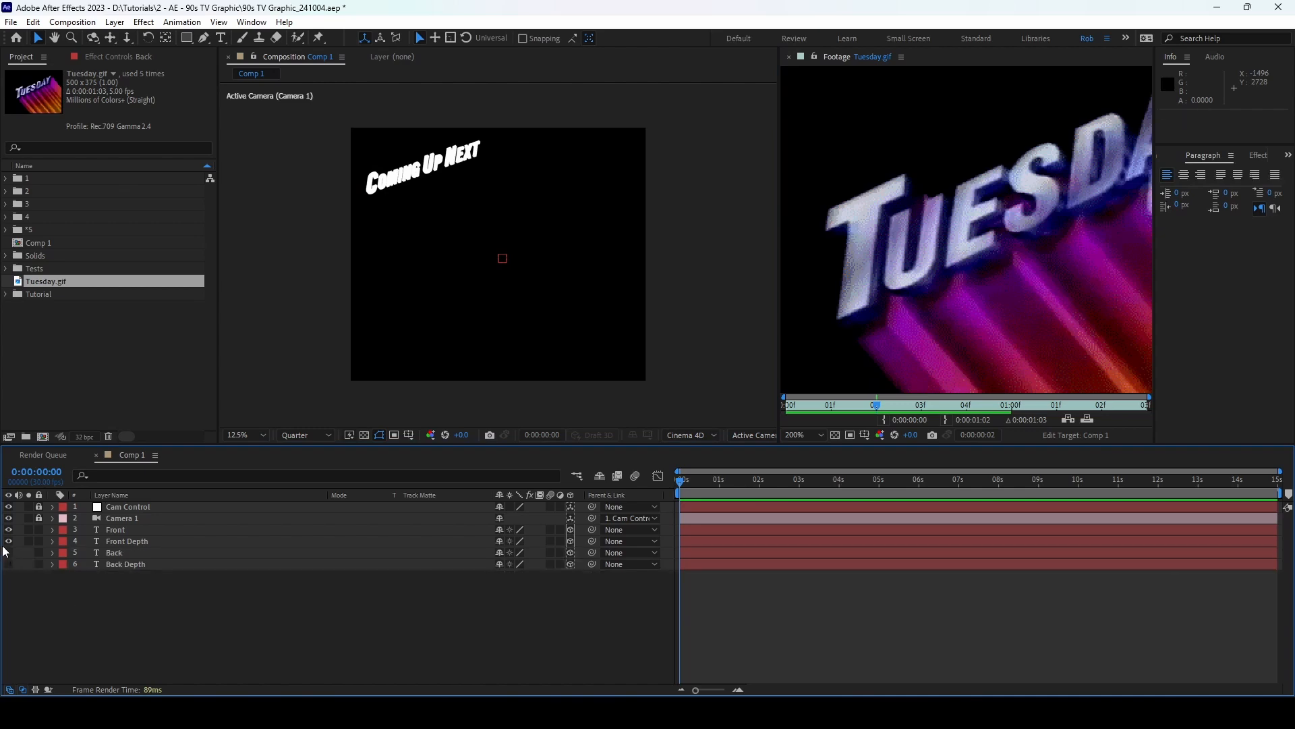
{"action": "left_click", "coordinate": [8, 553]}
{"action": "left_click", "coordinate": [135, 551]}
{"action": "left_click", "coordinate": [136, 560], "text": "shift"}
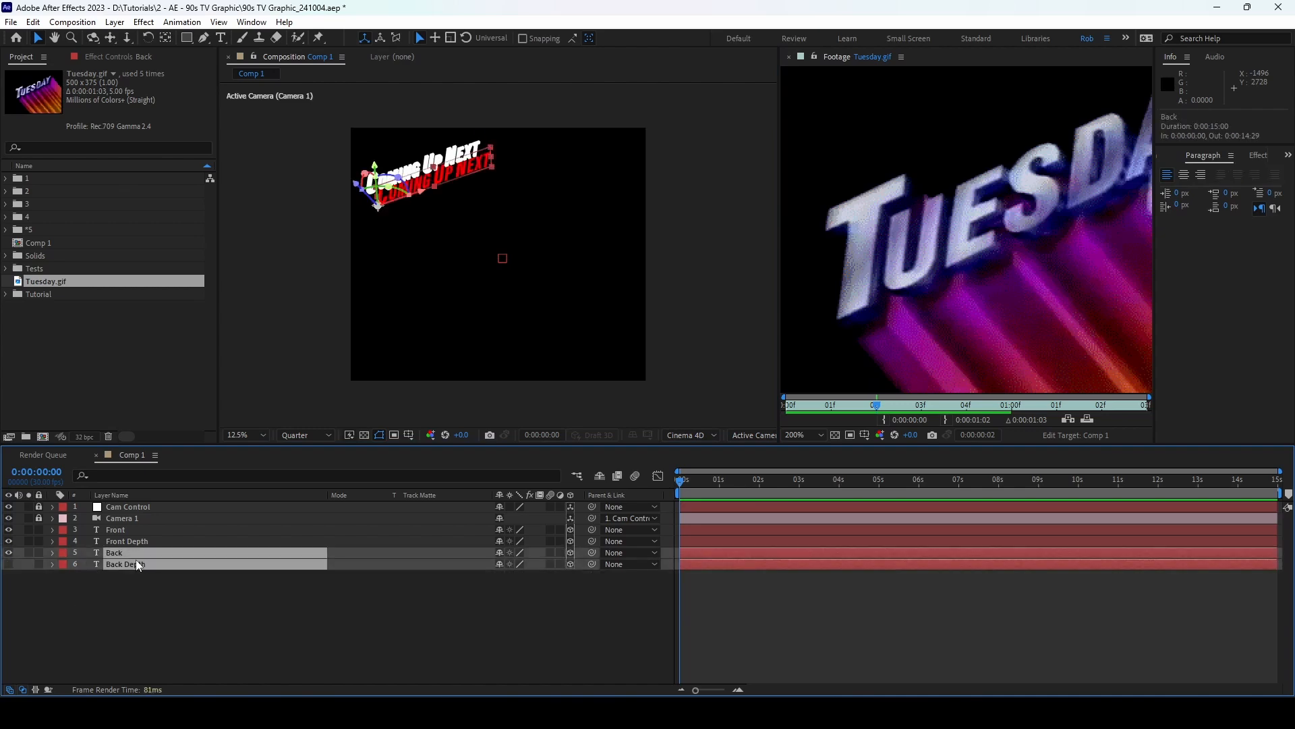
{"action": "scroll", "coordinate": [458, 273], "scroll_direction": "up", "scroll_amount": 2}
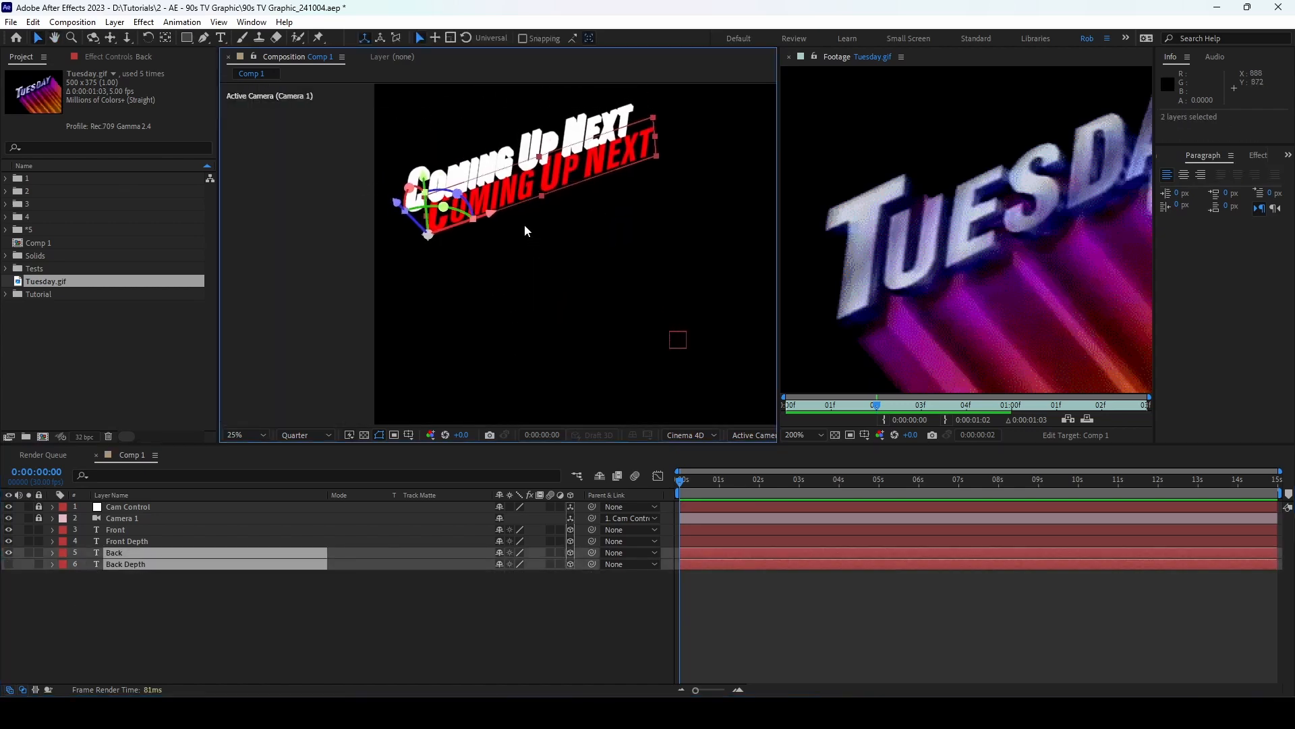
{"action": "scroll", "coordinate": [449, 199], "scroll_direction": "up", "scroll_amount": 2}
{"action": "left_click_drag", "start_coordinate": [377, 245], "coordinate": [343, 213]}
{"action": "left_click", "coordinate": [370, 607]}
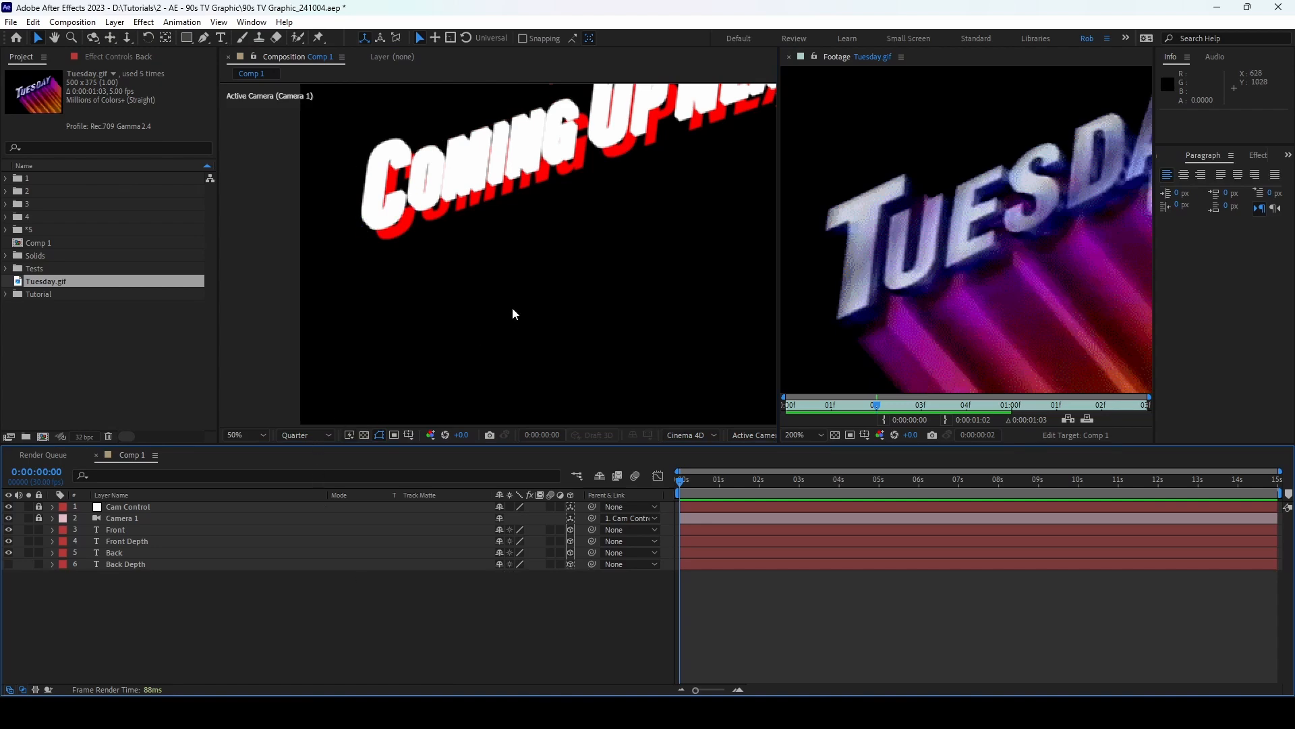
Step: Pan the composition view and check preview resolution choices without changing them
{"action": "scroll", "coordinate": [617, 220], "scroll_direction": "down", "scroll_amount": 2}
{"action": "left_click_drag", "start_coordinate": [617, 220], "coordinate": [507, 206]}
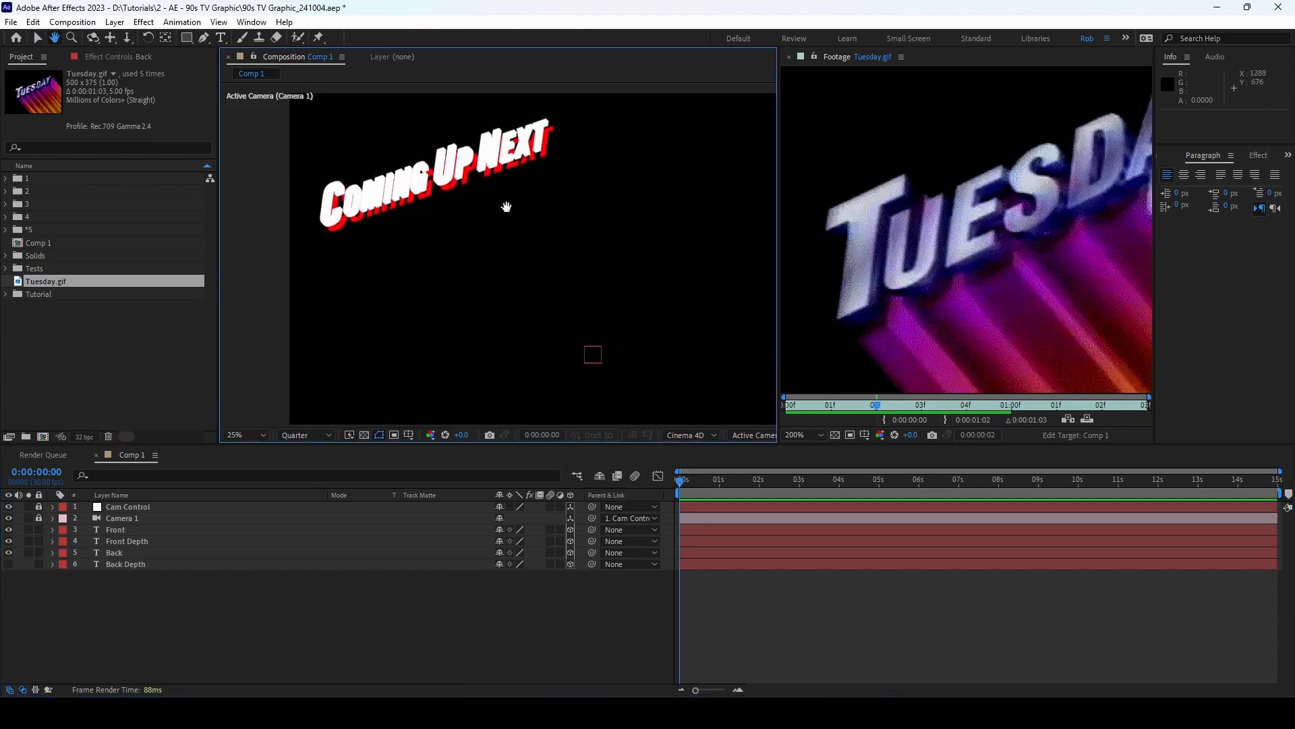
{"action": "left_click", "coordinate": [305, 435]}
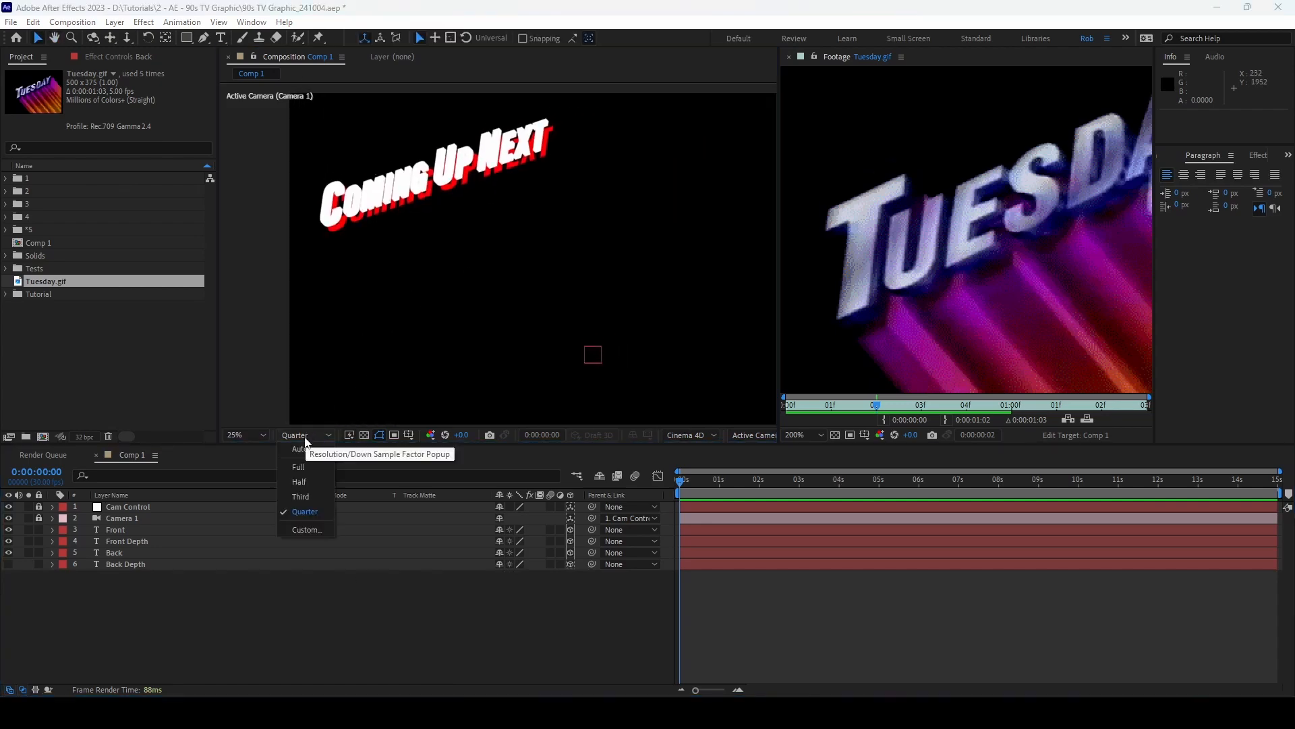
{"action": "left_click", "coordinate": [354, 605]}
{"action": "scroll", "coordinate": [521, 278], "scroll_direction": "down", "scroll_amount": 1}
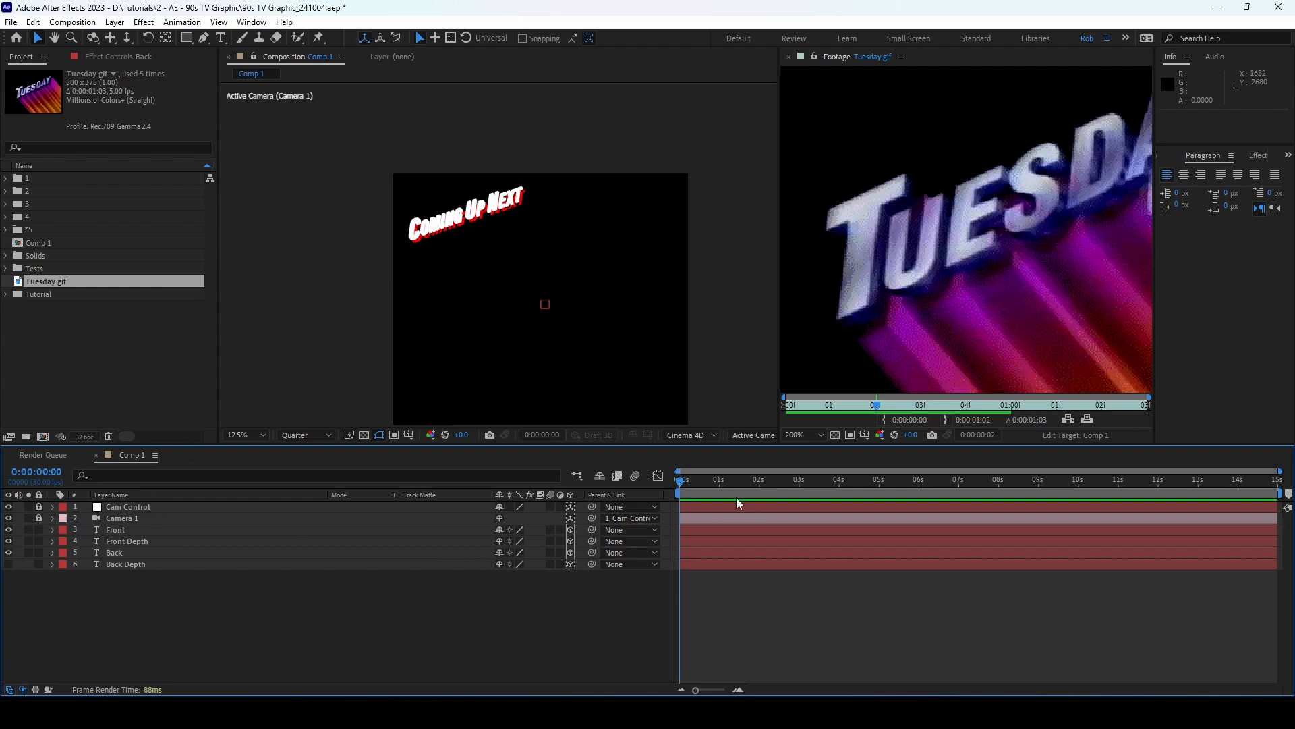
Step: Set Position keyframes at 1 second on the Front through Back Depth layers
{"action": "left_click_drag", "start_coordinate": [1280, 470], "coordinate": [934, 470]}
{"action": "left_click", "coordinate": [774, 480]}
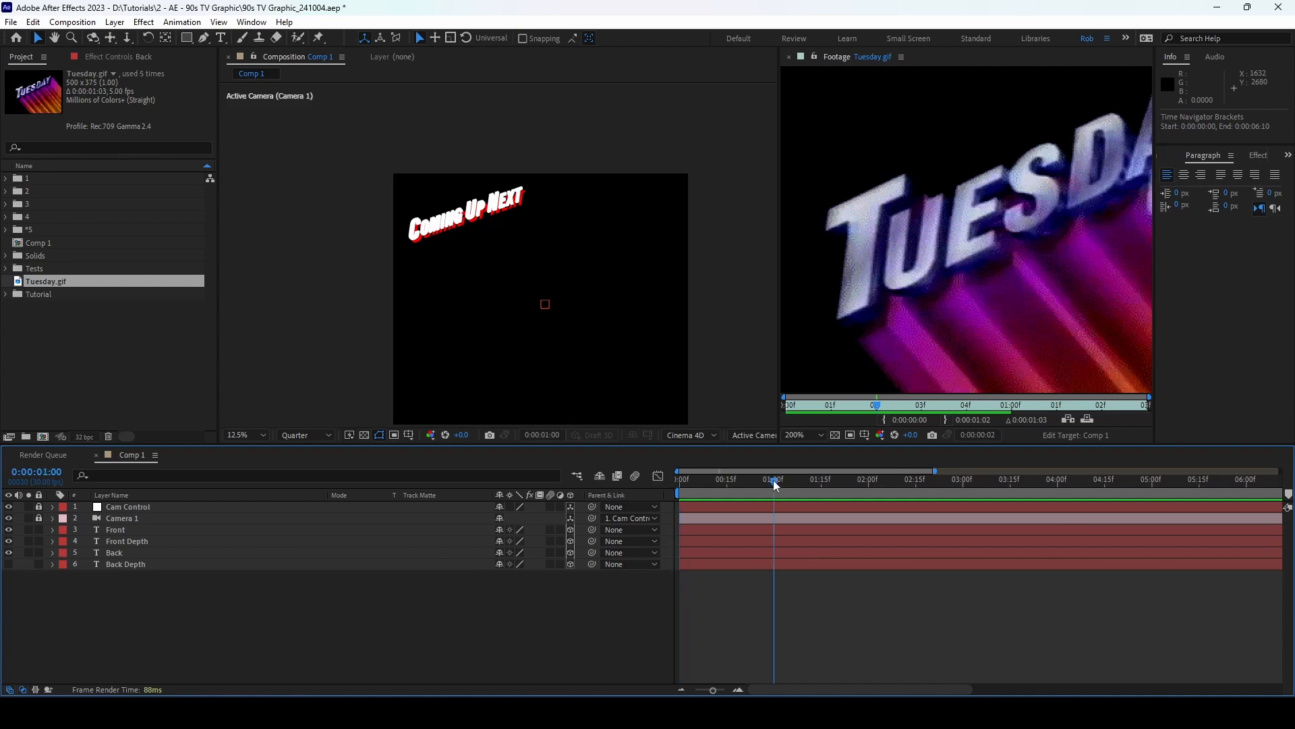
{"action": "left_click", "coordinate": [146, 531]}
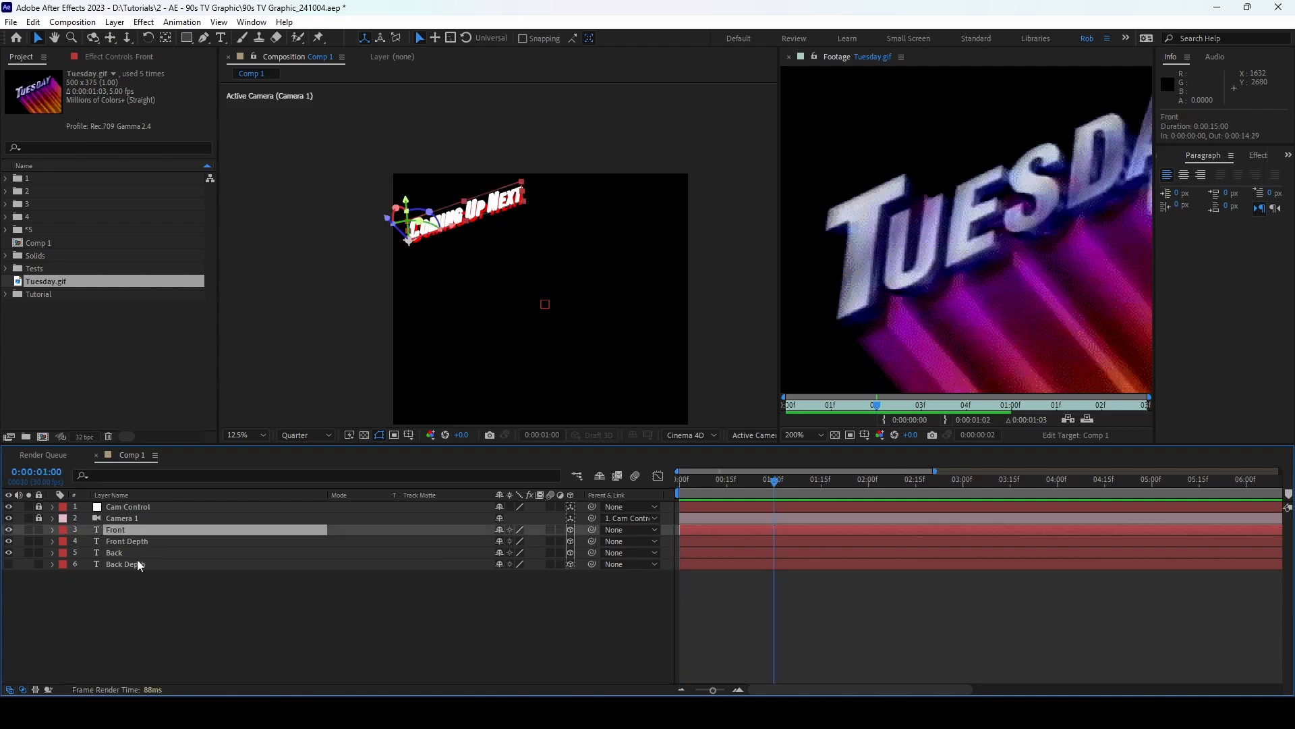
{"action": "left_click", "coordinate": [168, 565], "text": "shift"}
{"action": "key", "text": "p"}
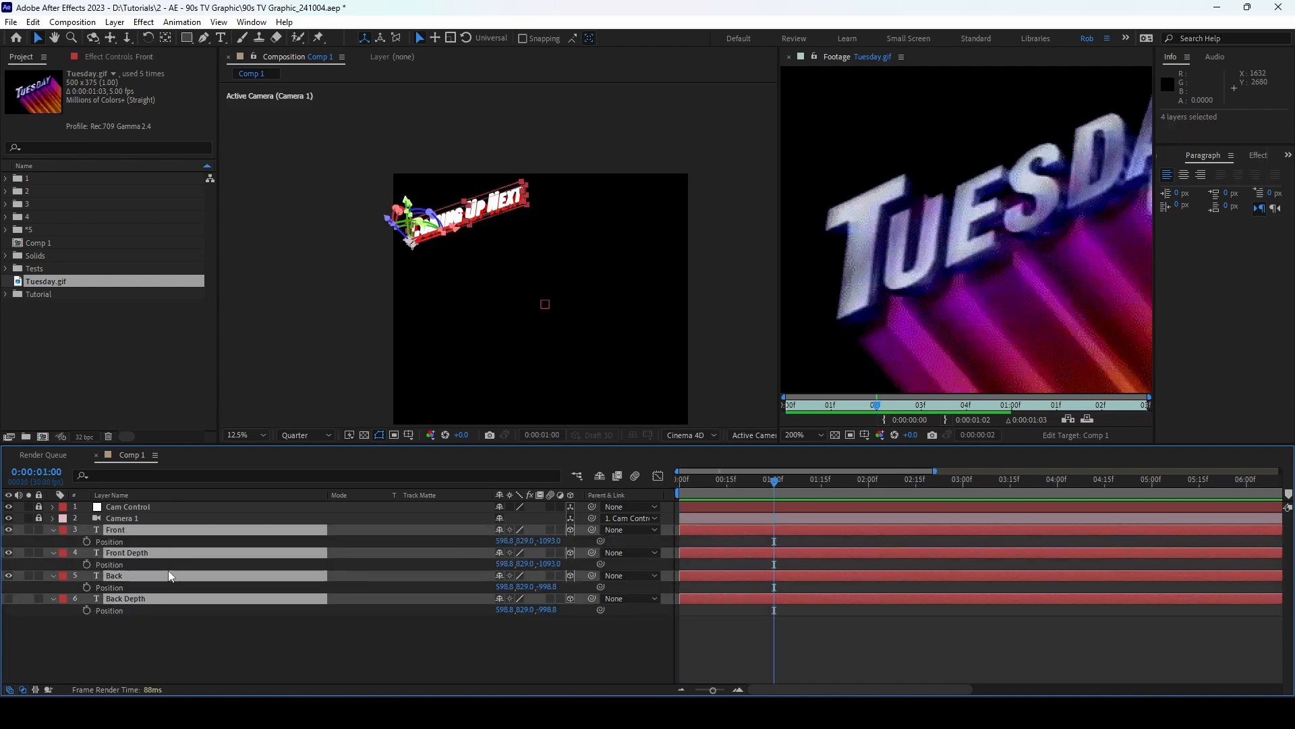
{"action": "left_click", "coordinate": [87, 541]}
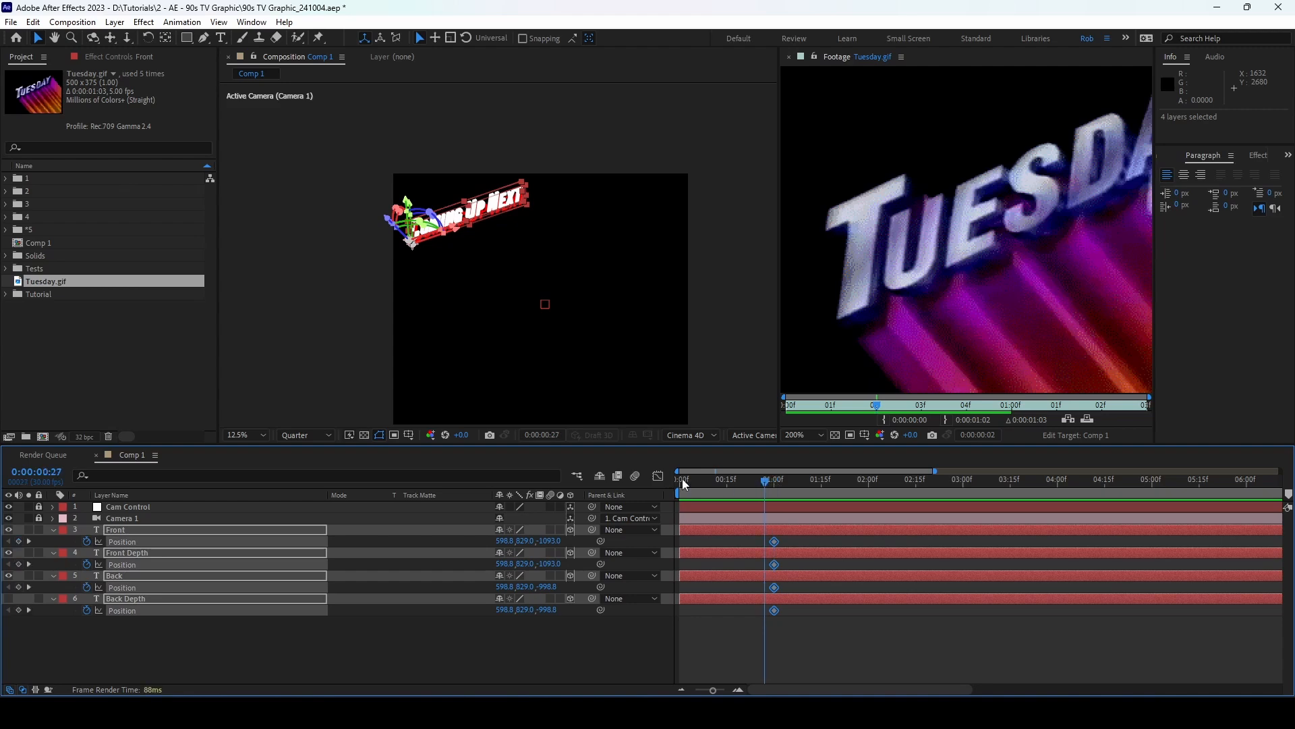
Step: At 0 seconds, push the four text layers far back to Z 3023
{"action": "key", "text": "Home"}
{"action": "scroll", "coordinate": [467, 251], "scroll_direction": "up", "scroll_amount": 1}
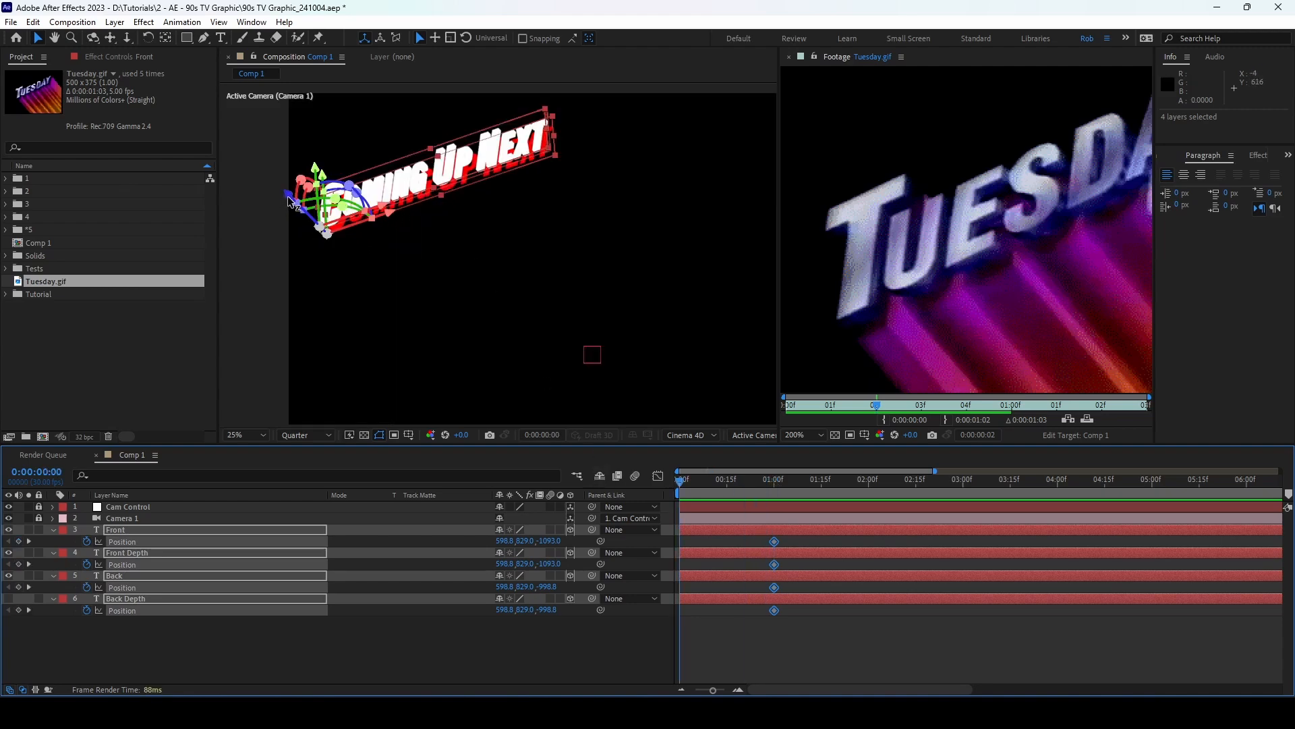
{"action": "left_click_drag", "start_coordinate": [291, 198], "coordinate": [523, 394]}
{"action": "scroll", "coordinate": [562, 207], "scroll_direction": "down", "scroll_amount": 1}
{"action": "left_click_drag", "start_coordinate": [562, 207], "coordinate": [534, 181]}
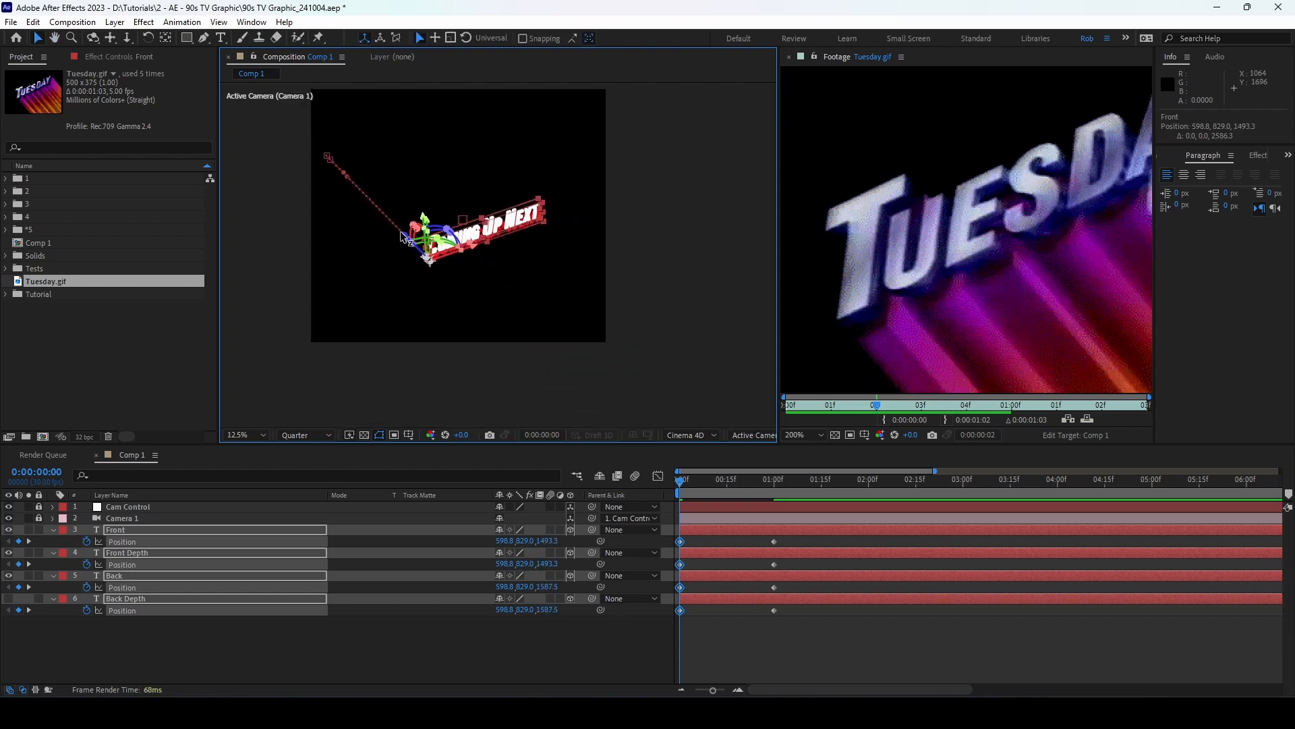
{"action": "left_click_drag", "start_coordinate": [407, 240], "coordinate": [453, 303]}
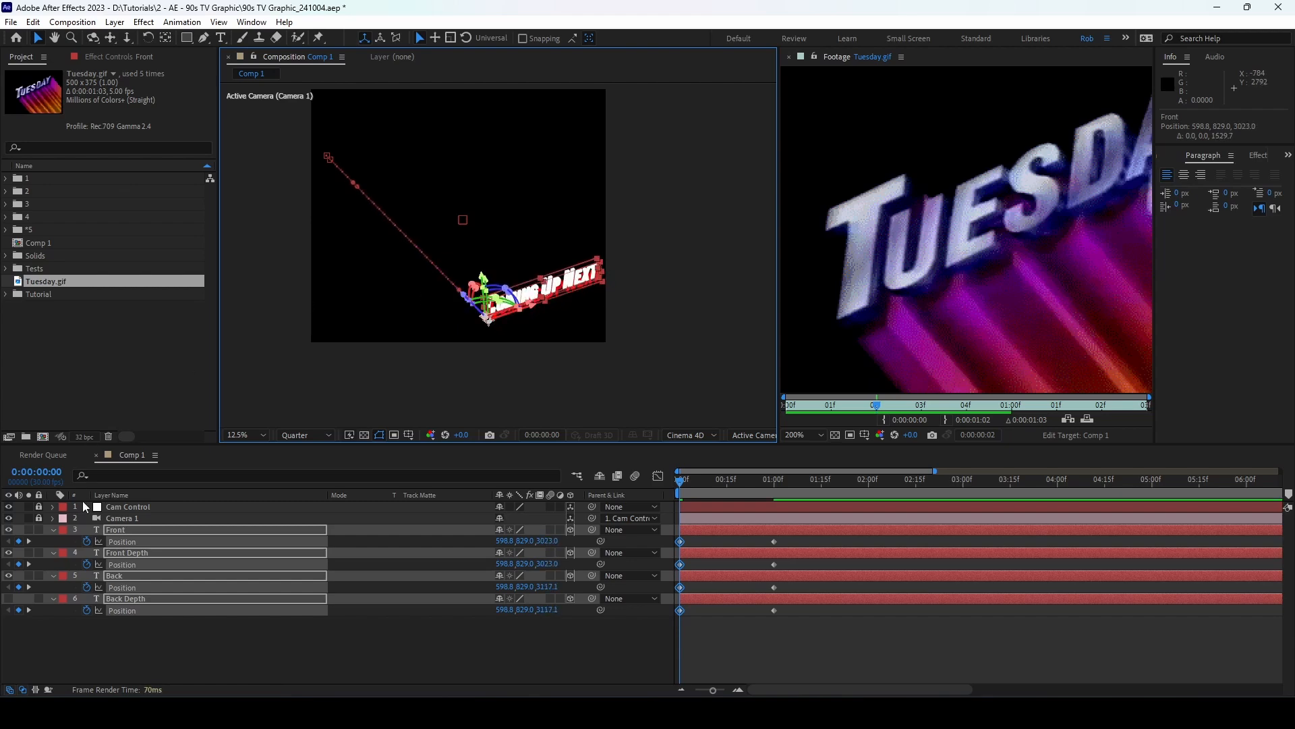
{"action": "left_click", "coordinate": [50, 524]}
{"action": "key", "text": "u"}
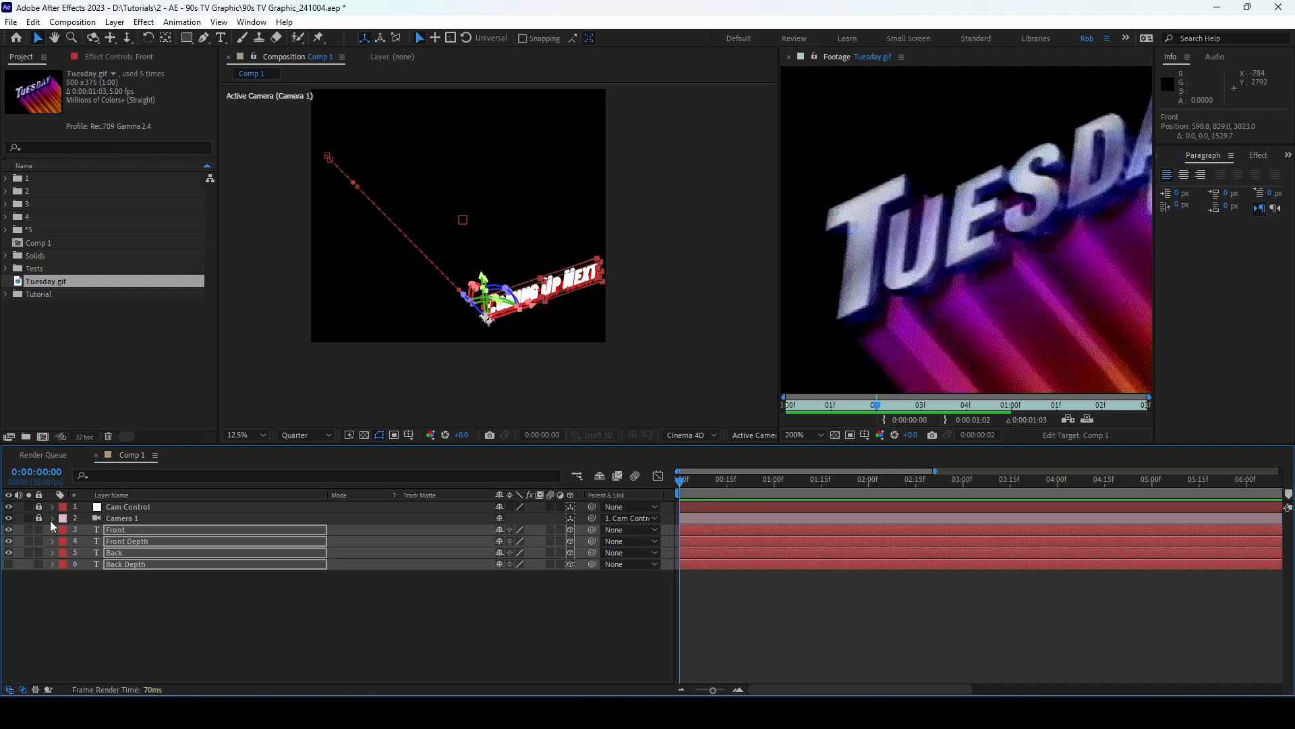
Step: Scrub and play back the text fly-in animation
{"action": "left_click", "coordinate": [185, 612]}
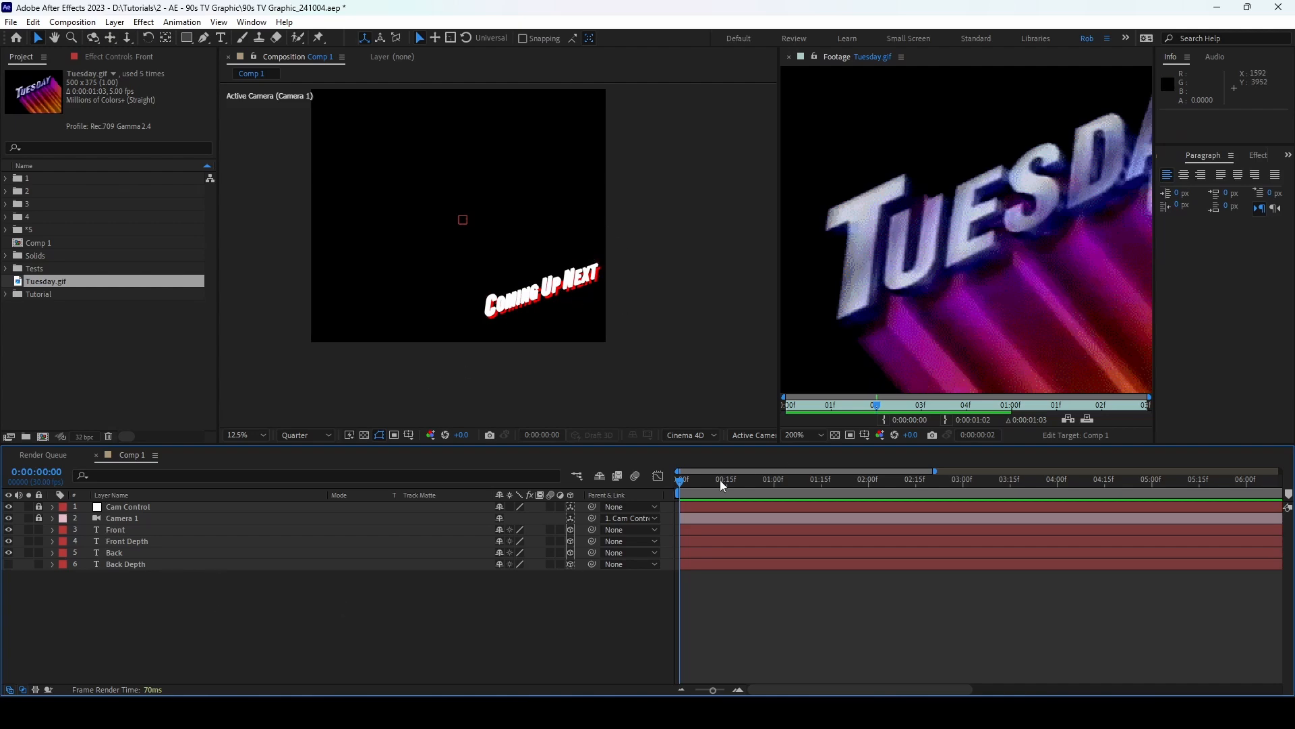
{"action": "left_click_drag", "start_coordinate": [687, 483], "coordinate": [821, 487]}
{"action": "key", "text": "space"}
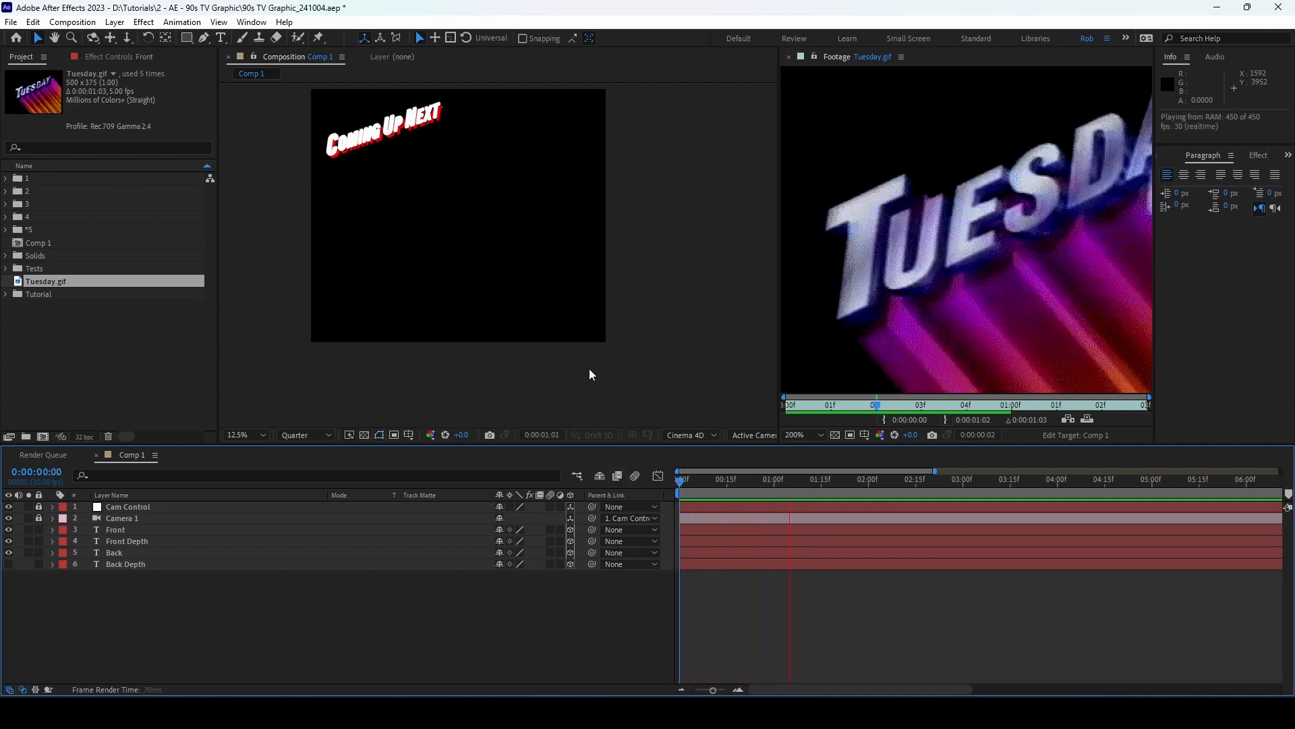
{"action": "key", "text": "space"}
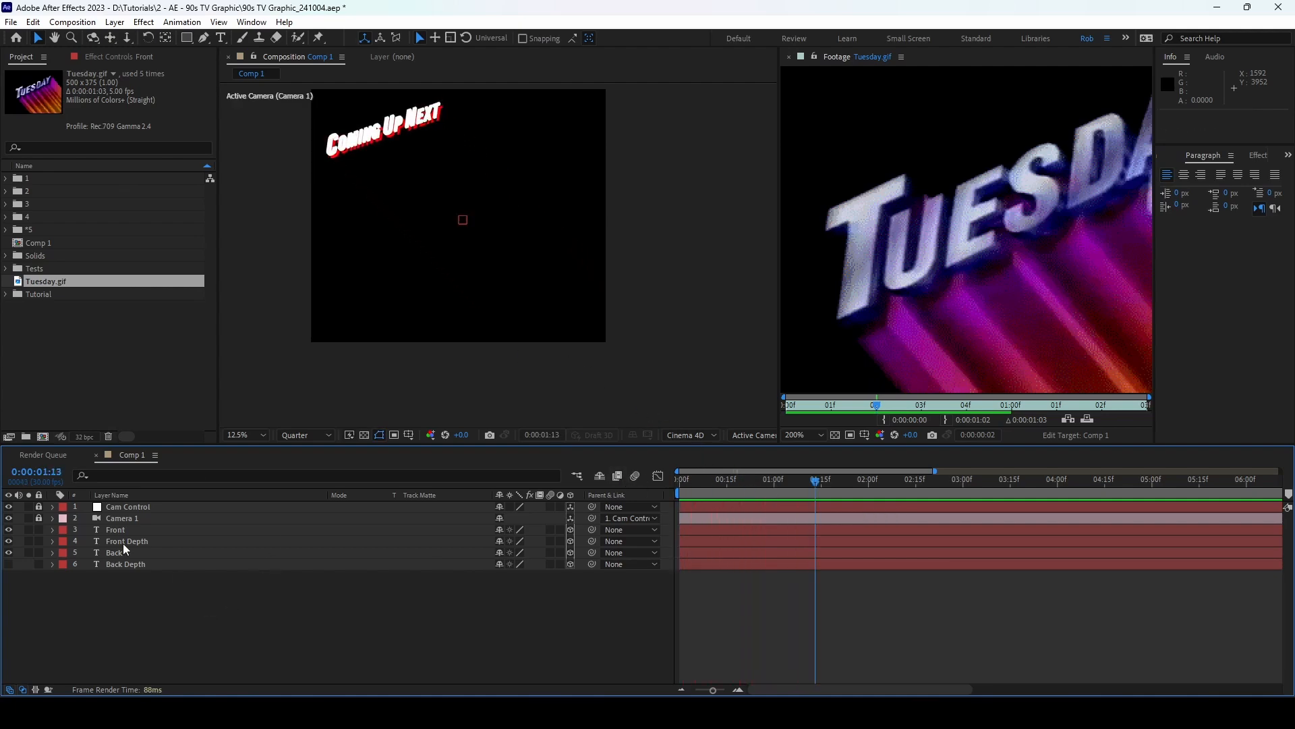
Step: Move Comp 1 into the Tutorial folder and rename it Front
{"action": "left_click", "coordinate": [70, 245]}
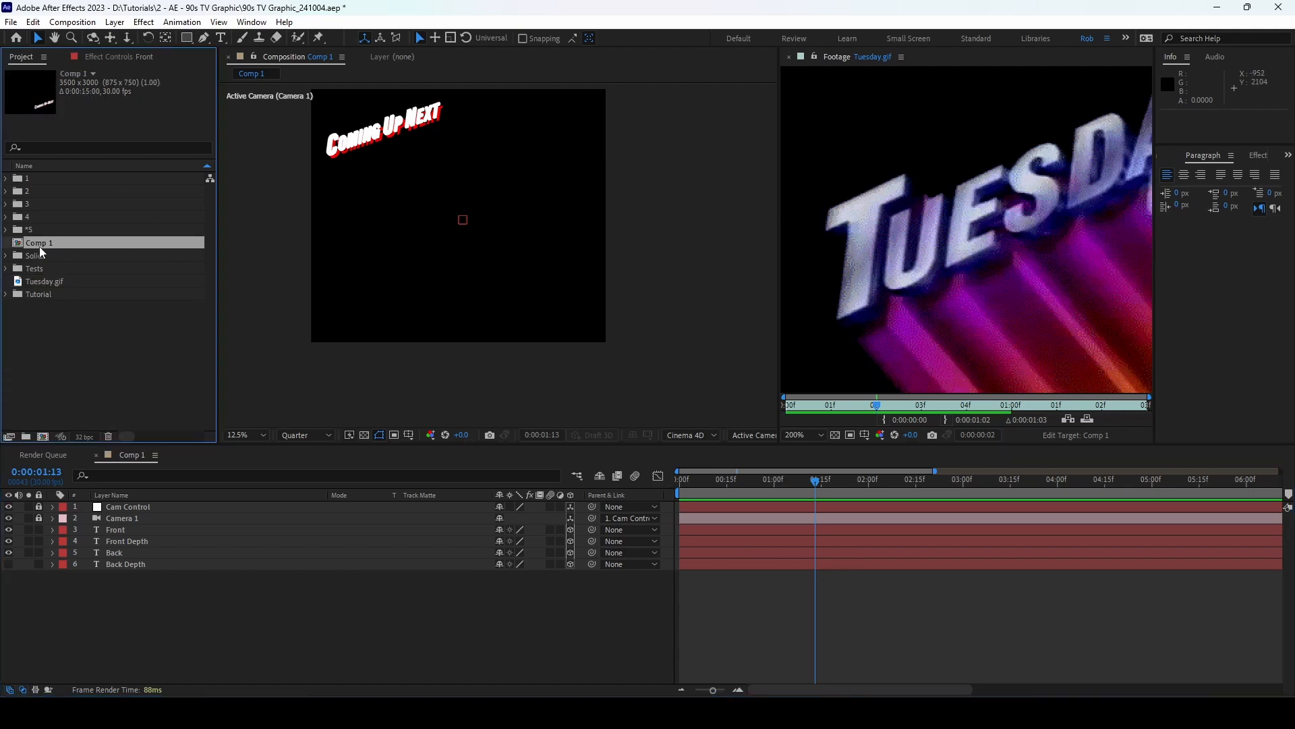
{"action": "left_click_drag", "start_coordinate": [40, 245], "coordinate": [40, 295]}
{"action": "left_click", "coordinate": [6, 281]}
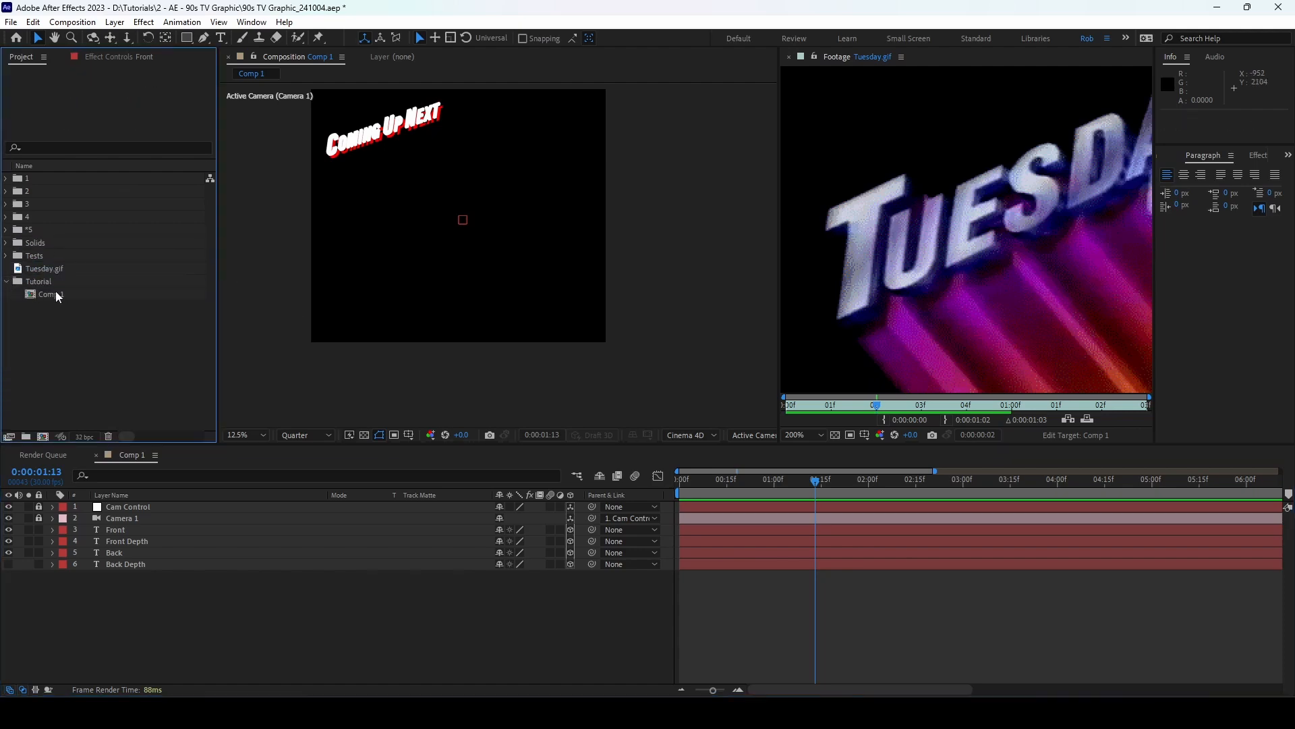
{"action": "left_click", "coordinate": [58, 295]}
{"action": "key", "text": "Return"}
{"action": "type", "text": "Front"}
{"action": "key", "text": "Return"}
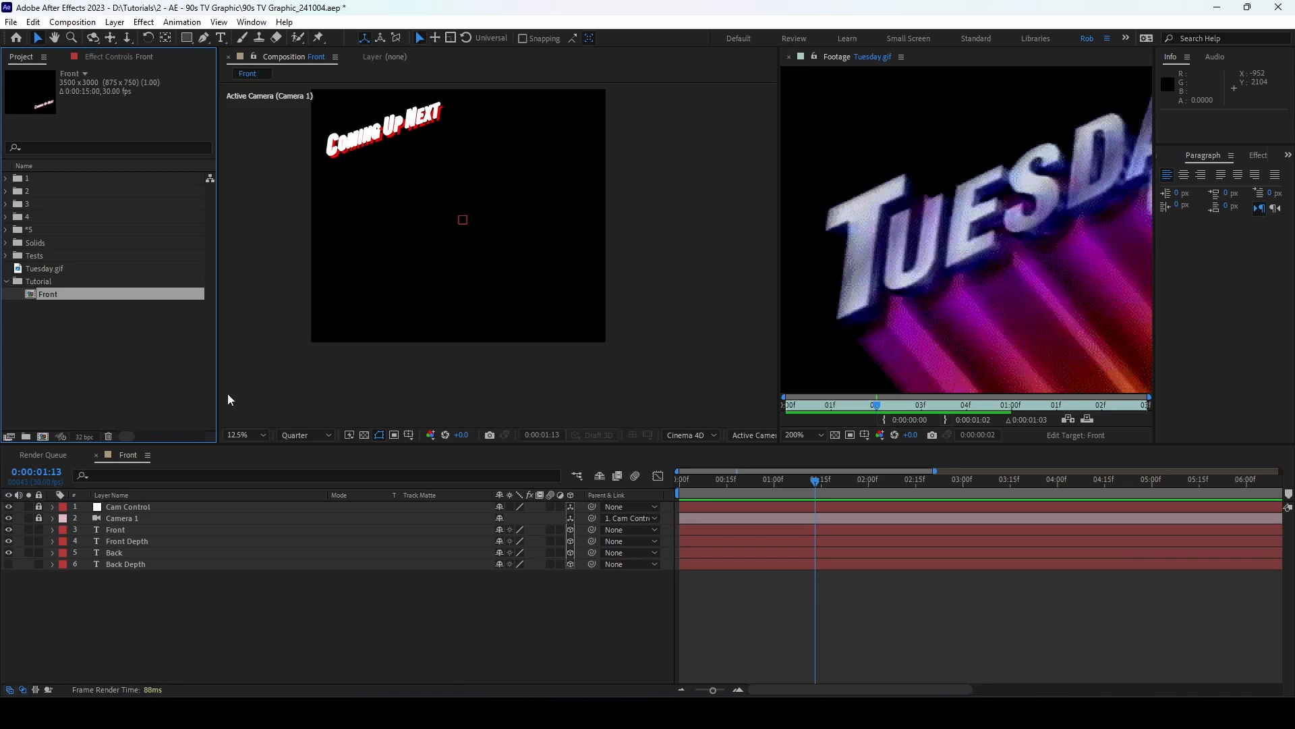
Step: Precompose the Front Depth layer into a new Front Depth composition
{"action": "left_click", "coordinate": [154, 542]}
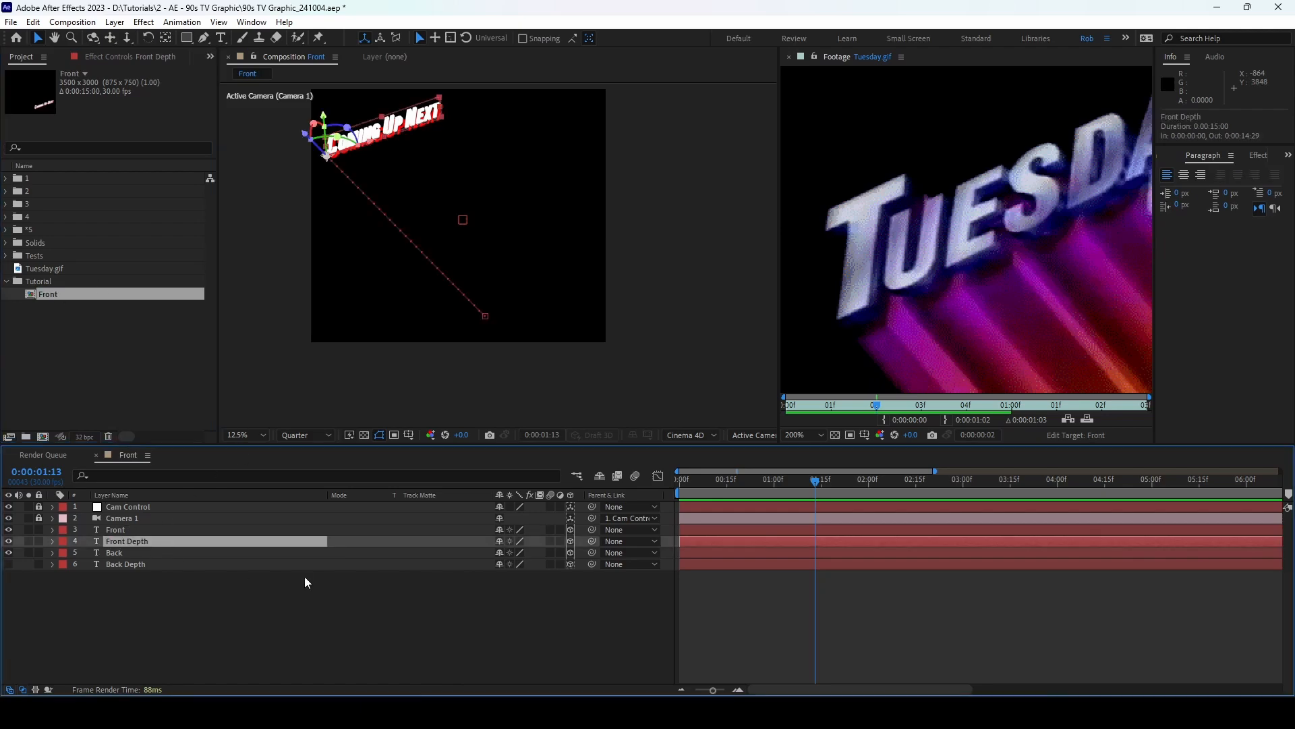
{"action": "key", "text": "ctrl+shift+c"}
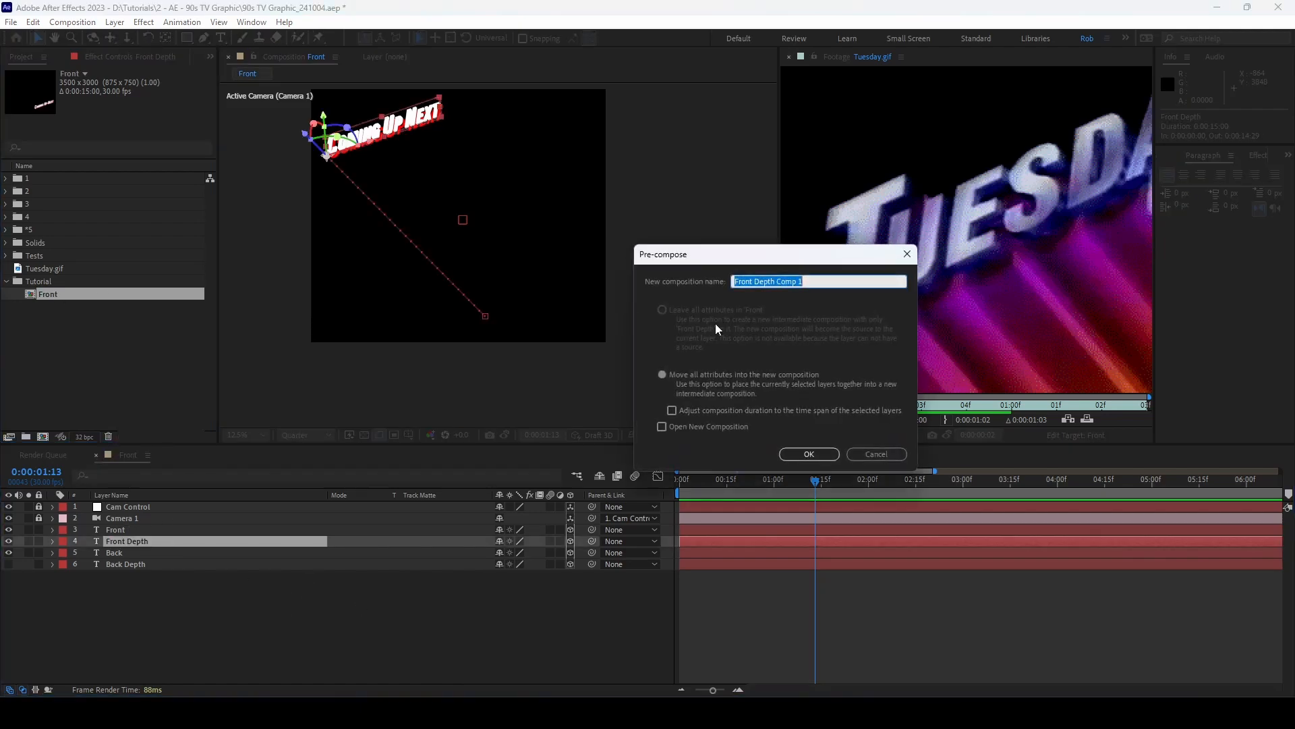
{"action": "type", "text": "Front D"}
{"action": "key", "text": "Return"}
{"action": "double_click", "coordinate": [124, 543]}
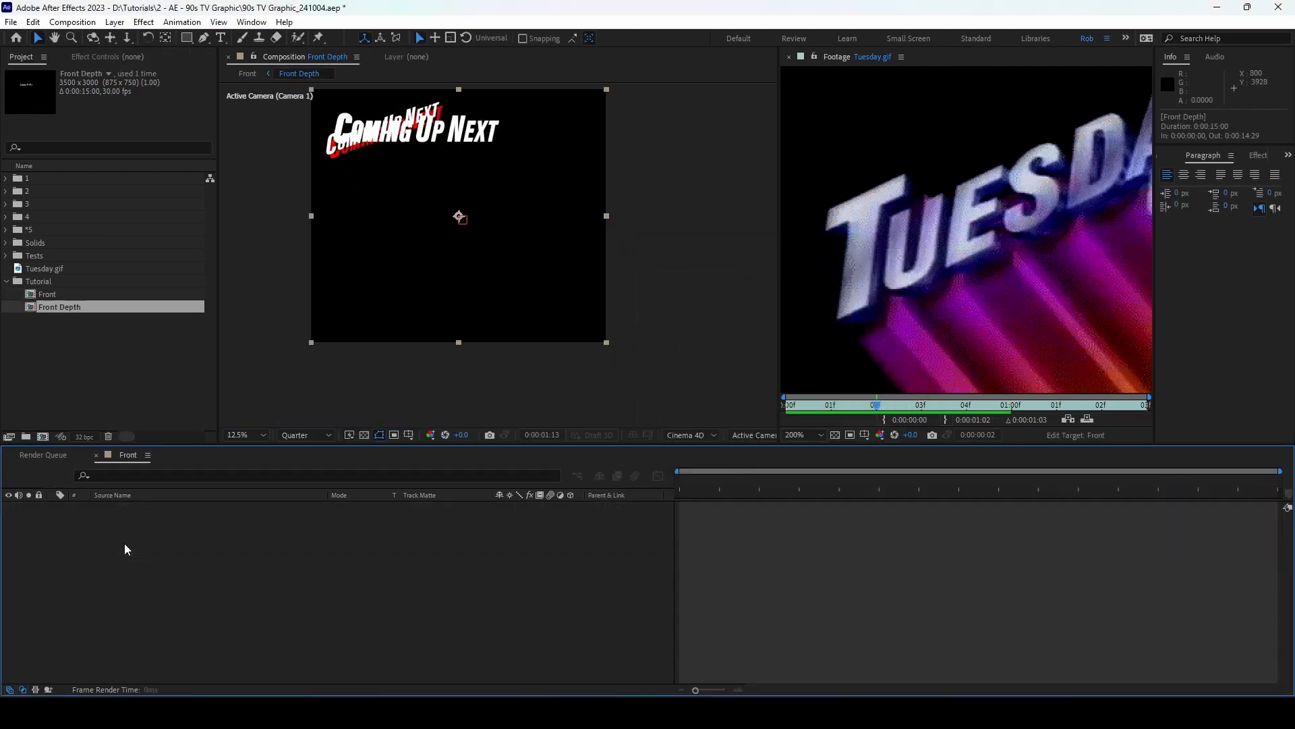
{"action": "left_click", "coordinate": [128, 455]}
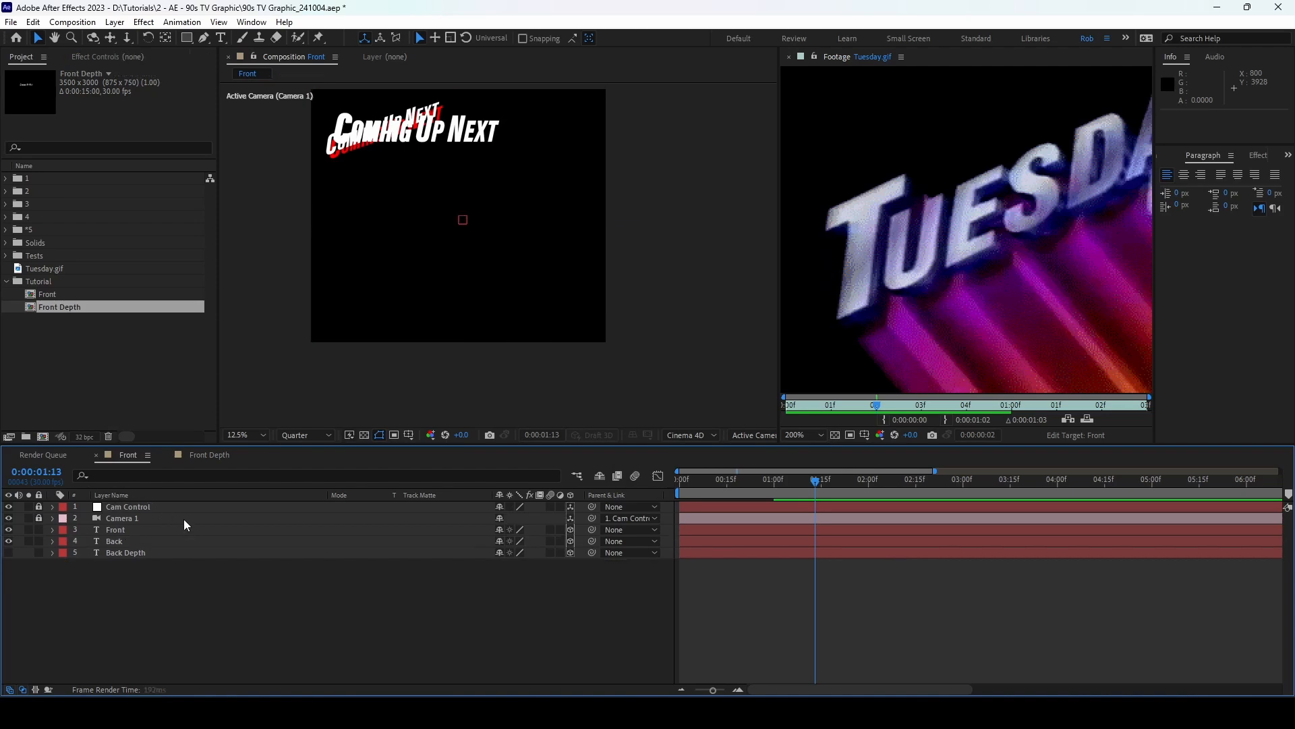
{"action": "left_click", "coordinate": [206, 455]}
{"action": "left_click", "coordinate": [128, 455]}
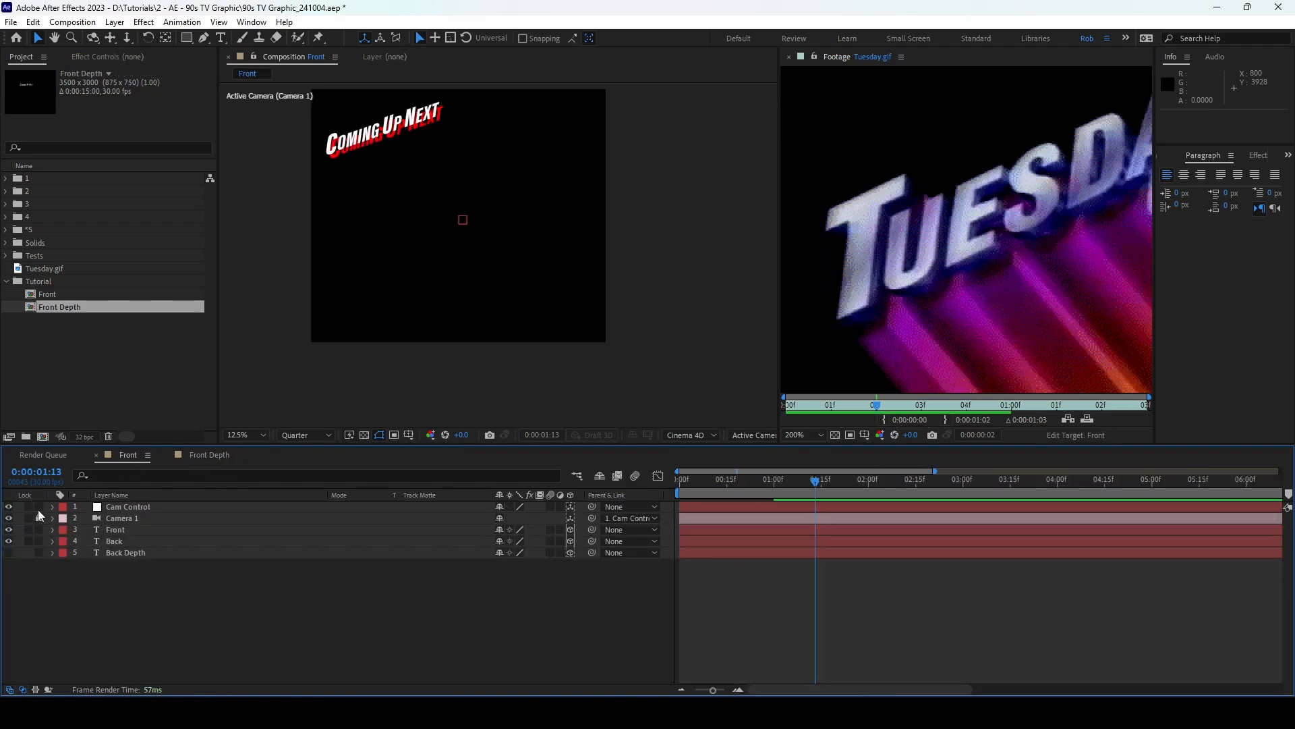
Step: Paste Cam Control and Camera 1 into the Front Depth composition
{"action": "left_click", "coordinate": [115, 507]}
{"action": "left_click", "coordinate": [143, 518]}
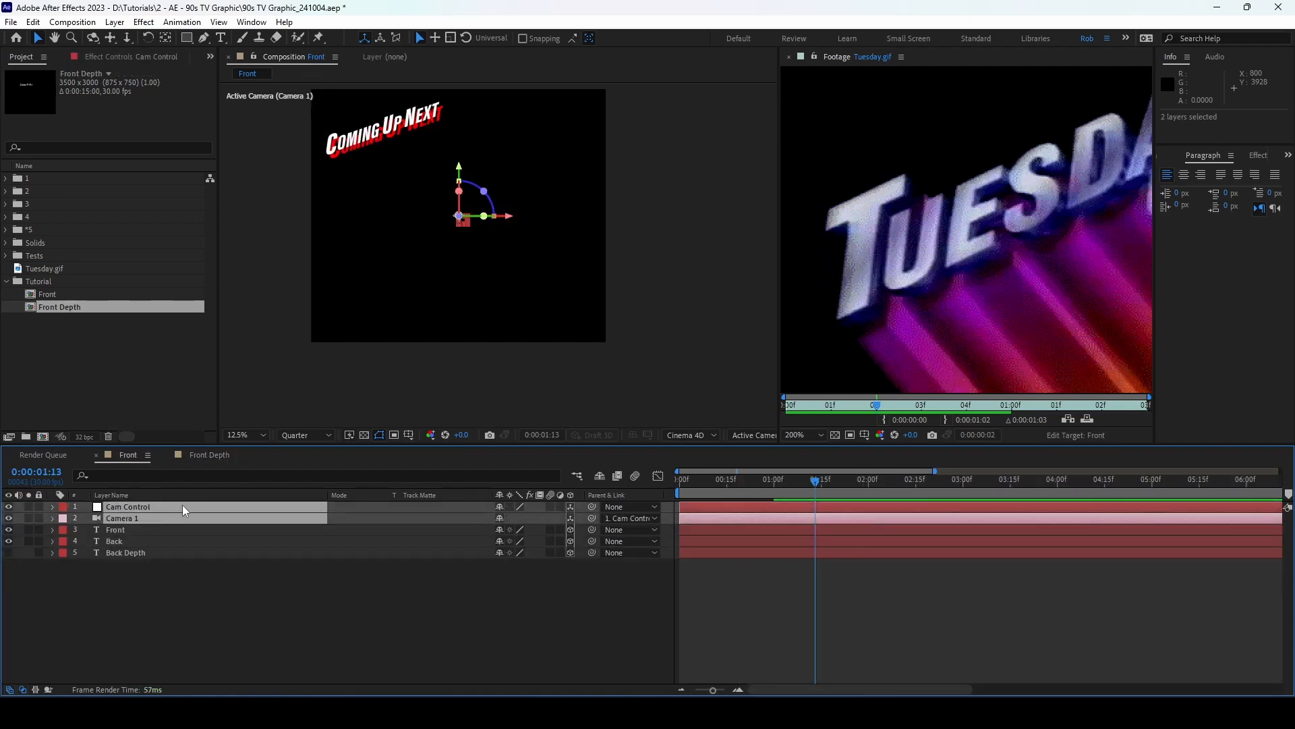
{"action": "left_click", "coordinate": [206, 456]}
{"action": "key", "text": "ctrl+v"}
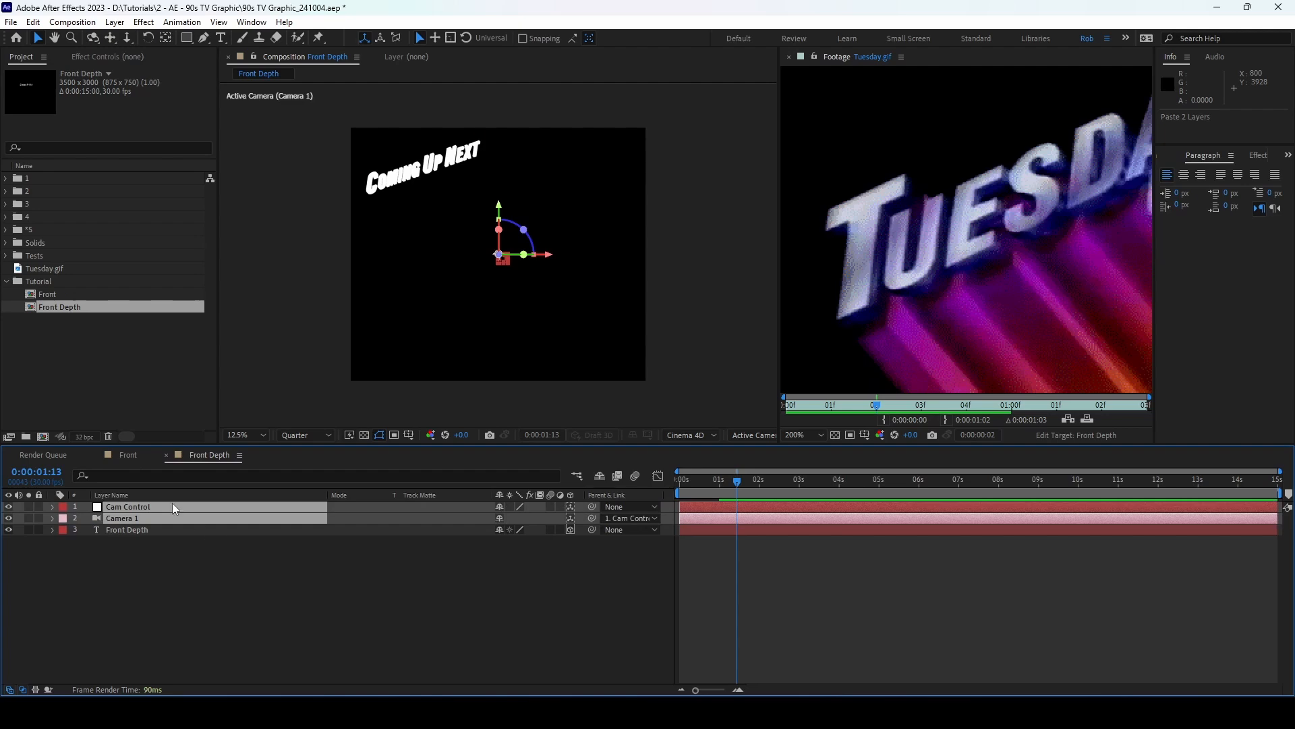
{"action": "left_click", "coordinate": [117, 454]}
Step: Precompose the Back layer into a Back composition and delete it from Front
{"action": "left_click", "coordinate": [124, 541]}
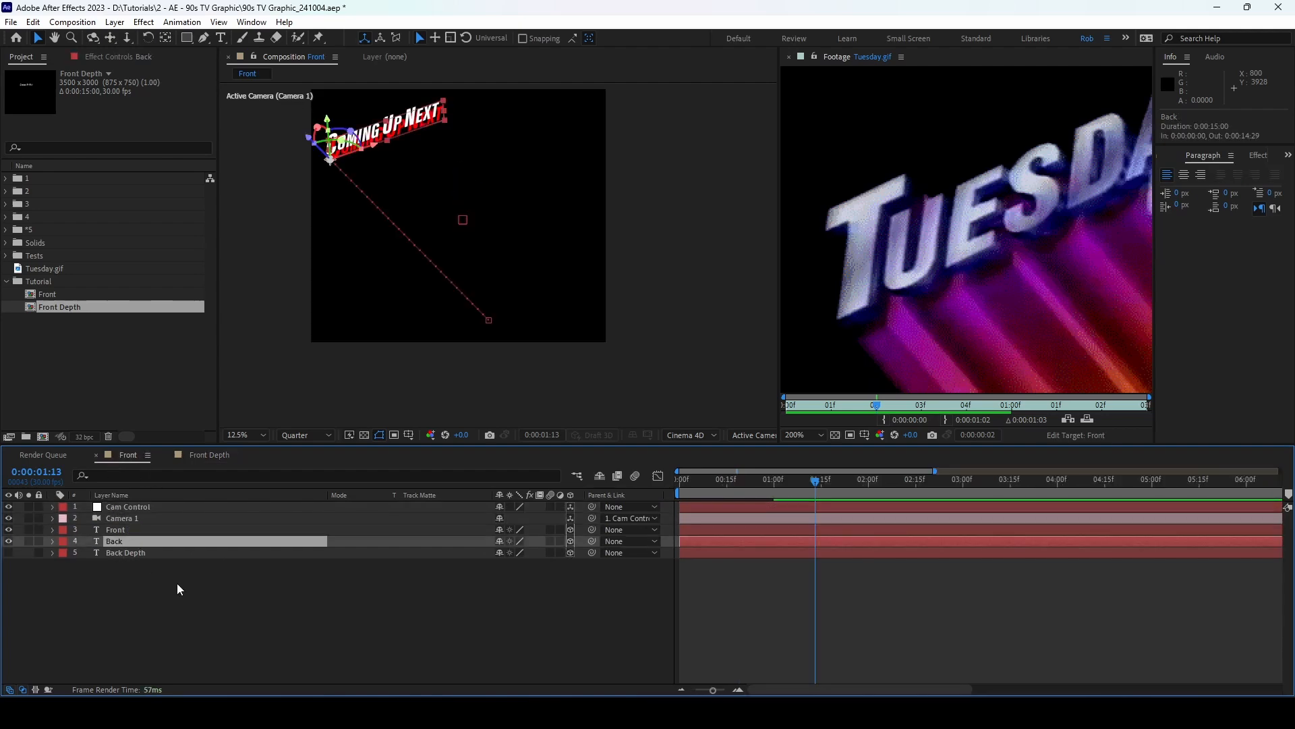
{"action": "key", "text": "ctrl+shift+c"}
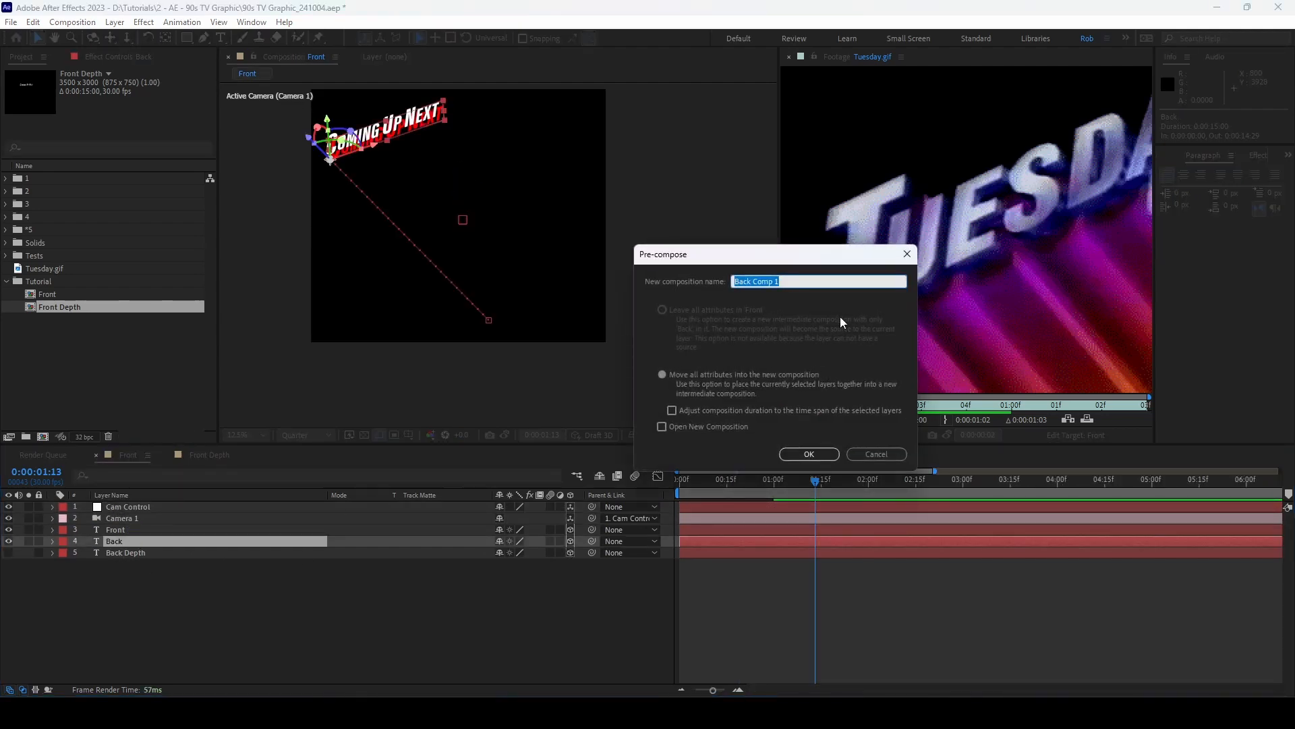
{"action": "type", "text": "Back"}
{"action": "left_click", "coordinate": [809, 453]}
{"action": "double_click", "coordinate": [126, 541]}
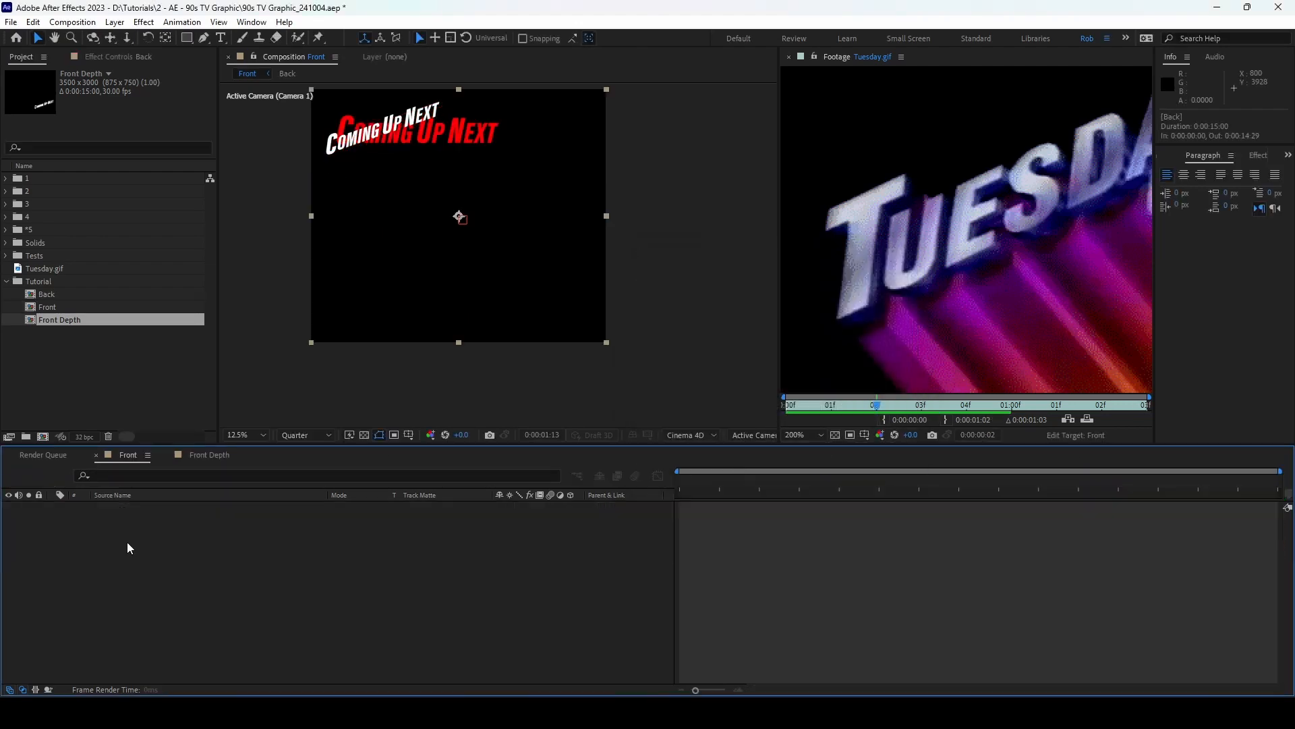
{"action": "left_click", "coordinate": [116, 458]}
{"action": "key", "text": "Delete"}
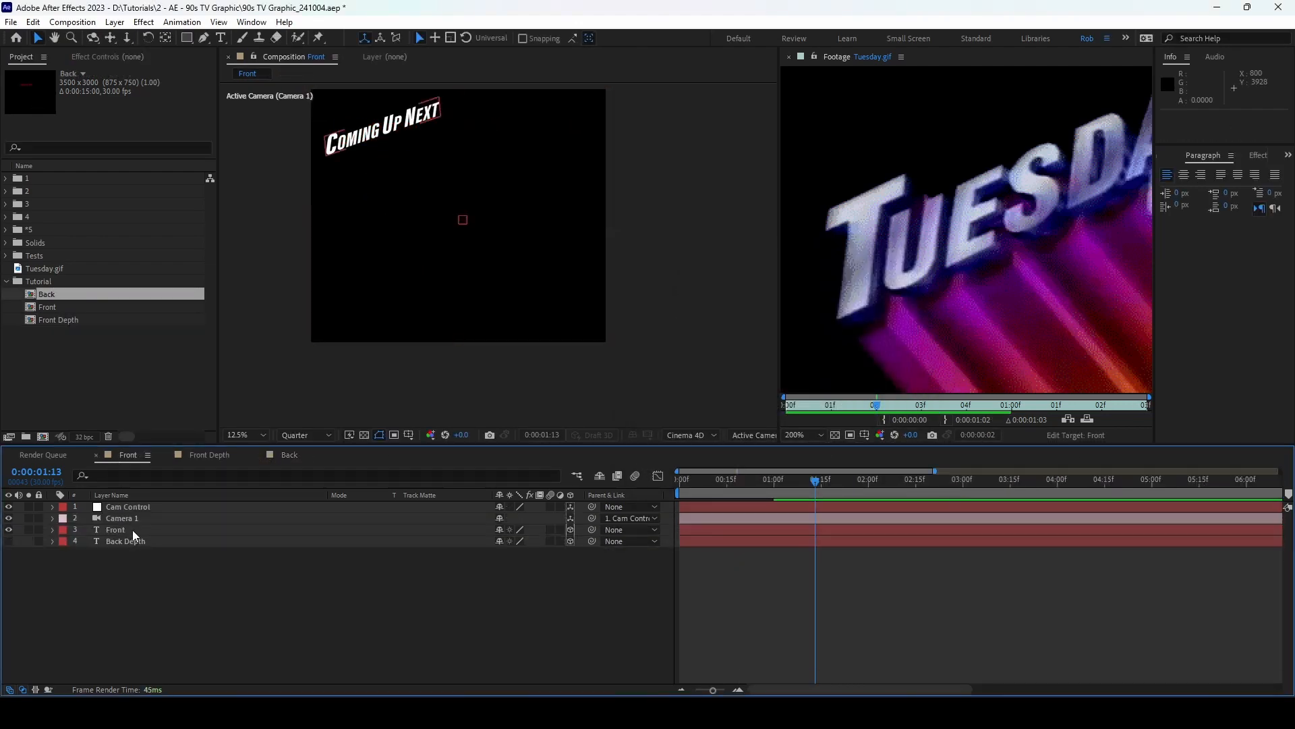
Step: Copy Cam Control and Camera 1 into the Back composition
{"action": "left_click", "coordinate": [136, 507]}
{"action": "left_click", "coordinate": [137, 518], "text": "shift"}
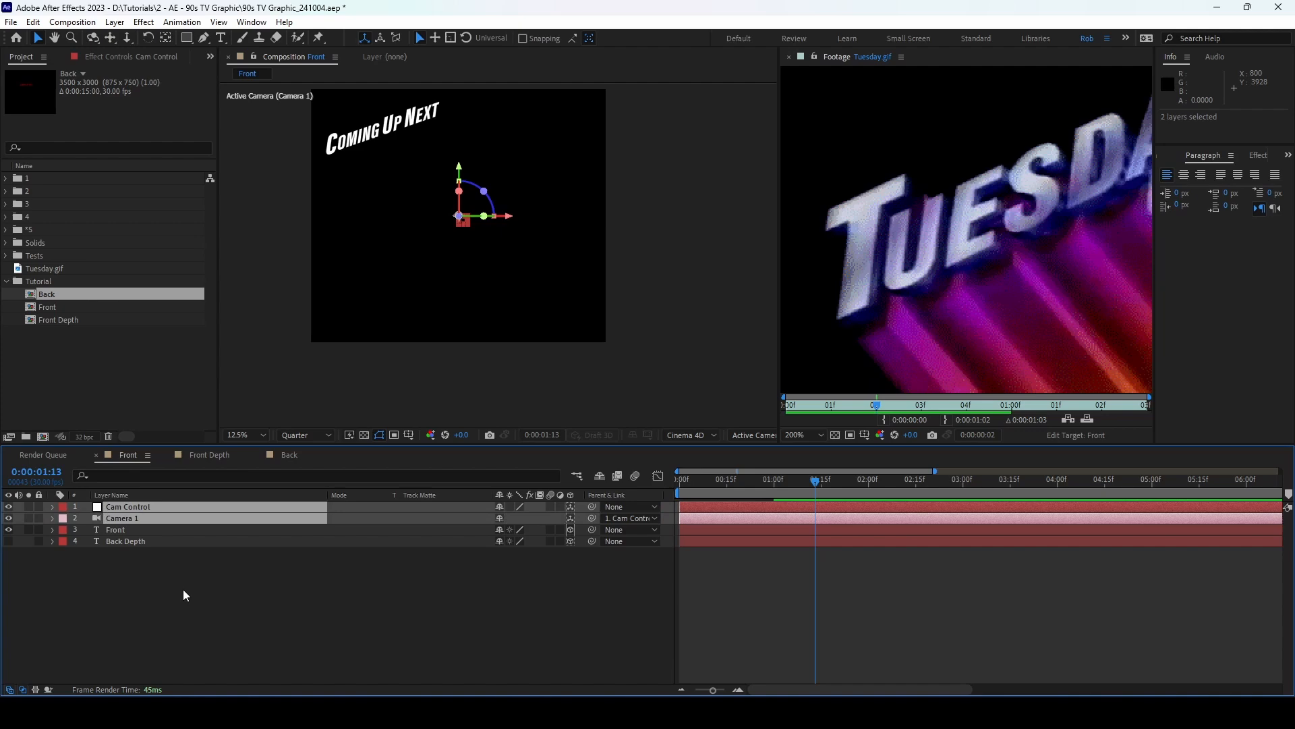
{"action": "key", "text": "ctrl+c"}
{"action": "left_click", "coordinate": [287, 455]}
{"action": "key", "text": "ctrl+v"}
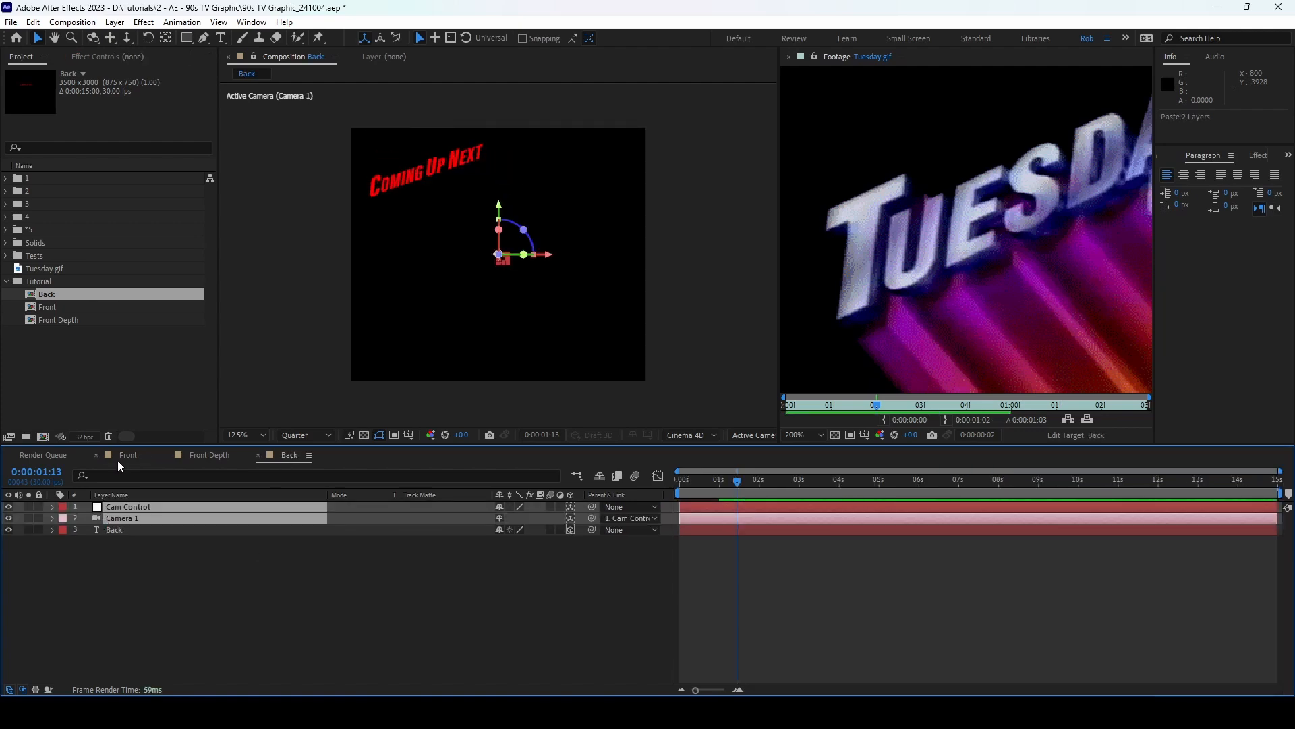
{"action": "left_click", "coordinate": [122, 457]}
Step: Pre-compose the visible Back Depth layer into its own Back Depth composition and remove it from Front
{"action": "left_click", "coordinate": [139, 541]}
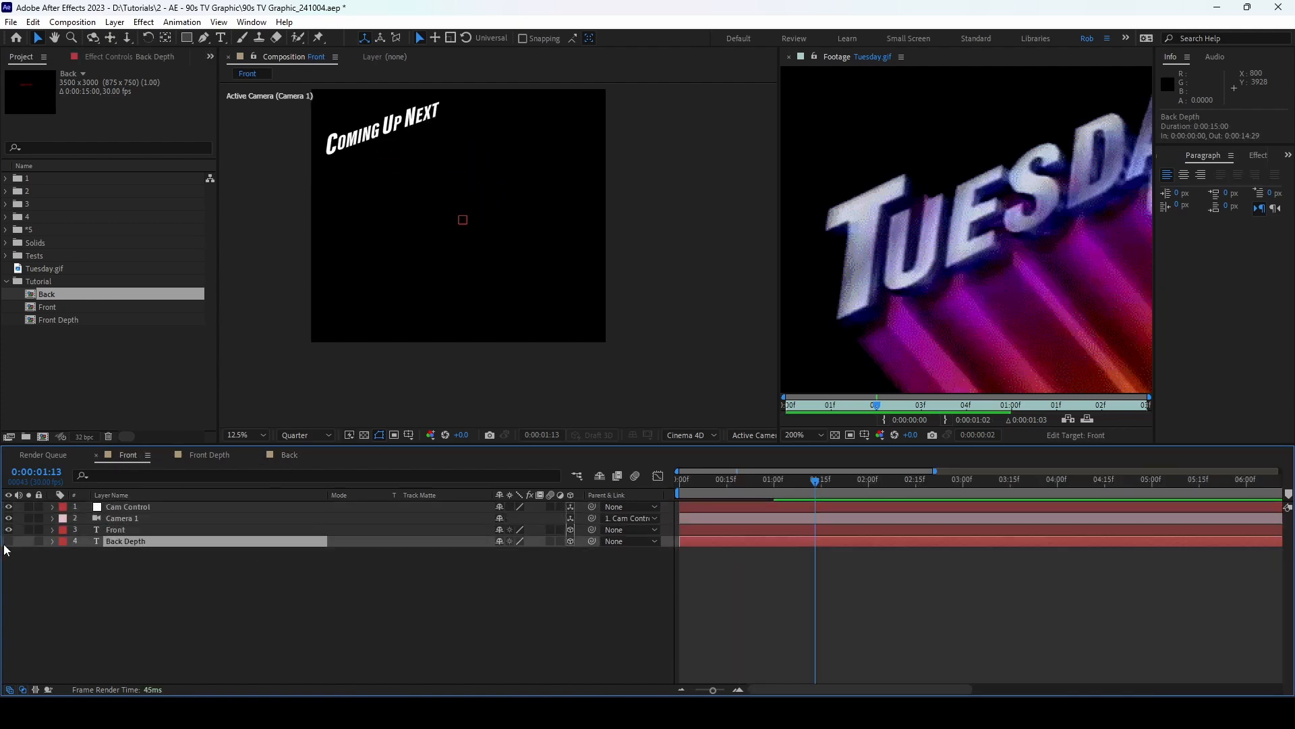
{"action": "left_click", "coordinate": [8, 541]}
{"action": "key", "text": "ctrl+shift+c"}
{"action": "type", "text": "Back Depth"}
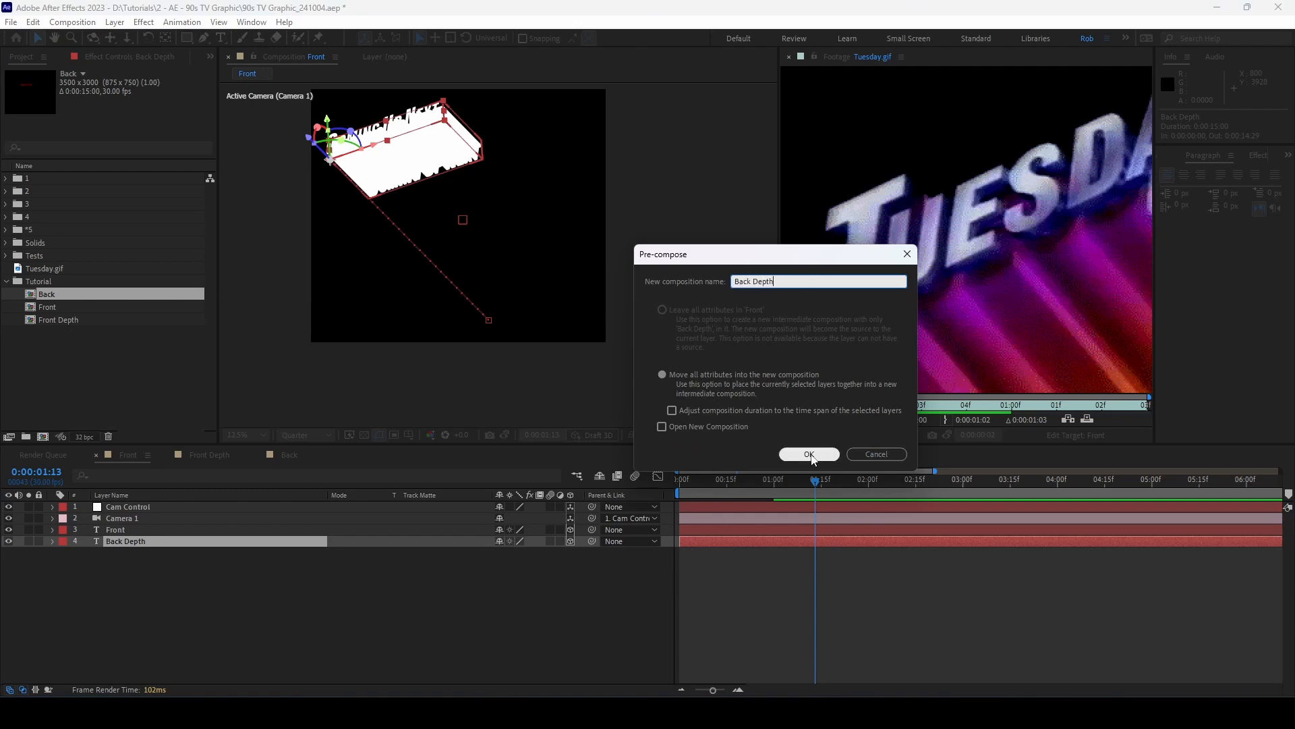
{"action": "left_click", "coordinate": [806, 454]}
{"action": "double_click", "coordinate": [164, 541]}
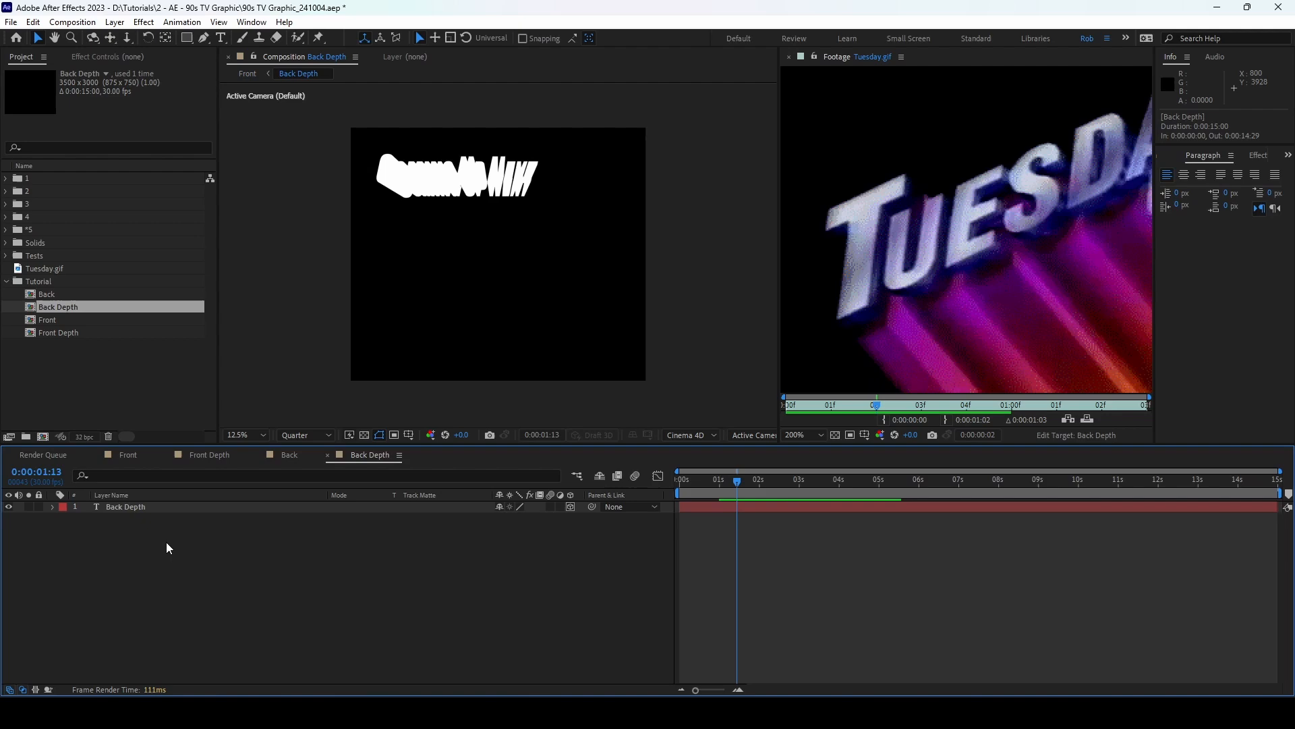
{"action": "left_click", "coordinate": [119, 454]}
{"action": "key", "text": "Delete"}
Step: Copy the Cam Control and Camera 1 layers from Front and paste them into Back Depth
{"action": "left_click", "coordinate": [143, 507]}
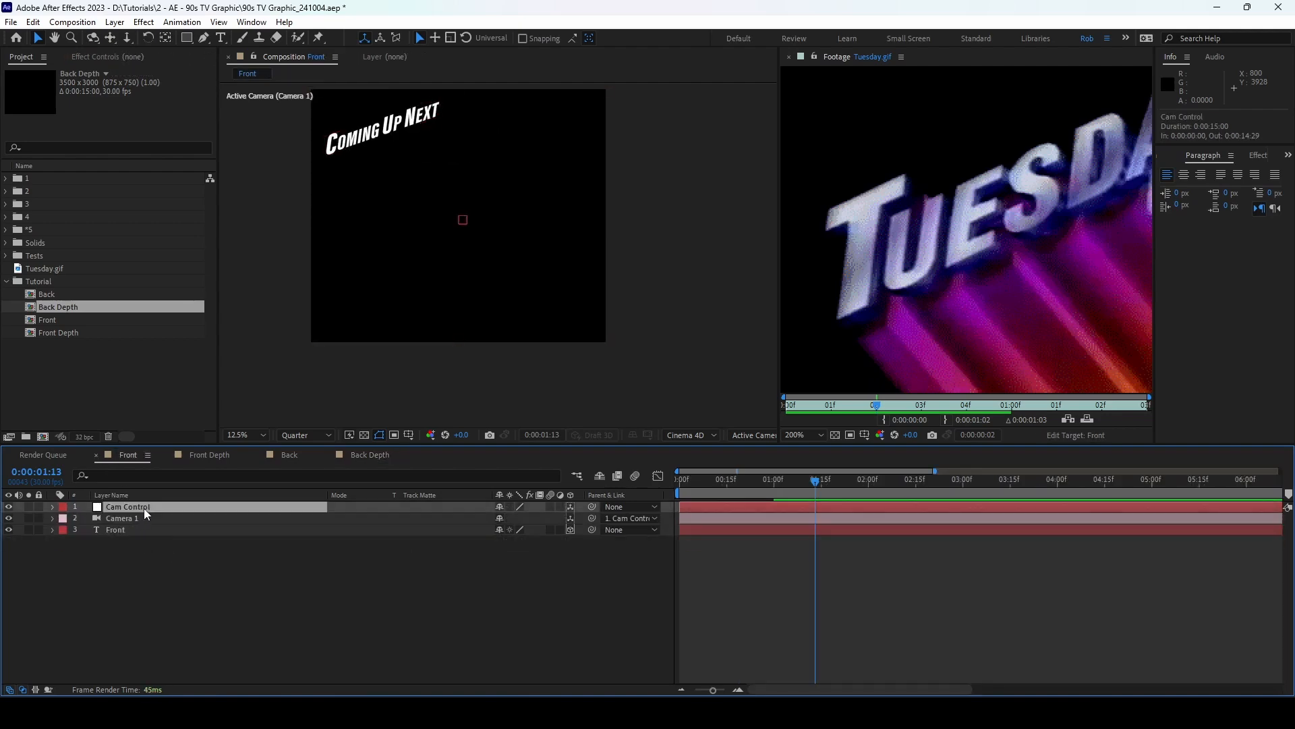
{"action": "left_click", "coordinate": [151, 519], "text": "shift"}
{"action": "key", "text": "ctrl+c"}
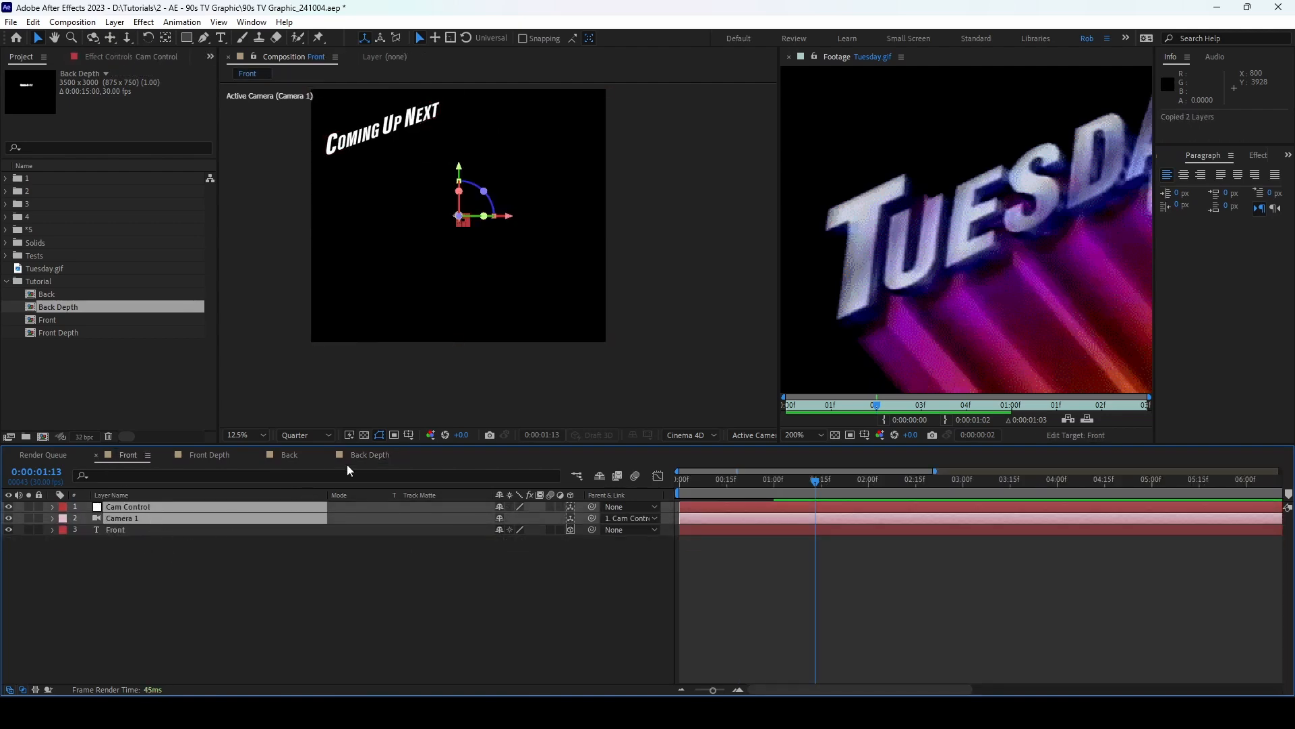
{"action": "left_click", "coordinate": [347, 456]}
{"action": "key", "text": "ctrl+v"}
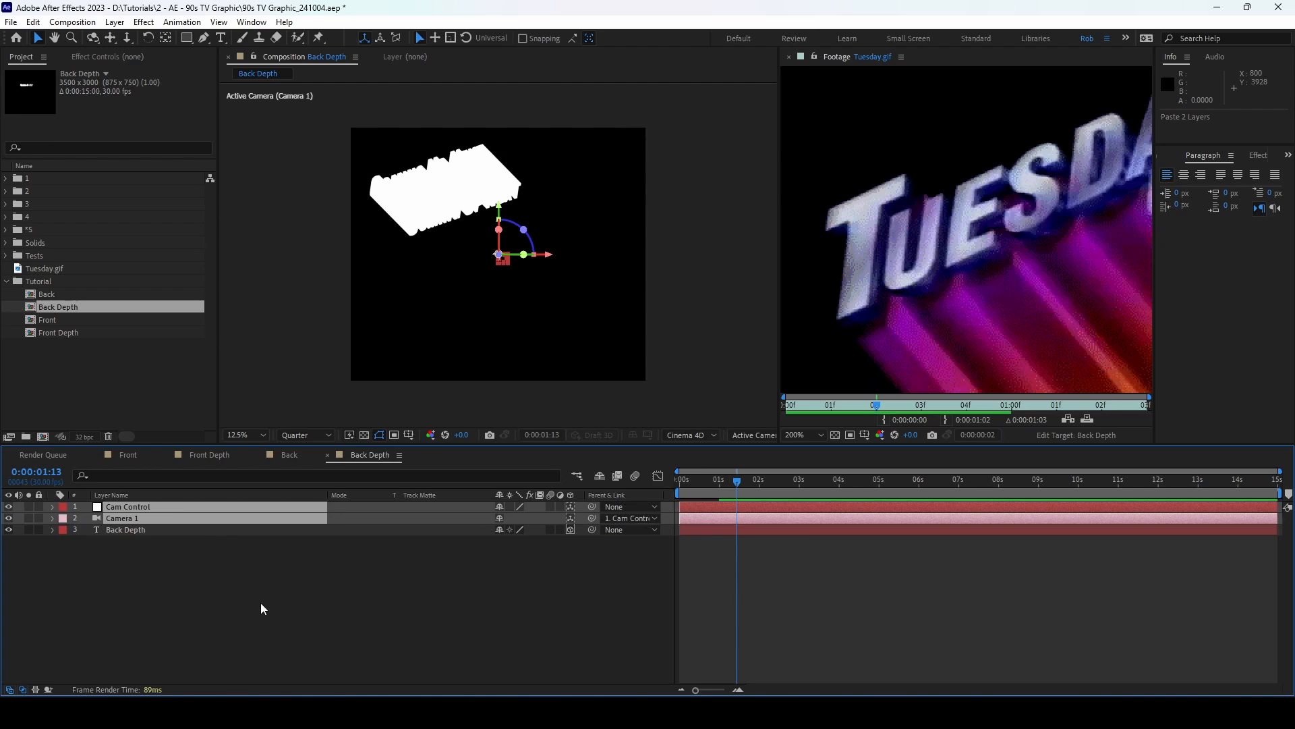
{"action": "left_click", "coordinate": [255, 601]}
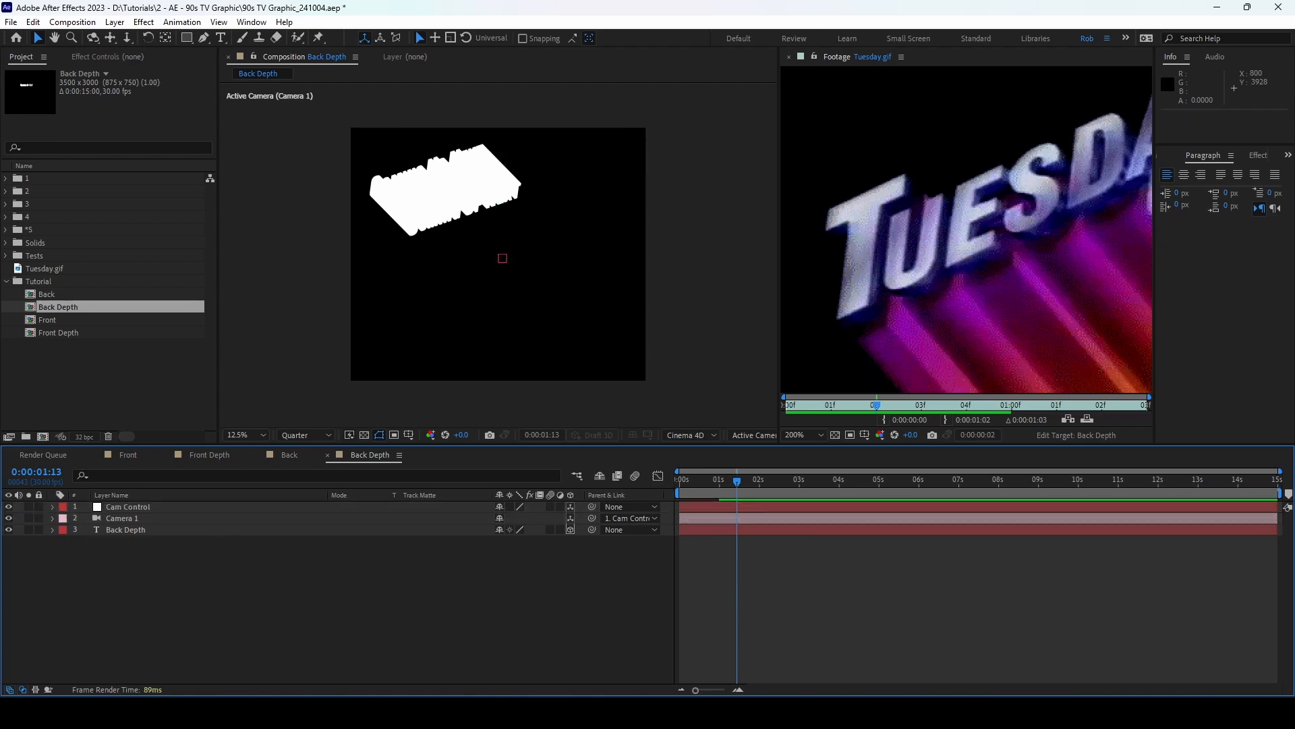
{"action": "left_click", "coordinate": [209, 454]}
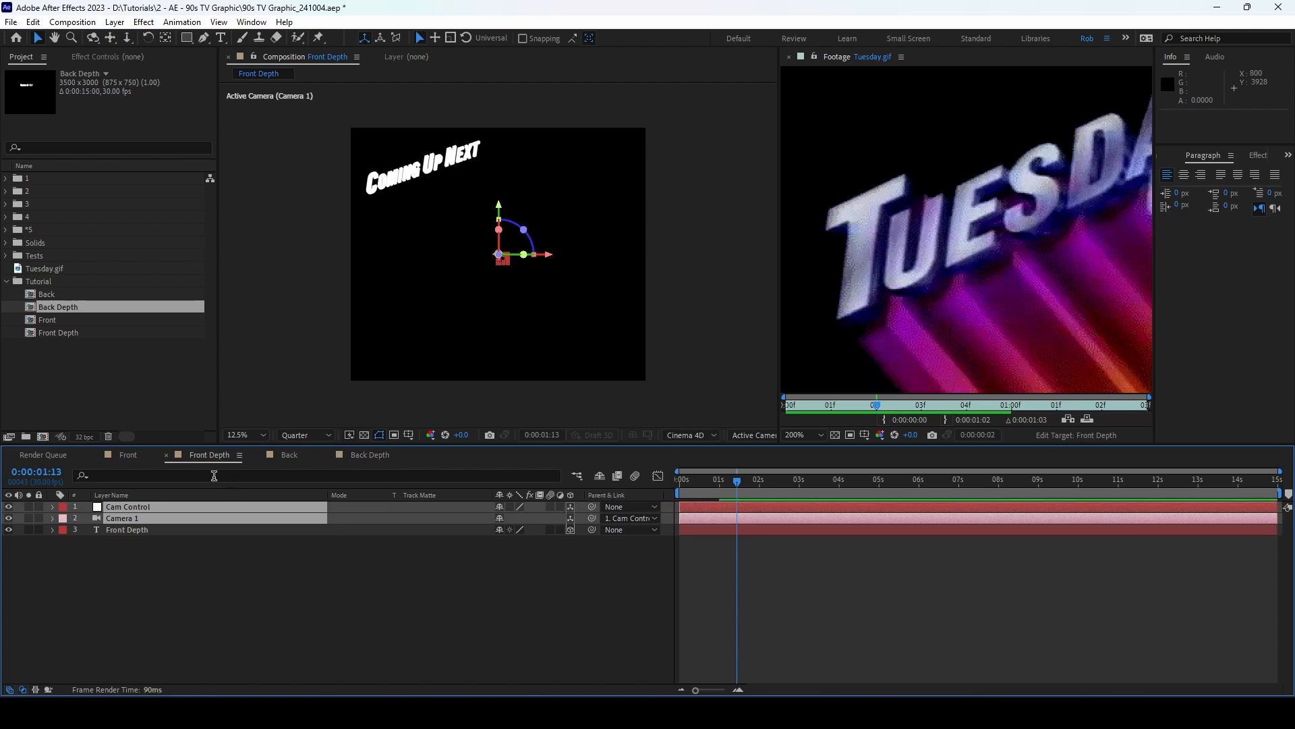
{"action": "left_click", "coordinate": [323, 560]}
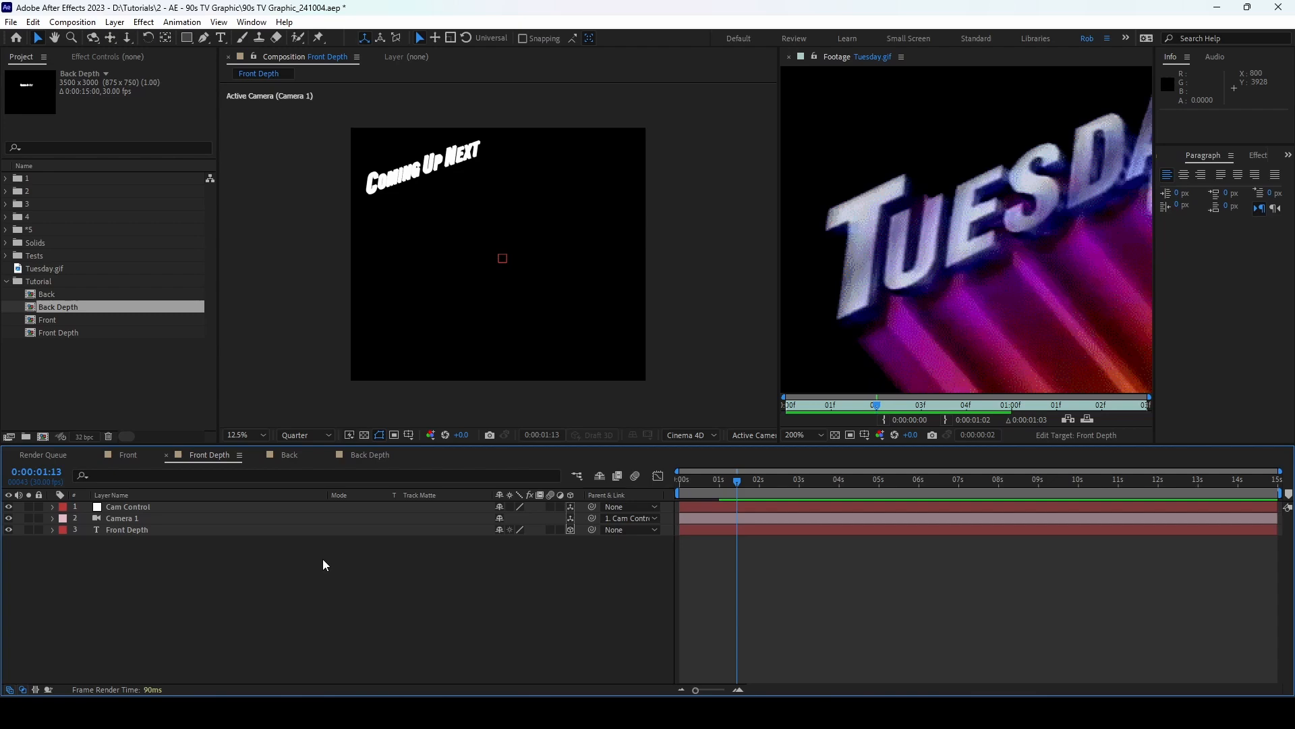
{"action": "left_click", "coordinate": [255, 531]}
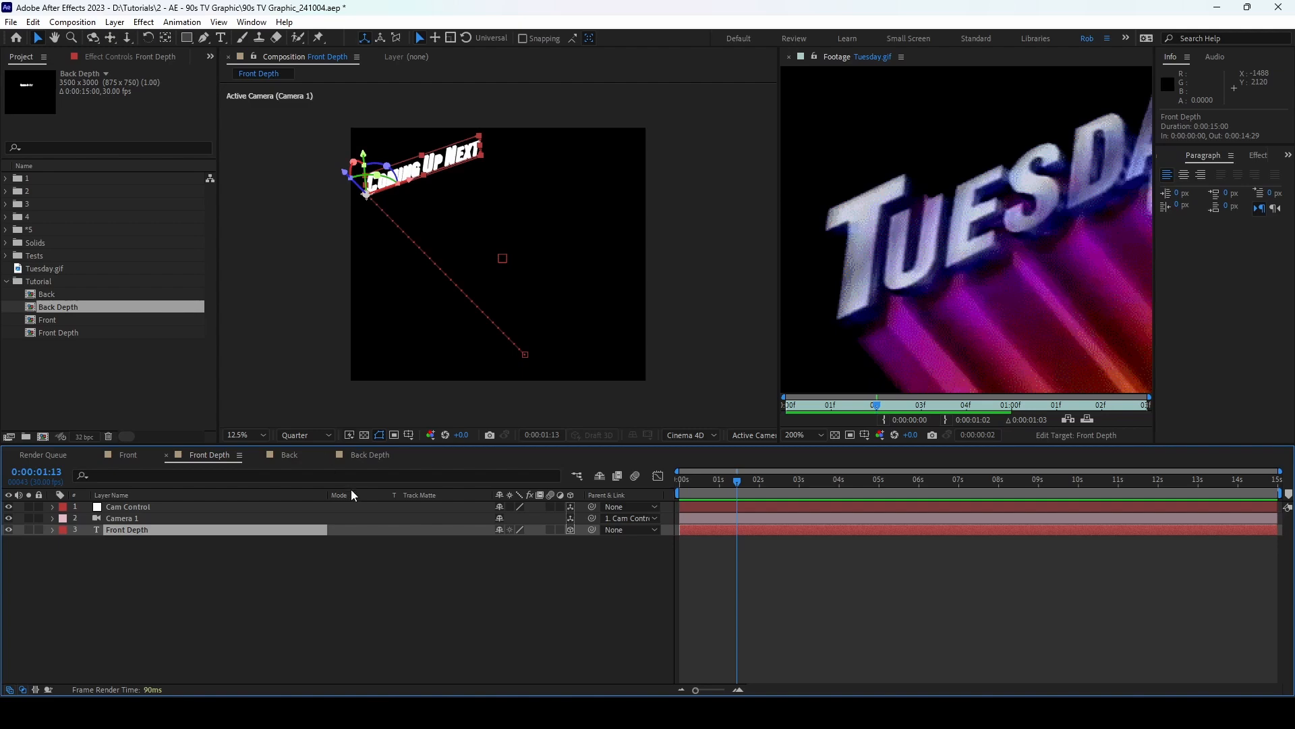
{"action": "left_click", "coordinate": [207, 586]}
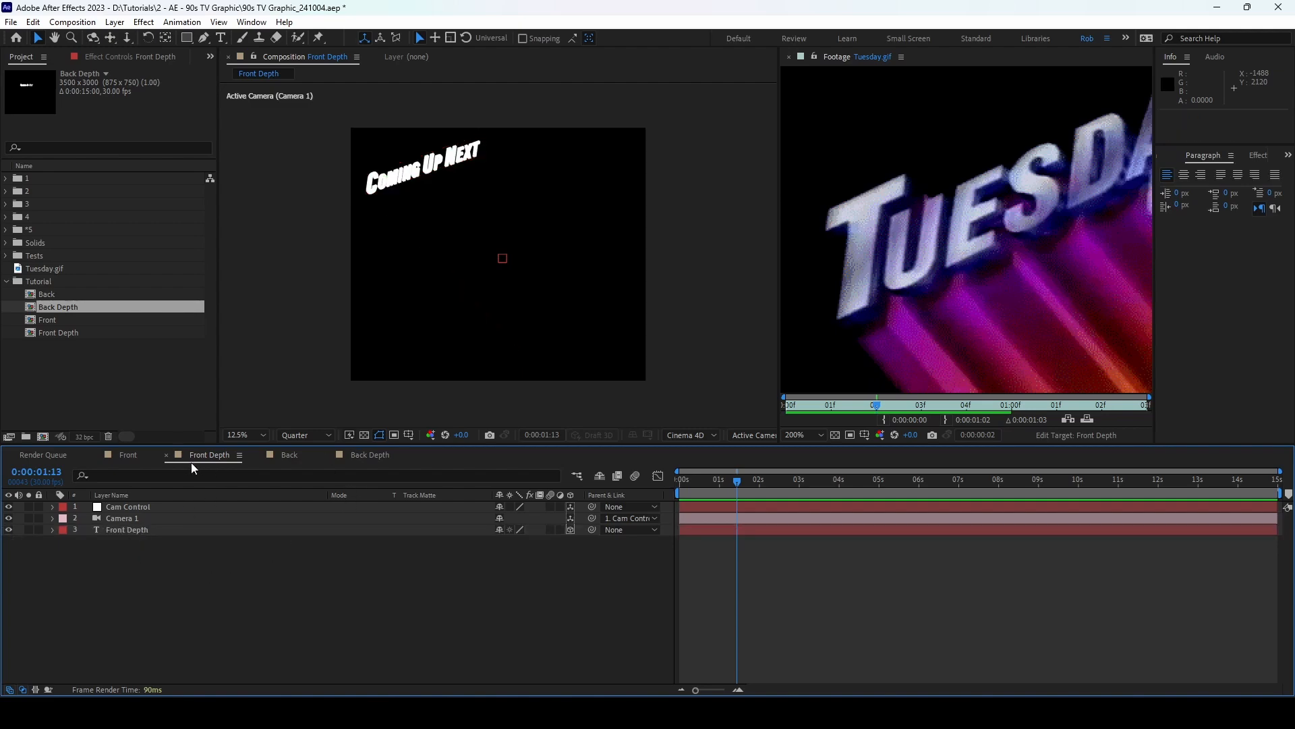
{"action": "left_click", "coordinate": [146, 530]}
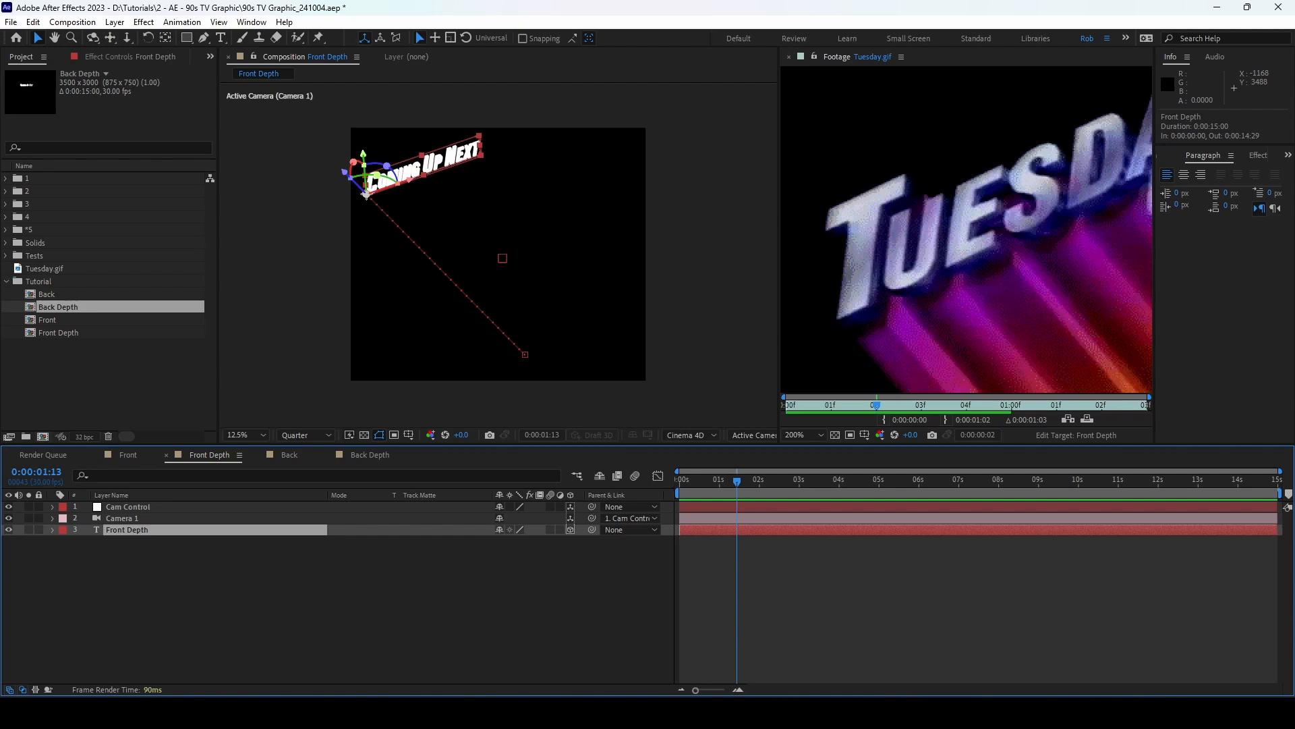
{"action": "left_click", "coordinate": [212, 585]}
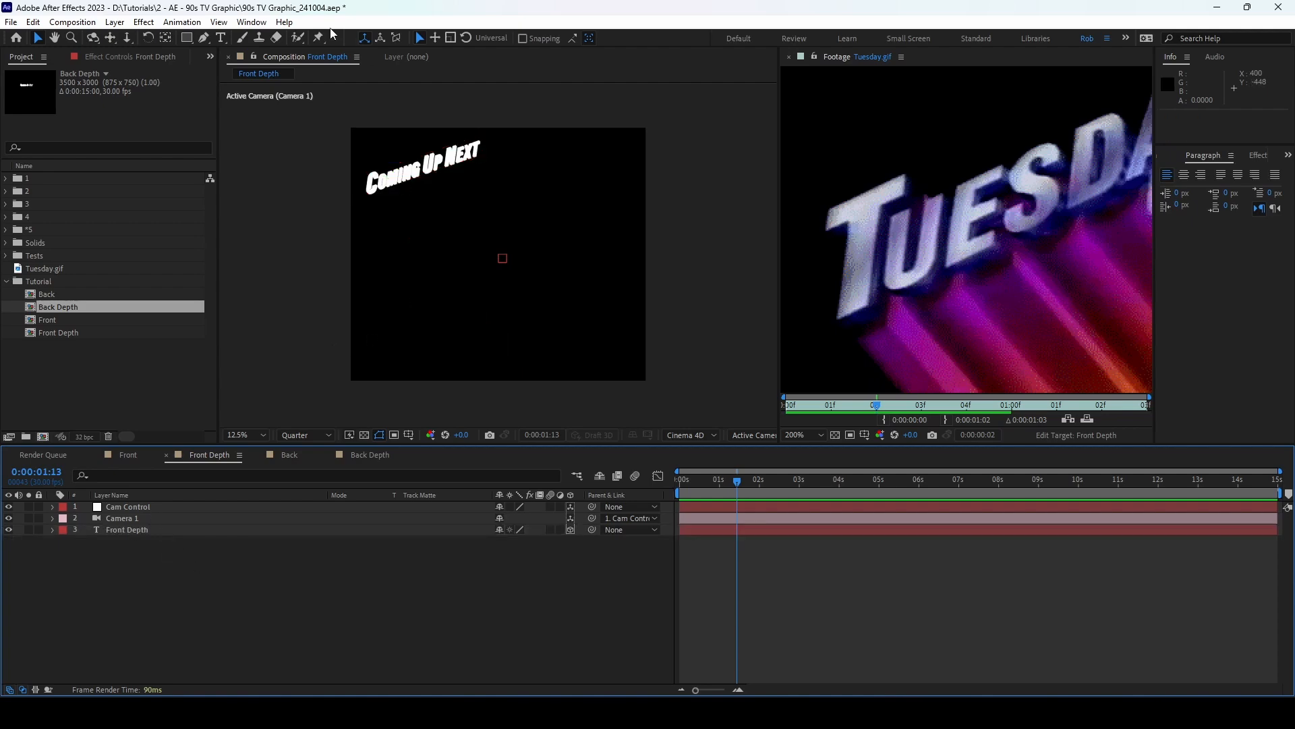
Step: Add a Point-type light, Point Light 1, to Front Depth at 455% intensity
{"action": "left_click", "coordinate": [114, 21]}
{"action": "mouse_move", "coordinate": [202, 38]}
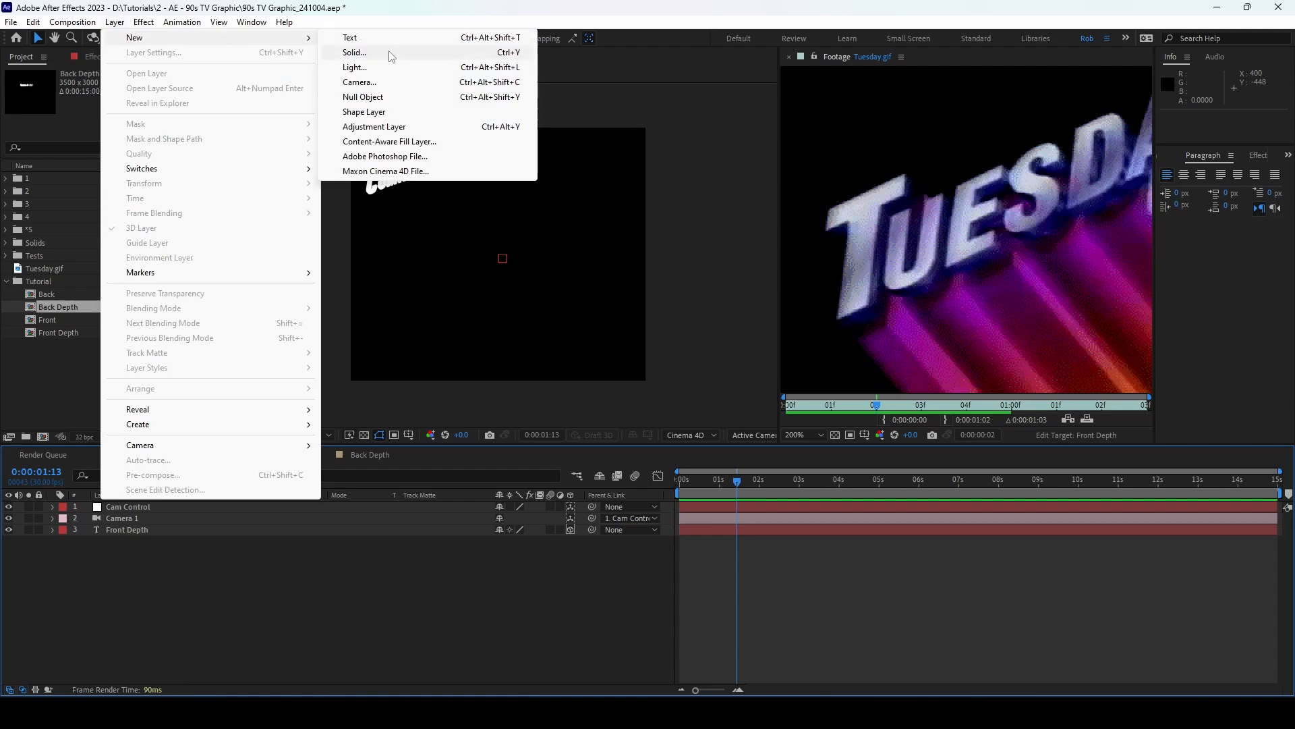
{"action": "left_click", "coordinate": [377, 67]}
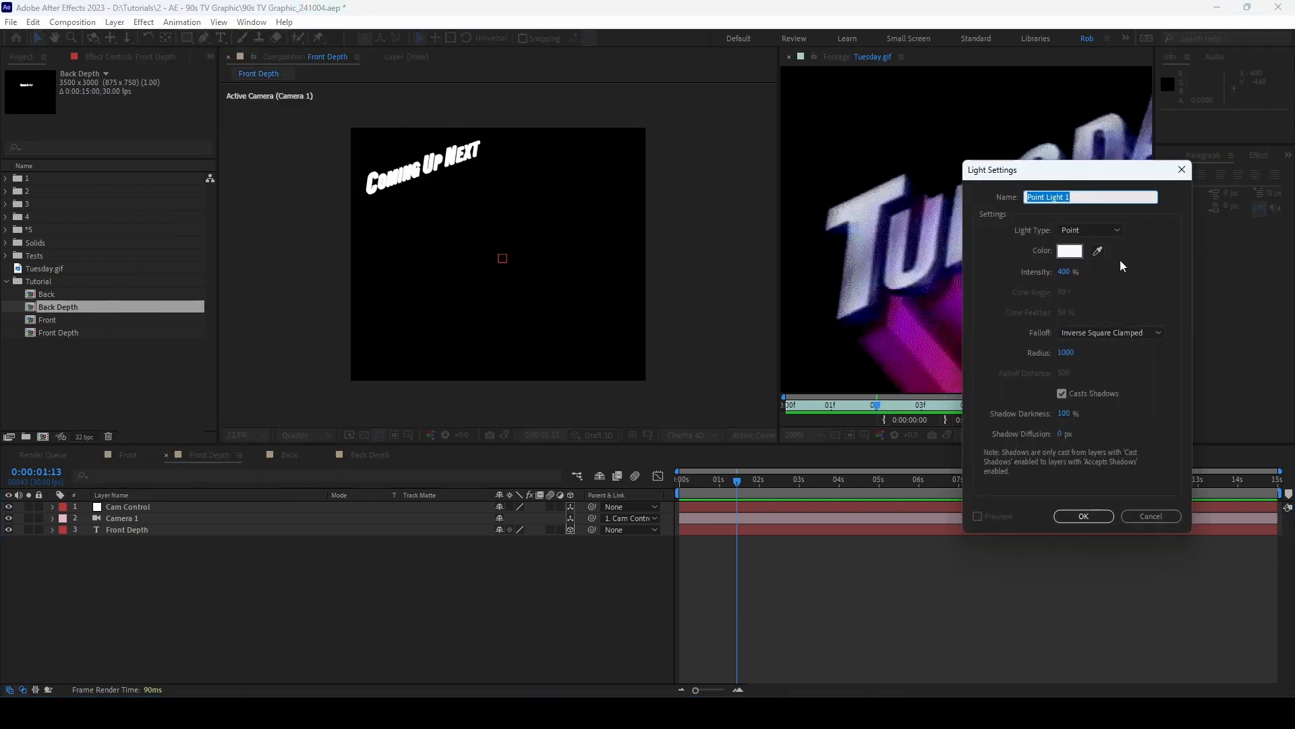
{"action": "left_click_drag", "start_coordinate": [1080, 180], "coordinate": [475, 204]}
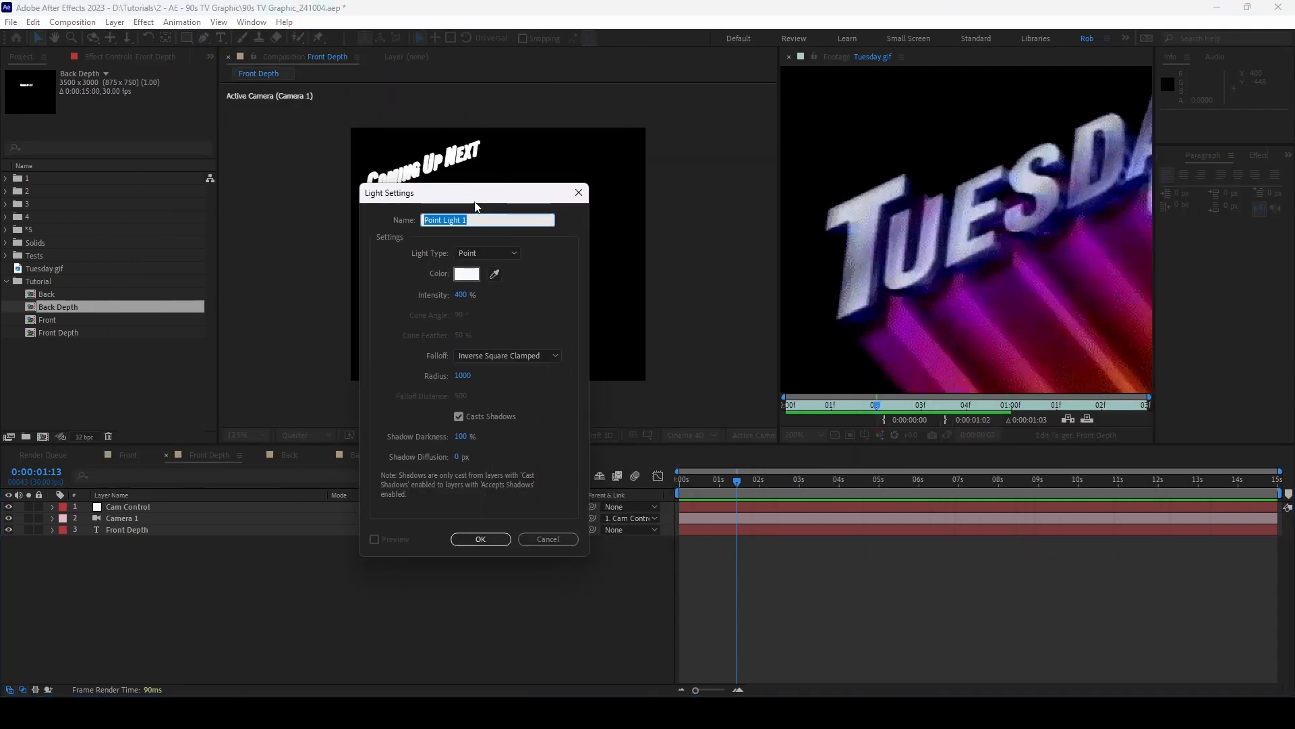
{"action": "left_click", "coordinate": [462, 295]}
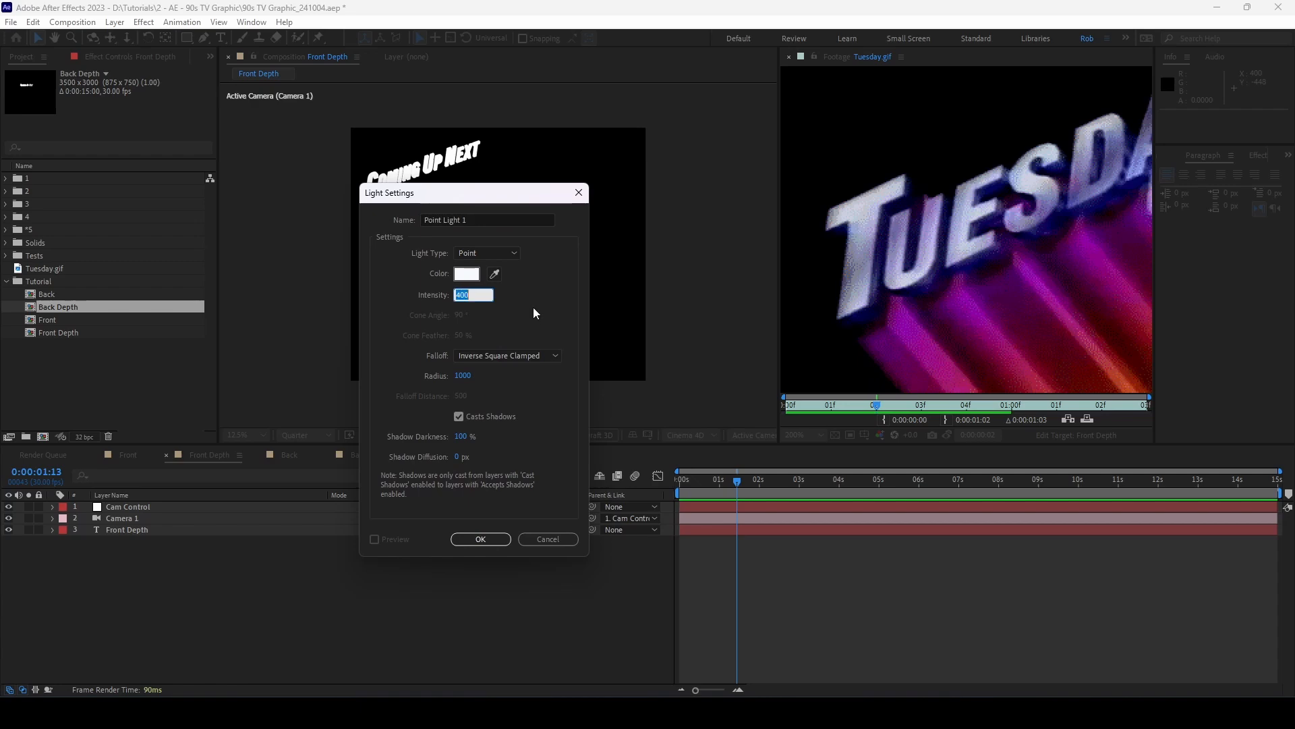
{"action": "type", "text": "455"}
{"action": "key", "text": "Return"}
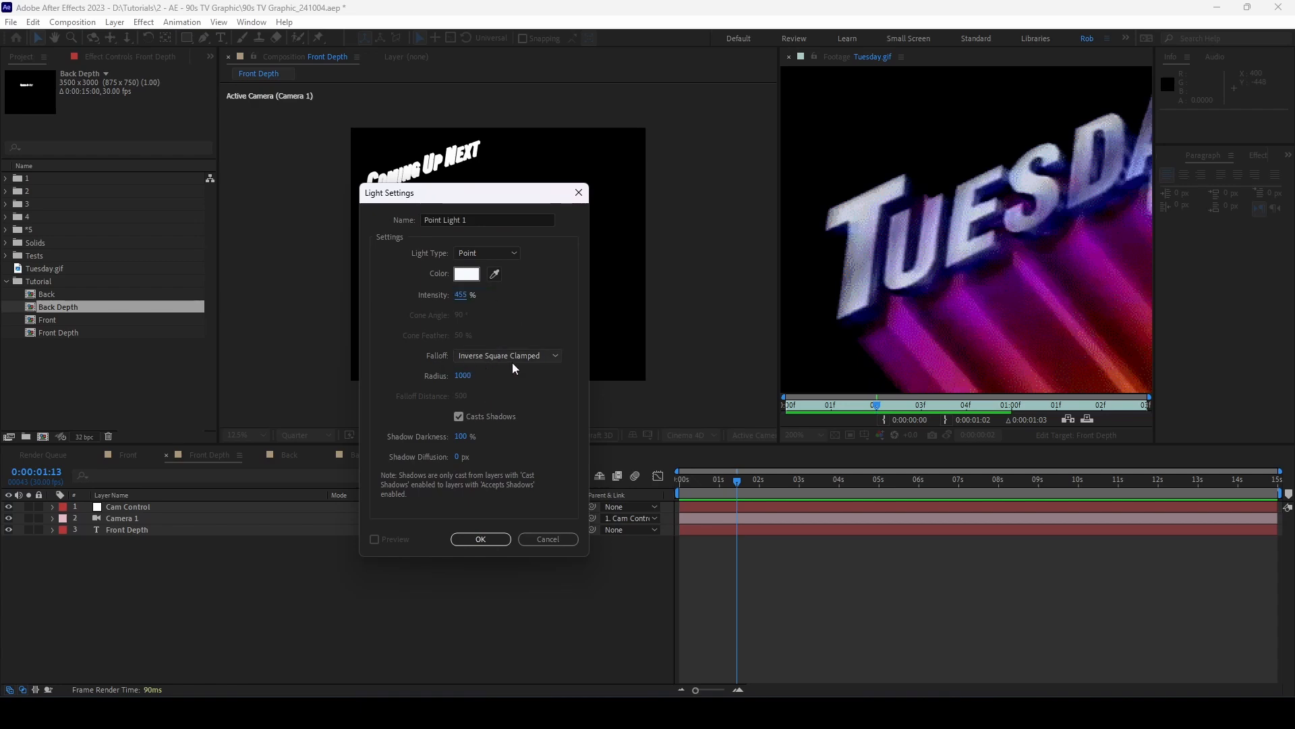
{"action": "left_click", "coordinate": [480, 539]}
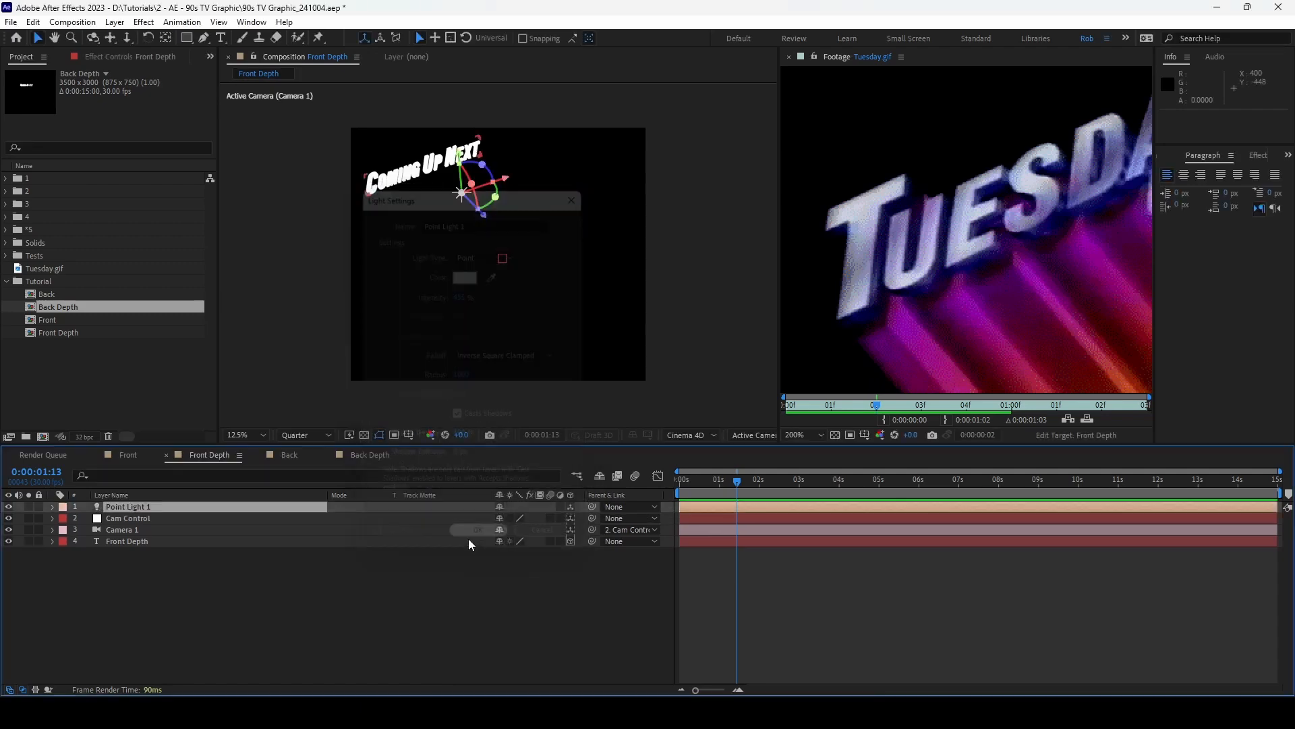
Step: Set Point Light 1's Position to 1106, 1767, -737
{"action": "key", "text": "period"}
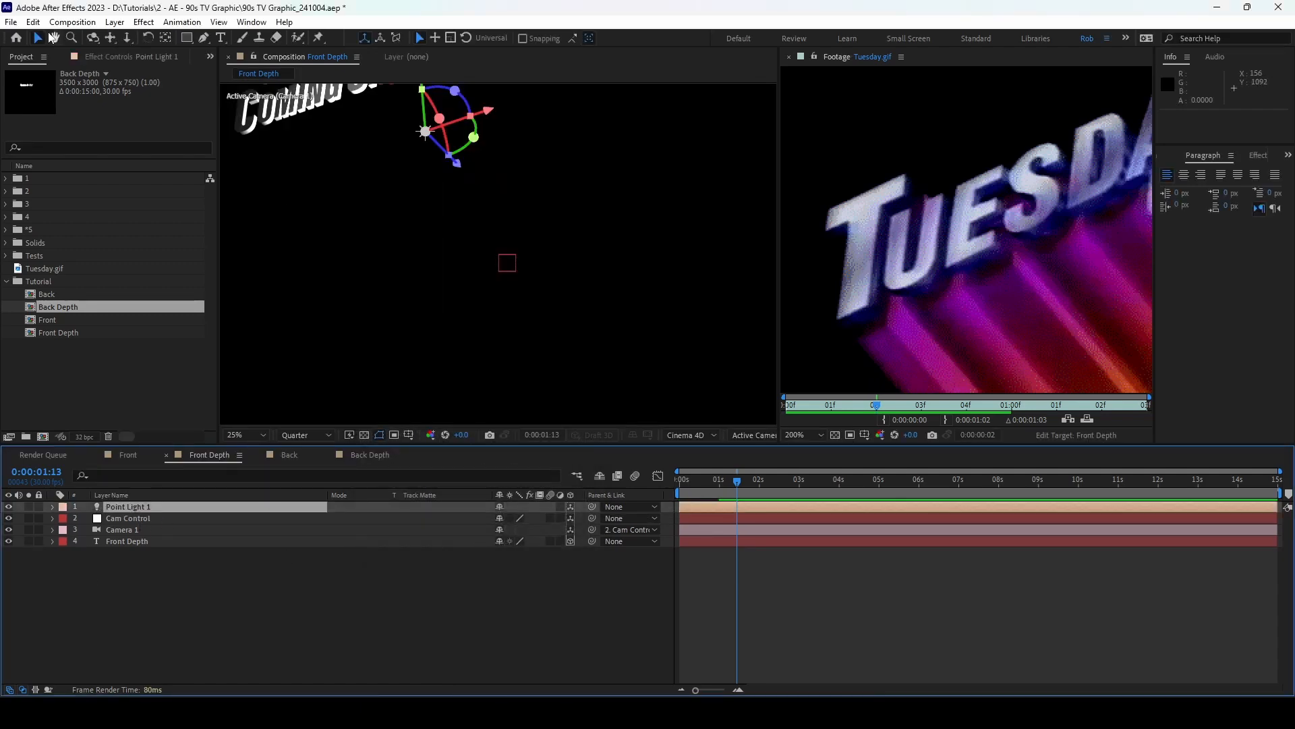
{"action": "left_click", "coordinate": [328, 615]}
{"action": "scroll", "coordinate": [440, 247], "scroll_direction": "up", "scroll_amount": 1}
{"action": "key", "text": "space"}
{"action": "left_click_drag", "start_coordinate": [386, 220], "coordinate": [597, 384]}
{"action": "left_click_drag", "start_coordinate": [376, 156], "coordinate": [474, 282]}
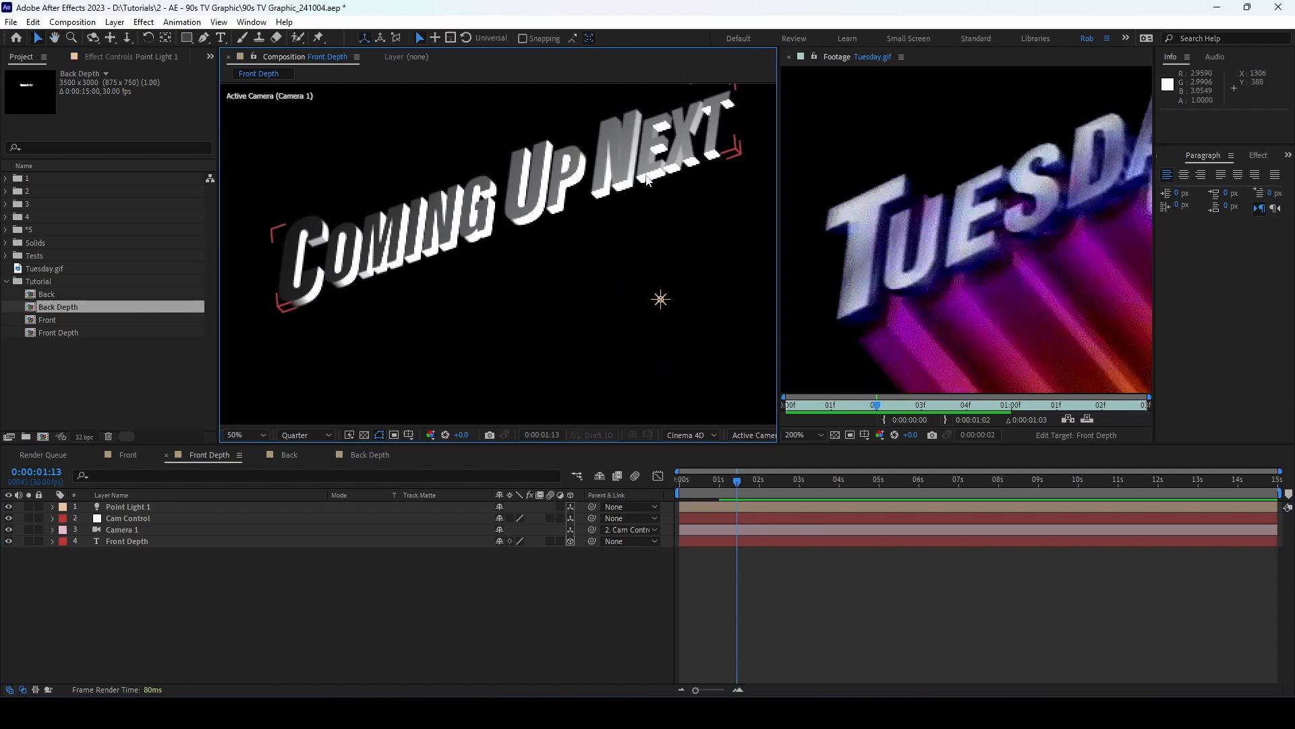
{"action": "left_click", "coordinate": [189, 507]}
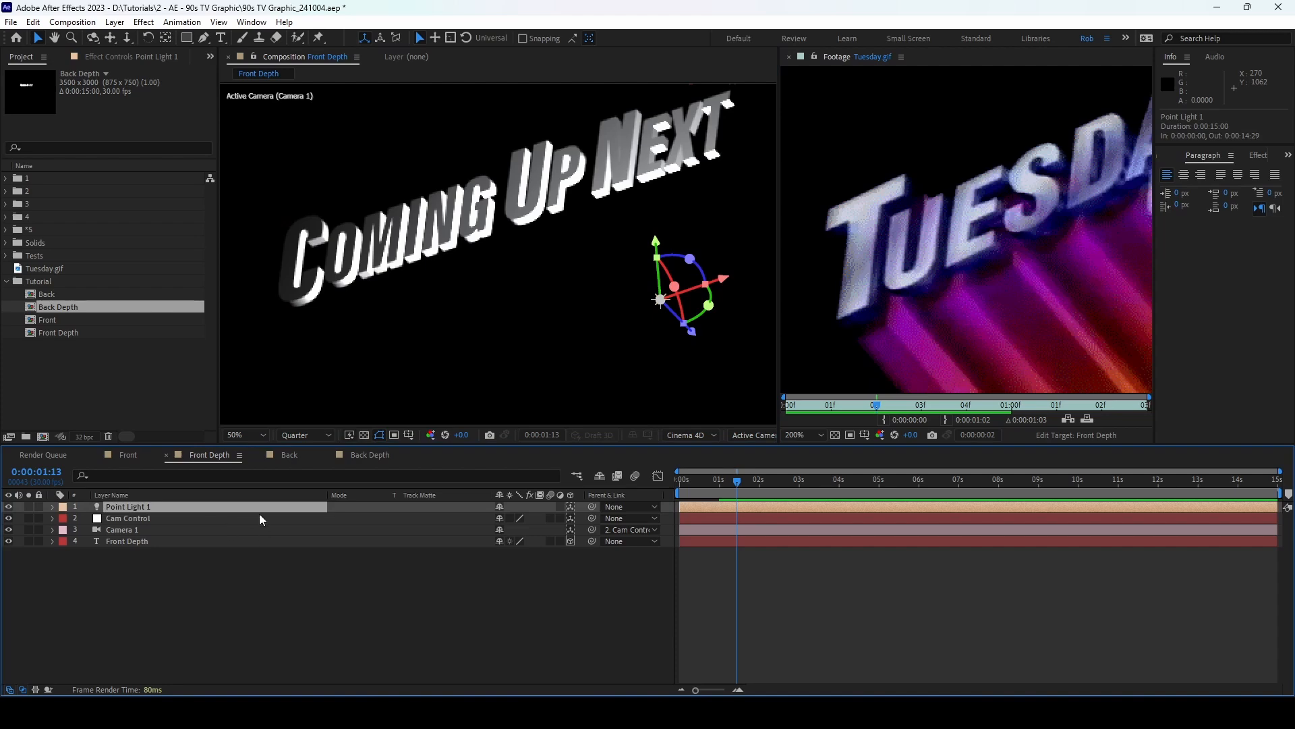
{"action": "key", "text": "p"}
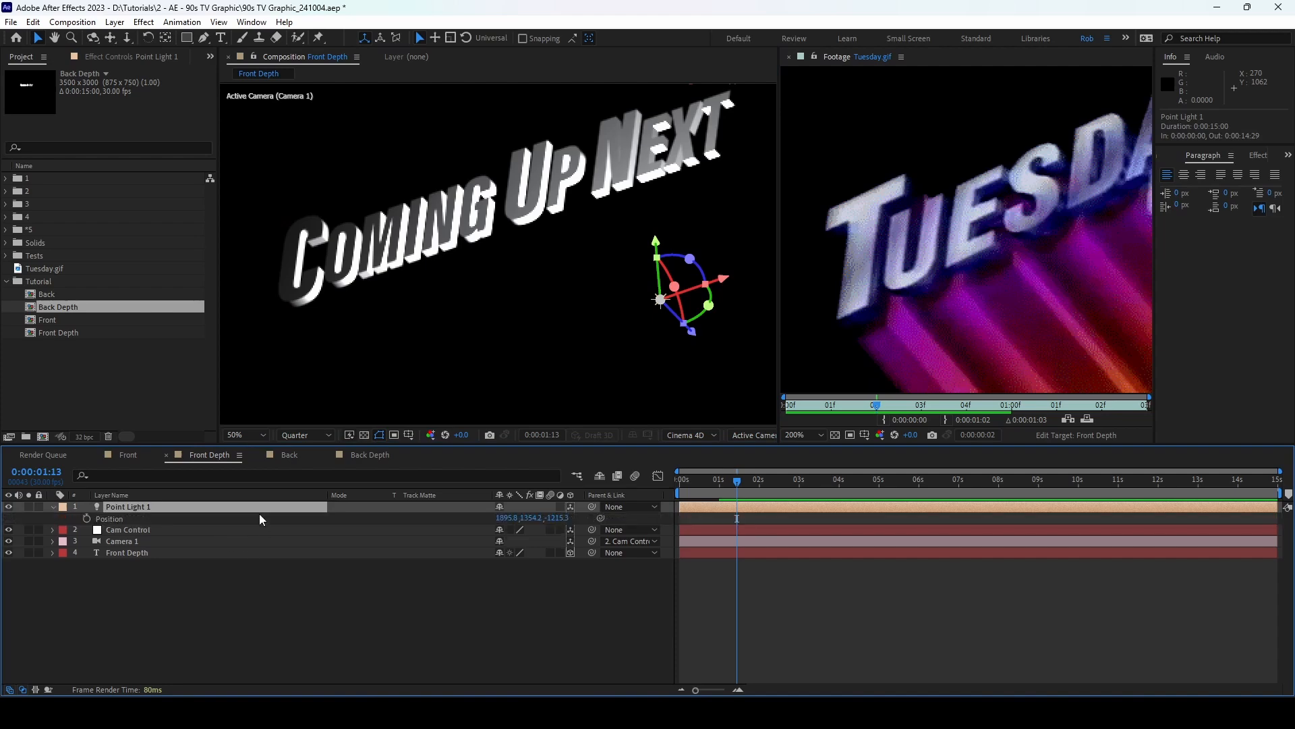
{"action": "left_click", "coordinate": [503, 518]}
{"action": "type", "text": "1106"}
{"action": "left_click", "coordinate": [550, 518]}
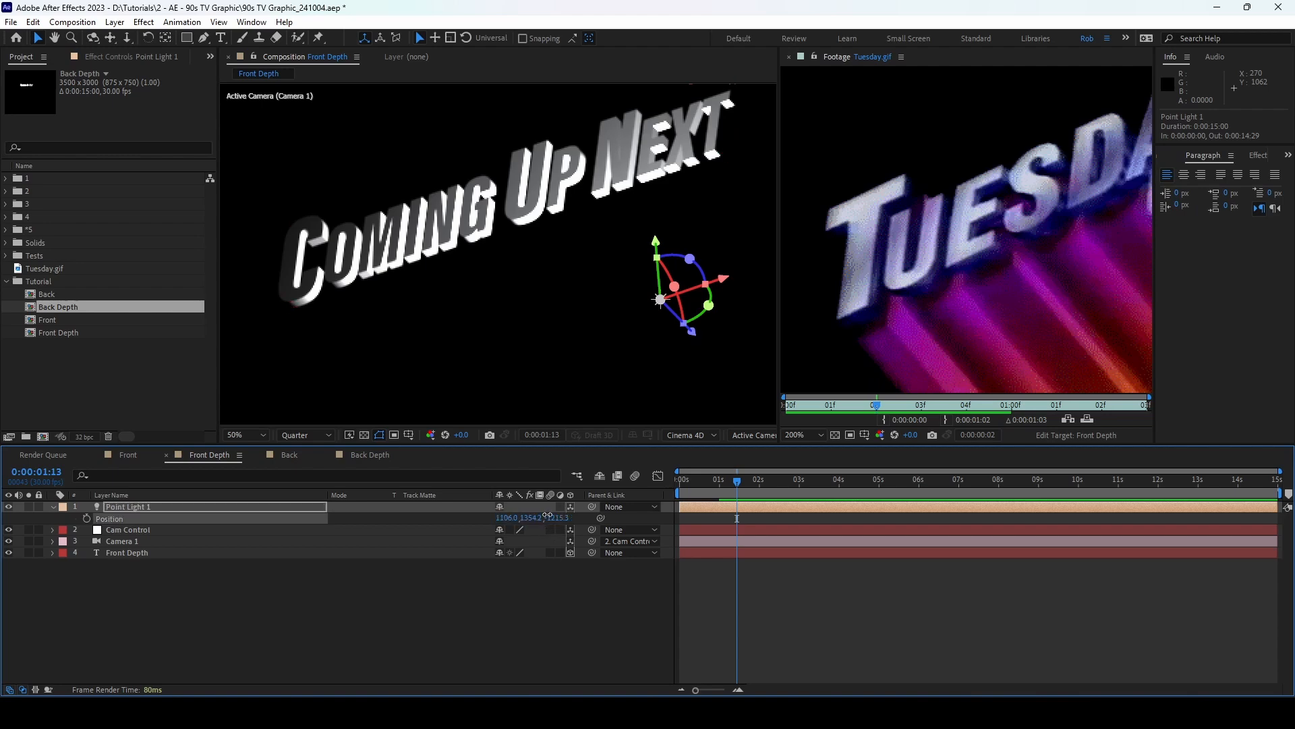
{"action": "left_click", "coordinate": [528, 520]}
{"action": "type", "text": "1"}
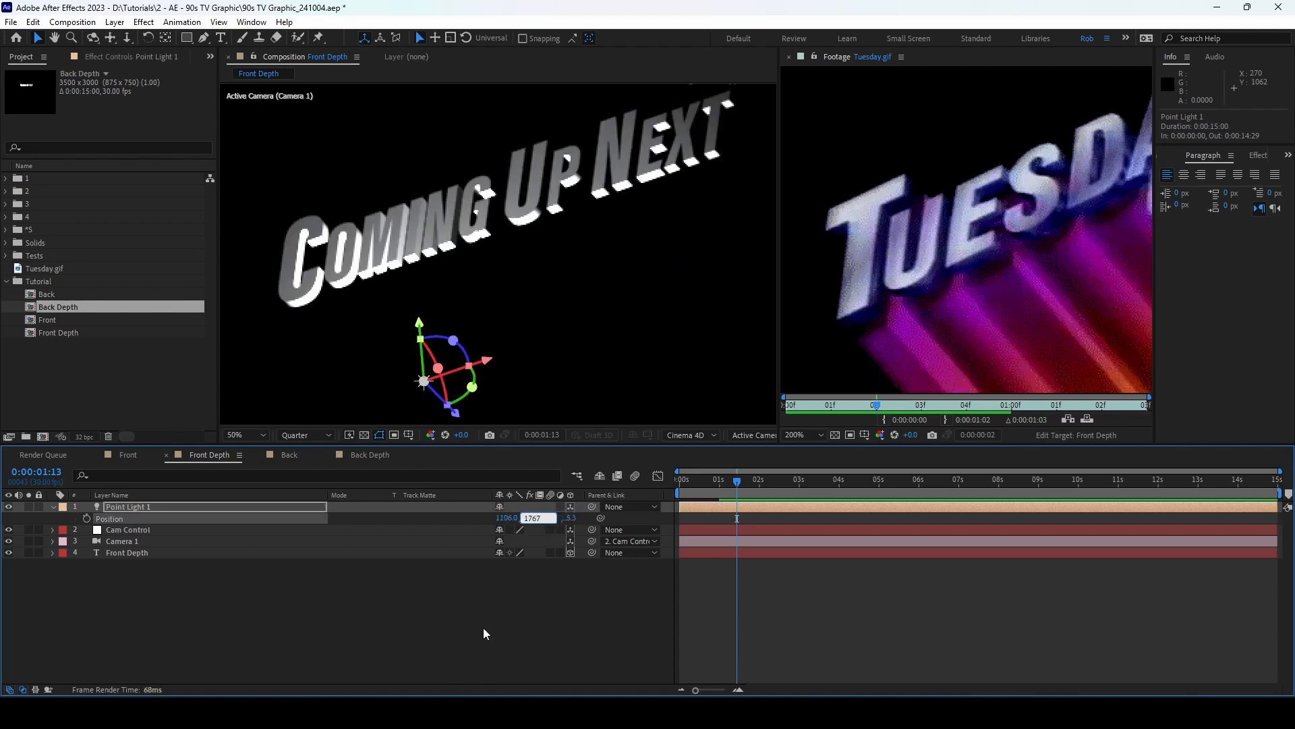
{"action": "type", "text": "767"}
{"action": "key", "text": "Return"}
{"action": "left_click", "coordinate": [560, 518]}
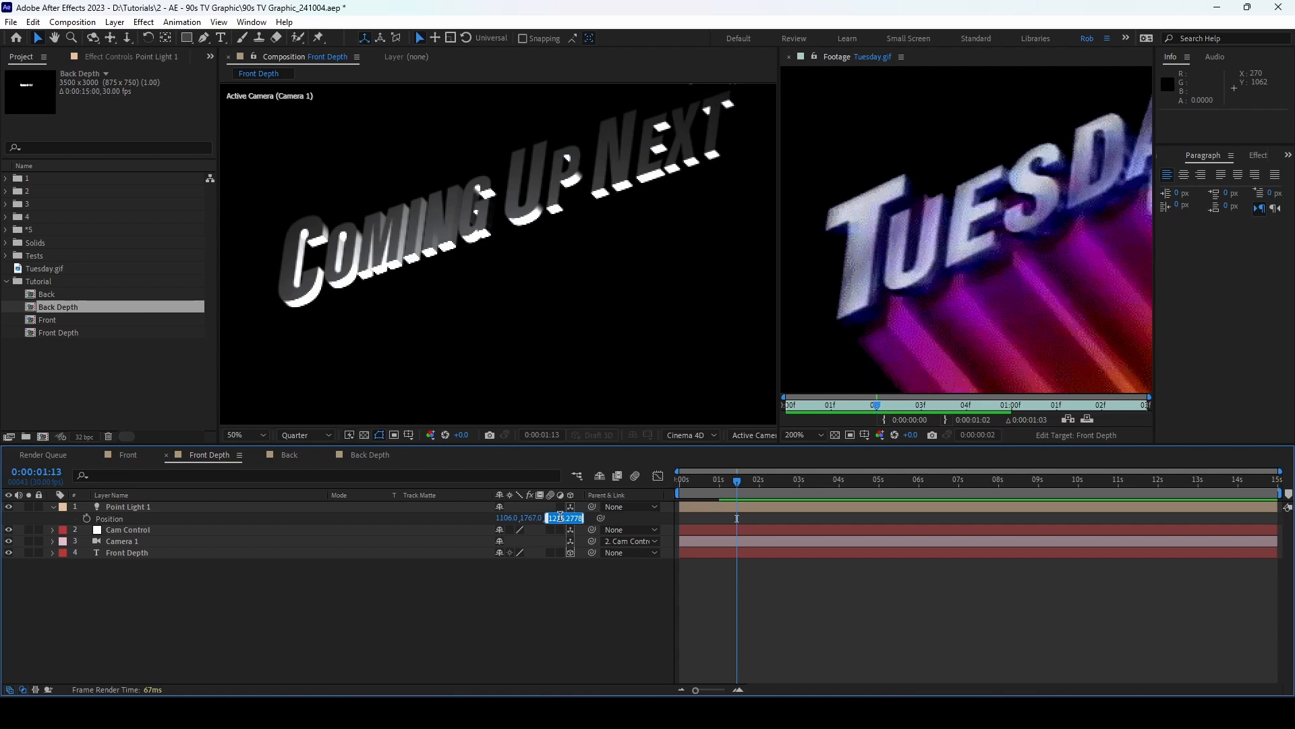
{"action": "type", "text": "-737"}
{"action": "key", "text": "Return"}
Step: Refine Point Light 1 along Y, X and Z to 819.5, 1245.3, -1253.0 to light the text
{"action": "scroll", "coordinate": [515, 250], "scroll_direction": "down", "scroll_amount": 2}
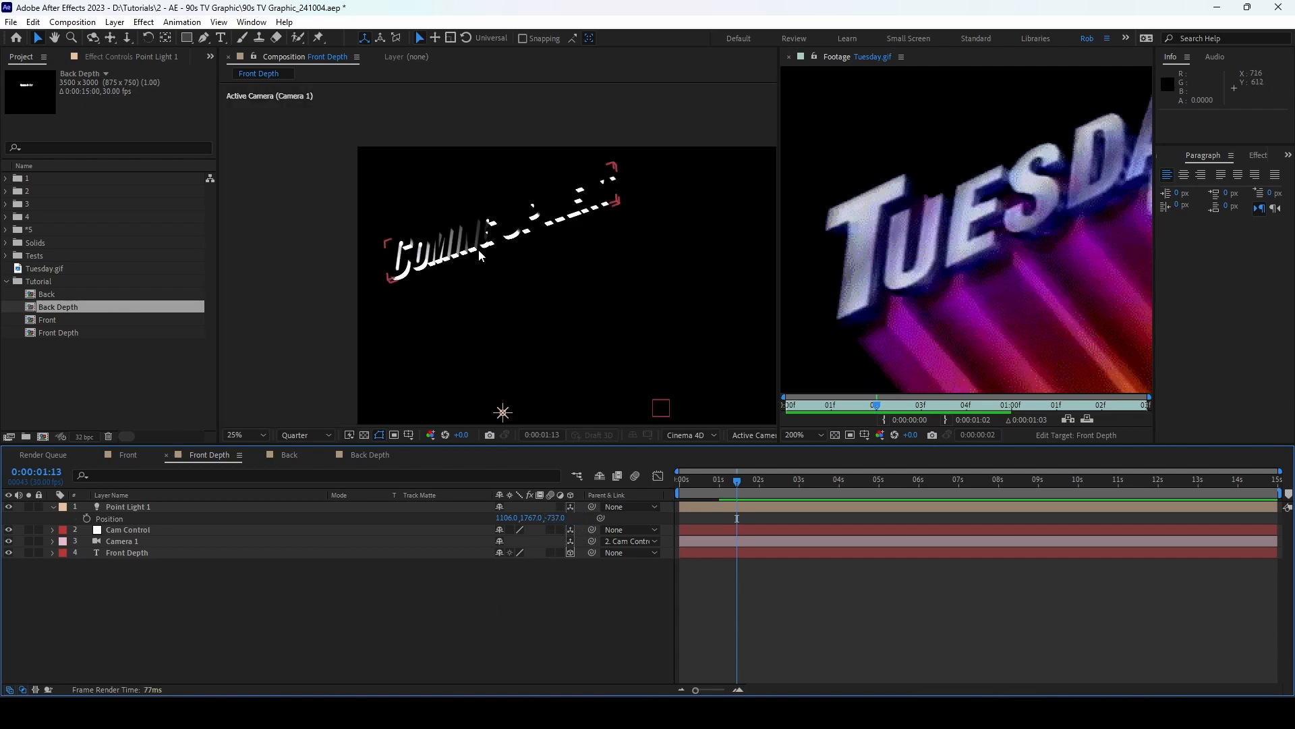
{"action": "left_click", "coordinate": [503, 415]}
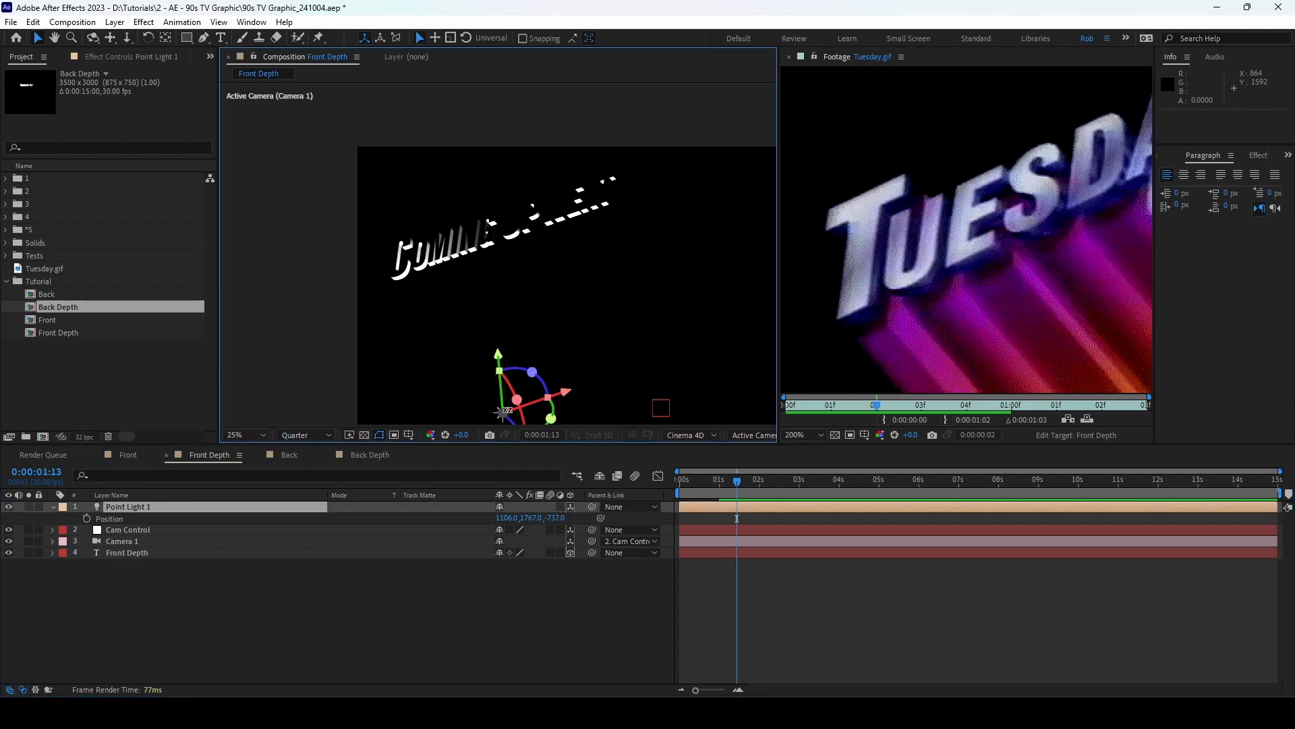
{"action": "left_click_drag", "start_coordinate": [495, 354], "coordinate": [489, 282]}
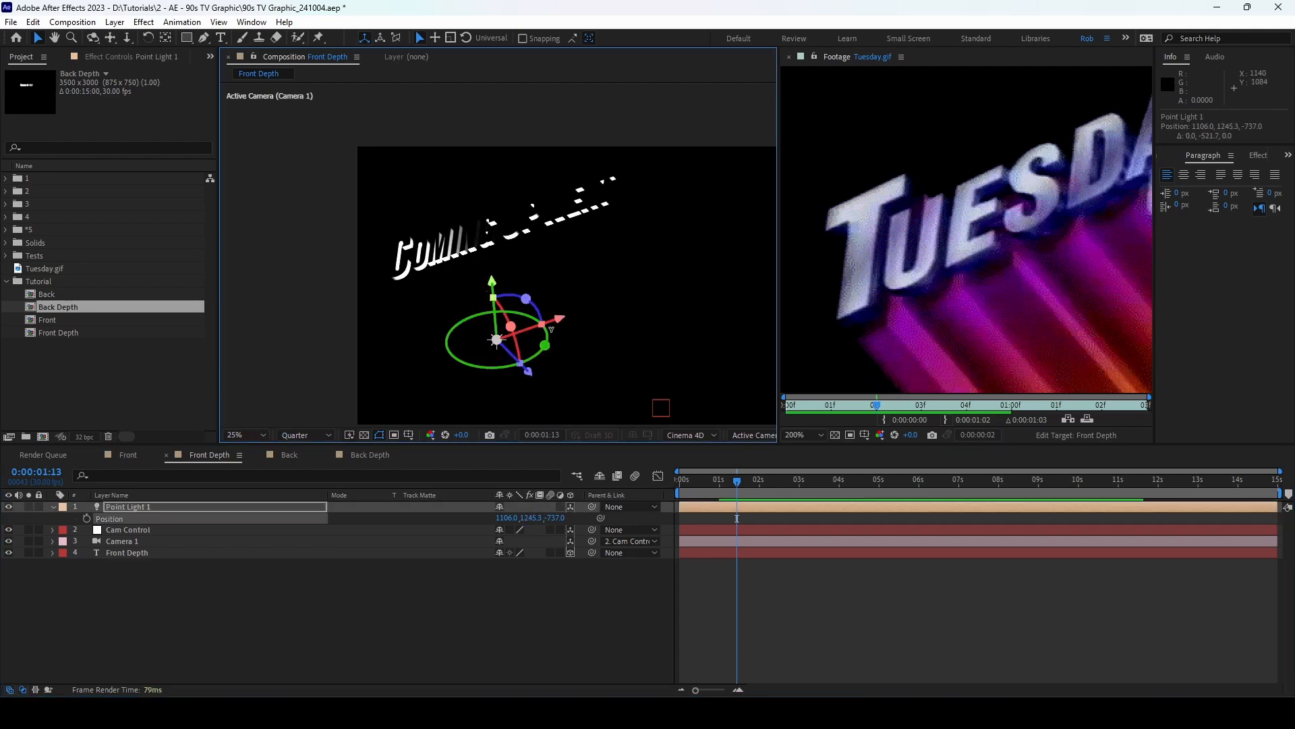
{"action": "left_click_drag", "start_coordinate": [553, 310], "coordinate": [511, 325]}
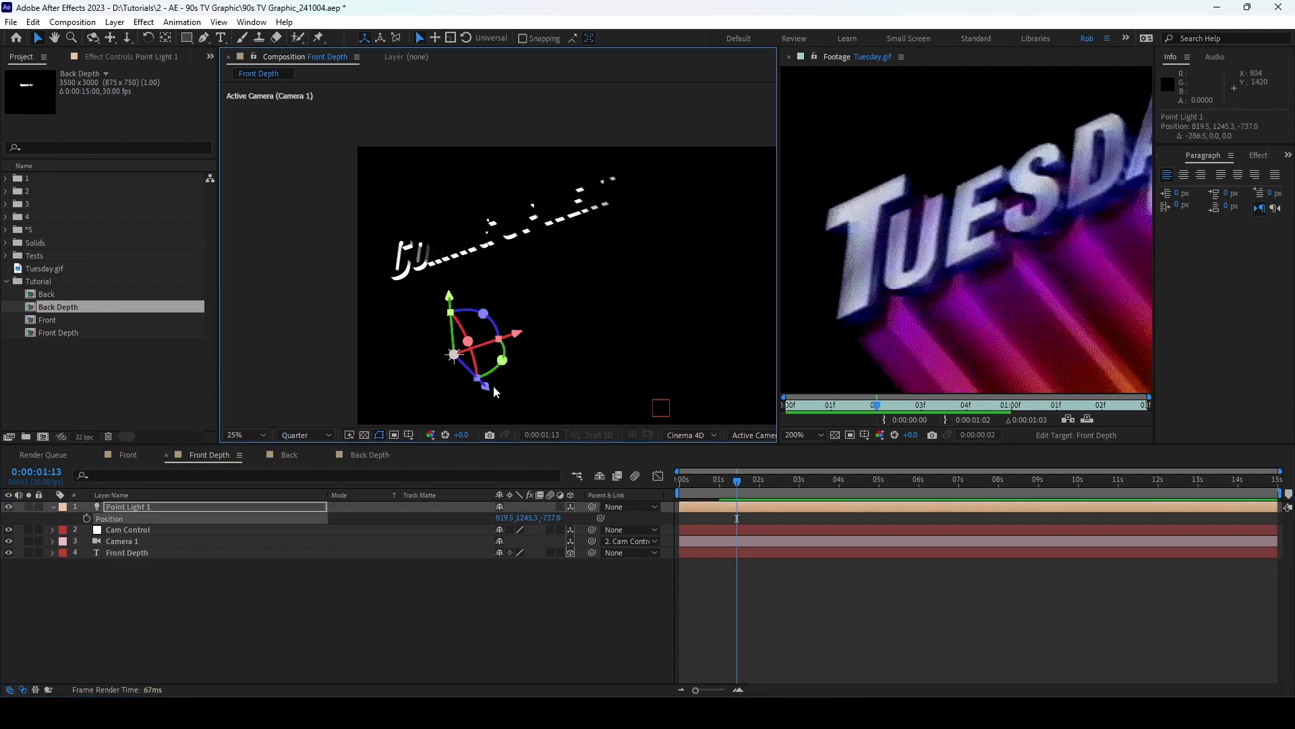
{"action": "left_click_drag", "start_coordinate": [491, 386], "coordinate": [454, 344]}
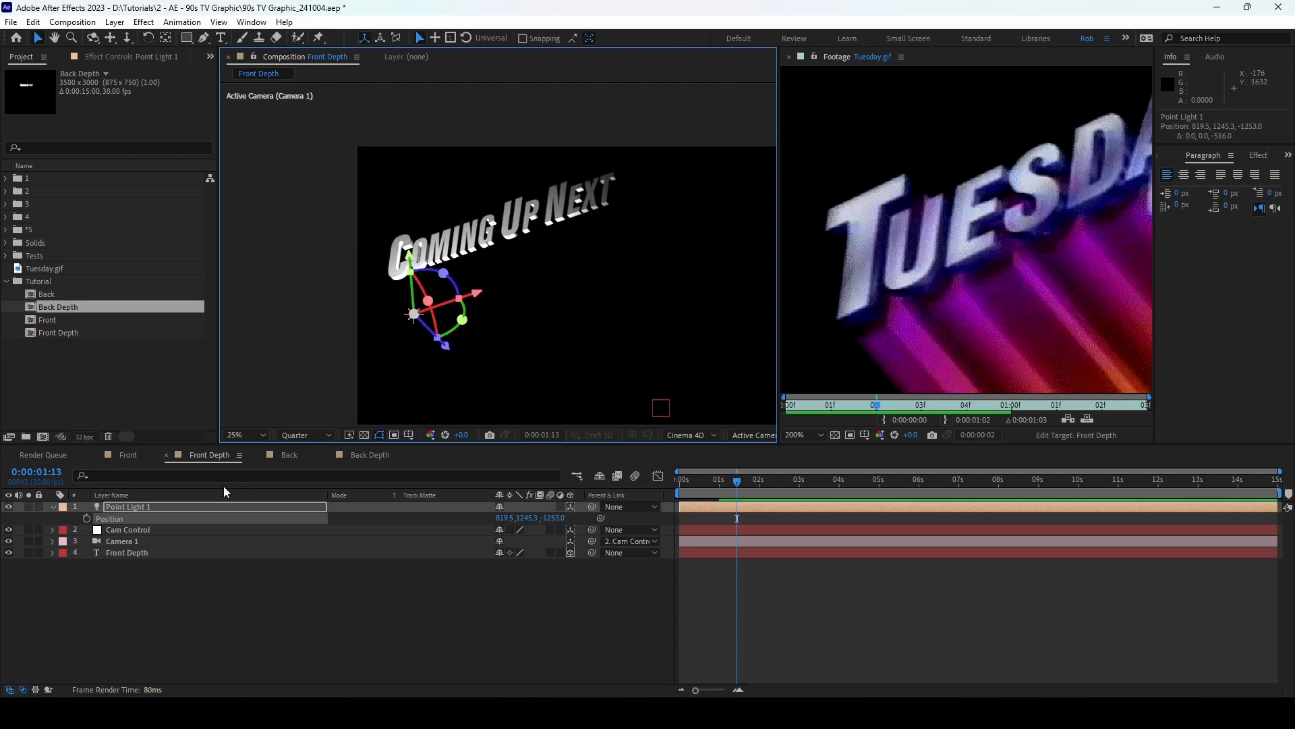
Step: Duplicate Point Light 1 as Point Light 2 right of the text at 2223.8, 1245.3, -853.3, and lower Point Light 1
{"action": "left_click", "coordinate": [53, 506]}
{"action": "left_click", "coordinate": [157, 507]}
{"action": "key", "text": "ctrl+d"}
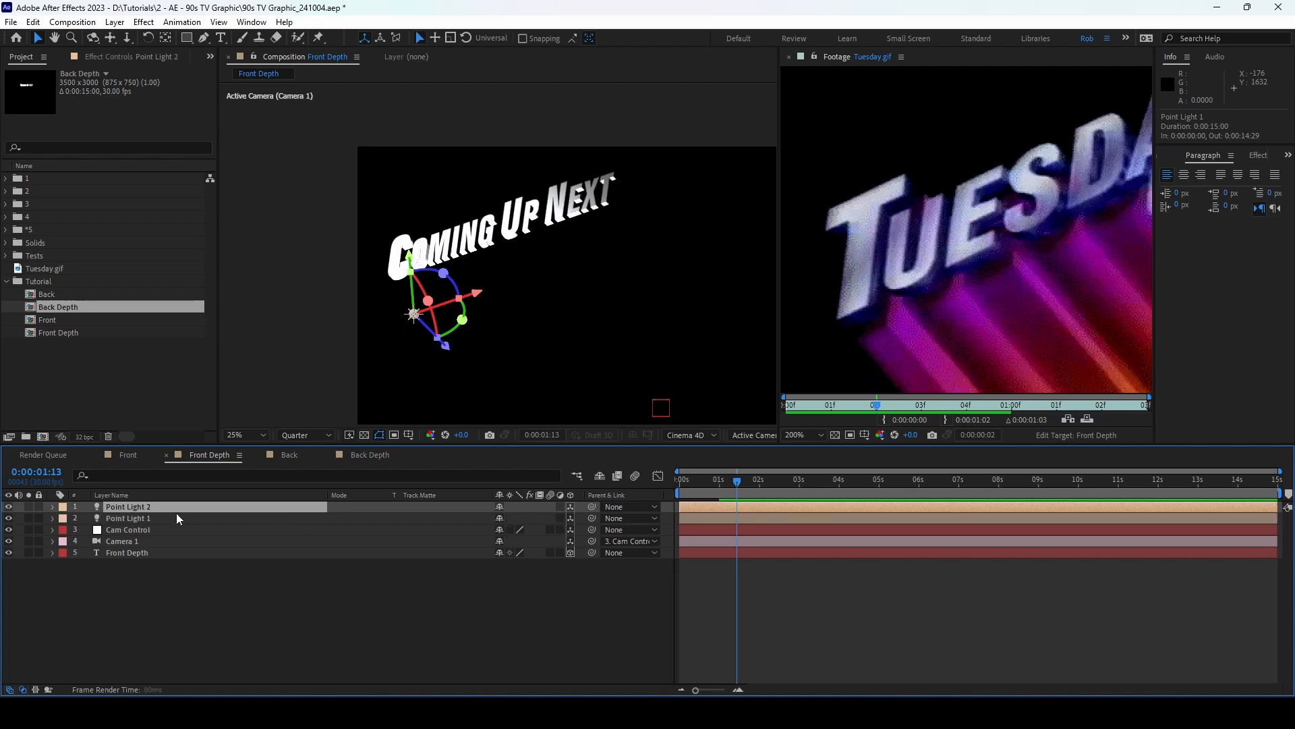
{"action": "left_click_drag", "start_coordinate": [162, 510], "coordinate": [164, 520]}
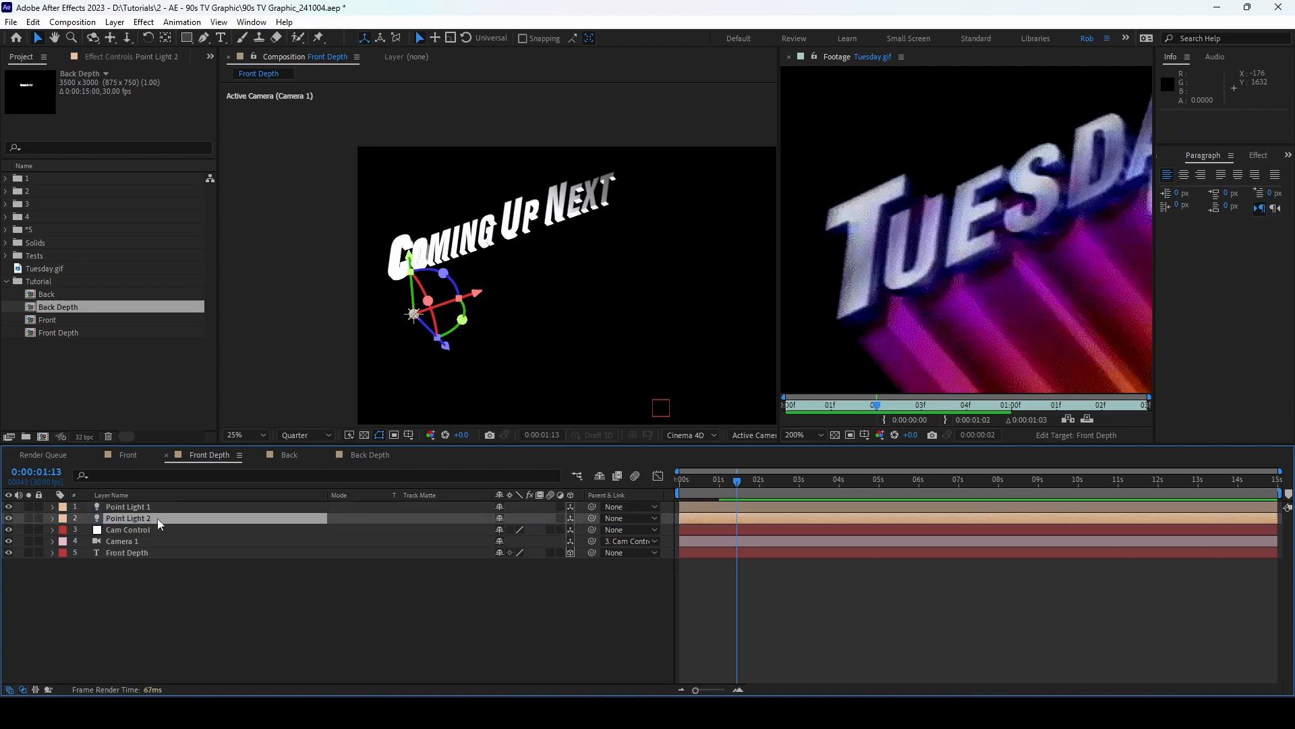
{"action": "left_click_drag", "start_coordinate": [477, 294], "coordinate": [696, 234]}
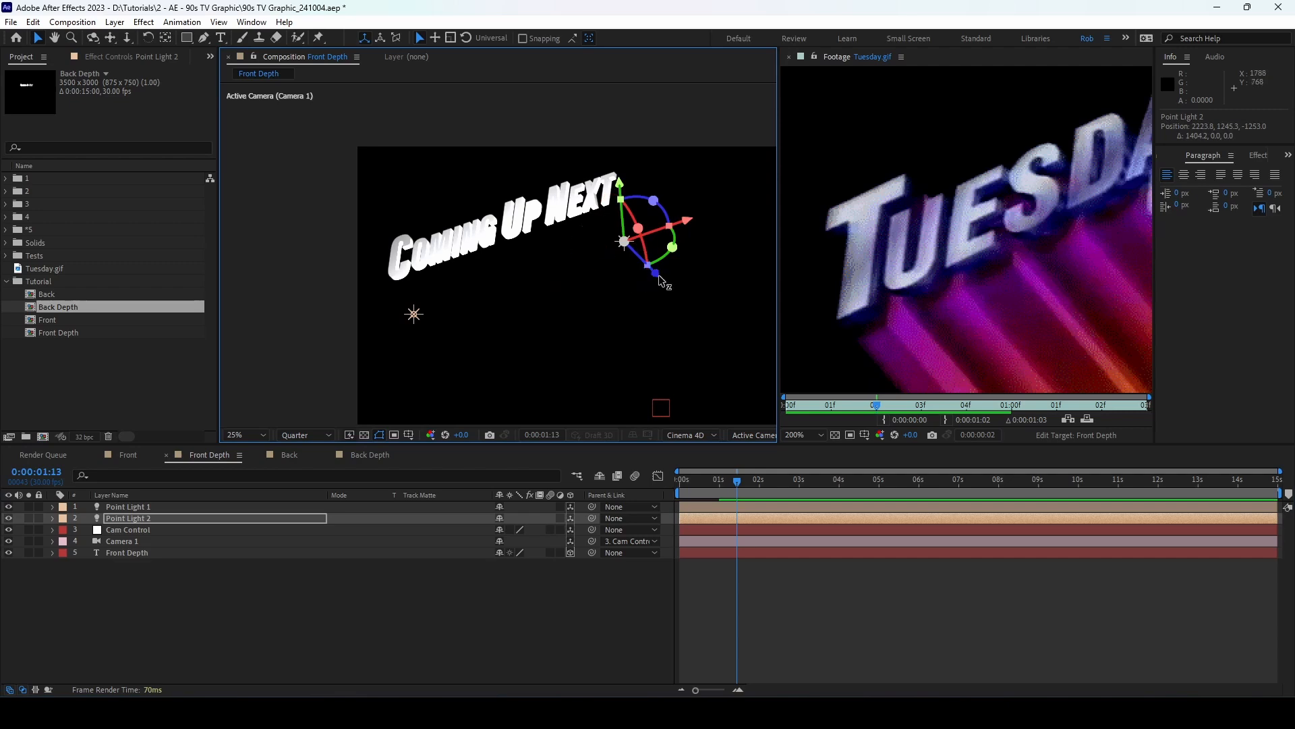
{"action": "left_click_drag", "start_coordinate": [661, 280], "coordinate": [708, 303]}
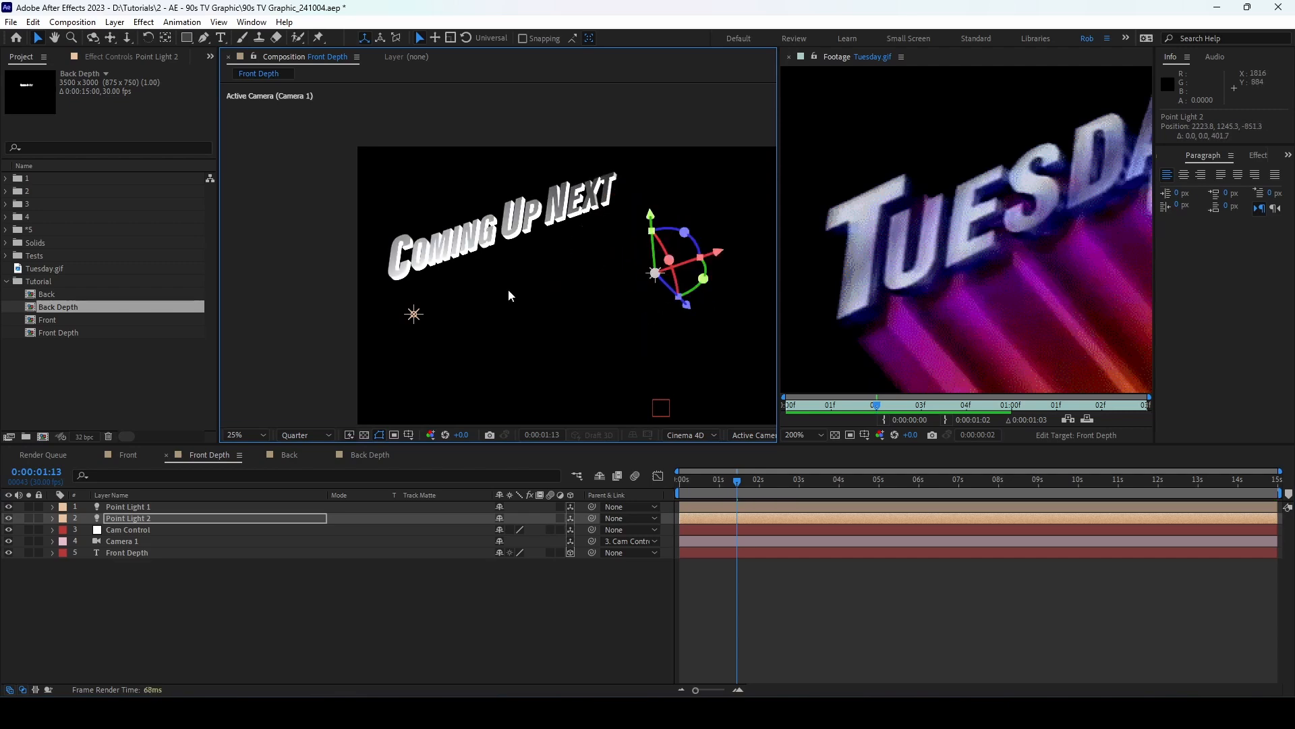
{"action": "left_click", "coordinate": [414, 314]}
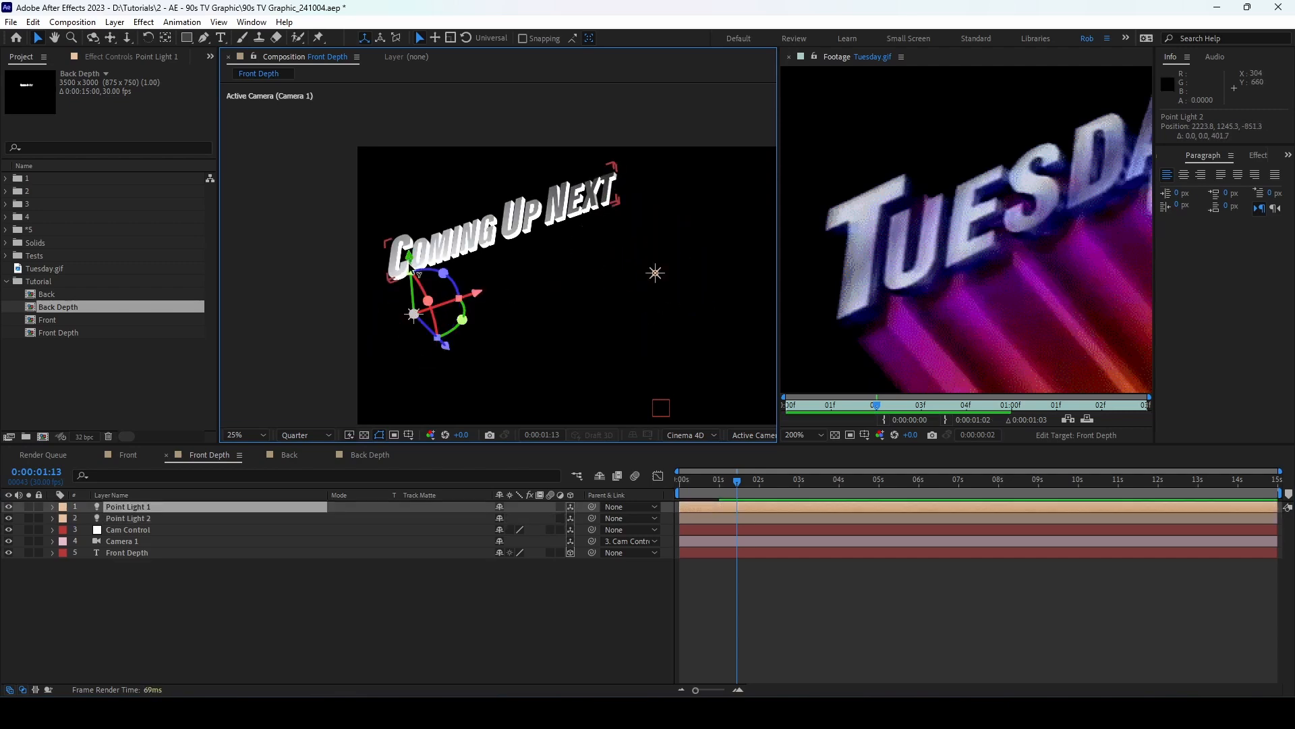
{"action": "left_click_drag", "start_coordinate": [407, 261], "coordinate": [414, 312]}
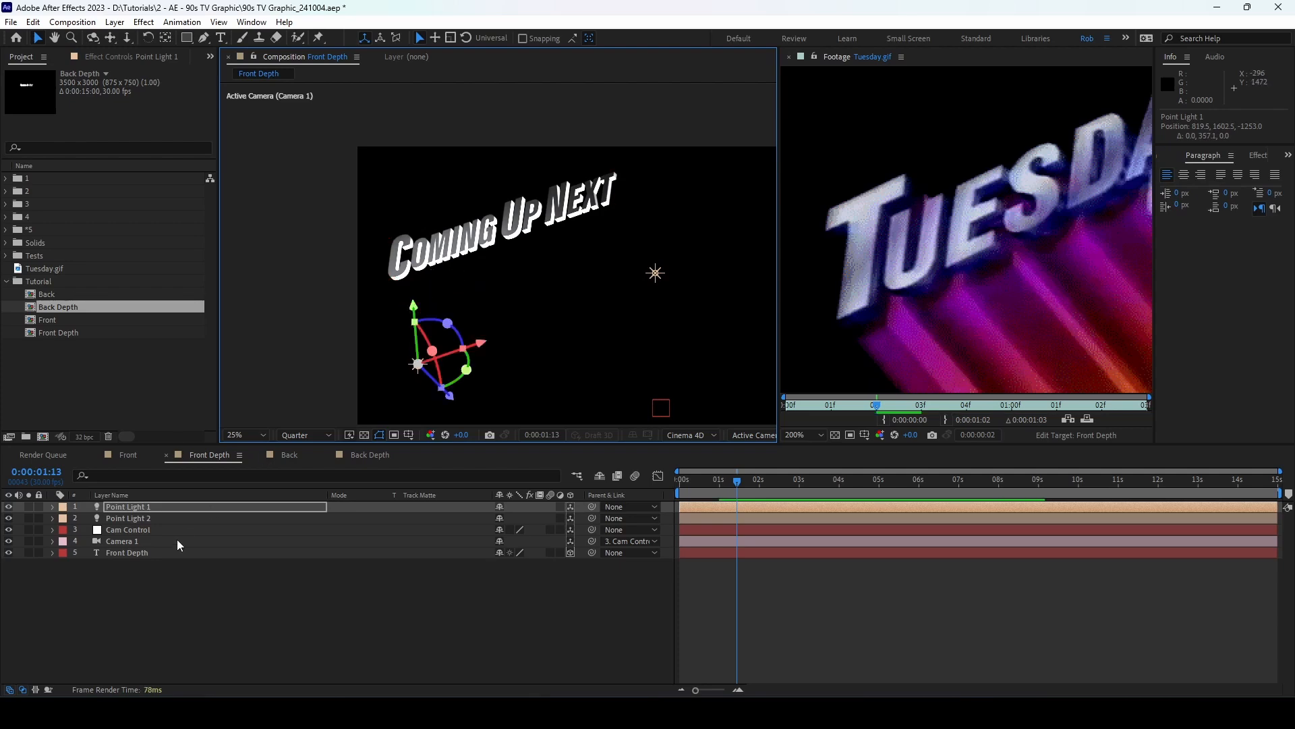
Step: Reduce both point lights' intensity to 164%
{"action": "left_click", "coordinate": [171, 520]}
{"action": "left_click", "coordinate": [136, 507]}
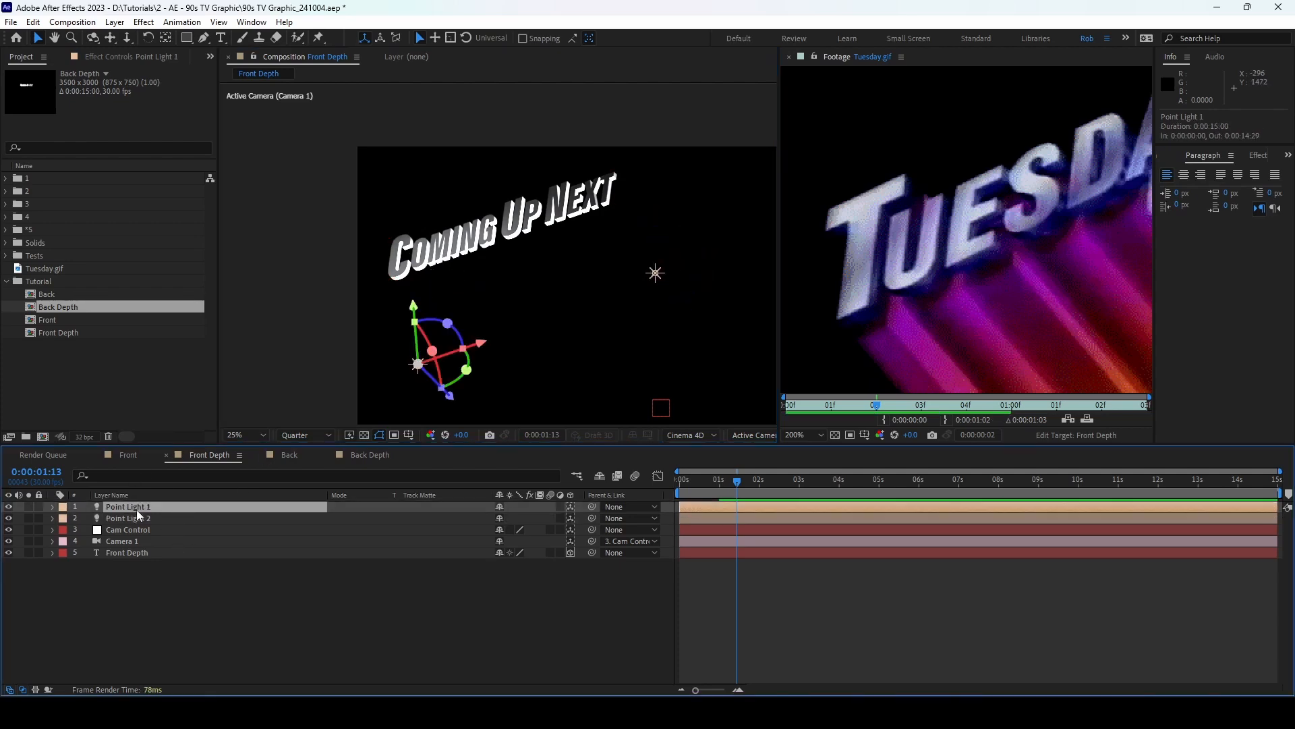
{"action": "left_click", "coordinate": [149, 518], "text": "shift"}
{"action": "key", "text": "t"}
{"action": "left_click_drag", "start_coordinate": [507, 533], "coordinate": [297, 515]}
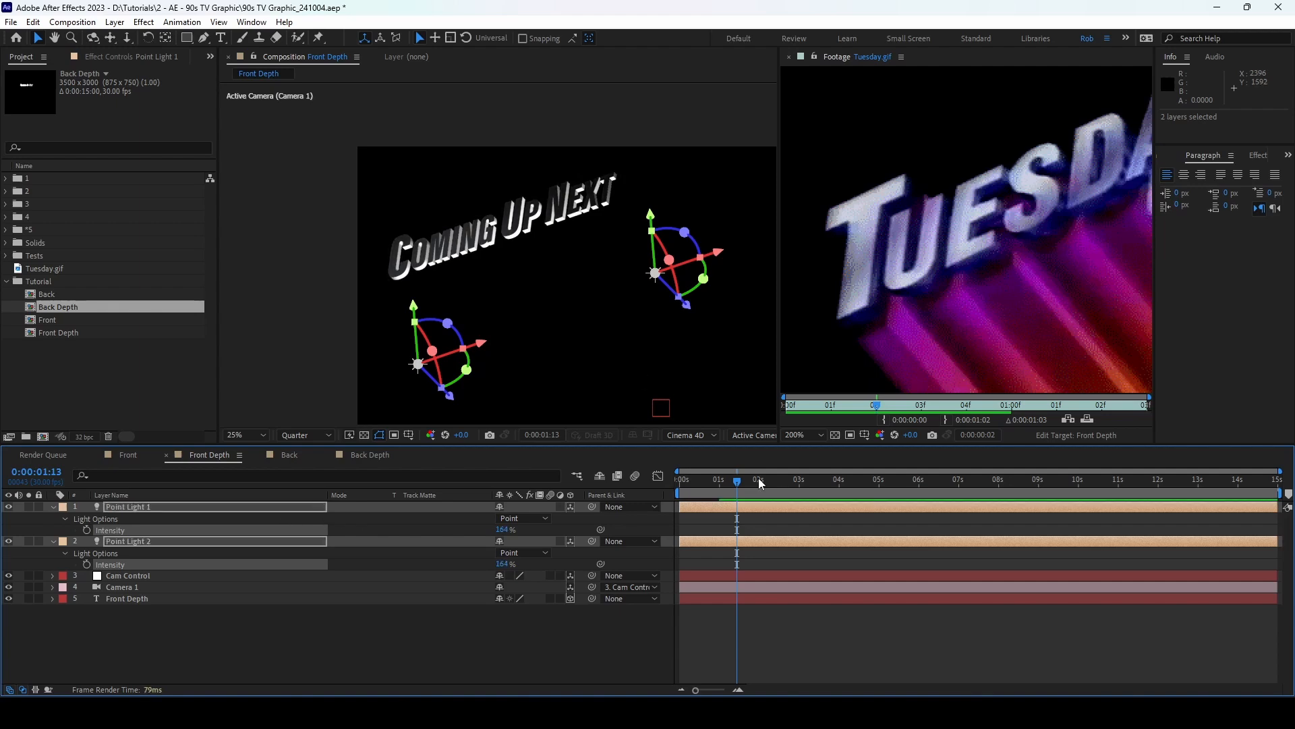
Step: Move Point Light 2 up and toward the text's NEXT end, to 2223.8, 893.7, -1110.4
{"action": "left_click", "coordinate": [528, 653]}
{"action": "left_click", "coordinate": [654, 274]}
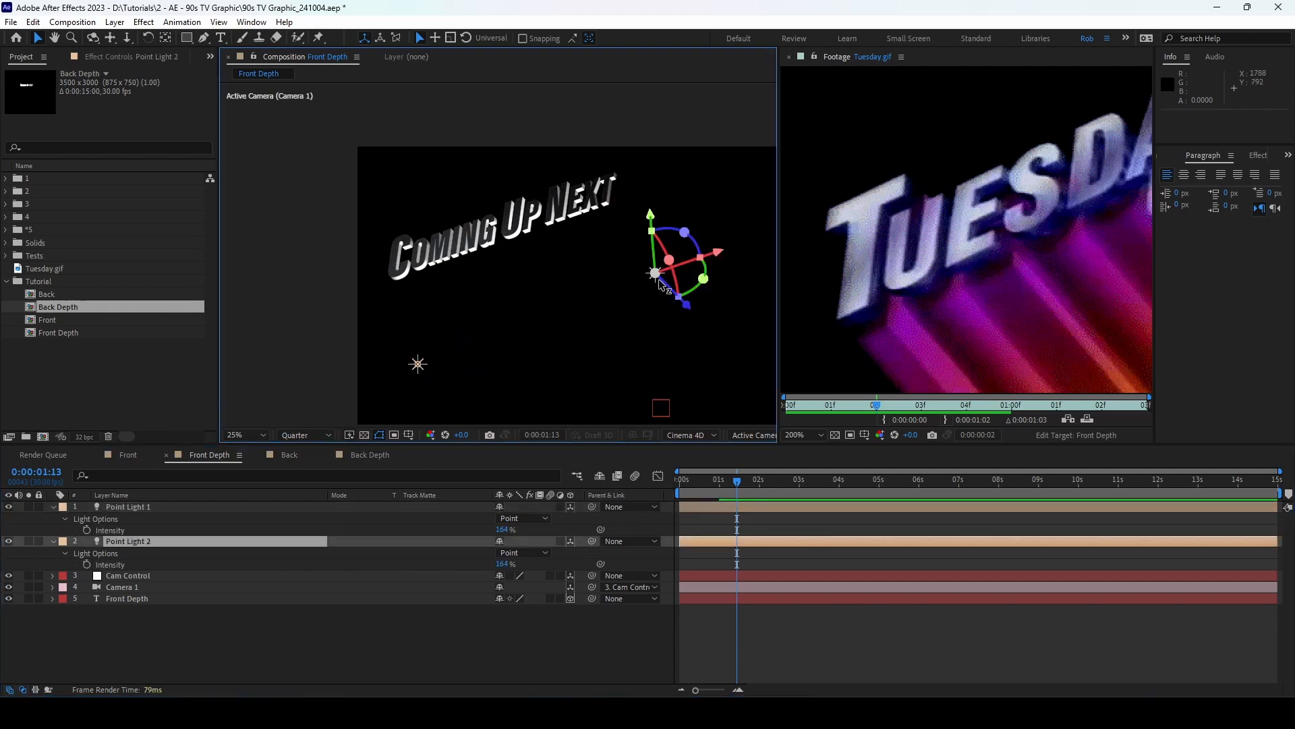
{"action": "left_click_drag", "start_coordinate": [651, 217], "coordinate": [654, 172]}
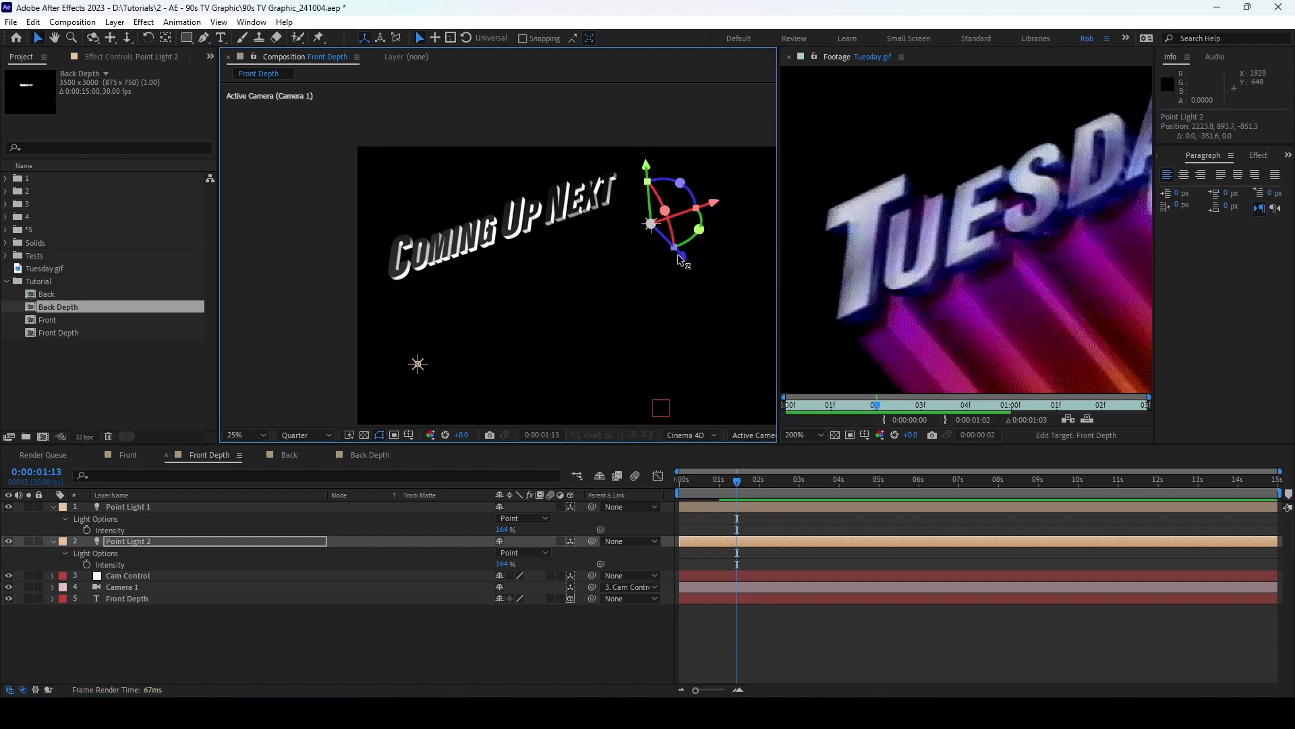
{"action": "mouse_move", "coordinate": [680, 255]}
{"action": "left_mouse_down"}
{"action": "mouse_move", "coordinate": [653, 246]}
{"action": "mouse_move", "coordinate": [664, 251]}
{"action": "left_mouse_up"}
Step: Lower both point lights' intensity to 153%
{"action": "scroll", "coordinate": [480, 274], "scroll_direction": "up", "scroll_amount": 1}
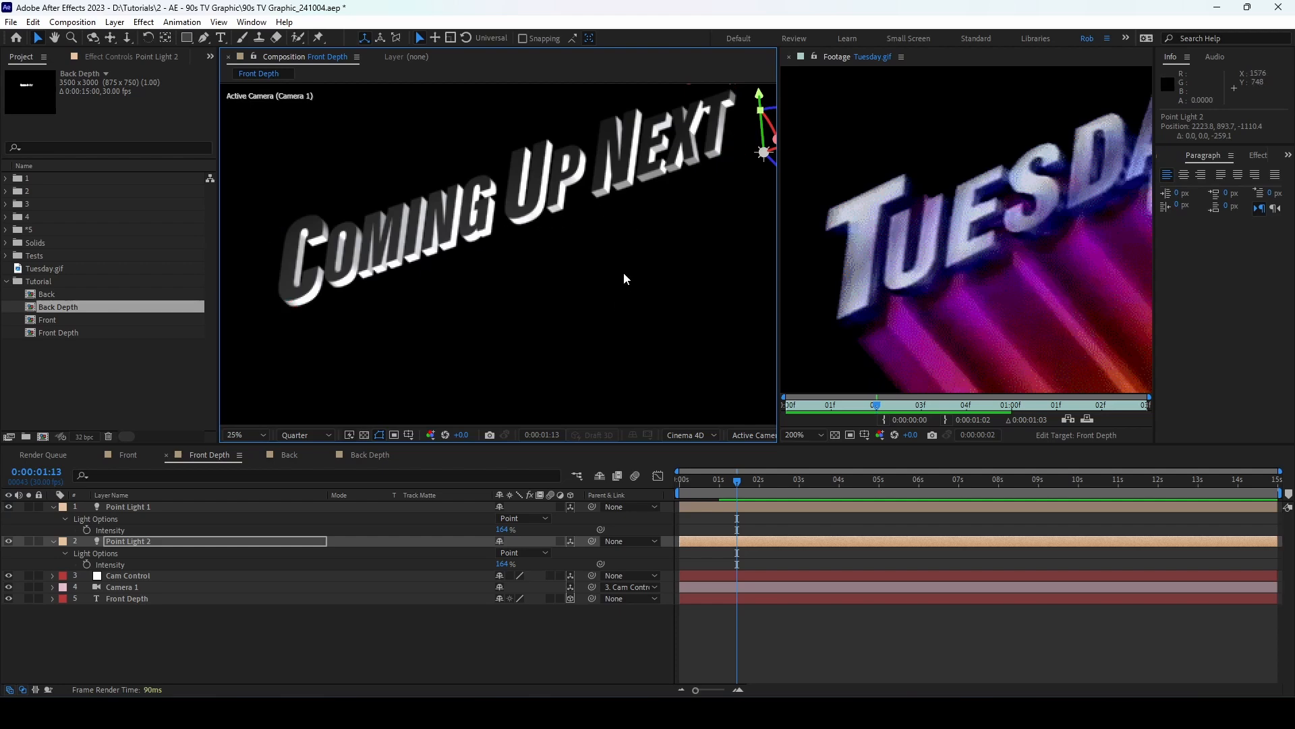
{"action": "scroll", "coordinate": [624, 273], "scroll_direction": "down", "scroll_amount": 2}
{"action": "left_click_drag", "start_coordinate": [504, 530], "coordinate": [492, 564]}
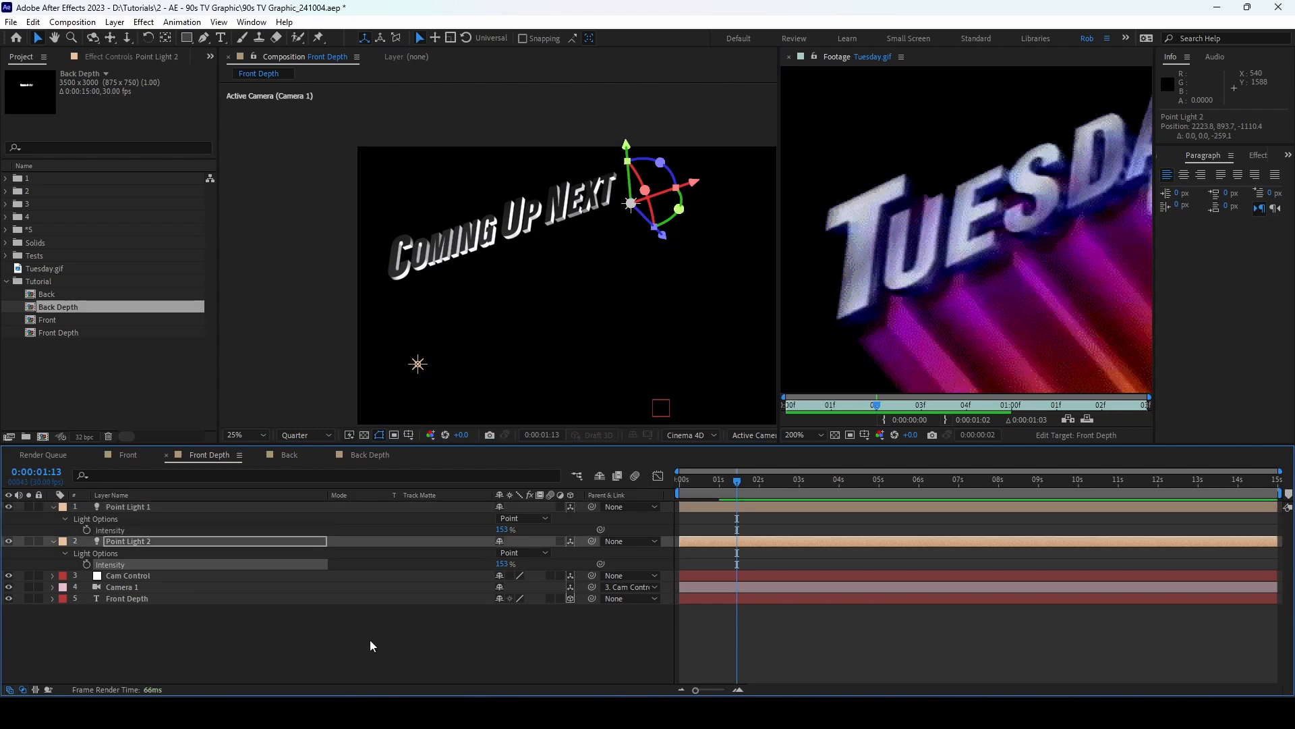
{"action": "left_click", "coordinate": [369, 639]}
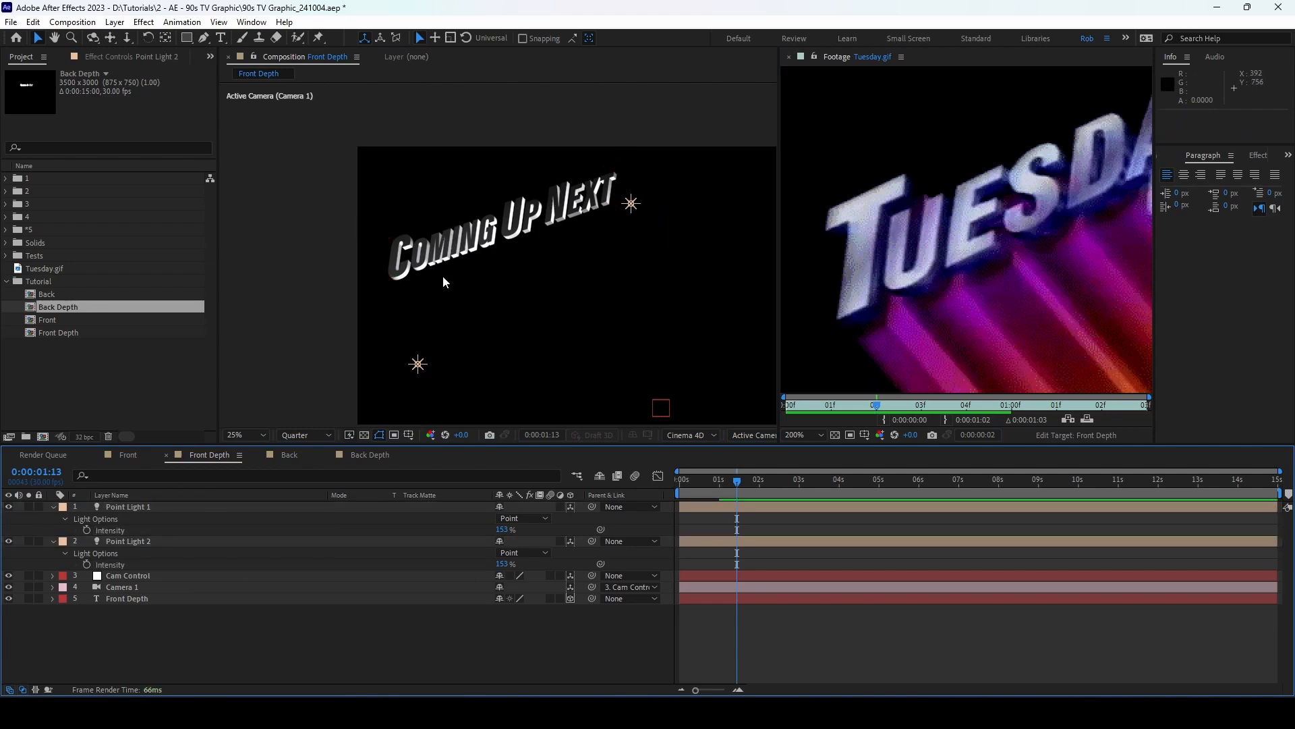
Step: At 0:00:00:16, duplicate Point Lights 1 and 2 as Point Lights 3 and 4 beneath them
{"action": "left_click", "coordinate": [125, 454]}
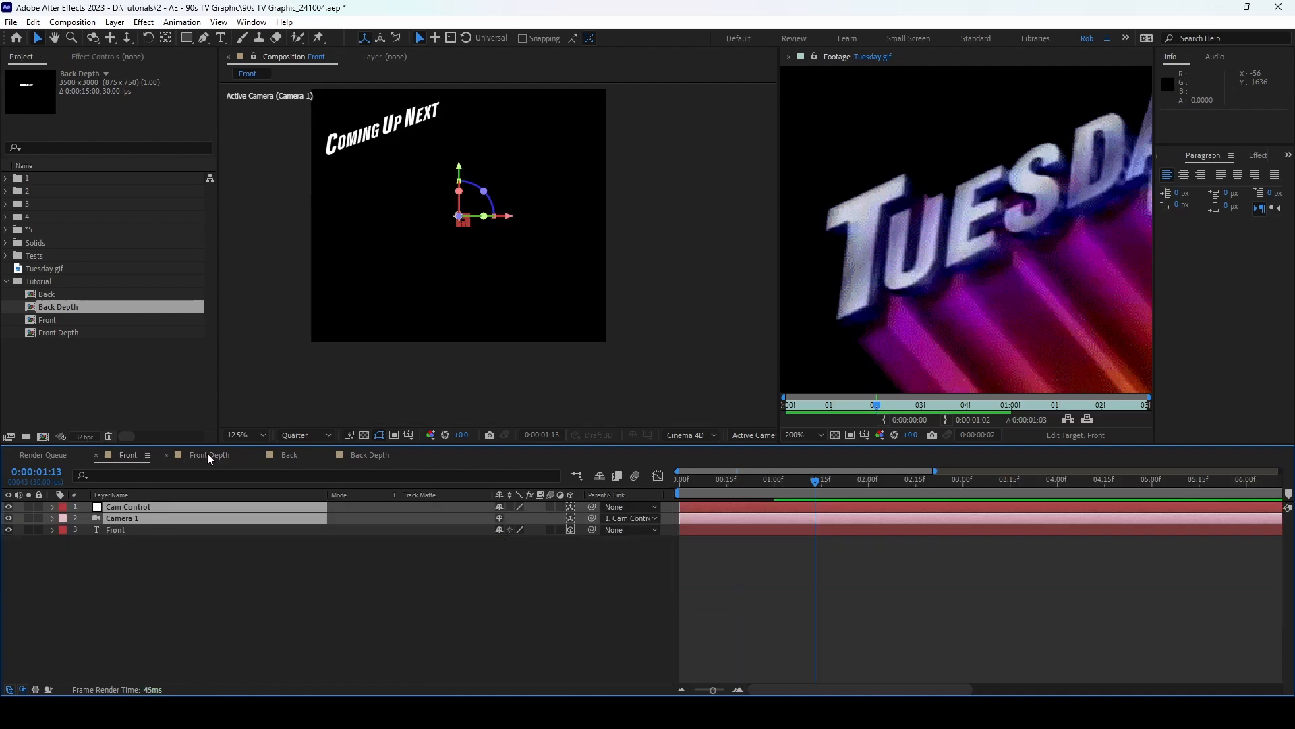
{"action": "left_click", "coordinate": [207, 454]}
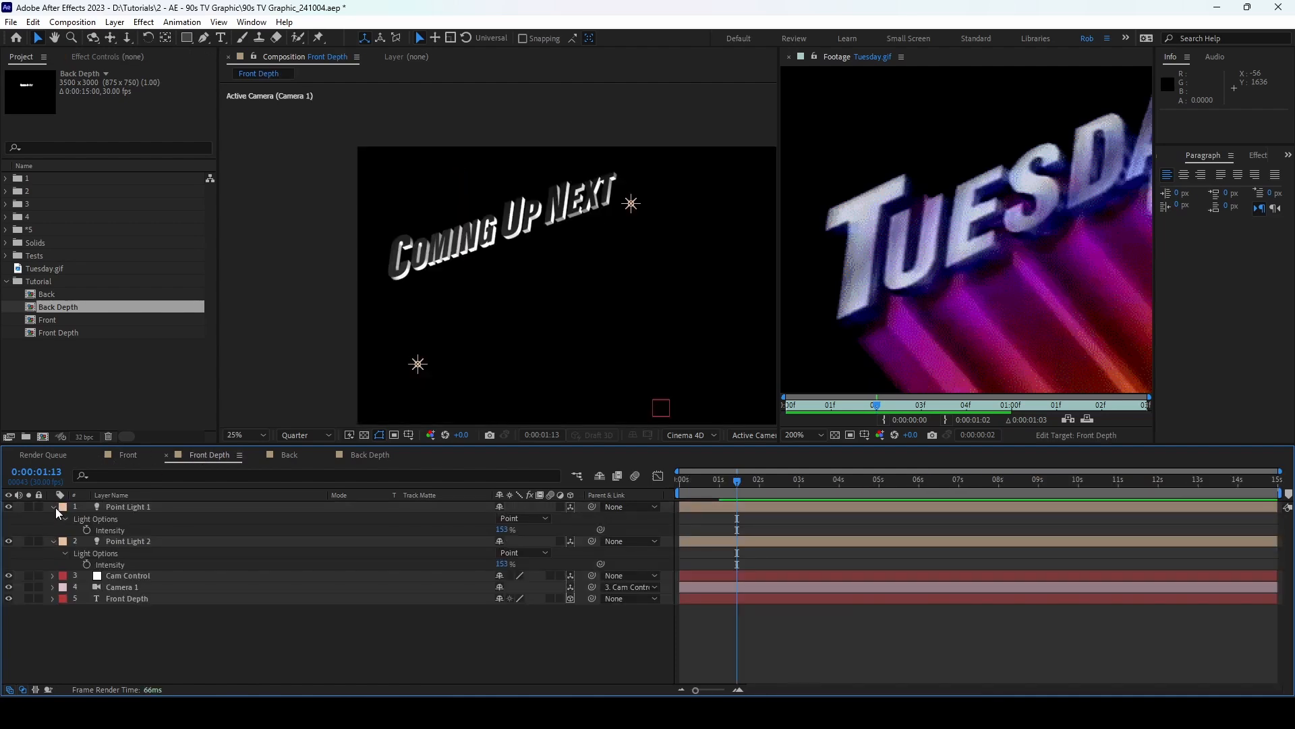
{"action": "left_click", "coordinate": [55, 507]}
{"action": "left_click", "coordinate": [56, 520]}
{"action": "scroll", "coordinate": [674, 387], "scroll_direction": "down", "scroll_amount": 1}
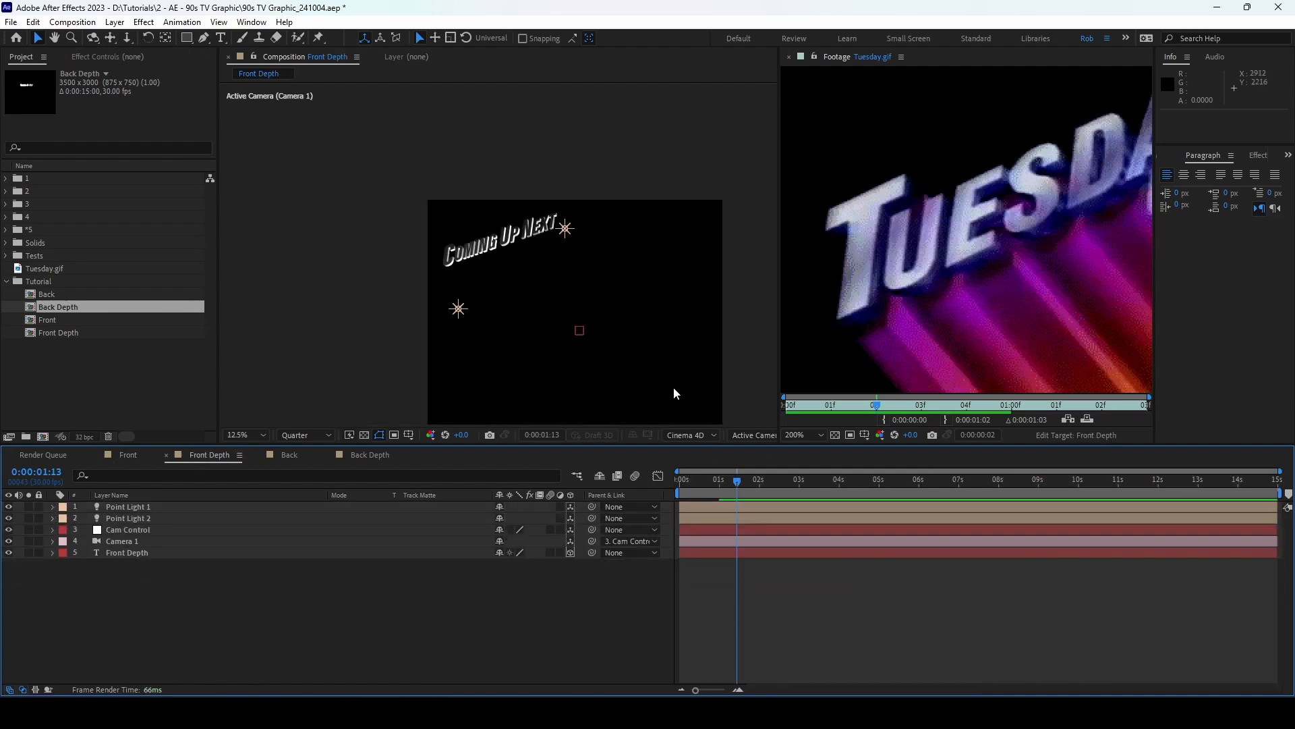
{"action": "left_click_drag", "start_coordinate": [735, 486], "coordinate": [702, 485]}
{"action": "left_click", "coordinate": [152, 507]}
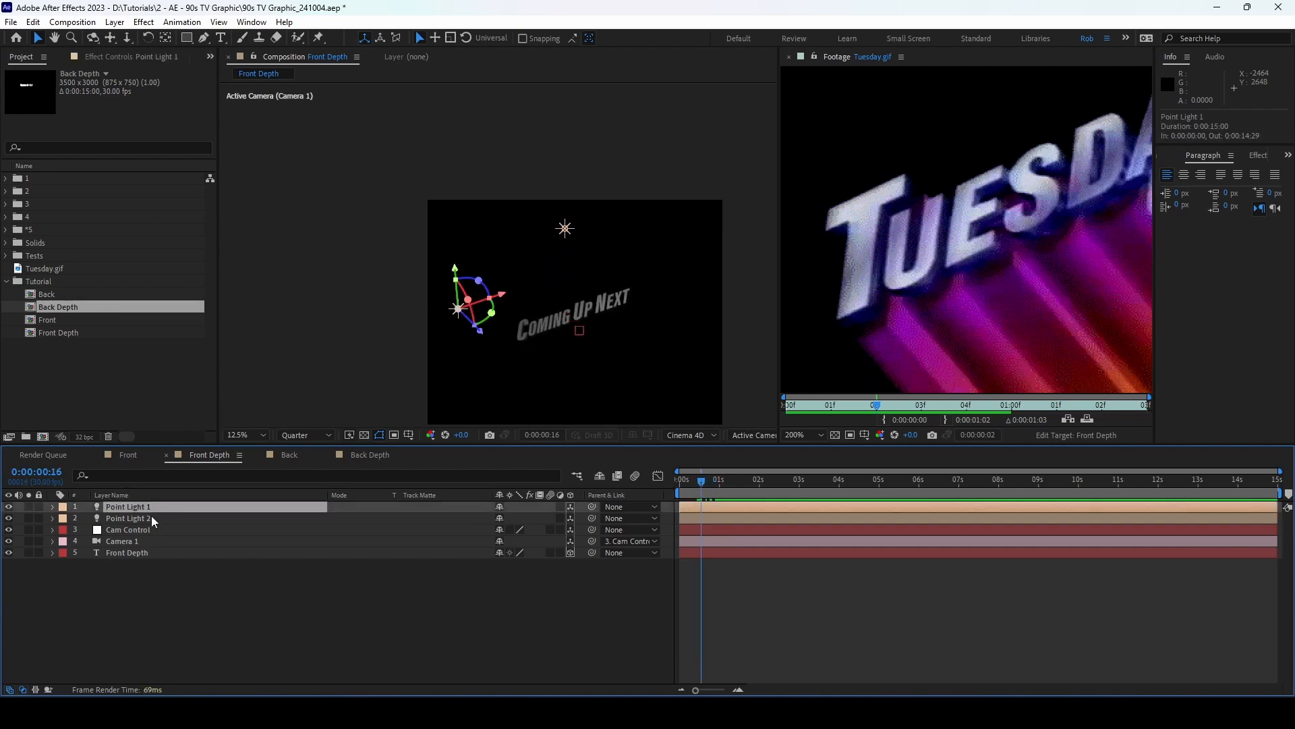
{"action": "left_click", "coordinate": [151, 517], "text": "shift"}
{"action": "key", "text": "ctrl+d"}
{"action": "left_click_drag", "start_coordinate": [180, 510], "coordinate": [199, 534]}
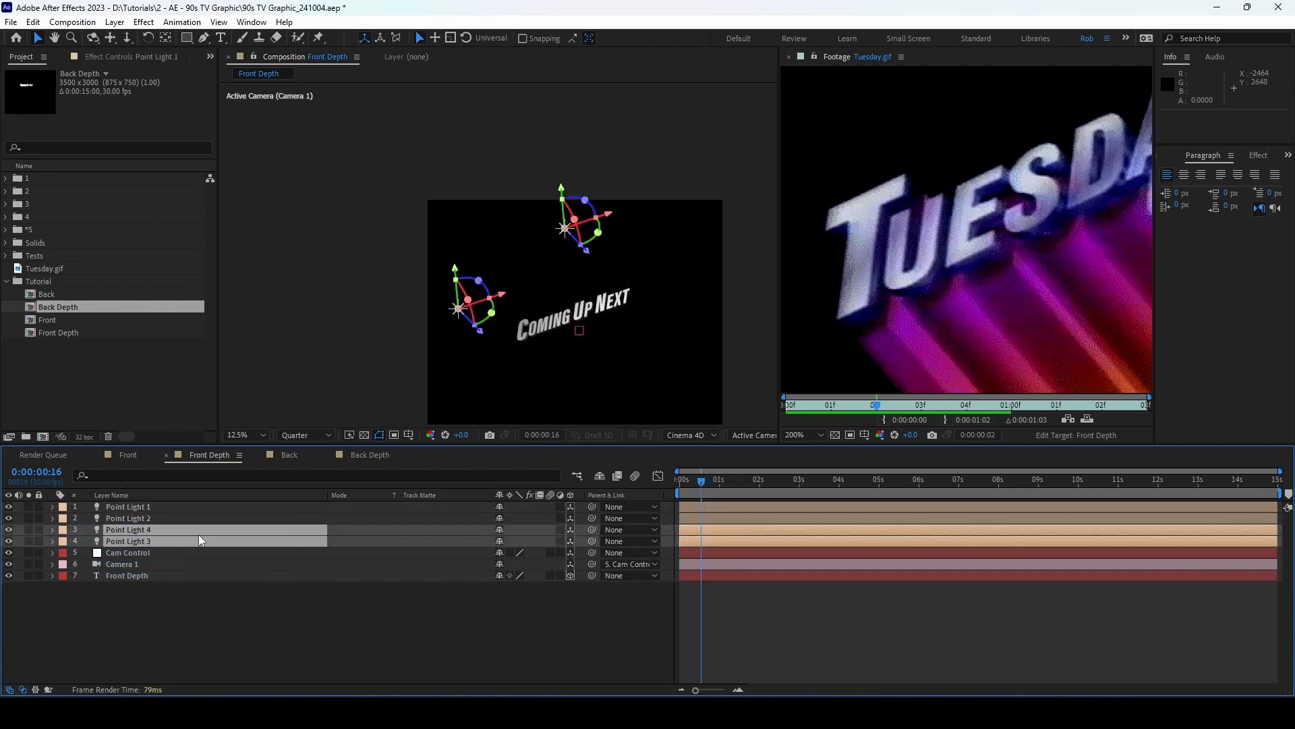
Step: Move Point Lights 3 and 4 down and in depth, placing Point Light 3 at 2900.5, 2289.0, -404.8
{"action": "left_click_drag", "start_coordinate": [560, 189], "coordinate": [596, 389]}
{"action": "scroll", "coordinate": [596, 389], "scroll_direction": "up", "scroll_amount": 2}
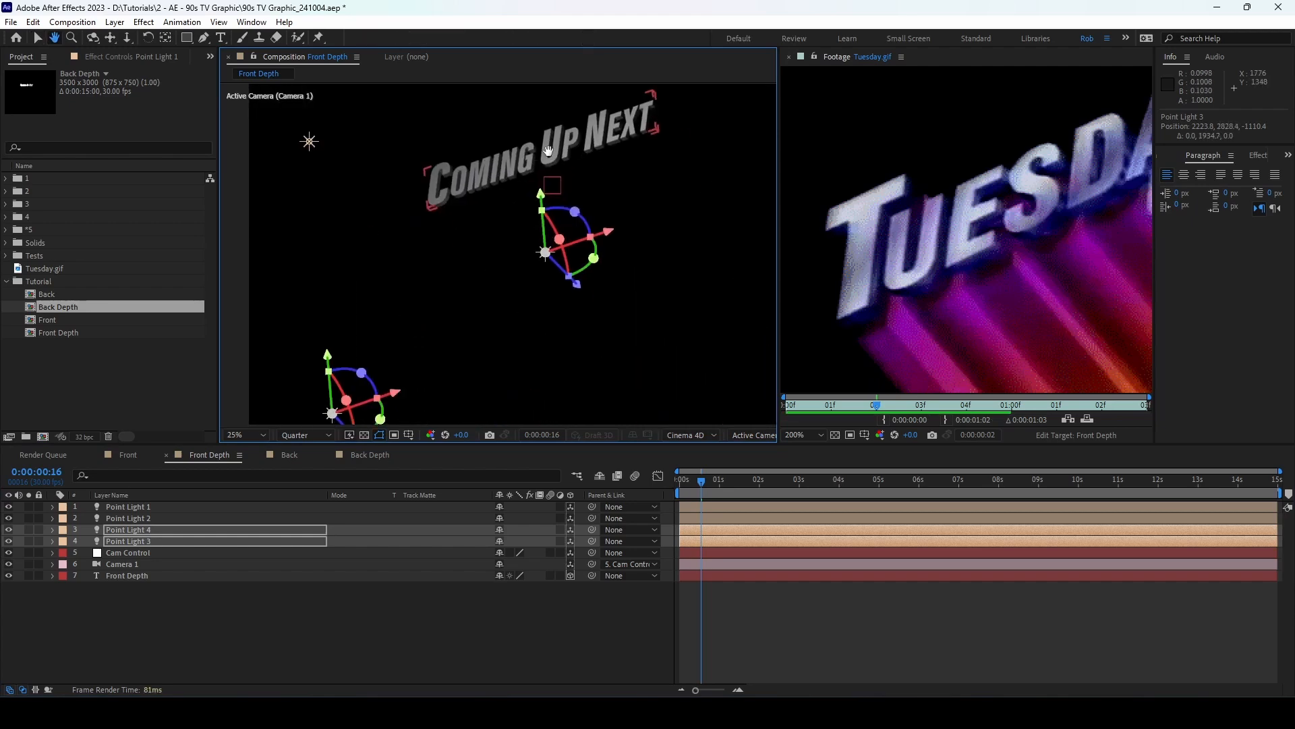
{"action": "left_click_drag", "start_coordinate": [580, 282], "coordinate": [662, 111]}
{"action": "left_click_drag", "start_coordinate": [692, 190], "coordinate": [721, 250]}
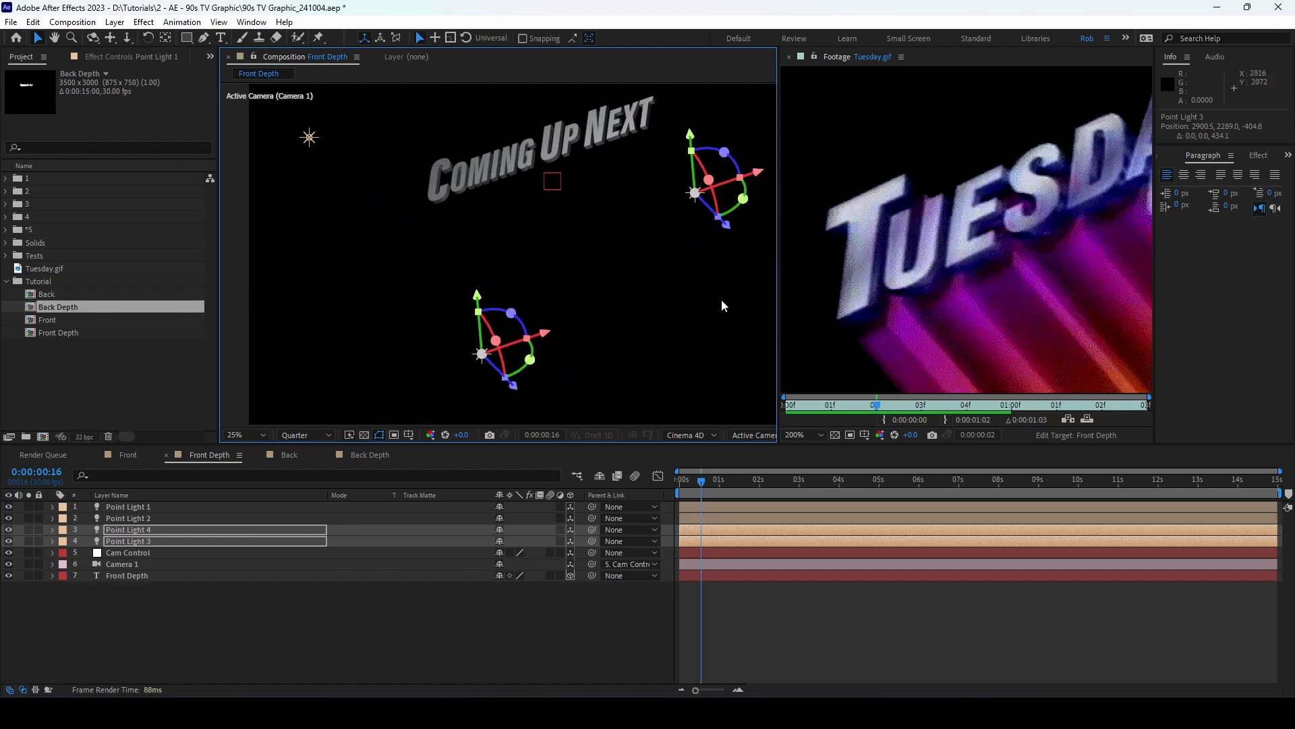
Step: Widen the Composition viewer and split it into 4 Views
{"action": "left_click", "coordinate": [776, 363]}
{"action": "left_click_drag", "start_coordinate": [778, 363], "coordinate": [989, 346]}
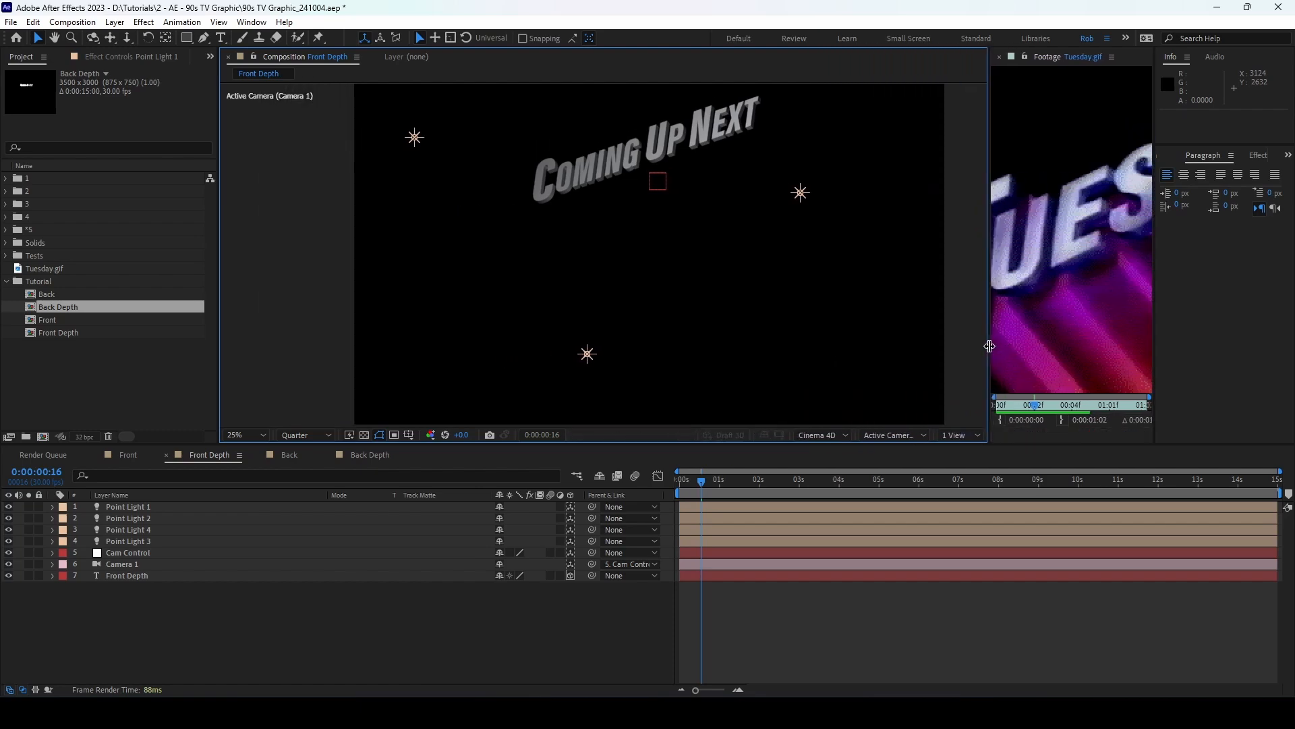
{"action": "left_click", "coordinate": [957, 435]}
{"action": "left_click", "coordinate": [978, 482]}
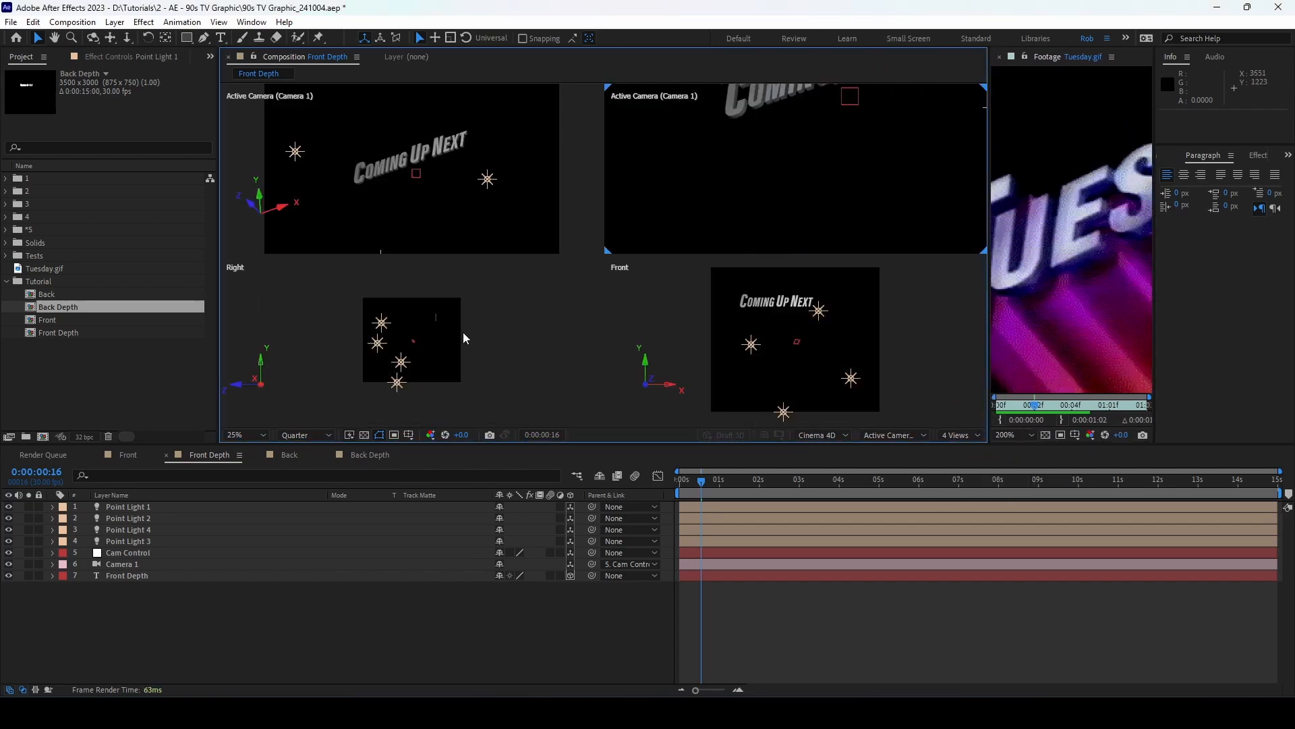
{"action": "scroll", "coordinate": [381, 345], "scroll_direction": "up", "scroll_amount": 2}
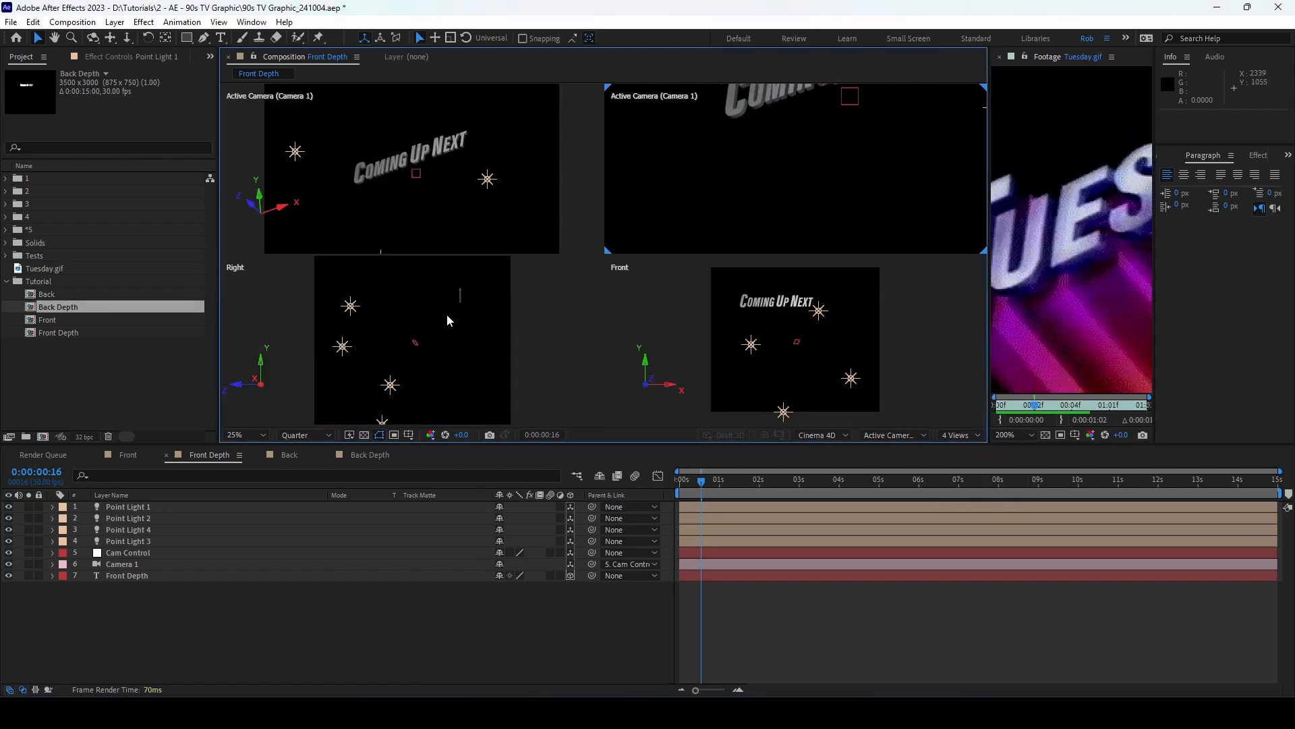
{"action": "left_click", "coordinate": [152, 573]}
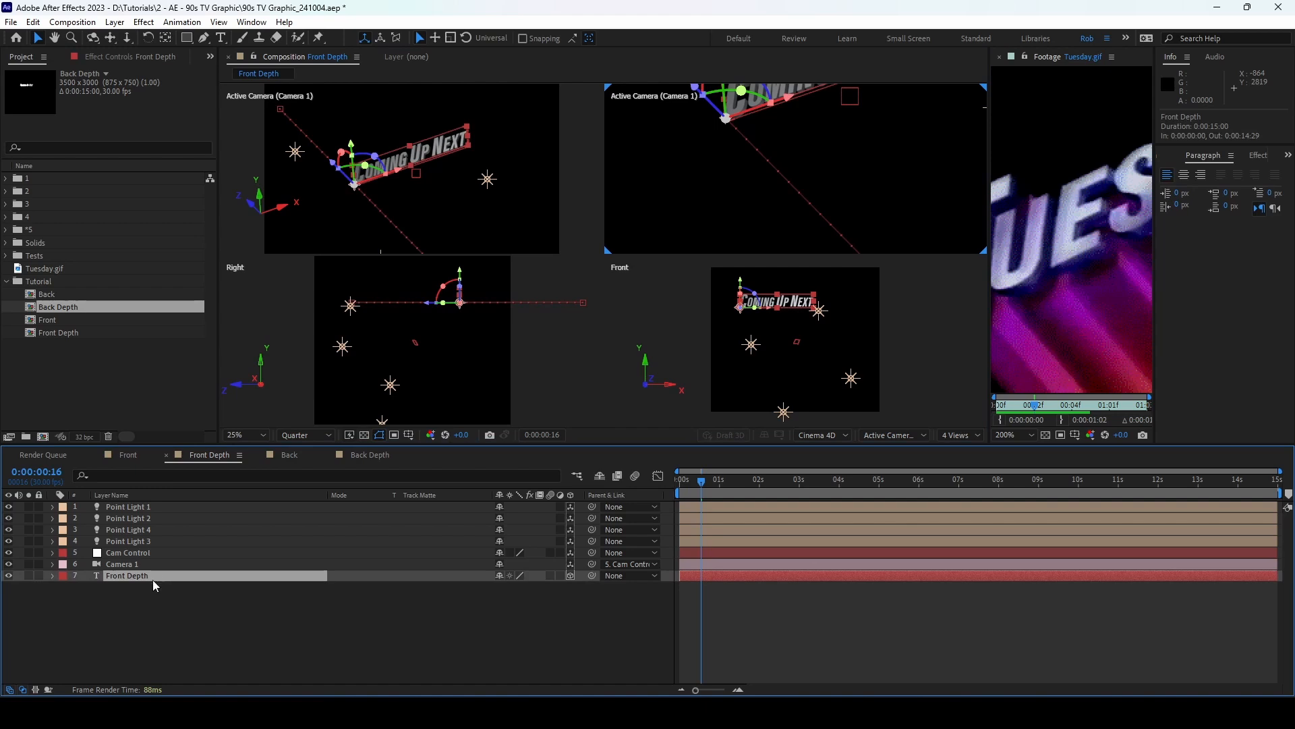
{"action": "mouse_move", "coordinate": [702, 483]}
{"action": "left_mouse_down"}
{"action": "mouse_move", "coordinate": [677, 483]}
{"action": "mouse_move", "coordinate": [702, 486]}
{"action": "left_mouse_up"}
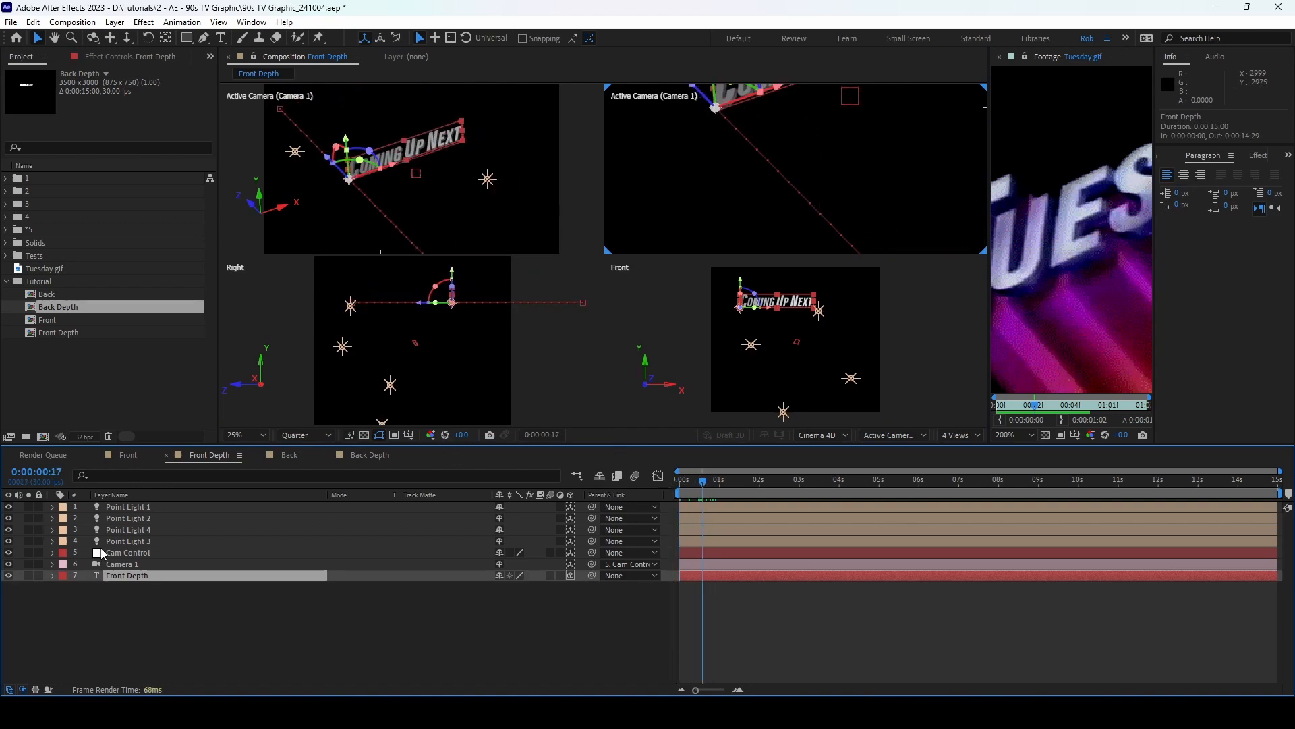
Step: Shift Point Lights 3 and 4 along Z, up and left, placing Point Light 4 at 835.4, 2218.8, 16.6
{"action": "left_click", "coordinate": [135, 531]}
{"action": "left_click", "coordinate": [135, 541], "text": "shift"}
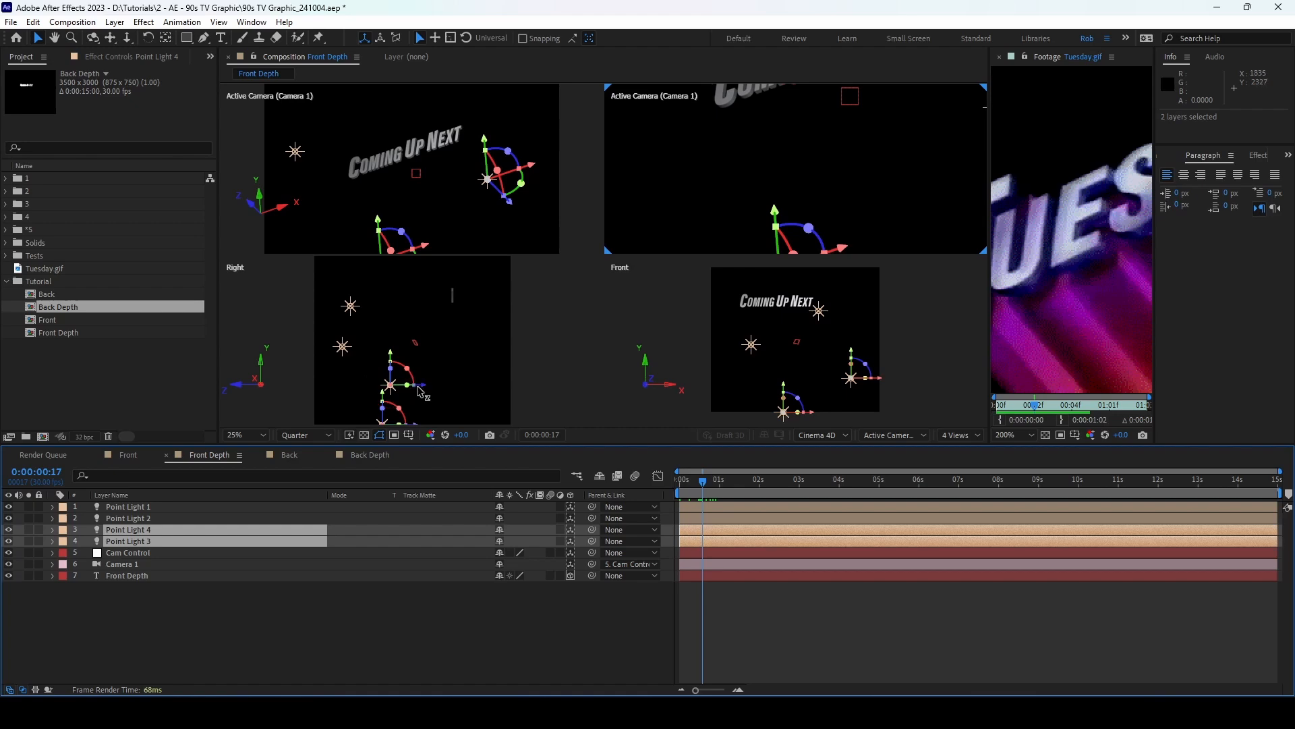
{"action": "left_click_drag", "start_coordinate": [420, 390], "coordinate": [452, 390]}
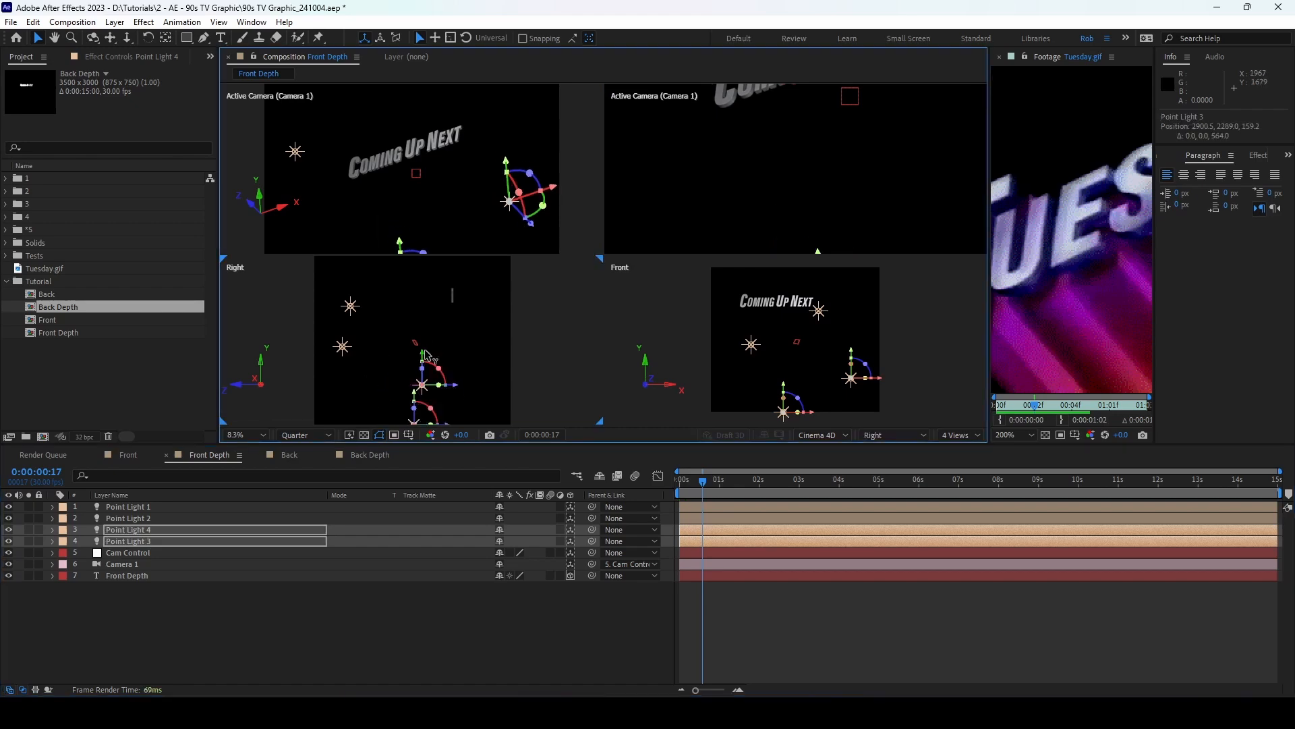
{"action": "left_click_drag", "start_coordinate": [427, 317], "coordinate": [429, 308]}
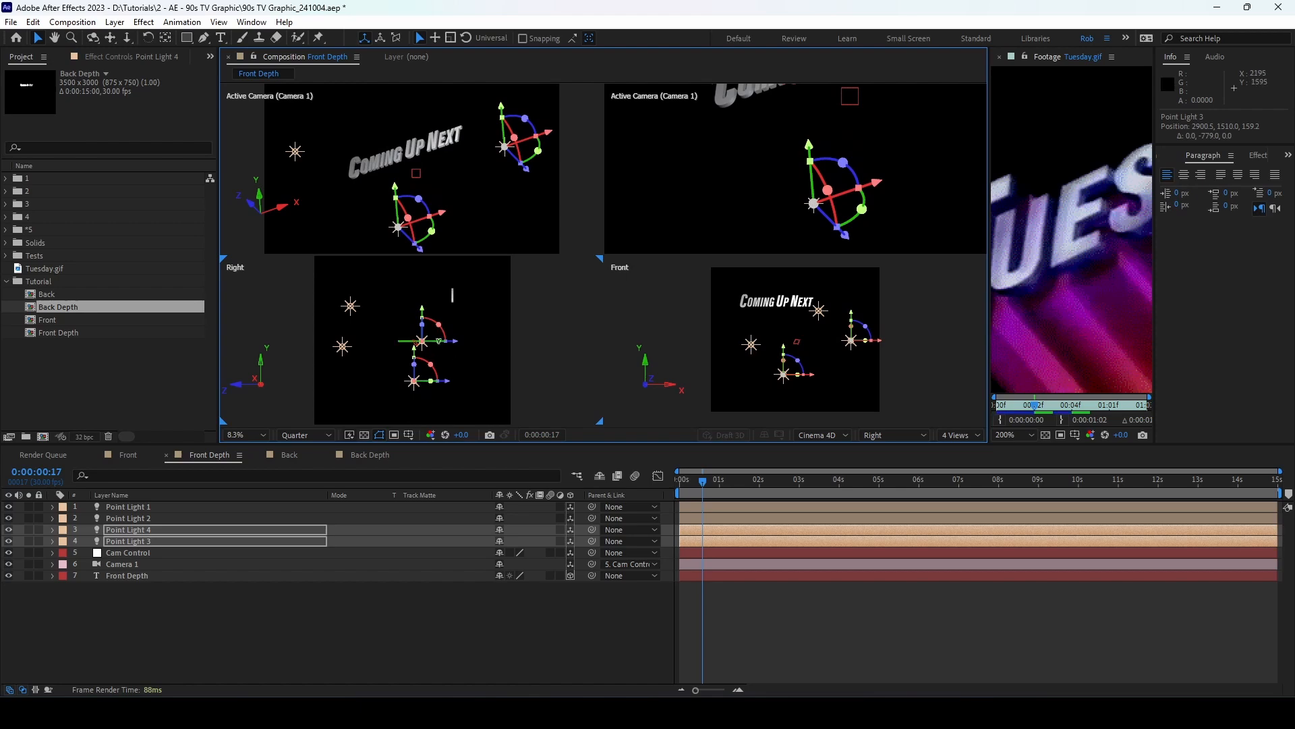
{"action": "left_click_drag", "start_coordinate": [441, 218], "coordinate": [383, 236]}
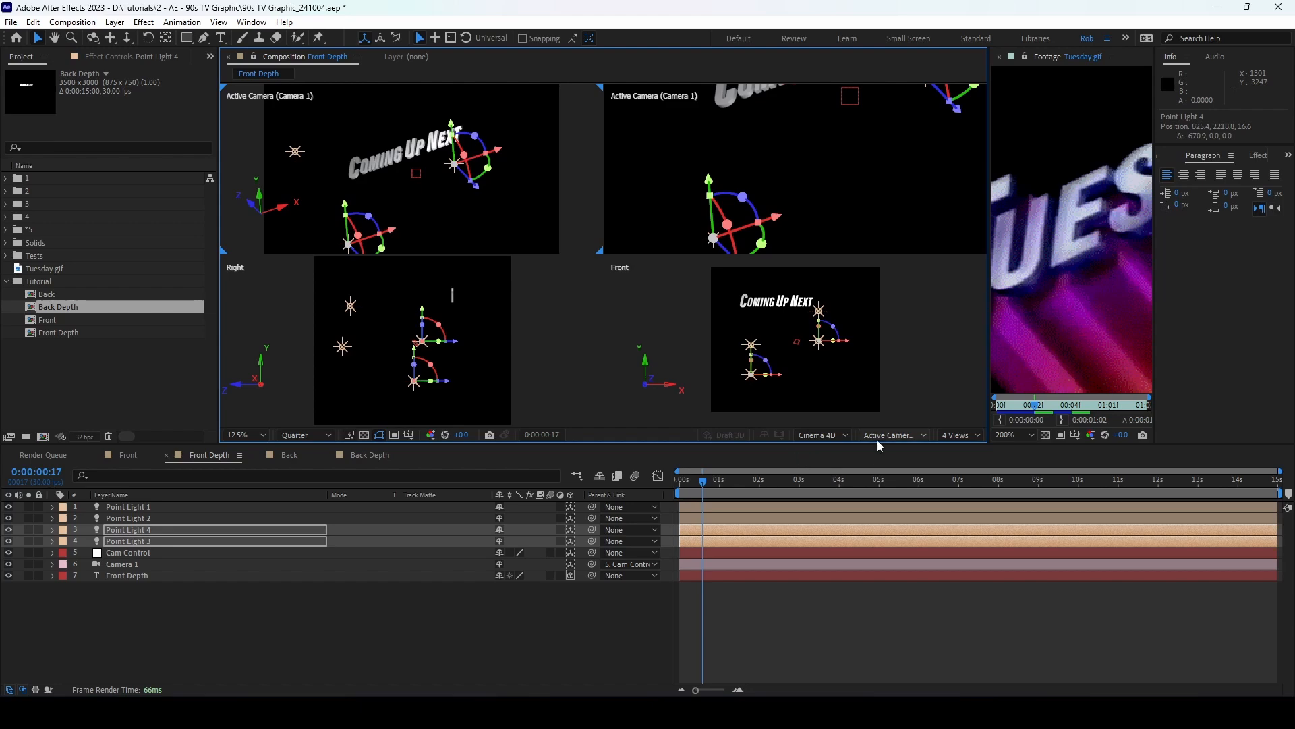
Step: Return the viewer to 1 View and preview the first seconds of the text animation
{"action": "left_click", "coordinate": [948, 439]}
{"action": "left_click", "coordinate": [962, 450]}
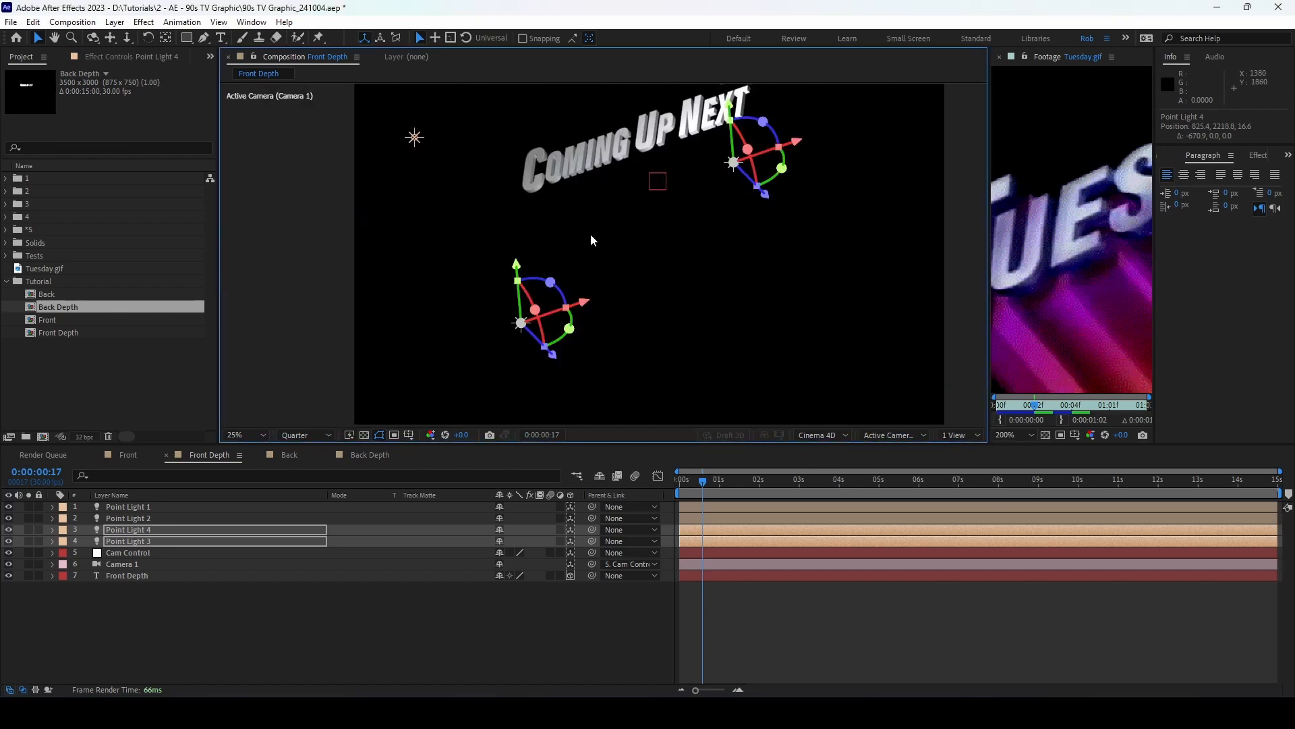
{"action": "left_click", "coordinate": [327, 639]}
{"action": "scroll", "coordinate": [625, 270], "scroll_direction": "down", "scroll_amount": 3}
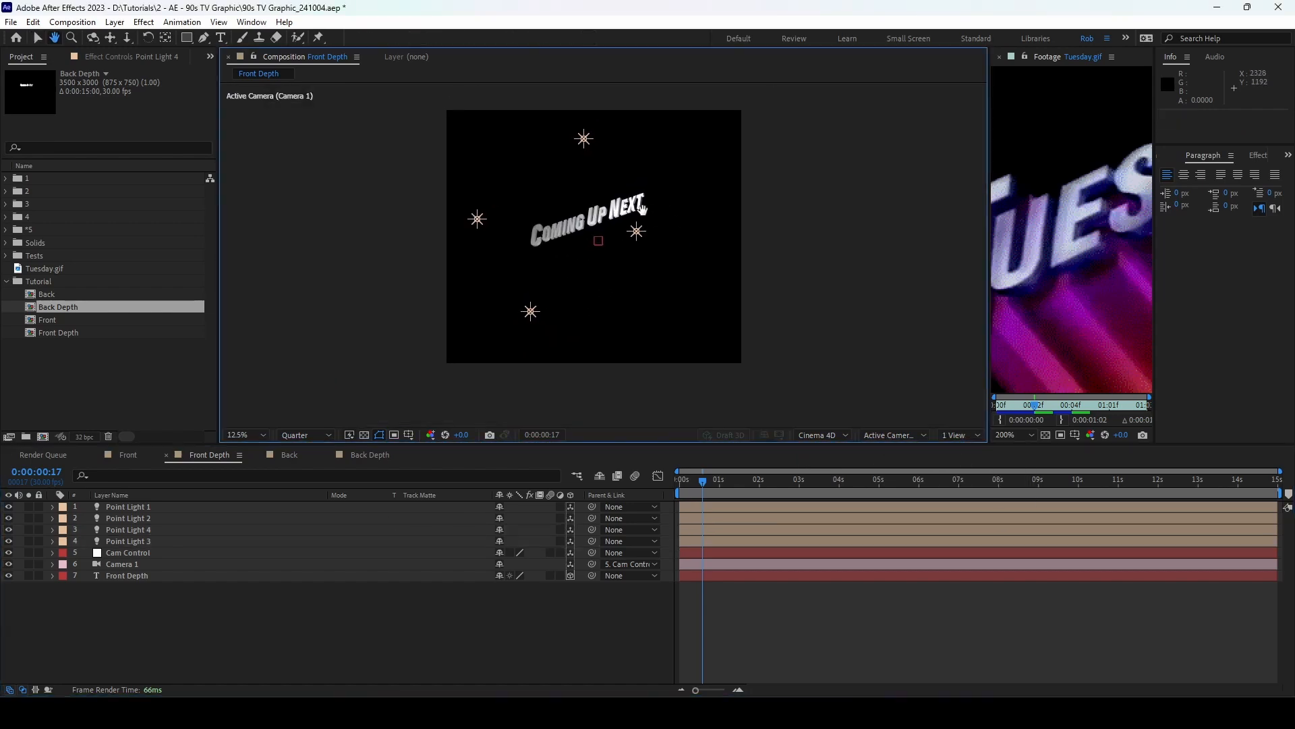
{"action": "left_click_drag", "start_coordinate": [674, 479], "coordinate": [736, 484]}
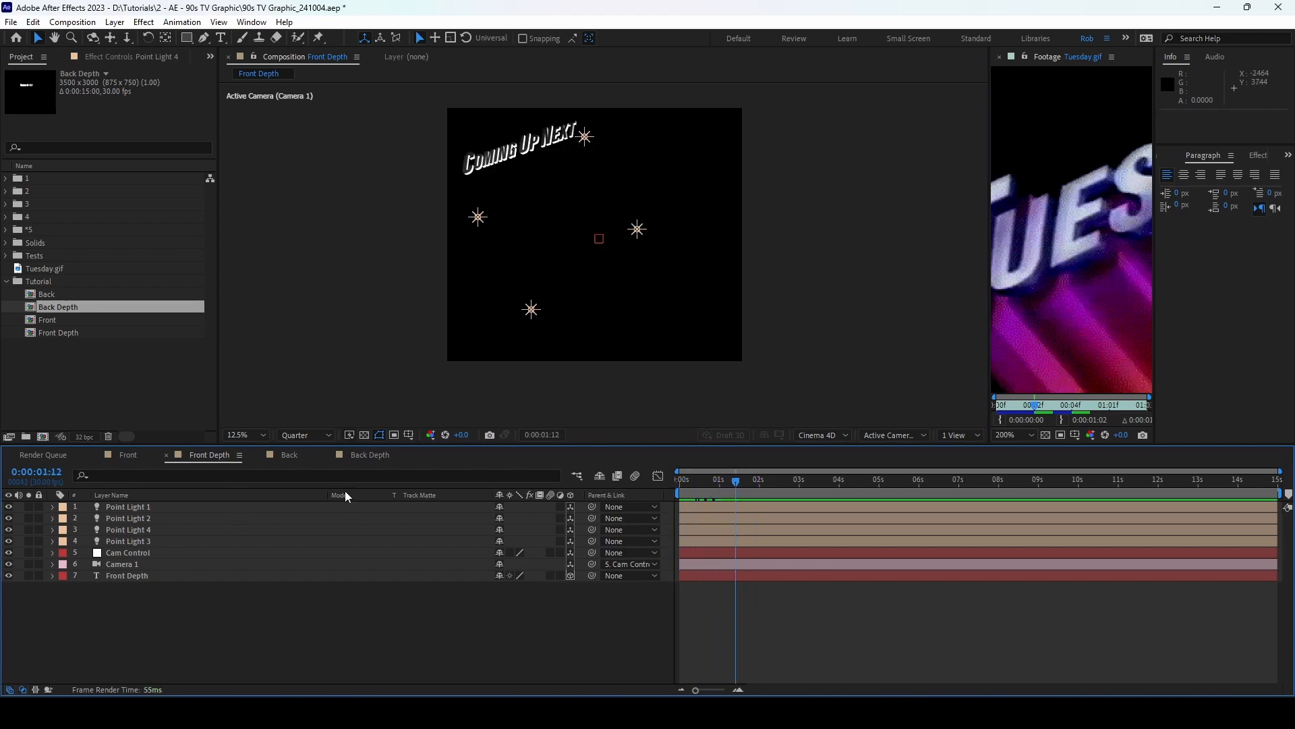
{"action": "left_click", "coordinate": [292, 454]}
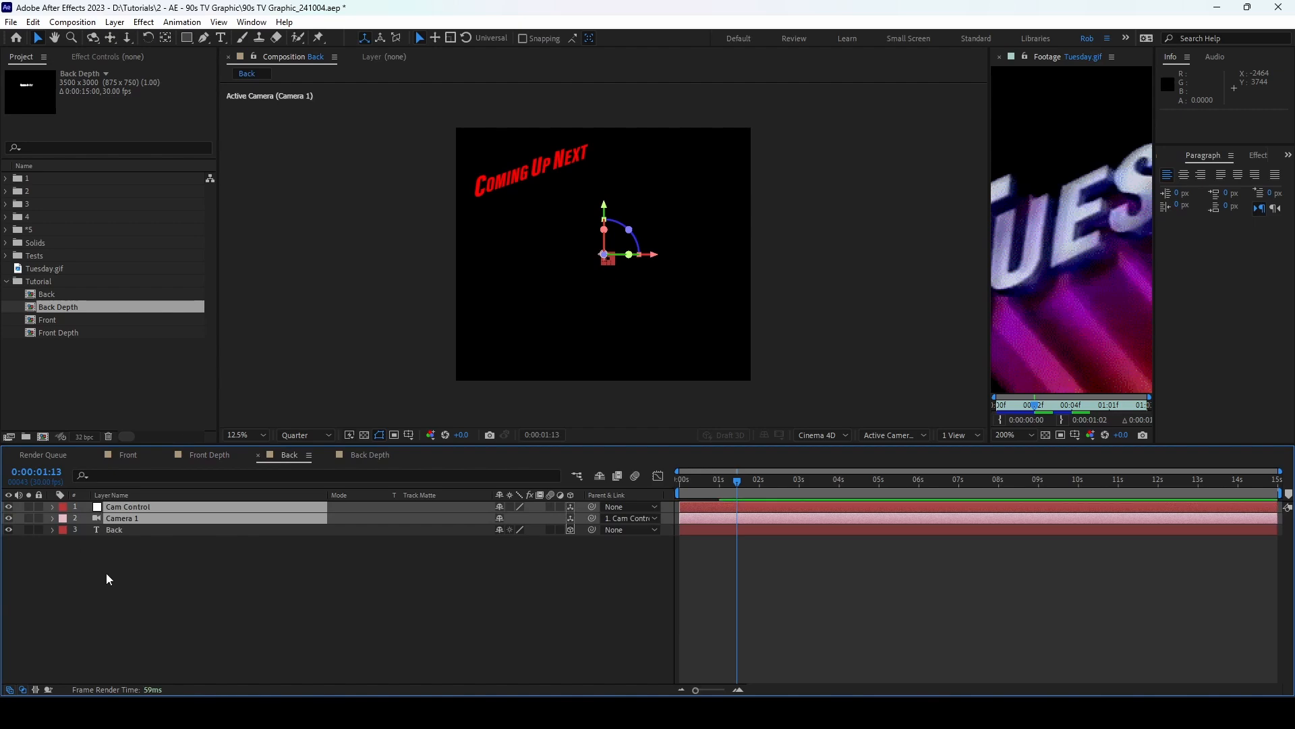
Step: Preview Camera 1's move over the first two seconds of the Back comp
{"action": "left_click", "coordinate": [135, 564]}
{"action": "left_click", "coordinate": [155, 518]}
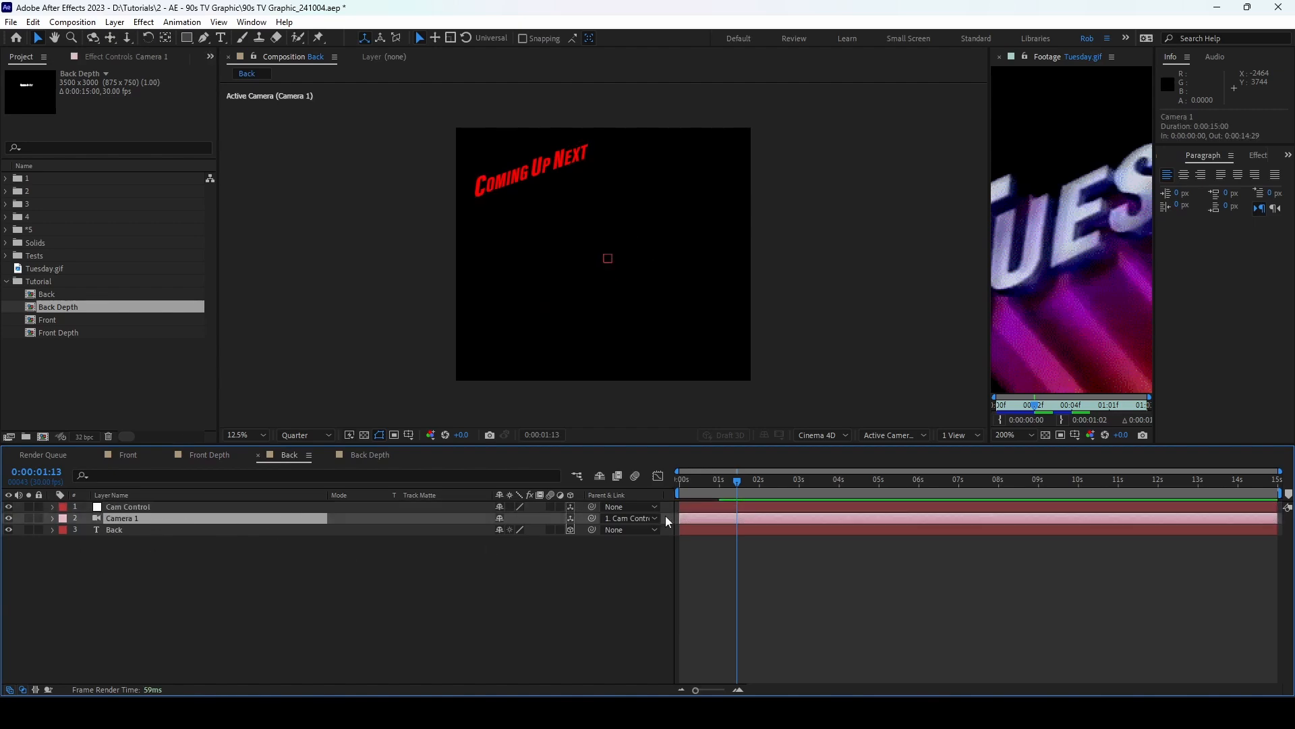
{"action": "left_click_drag", "start_coordinate": [735, 483], "coordinate": [570, 467]}
{"action": "left_click_drag", "start_coordinate": [693, 487], "coordinate": [769, 486]}
{"action": "left_click", "coordinate": [301, 589]}
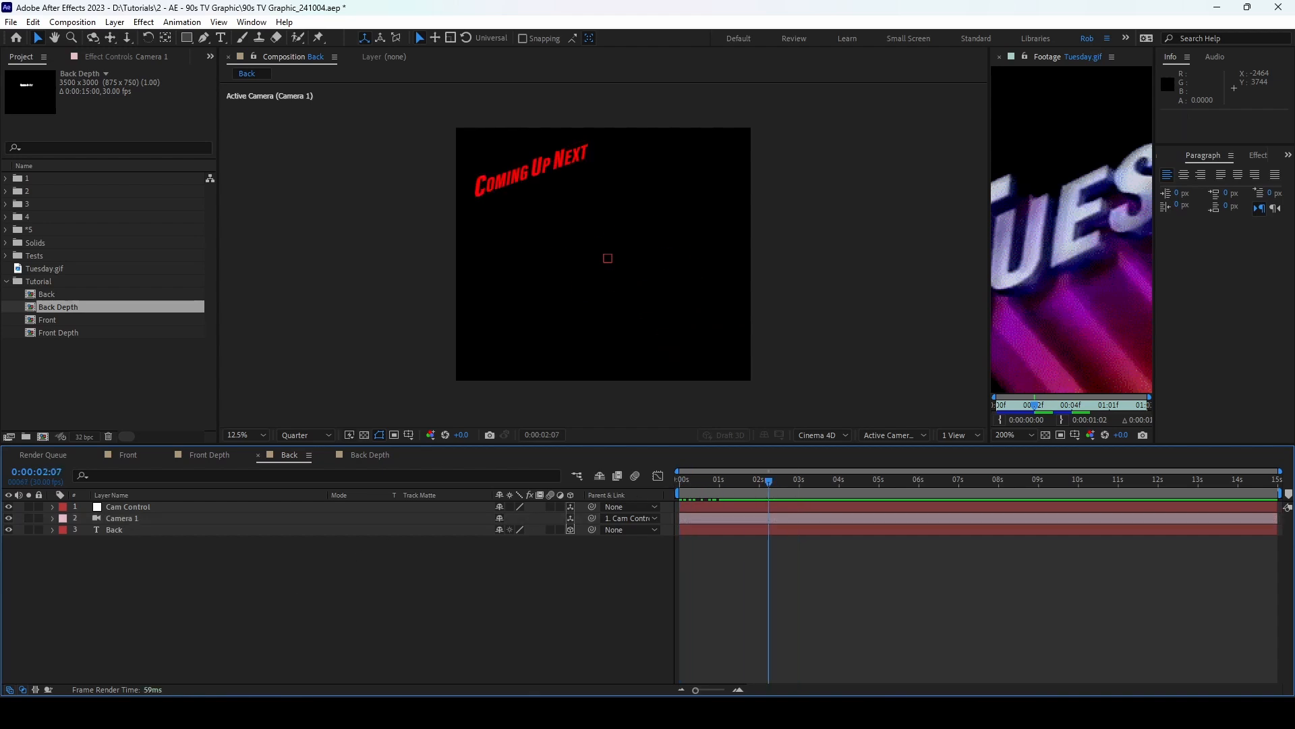
Step: In the Back Depth comp, duplicate the Back Depth text layer
{"action": "left_click", "coordinate": [367, 454]}
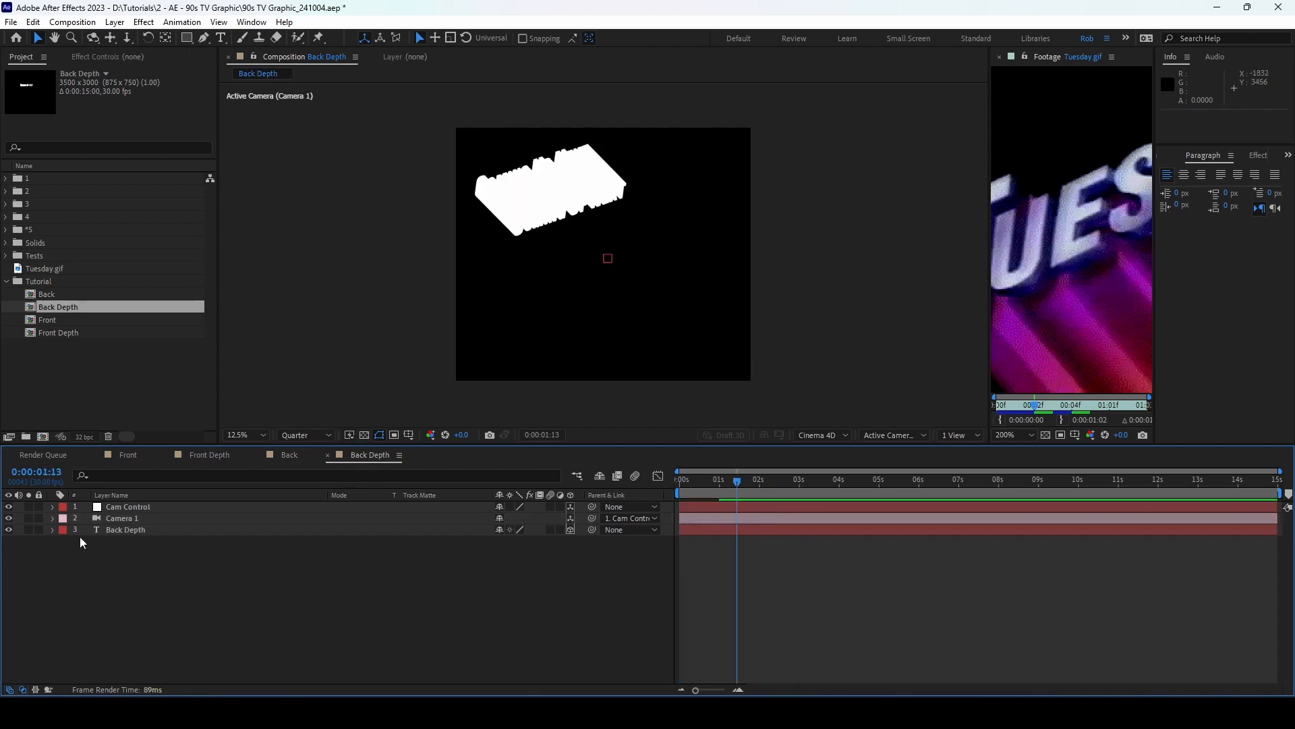
{"action": "left_click", "coordinate": [133, 508]}
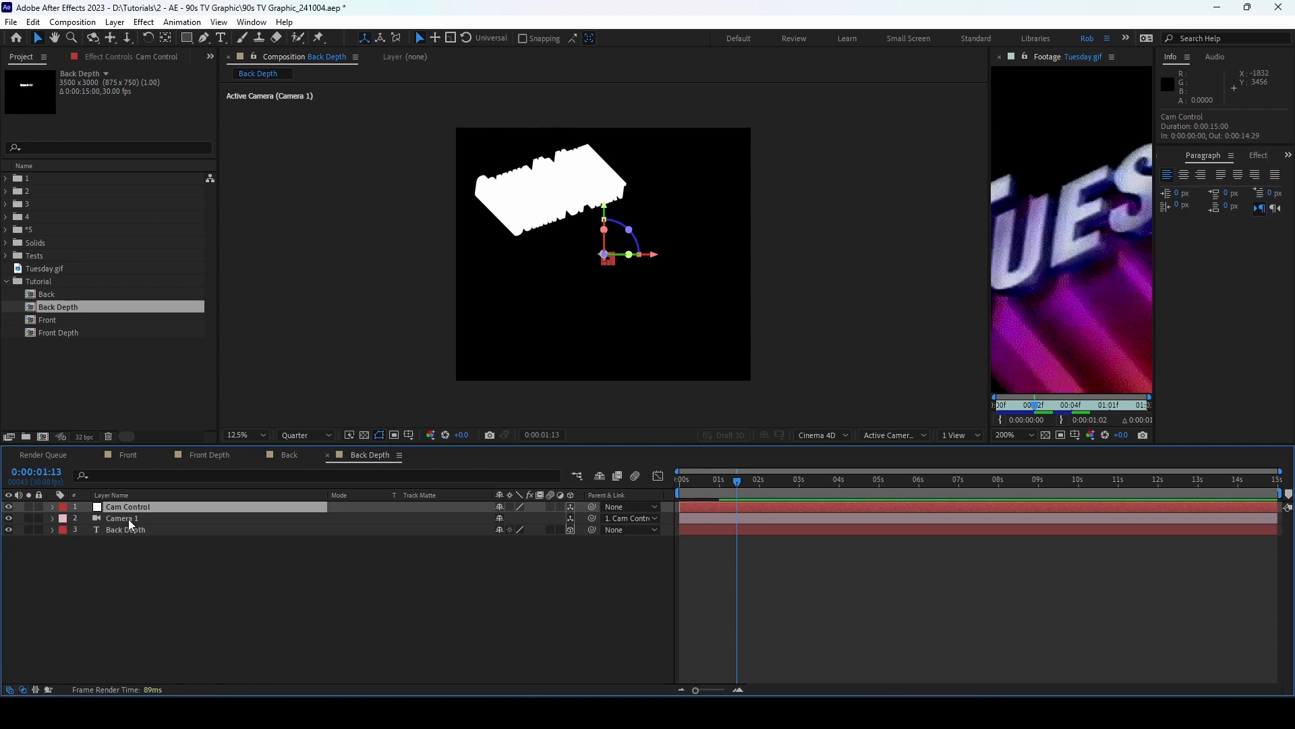
{"action": "left_click", "coordinate": [132, 528]}
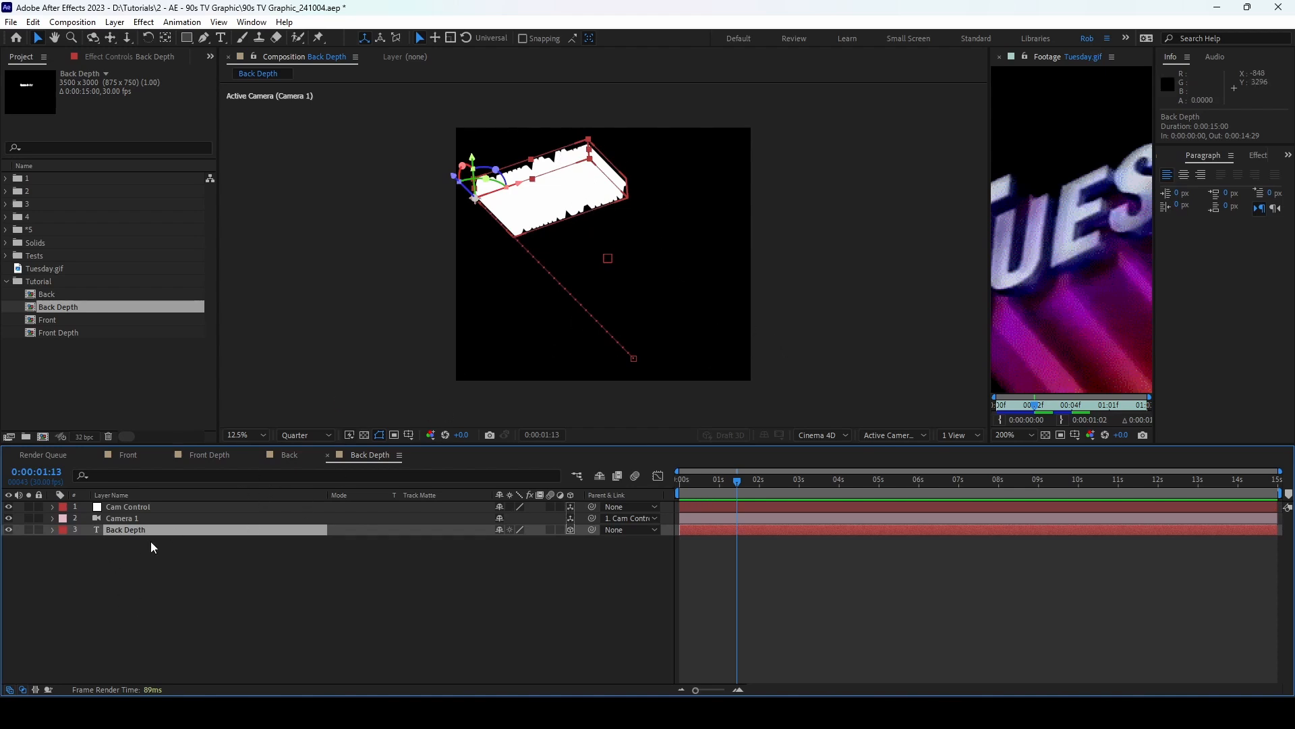
{"action": "key", "text": "ctrl+d"}
Step: Place Back Depth 2 below the original and remove its Position keyframes
{"action": "left_click_drag", "start_coordinate": [158, 532], "coordinate": [159, 566]}
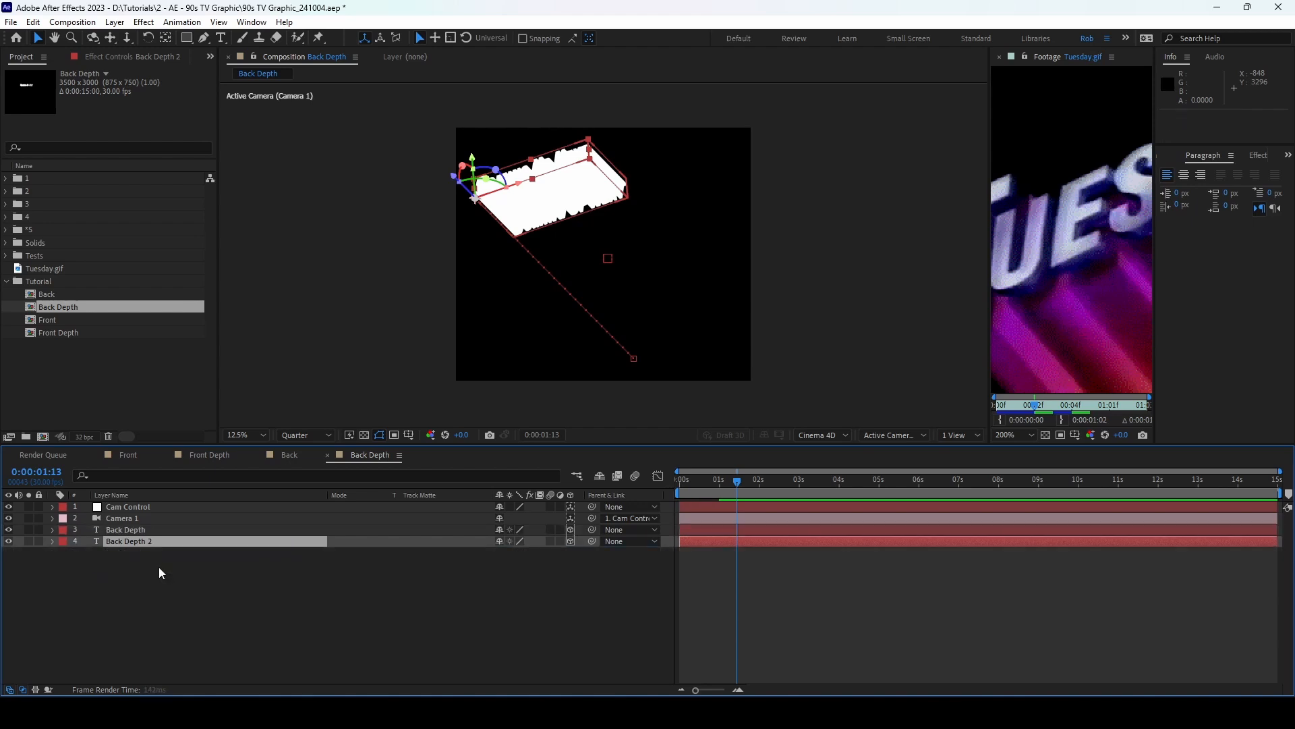
{"action": "key", "text": "p"}
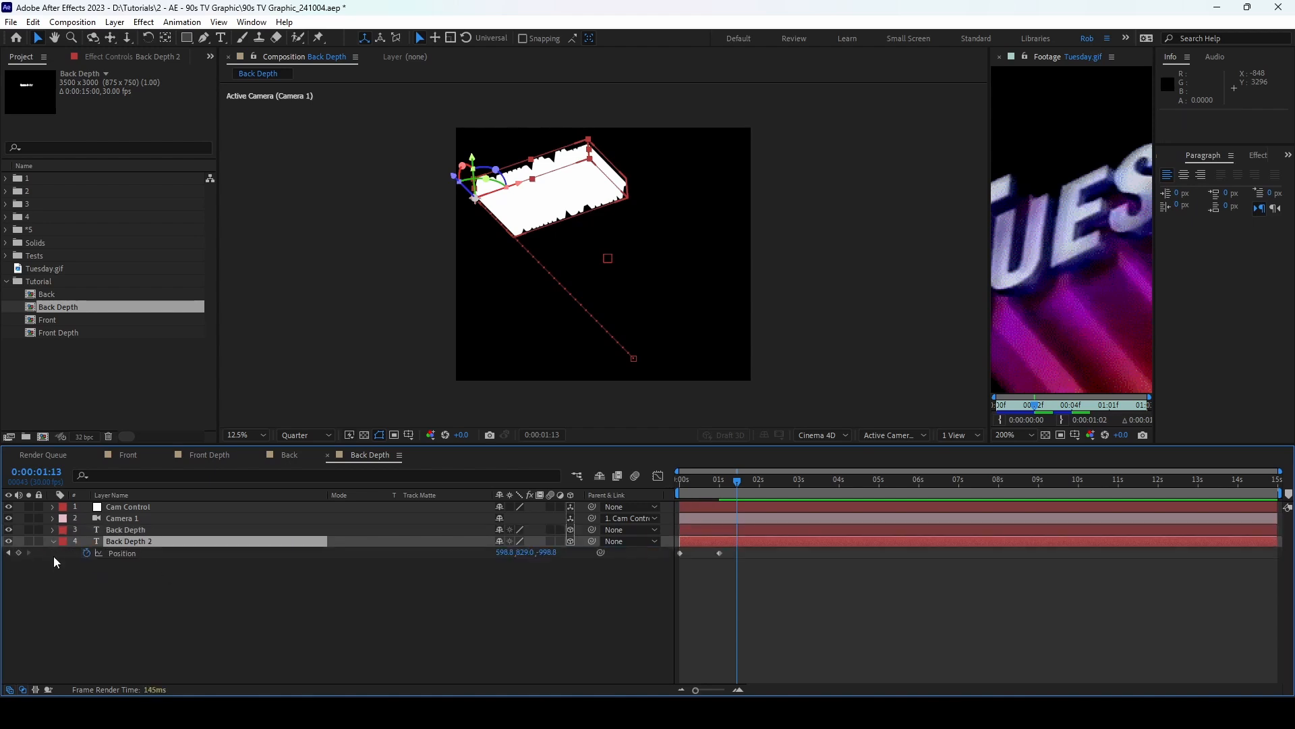
{"action": "left_click", "coordinate": [87, 552]}
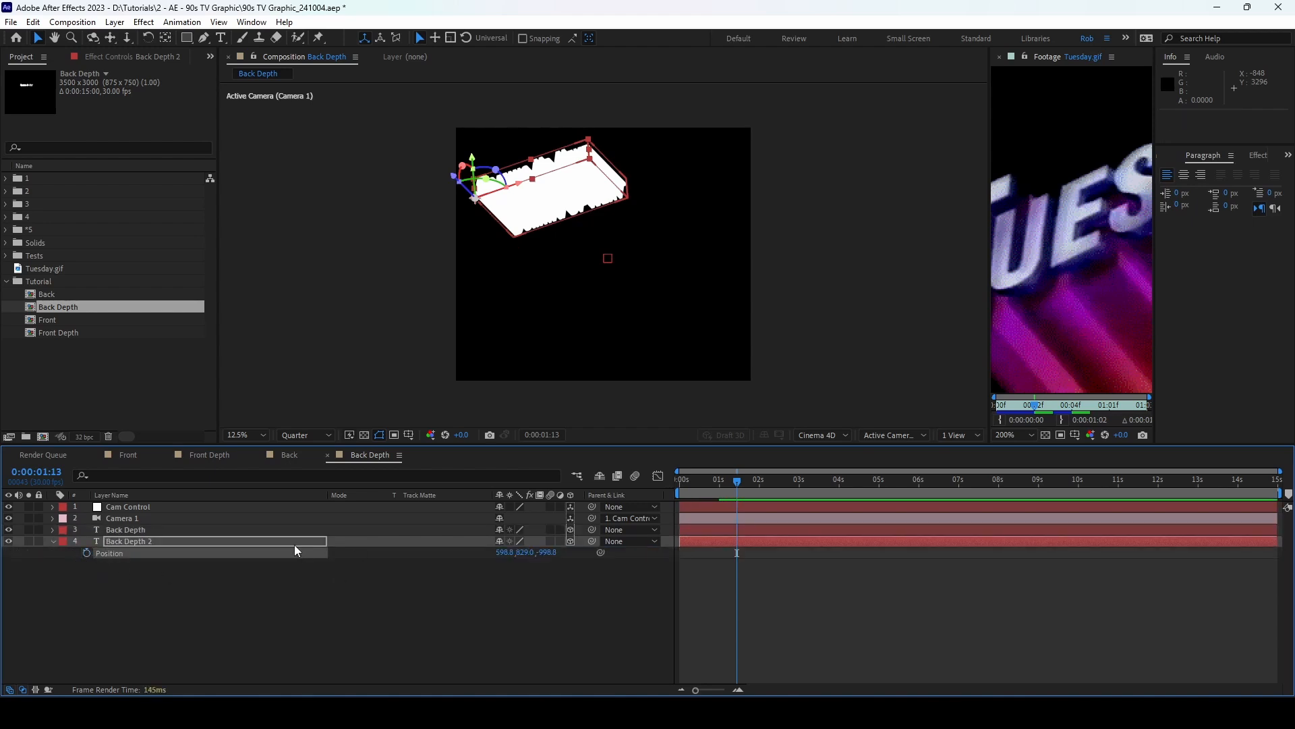
{"action": "left_click", "coordinate": [600, 552]}
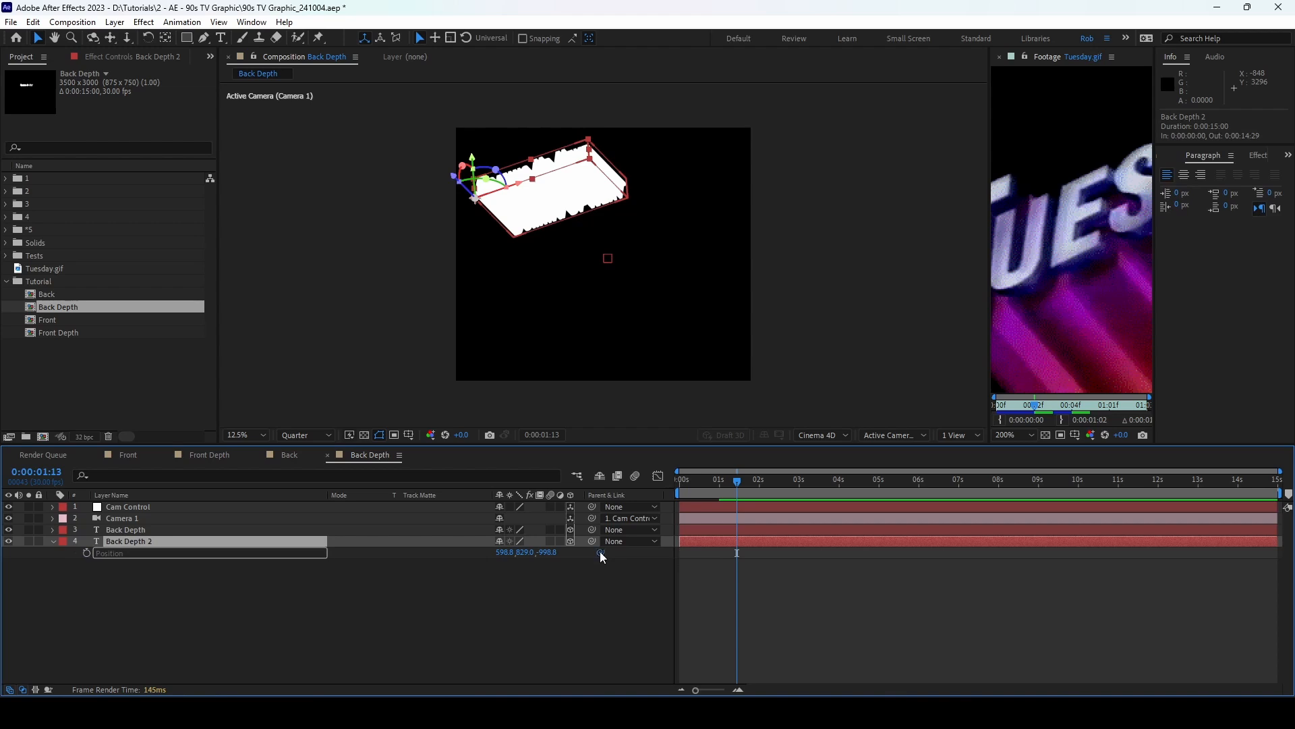
{"action": "key", "text": "ctrl+z"}
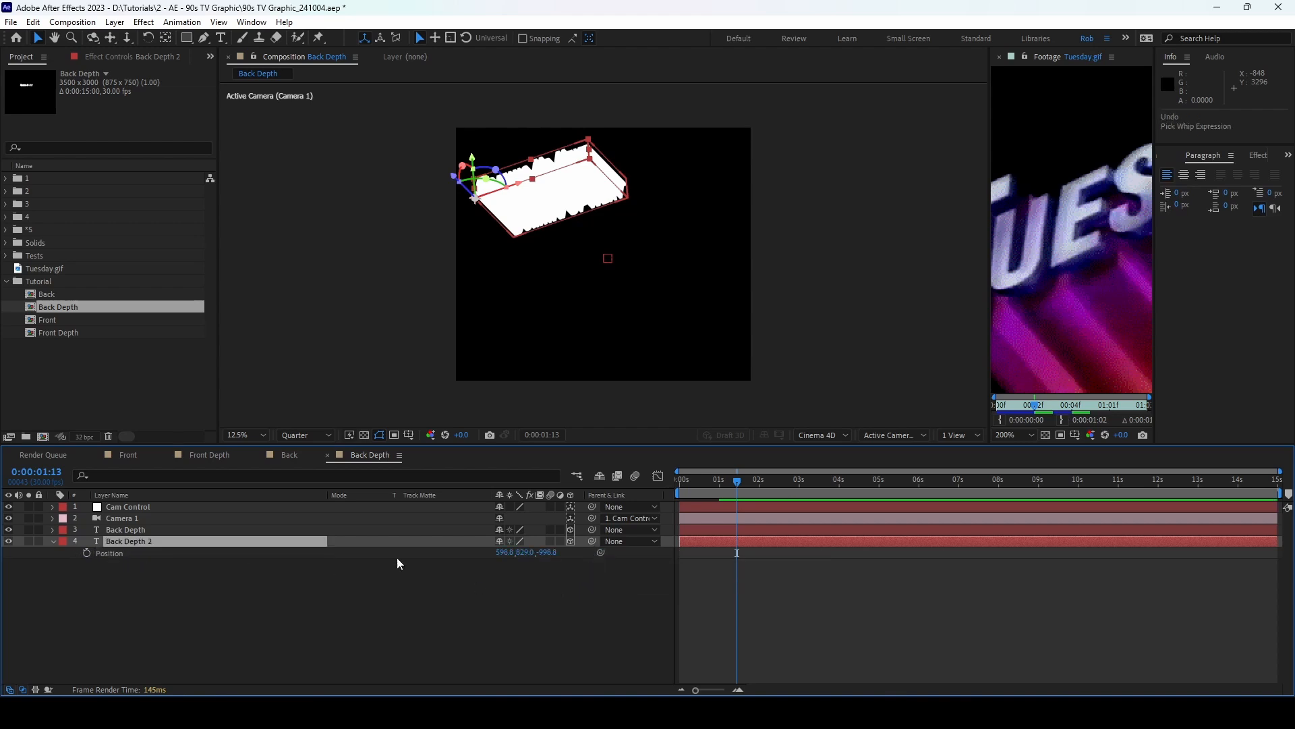
Step: Parent Back Depth 2 to Back Depth at 0, 0, 948.2 and duplicate it as Back Depth 3
{"action": "mouse_move", "coordinate": [593, 539]}
{"action": "left_mouse_down"}
{"action": "mouse_move", "coordinate": [185, 544]}
{"action": "mouse_move", "coordinate": [147, 528]}
{"action": "left_mouse_up"}
{"action": "key", "text": "period"}
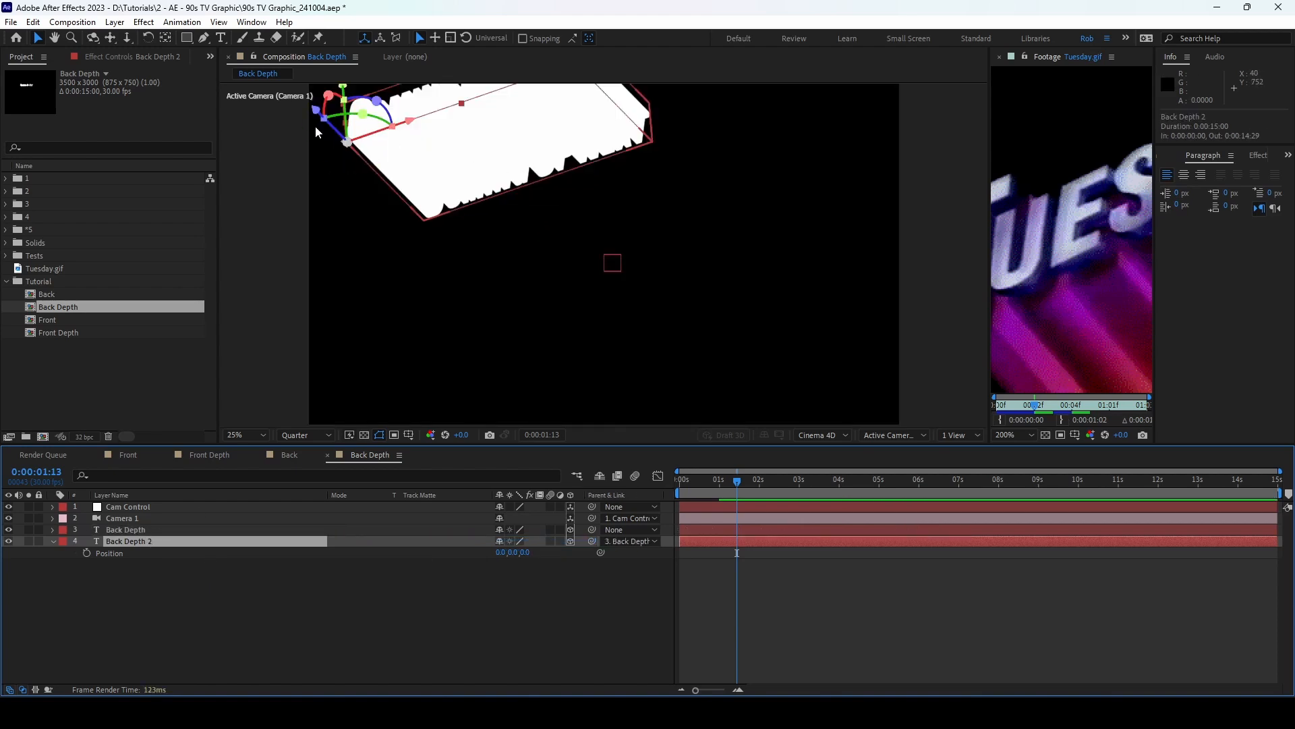
{"action": "left_click_drag", "start_coordinate": [315, 115], "coordinate": [394, 191]}
{"action": "left_click", "coordinate": [143, 551]}
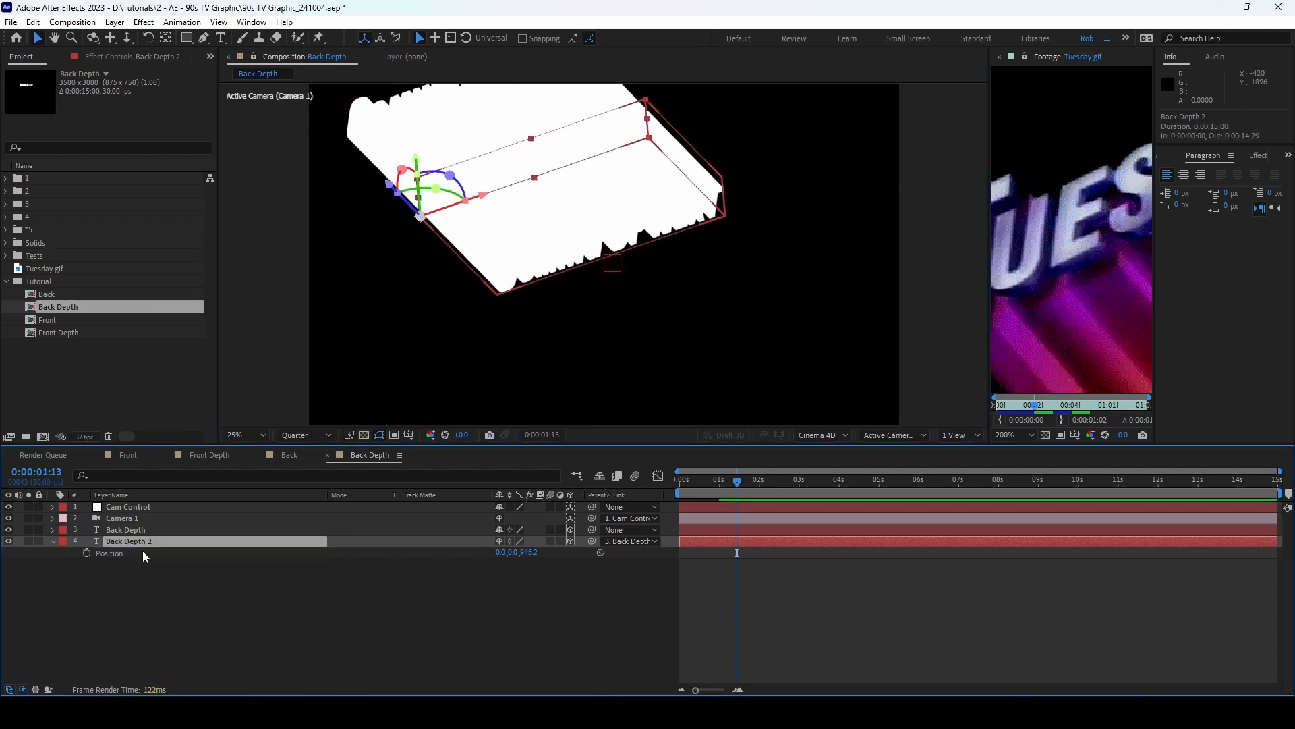
{"action": "key", "text": "ctrl+d"}
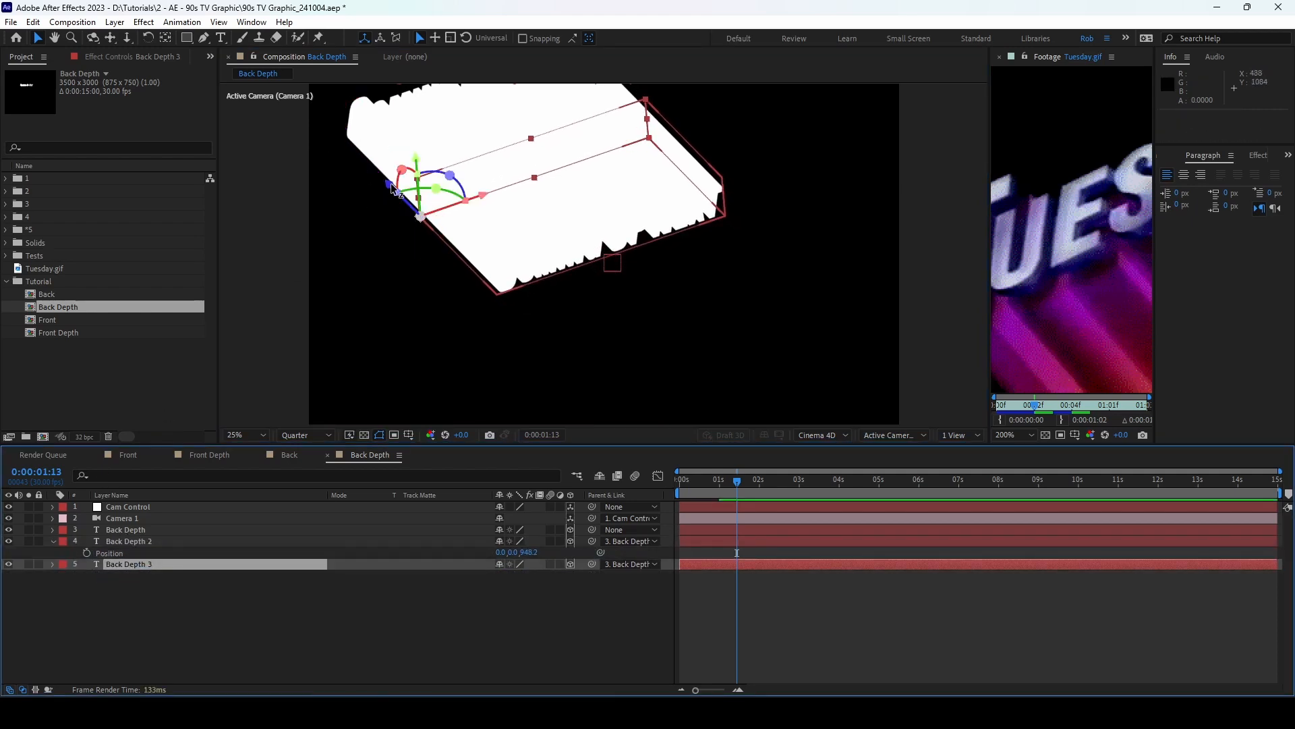
Step: Offset Back Depth 3 further along Z and duplicate it as Back Depth 4
{"action": "left_click_drag", "start_coordinate": [394, 192], "coordinate": [468, 241]}
{"action": "left_click", "coordinate": [403, 581]}
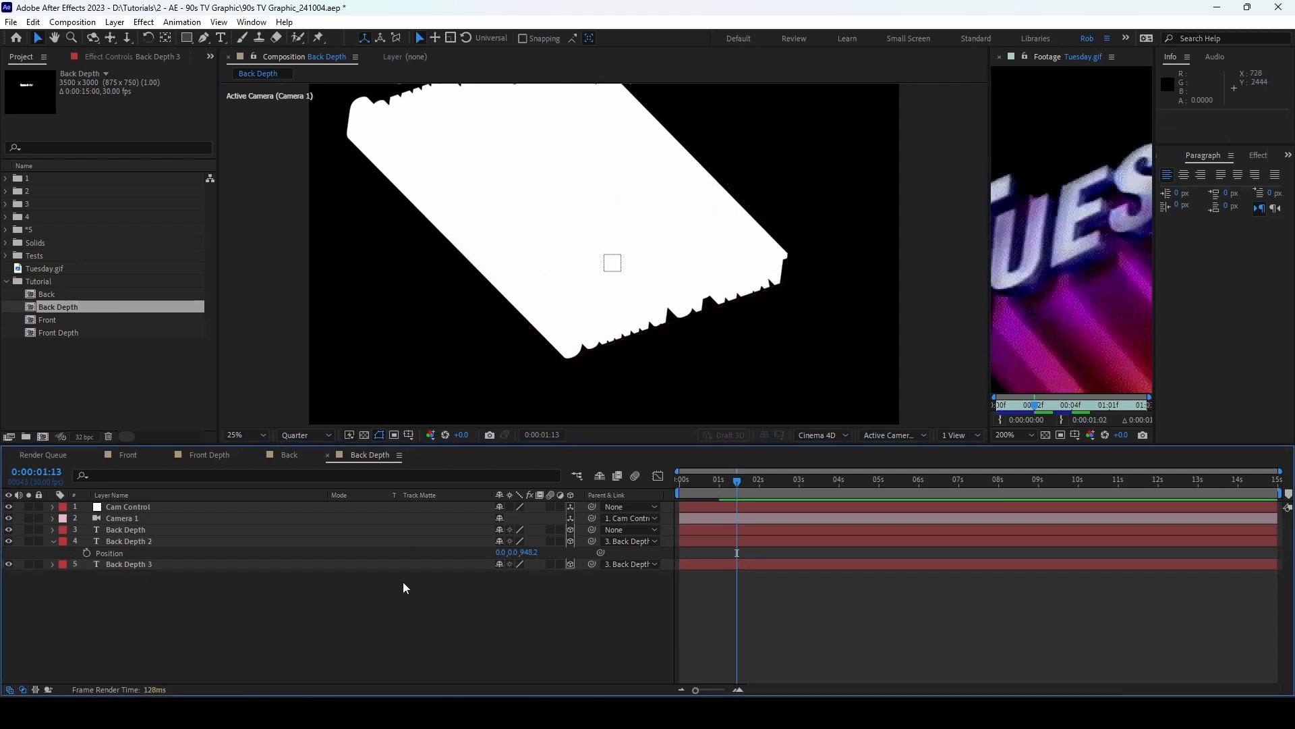
{"action": "left_click", "coordinate": [54, 540]}
{"action": "left_click", "coordinate": [133, 553]}
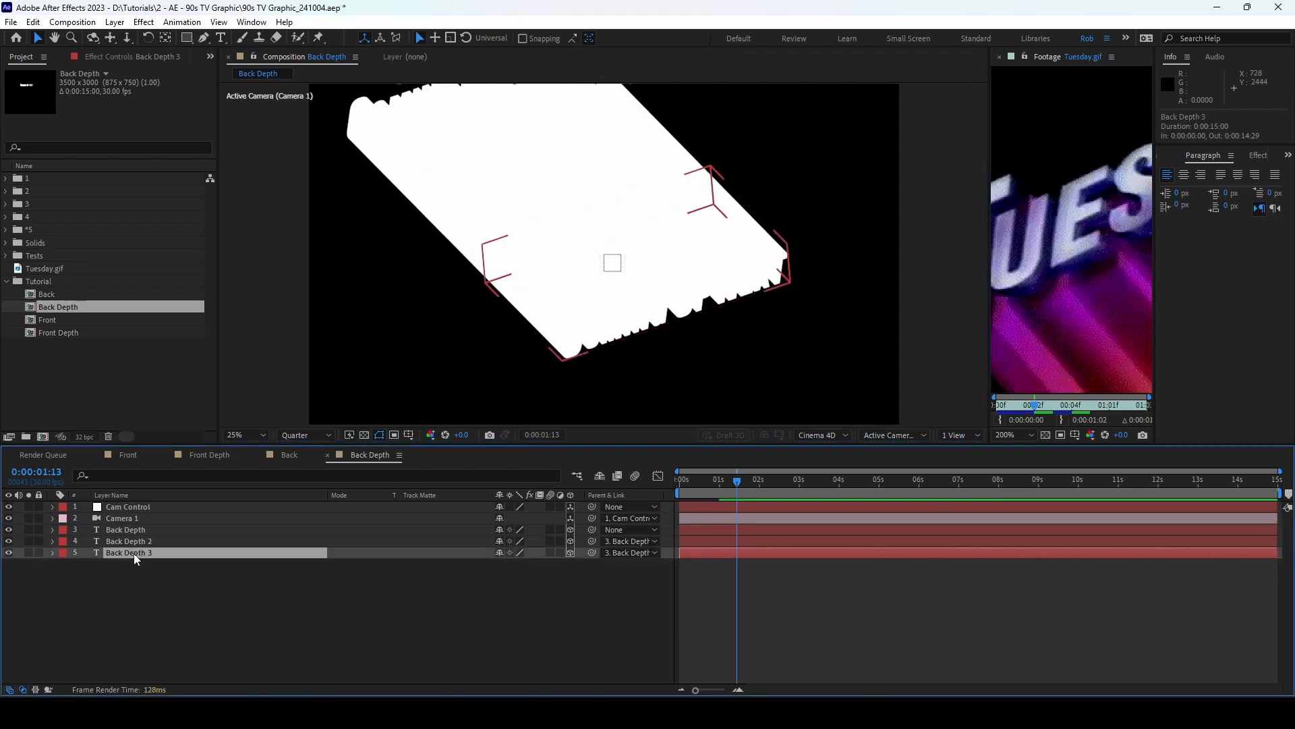
{"action": "key", "text": "ctrl+d"}
Step: Move Back Depth 4 to the bottom of the stack and push it further along Z
{"action": "left_click_drag", "start_coordinate": [155, 554], "coordinate": [245, 589]}
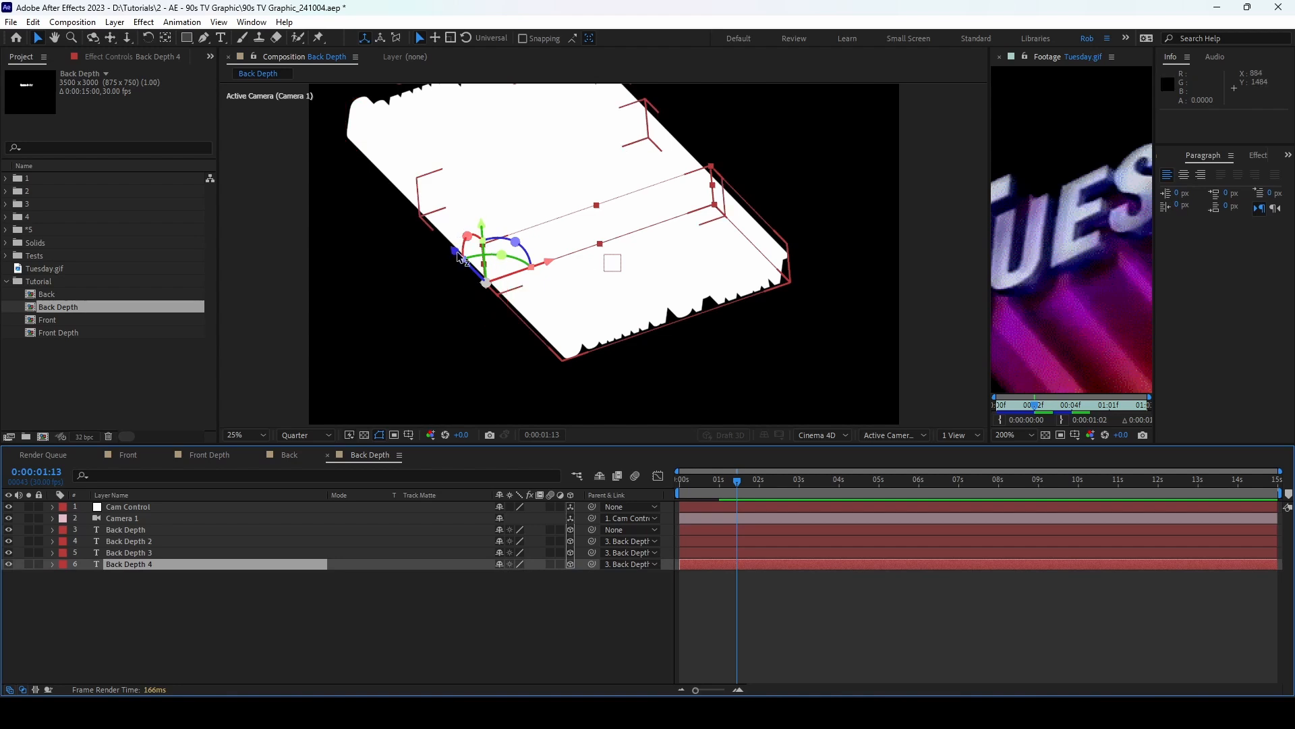
{"action": "left_click_drag", "start_coordinate": [459, 254], "coordinate": [563, 305]}
{"action": "left_click", "coordinate": [295, 610]}
{"action": "scroll", "coordinate": [657, 253], "scroll_direction": "down", "scroll_amount": 1}
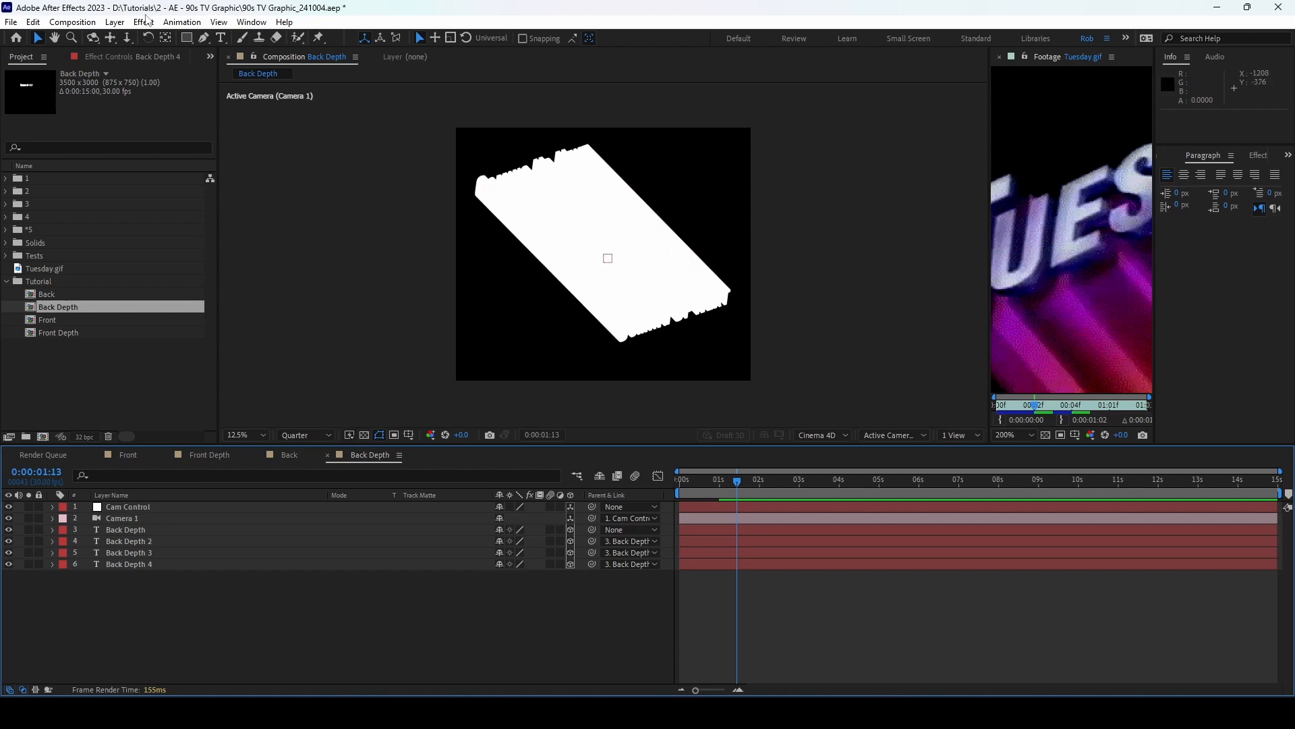
{"action": "left_click", "coordinate": [114, 21]}
Step: Add Point Light 1 at 250% intensity and drag it left toward the start of the text
{"action": "mouse_move", "coordinate": [135, 38]}
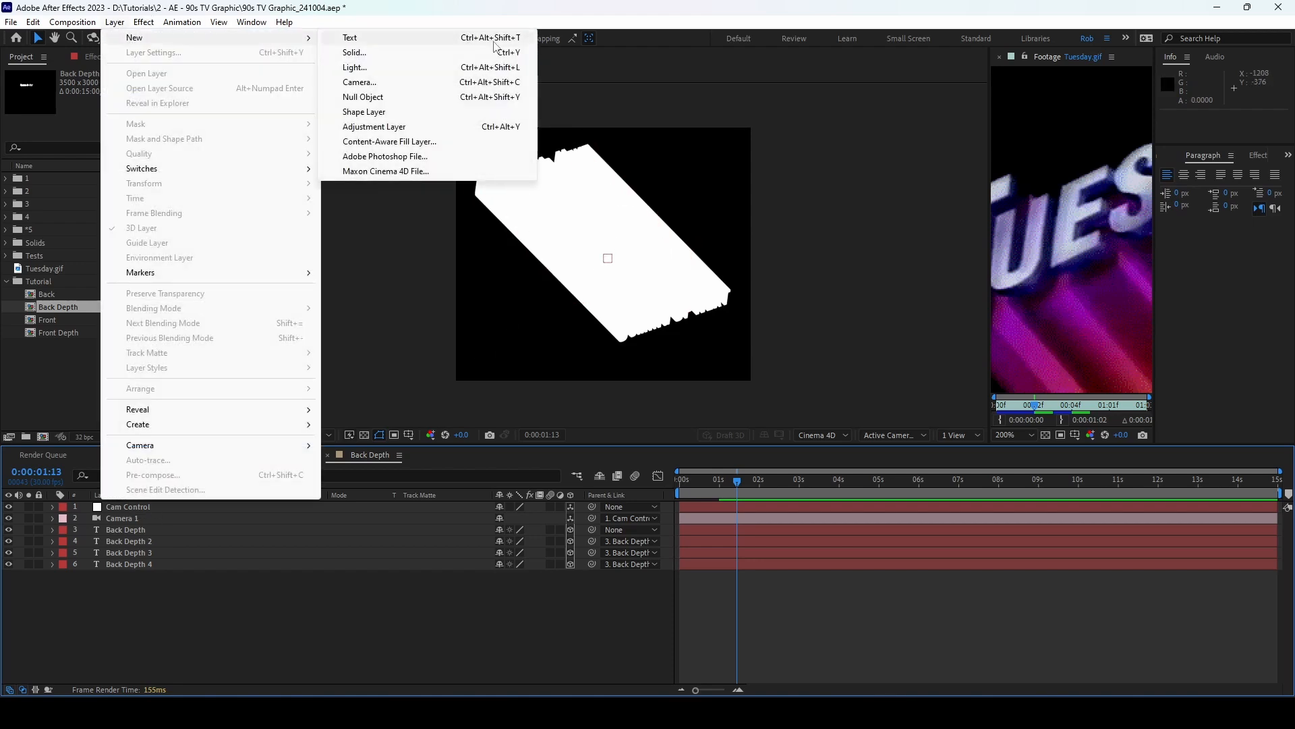
{"action": "left_click", "coordinate": [496, 66]}
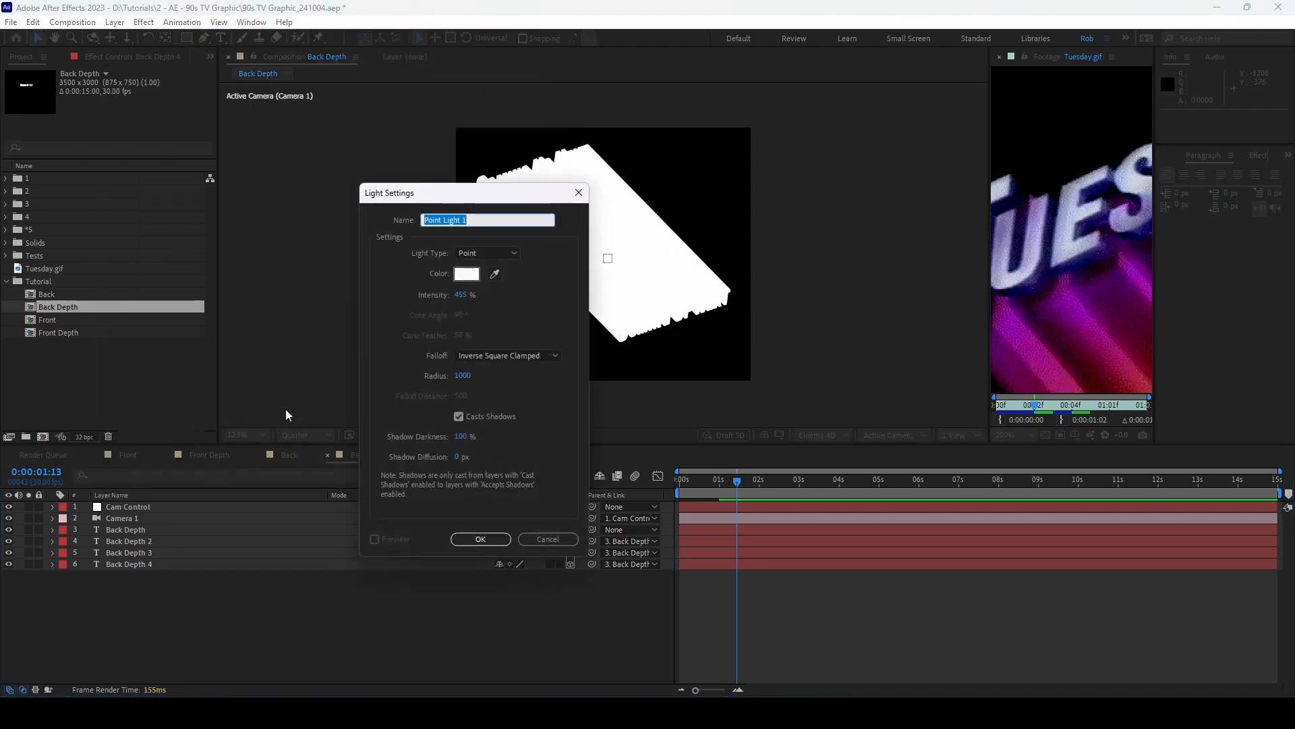
{"action": "left_click", "coordinate": [466, 297]}
{"action": "type", "text": "250"}
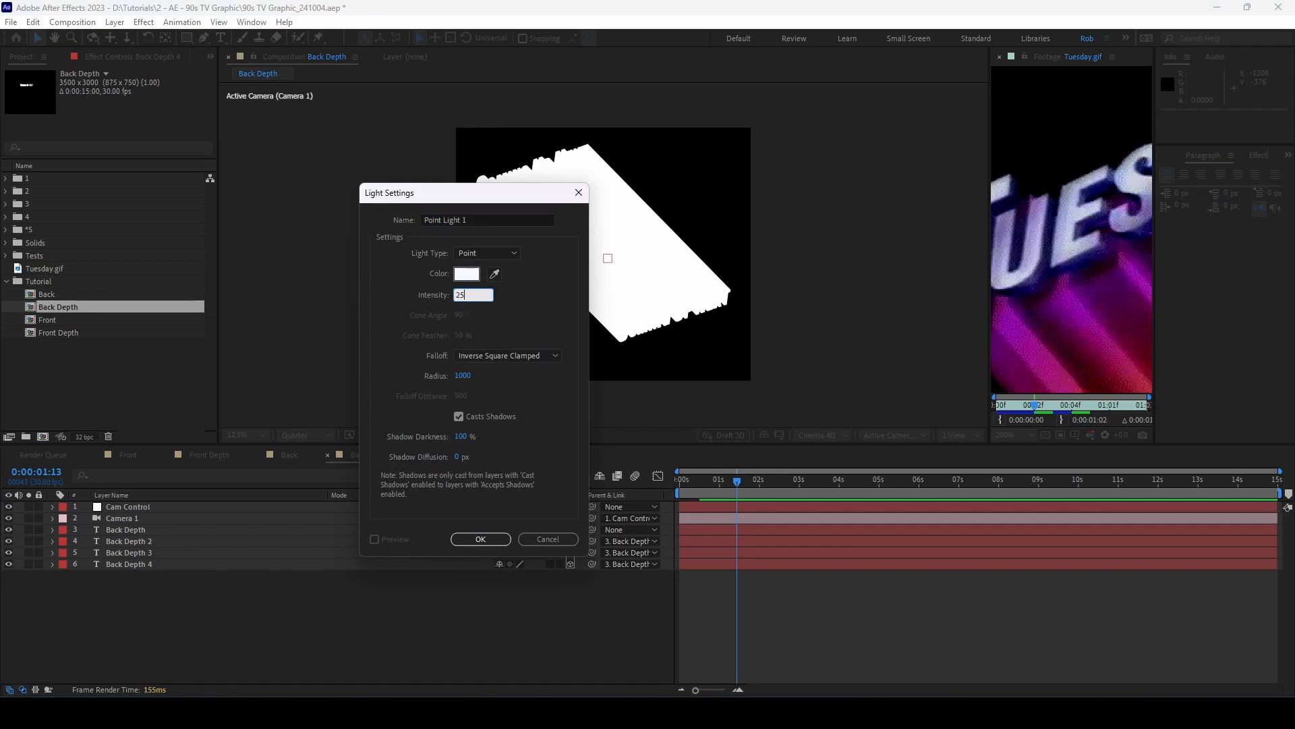
{"action": "left_click", "coordinate": [529, 297]}
{"action": "left_click", "coordinate": [480, 539]}
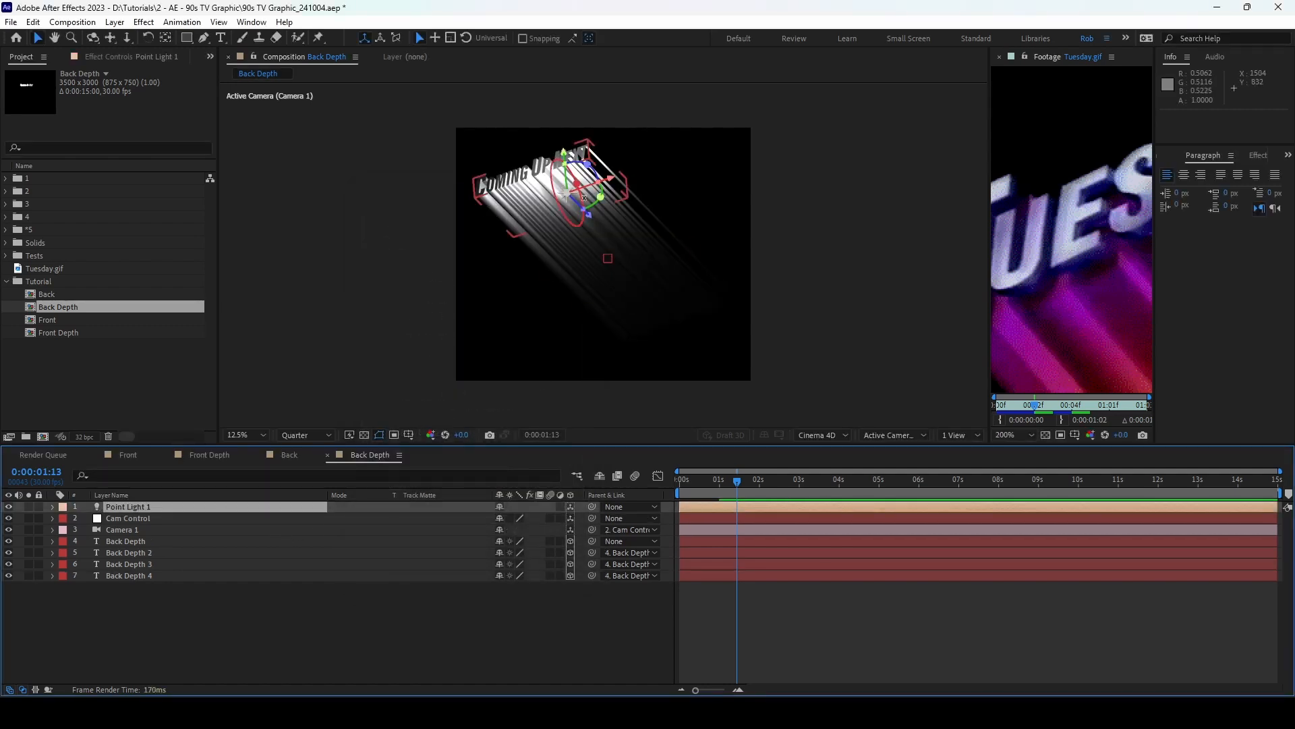
{"action": "left_click_drag", "start_coordinate": [611, 183], "coordinate": [557, 208]}
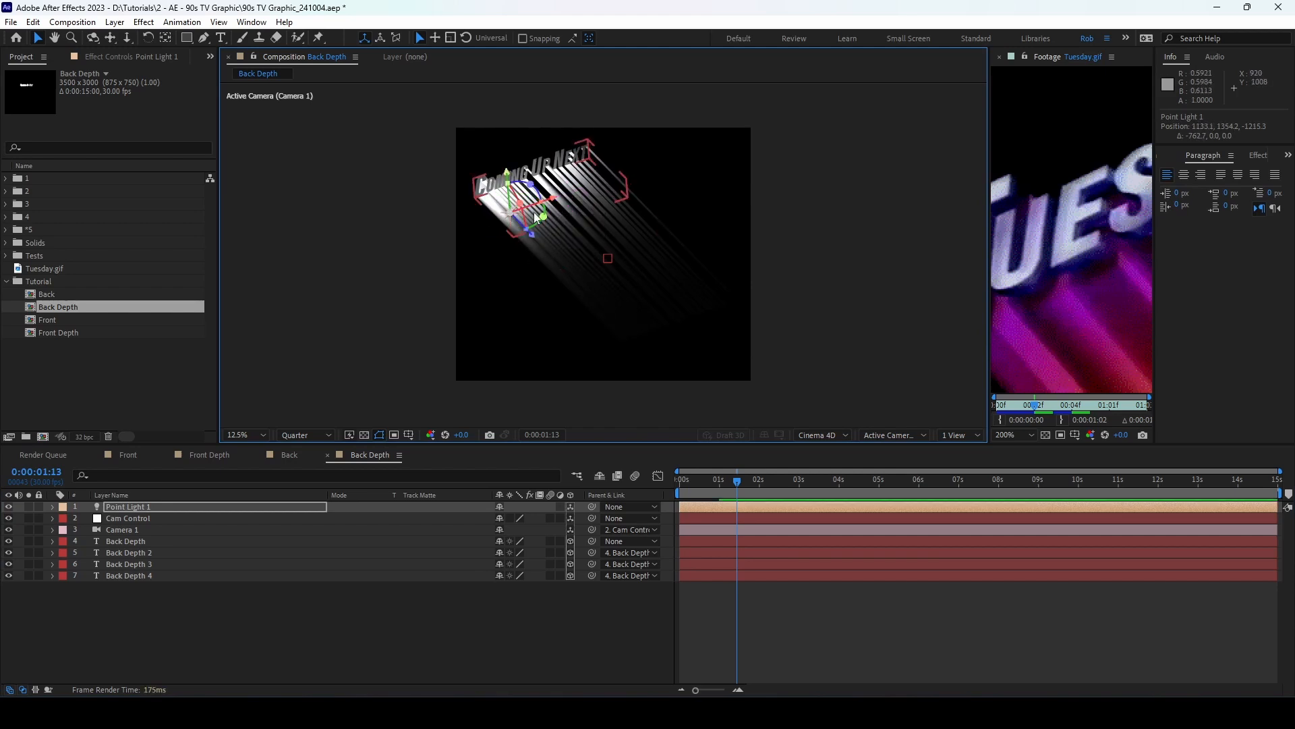
Step: Switch the viewer layout to 4 Views and zoom out
{"action": "left_click", "coordinate": [956, 436]}
{"action": "left_click", "coordinate": [963, 478]}
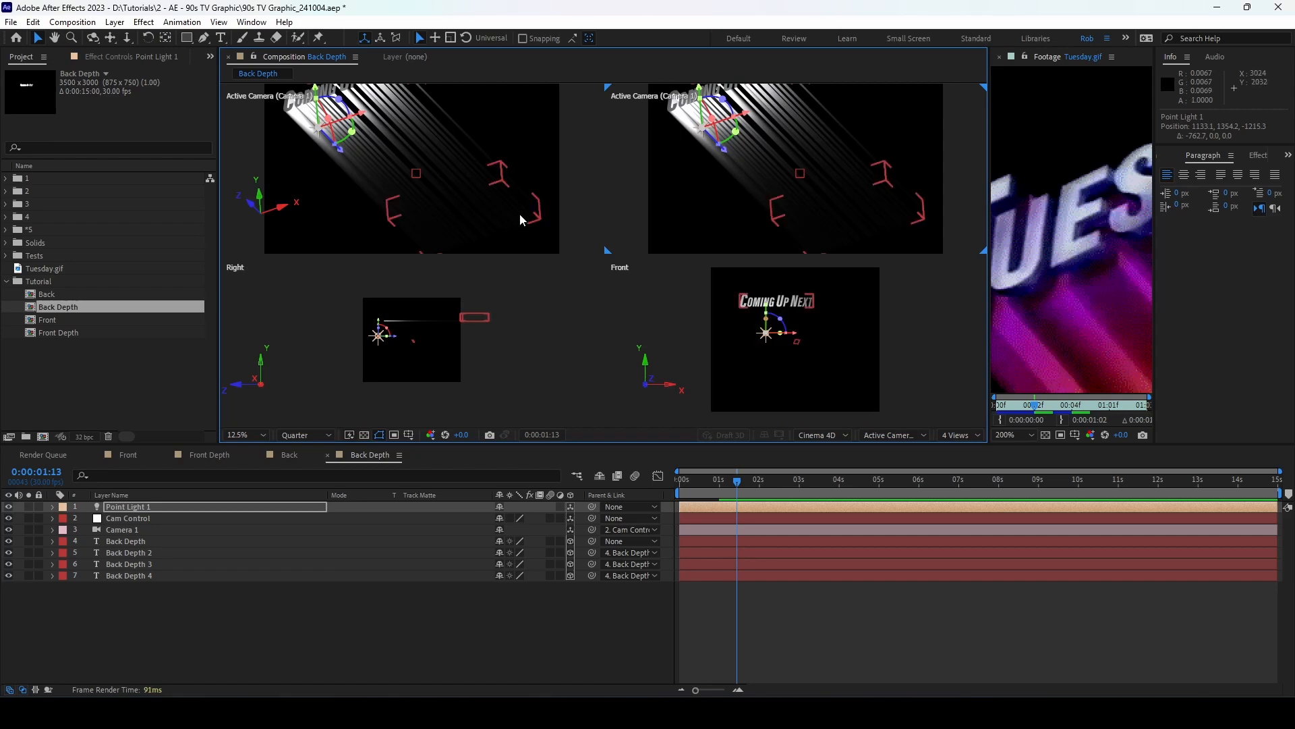
{"action": "scroll", "coordinate": [711, 168], "scroll_direction": "down", "scroll_amount": 2}
{"action": "scroll", "coordinate": [378, 192], "scroll_direction": "down", "scroll_amount": 2}
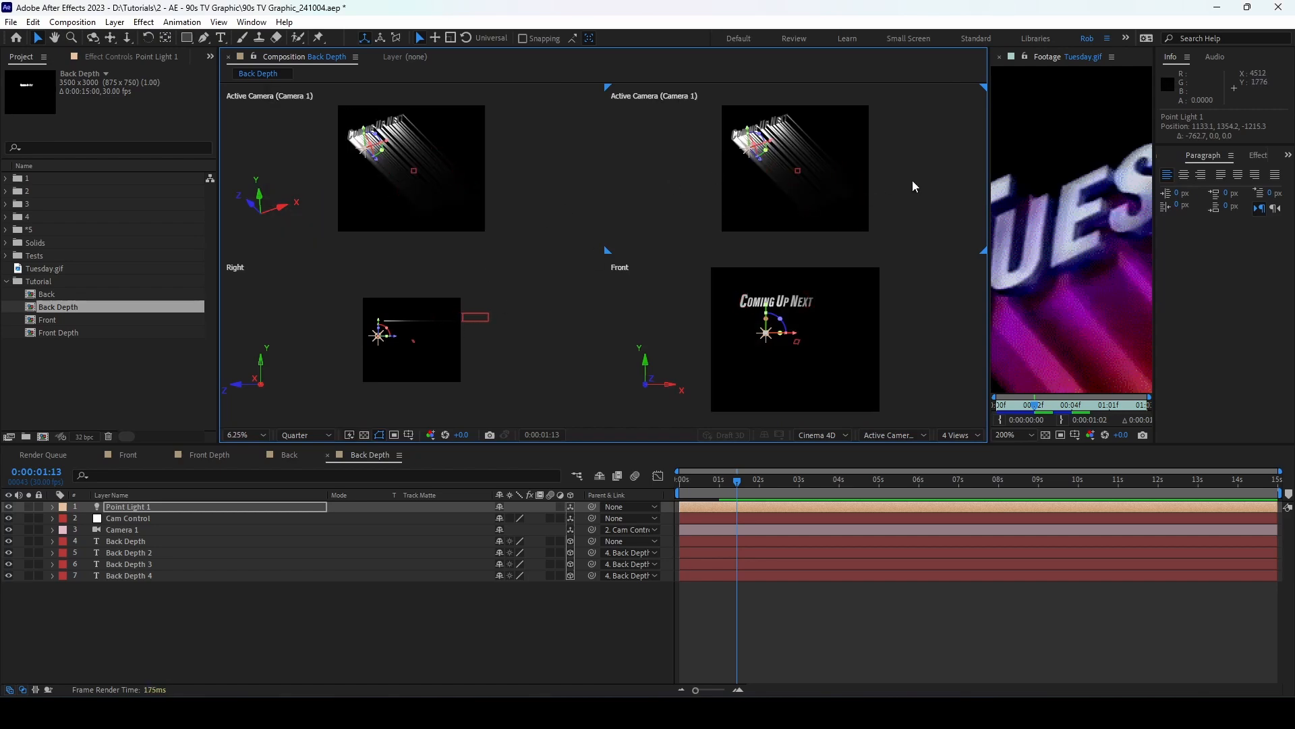
Step: Set the top-right pane to Top view, make the Right view active, and select Point Light 1
{"action": "left_click", "coordinate": [904, 180]}
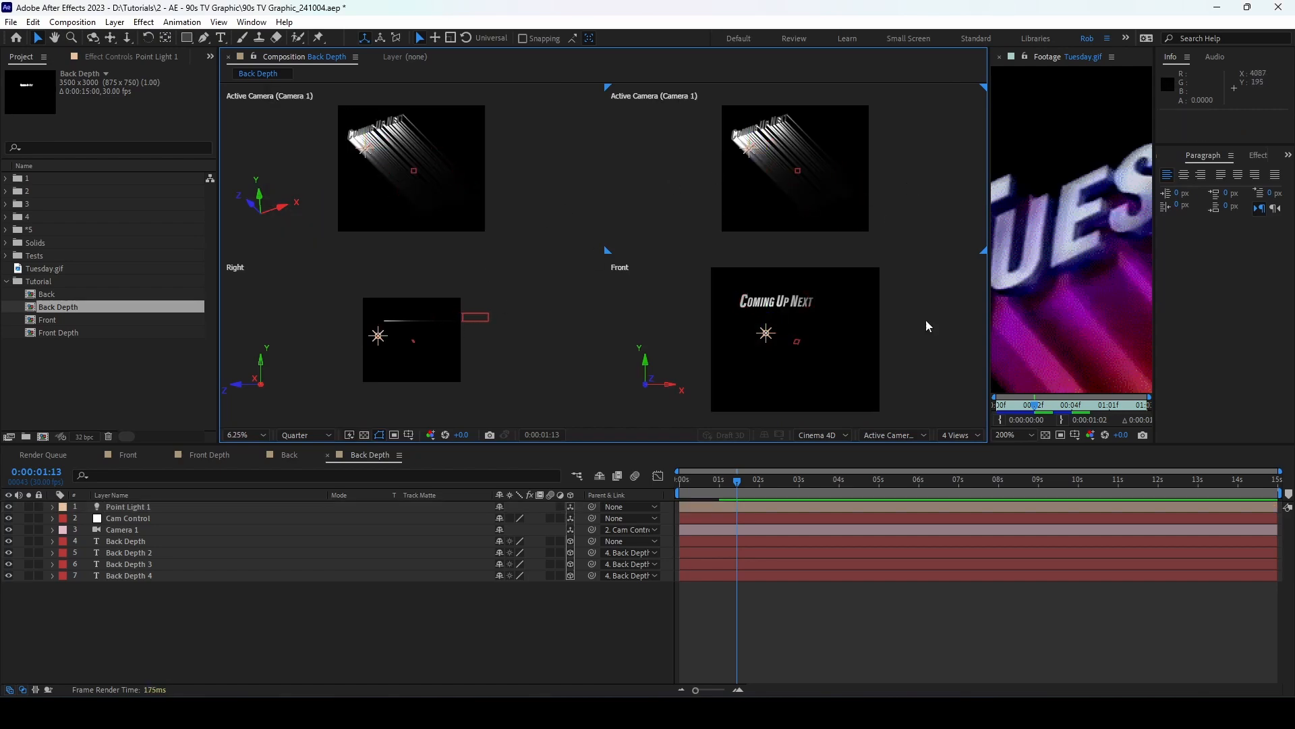
{"action": "left_click", "coordinate": [906, 436]}
{"action": "left_click", "coordinate": [896, 530]}
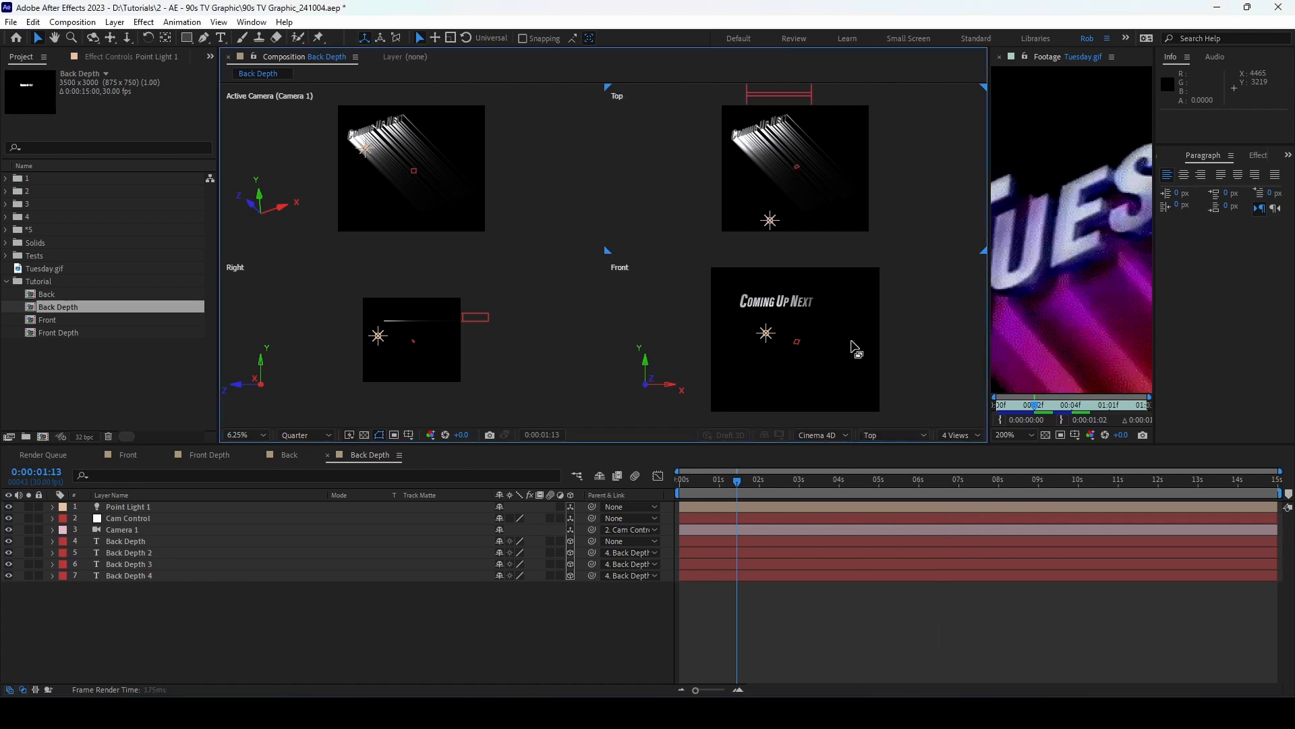
{"action": "scroll", "coordinate": [771, 214], "scroll_direction": "up", "scroll_amount": 2}
{"action": "left_click", "coordinate": [410, 324]}
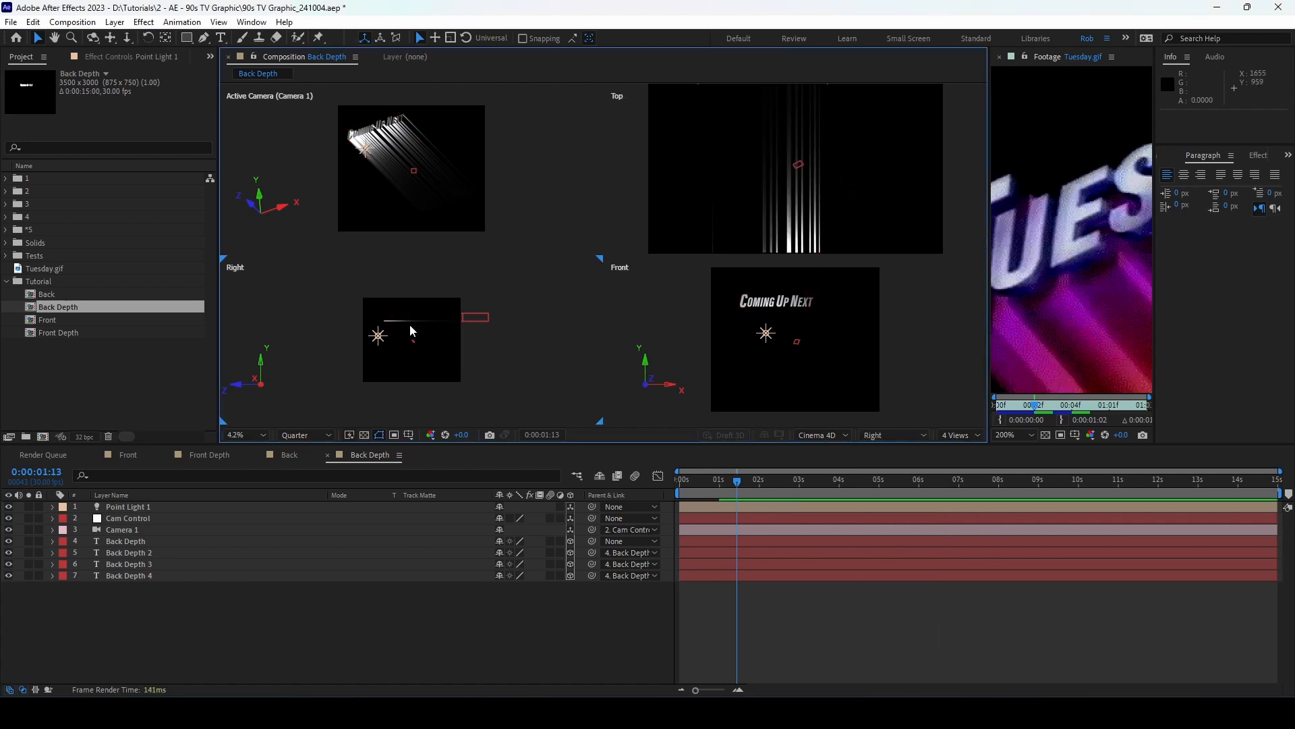
{"action": "left_click", "coordinate": [144, 508]}
Step: Duplicate Point Light 1 to the text's right, lower both lights to 191%, then duplicate both
{"action": "key", "text": "ctrl+d"}
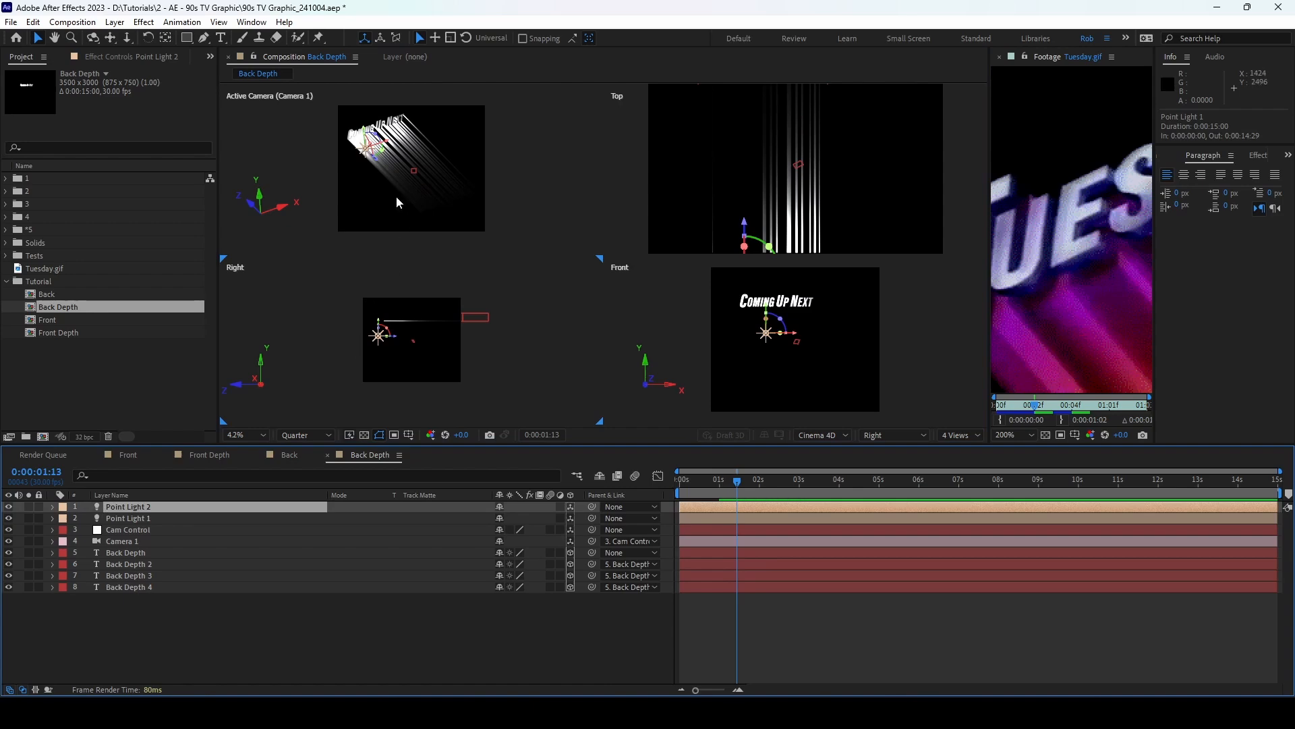
{"action": "left_click_drag", "start_coordinate": [387, 145], "coordinate": [456, 128]}
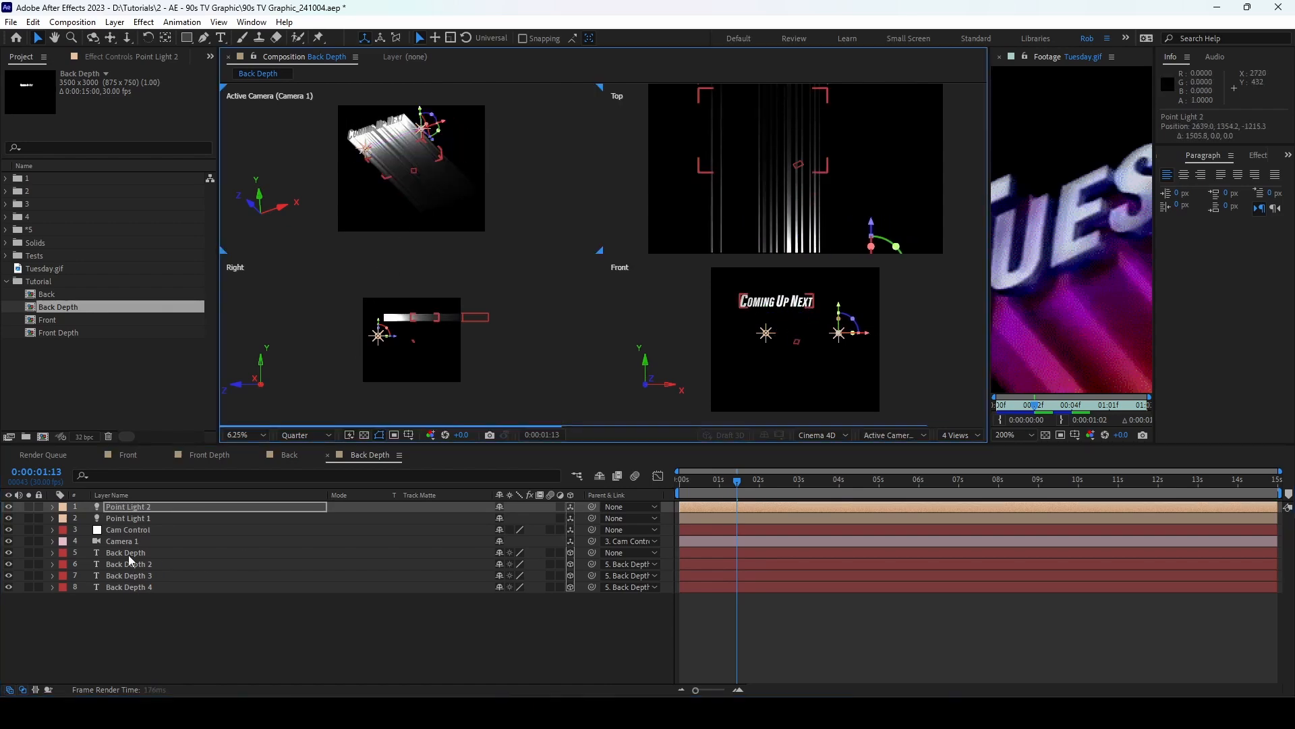
{"action": "left_click", "coordinate": [133, 517], "text": "shift"}
{"action": "key", "text": "t"}
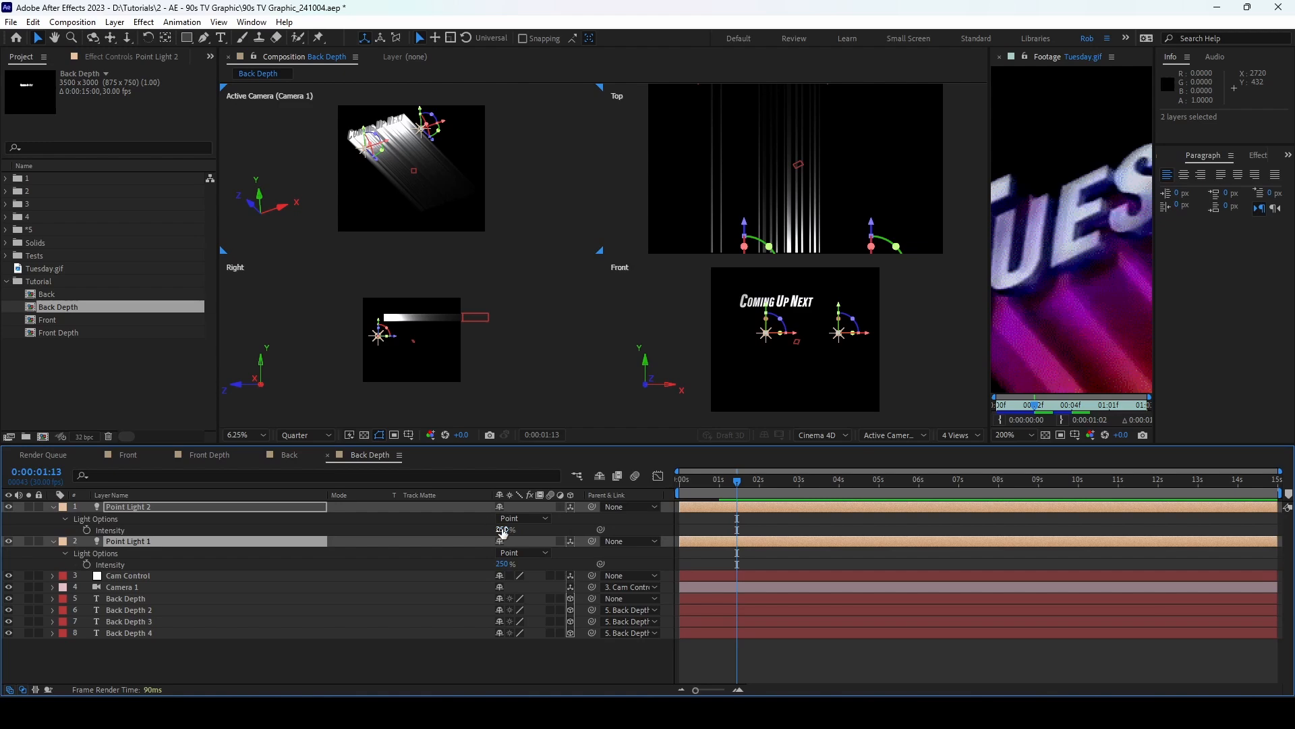
{"action": "left_click_drag", "start_coordinate": [502, 533], "coordinate": [460, 527]}
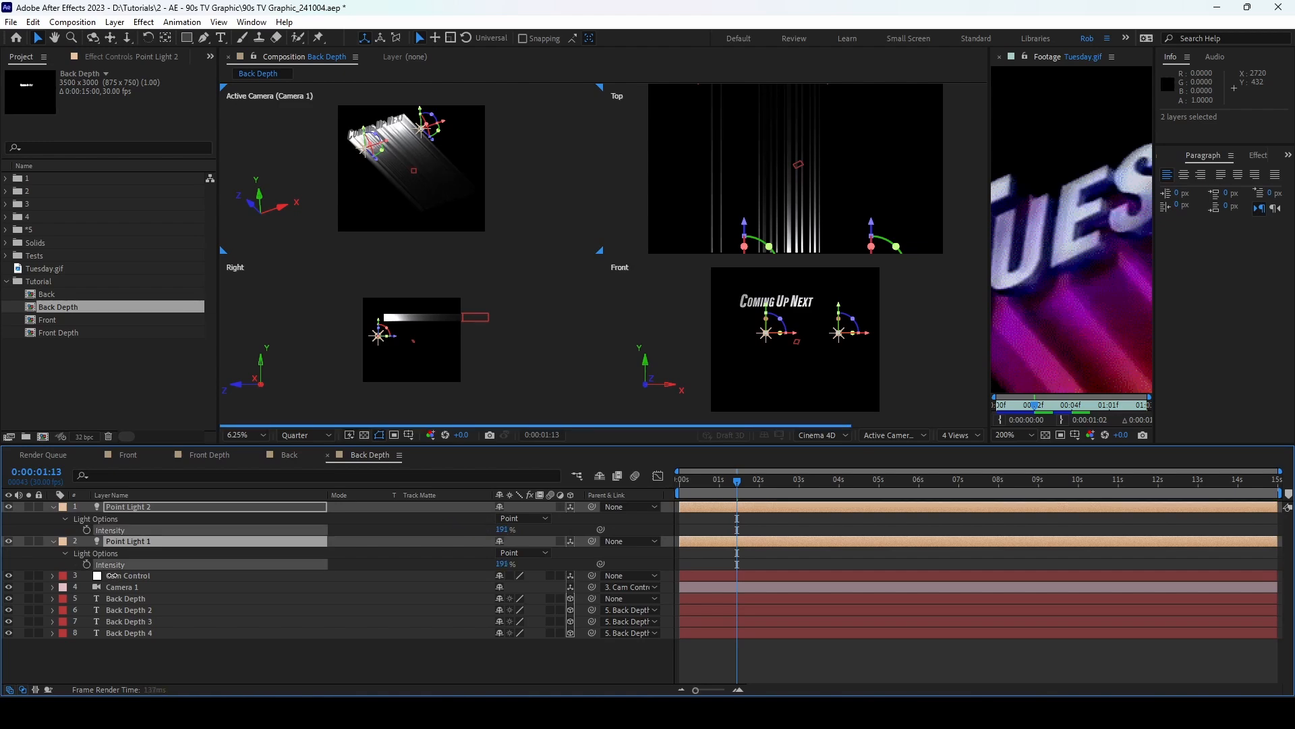
{"action": "left_click", "coordinate": [53, 507]}
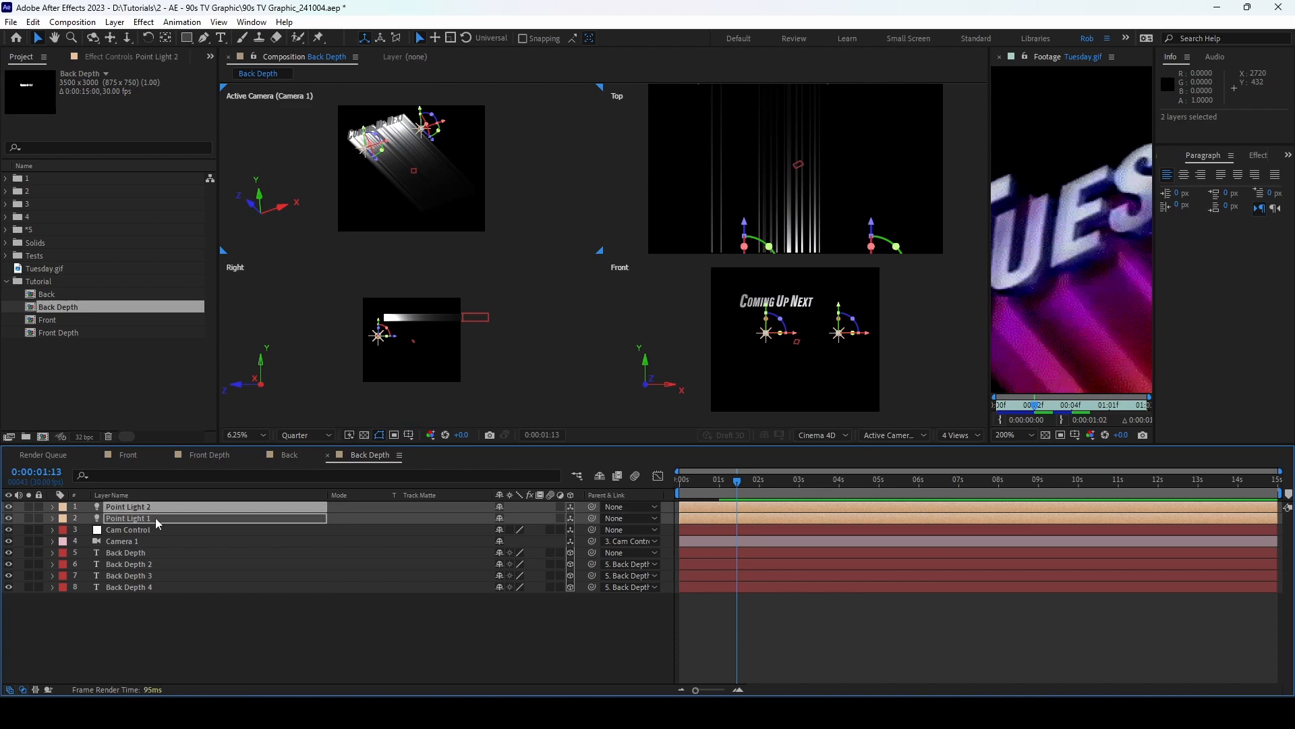
{"action": "key", "text": "ctrl+d"}
Step: Push Point Lights 3 and 4 back along Z and set all four lights to 97% intensity
{"action": "left_click_drag", "start_coordinate": [127, 503], "coordinate": [154, 544]}
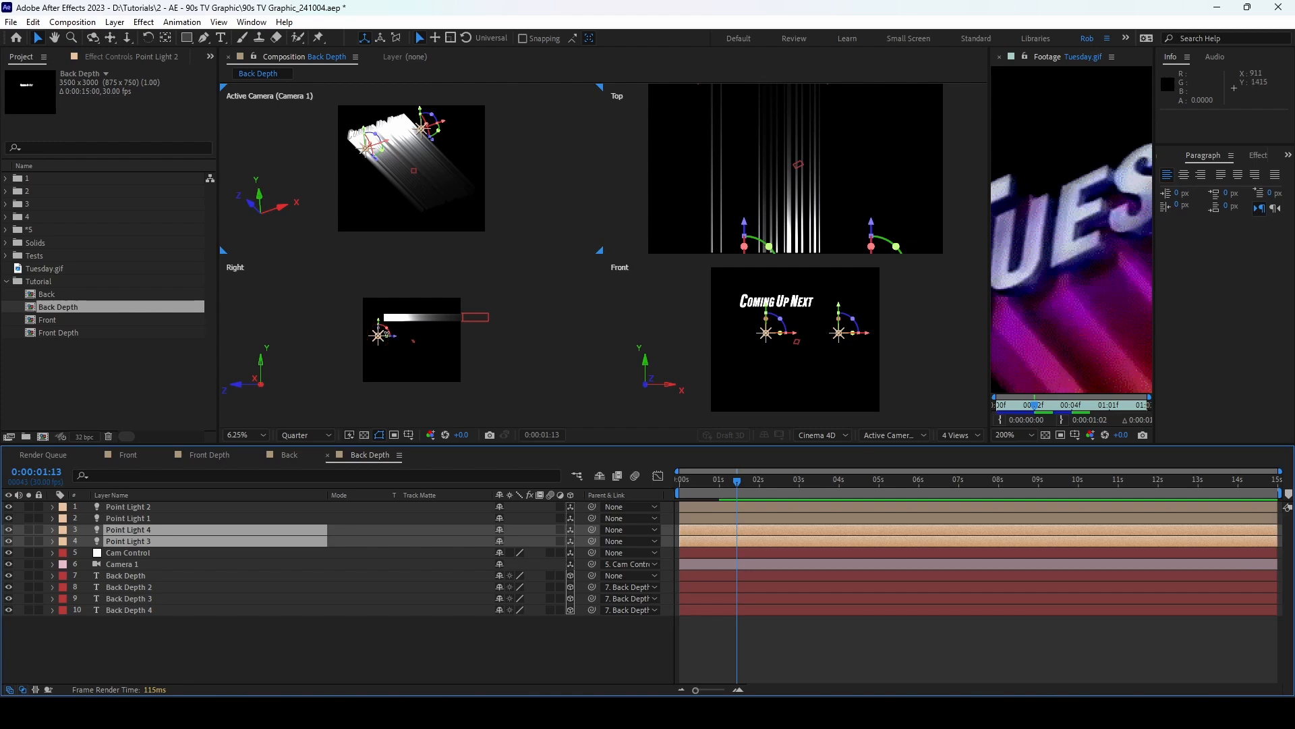
{"action": "left_click_drag", "start_coordinate": [397, 343], "coordinate": [457, 350]}
{"action": "left_click", "coordinate": [132, 541], "text": "shift"}
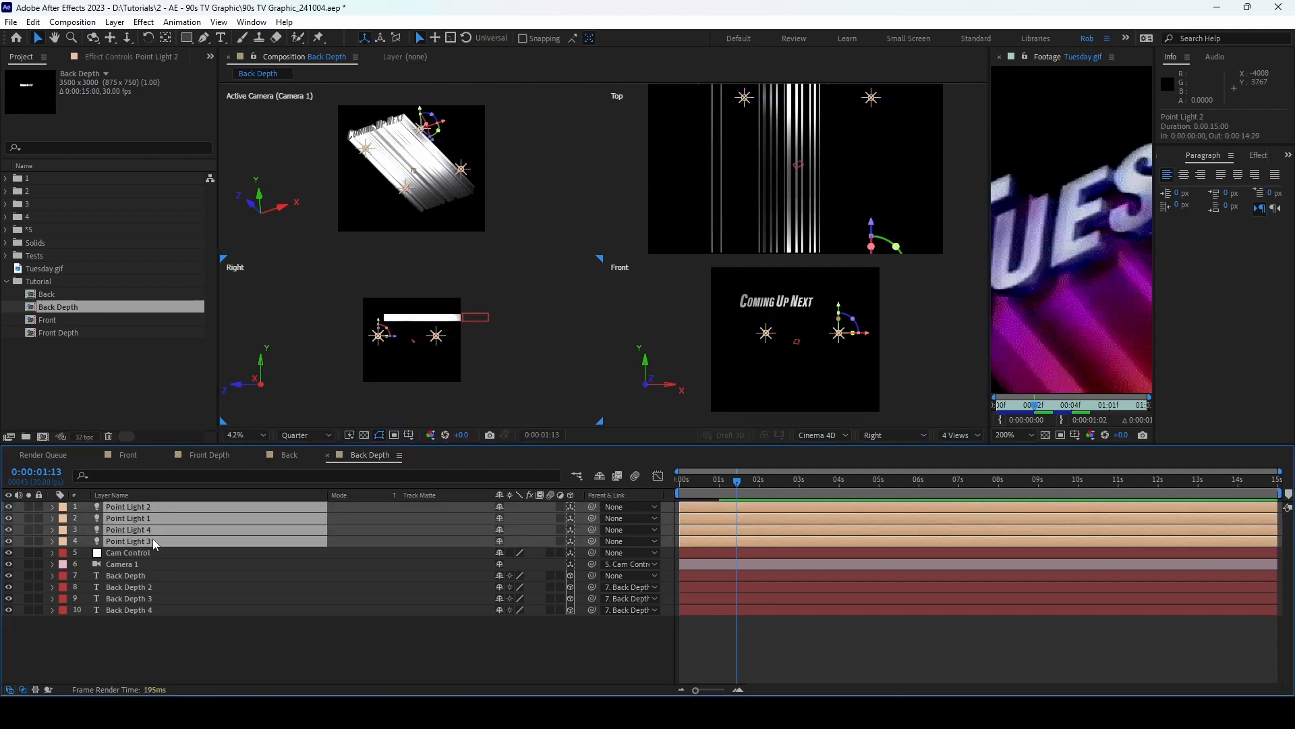
{"action": "key", "text": "t"}
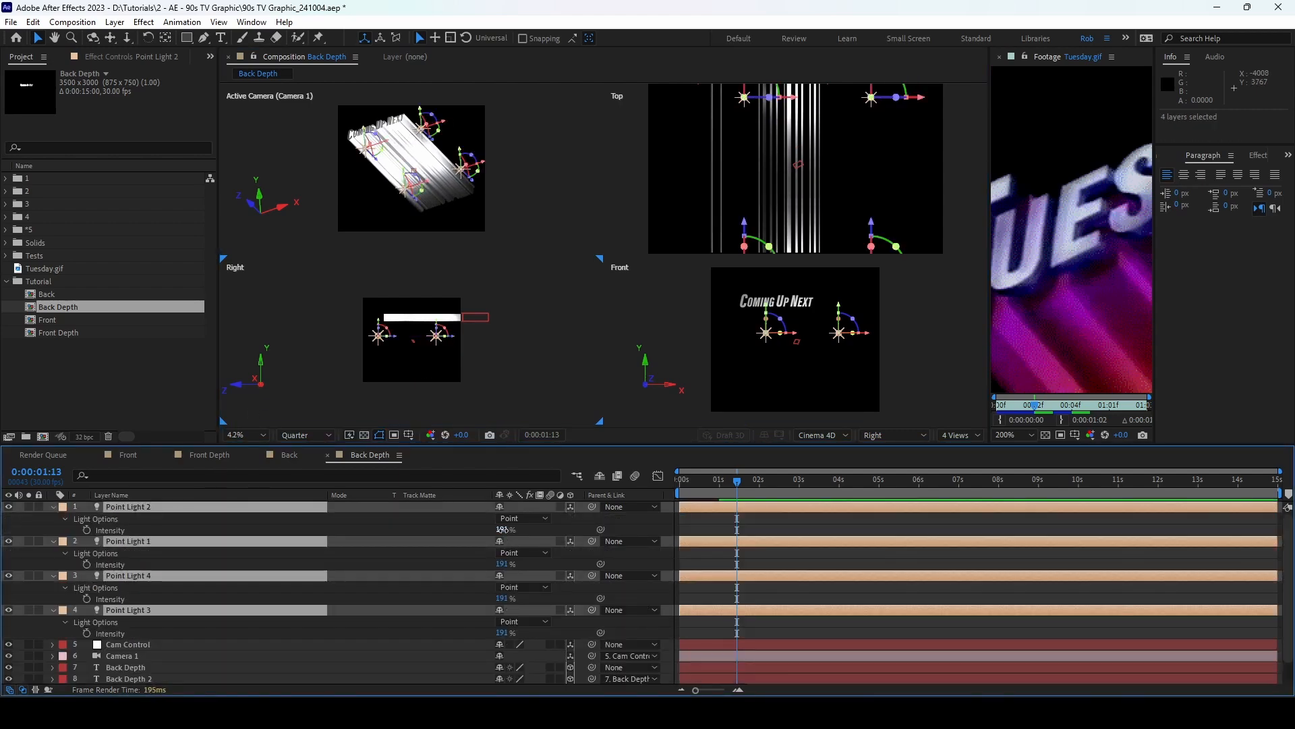
{"action": "left_click_drag", "start_coordinate": [502, 529], "coordinate": [437, 527]}
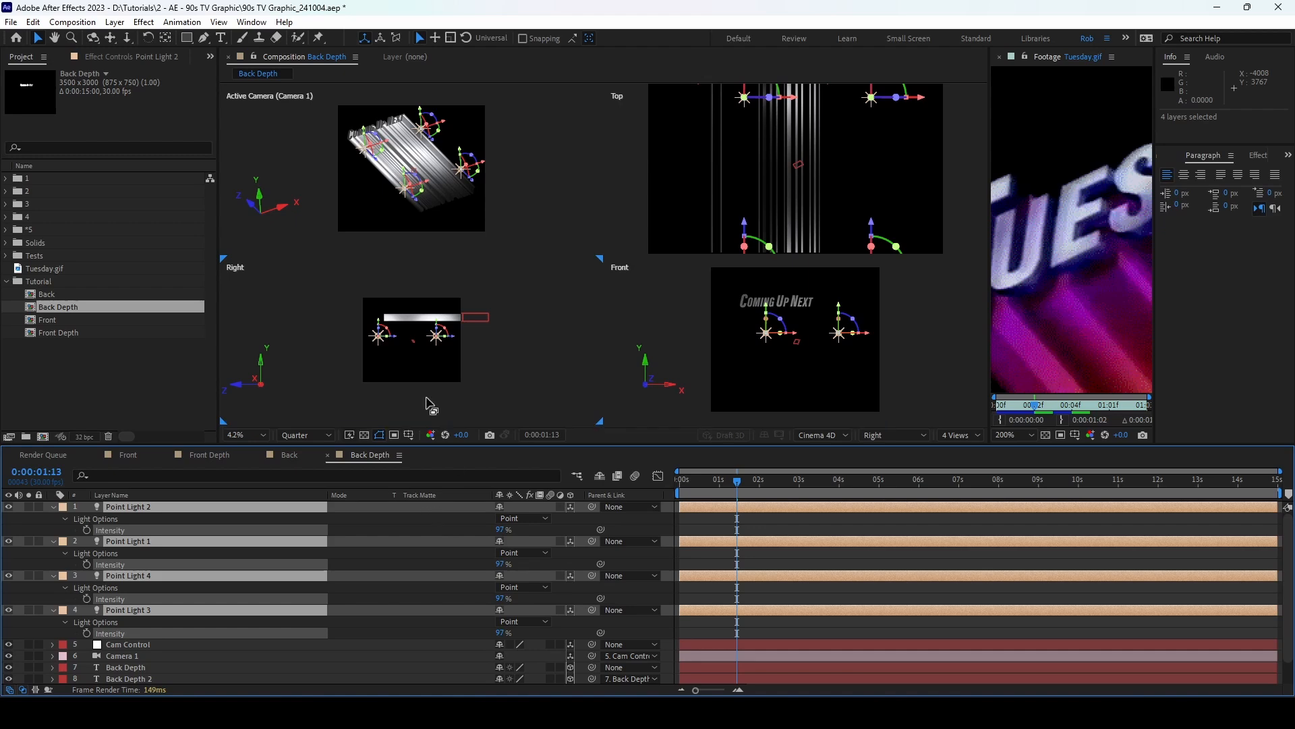
{"action": "left_click", "coordinate": [54, 506]}
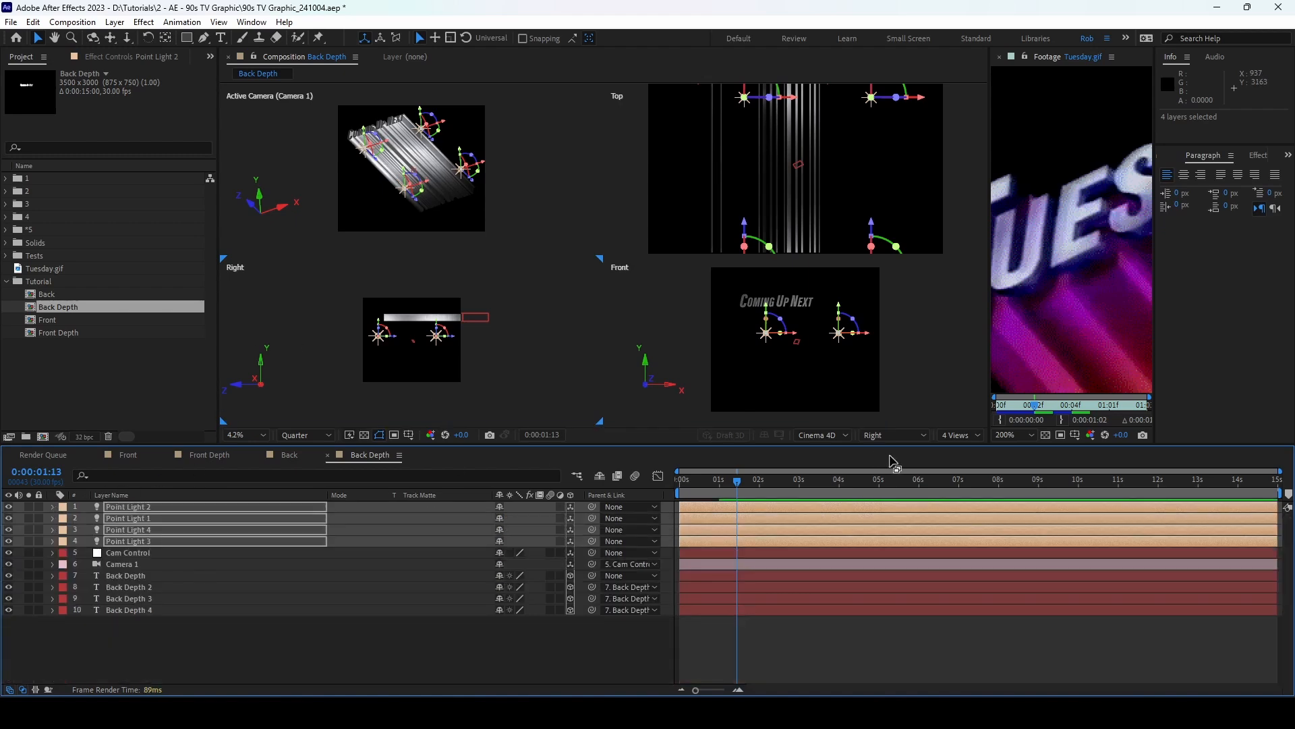
Step: Reset the lower-left pane to Right, switch the layout to 1 View, and deselect the lights
{"action": "left_click", "coordinate": [918, 436]}
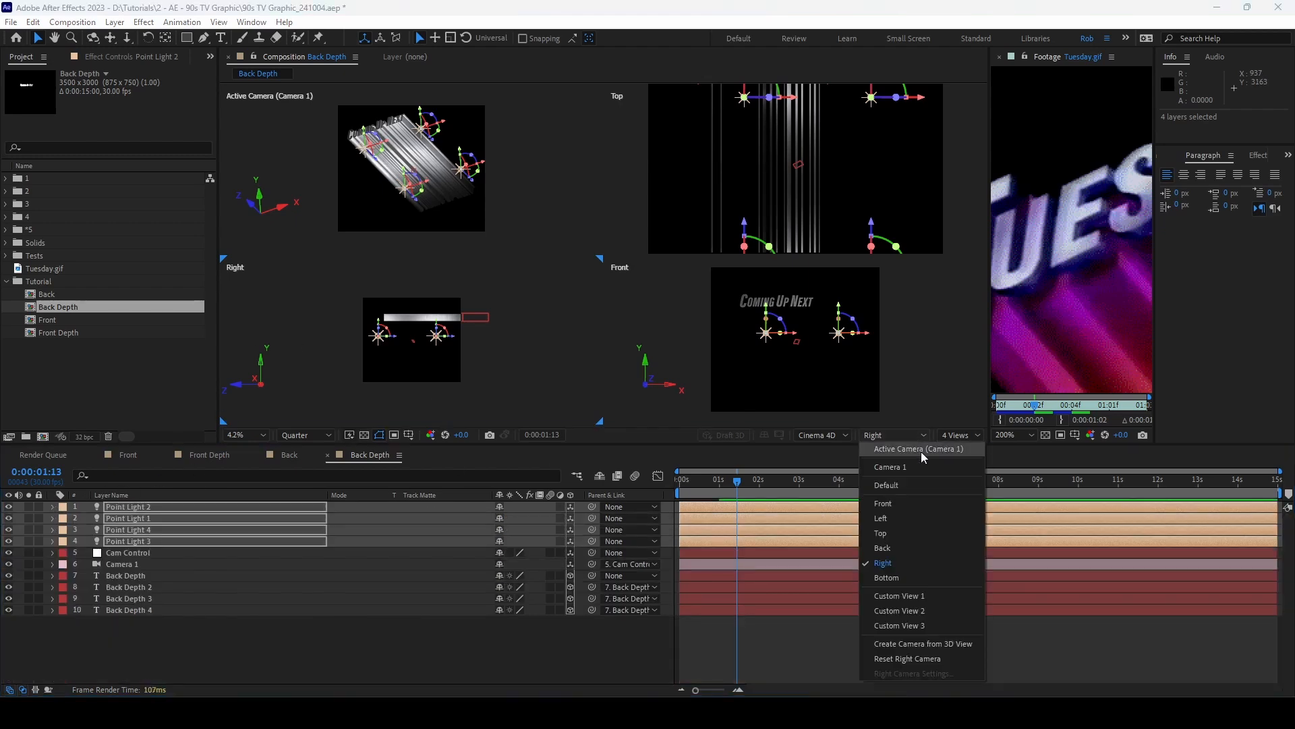
{"action": "left_click", "coordinate": [920, 451]}
{"action": "left_click", "coordinate": [914, 432]}
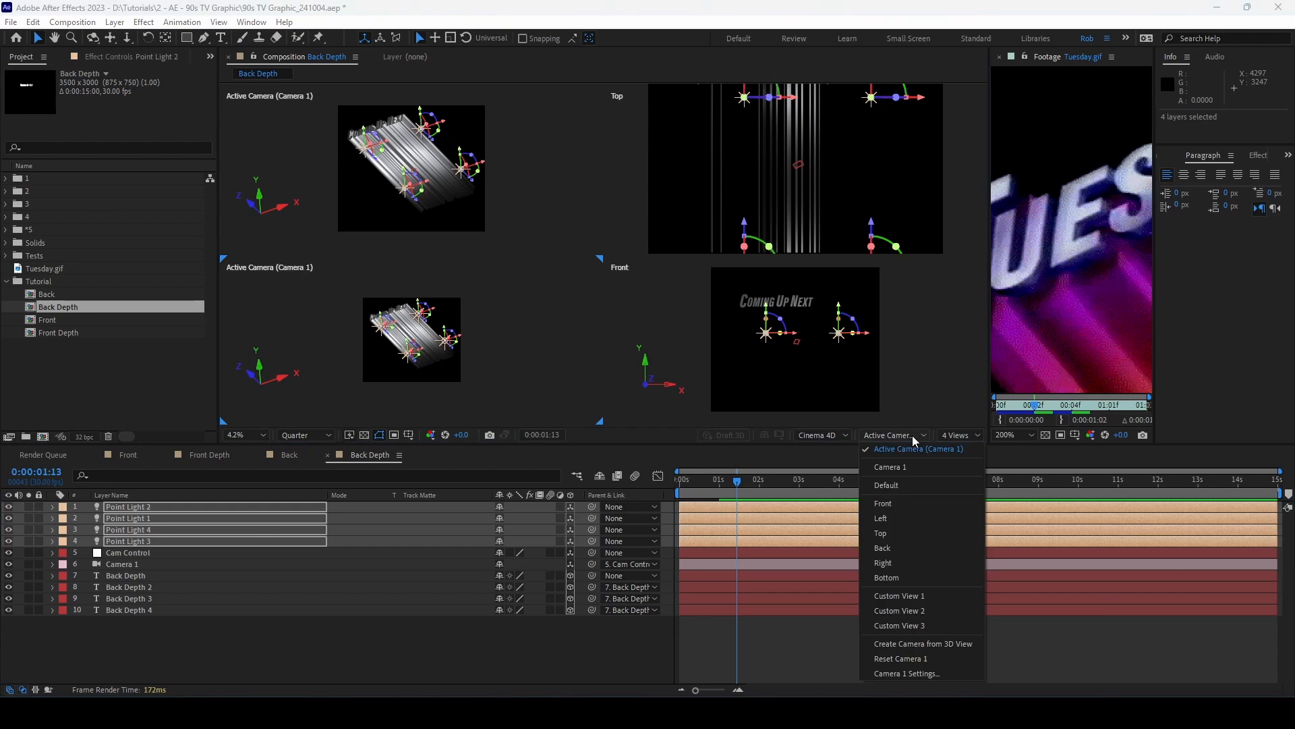
{"action": "left_click", "coordinate": [897, 563]}
{"action": "left_click", "coordinate": [959, 435]}
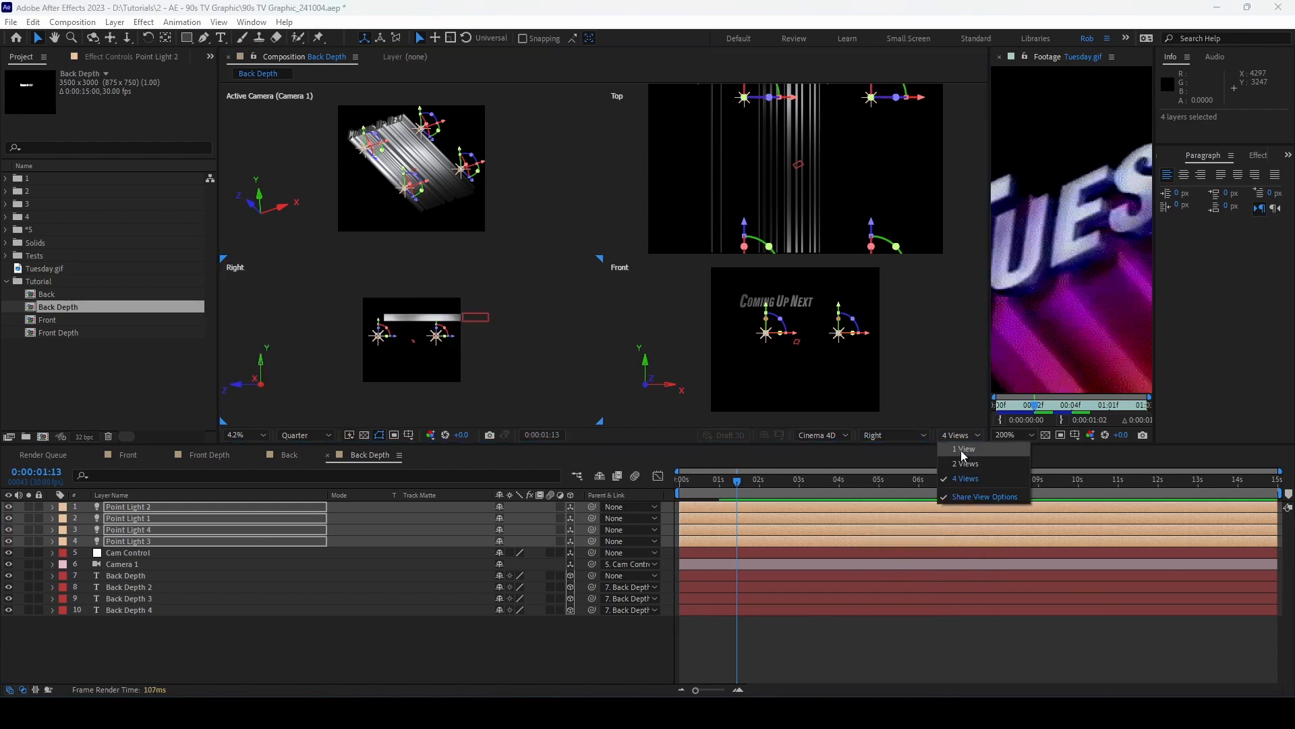
{"action": "left_click", "coordinate": [959, 449]}
{"action": "scroll", "coordinate": [658, 241], "scroll_direction": "up", "scroll_amount": 1}
{"action": "scroll", "coordinate": [645, 232], "scroll_direction": "down", "scroll_amount": 1}
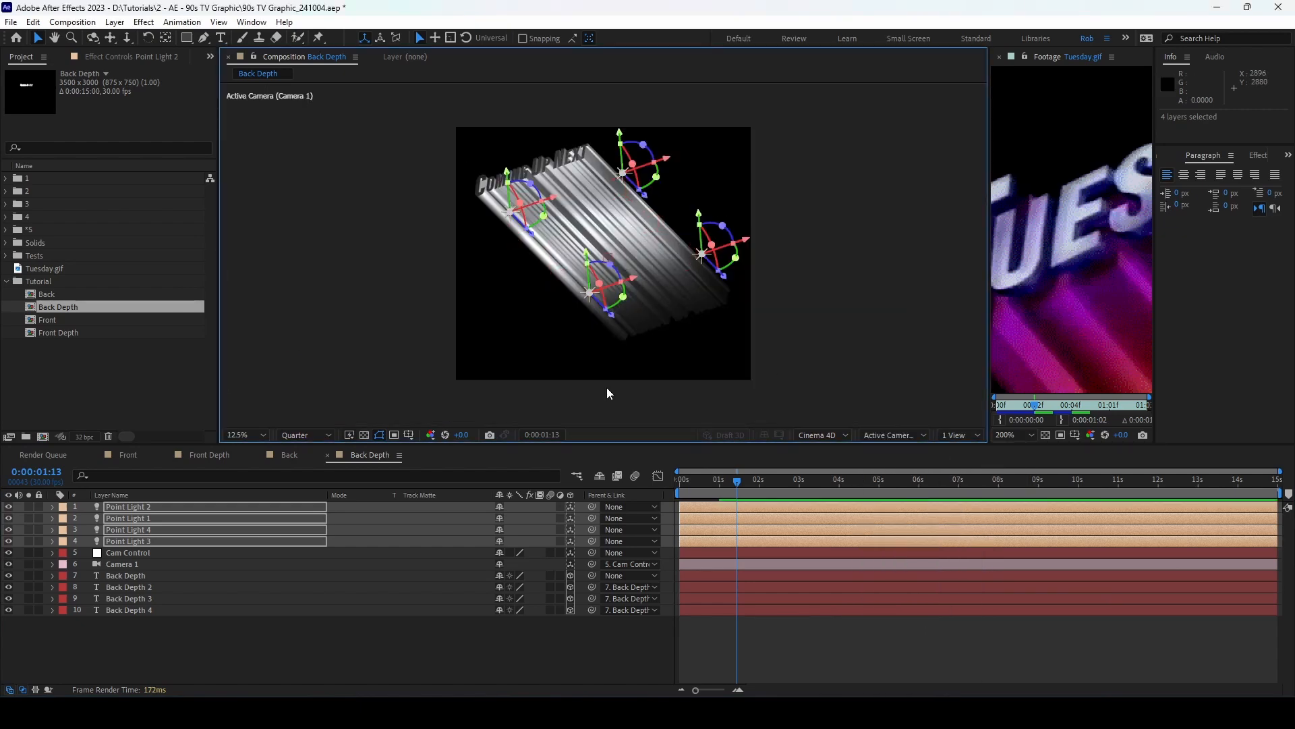
{"action": "left_click", "coordinate": [386, 628]}
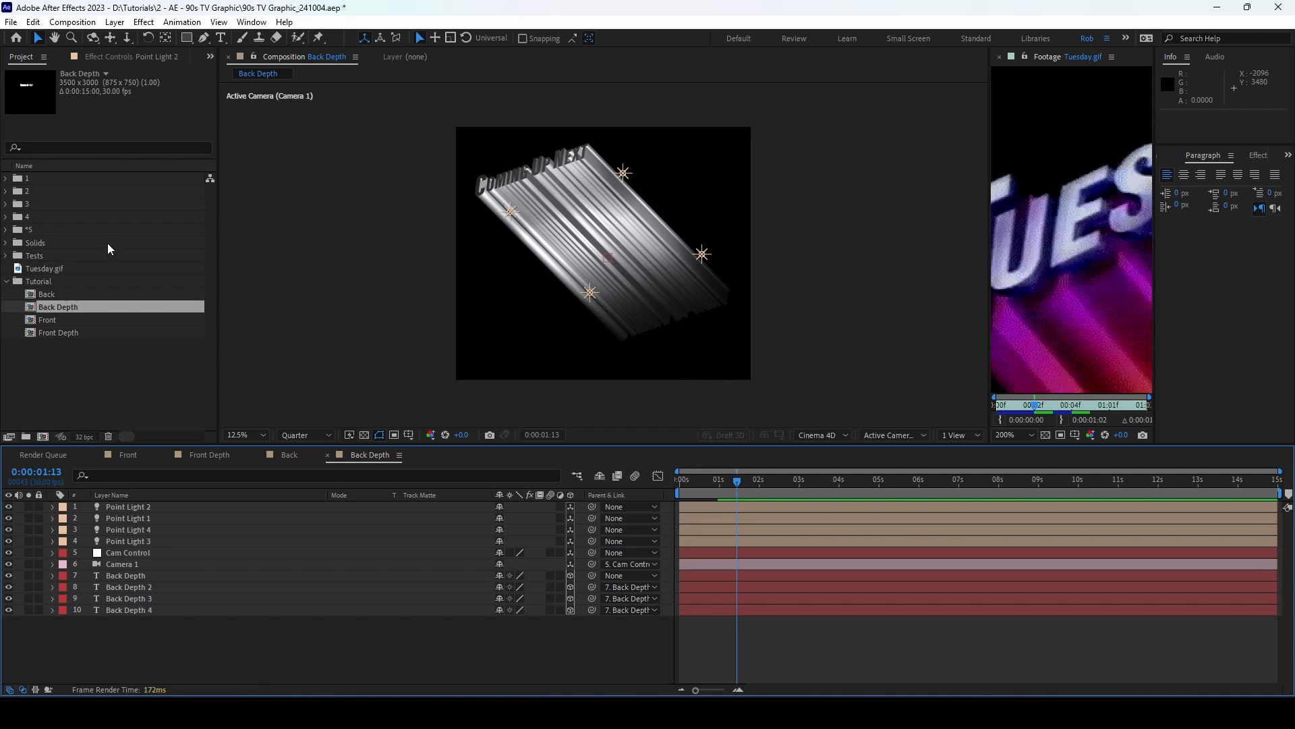
Step: Select the Front and Front Depth comps and drag them onto the new-composition button
{"action": "left_click", "coordinate": [58, 320]}
{"action": "left_click", "coordinate": [67, 333], "text": "shift"}
{"action": "left_click_drag", "start_coordinate": [62, 323], "coordinate": [47, 439]}
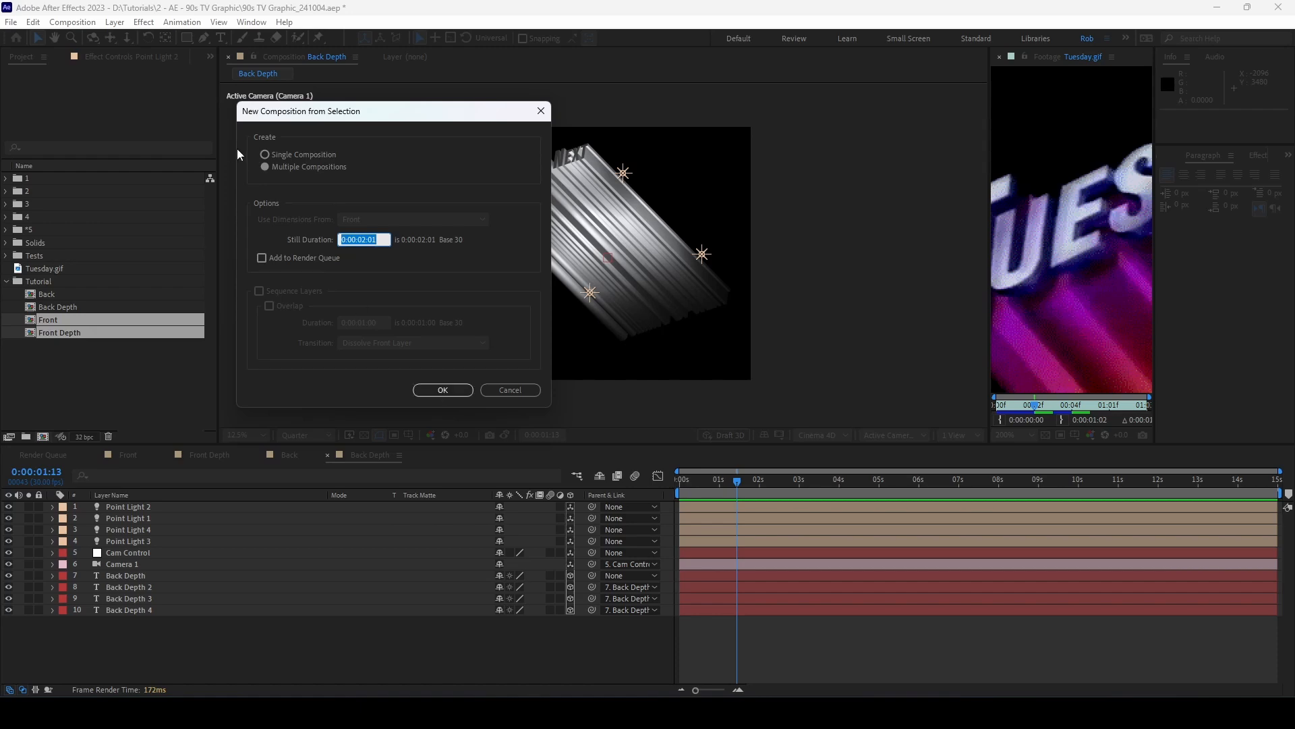
Step: Combine both comps into a single composition and rename it Front FINAL
{"action": "left_click", "coordinate": [265, 155]}
{"action": "left_click", "coordinate": [442, 390]}
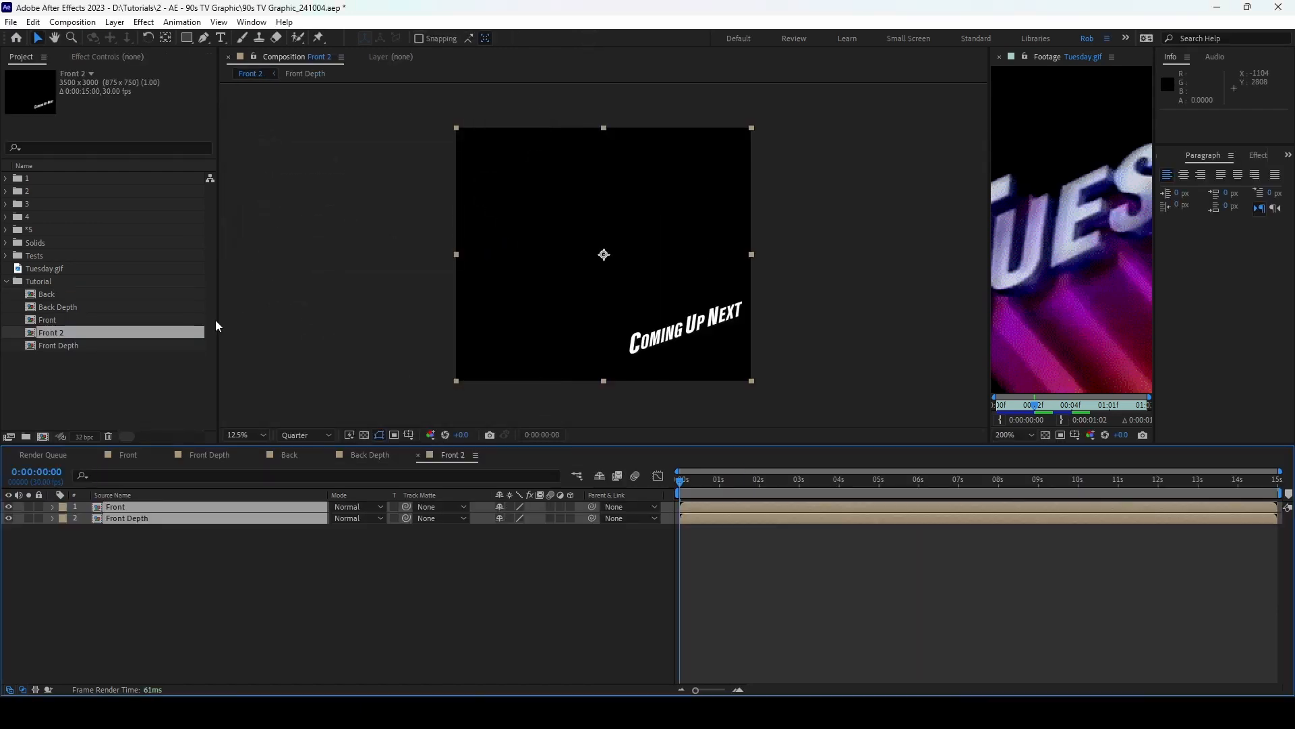
{"action": "left_click", "coordinate": [75, 332]}
{"action": "key", "text": "Return"}
{"action": "key", "text": "BackSpace"}
{"action": "type", "text": "FIN"}
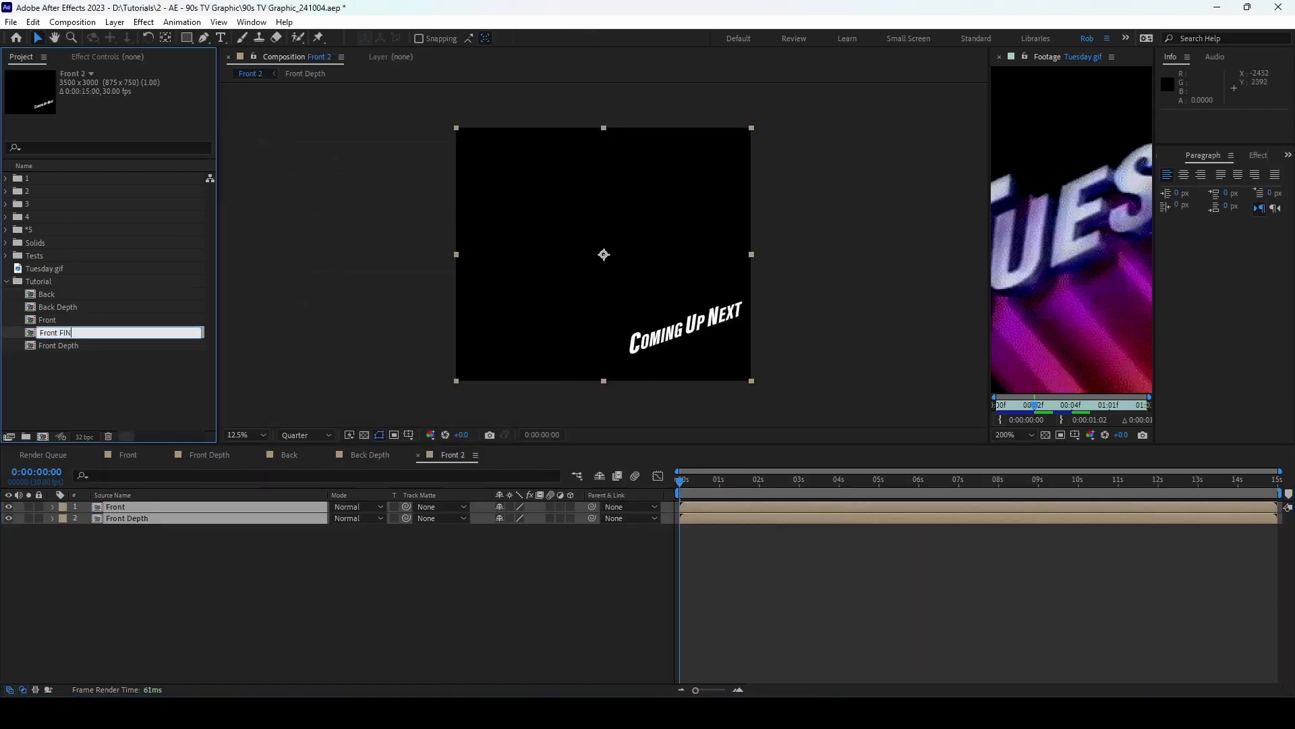
{"action": "type", "text": "AL"}
{"action": "key", "text": "Return"}
Step: Move the playhead to 0:00:01:17 and select only the Front layer
{"action": "left_click_drag", "start_coordinate": [752, 481], "coordinate": [742, 483]}
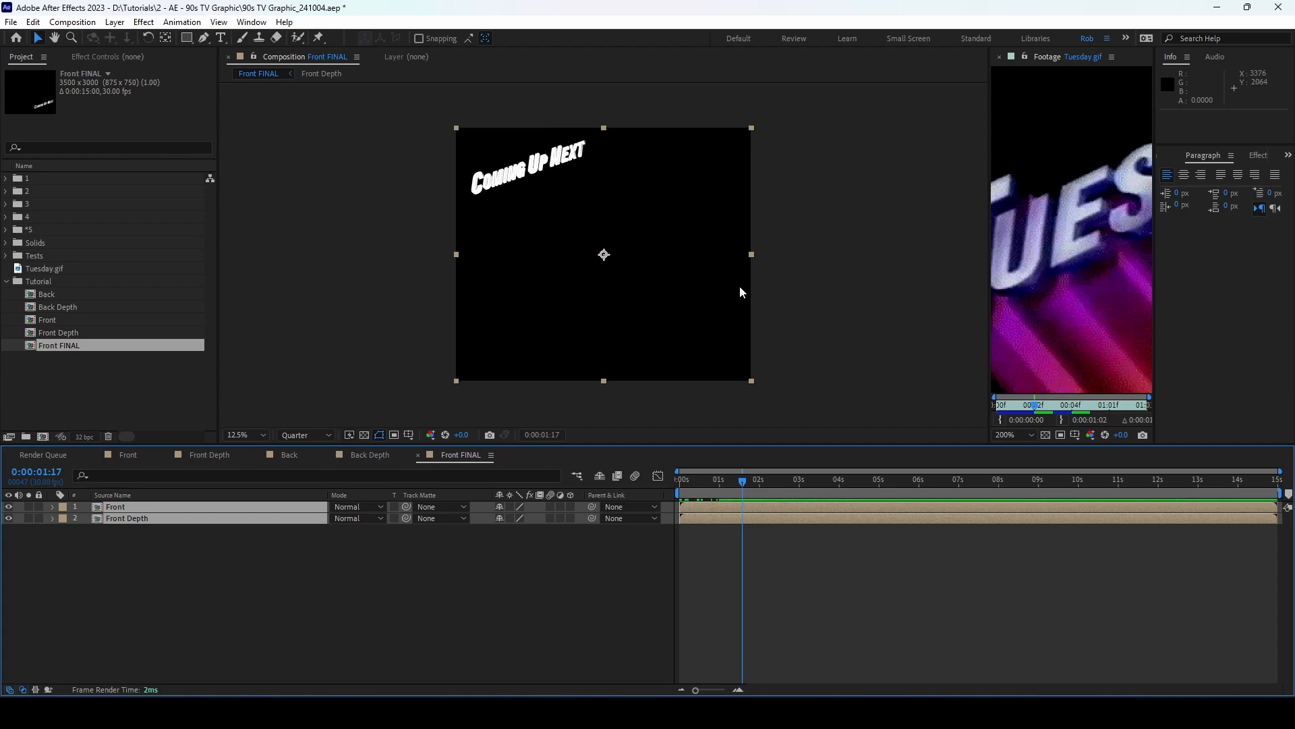
{"action": "key", "text": "ctrl+shift+a"}
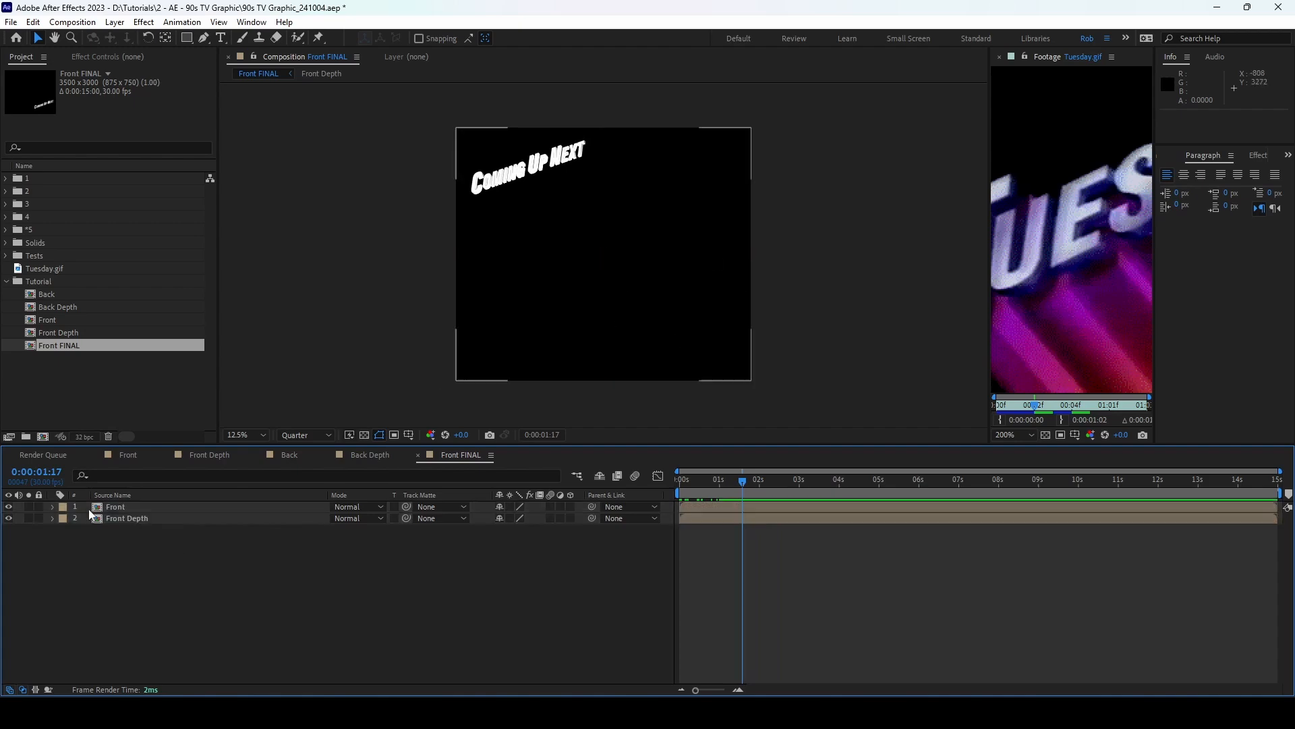
{"action": "left_click", "coordinate": [124, 508]}
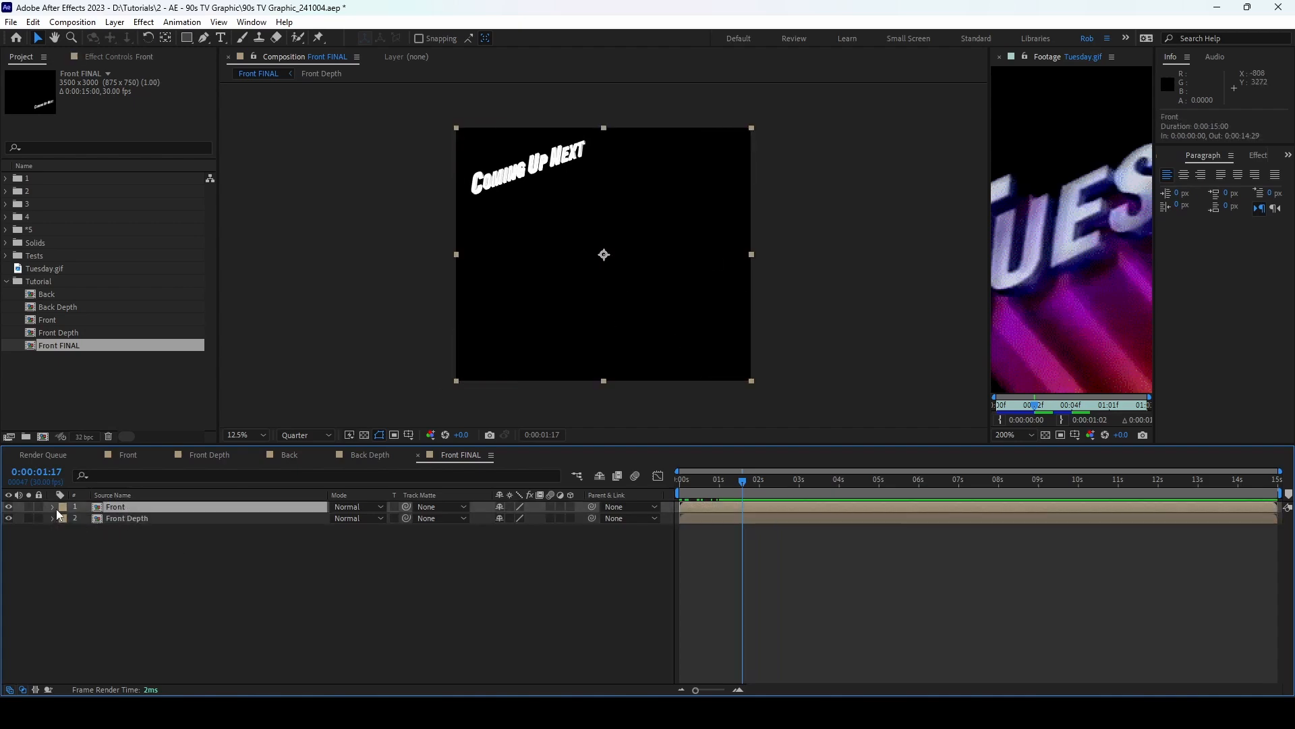
Step: Add a Gradient Overlay layer style to the Front layer and reveal its settings
{"action": "right_click", "coordinate": [124, 508]}
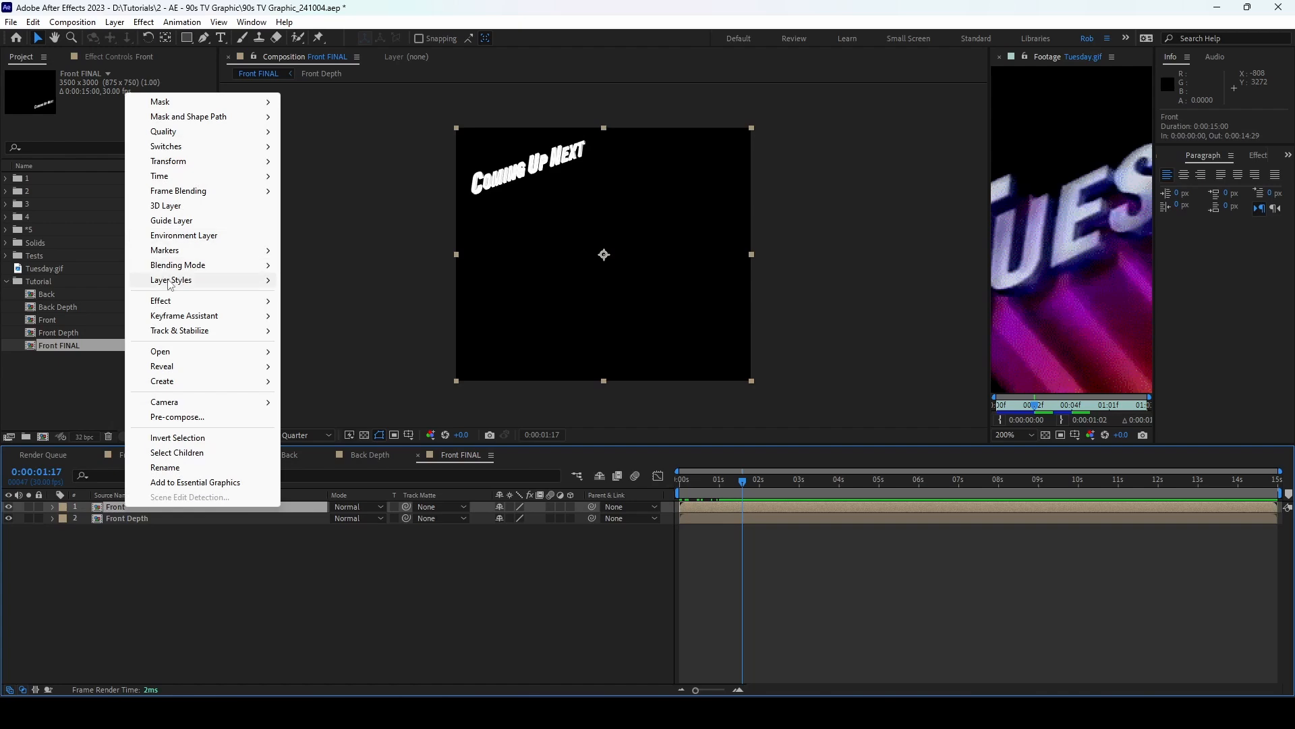
{"action": "mouse_move", "coordinate": [169, 282]}
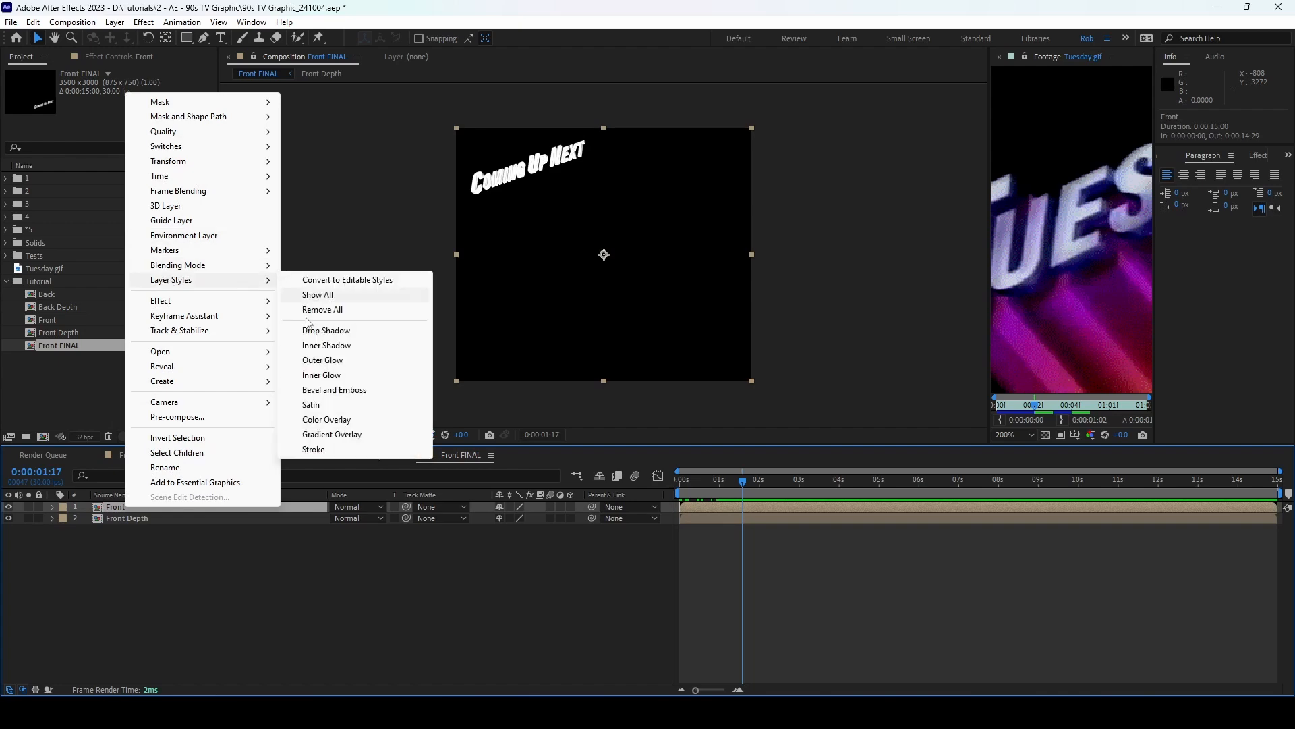
{"action": "left_click", "coordinate": [334, 434]}
{"action": "left_click", "coordinate": [75, 553]}
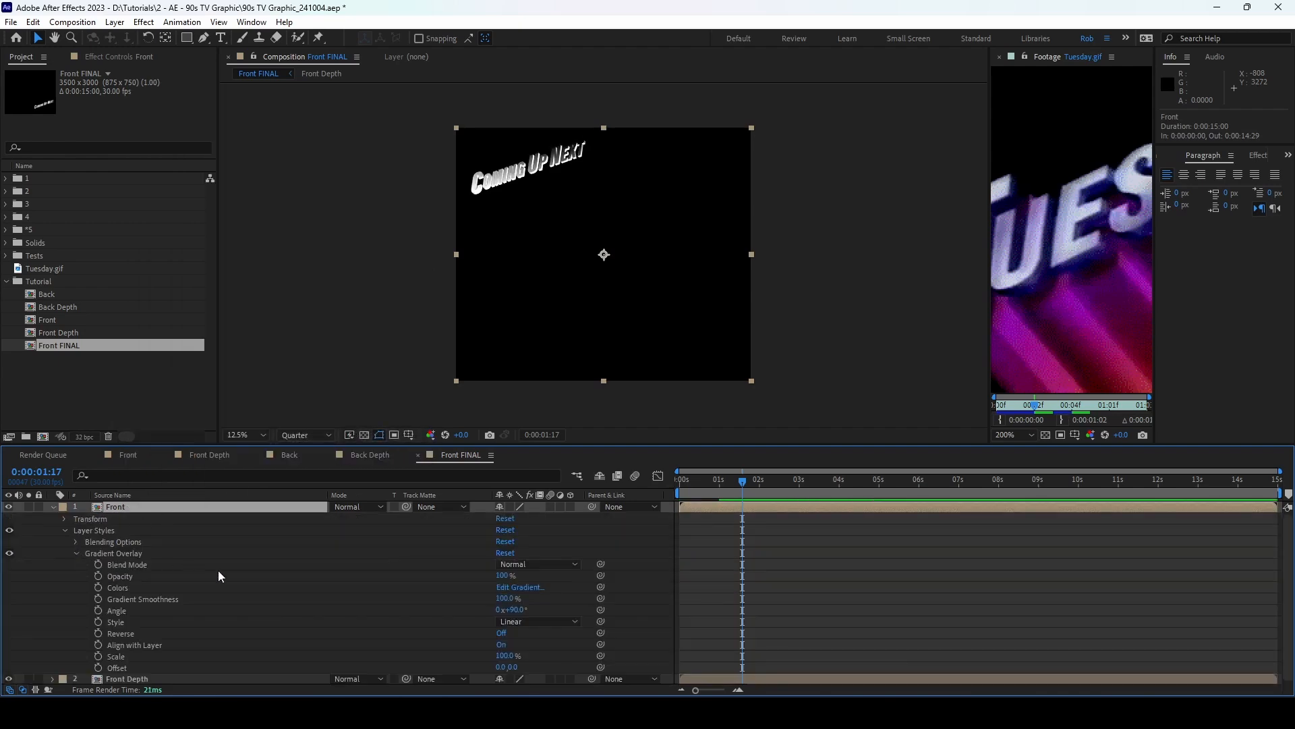
Step: Set the gradient's left colour stop to EFEEFF
{"action": "left_click", "coordinate": [520, 586]}
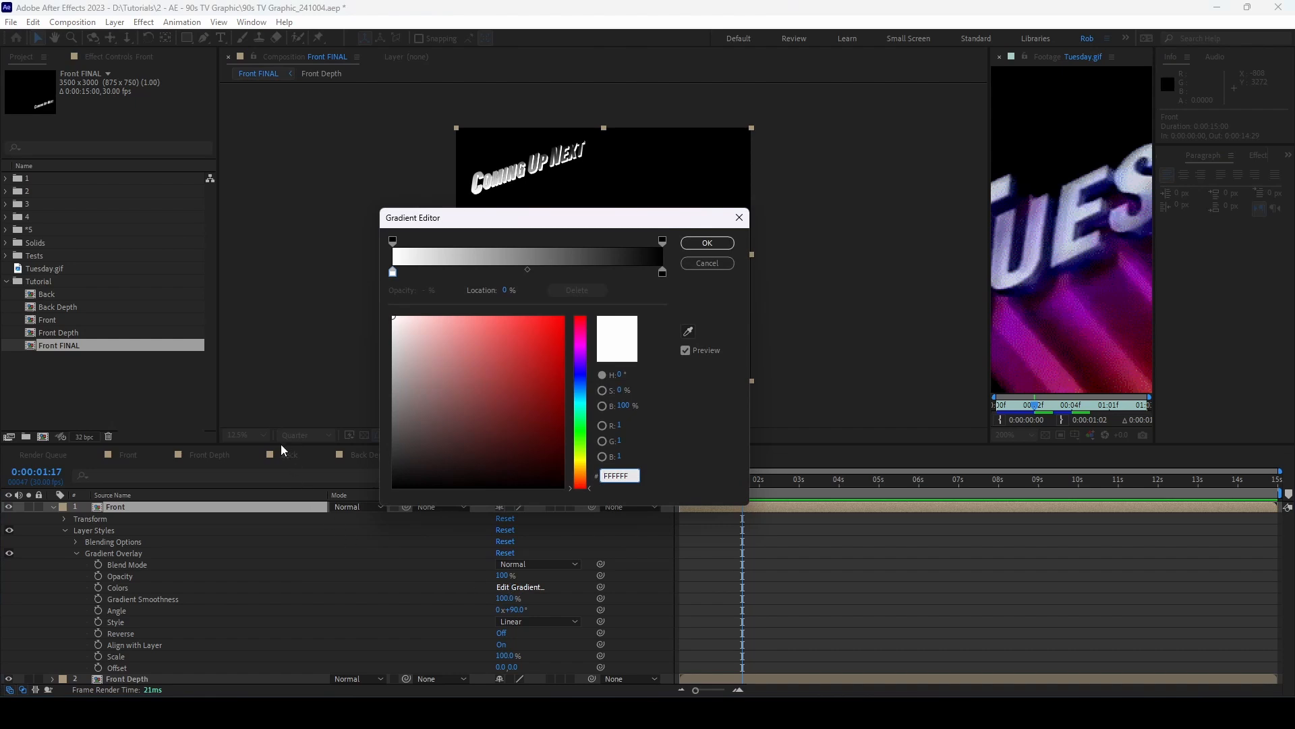
{"action": "left_click", "coordinate": [394, 278]}
{"action": "left_click", "coordinate": [632, 477]}
{"action": "type", "text": "EFEEFF"}
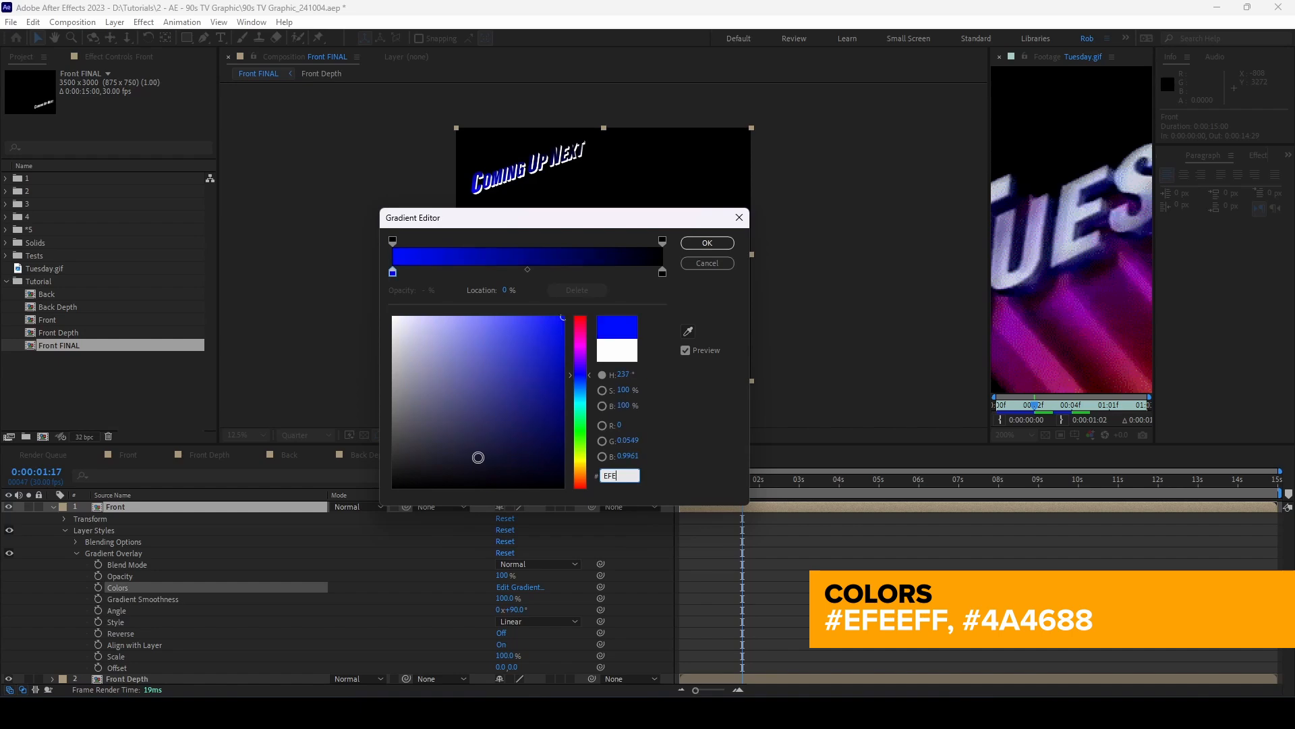
{"action": "left_click", "coordinate": [684, 443]}
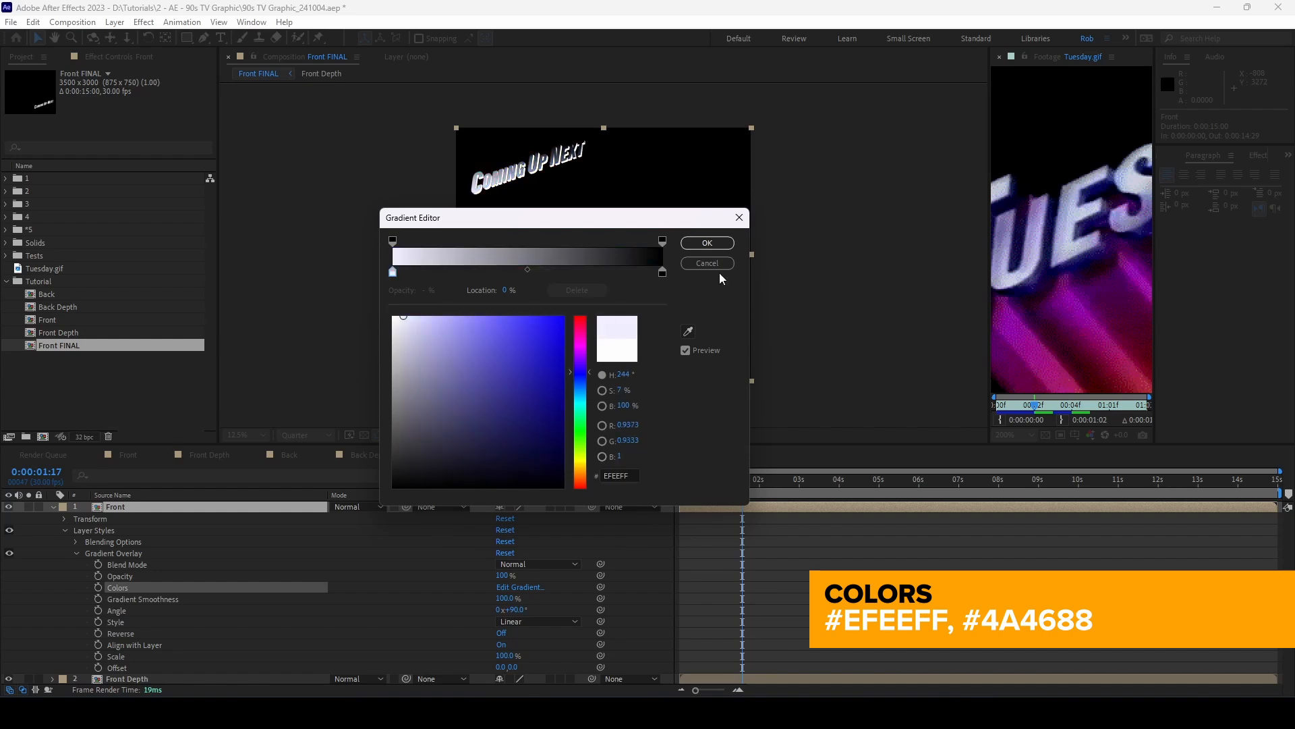
{"action": "left_click", "coordinate": [712, 245]}
Step: Move the dark stop to about a third along and colour it 4A4688
{"action": "left_click", "coordinate": [519, 587]}
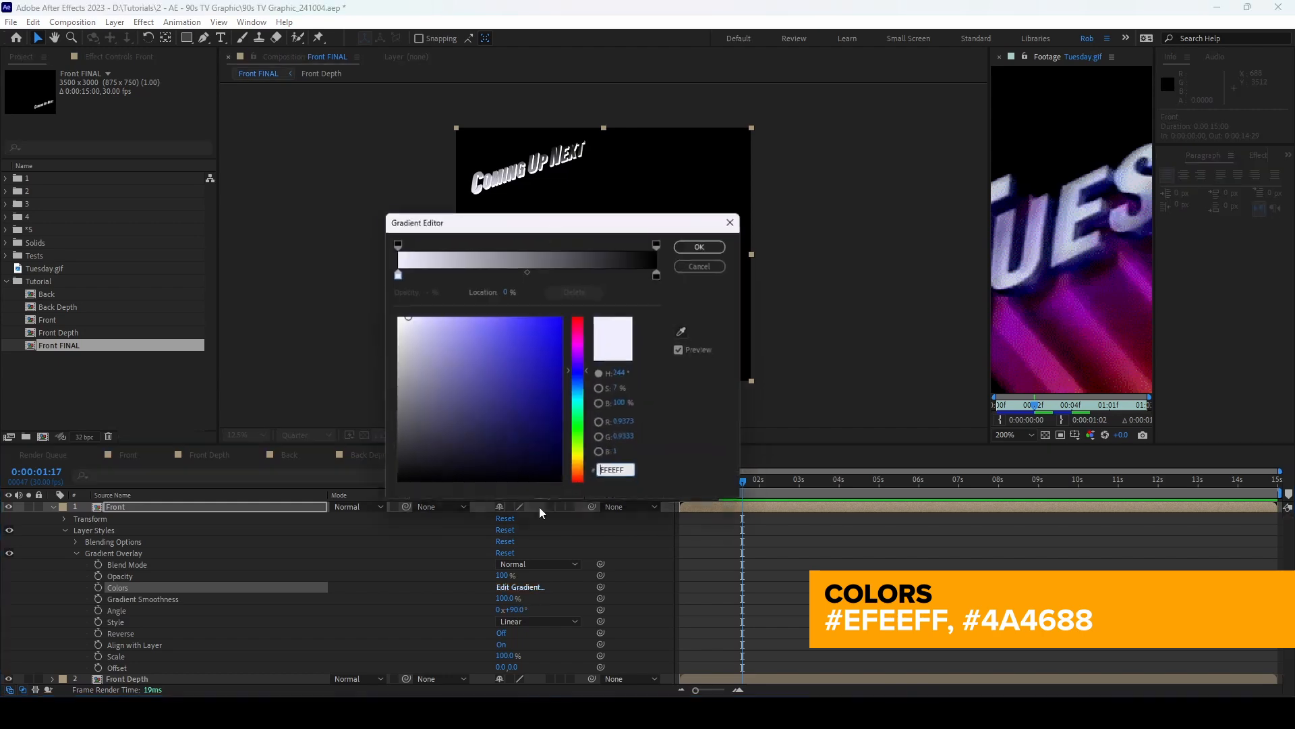
{"action": "left_click_drag", "start_coordinate": [661, 272], "coordinate": [485, 271]}
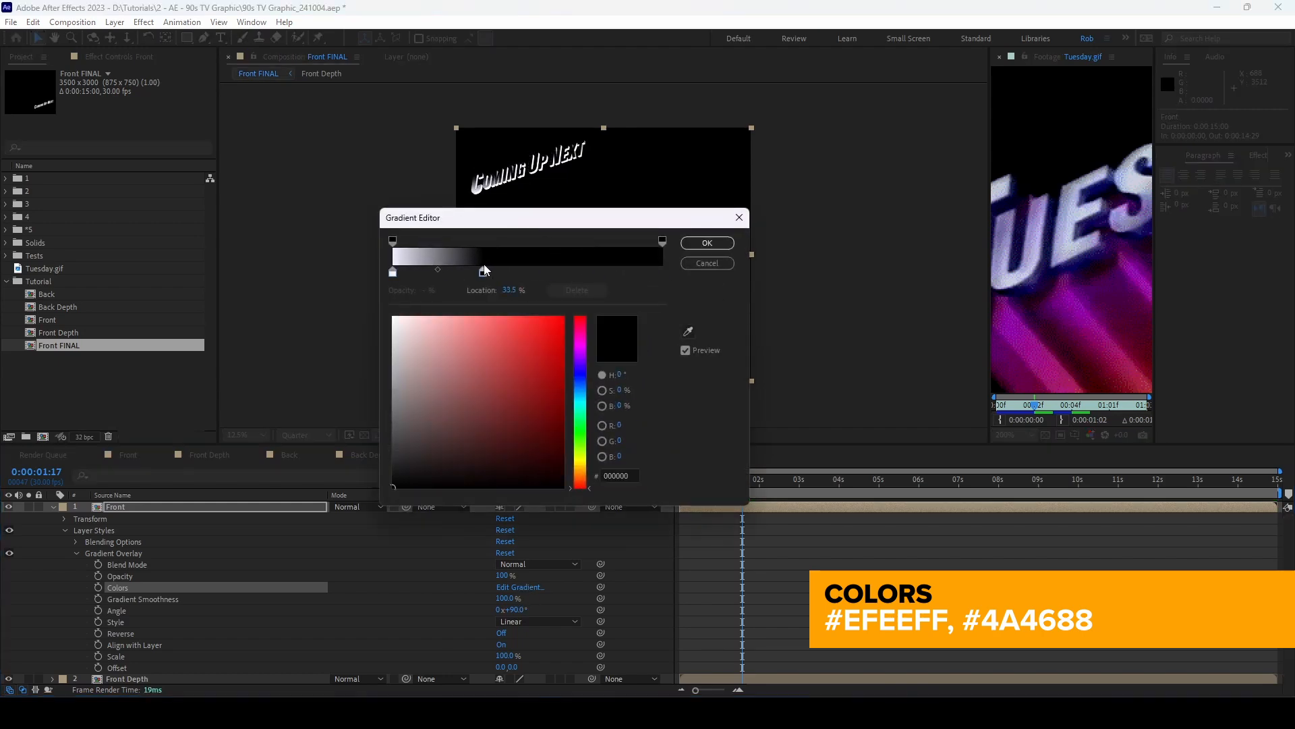
{"action": "left_click", "coordinate": [631, 478]}
{"action": "type", "text": "4"}
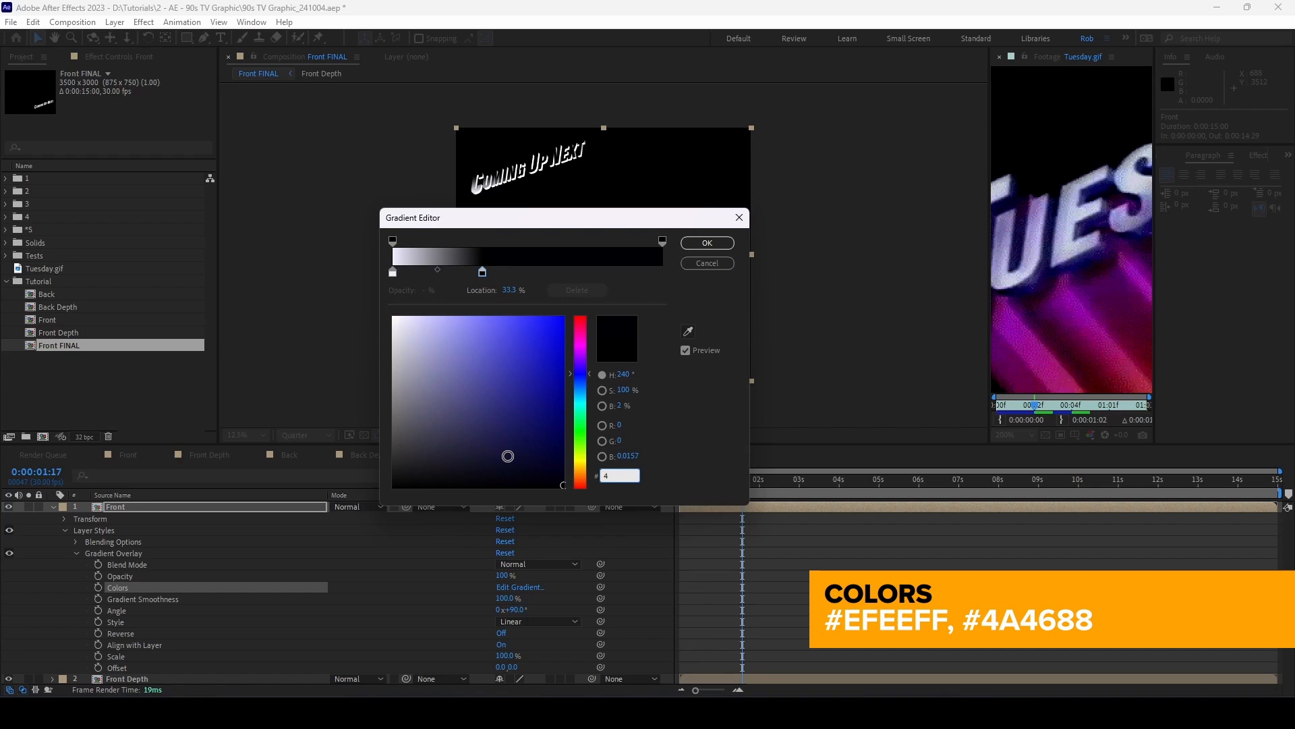
{"action": "type", "text": "A4"}
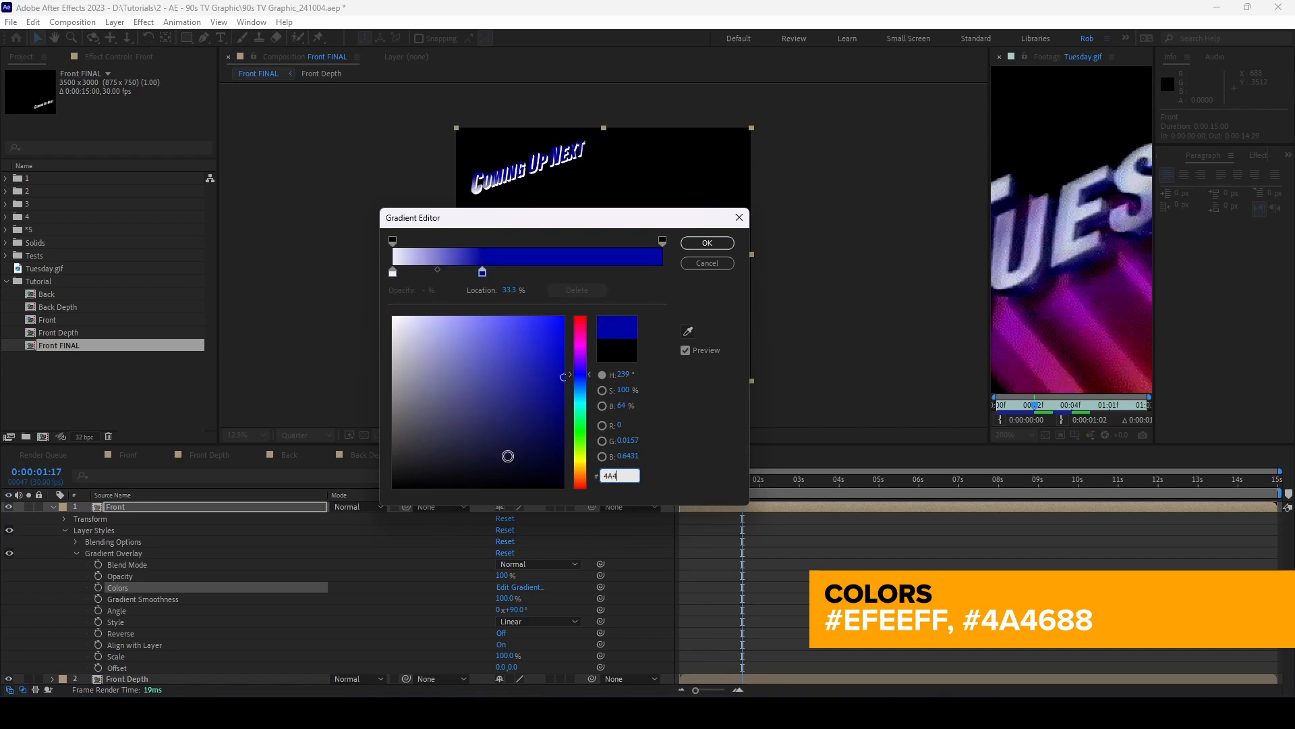
{"action": "type", "text": "688"}
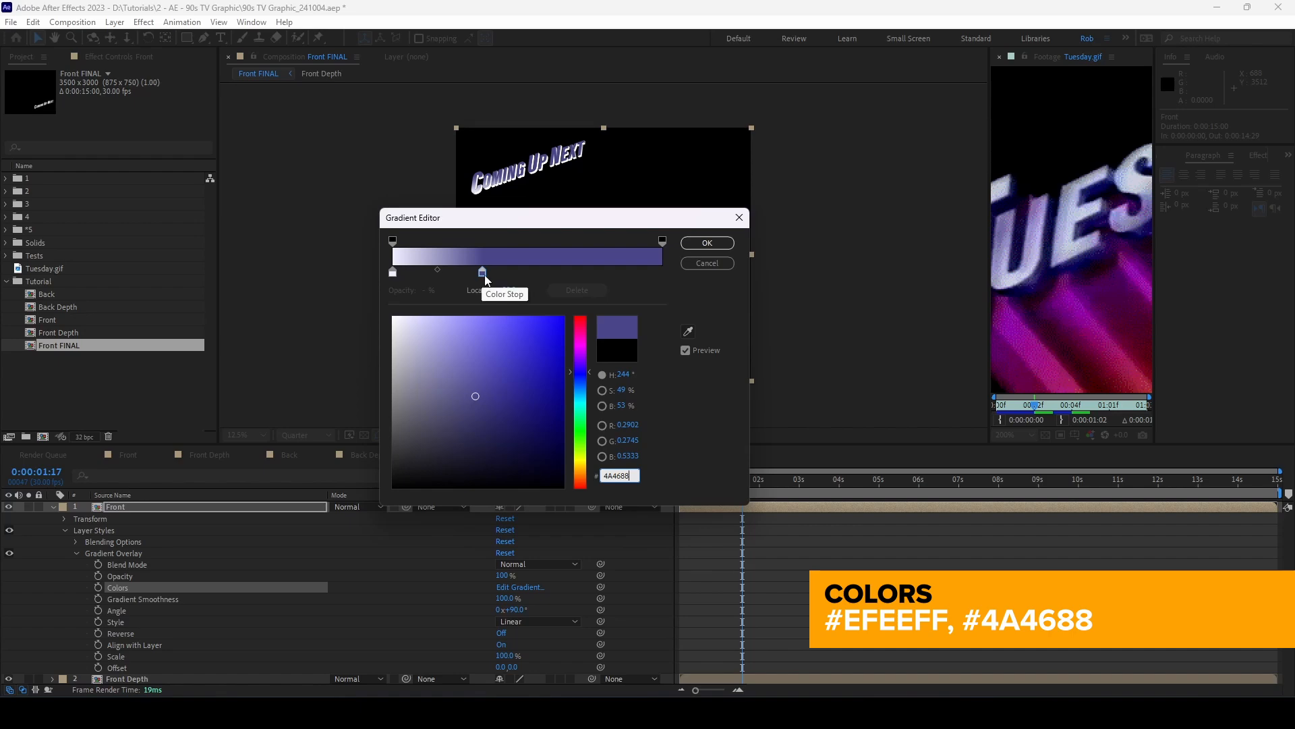
{"action": "left_click_drag", "start_coordinate": [482, 277], "coordinate": [471, 278]}
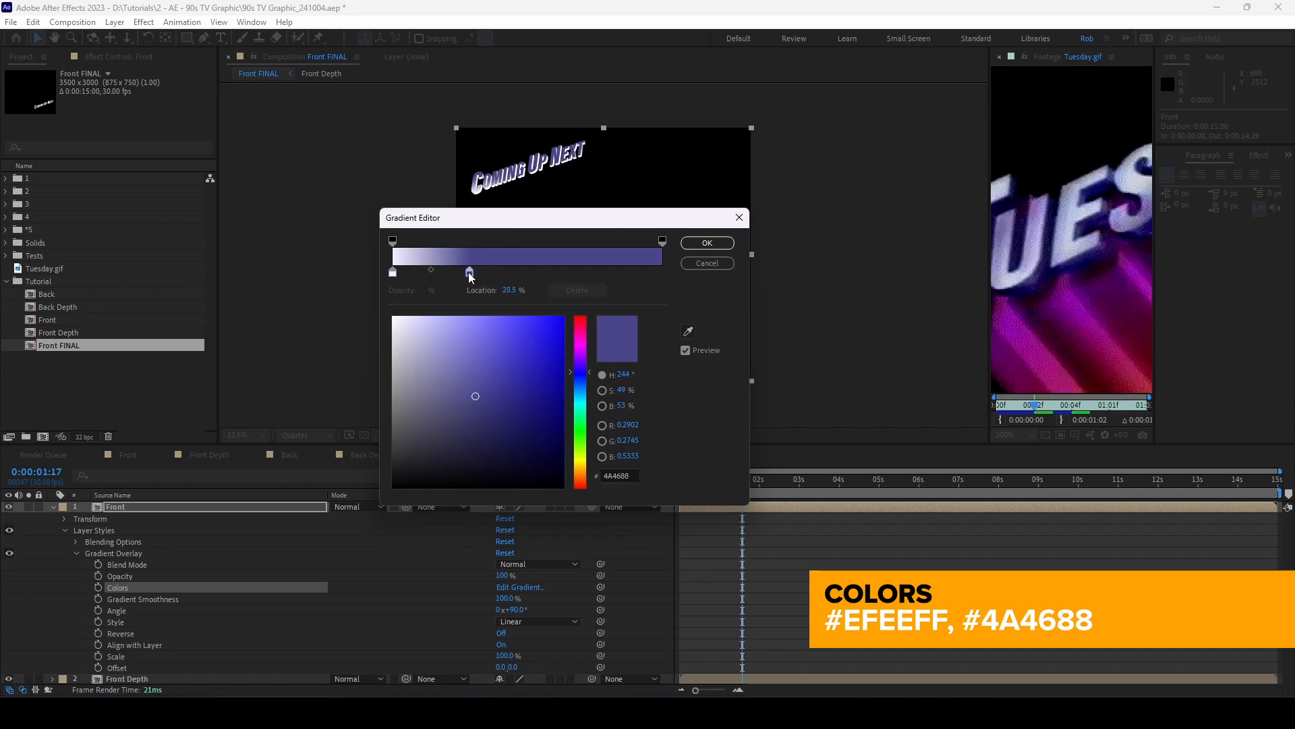
Step: Add alternating pale and purple stops at roughly 49% and 74%, then accept the gradient
{"action": "left_click", "coordinate": [393, 272]}
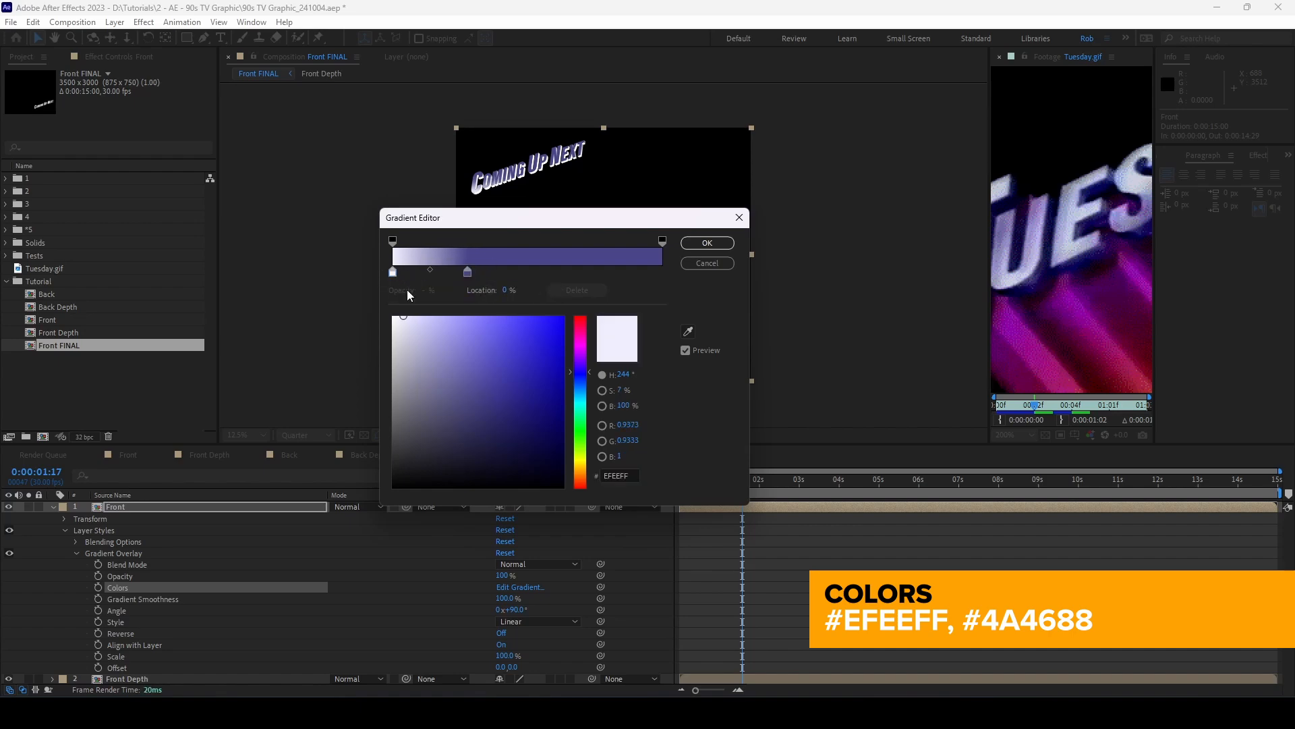
{"action": "left_click", "coordinate": [408, 271]}
{"action": "left_click_drag", "start_coordinate": [409, 277], "coordinate": [662, 275]}
{"action": "left_click", "coordinate": [467, 272]}
{"action": "left_click", "coordinate": [529, 277]}
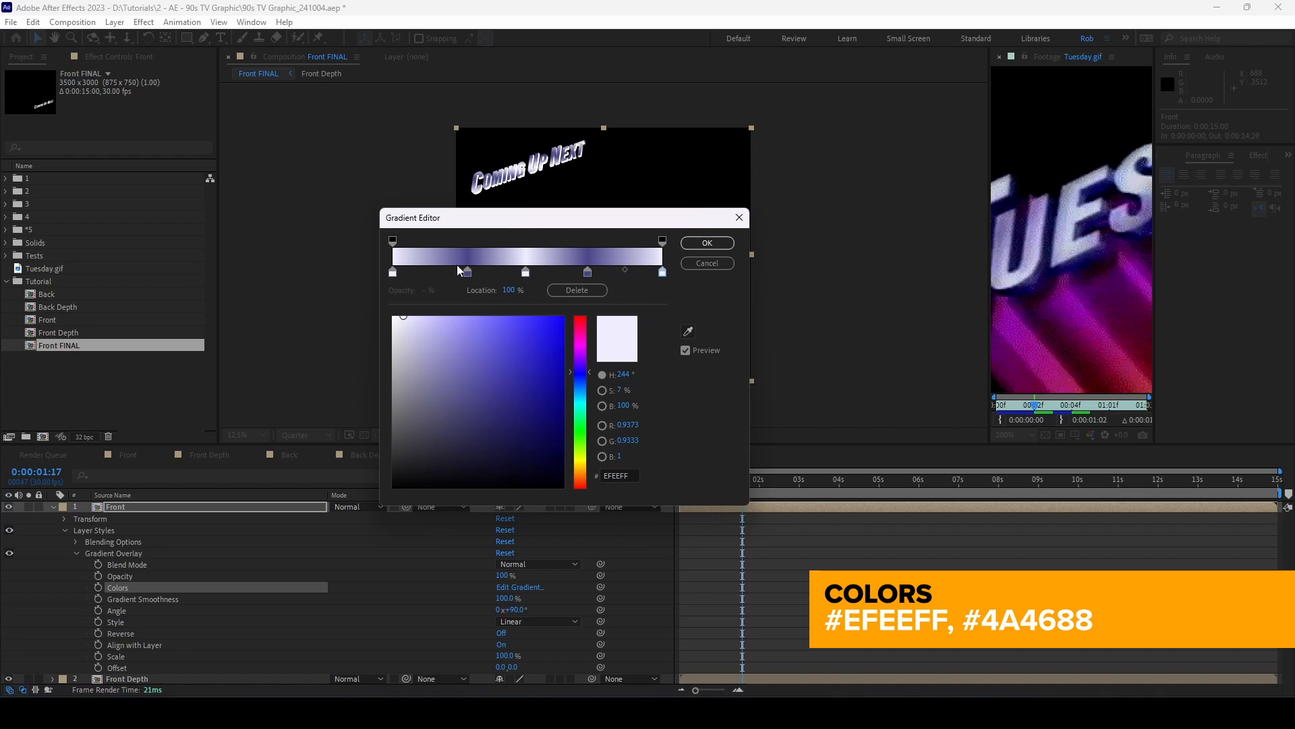
{"action": "left_click_drag", "start_coordinate": [471, 276], "coordinate": [463, 277]}
{"action": "left_click", "coordinate": [526, 275]}
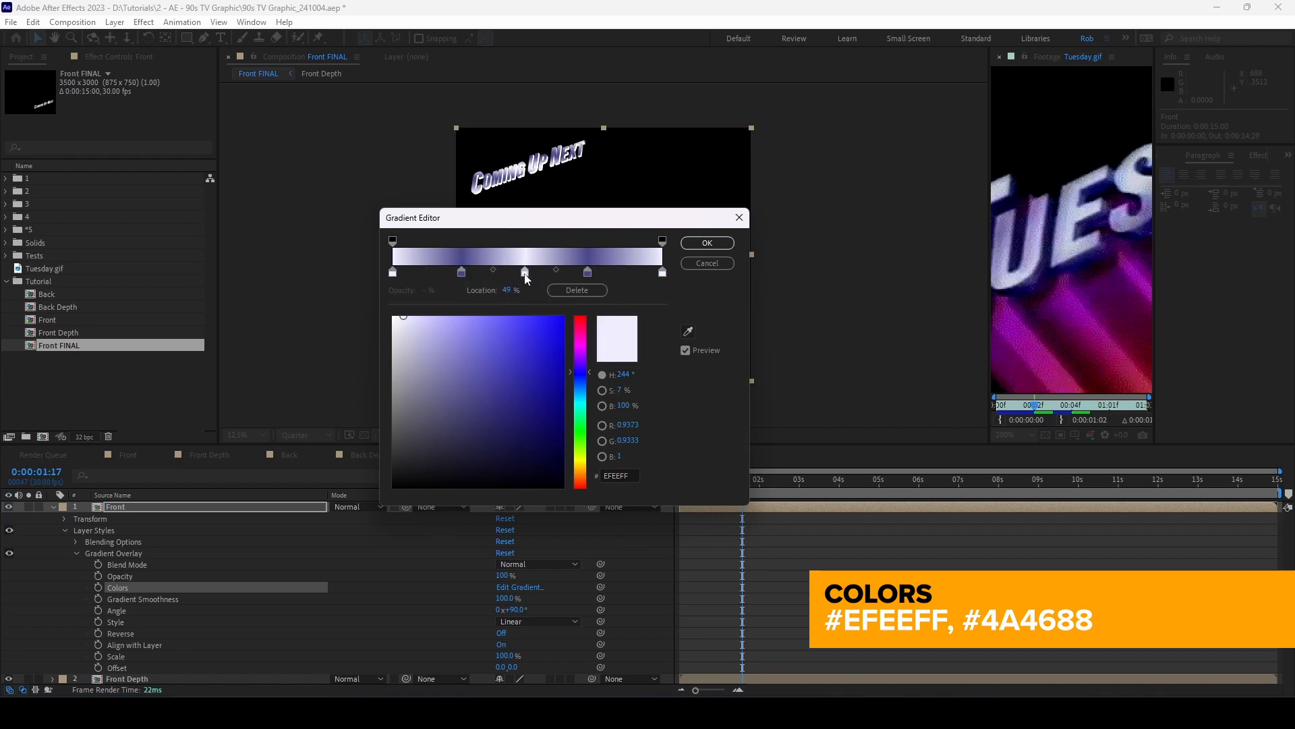
{"action": "left_click_drag", "start_coordinate": [587, 273], "coordinate": [593, 274]}
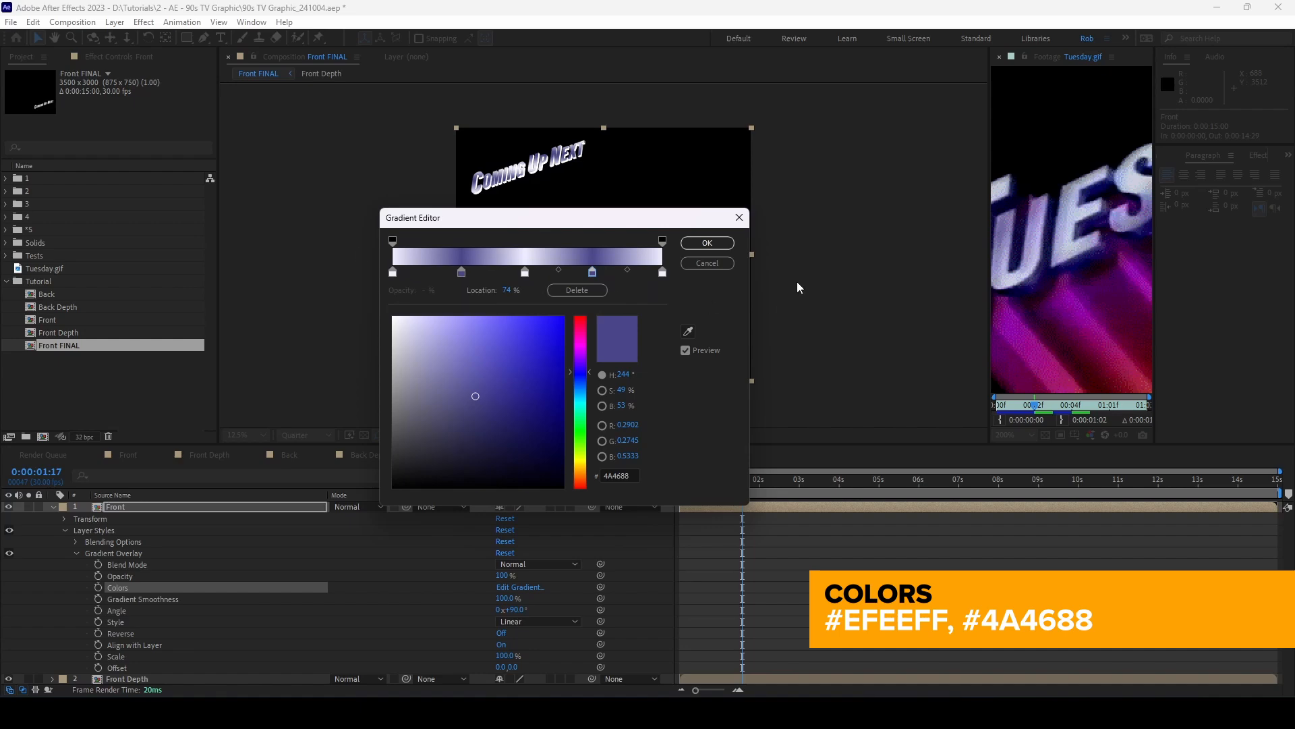
{"action": "left_click", "coordinate": [715, 245]}
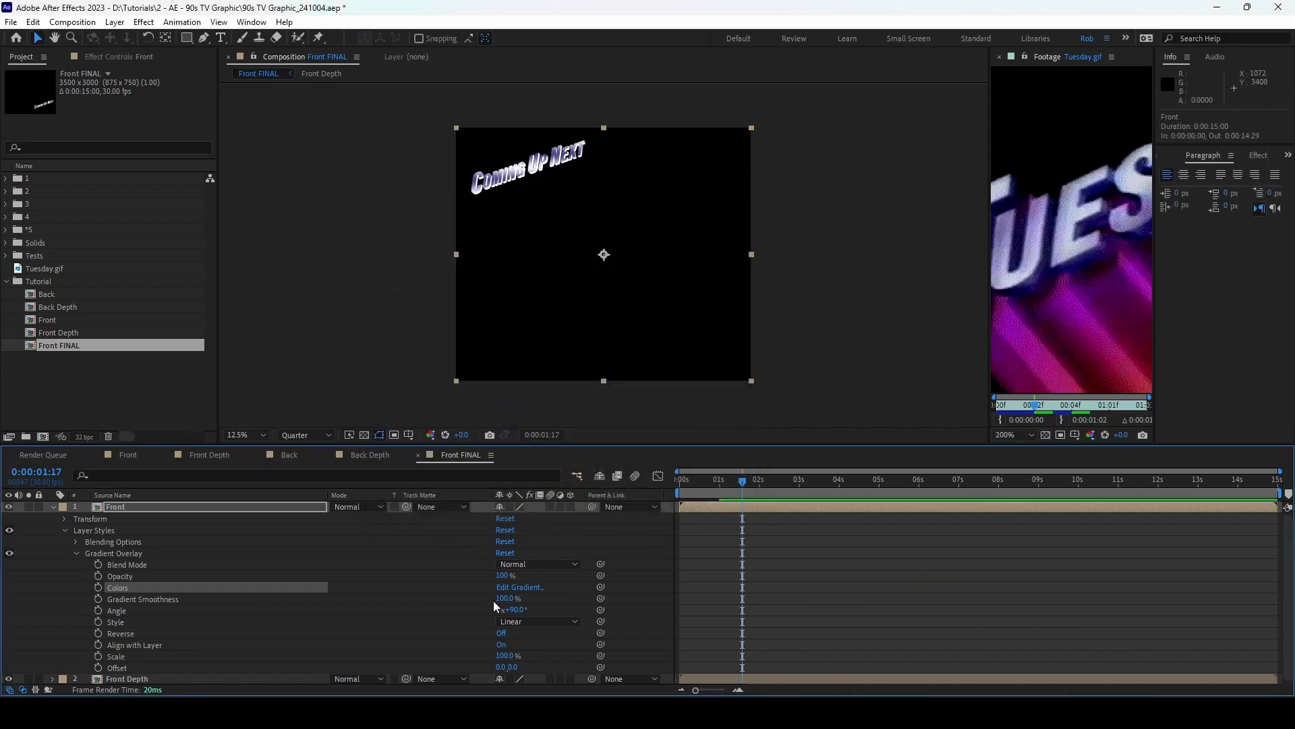
Step: Set the Gradient Overlay angle to 133° and frame the text at 50% zoom
{"action": "left_click", "coordinate": [513, 610]}
{"action": "type", "text": "133"}
{"action": "key", "text": "Return"}
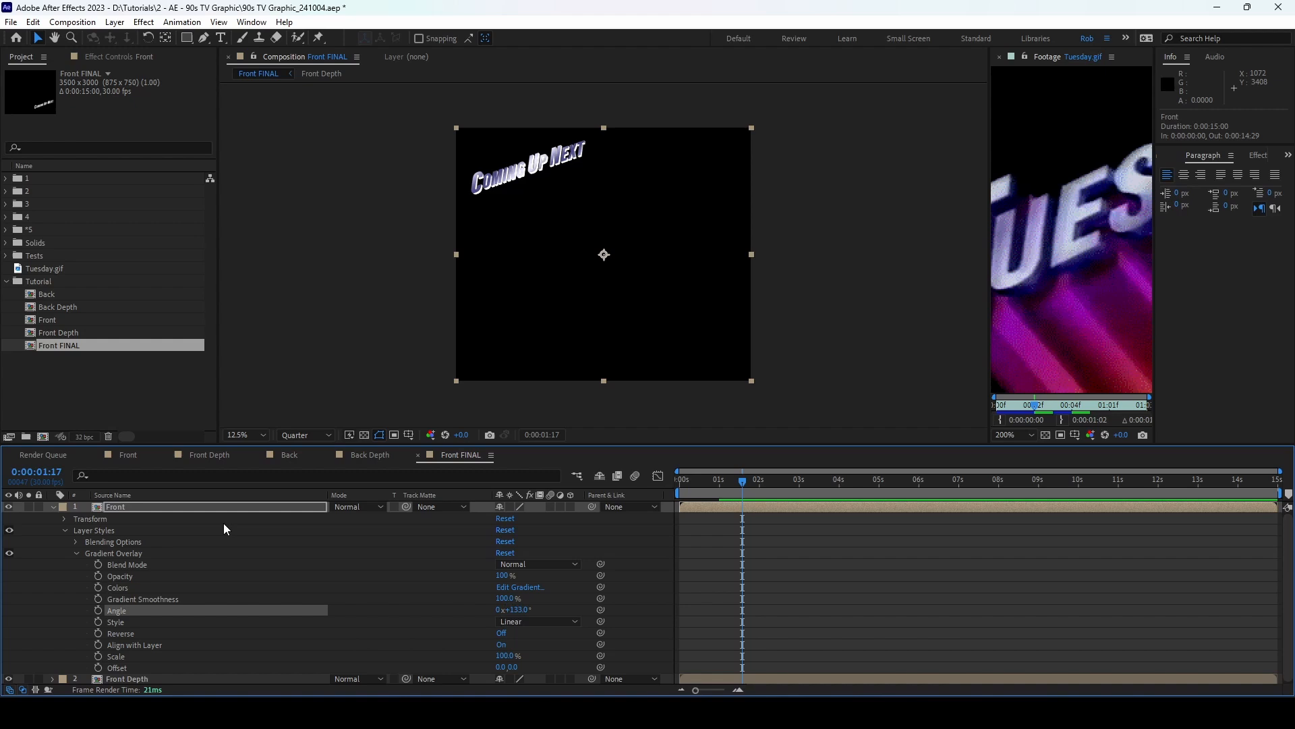
{"action": "left_click", "coordinate": [121, 506]}
{"action": "key", "text": "period"}
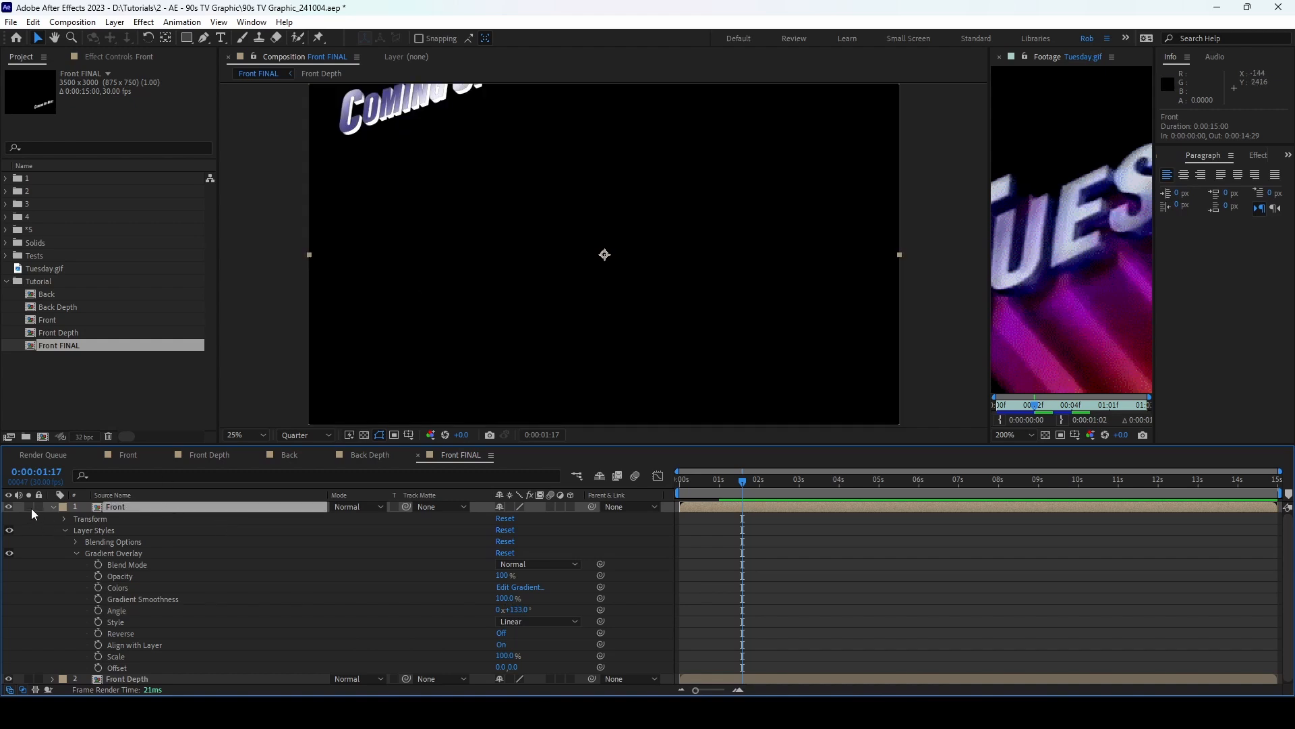
{"action": "key", "text": "h"}
{"action": "left_click_drag", "start_coordinate": [480, 124], "coordinate": [619, 310]}
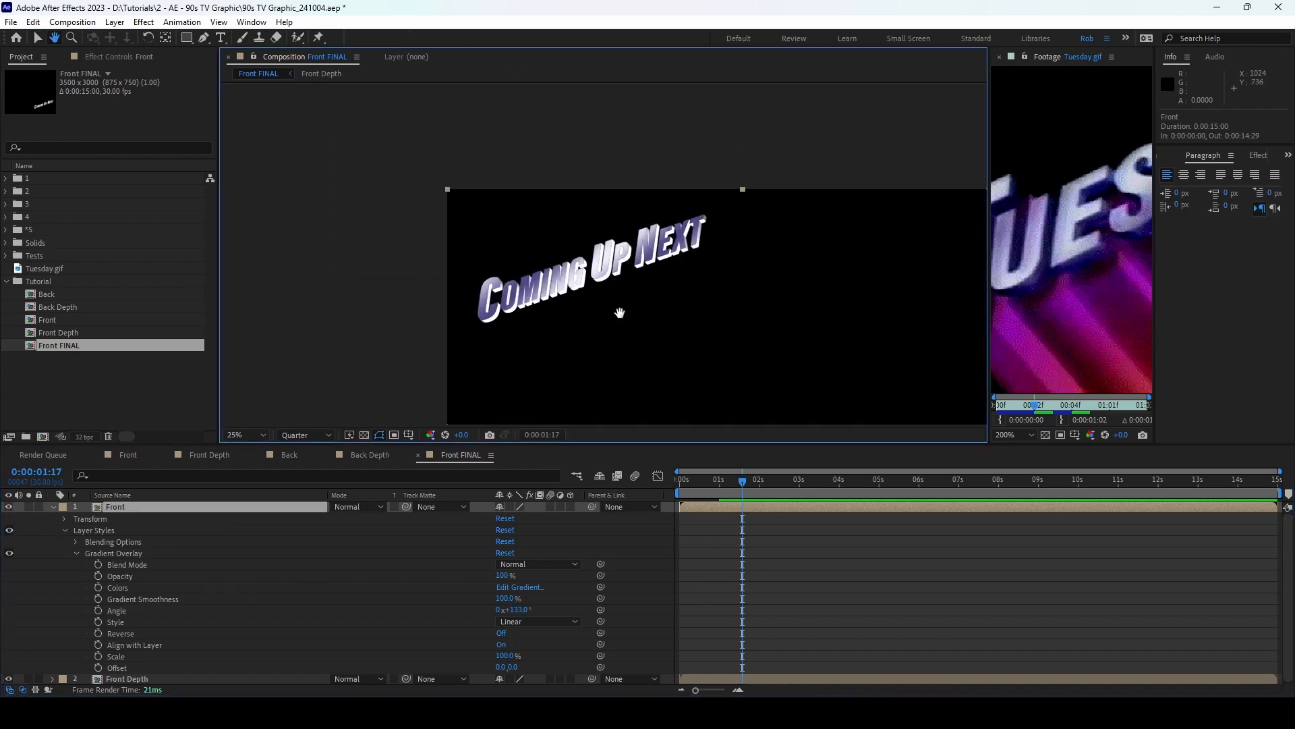
{"action": "key", "text": "period"}
{"action": "key", "text": "v"}
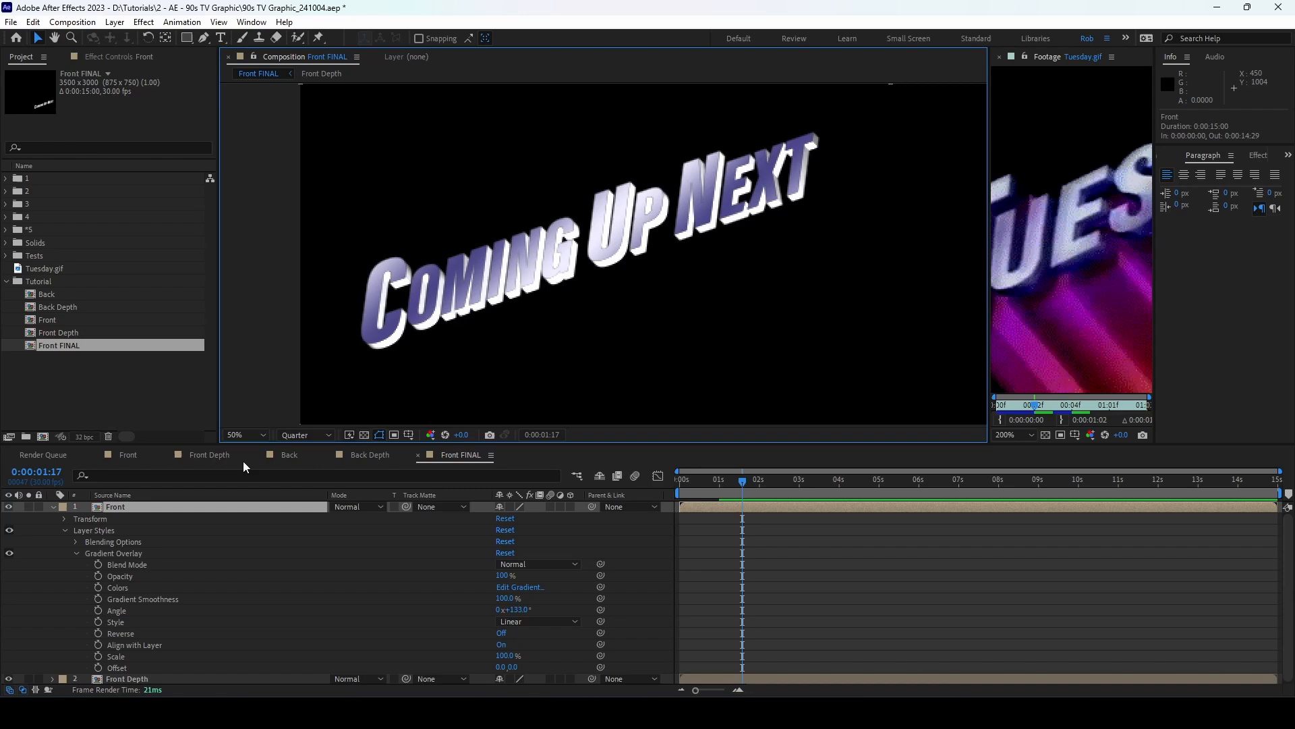
Step: Collapse and hide the Front layer, then select Front Depth
{"action": "left_click", "coordinate": [133, 507]}
{"action": "left_click", "coordinate": [53, 507]}
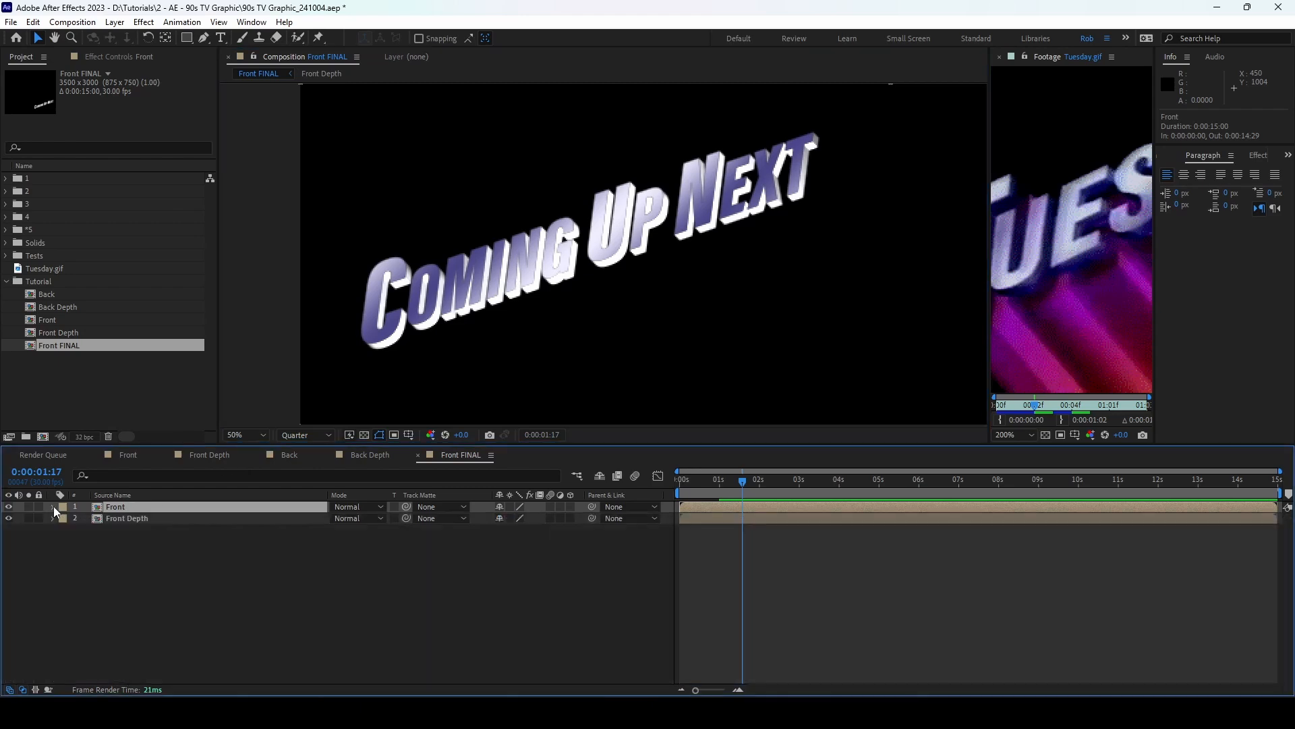
{"action": "left_click", "coordinate": [8, 507]}
{"action": "left_click", "coordinate": [138, 520]}
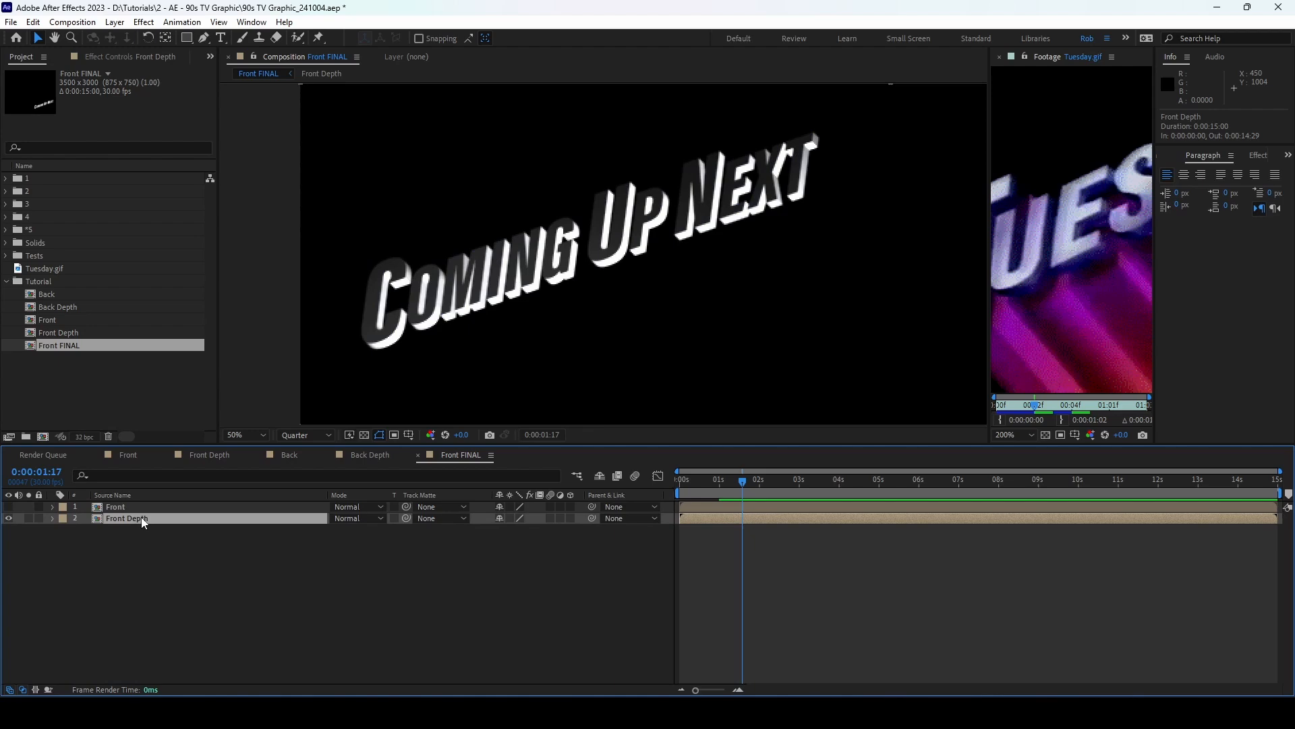
Step: Duplicate Front Depth, hide the upper copy, and add a Gradient Overlay to the lower copy
{"action": "key", "text": "ctrl+d"}
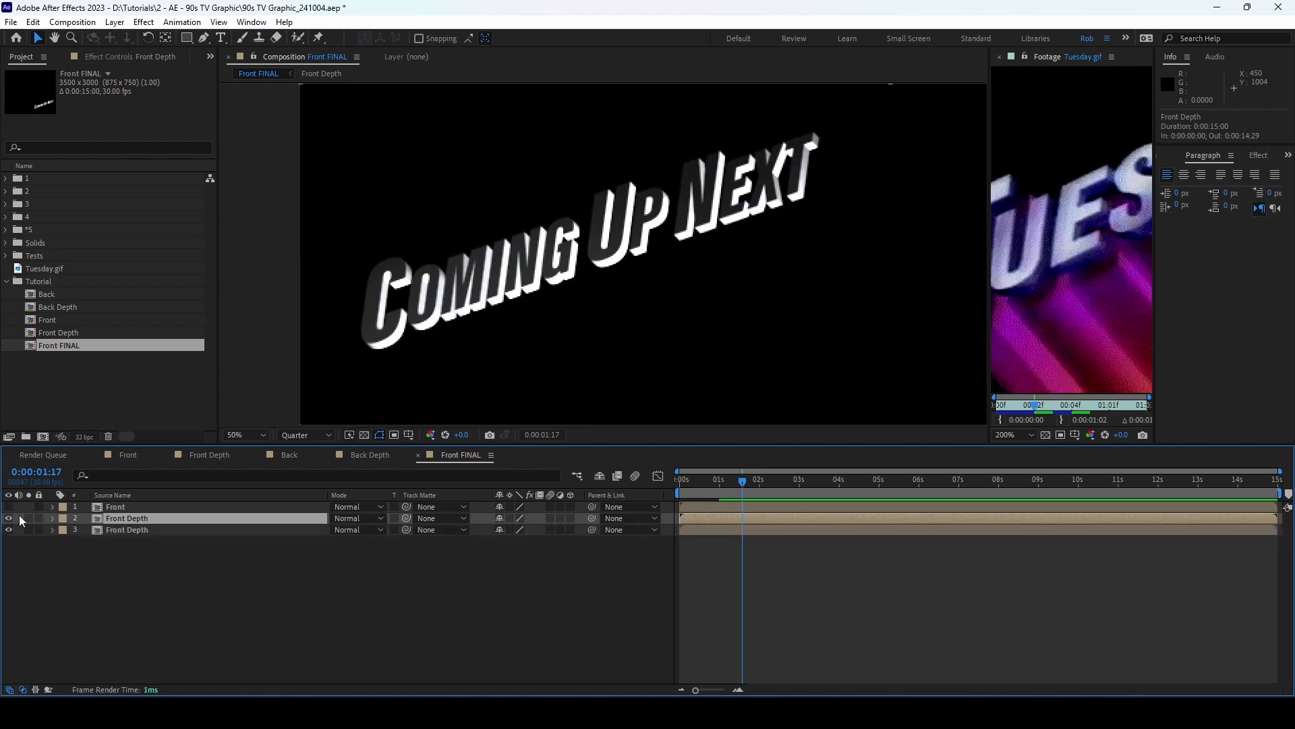
{"action": "left_click", "coordinate": [9, 519]}
{"action": "right_click", "coordinate": [127, 528]}
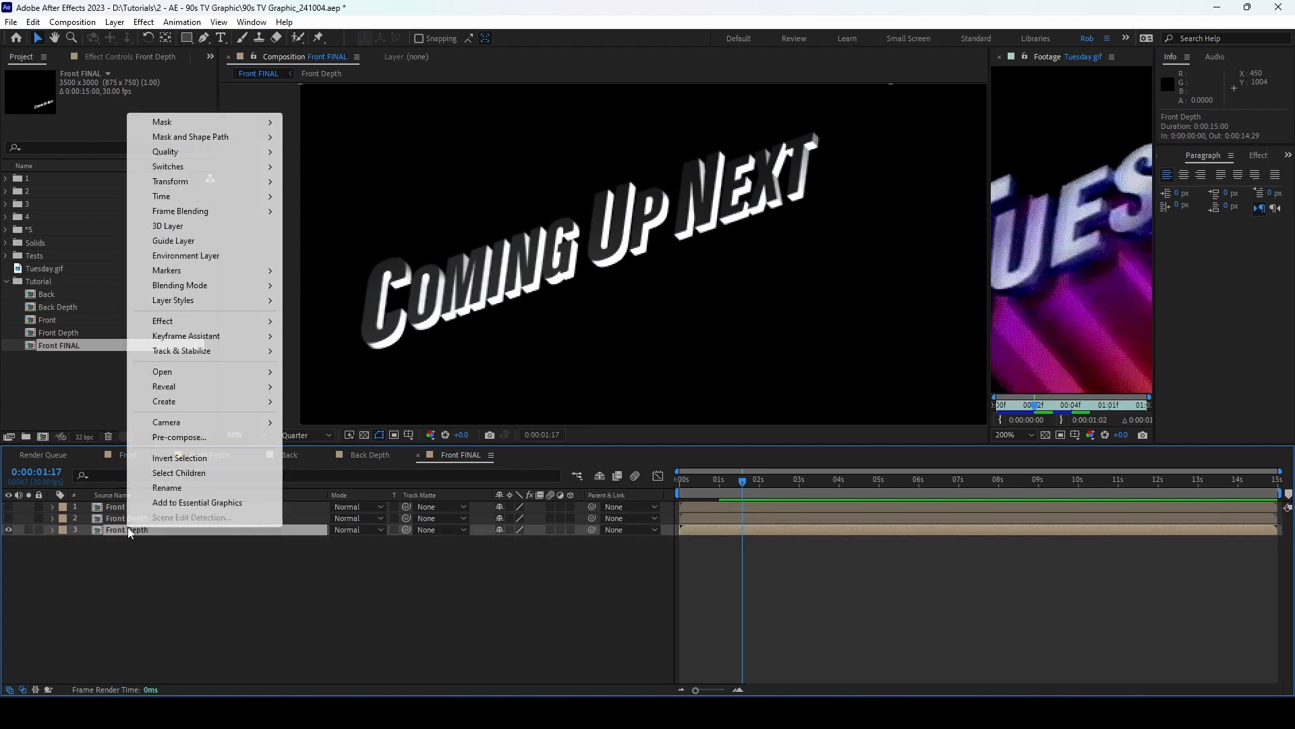
{"action": "mouse_move", "coordinate": [202, 302]}
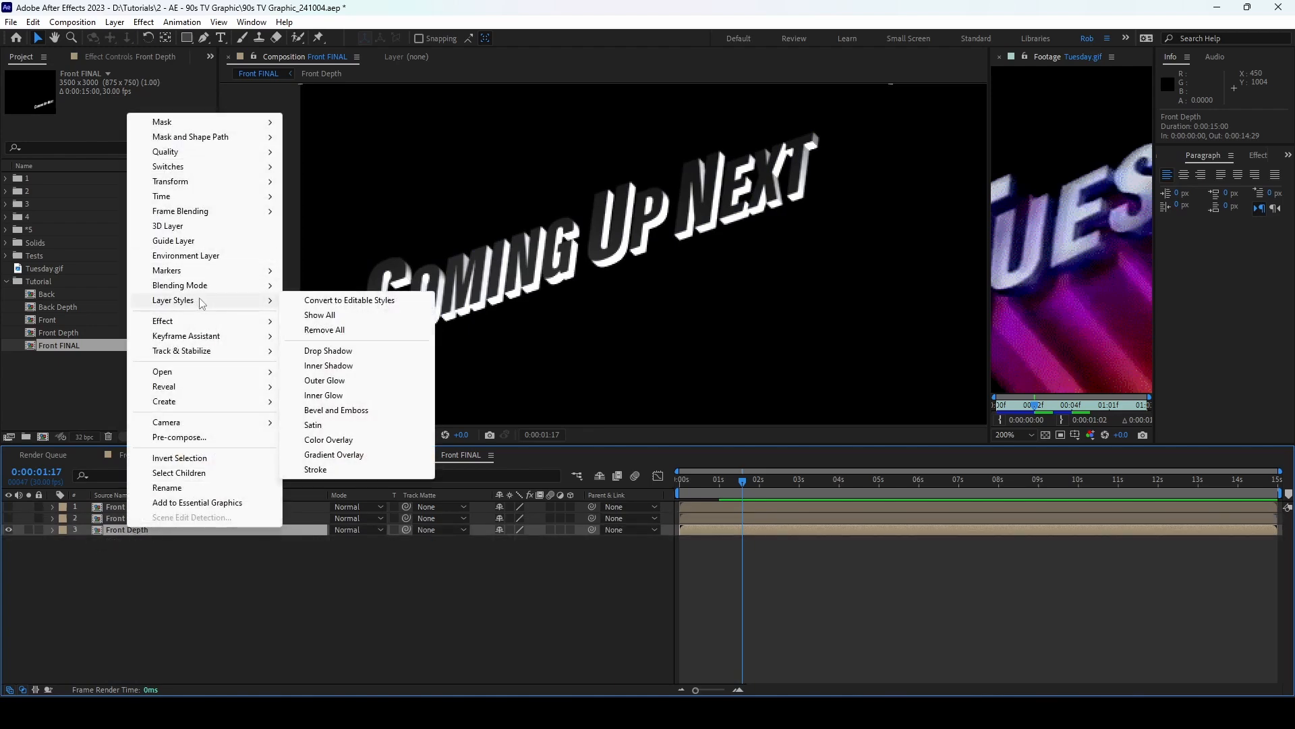
{"action": "left_click", "coordinate": [333, 455]}
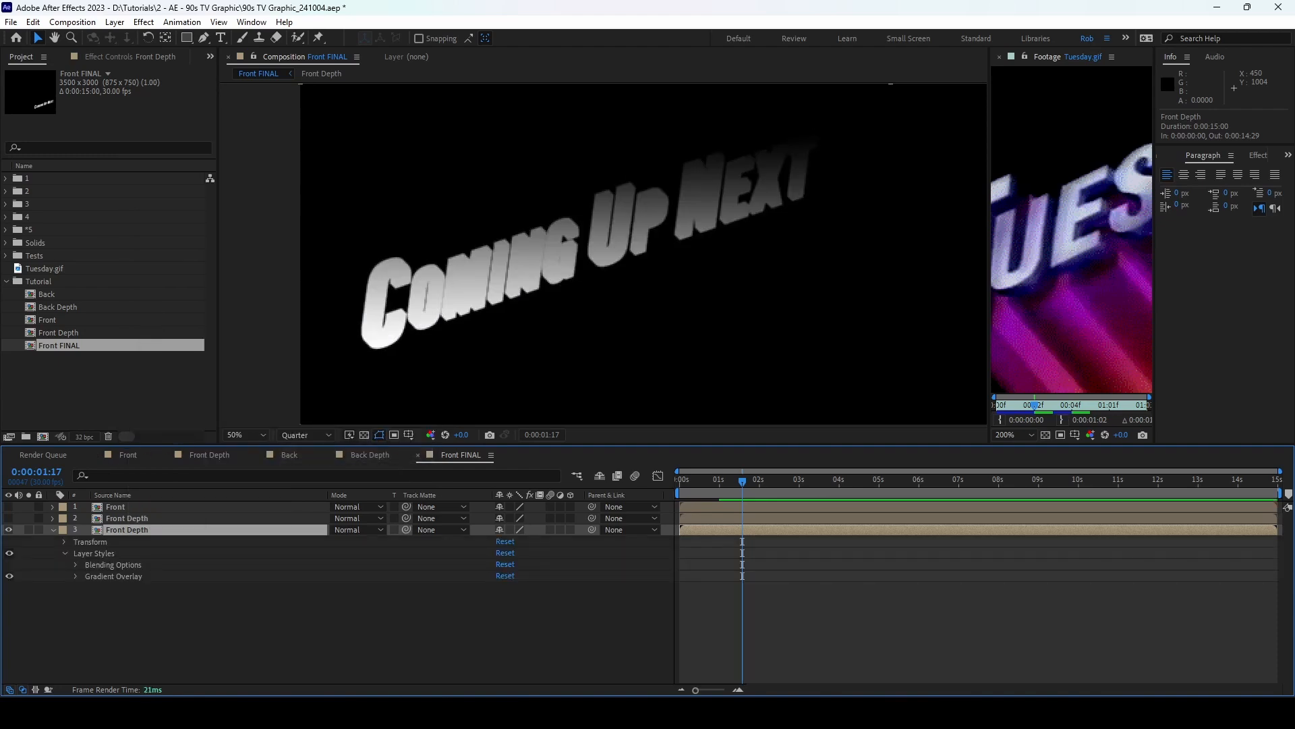
{"action": "left_click", "coordinate": [75, 576]}
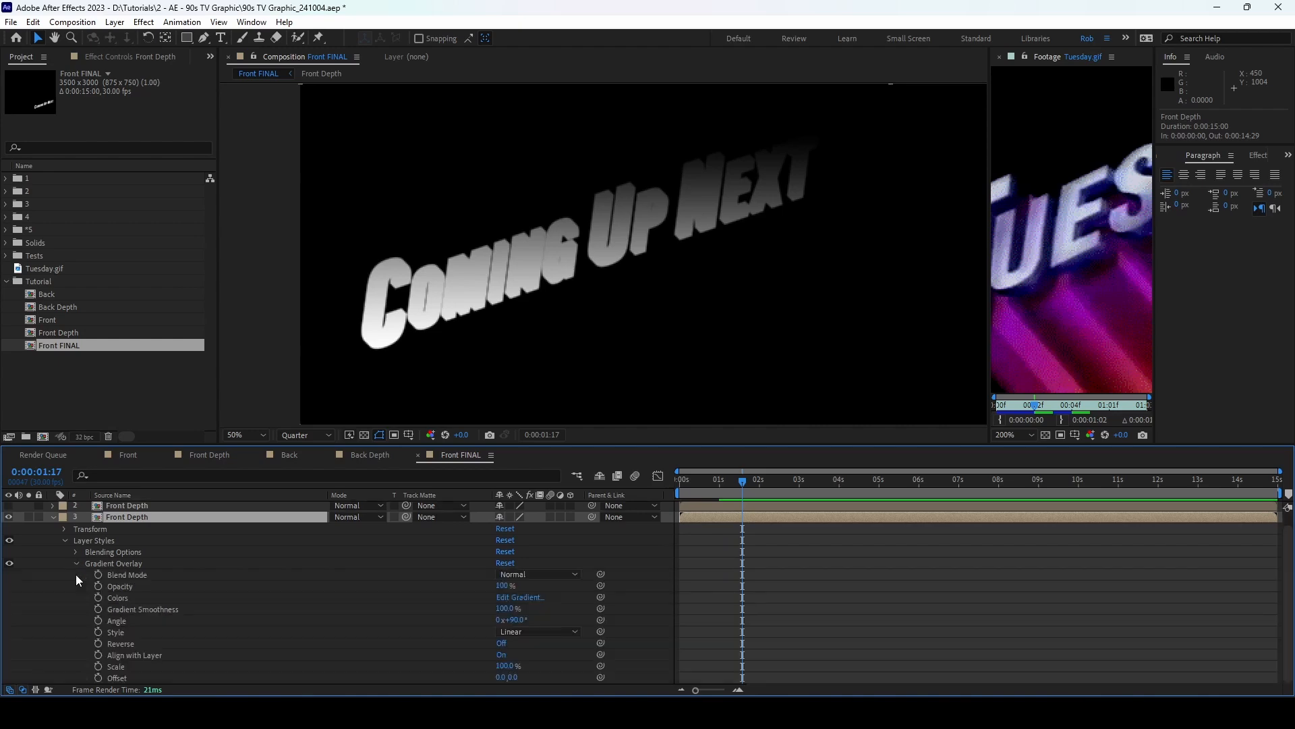
Step: Set the gradient stops to #180457 and #3512A1
{"action": "left_click", "coordinate": [523, 598]}
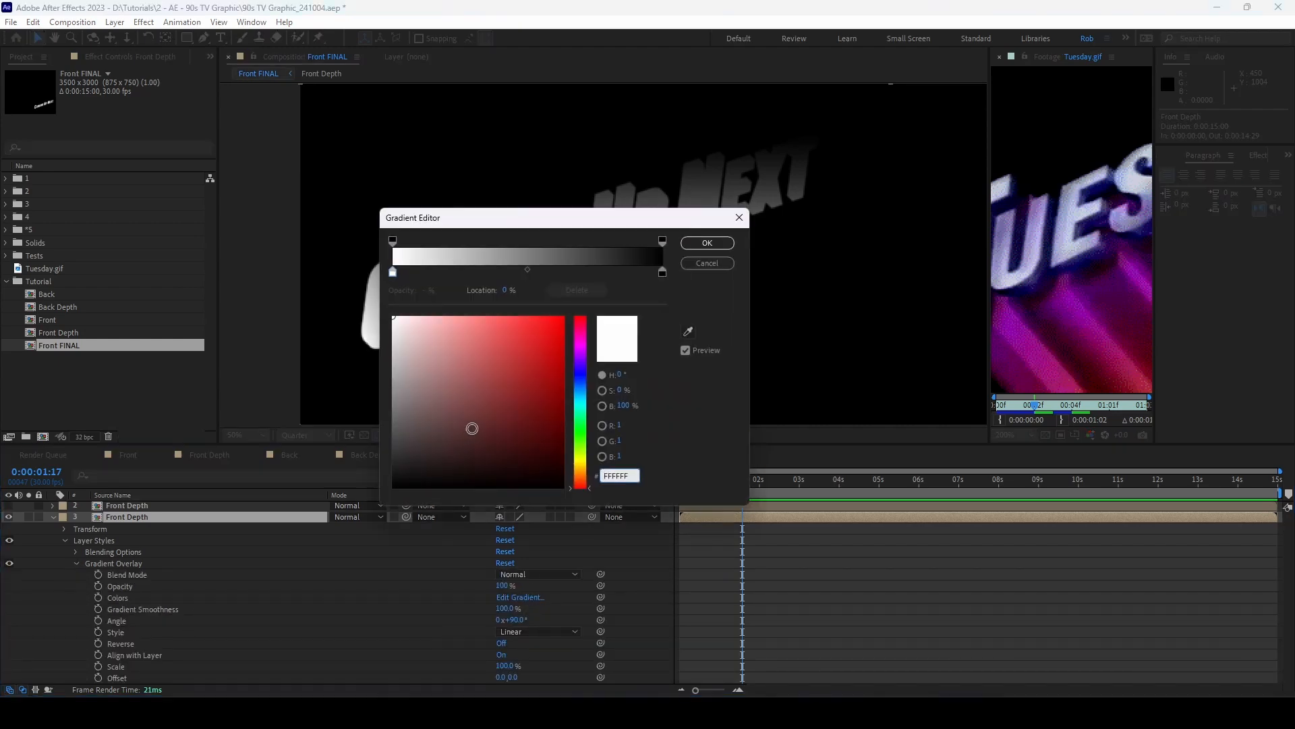
{"action": "double_click", "coordinate": [634, 480]}
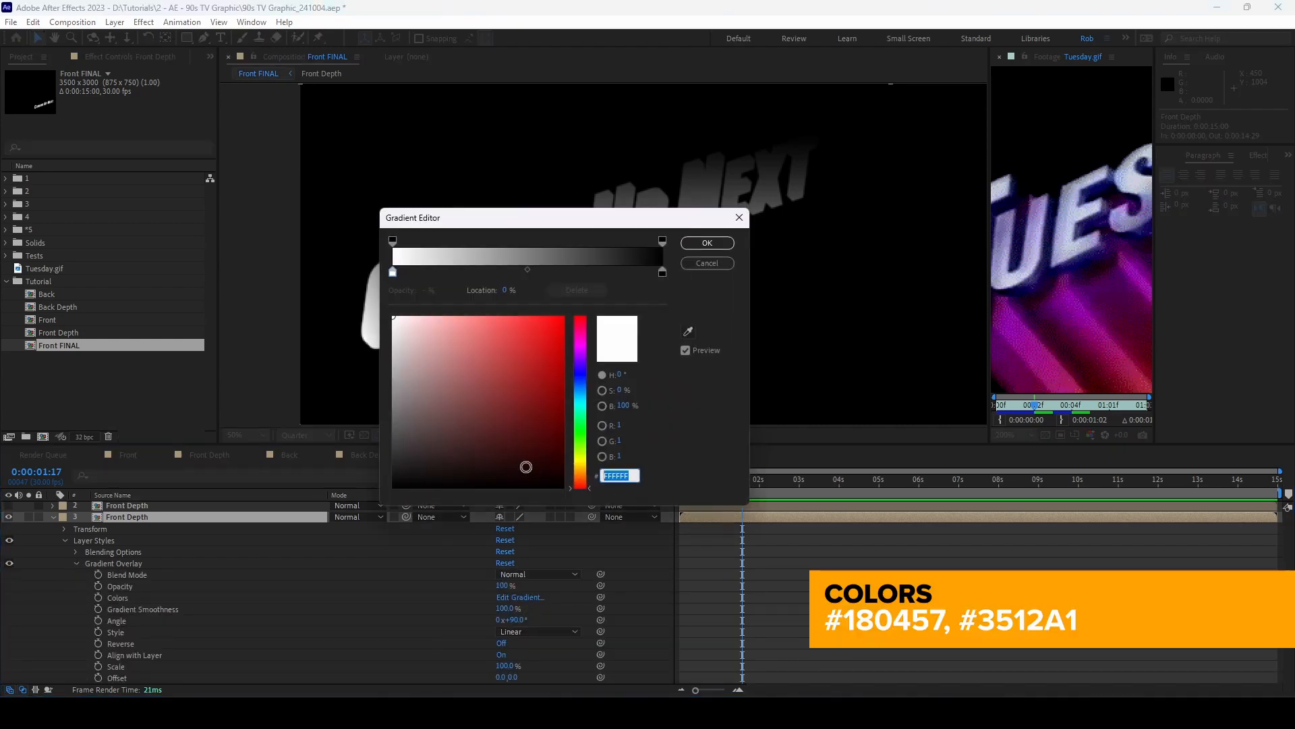
{"action": "type", "text": "180"}
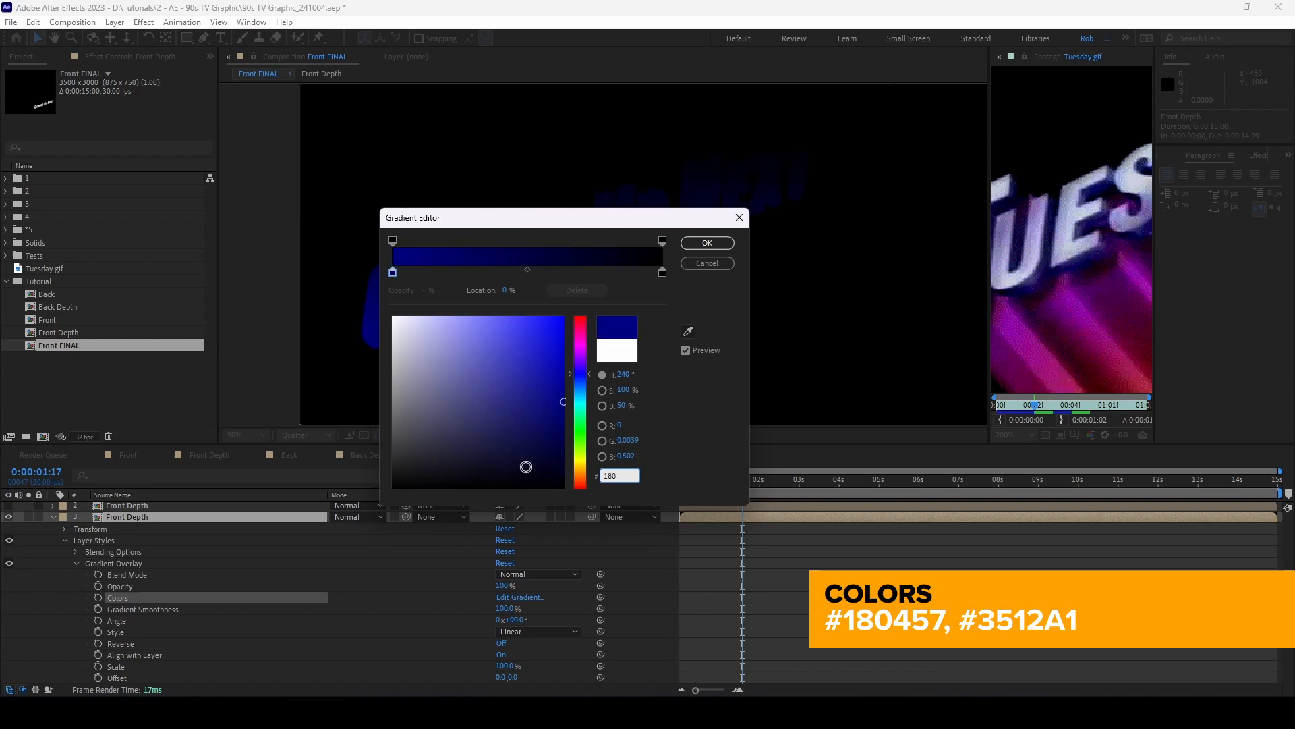
{"action": "type", "text": "457"}
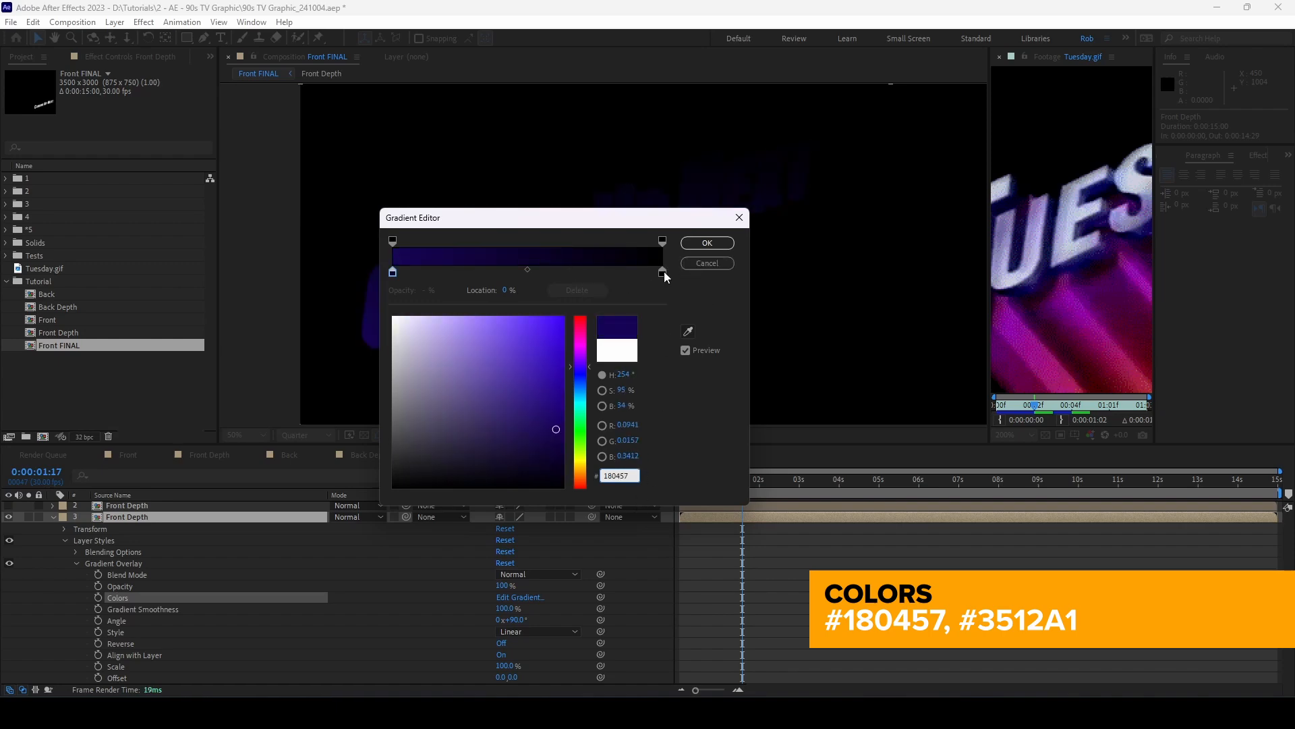
{"action": "left_click_drag", "start_coordinate": [663, 273], "coordinate": [544, 273]}
{"action": "left_click", "coordinate": [618, 475]}
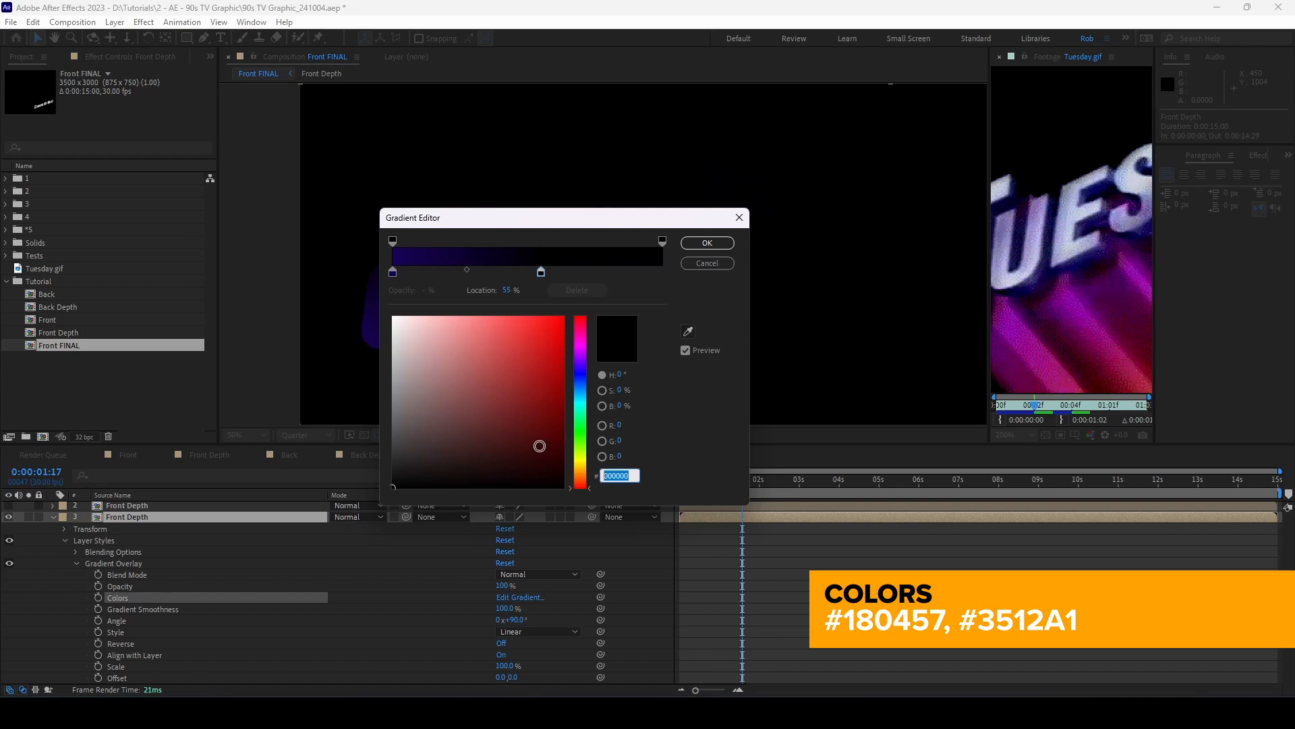
{"action": "type", "text": "351"}
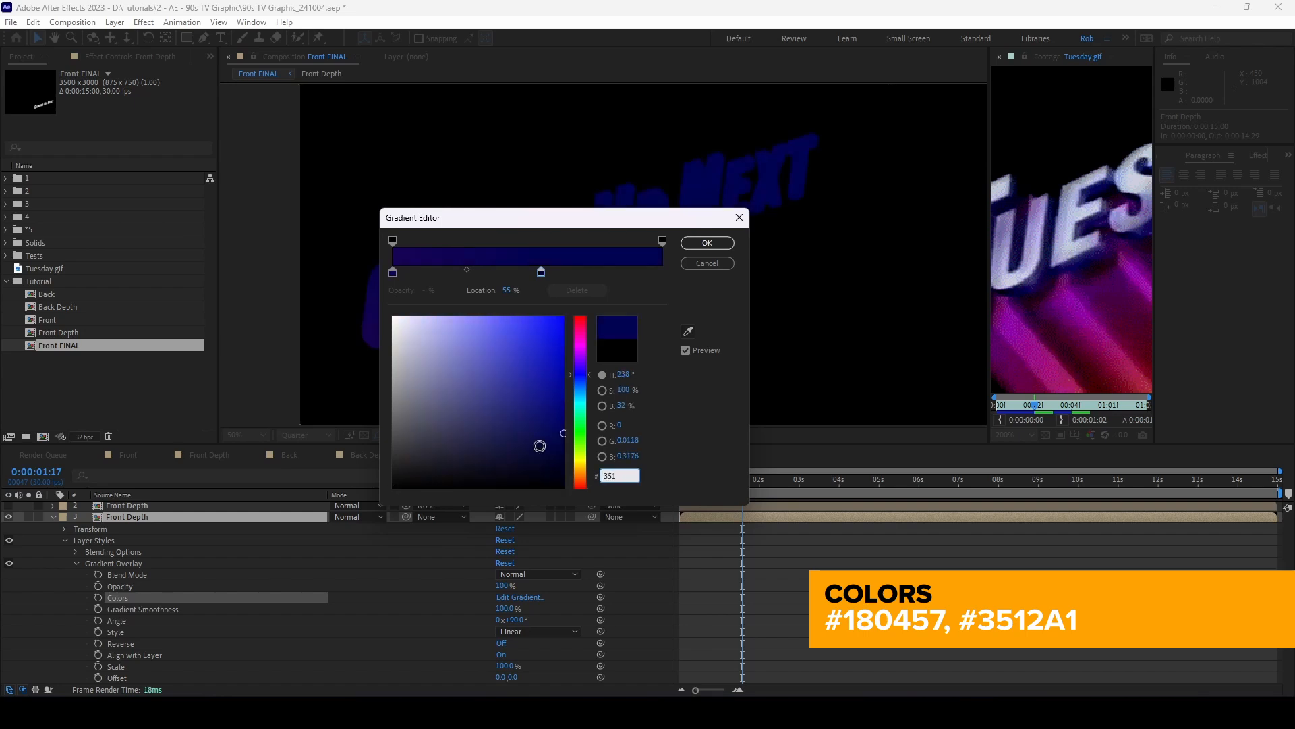
{"action": "type", "text": "2A1"}
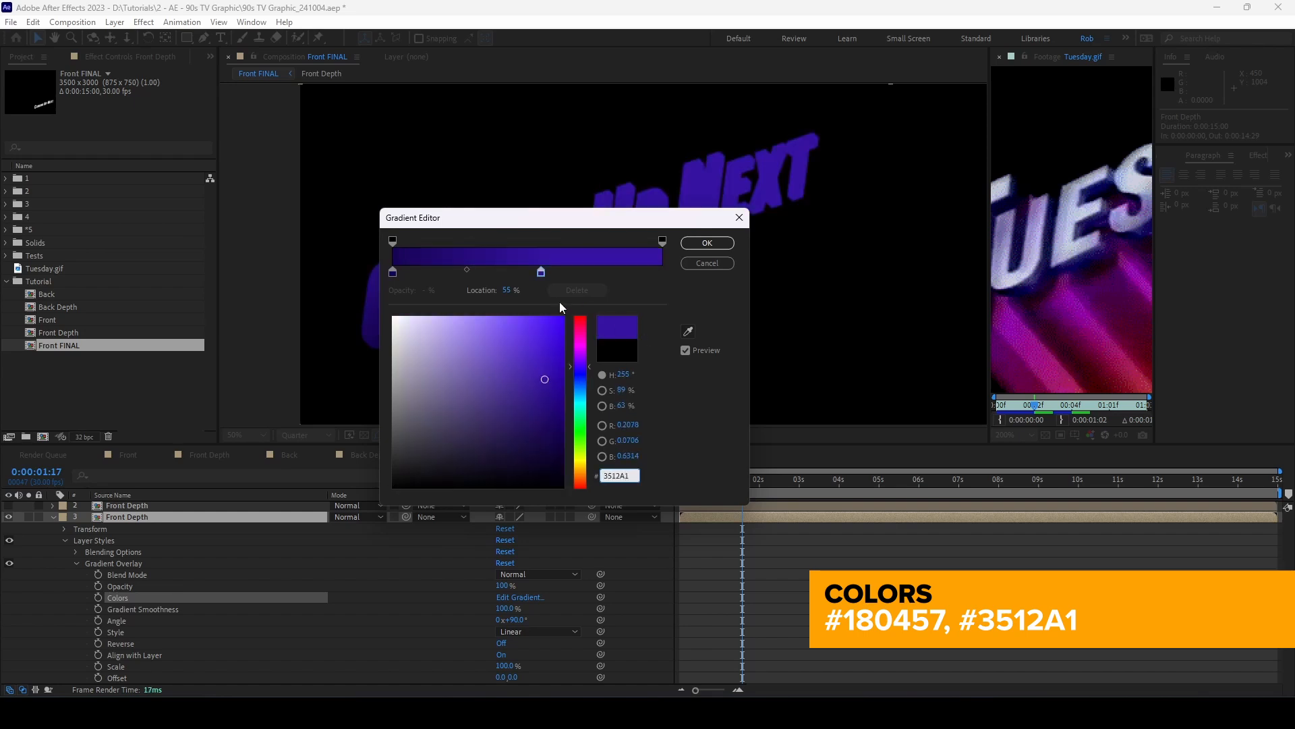
Step: Add alternating dark blue and purple stops, evenly spaced, and apply the gradient
{"action": "left_click_drag", "start_coordinate": [541, 273], "coordinate": [665, 279]}
{"action": "left_click", "coordinate": [393, 274]}
{"action": "left_click", "coordinate": [456, 274]}
{"action": "left_click", "coordinate": [510, 273]}
{"action": "left_click", "coordinate": [563, 272]}
{"action": "left_click_drag", "start_coordinate": [457, 275], "coordinate": [611, 276]}
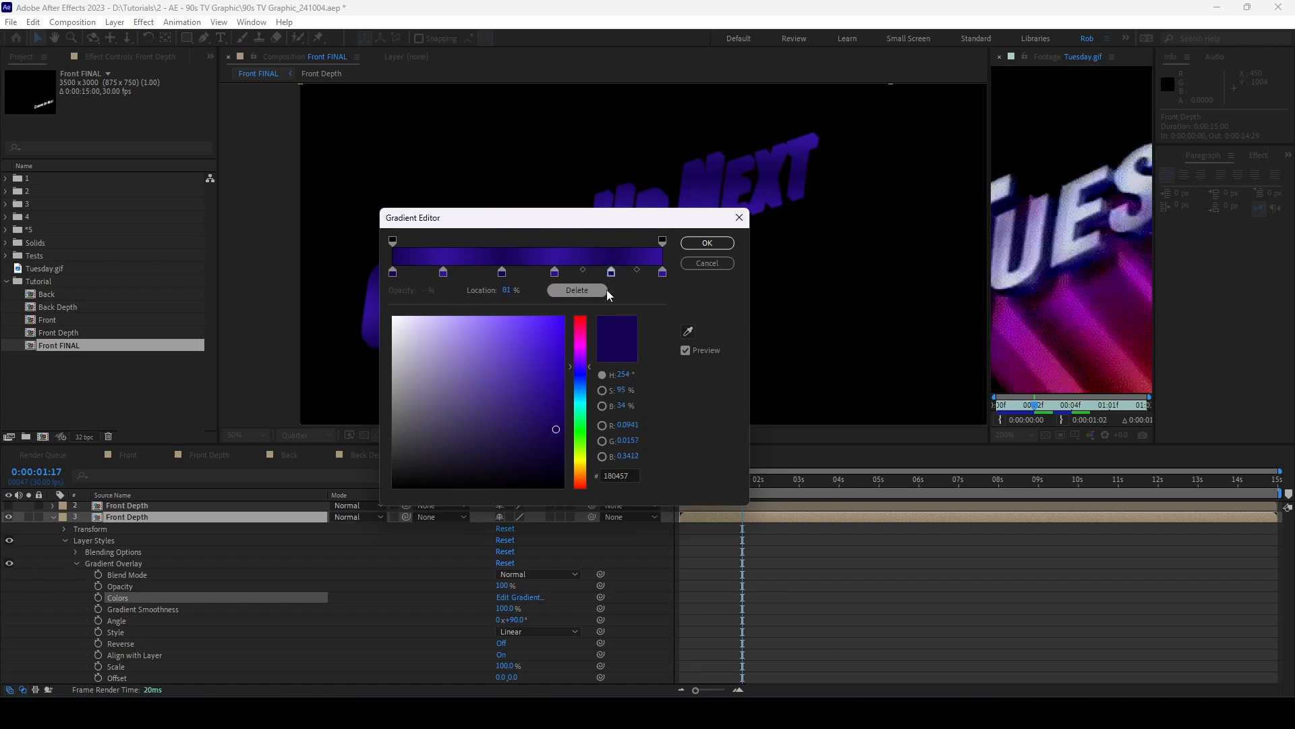
{"action": "left_click", "coordinate": [707, 243]}
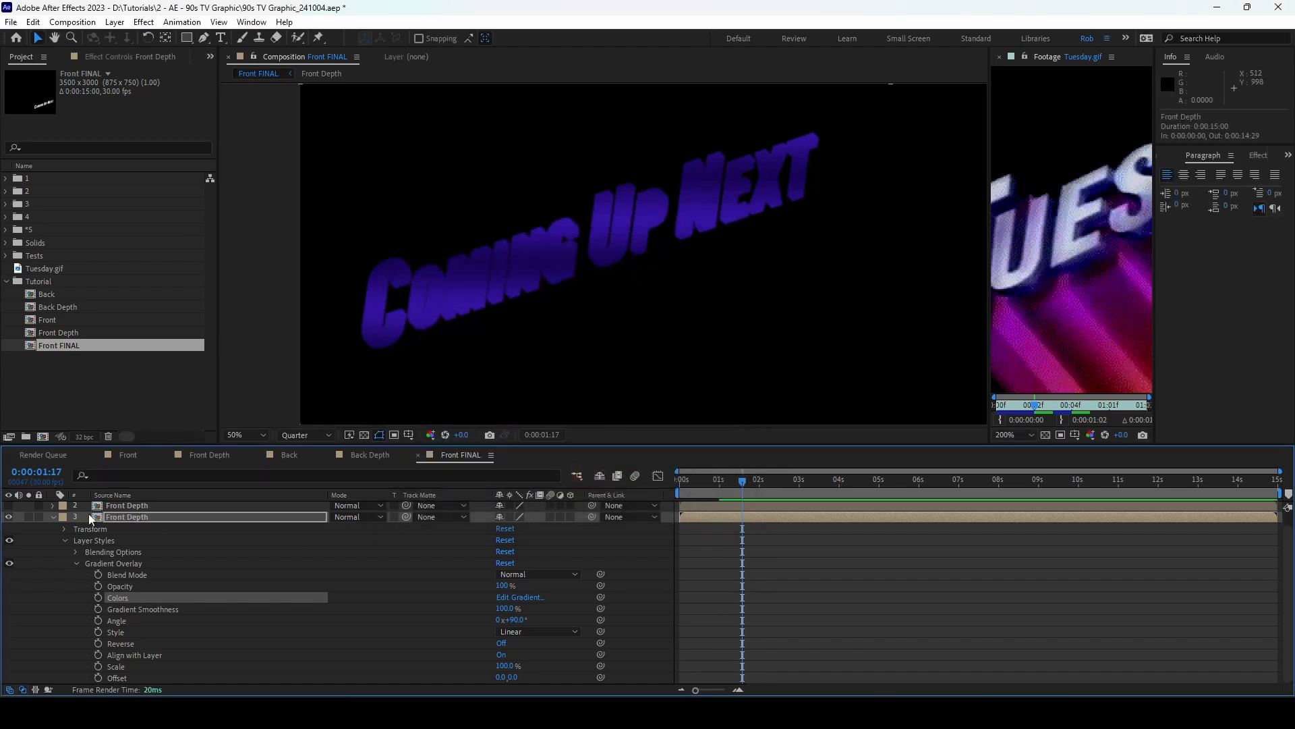
Step: Collapse the lower copy, select the upper copy, and make the Front layer visible again
{"action": "left_click", "coordinate": [52, 517]}
{"action": "left_click", "coordinate": [110, 516]}
{"action": "left_click", "coordinate": [9, 506]}
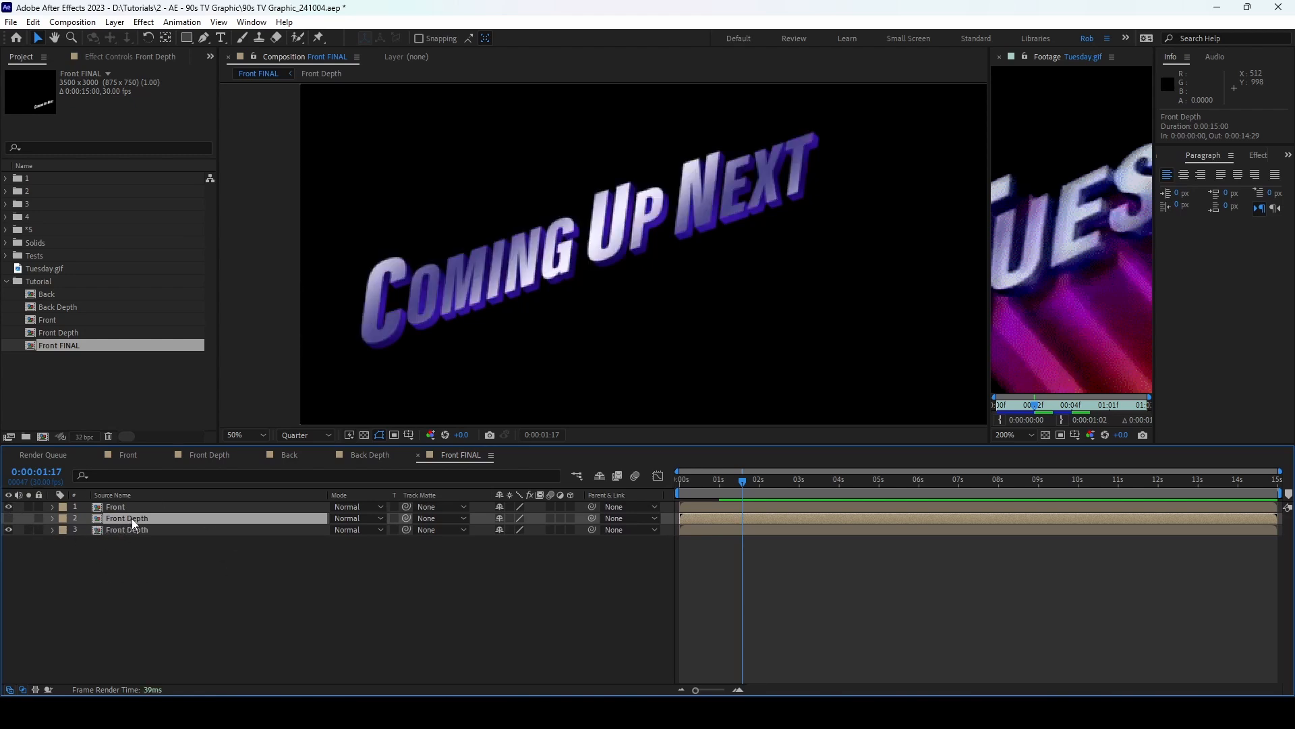
Step: Show the upper Front Depth copy and set its blending mode to Multiply
{"action": "left_click", "coordinate": [8, 518]}
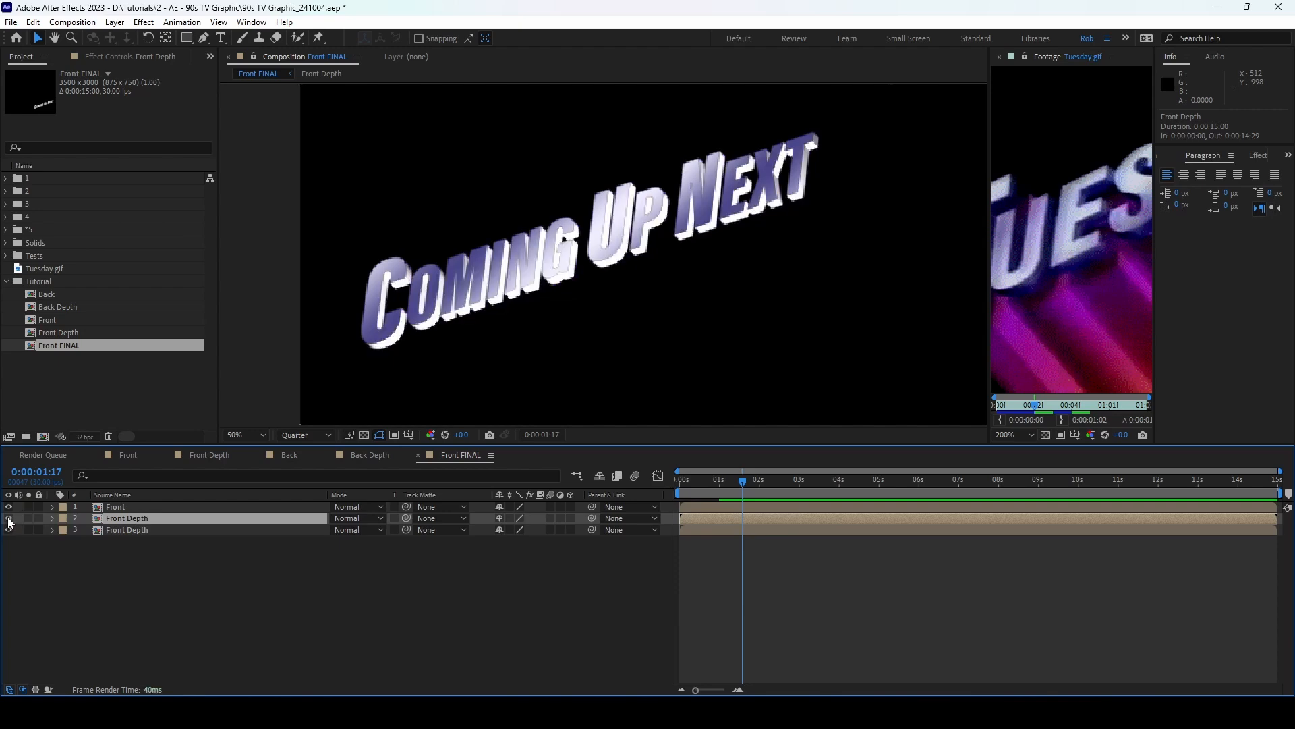
{"action": "left_click", "coordinate": [384, 518]}
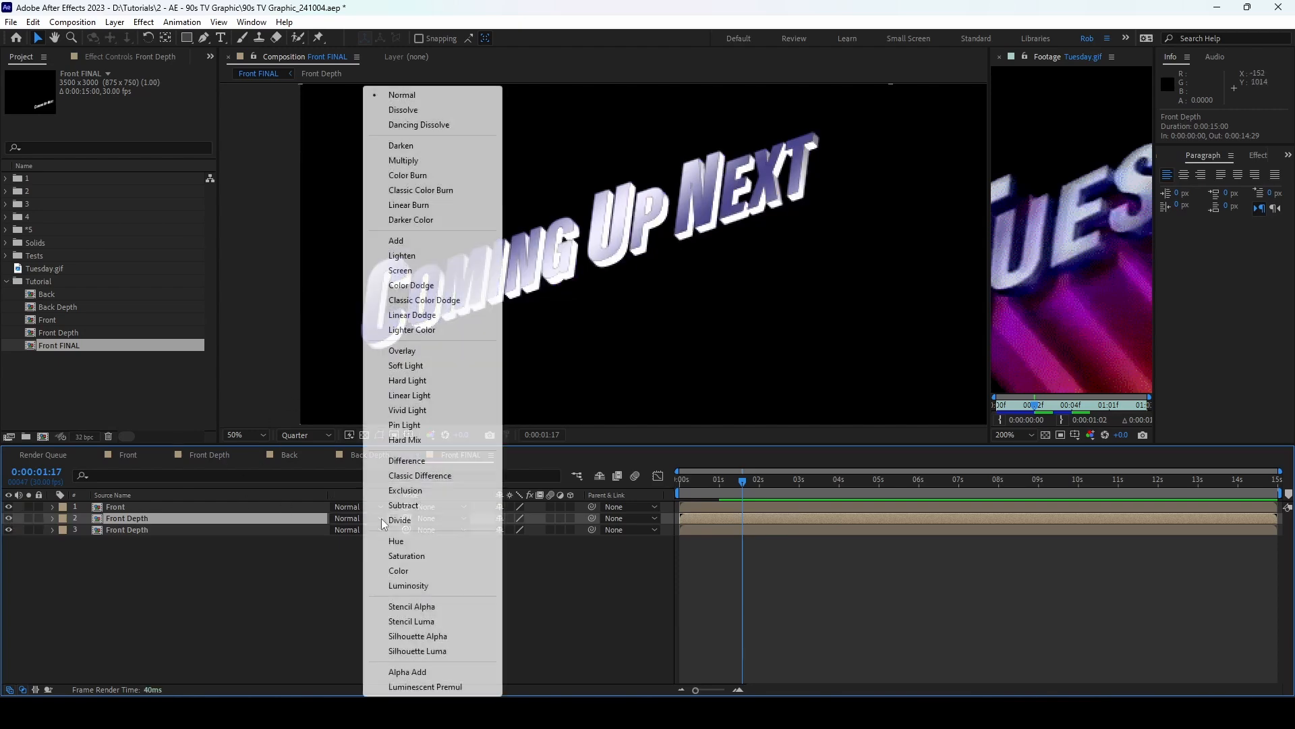
{"action": "left_click", "coordinate": [430, 161]}
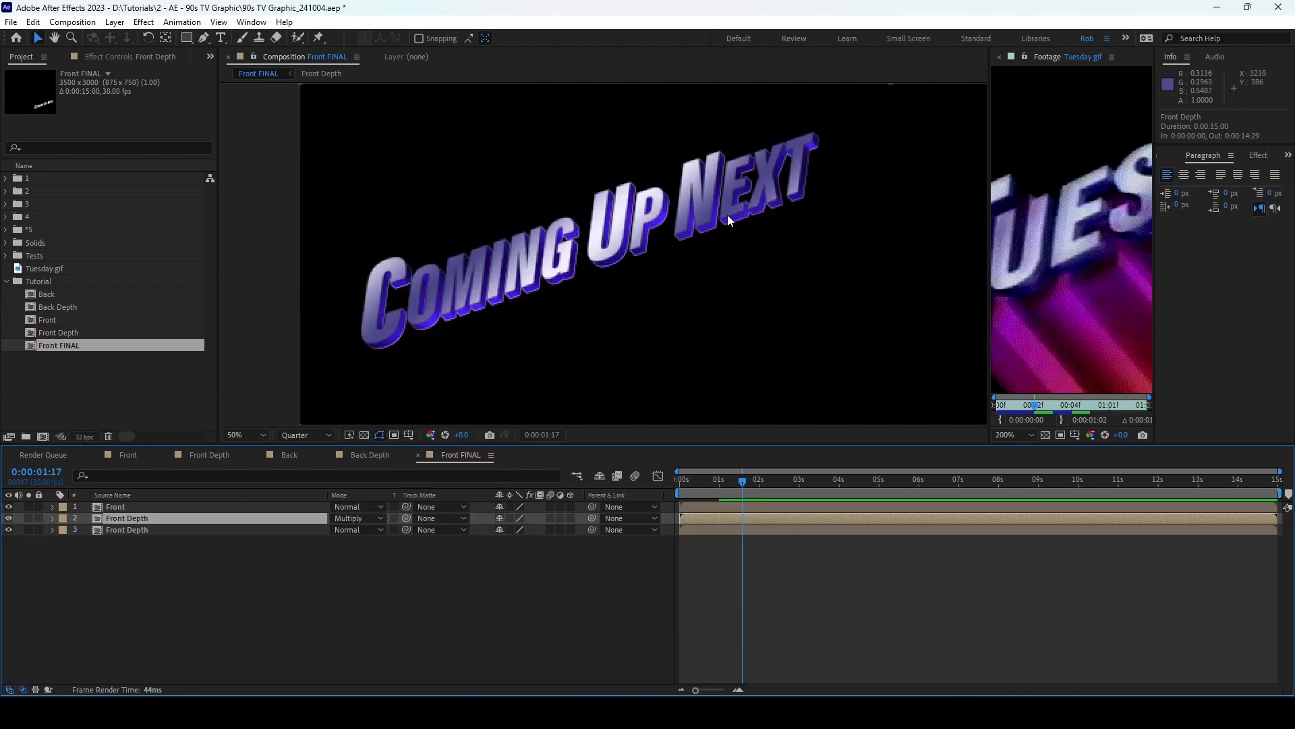
Step: Set the viewer preview resolution to Full
{"action": "scroll", "coordinate": [472, 313], "scroll_direction": "up", "scroll_amount": 1}
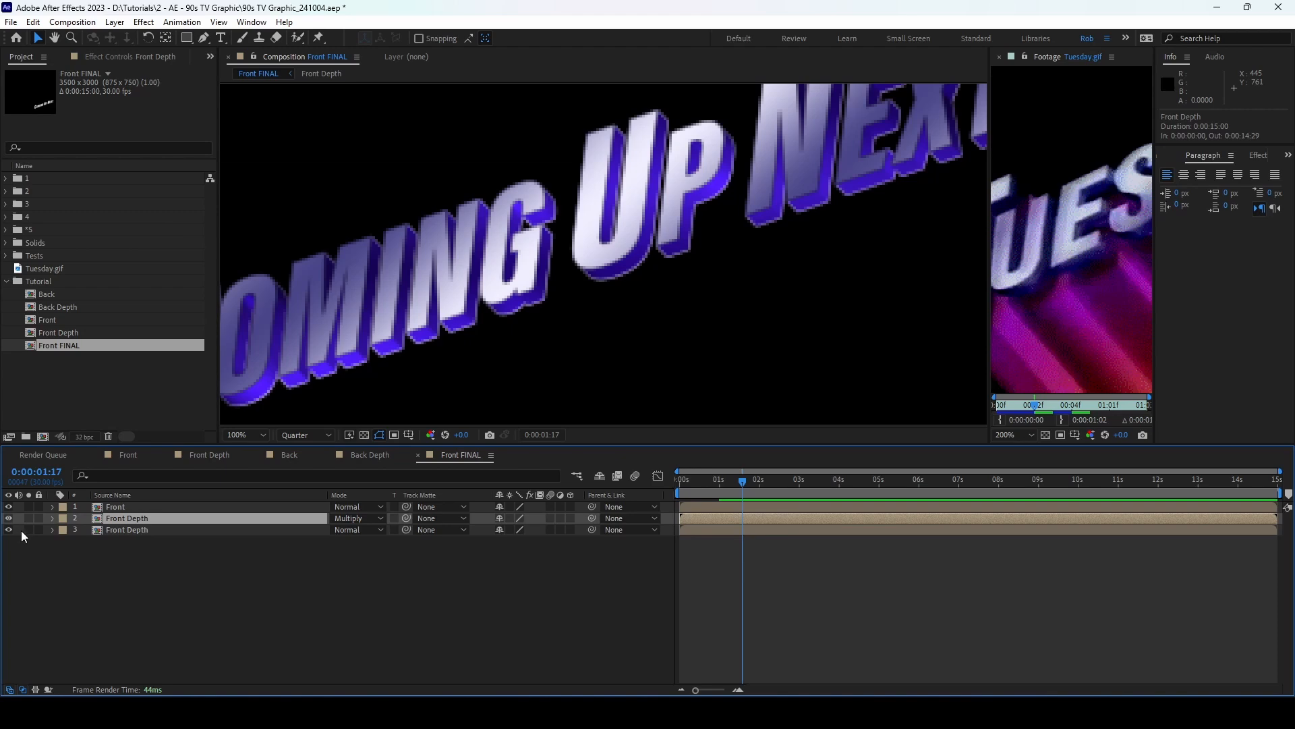
{"action": "left_click", "coordinate": [303, 433]}
{"action": "left_click", "coordinate": [305, 463]}
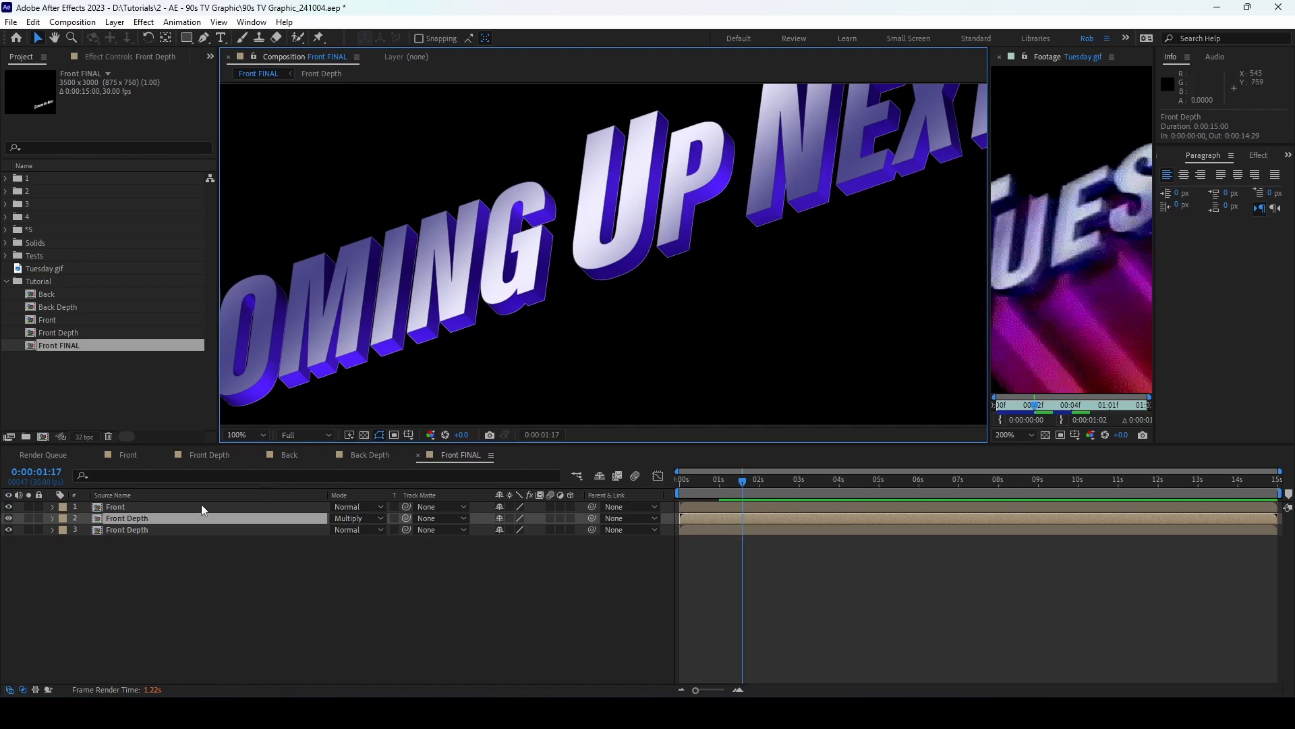
Step: Apply the Curves effect to the upper Front Depth copy from Effects & Presets
{"action": "left_click", "coordinate": [1268, 156]}
{"action": "left_click", "coordinate": [1267, 157]}
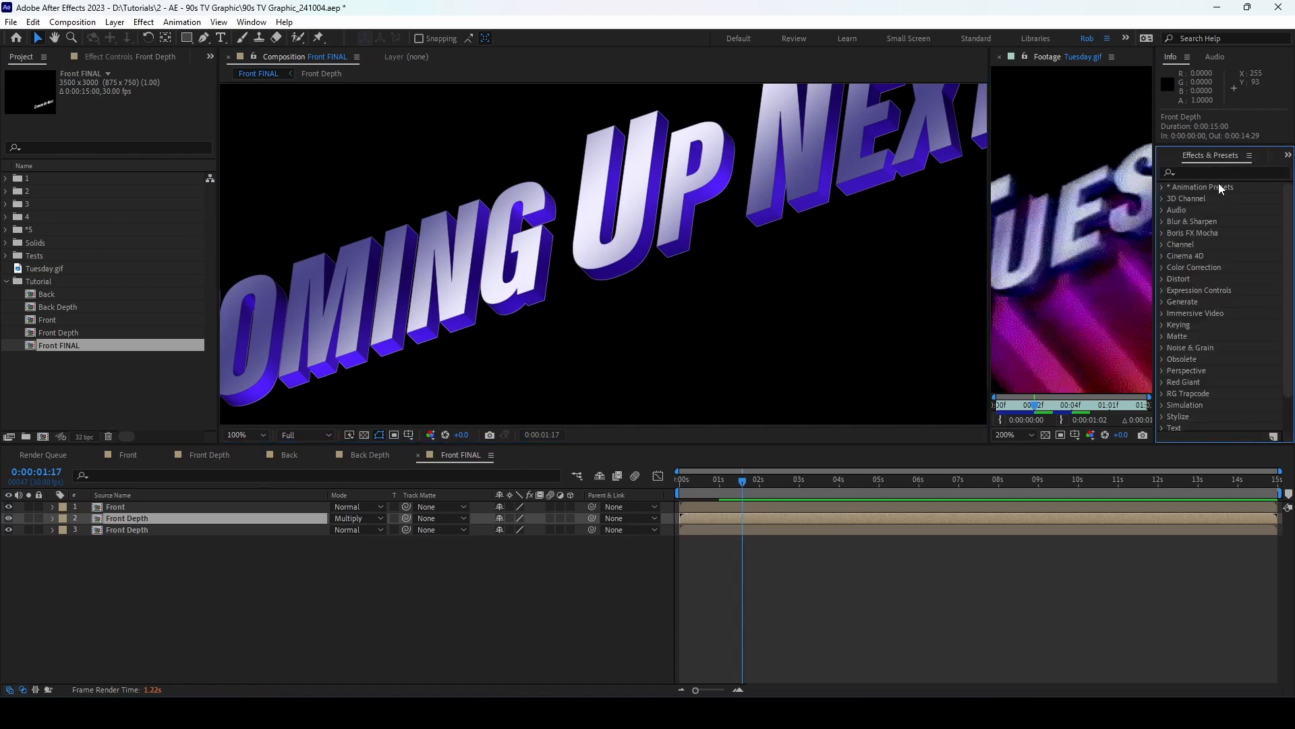
{"action": "left_click", "coordinate": [1227, 172]}
{"action": "type", "text": "curves"}
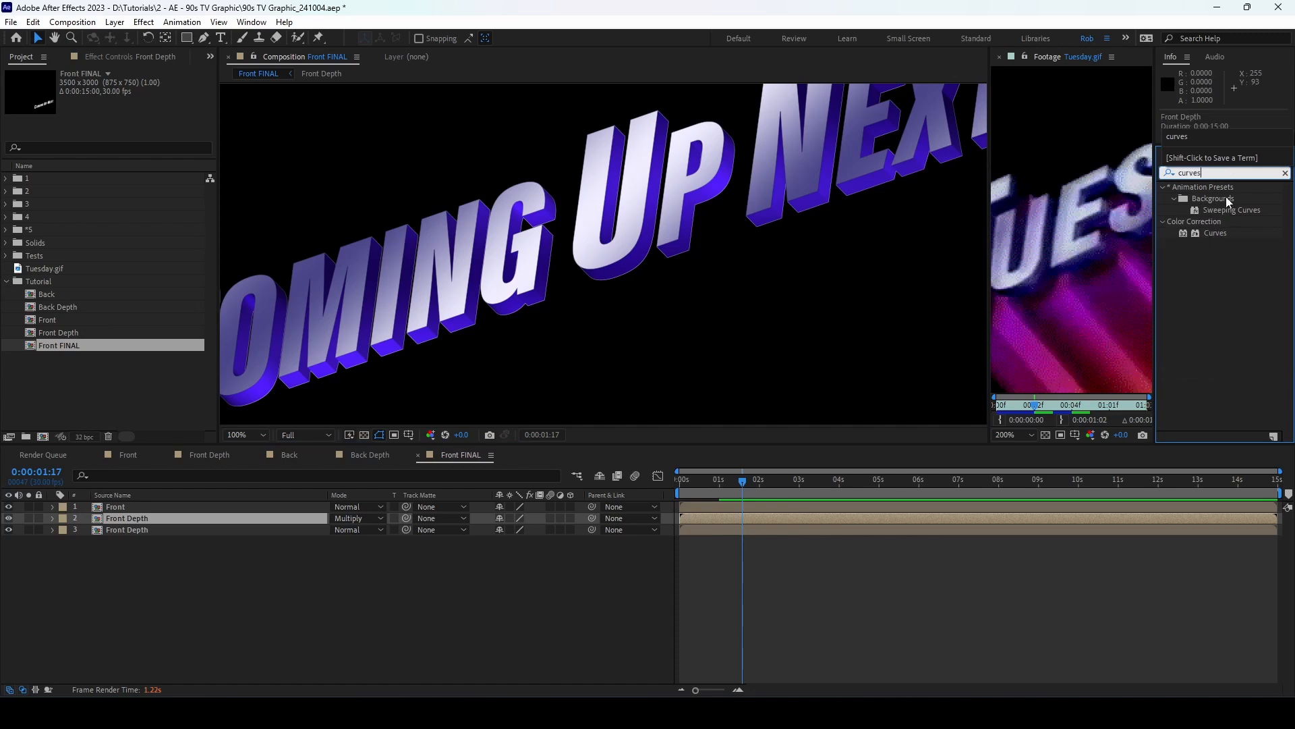
{"action": "double_click", "coordinate": [1215, 233]}
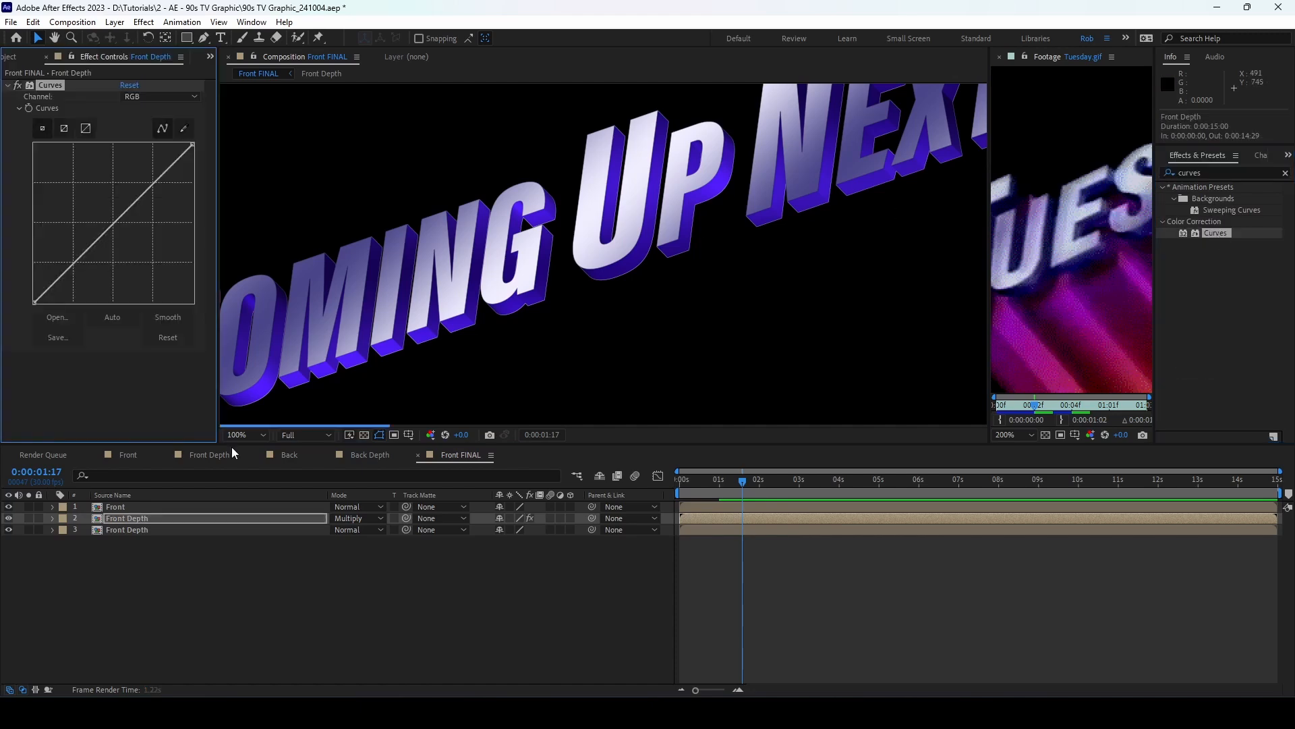
Step: Shape the Curves into an S-curve for stronger contrast
{"action": "left_click", "coordinate": [73, 261]}
{"action": "left_click_drag", "start_coordinate": [72, 262], "coordinate": [86, 265]}
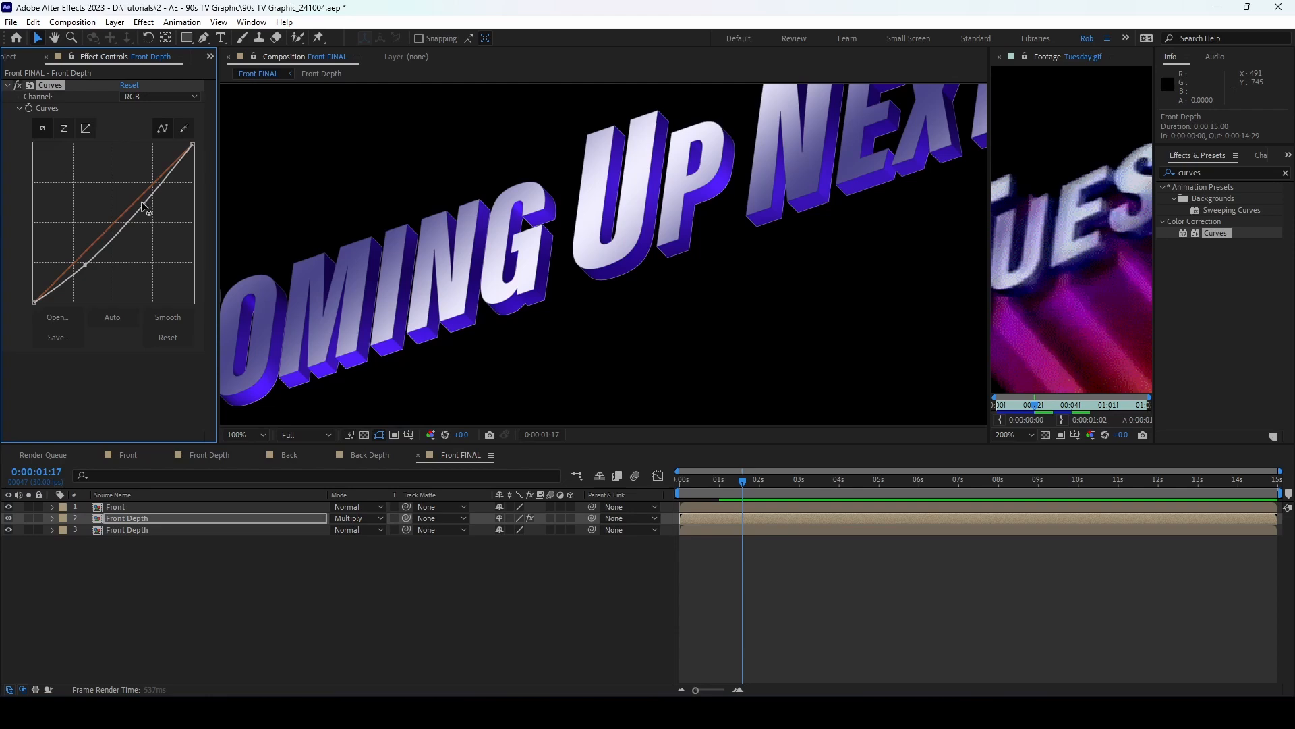
{"action": "left_click_drag", "start_coordinate": [140, 203], "coordinate": [144, 204]}
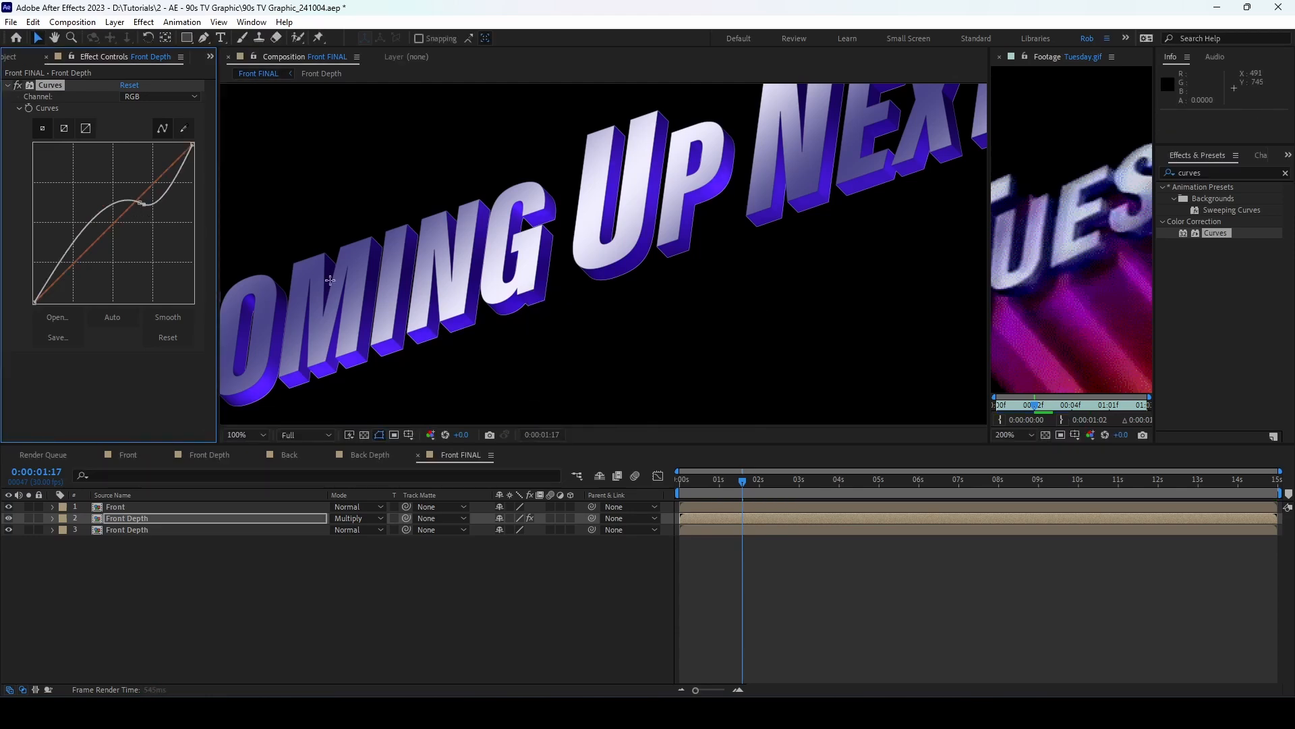
{"action": "key", "text": "ctrl+z"}
{"action": "key", "text": "ctrl+z"}
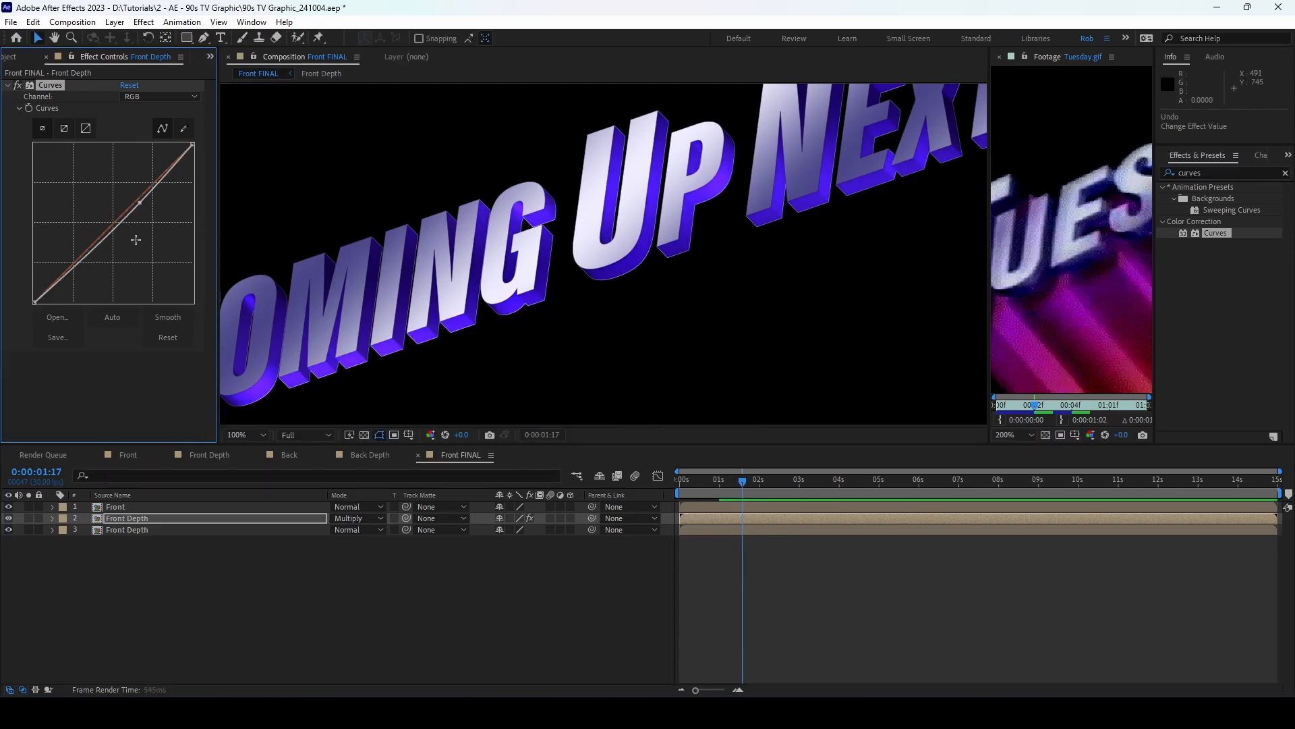
{"action": "left_click", "coordinate": [78, 262]}
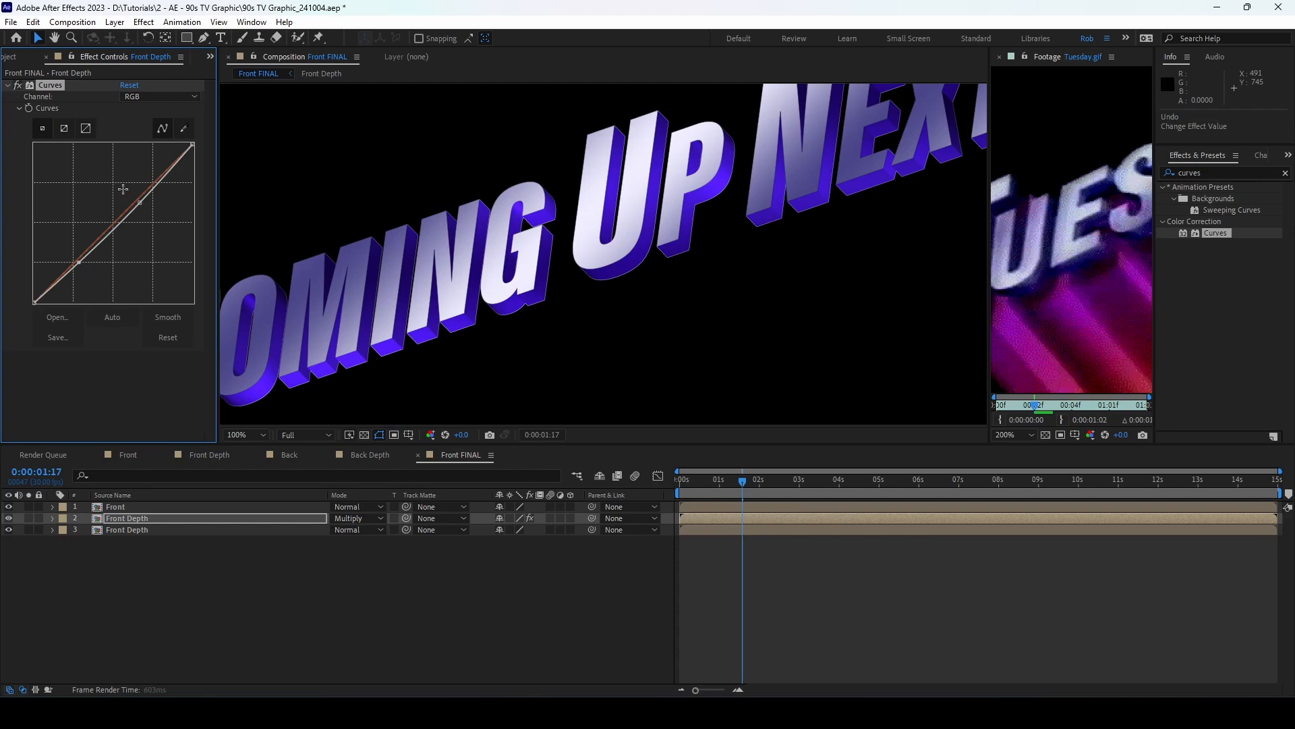
{"action": "left_click_drag", "start_coordinate": [127, 190], "coordinate": [130, 194]}
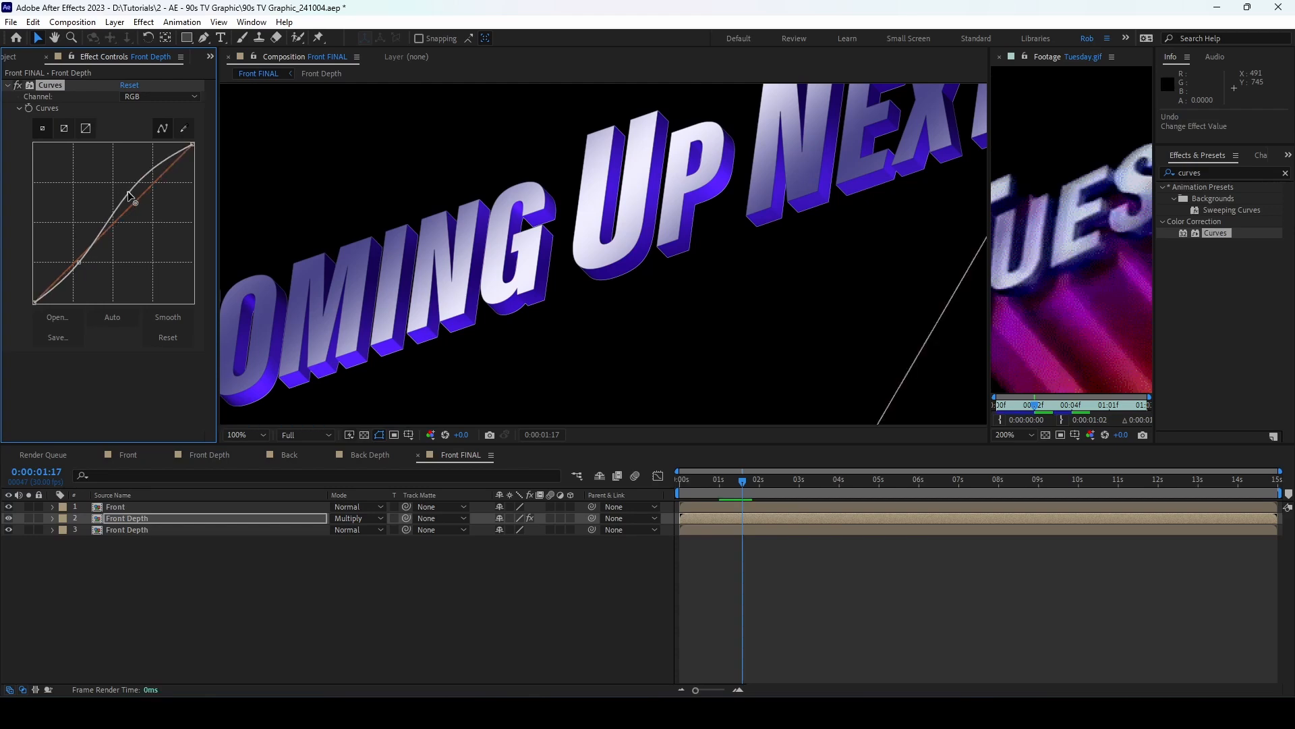
Step: Set the preview resolution to Half
{"action": "left_click", "coordinate": [295, 437]}
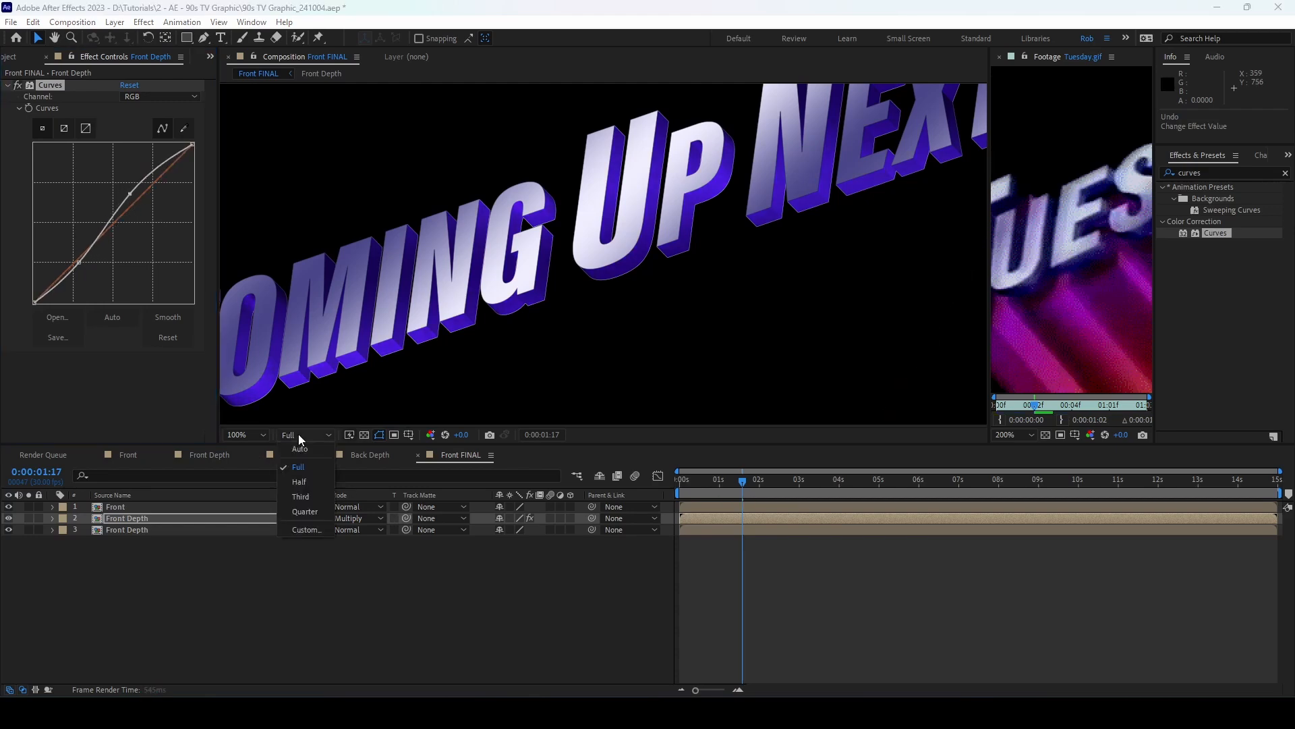
{"action": "left_click", "coordinate": [303, 498]}
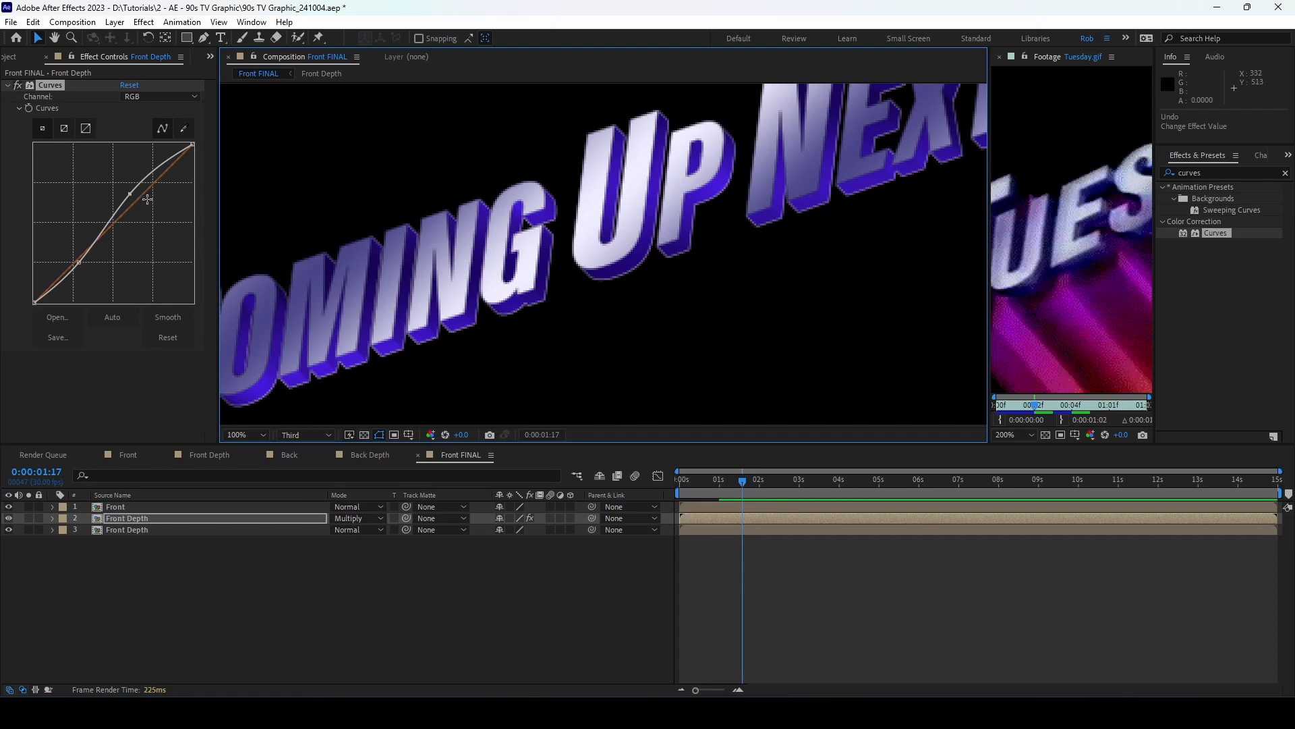
{"action": "left_click", "coordinate": [282, 437]}
{"action": "left_click", "coordinate": [313, 486]}
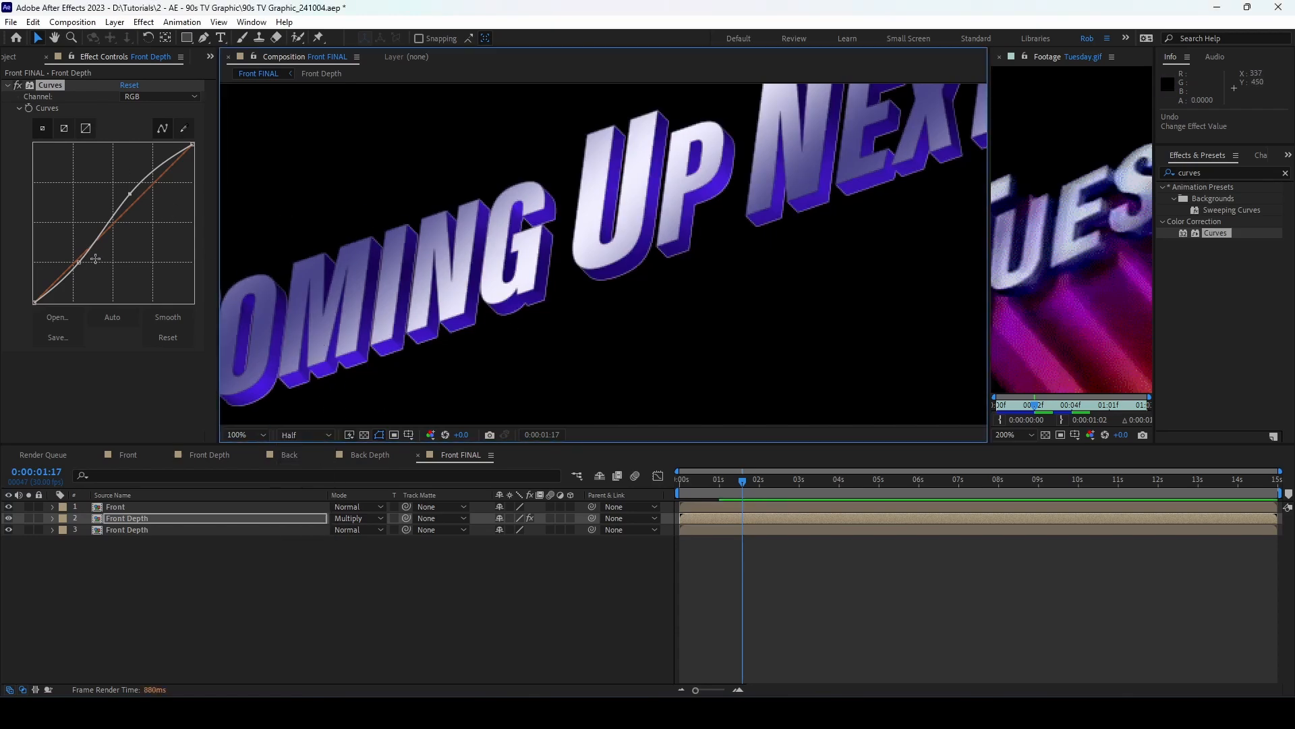
Step: Refine the S-curve, solo Front Depth, and toggle Curves off to compare
{"action": "left_click_drag", "start_coordinate": [78, 265], "coordinate": [87, 269]}
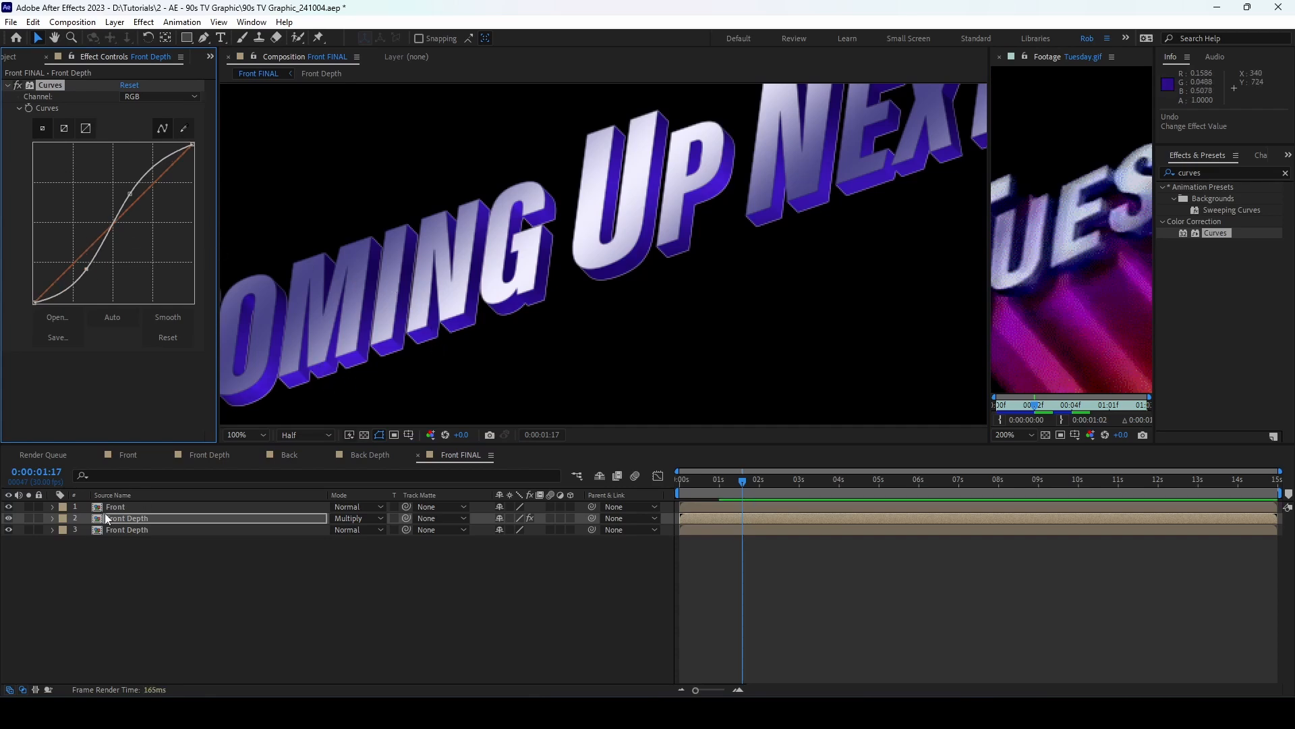
{"action": "left_click", "coordinate": [29, 518]}
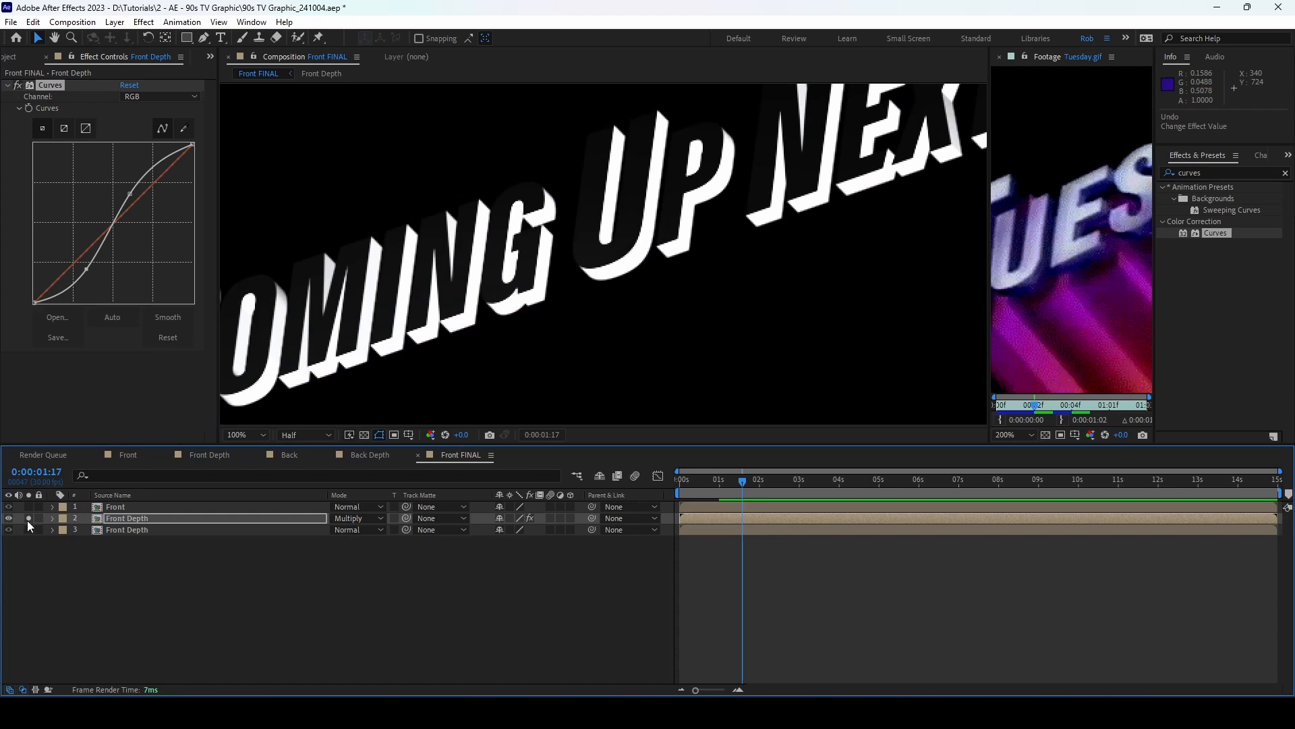
{"action": "left_click", "coordinate": [17, 85]}
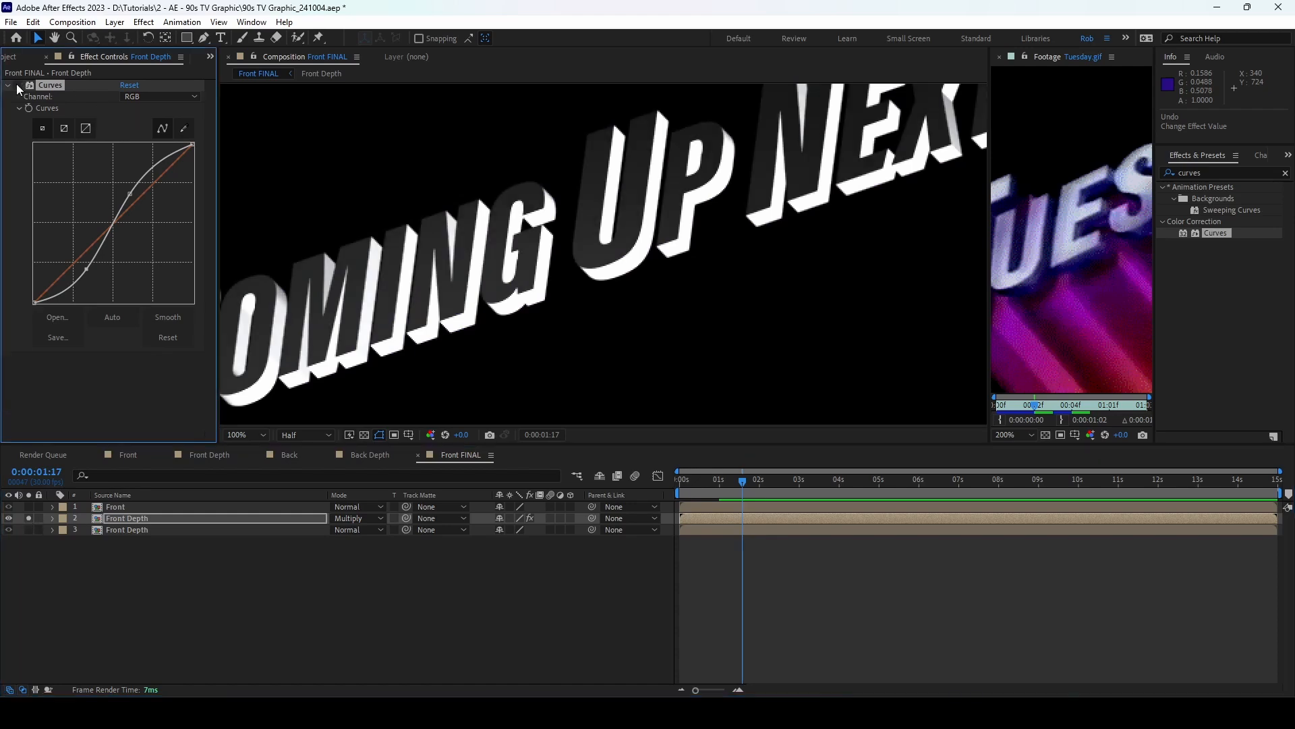
{"action": "scroll", "coordinate": [545, 273], "scroll_direction": "down", "scroll_amount": 2}
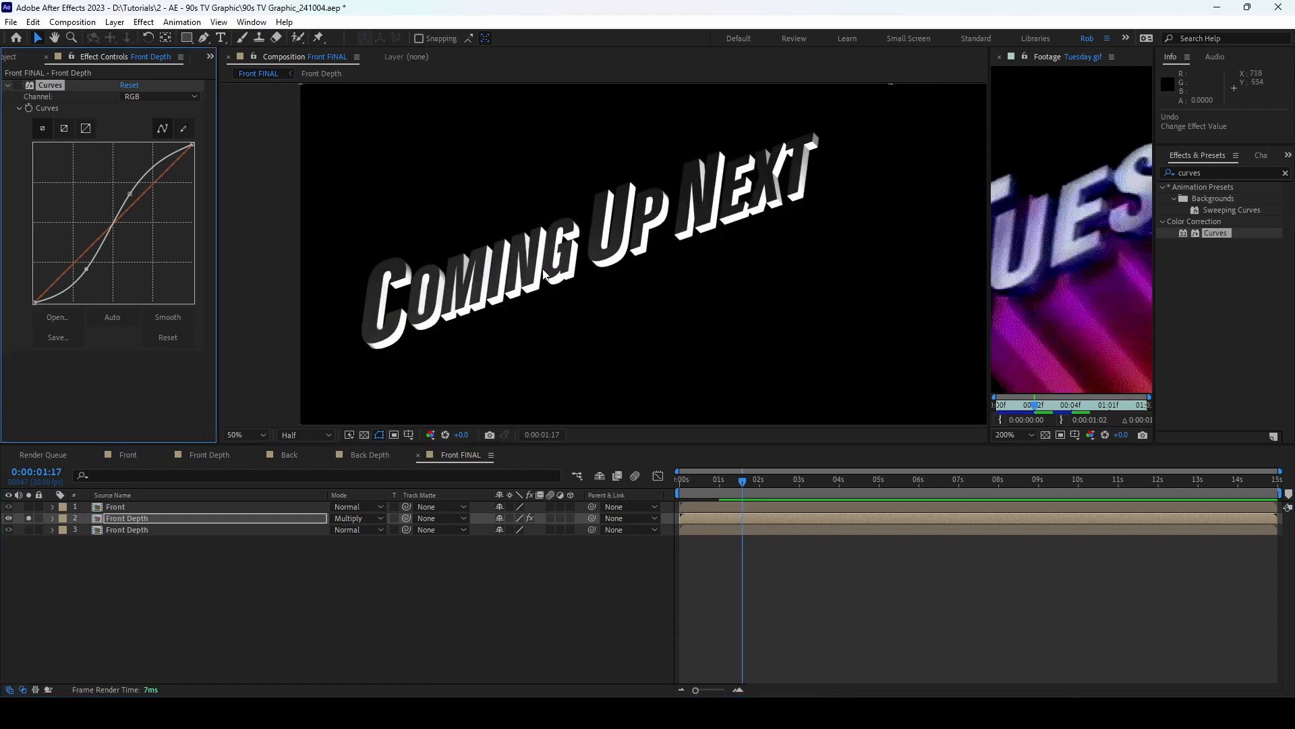
Step: Open the Front Depth precomp and select all four point lights
{"action": "double_click", "coordinate": [127, 518]}
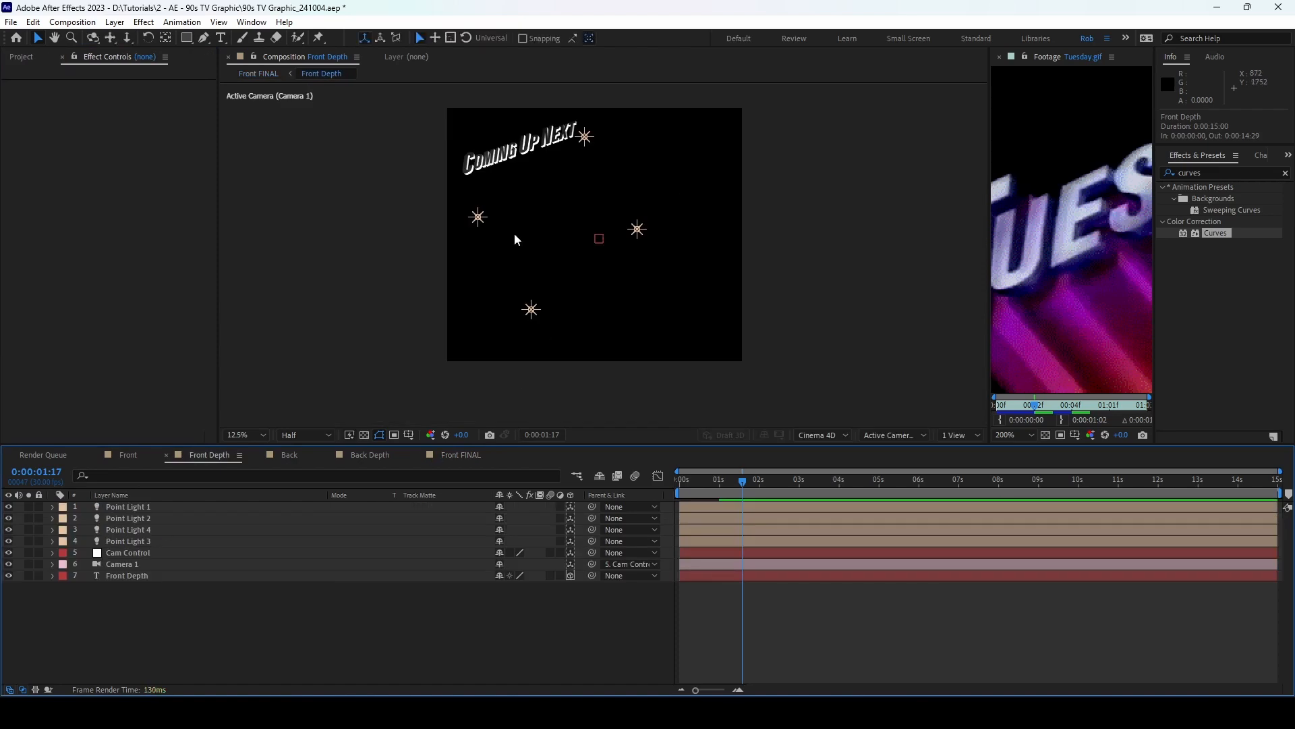
{"action": "scroll", "coordinate": [512, 218], "scroll_direction": "up", "scroll_amount": 2}
{"action": "left_click_drag", "start_coordinate": [392, 131], "coordinate": [539, 191]}
{"action": "left_click", "coordinate": [140, 510]}
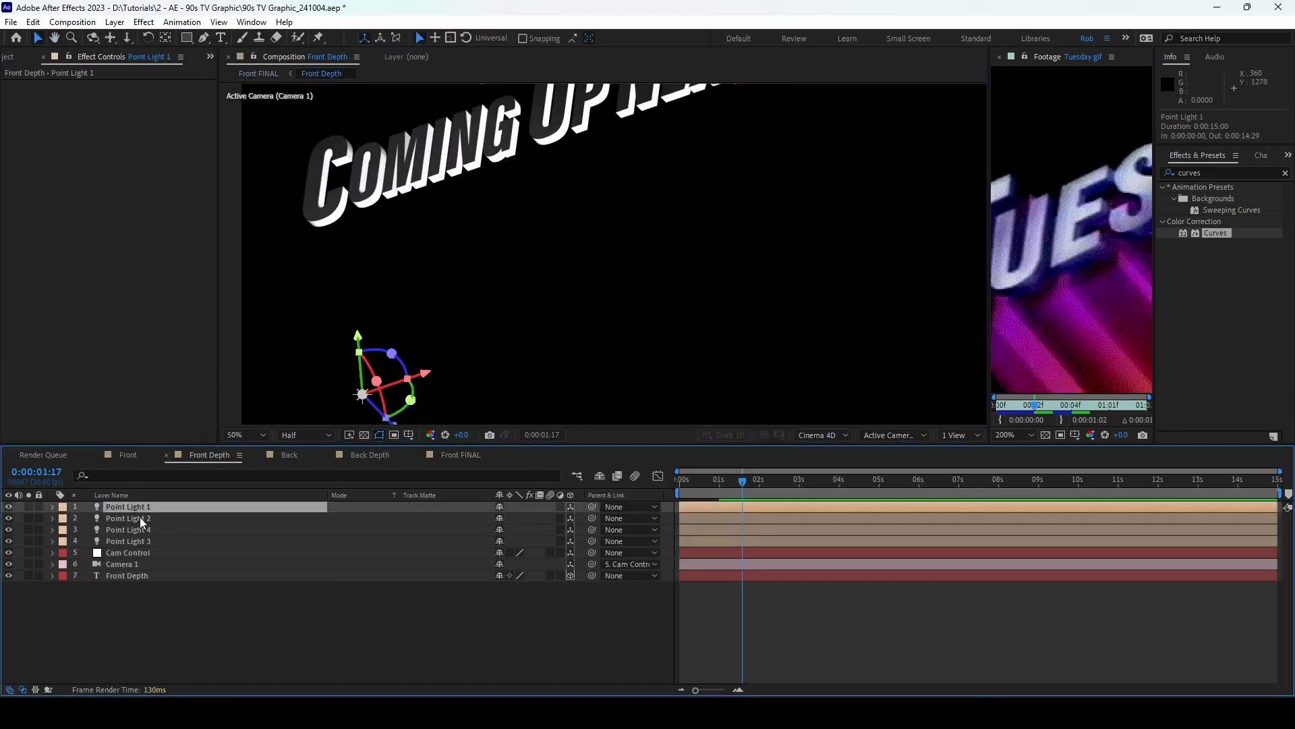
{"action": "left_click", "coordinate": [140, 518], "text": "shift"}
{"action": "scroll", "coordinate": [438, 335], "scroll_direction": "down", "scroll_amount": 2}
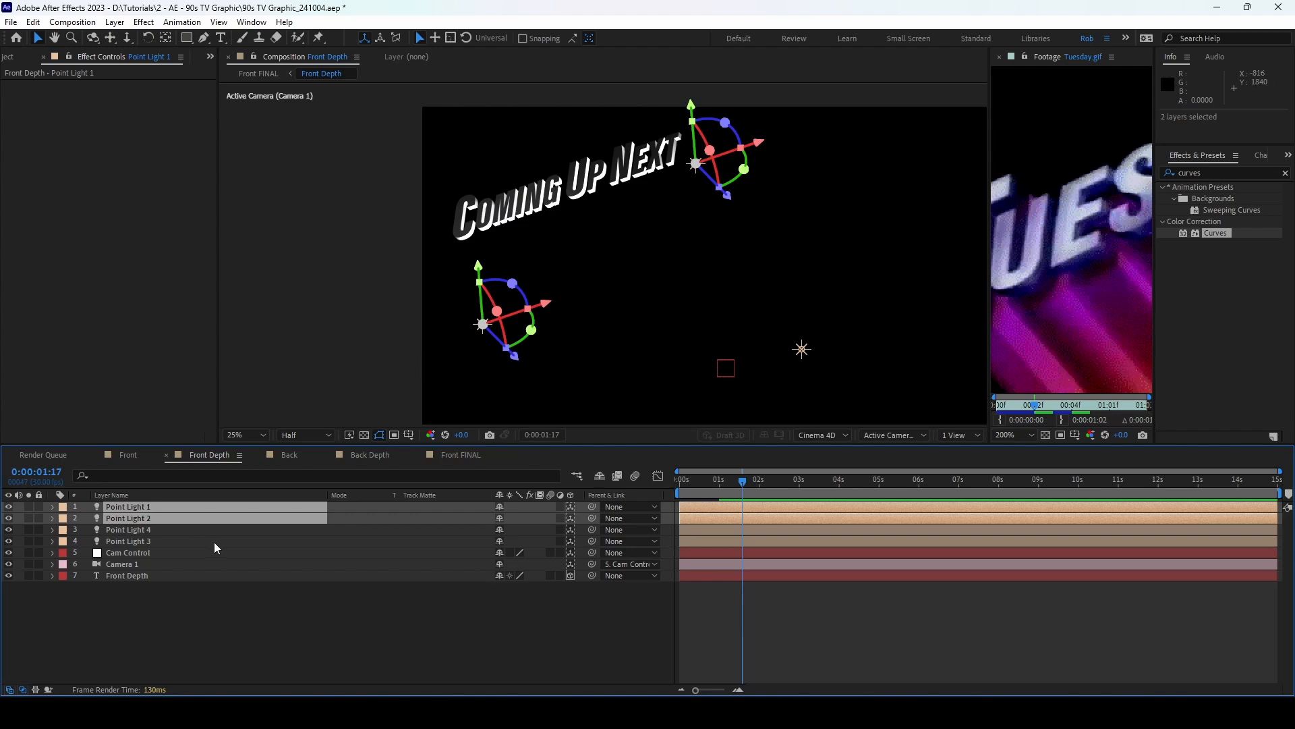
{"action": "left_click", "coordinate": [173, 541], "text": "shift"}
Step: Lower the intensity of all four point lights to 91%
{"action": "key", "text": "t"}
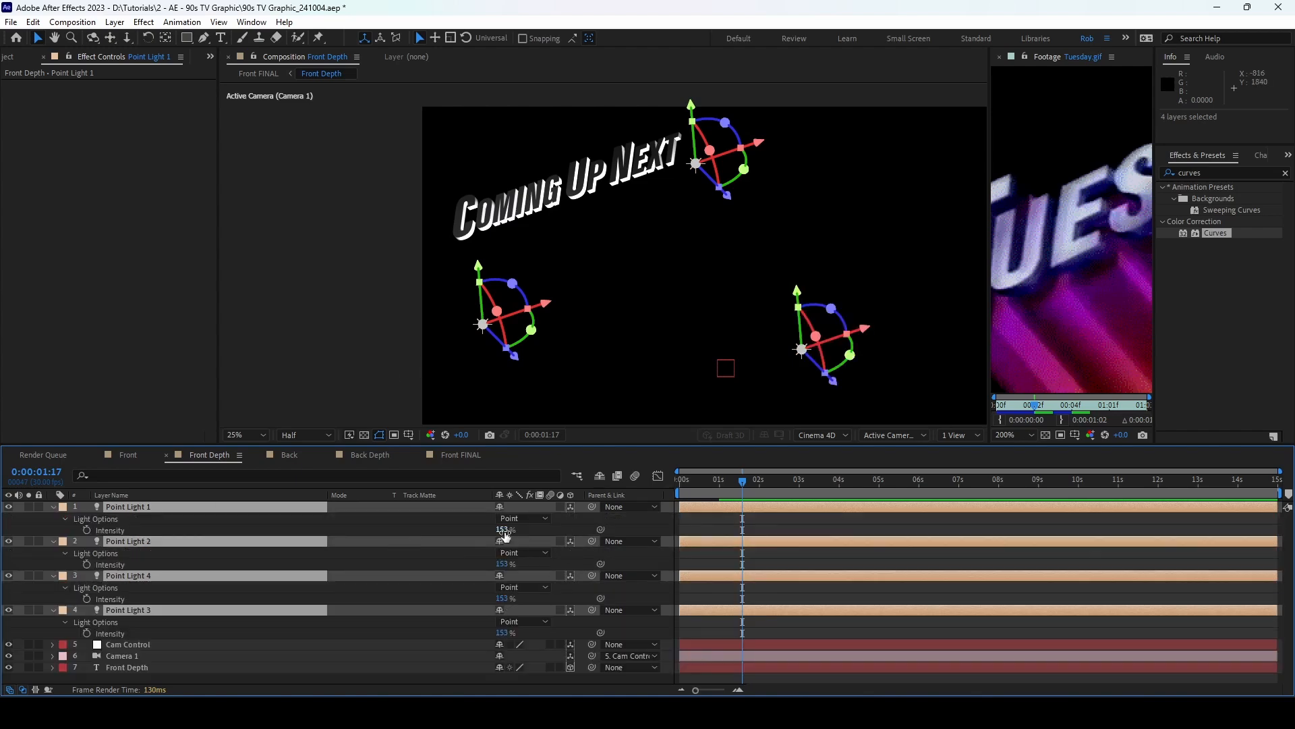
{"action": "left_click_drag", "start_coordinate": [505, 531], "coordinate": [471, 525]}
{"action": "scroll", "coordinate": [653, 206], "scroll_direction": "up", "scroll_amount": 2}
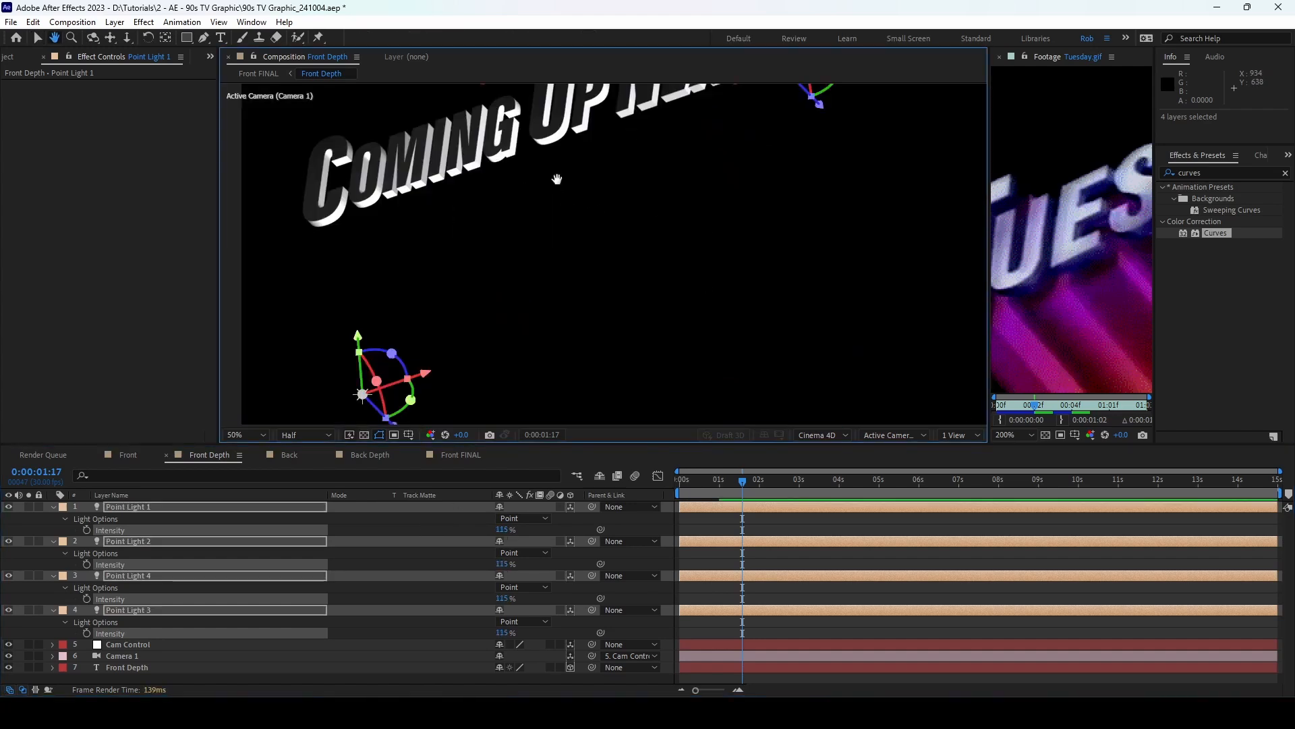
{"action": "left_click_drag", "start_coordinate": [557, 174], "coordinate": [577, 267]}
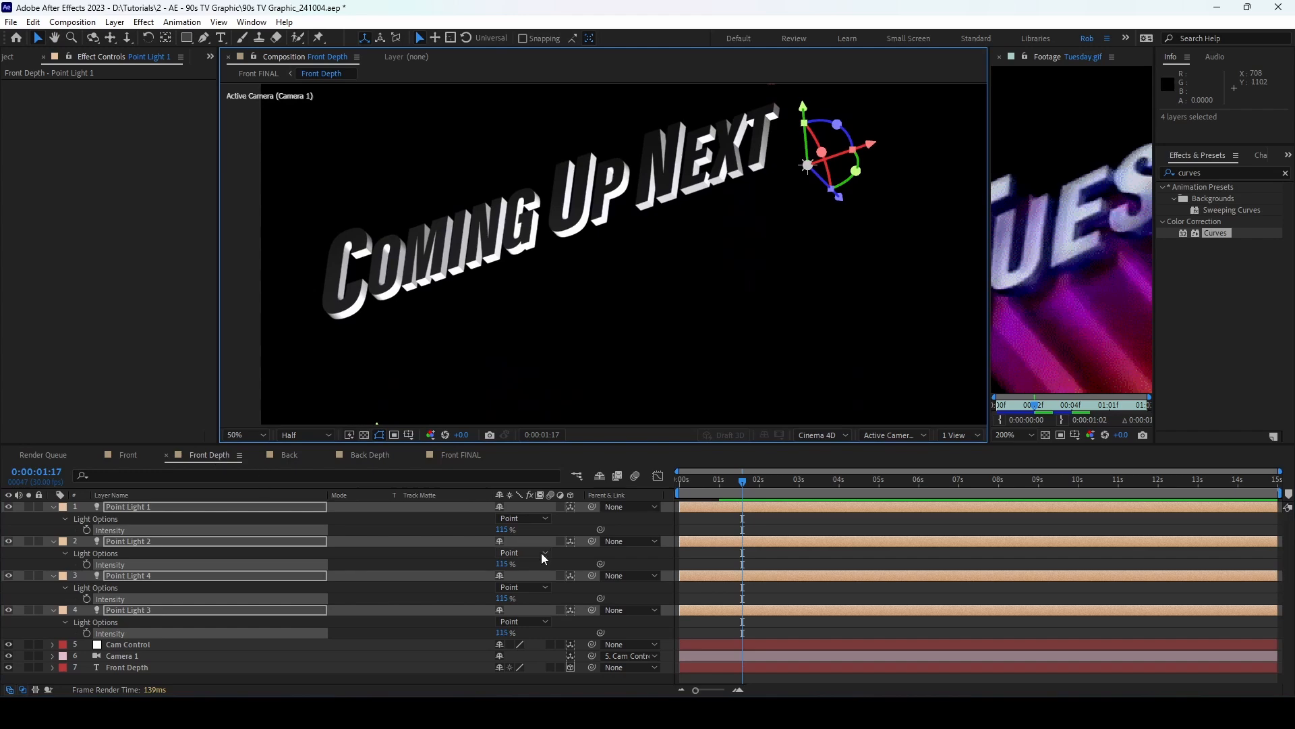
{"action": "left_click_drag", "start_coordinate": [500, 529], "coordinate": [482, 527]}
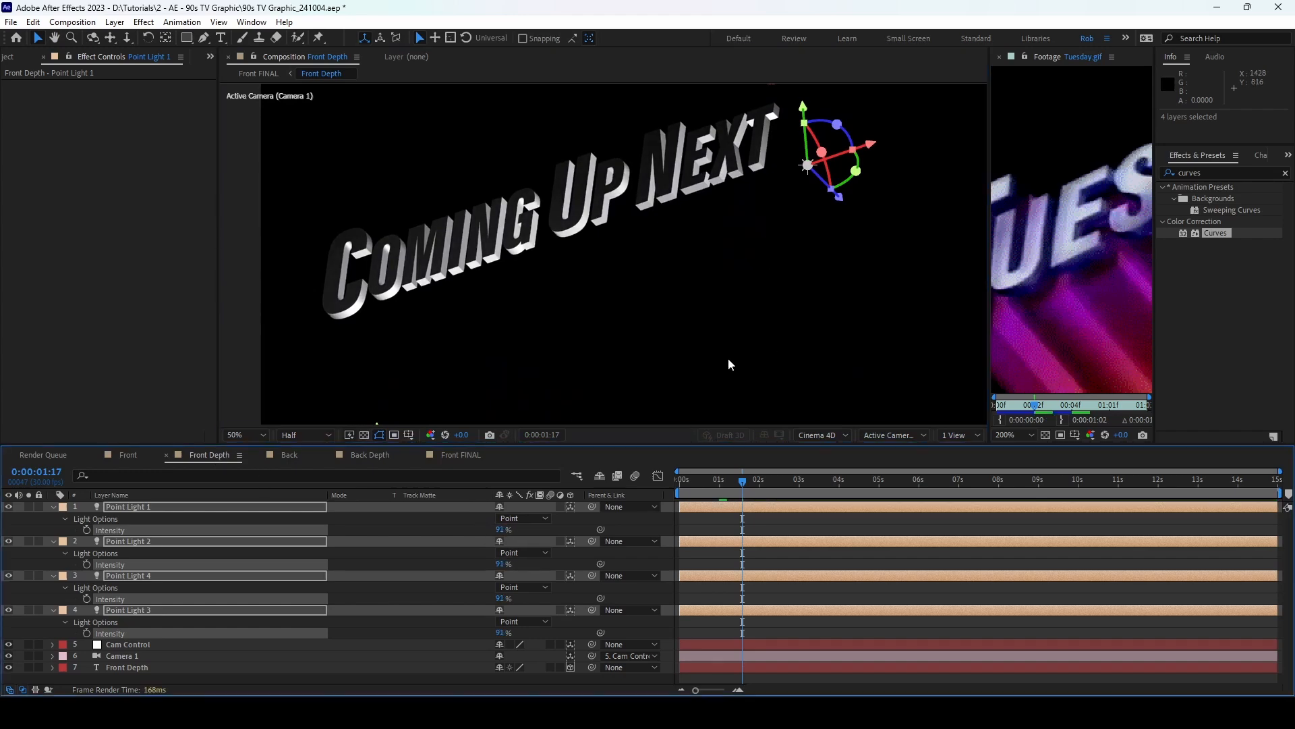
{"action": "left_click", "coordinate": [835, 162]}
Step: Move Point Light 2 downward, collapse the lights' properties, and bring up the Front comp
{"action": "left_click", "coordinate": [807, 164]}
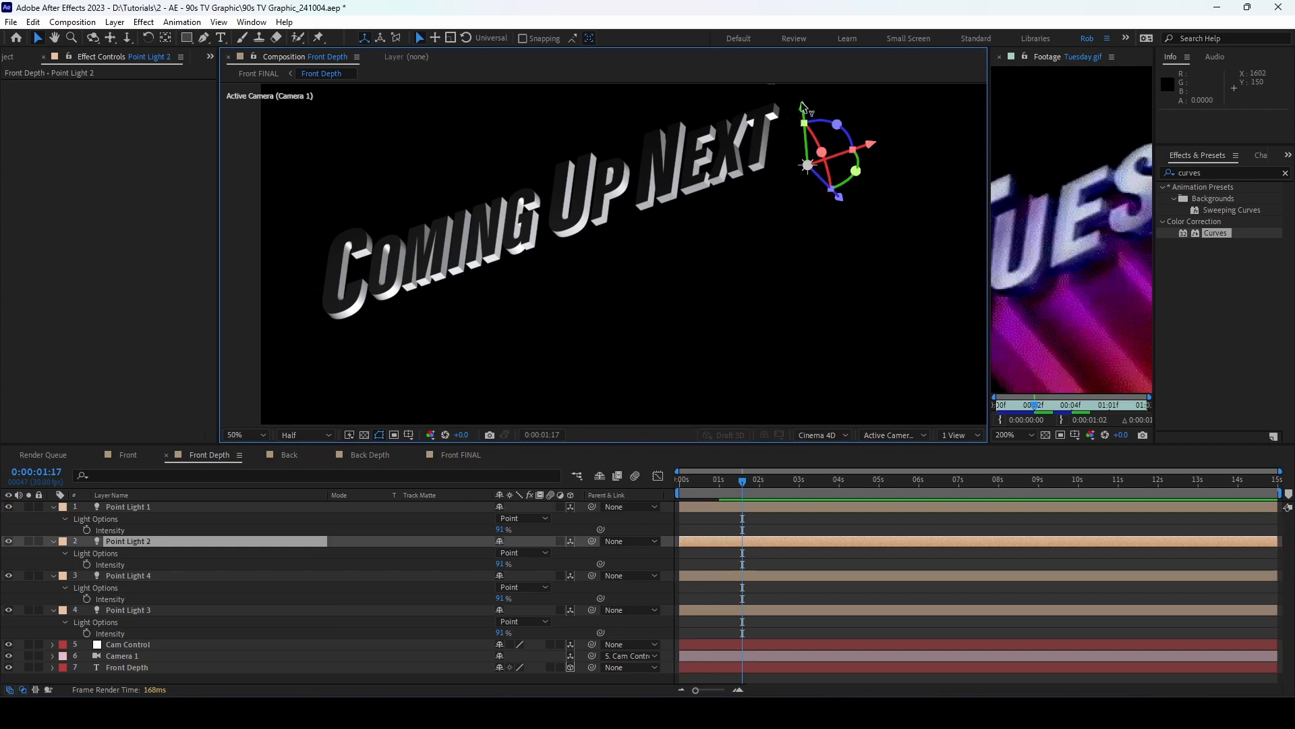
{"action": "left_click_drag", "start_coordinate": [812, 109], "coordinate": [812, 161]}
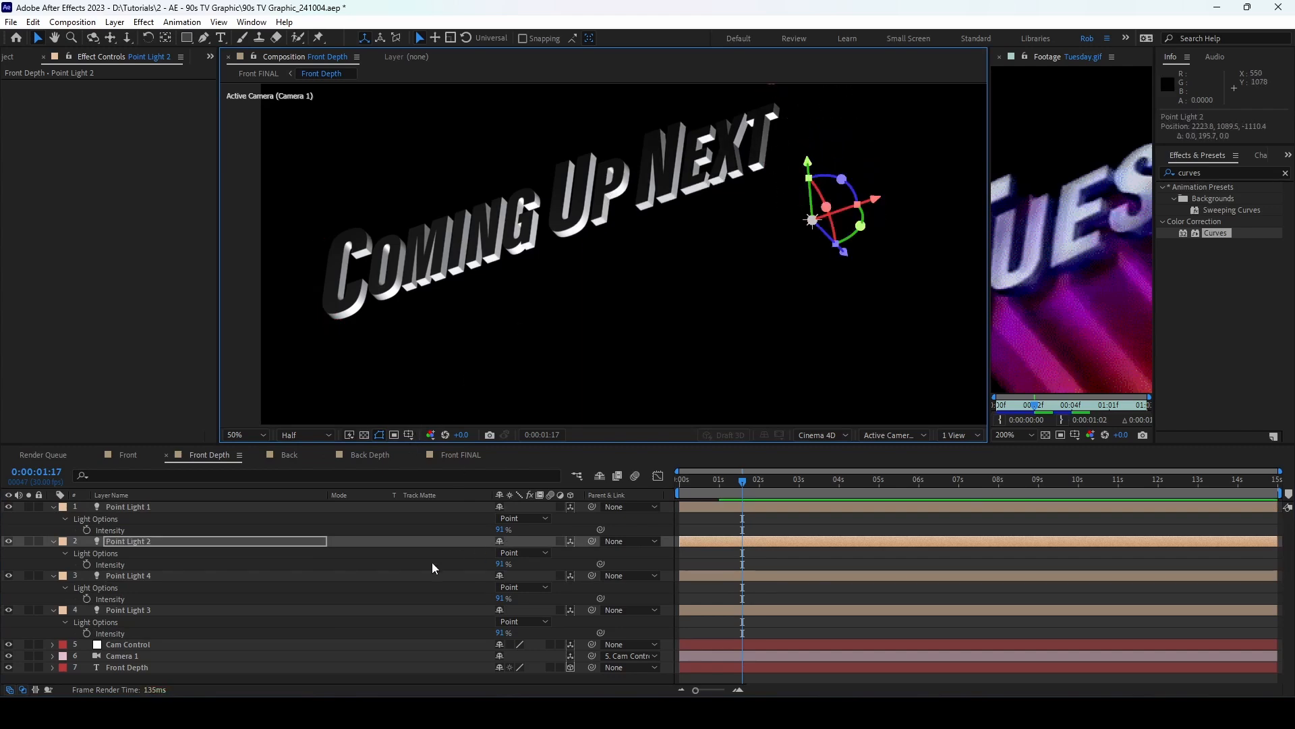
{"action": "left_click", "coordinate": [123, 508]}
{"action": "left_click", "coordinate": [115, 608], "text": "shift"}
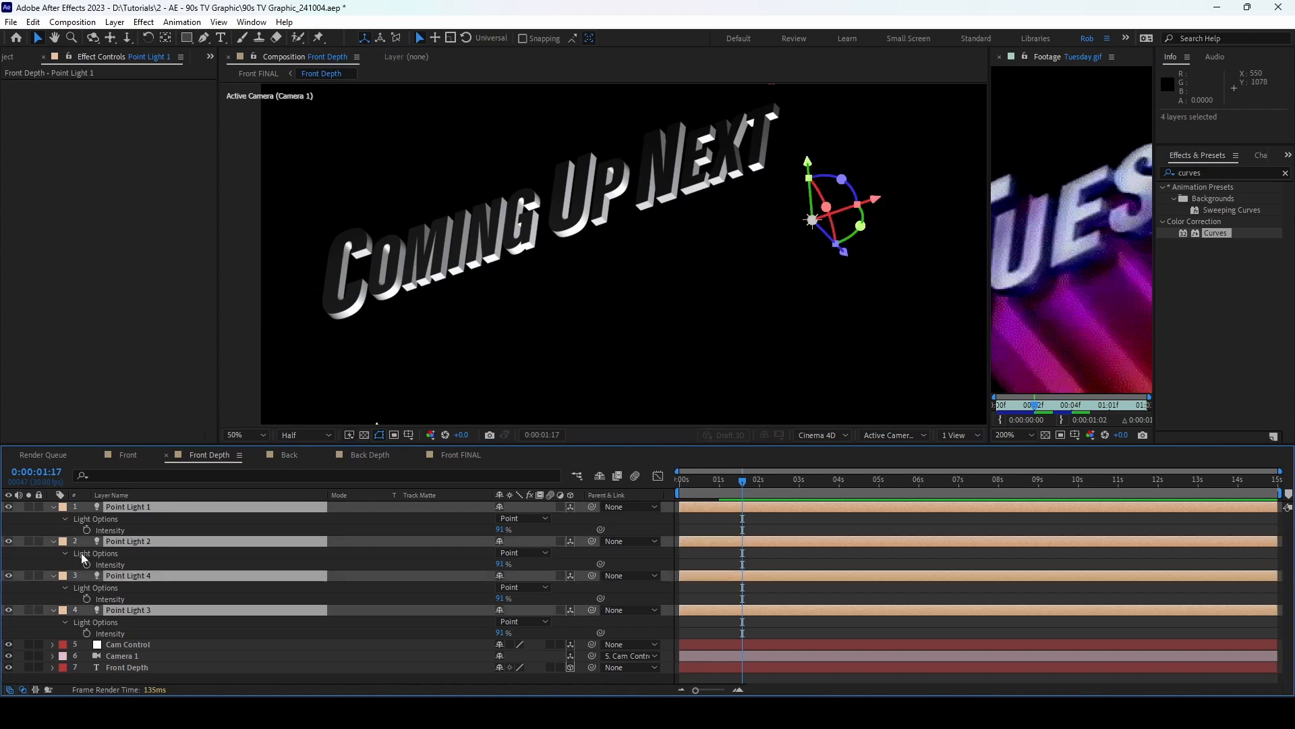
{"action": "left_click", "coordinate": [54, 507]}
{"action": "left_click", "coordinate": [132, 455]}
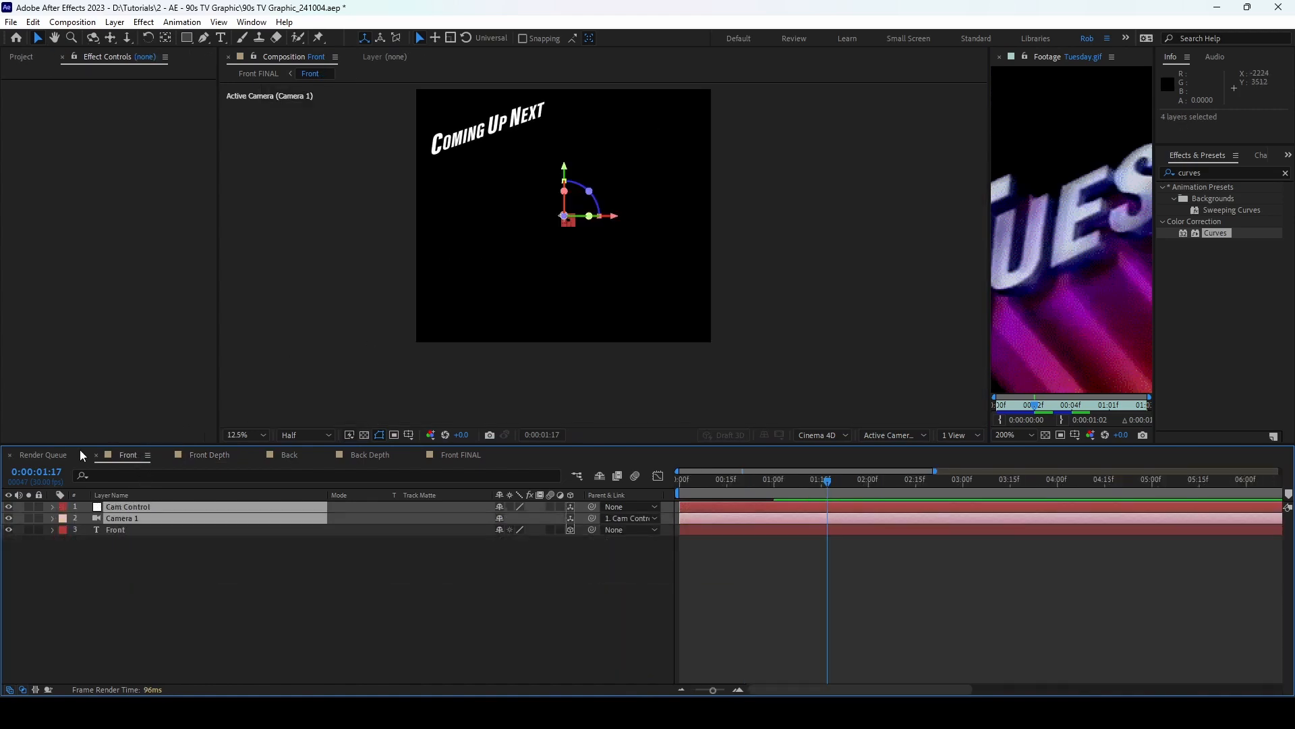
Step: In Front FINAL, apply the Simple Choker effect to the Front Depth layer
{"action": "left_click", "coordinate": [432, 455]}
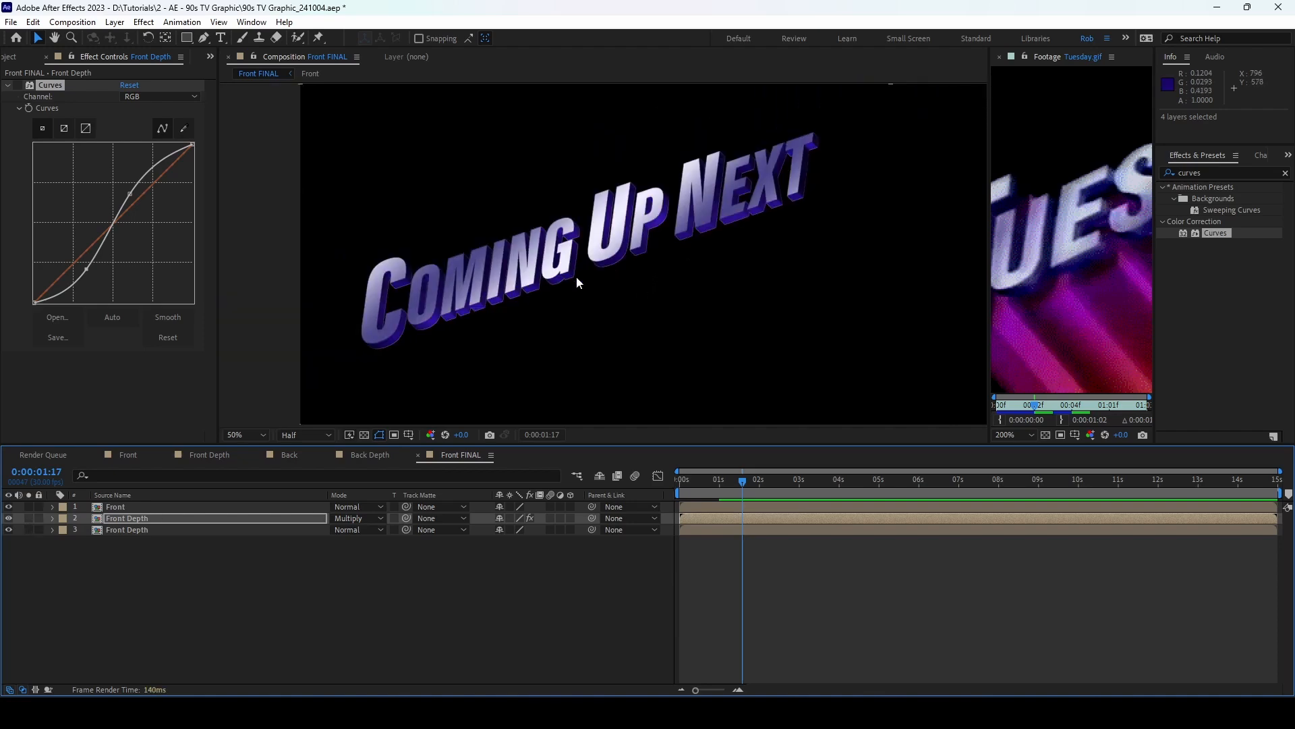
{"action": "left_click", "coordinate": [131, 519]}
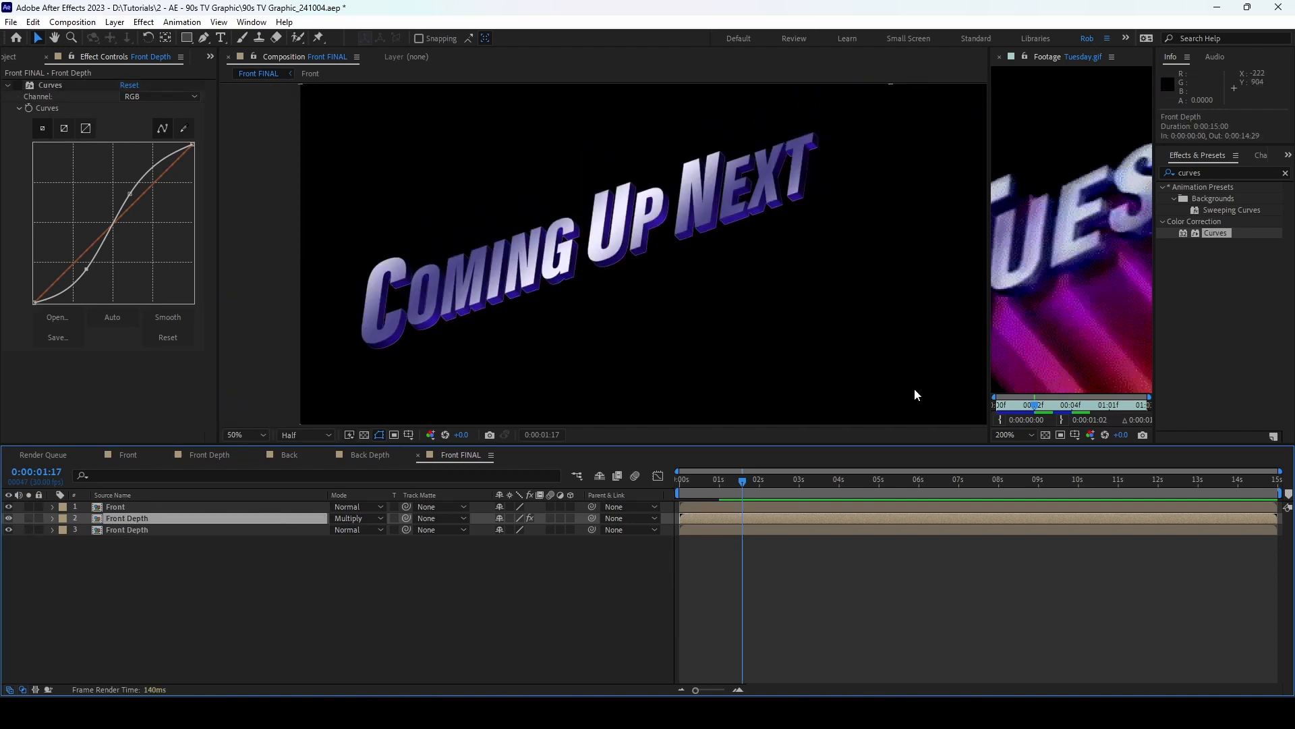
{"action": "left_click", "coordinate": [1215, 174]}
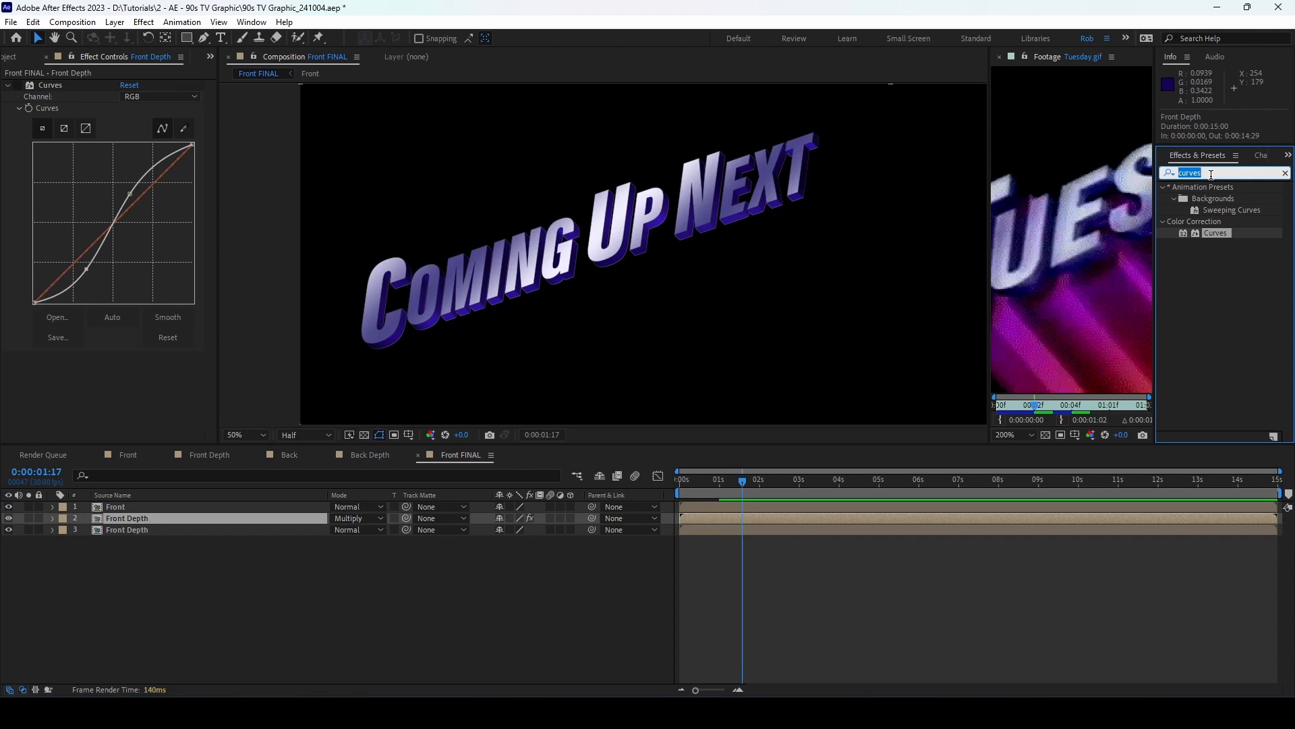
{"action": "type", "text": "simple"}
{"action": "left_click", "coordinate": [1218, 268]}
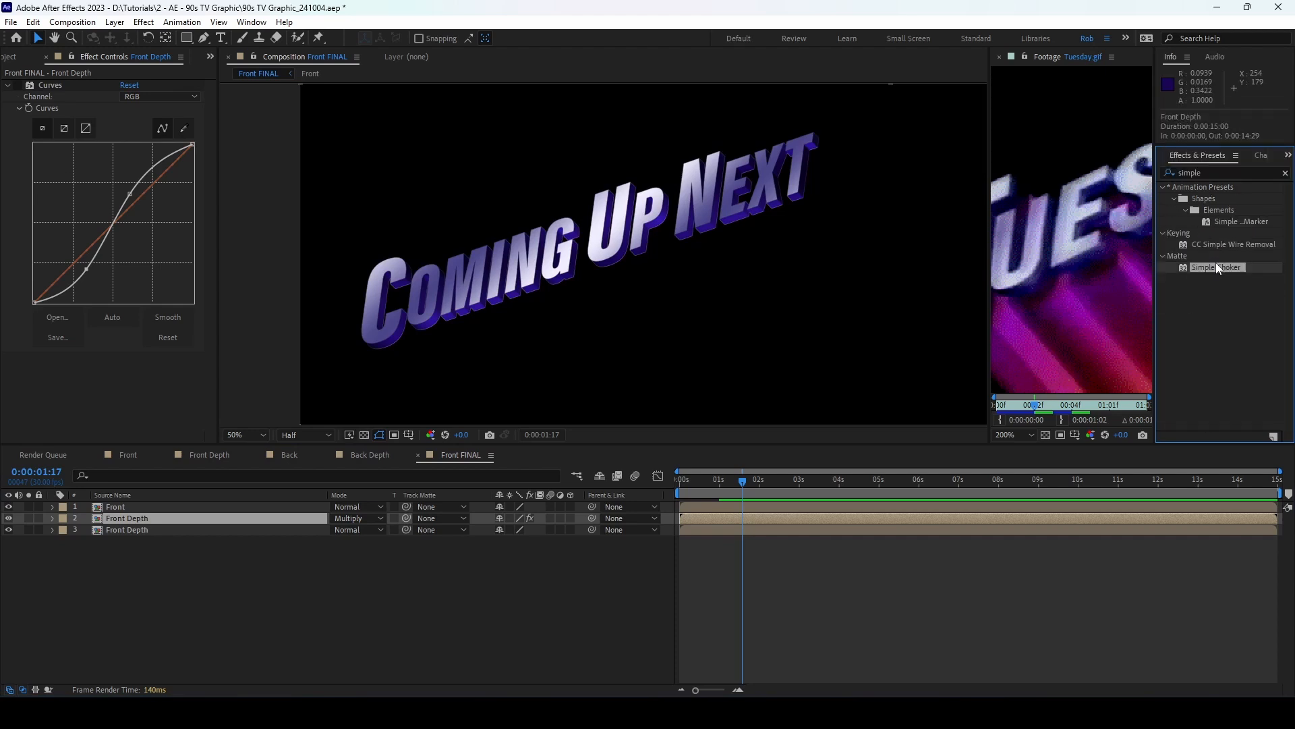
{"action": "left_click_drag", "start_coordinate": [1218, 267], "coordinate": [156, 374]}
Step: Set Choke Matte to 1.50, deselect the layer, and show the Project panel
{"action": "left_click", "coordinate": [124, 380]}
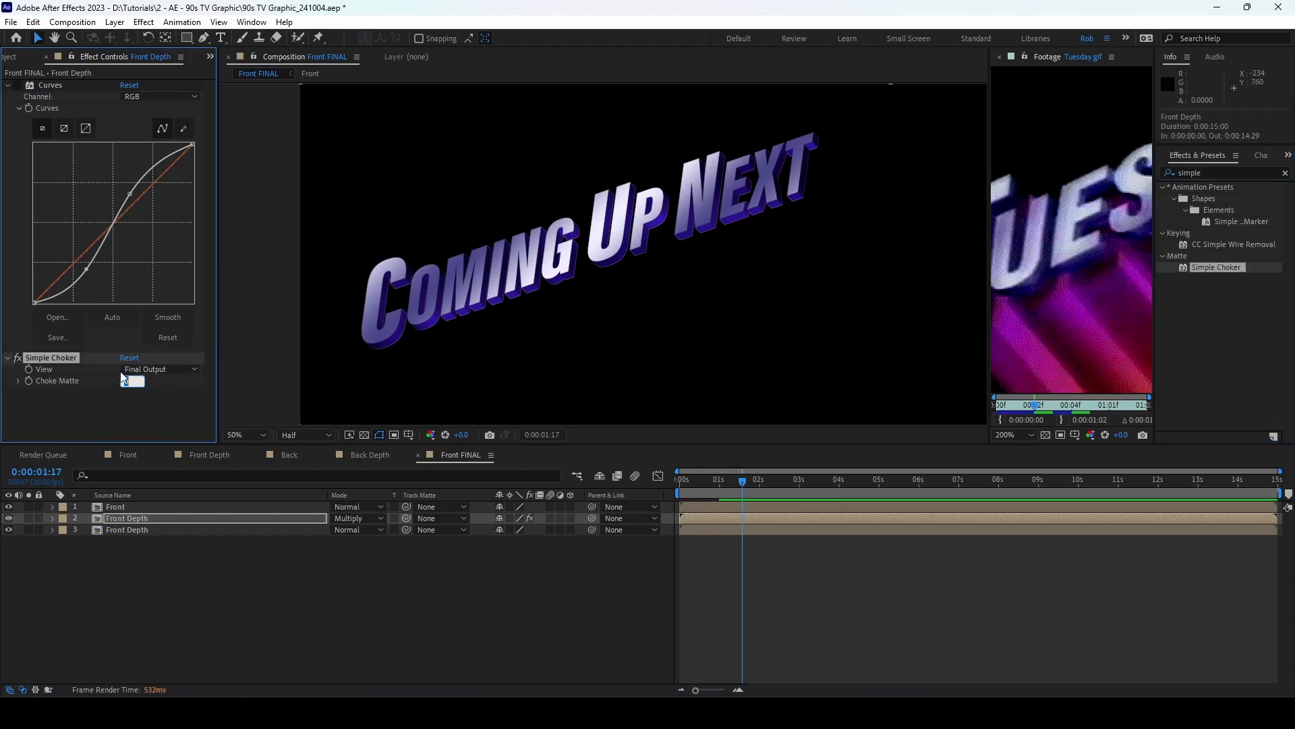
{"action": "key", "text": "Return"}
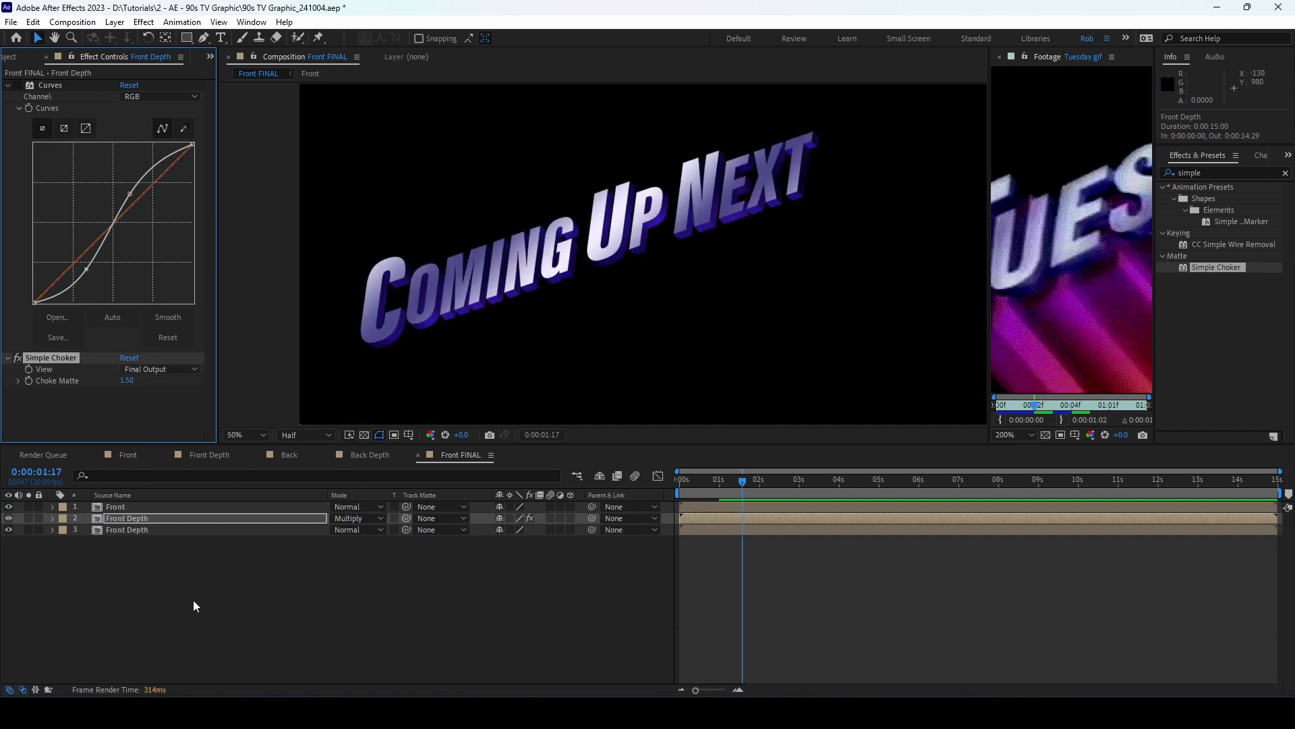
{"action": "left_click", "coordinate": [194, 605]}
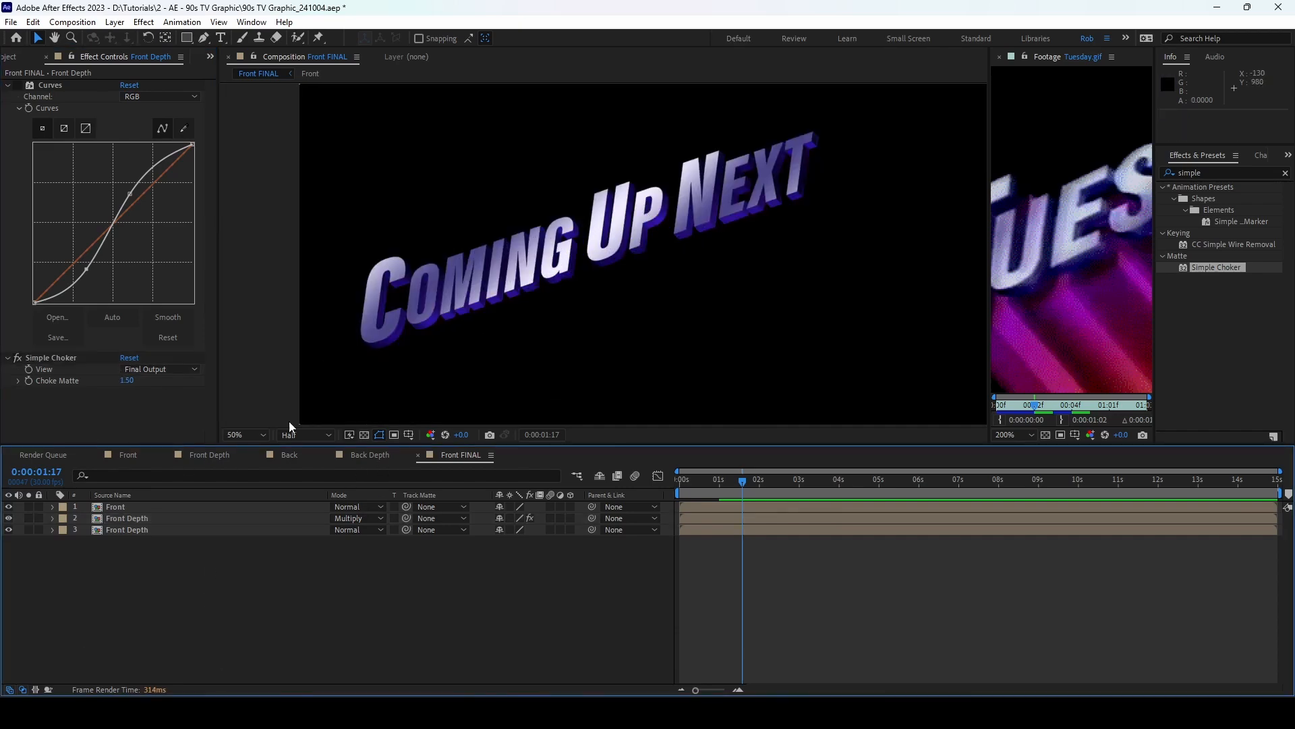
{"action": "left_click", "coordinate": [31, 59]}
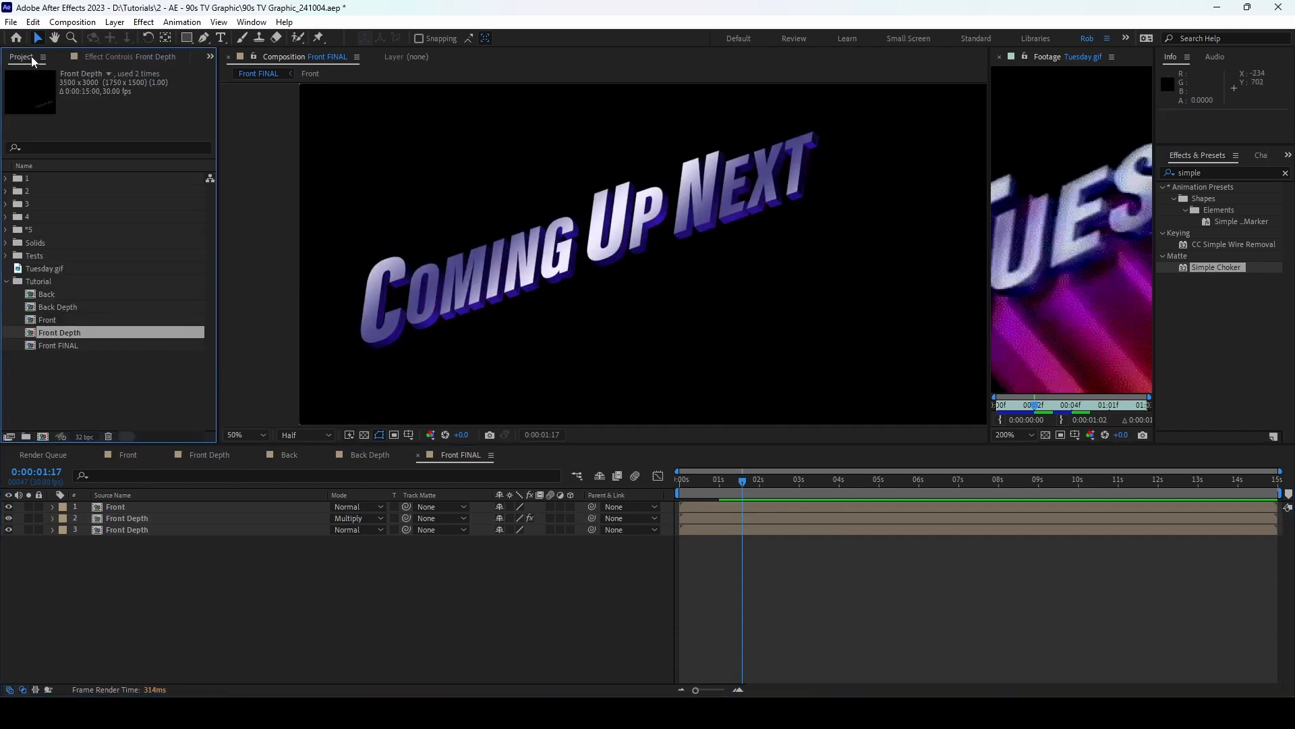
Step: Combine the Back and Back Depth comps into a new comp named Back FINAL
{"action": "left_click", "coordinate": [67, 293]}
{"action": "left_click", "coordinate": [75, 307], "text": "shift"}
{"action": "left_click_drag", "start_coordinate": [72, 298], "coordinate": [44, 438]}
{"action": "left_click", "coordinate": [443, 389]}
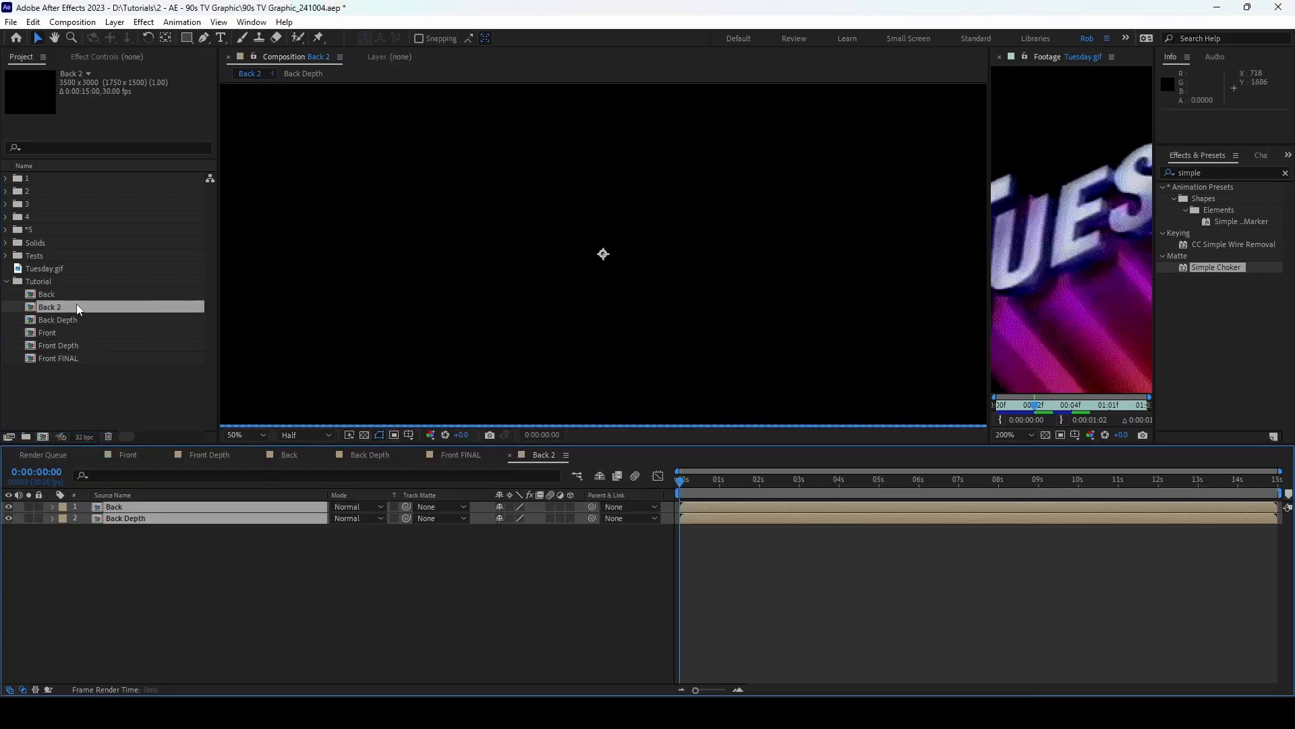
{"action": "left_click", "coordinate": [76, 304]}
{"action": "key", "text": "Return"}
{"action": "key", "text": "BackSpace"}
{"action": "type", "text": "FINAL"}
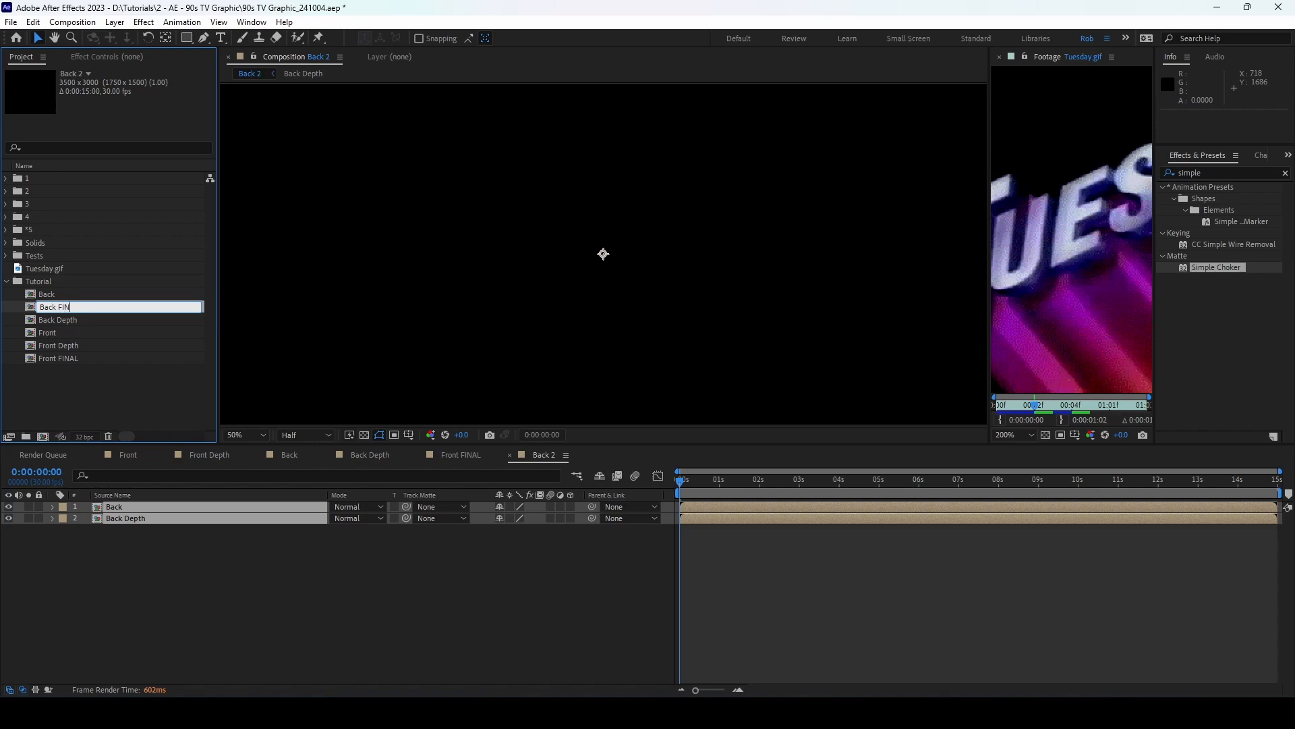
{"action": "key", "text": "Return"}
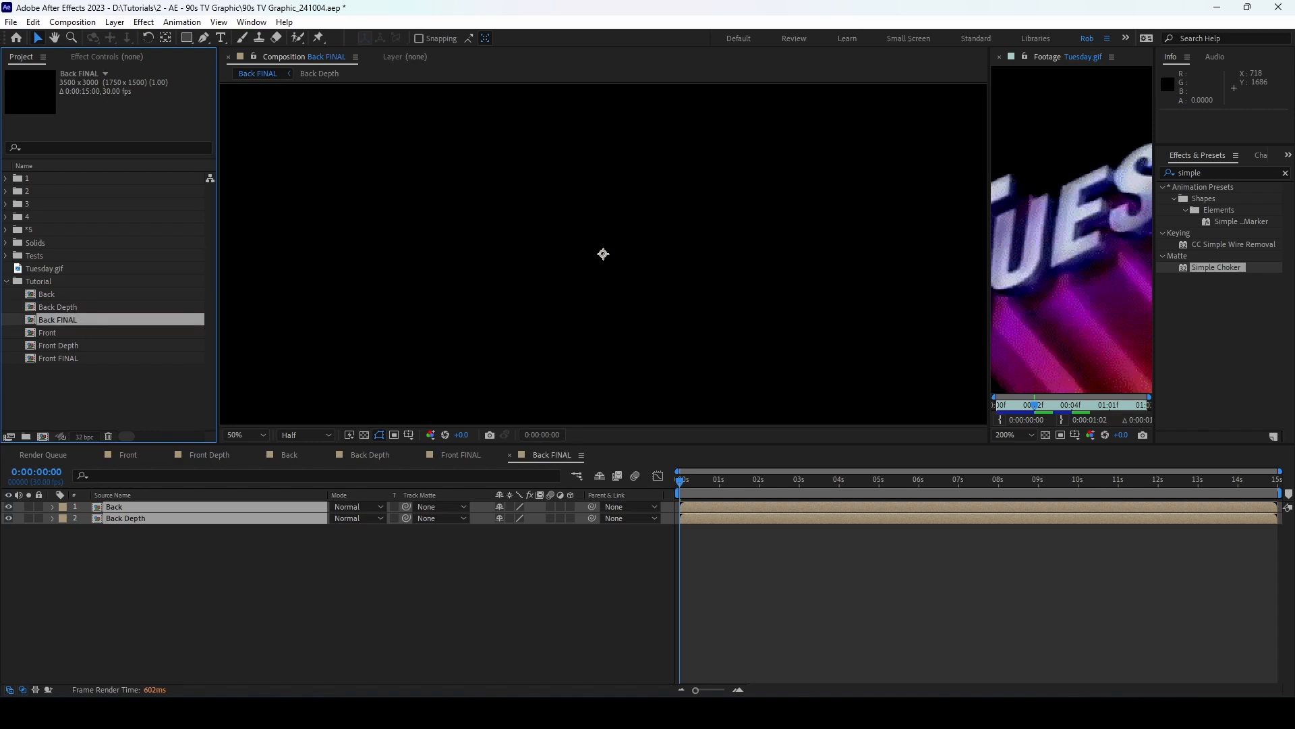
Step: Select the Back layer, go to 0:00:02:25 and centre the Coming Up Next text
{"action": "left_click", "coordinate": [245, 560]}
{"action": "left_click", "coordinate": [160, 509]}
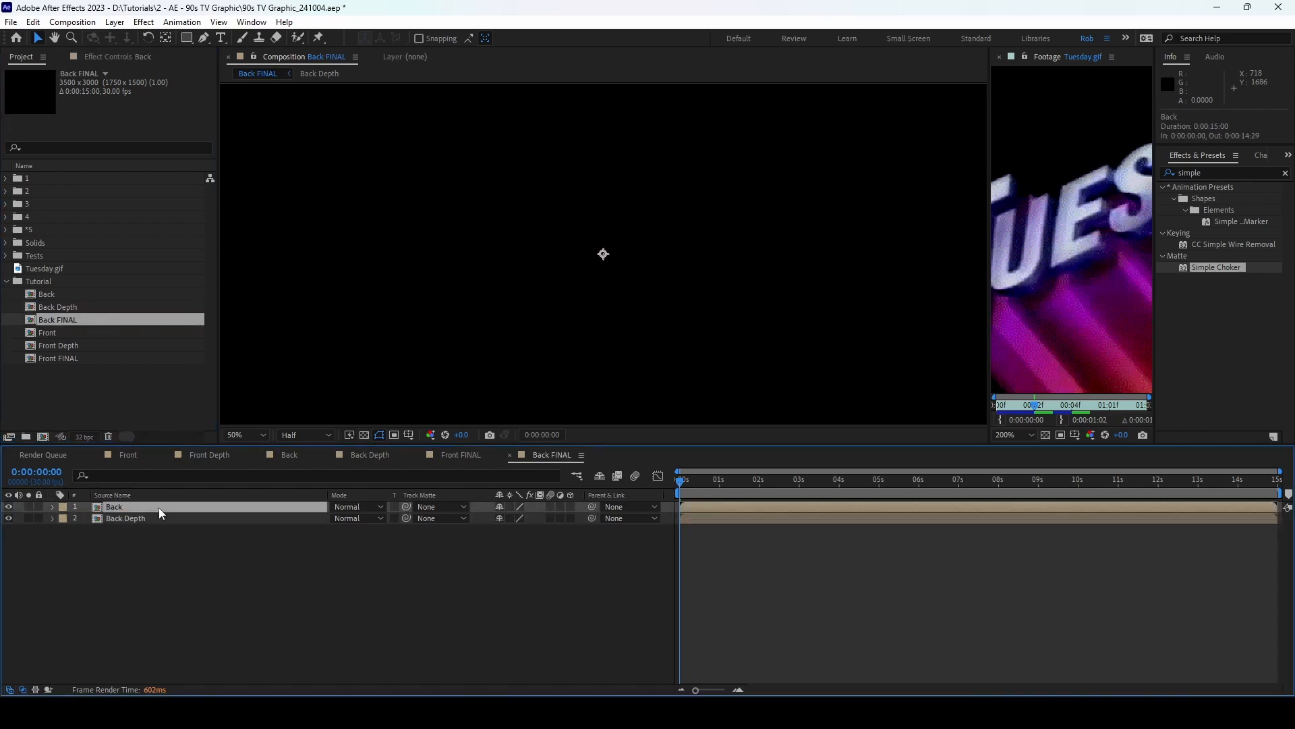
{"action": "scroll", "coordinate": [564, 303], "scroll_direction": "down", "scroll_amount": 2}
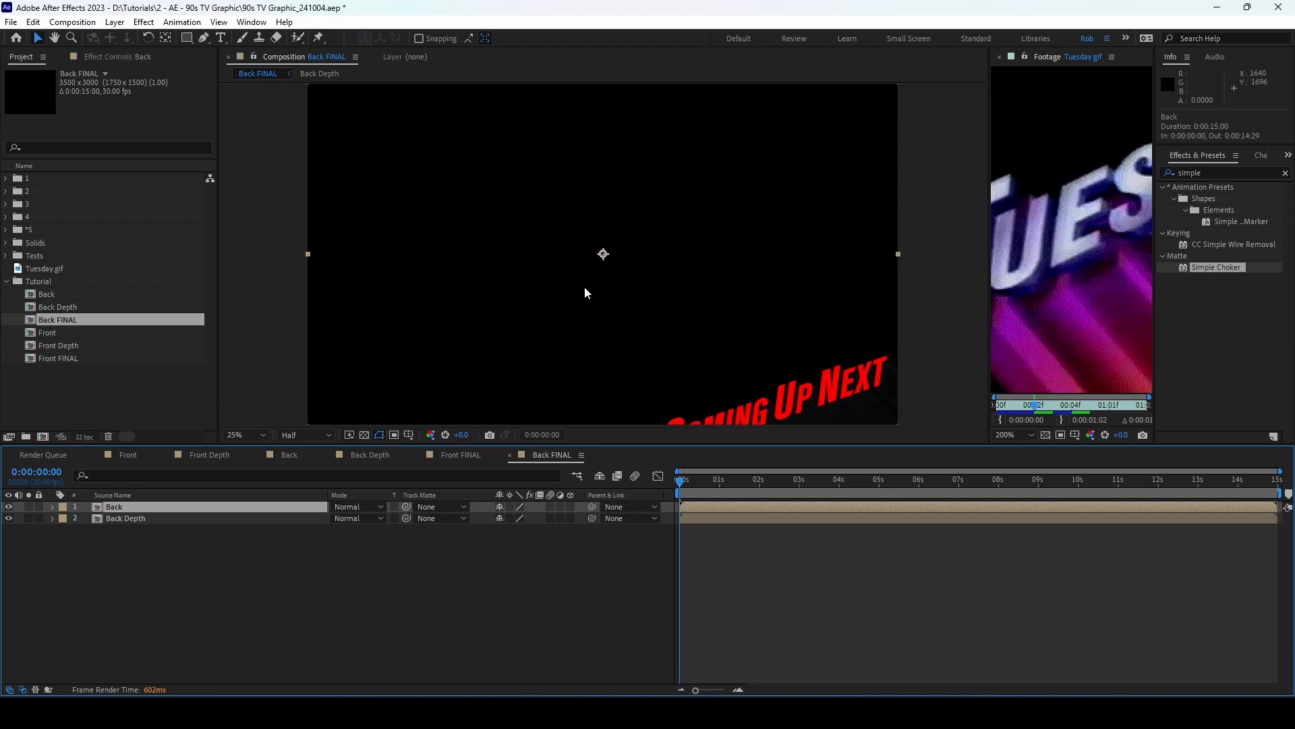
{"action": "left_click_drag", "start_coordinate": [728, 490], "coordinate": [792, 486]}
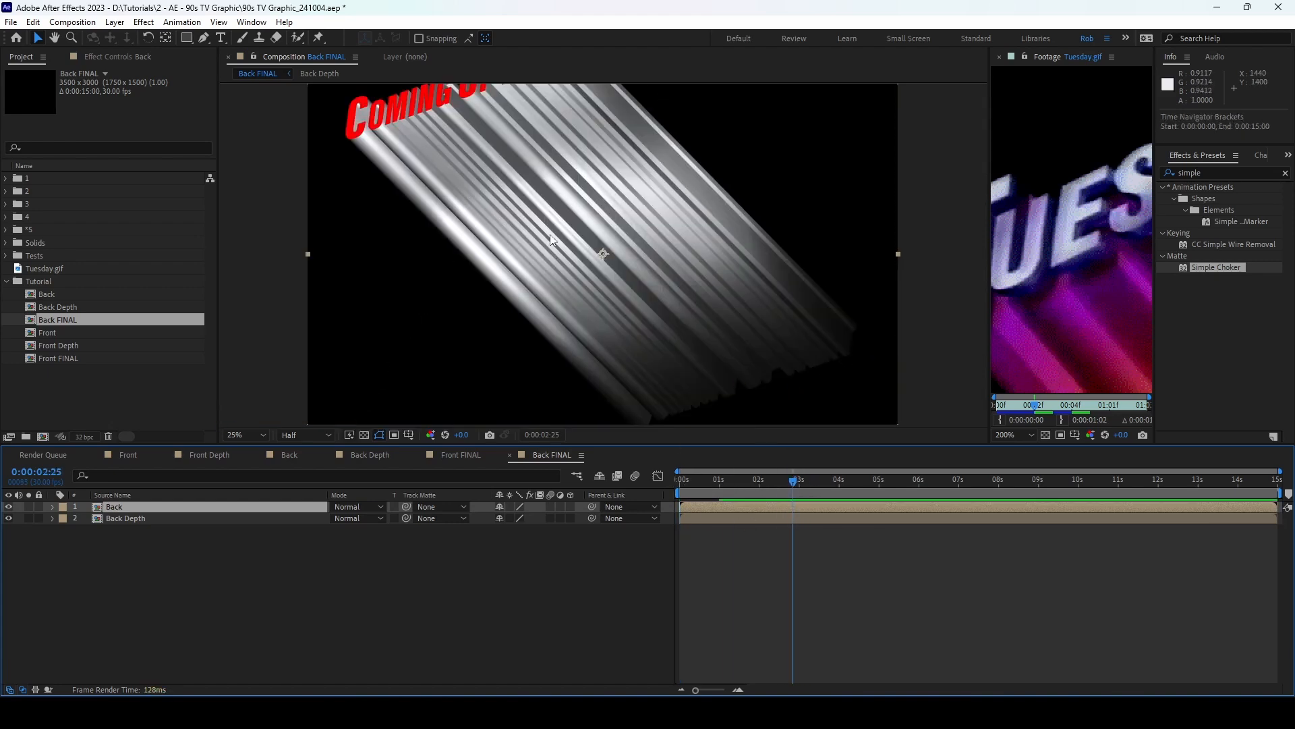
{"action": "scroll", "coordinate": [505, 175], "scroll_direction": "up", "scroll_amount": 2}
{"action": "left_click_drag", "start_coordinate": [491, 195], "coordinate": [581, 245]}
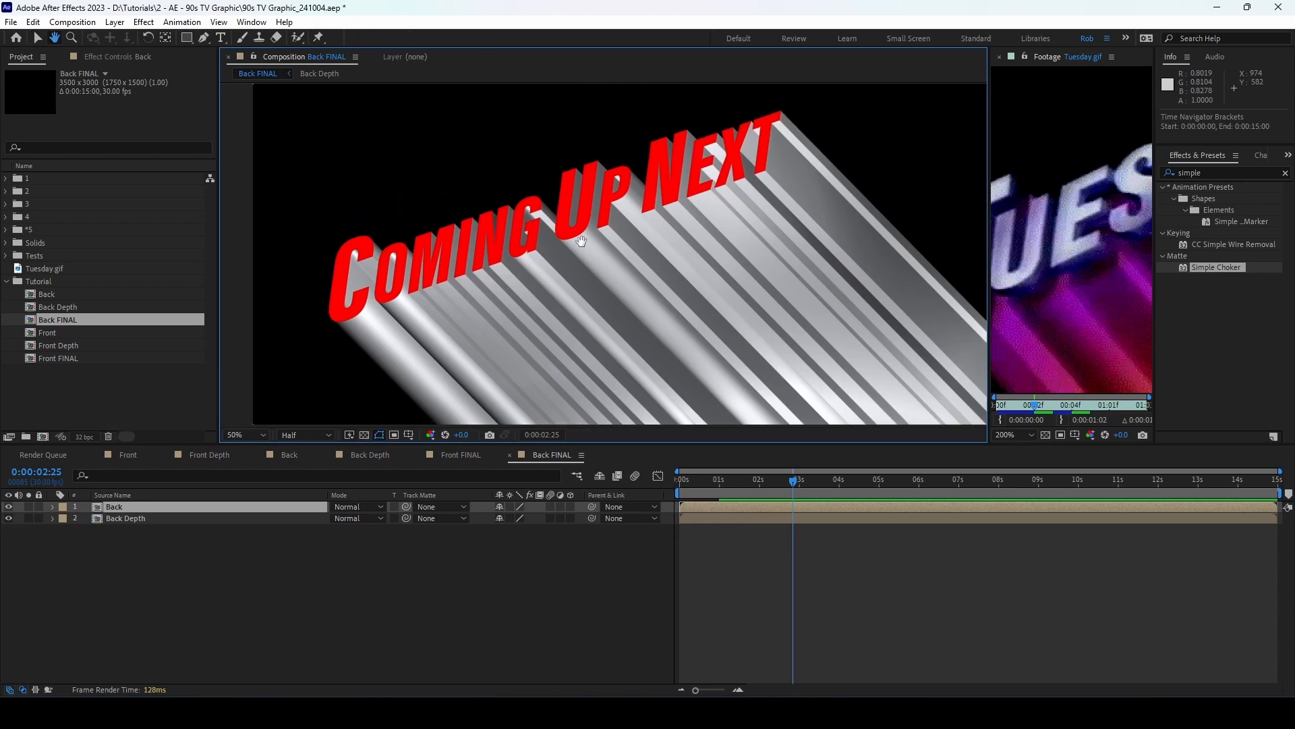
Step: Add a Color Overlay layer style to Back with colour #20001F
{"action": "right_click", "coordinate": [209, 506]}
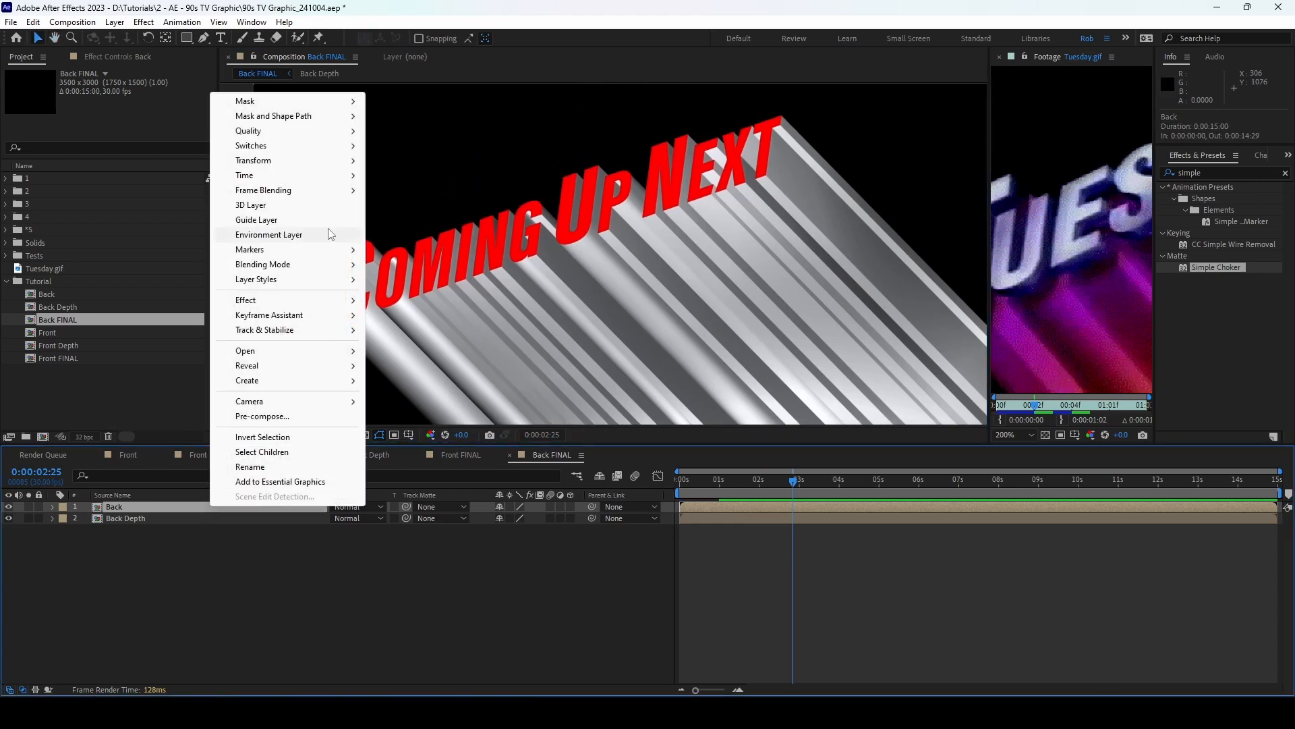
{"action": "mouse_move", "coordinate": [297, 279]}
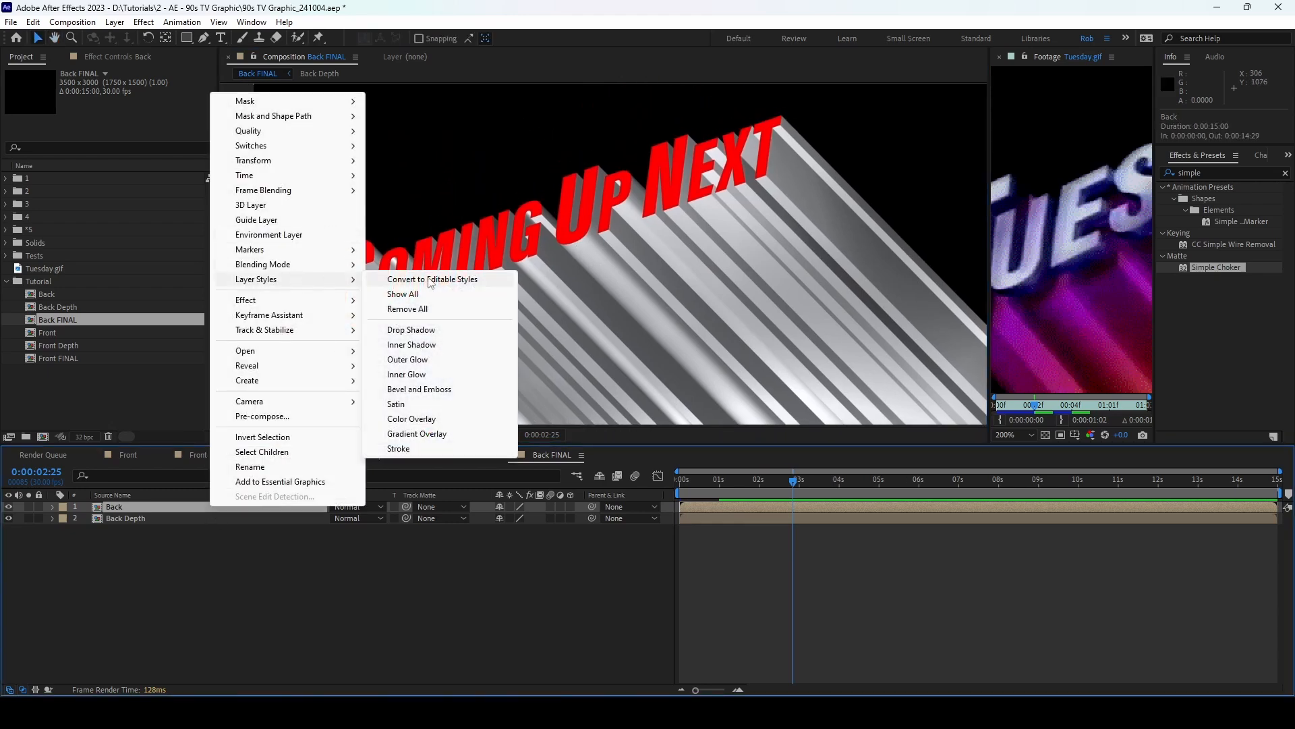
{"action": "left_click", "coordinate": [430, 419]}
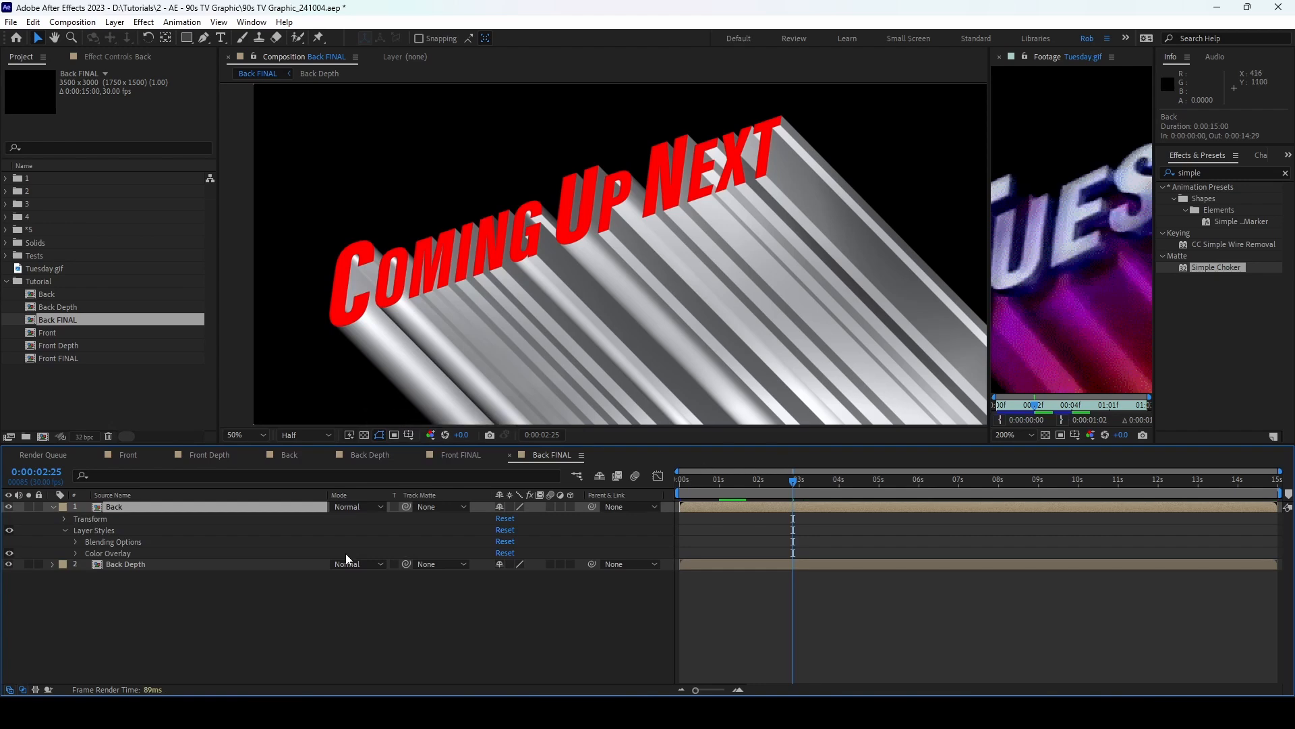
{"action": "left_click", "coordinate": [76, 554]}
{"action": "left_click", "coordinate": [502, 575]}
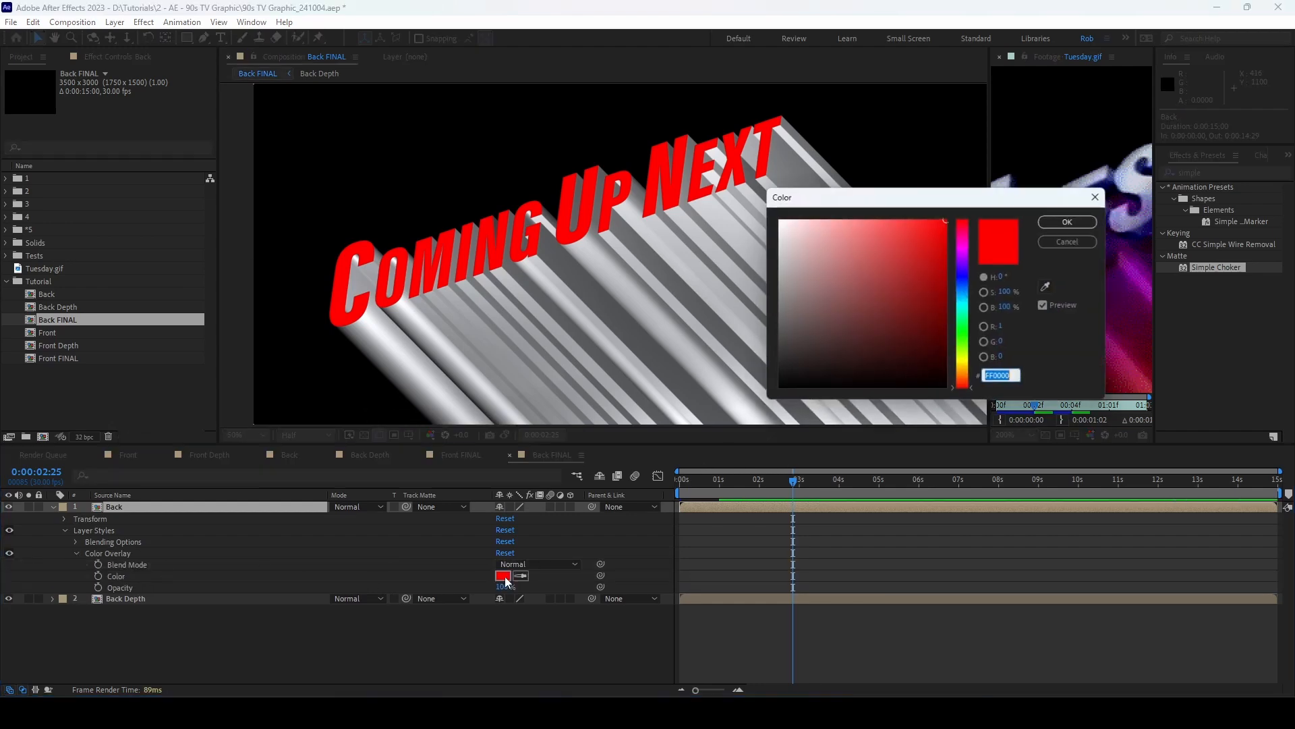
{"action": "left_click_drag", "start_coordinate": [923, 195], "coordinate": [509, 189]}
{"action": "left_click", "coordinate": [602, 372]}
{"action": "double_click", "coordinate": [602, 372]}
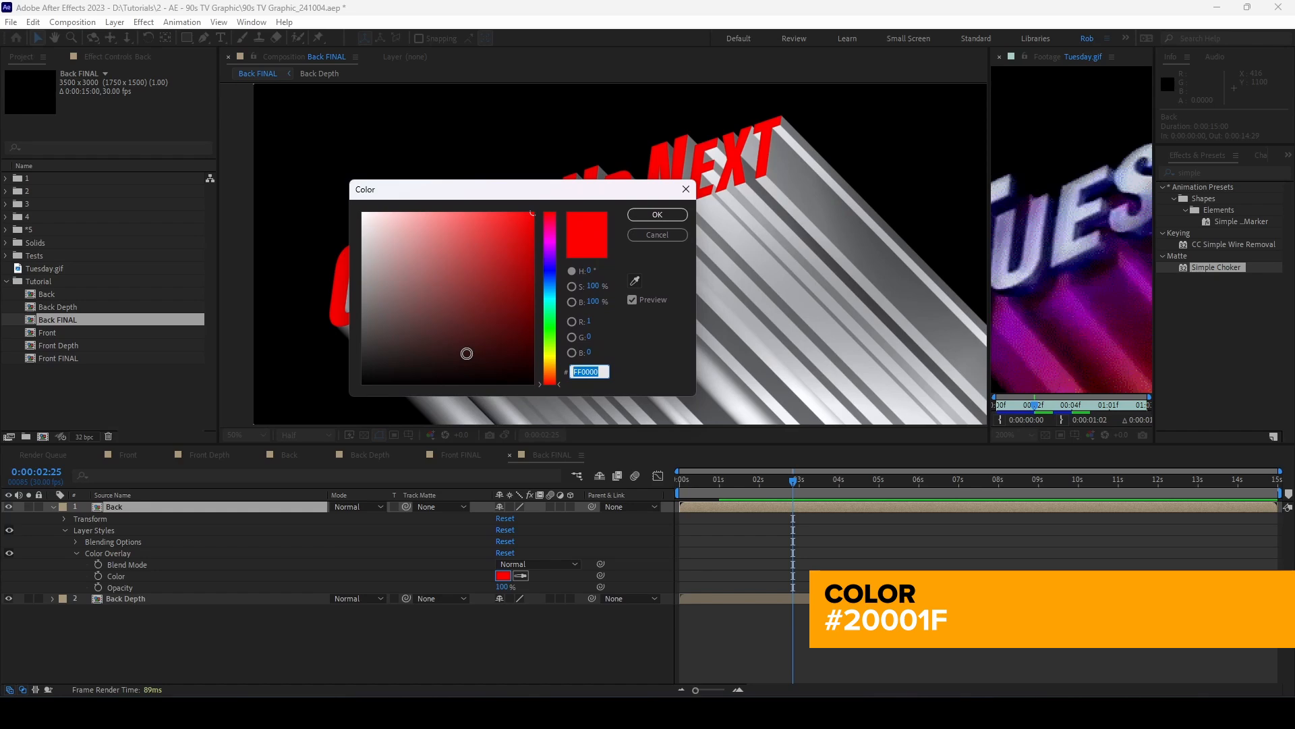
{"action": "type", "text": "20001F"}
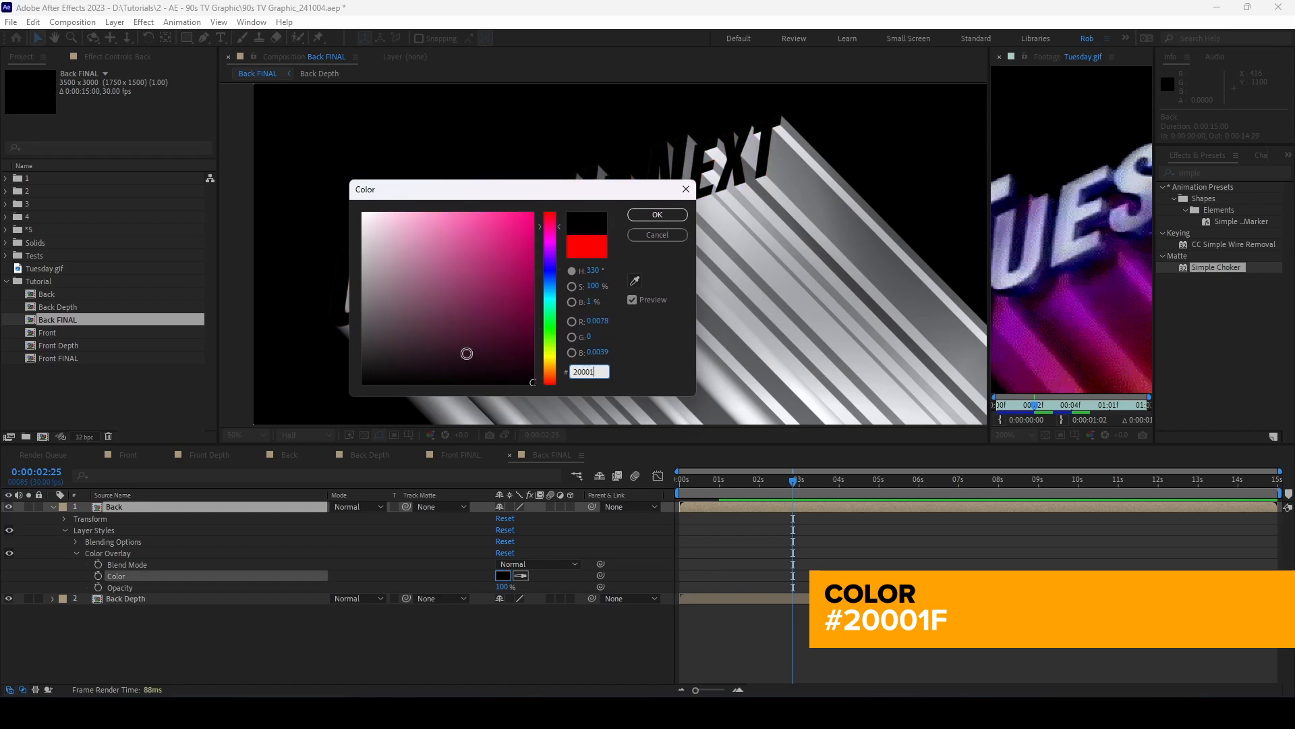
{"action": "left_click", "coordinate": [651, 215]}
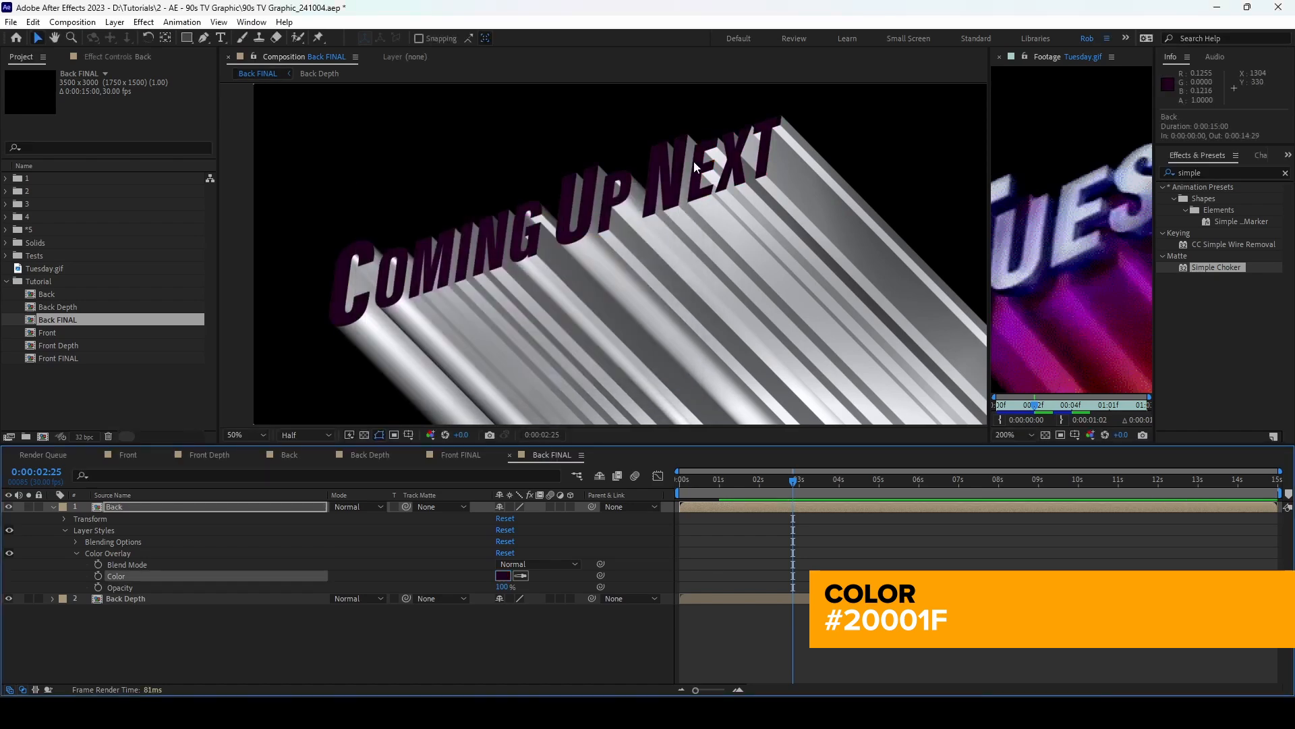
Step: Collapse Back and duplicate the Back Depth layer
{"action": "left_click", "coordinate": [54, 506]}
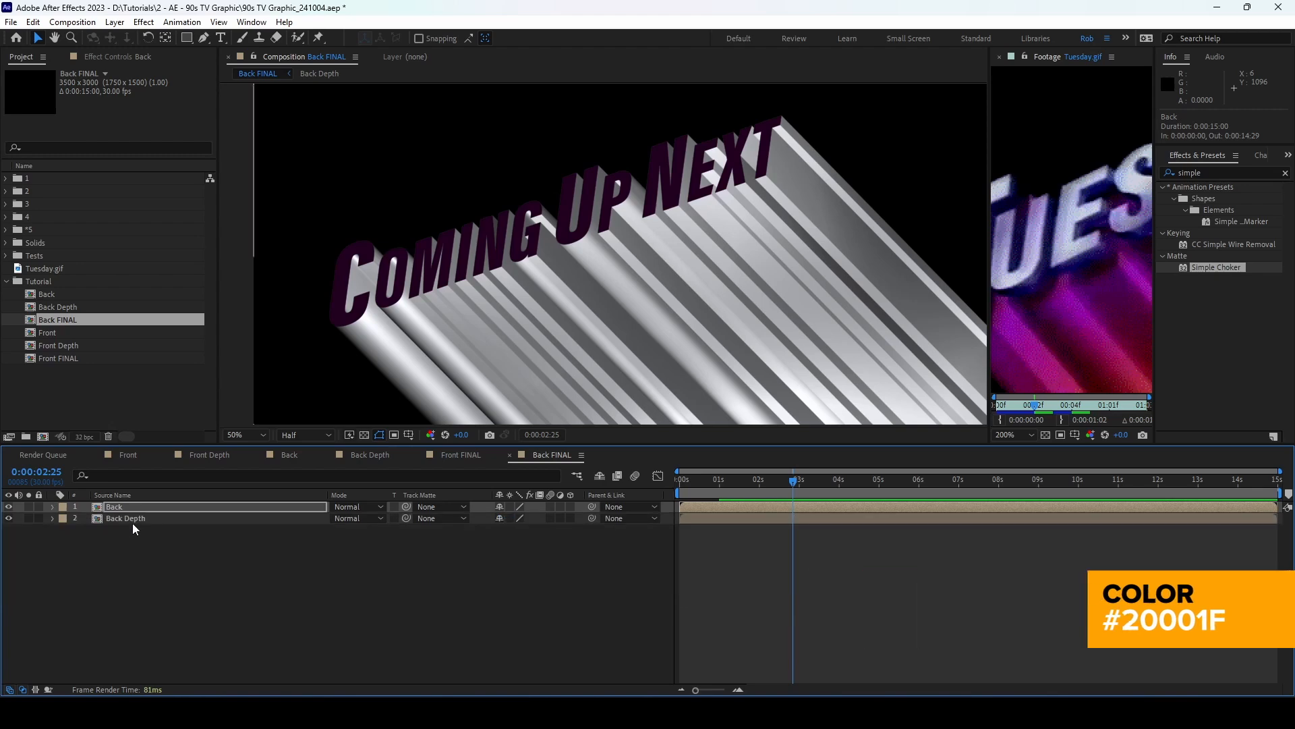
{"action": "left_click", "coordinate": [133, 520]}
{"action": "key", "text": "ctrl+d"}
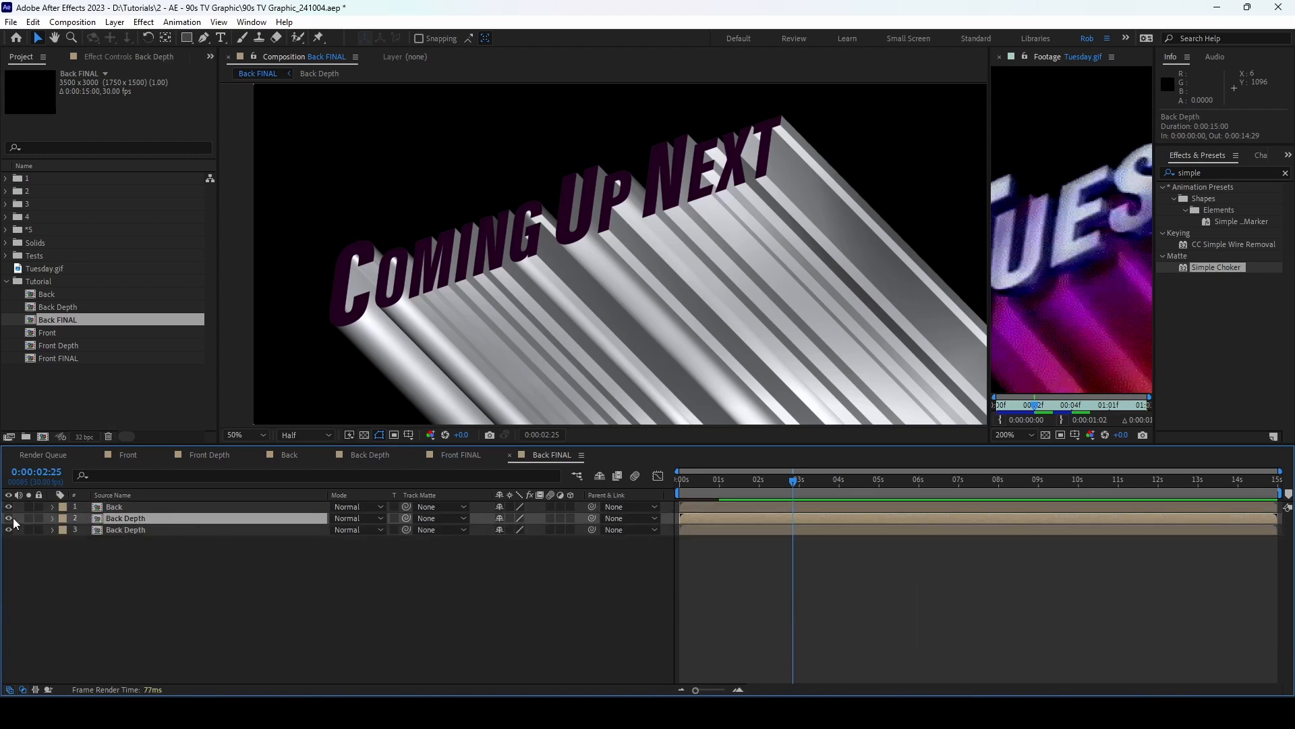
Step: Add a Gradient Overlay style to the duplicate Back Depth layer and edit its gradient
{"action": "left_click", "coordinate": [125, 531]}
{"action": "right_click", "coordinate": [128, 529]}
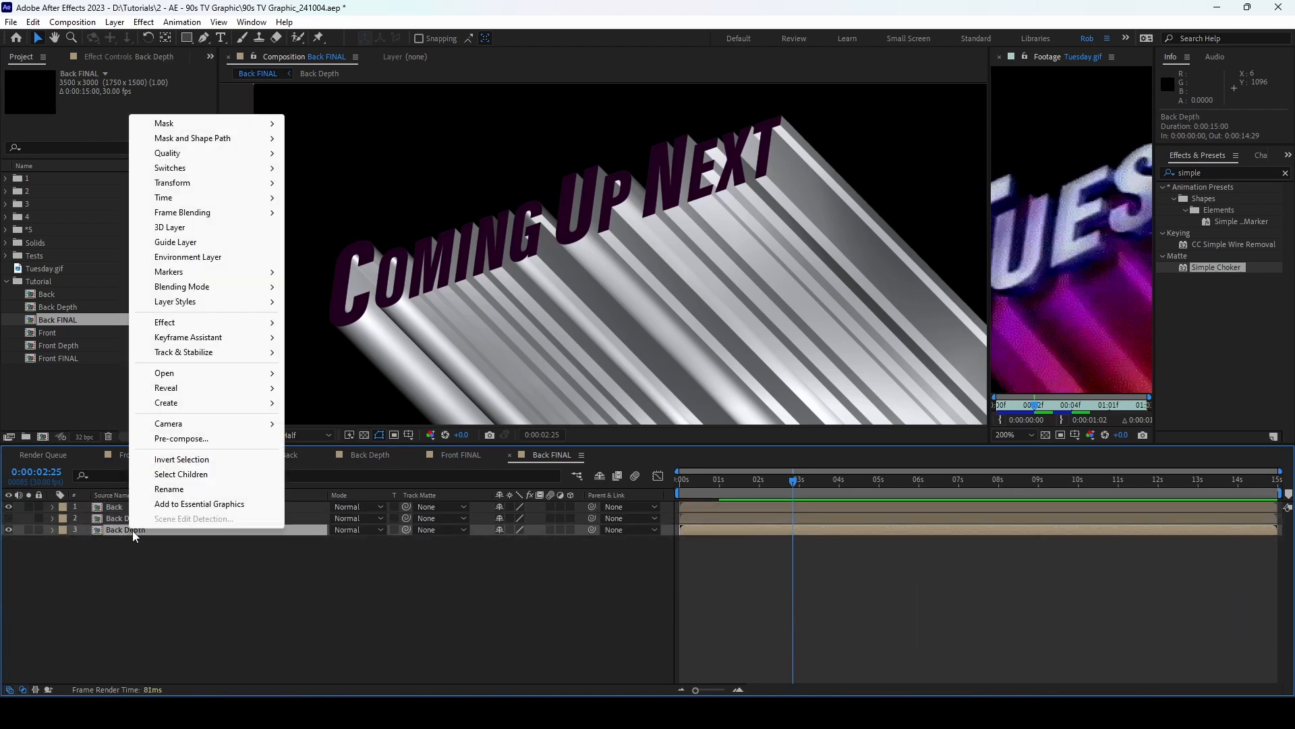
{"action": "mouse_move", "coordinate": [202, 302]}
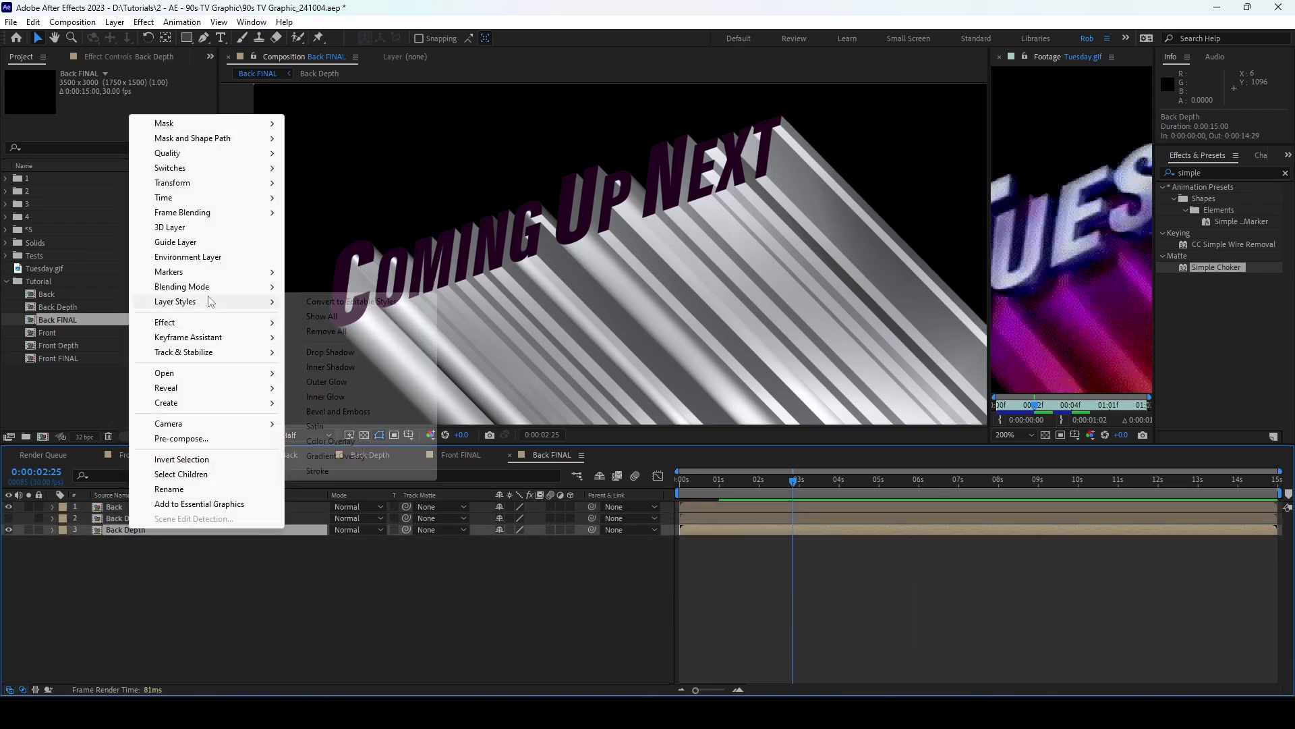
{"action": "left_click", "coordinate": [342, 457]}
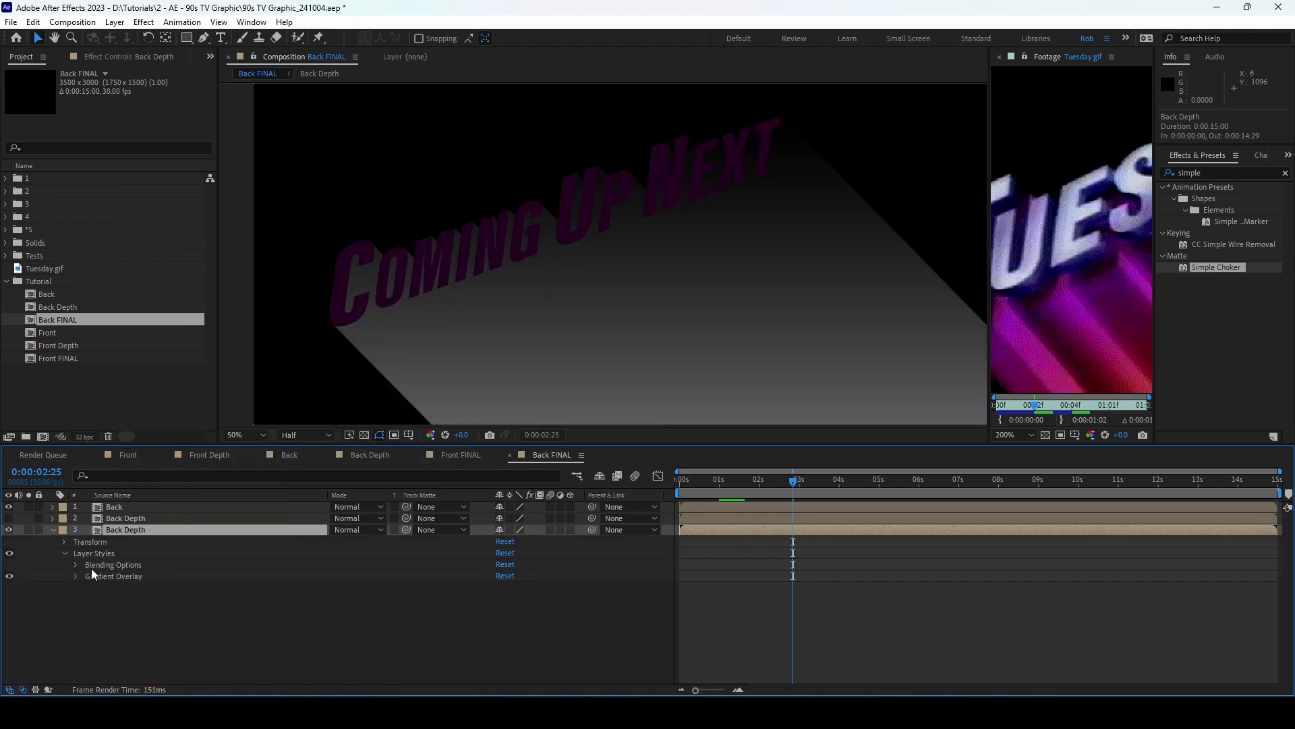
{"action": "left_click", "coordinate": [75, 576]}
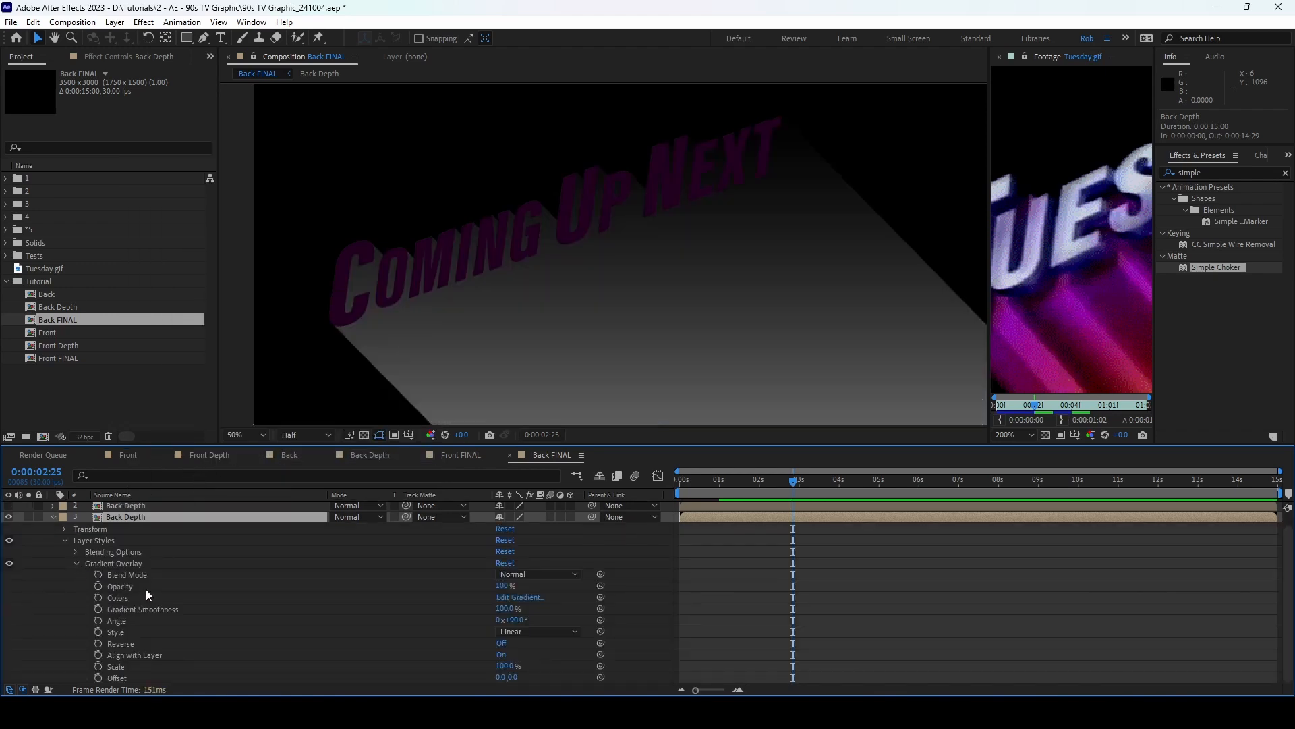
{"action": "left_click", "coordinate": [533, 598]}
{"action": "left_click_drag", "start_coordinate": [647, 218], "coordinate": [543, 204]}
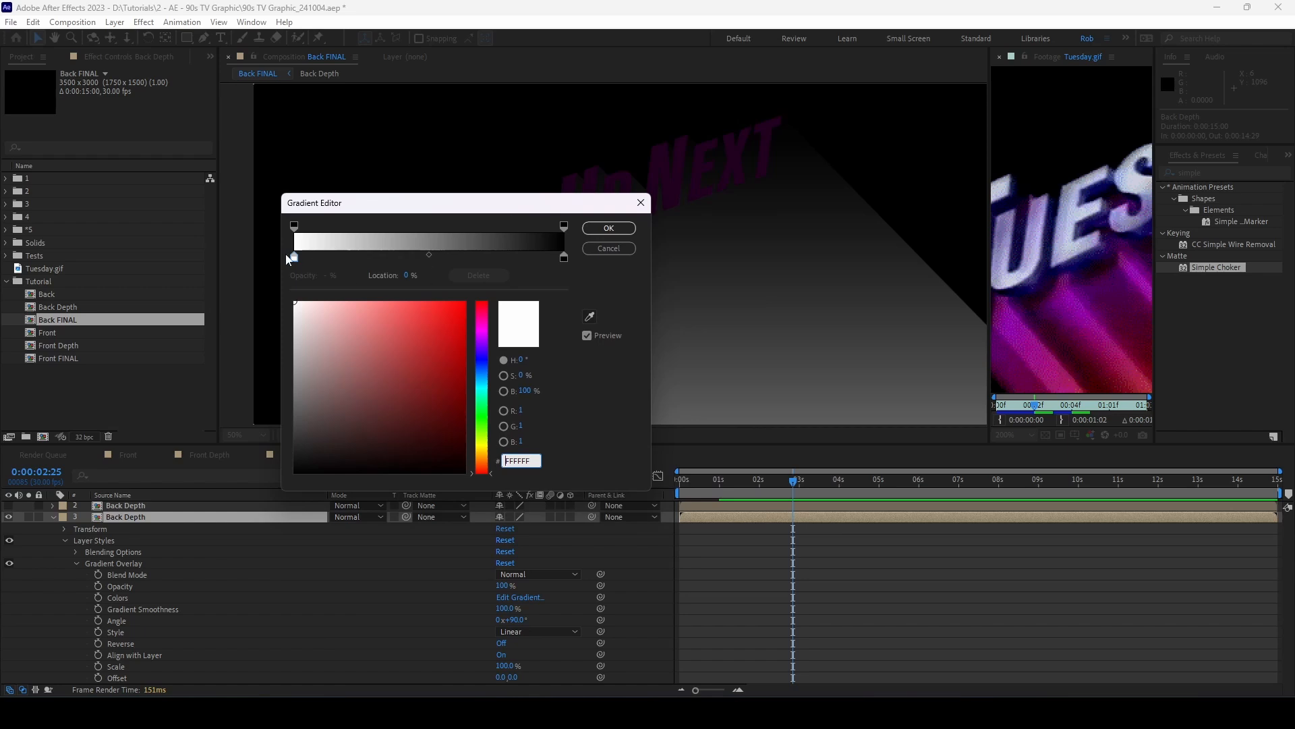
Step: Set four gradient stops to 6D1D7D, B21E5B, D6982C and DFB217
{"action": "left_click", "coordinate": [293, 259]}
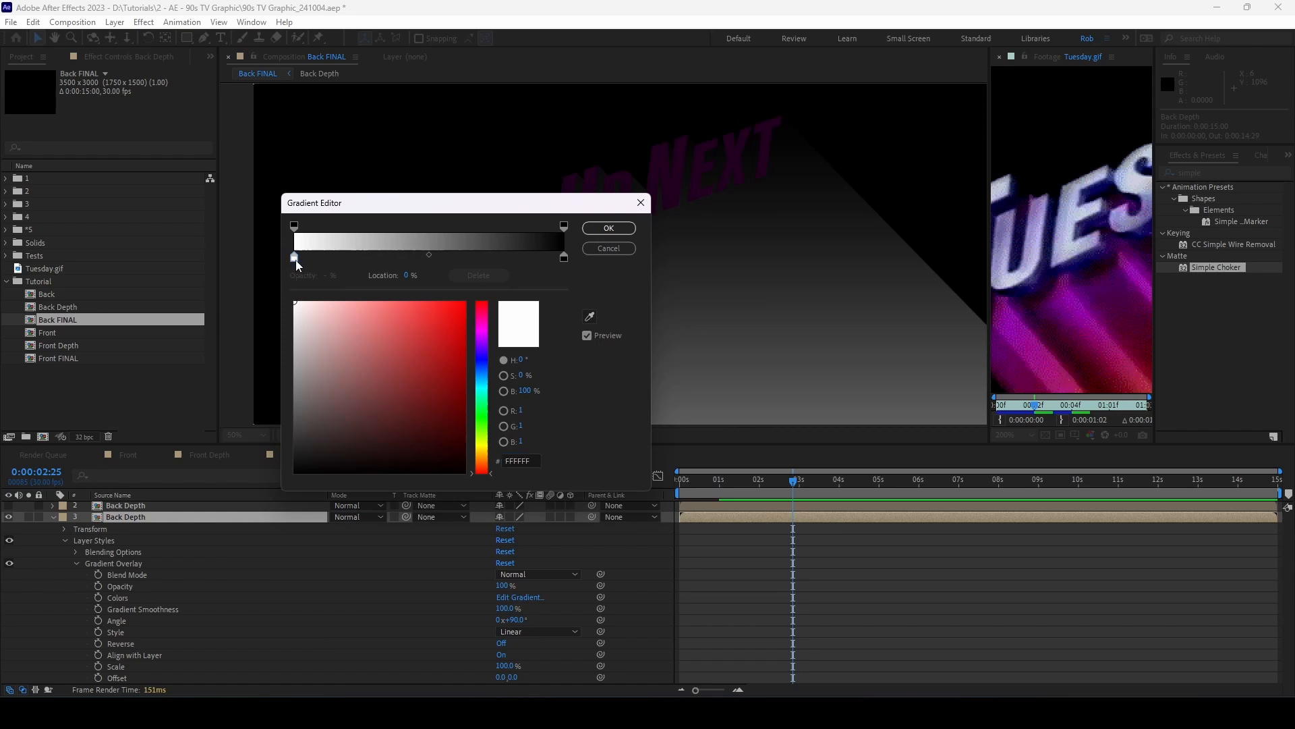
{"action": "left_click", "coordinate": [528, 462]}
{"action": "type", "text": "6D"}
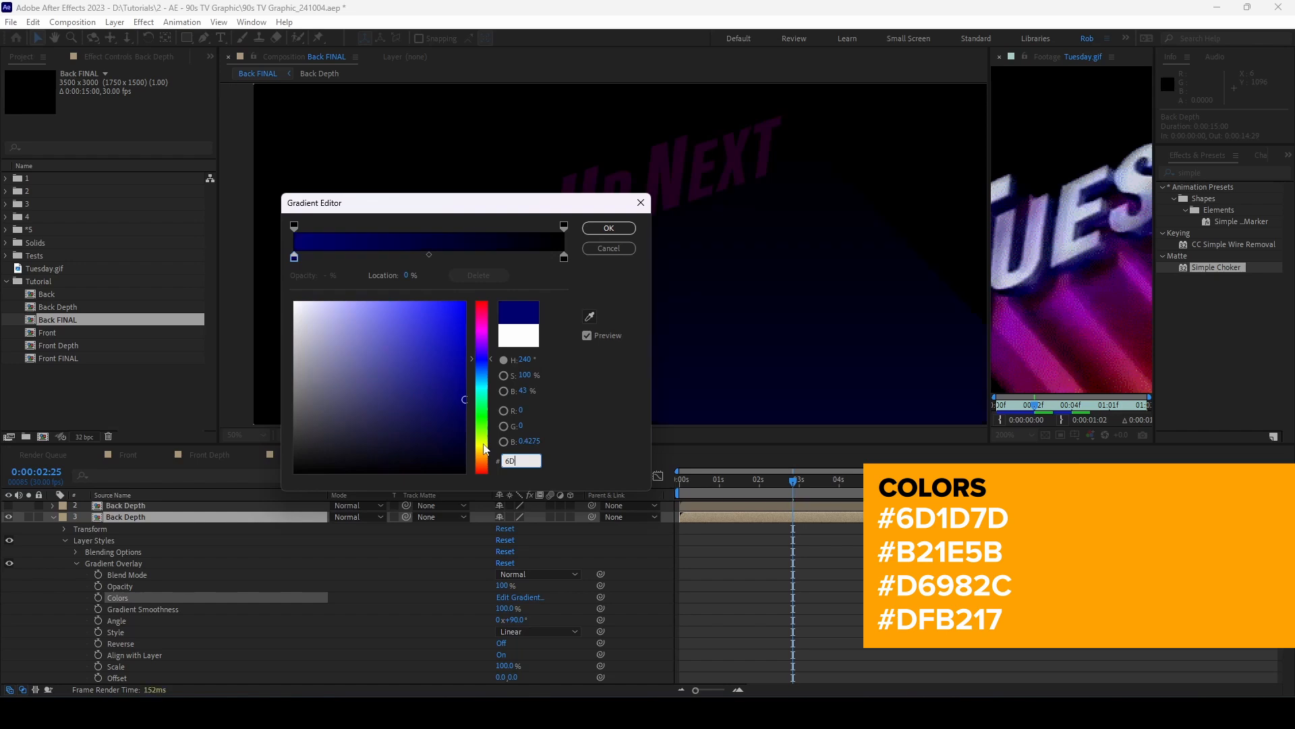
{"action": "type", "text": "1D7D"}
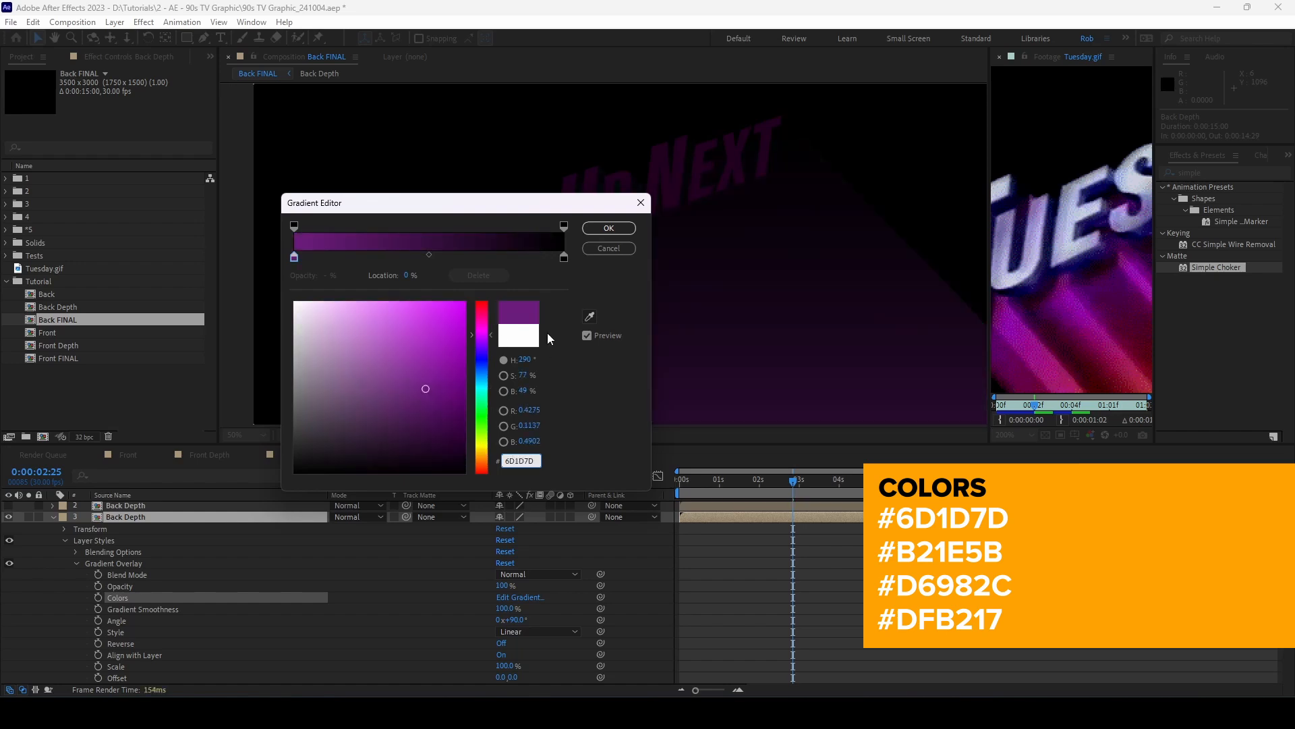
{"action": "left_click_drag", "start_coordinate": [564, 257], "coordinate": [416, 257]}
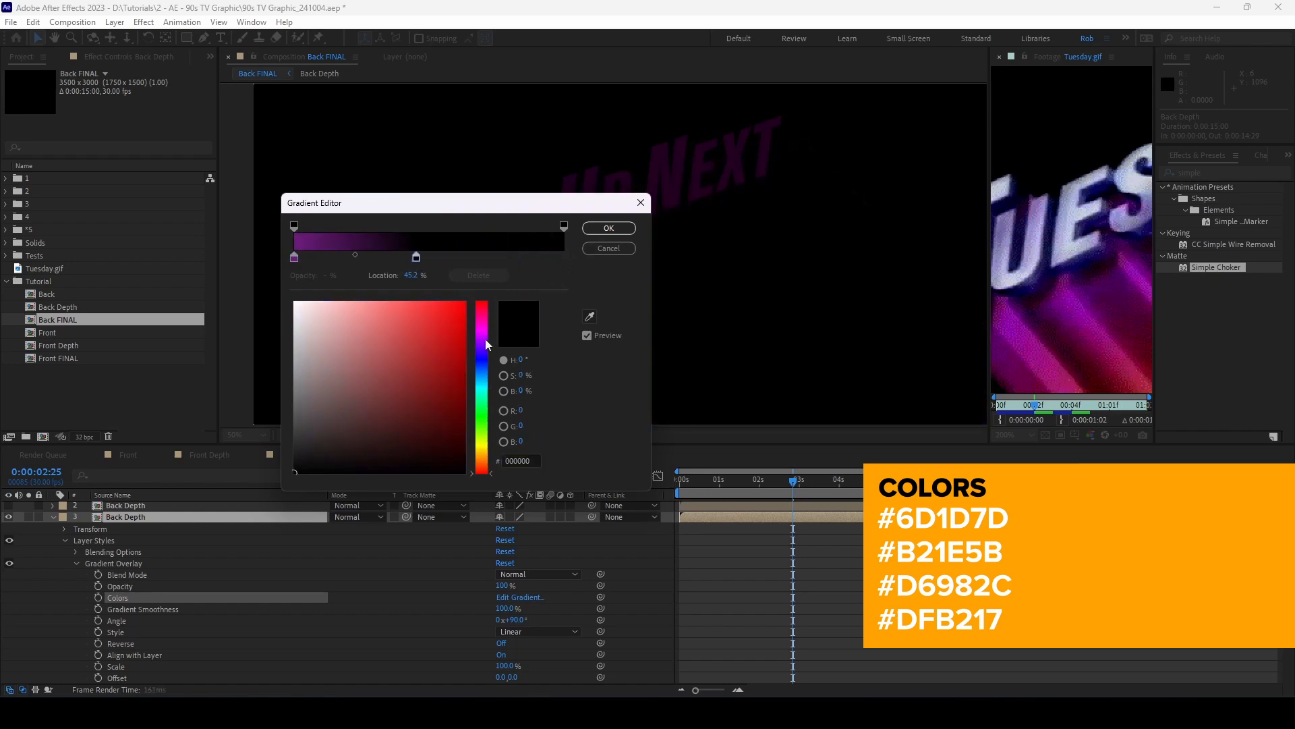
{"action": "left_click_drag", "start_coordinate": [533, 462], "coordinate": [478, 467]}
{"action": "type", "text": "B21"}
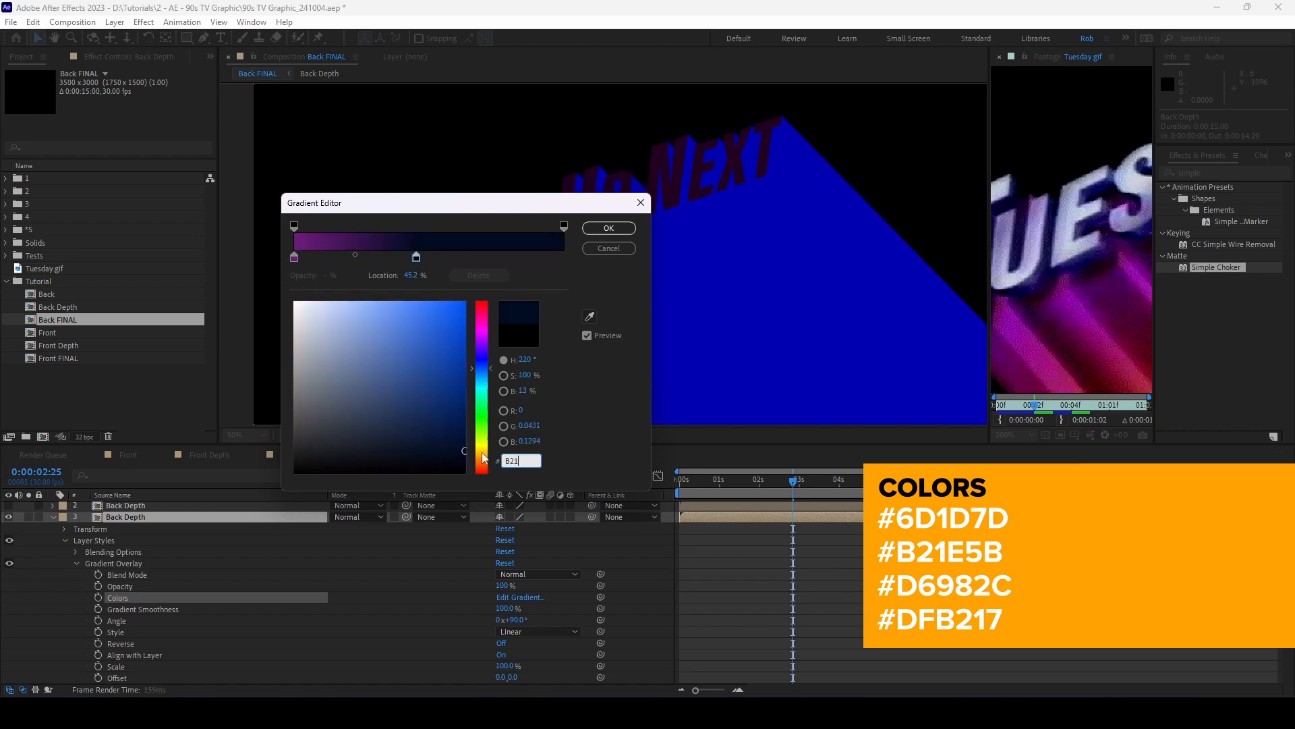
{"action": "type", "text": "E5B"}
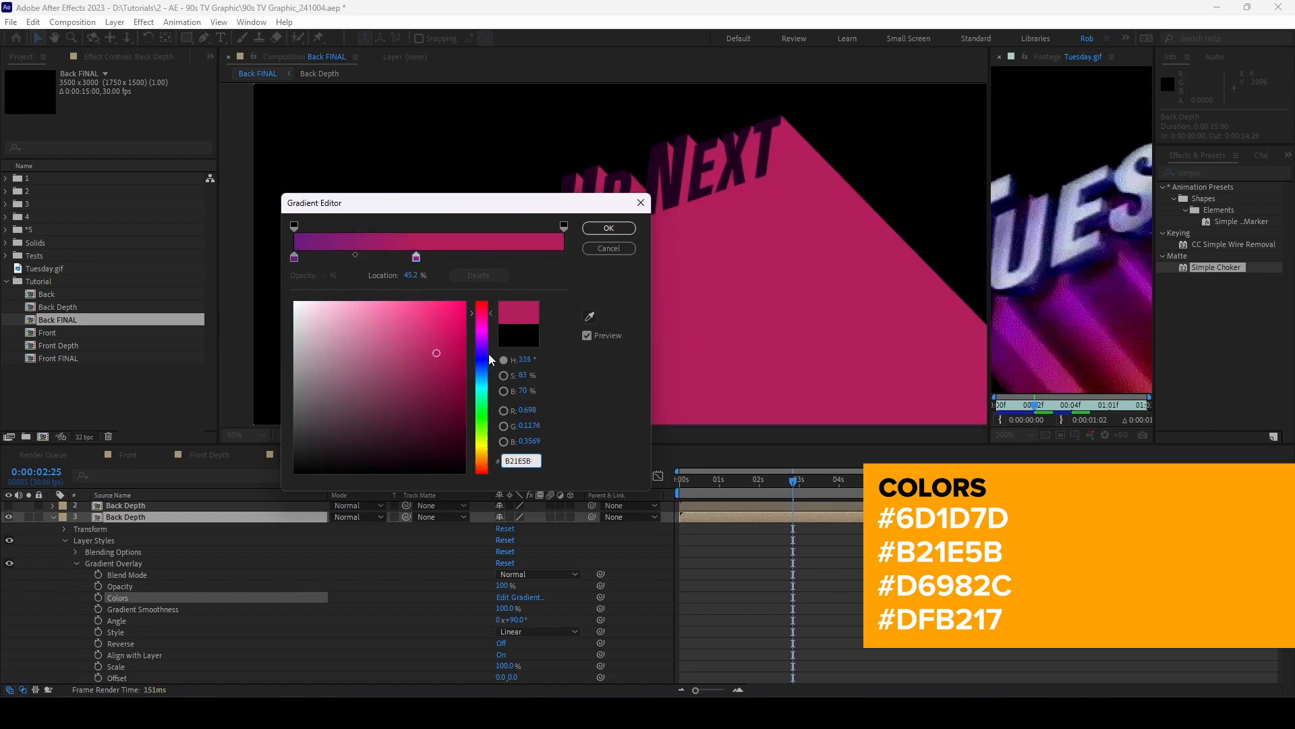
{"action": "left_click_drag", "start_coordinate": [417, 258], "coordinate": [397, 259]}
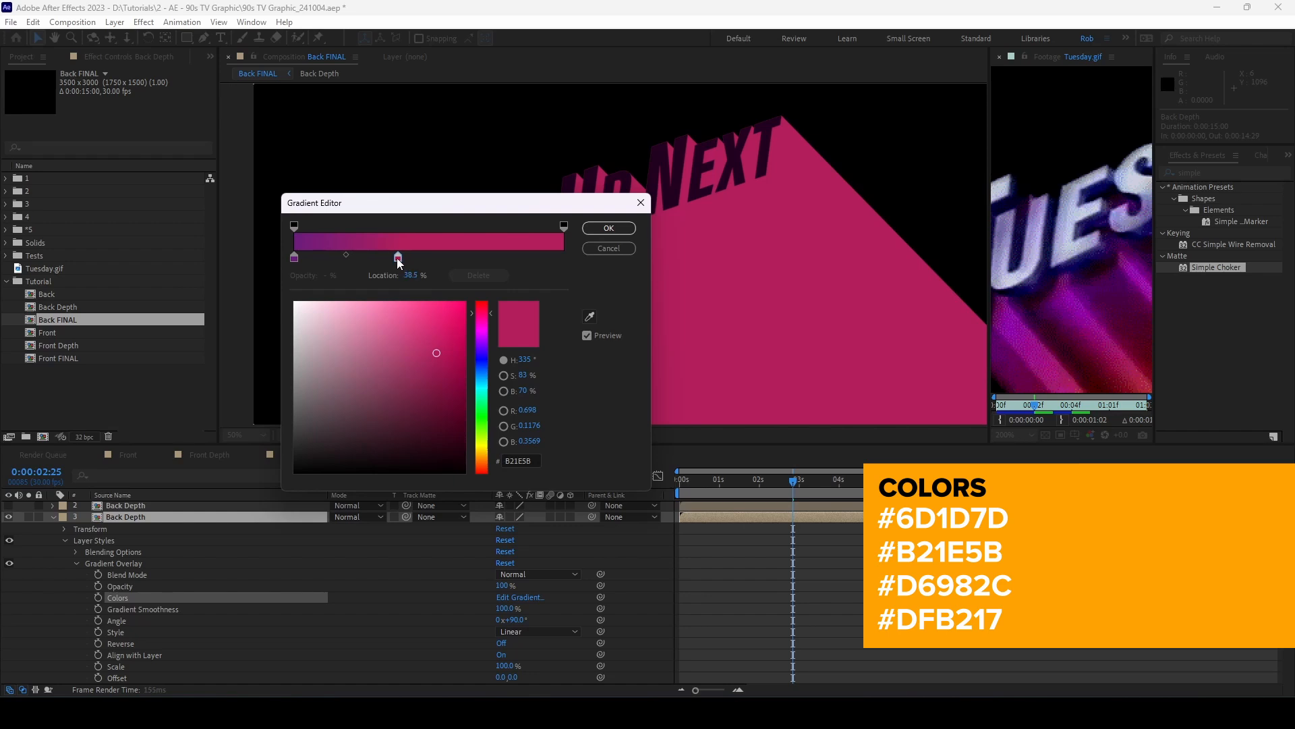
{"action": "left_click", "coordinate": [433, 259]}
{"action": "left_click", "coordinate": [521, 460]}
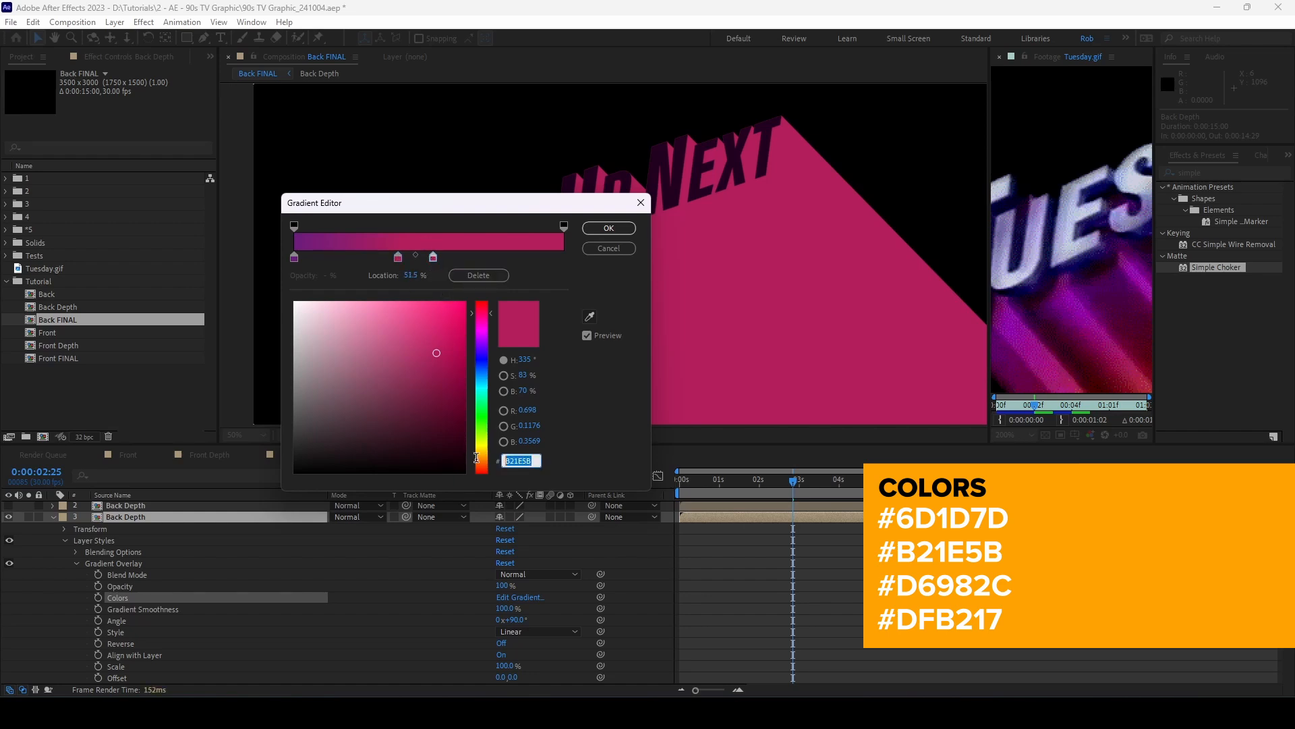
{"action": "type", "text": "D"}
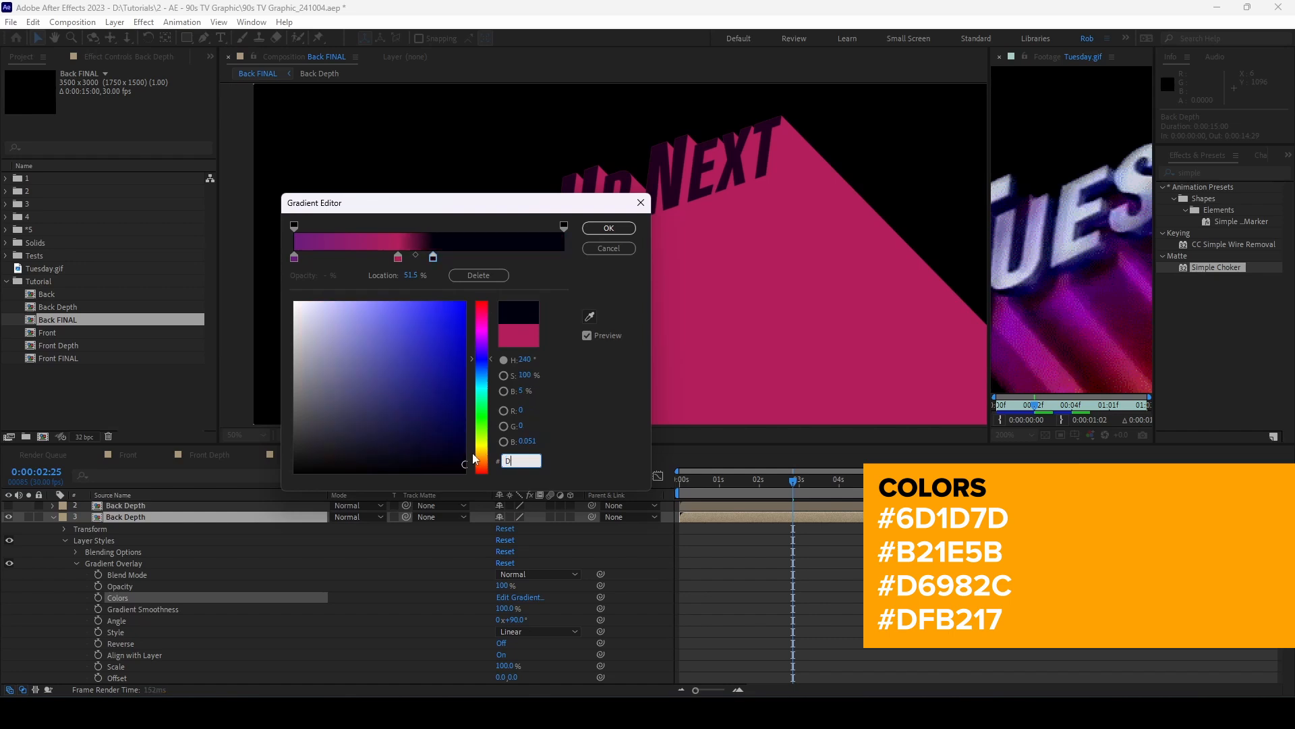
{"action": "type", "text": "6"}
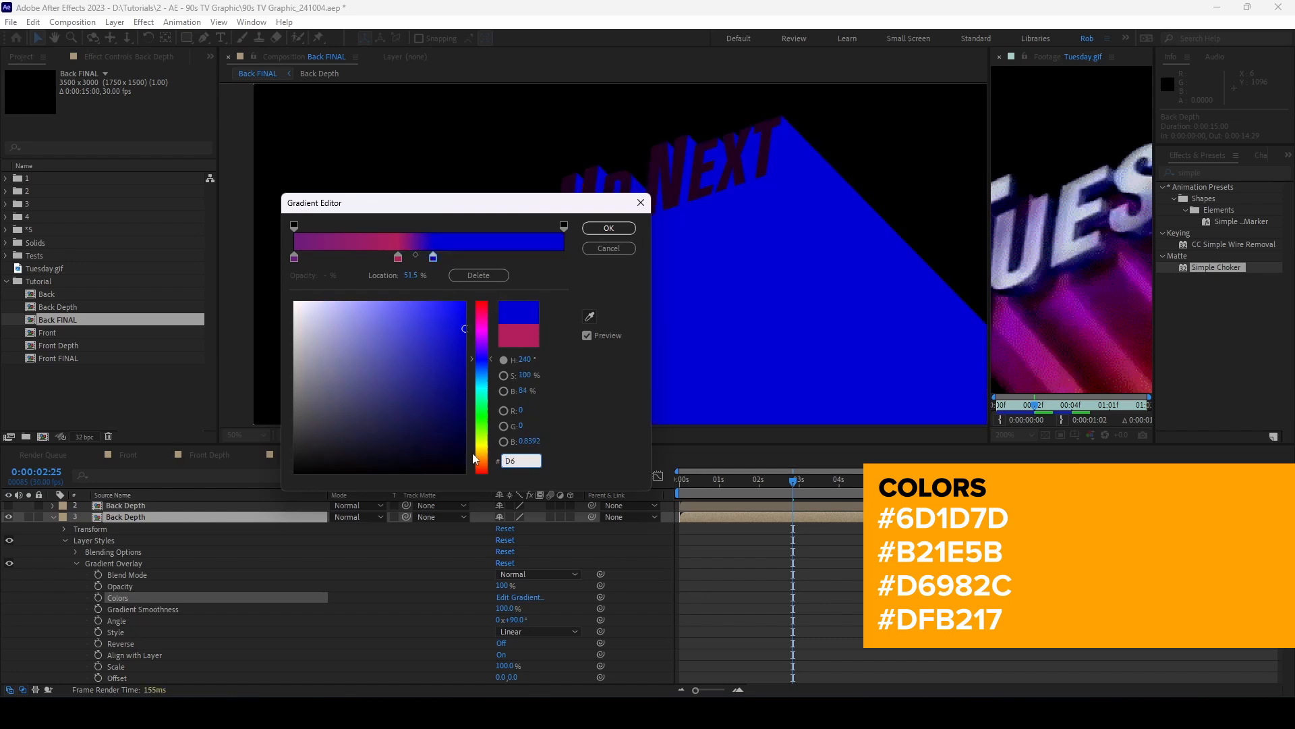
{"action": "type", "text": "982C"}
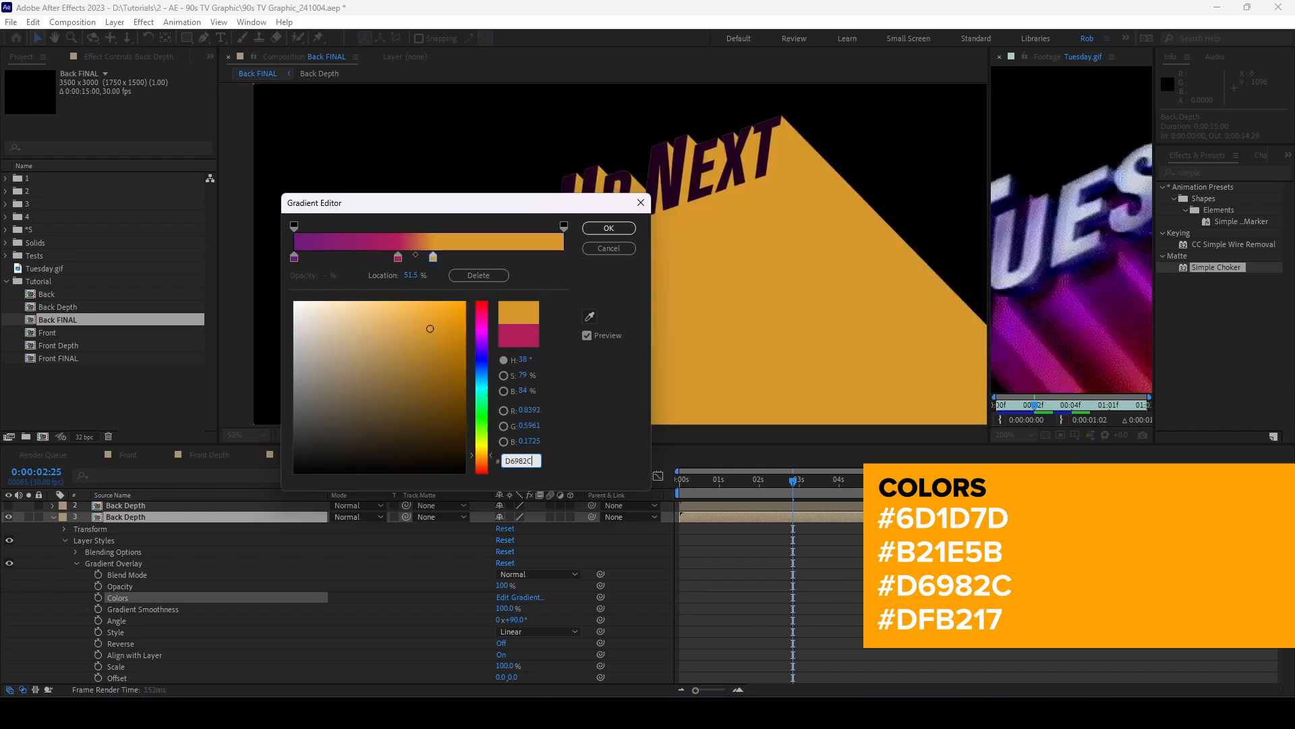
{"action": "left_click", "coordinate": [473, 258]}
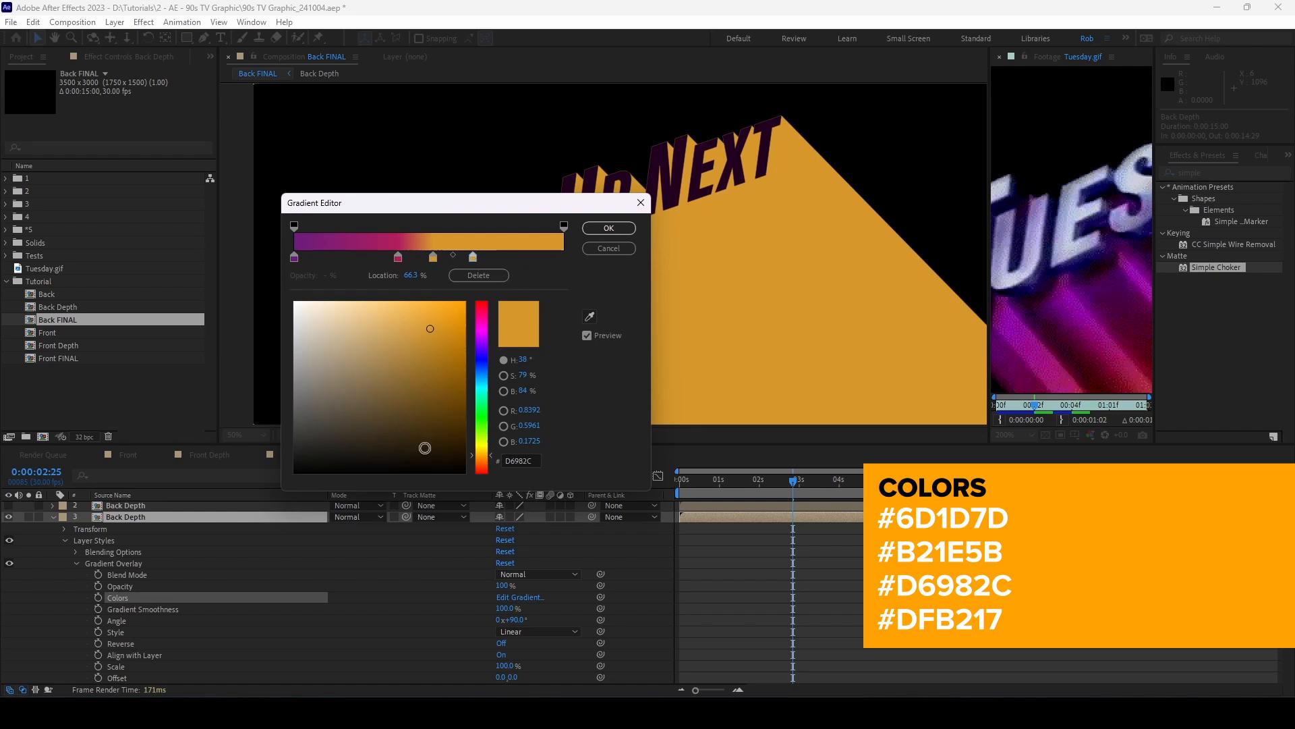
{"action": "left_click", "coordinate": [535, 460]}
{"action": "type", "text": "DFB"}
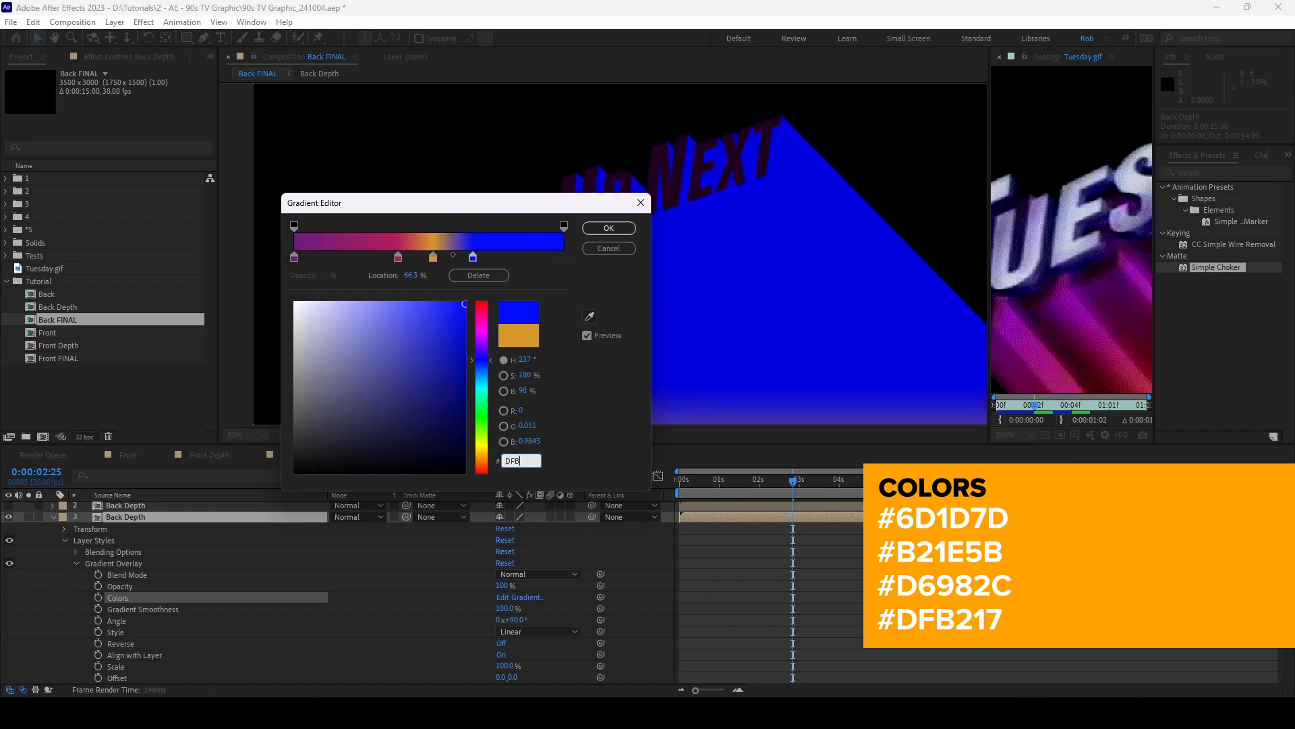
{"action": "type", "text": "217"}
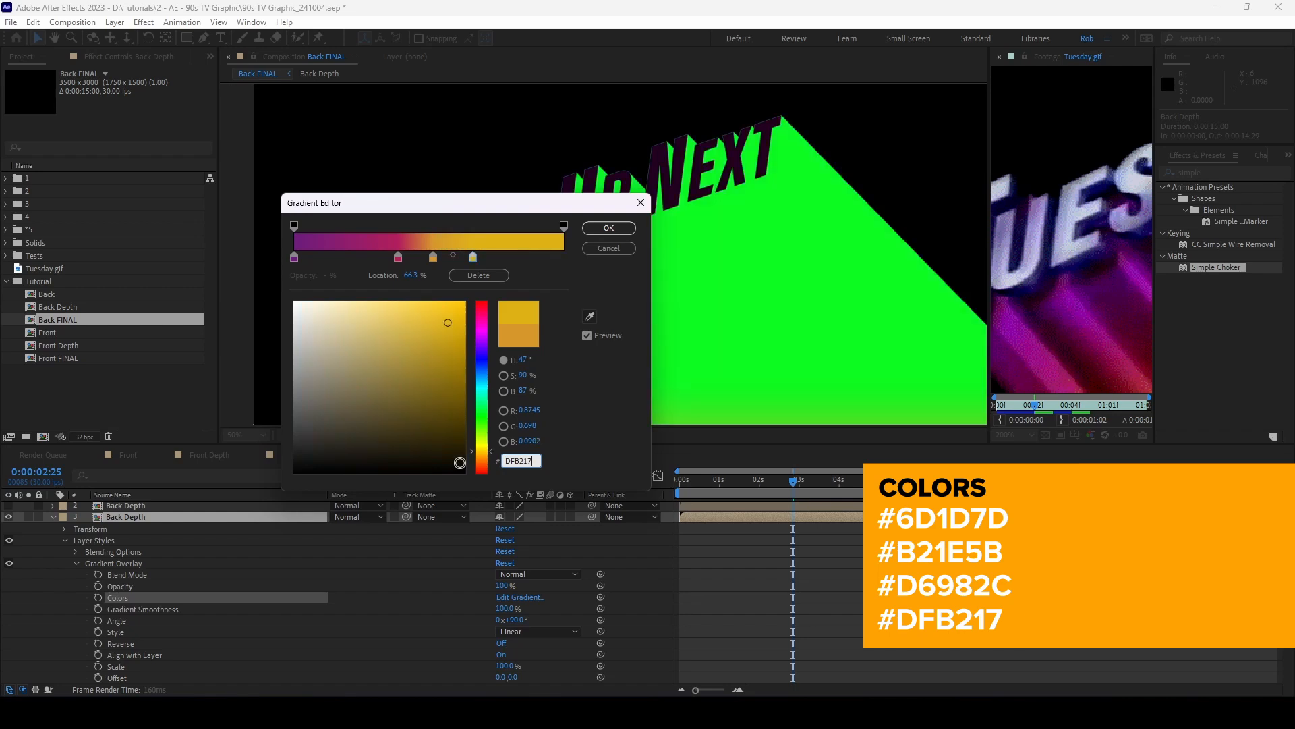
Step: Place the purple, pink, orange and yellow stops at 19, 24, 34 and 43 percent
{"action": "left_click", "coordinate": [294, 257]}
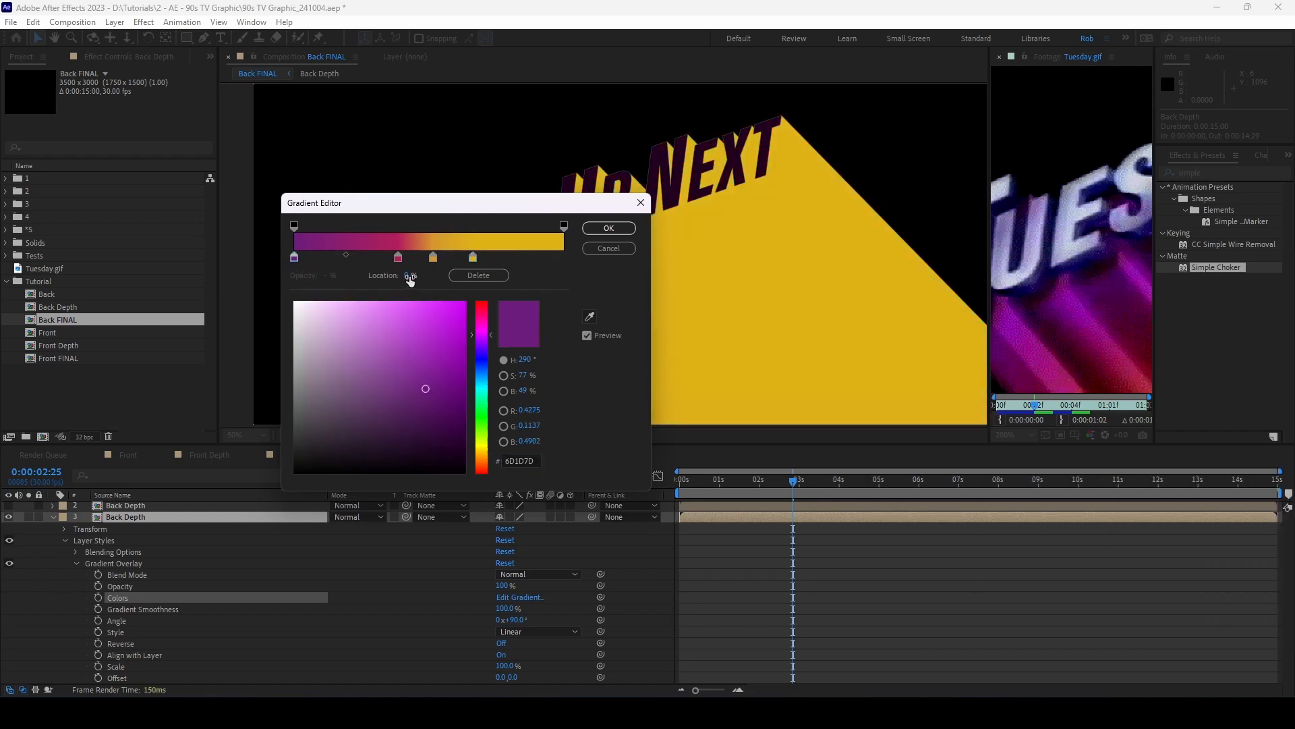
{"action": "type", "text": "19"}
{"action": "left_click", "coordinate": [398, 257]}
{"action": "left_click", "coordinate": [406, 276]}
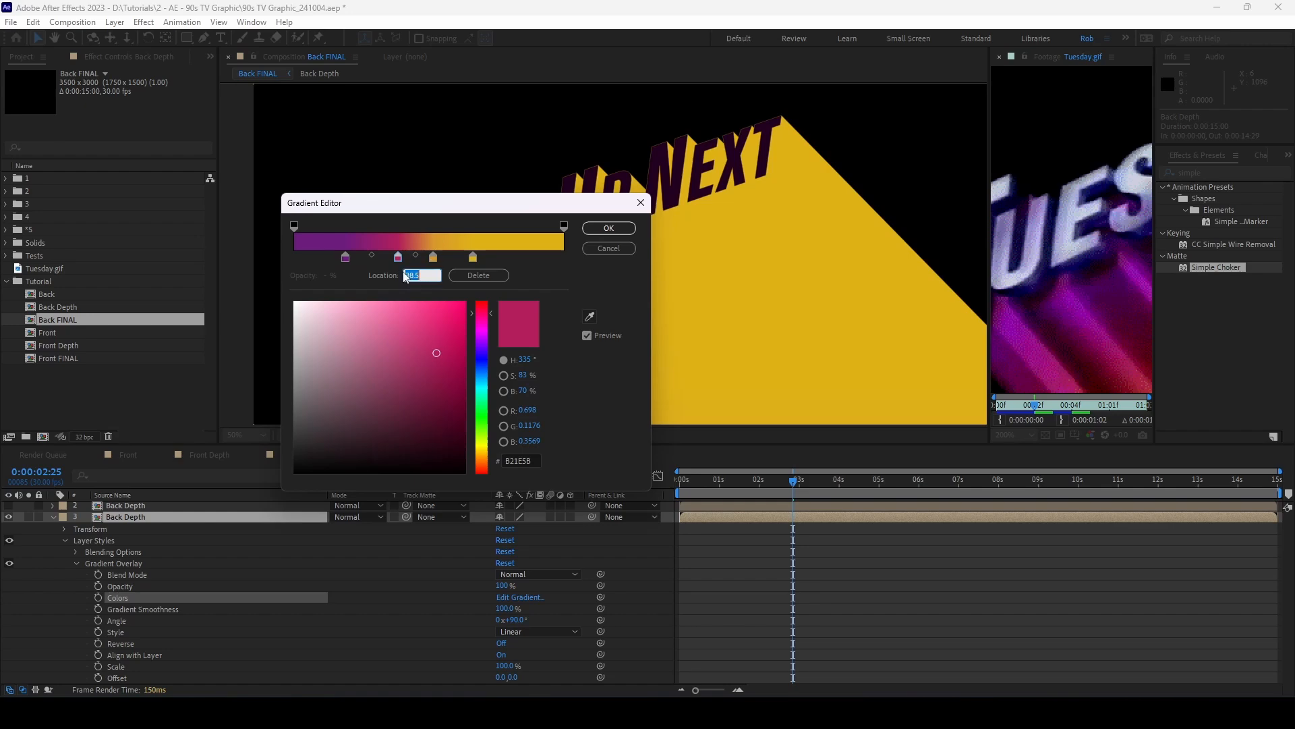
{"action": "type", "text": "24"}
{"action": "left_click", "coordinate": [433, 257]}
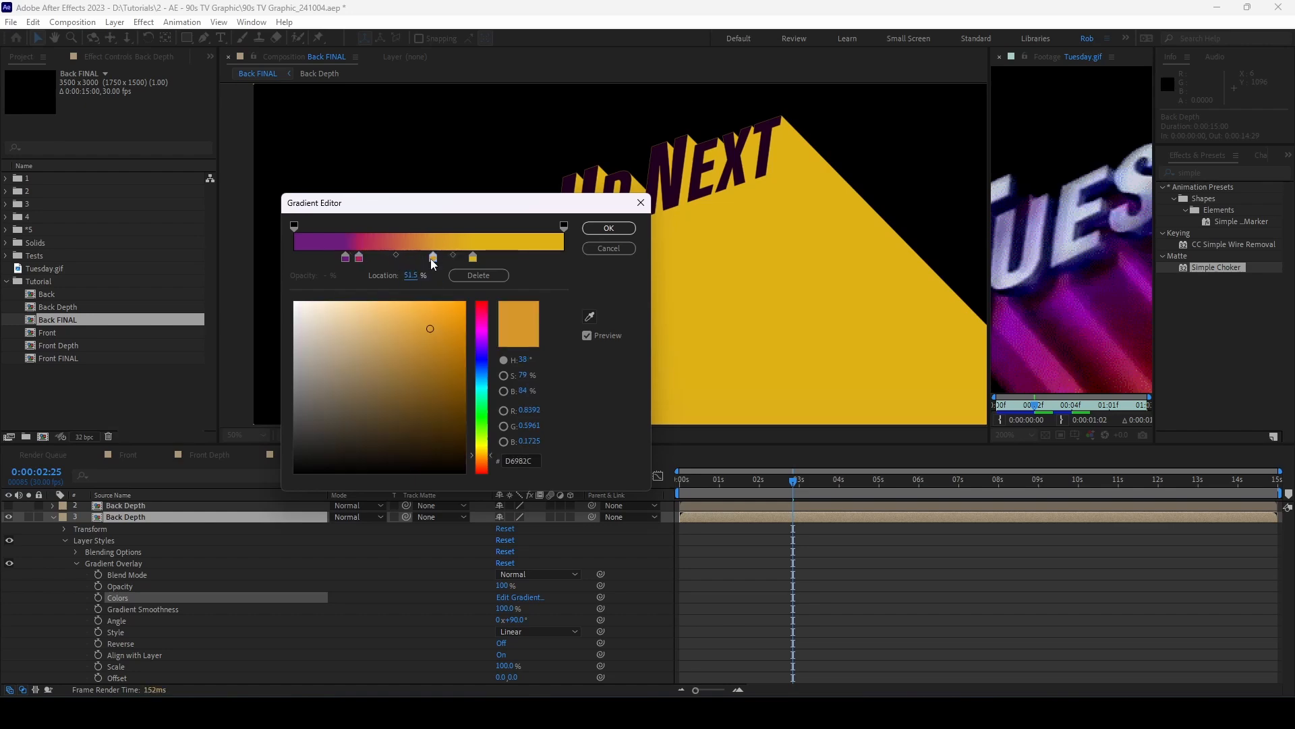
{"action": "left_click", "coordinate": [407, 275]}
{"action": "type", "text": "34"}
{"action": "left_click", "coordinate": [474, 257]}
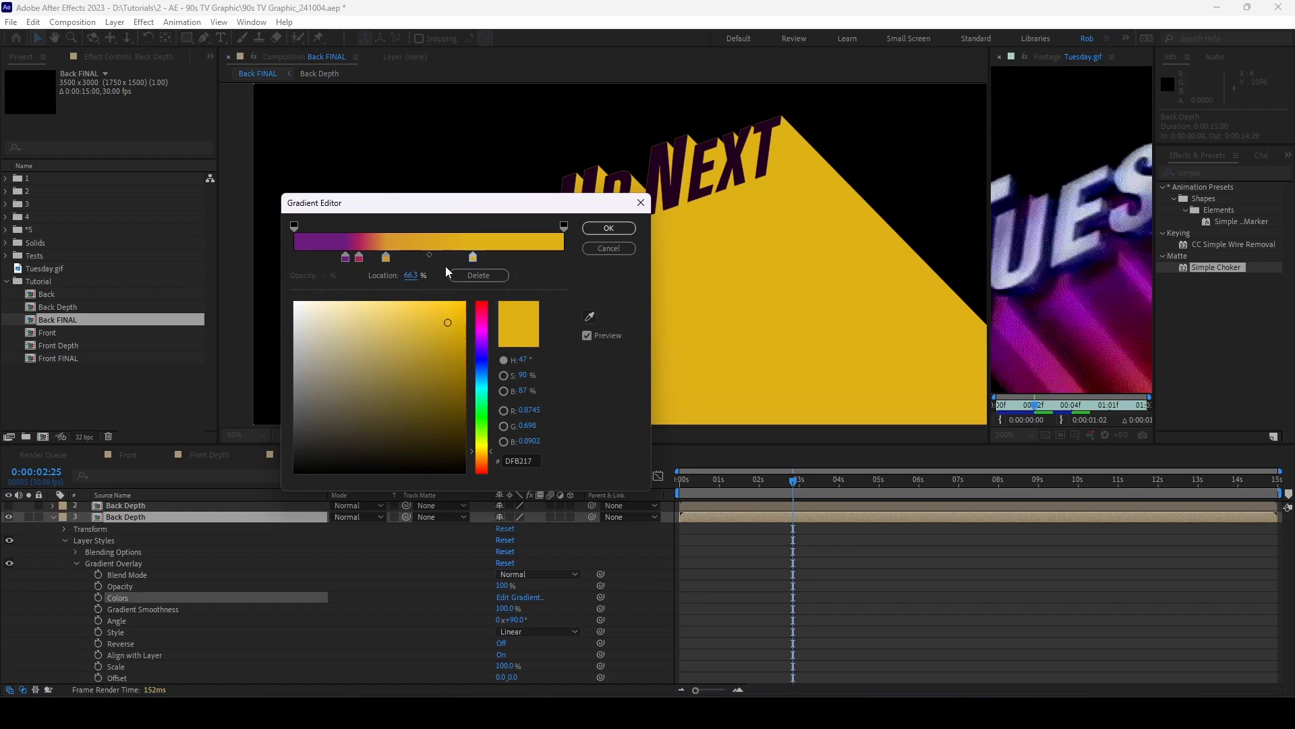
{"action": "left_click", "coordinate": [408, 275]}
{"action": "type", "text": "43"}
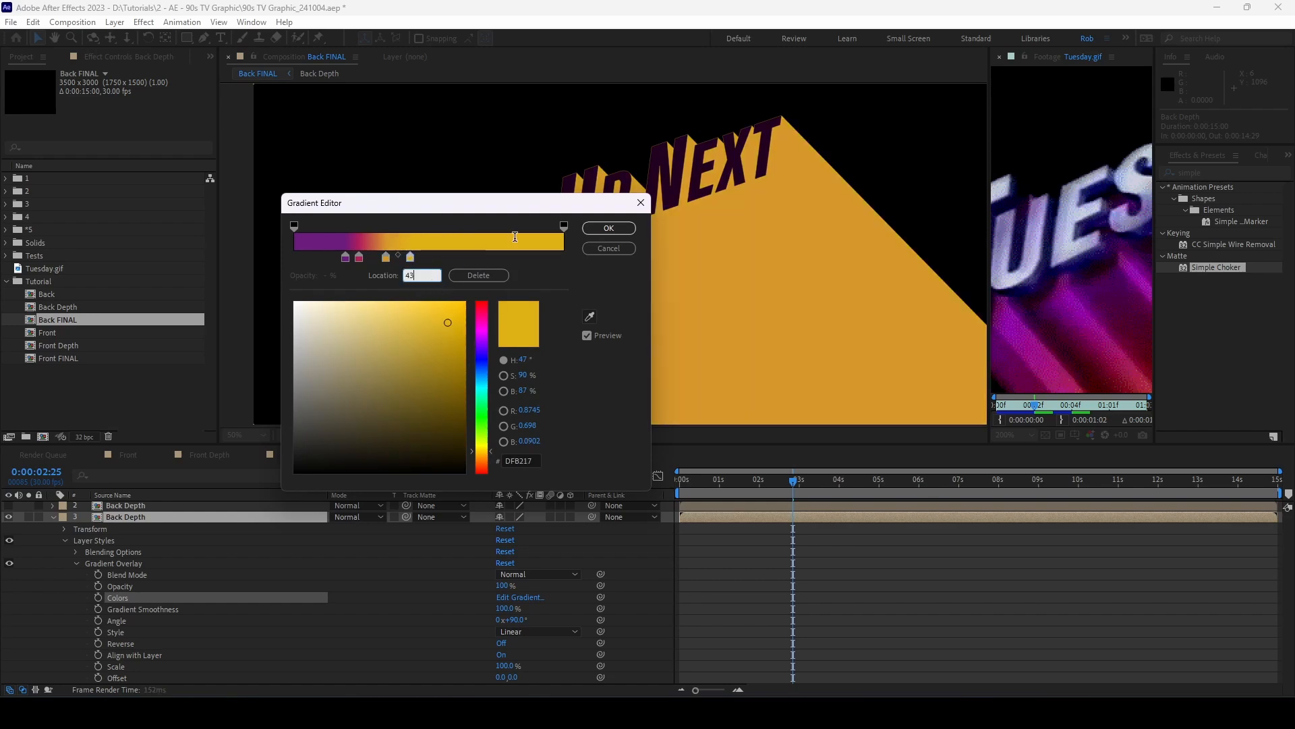
{"action": "left_click", "coordinate": [594, 230]}
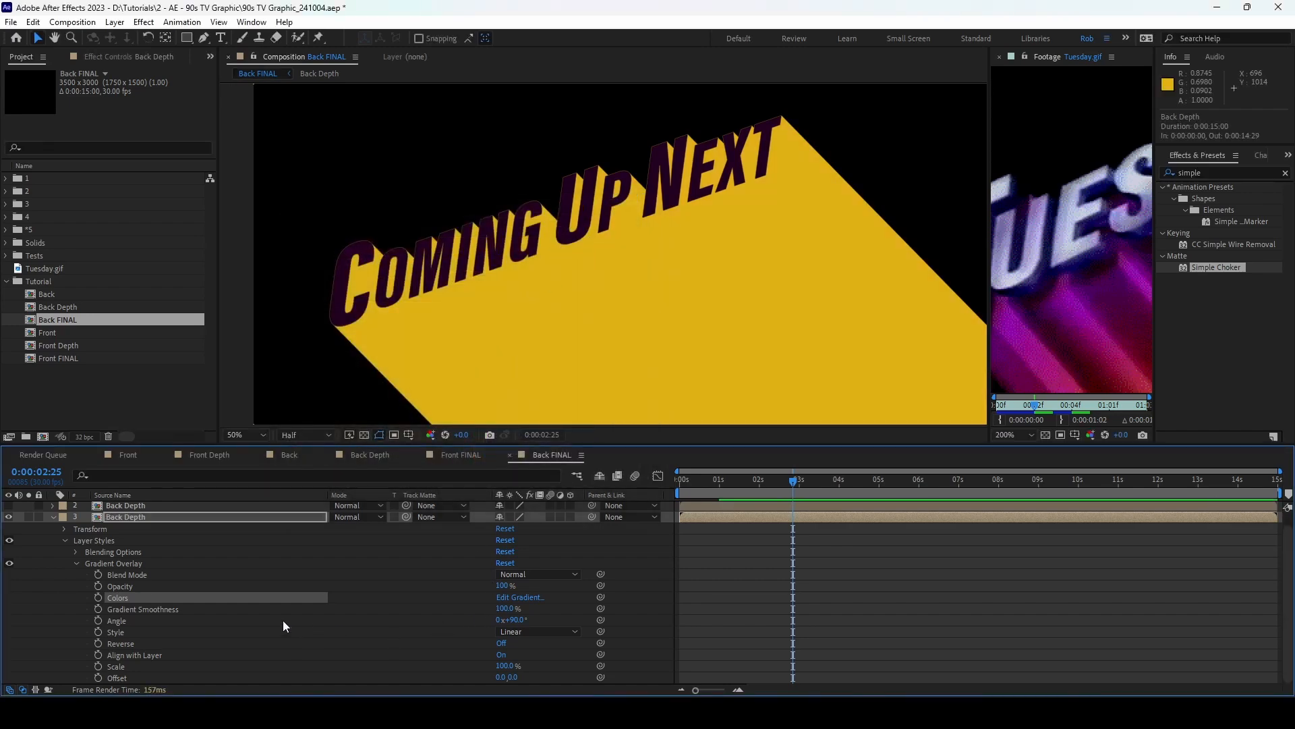
Step: Set the gradient overlay angle to 292° and collapse layer 3
{"action": "left_click", "coordinate": [518, 619]}
{"action": "type", "text": "292"}
{"action": "key", "text": "Return"}
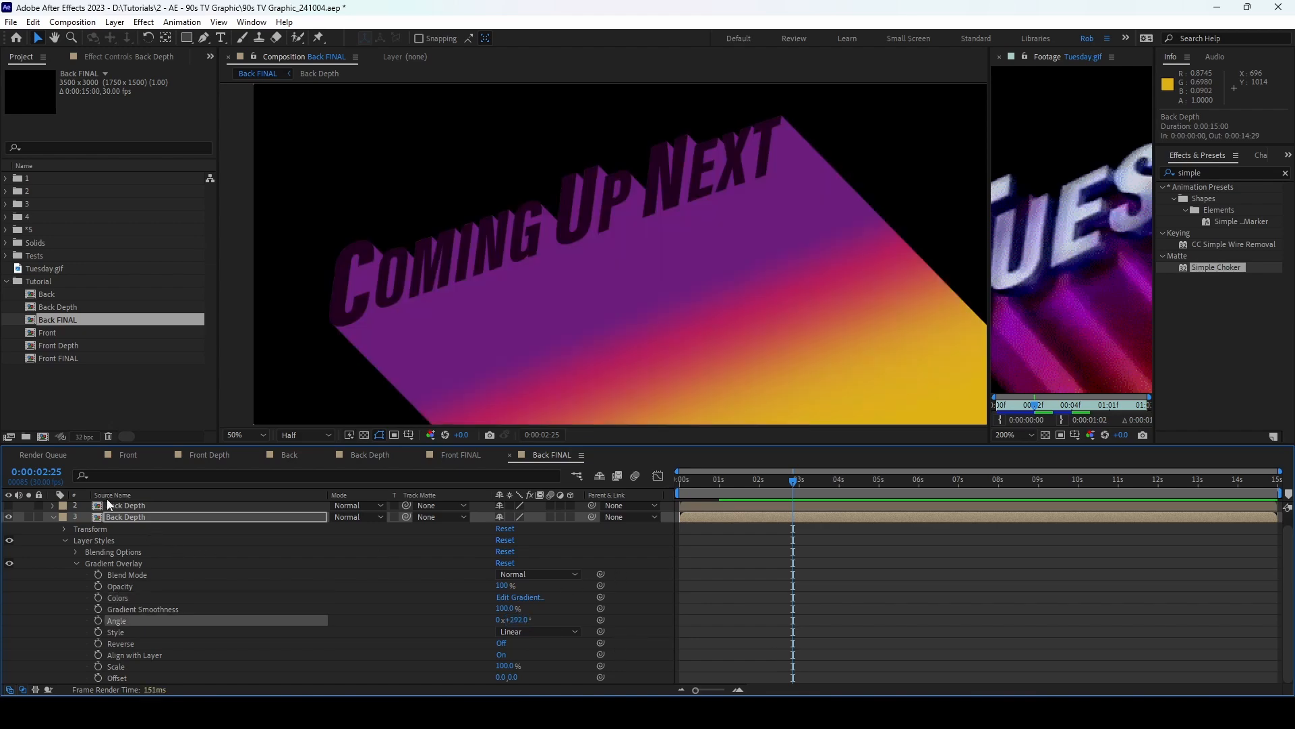
{"action": "left_click", "coordinate": [83, 518]}
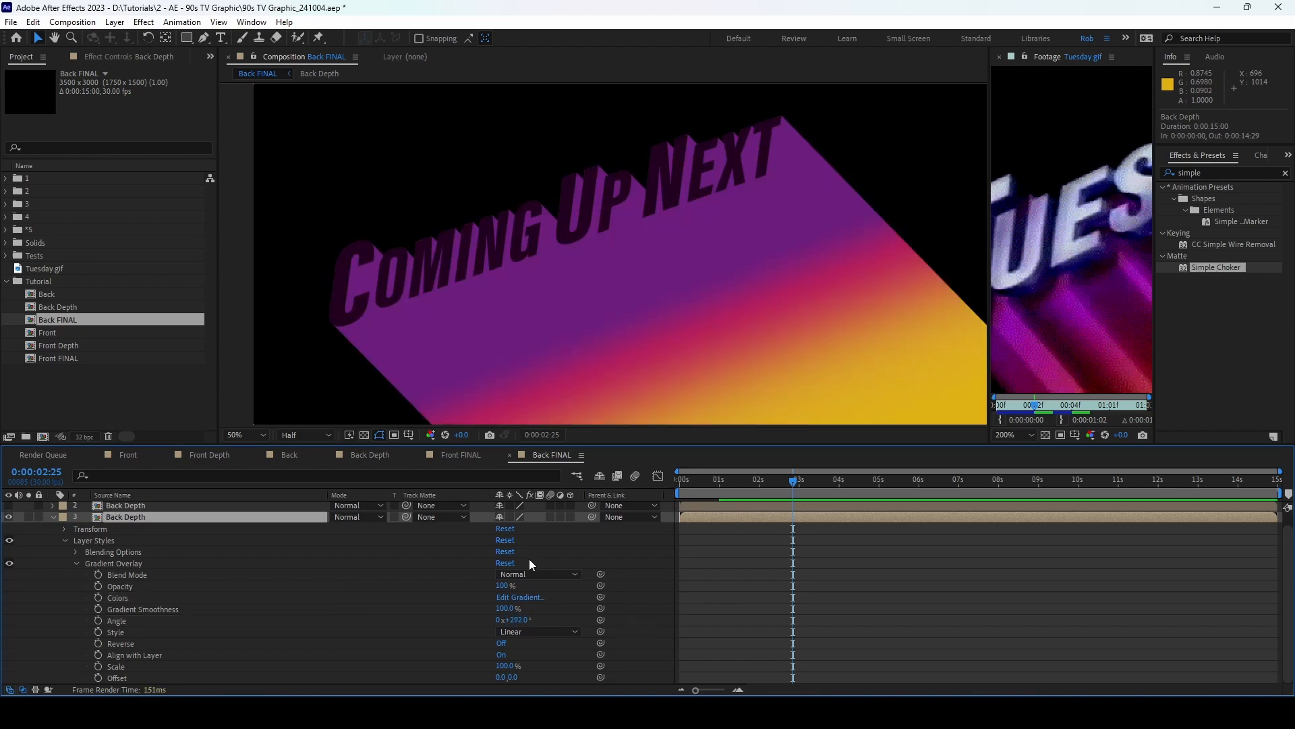
{"action": "left_click", "coordinate": [55, 515]}
Step: Make layer 2 Back Depth visible and set its blend mode to Multiply
{"action": "left_click", "coordinate": [108, 517]}
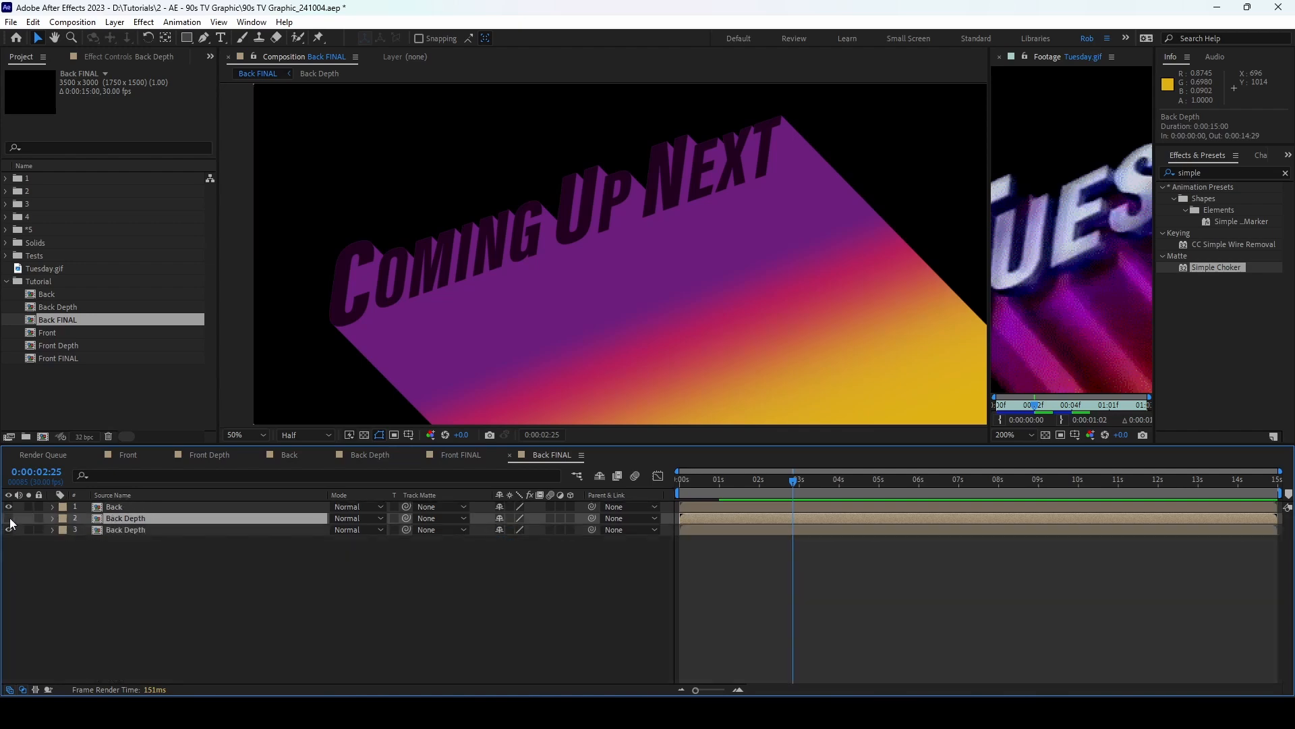
{"action": "left_click", "coordinate": [8, 518]}
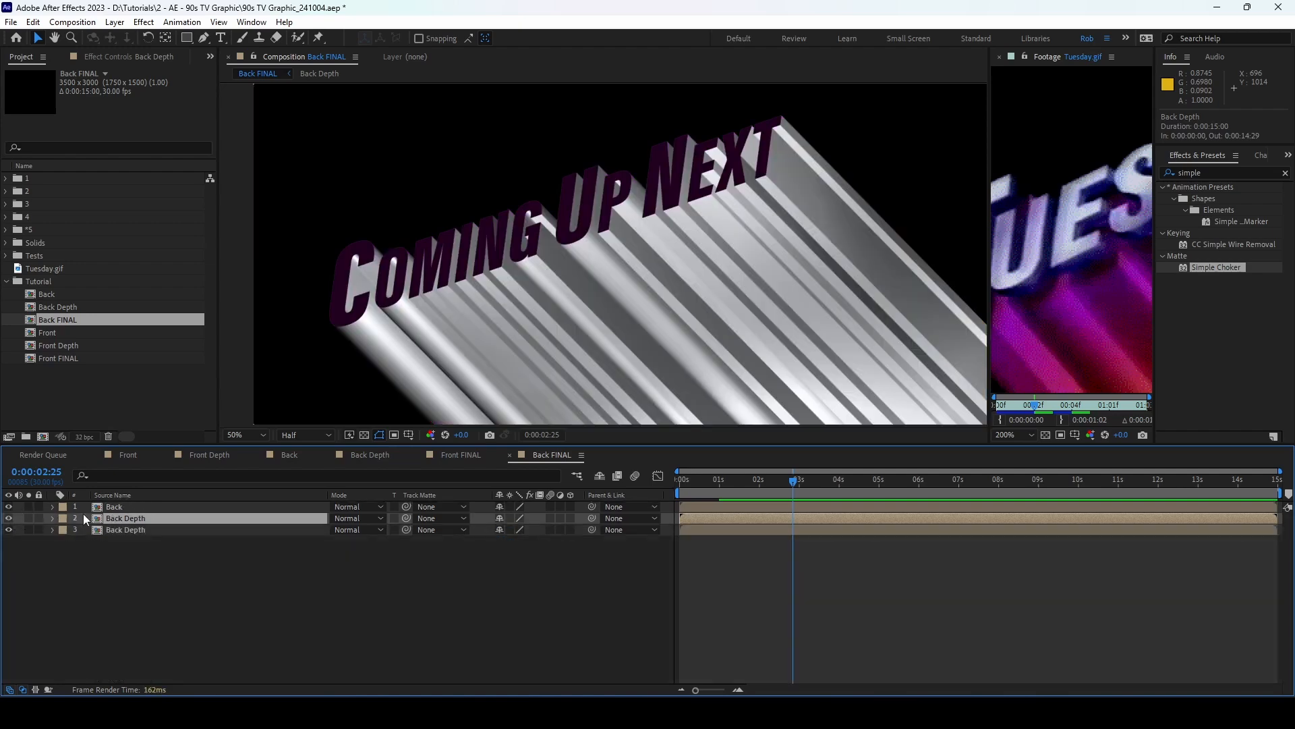
{"action": "left_click", "coordinate": [354, 518]}
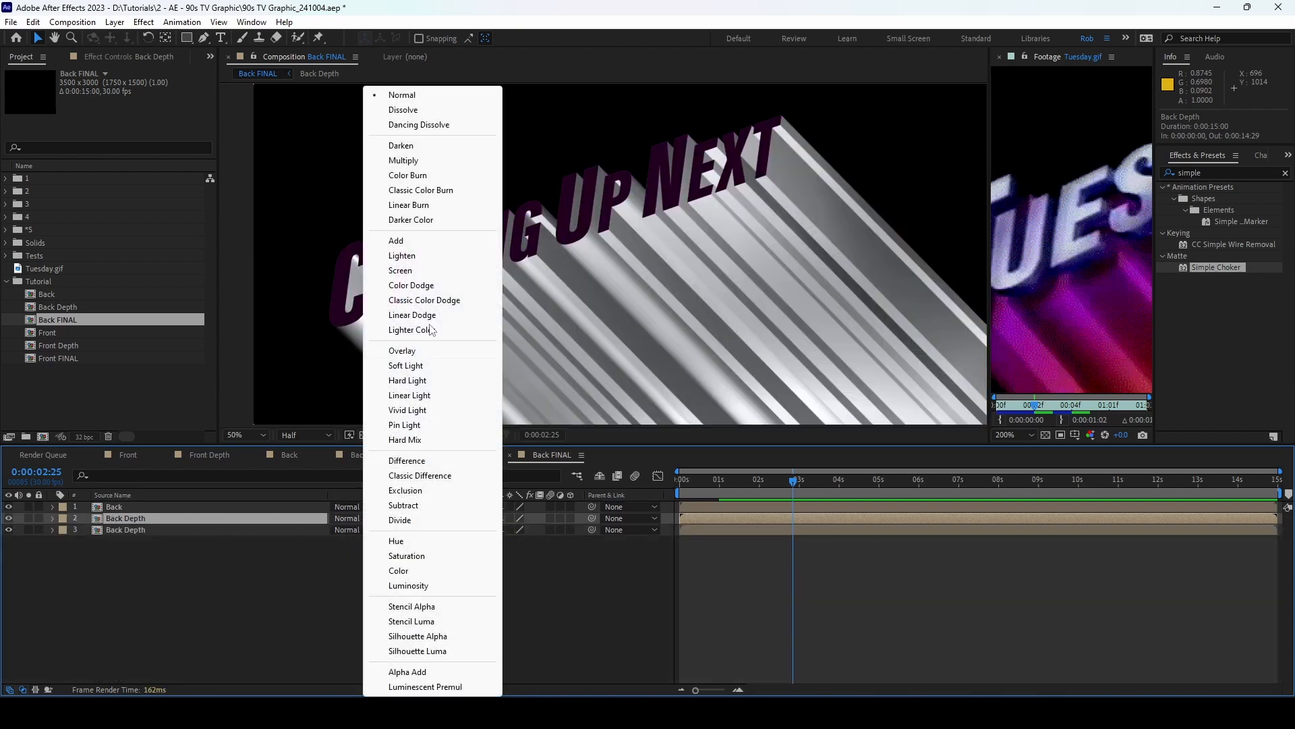
{"action": "left_click", "coordinate": [426, 159]}
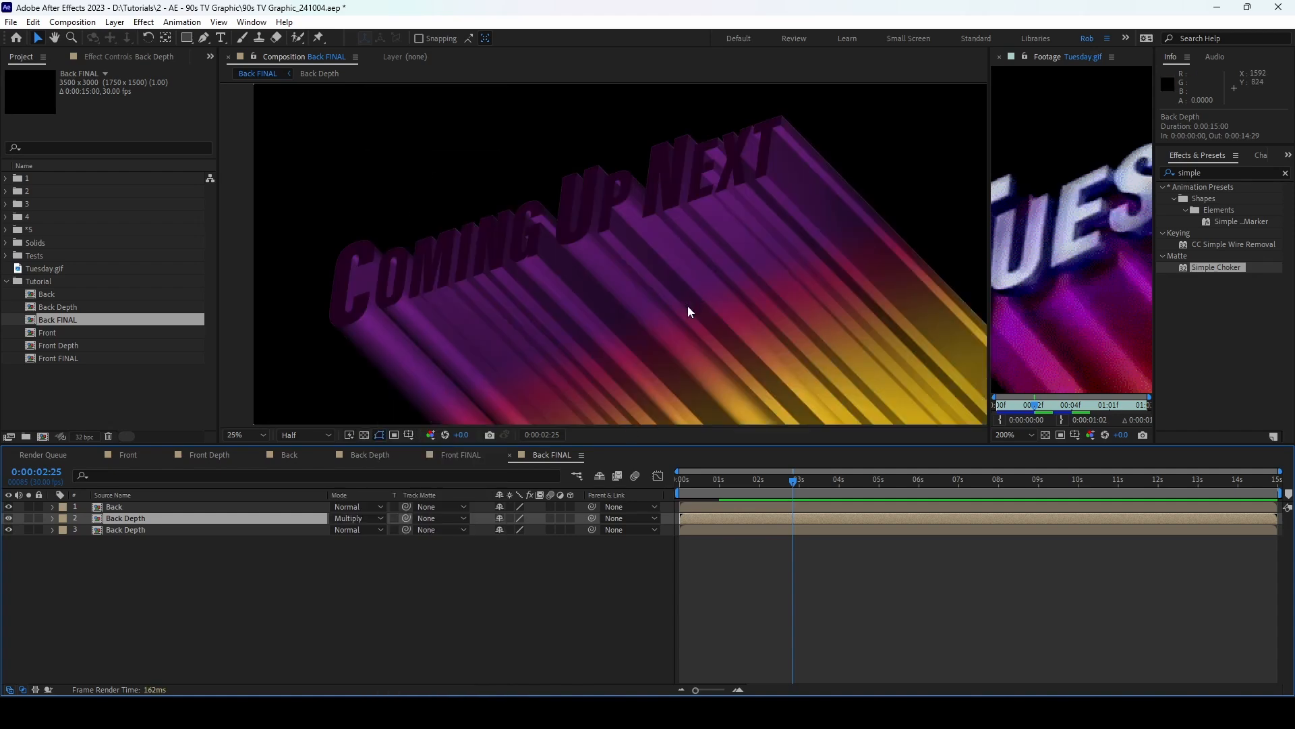
Step: Add a new adjustment layer to the composition
{"action": "scroll", "coordinate": [687, 305], "scroll_direction": "down", "scroll_amount": 2}
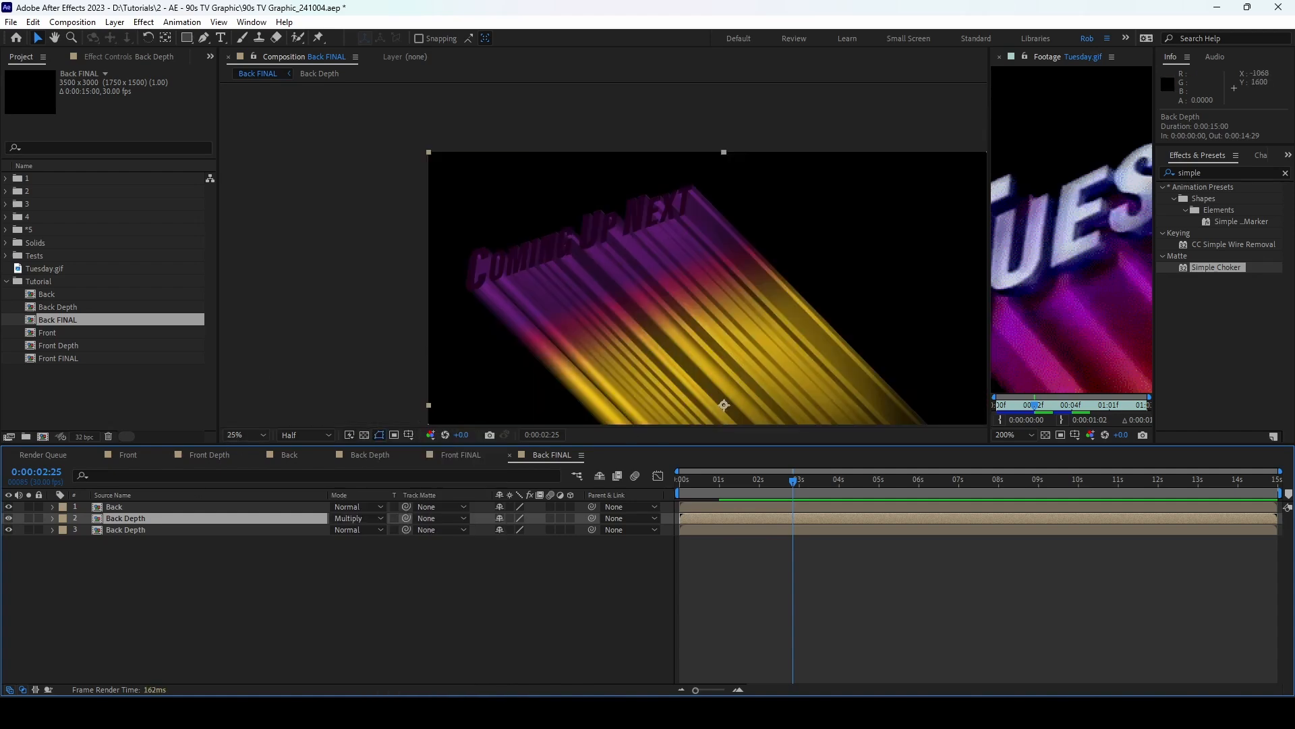
{"action": "left_click", "coordinate": [115, 22]}
{"action": "mouse_move", "coordinate": [134, 38]}
{"action": "left_click", "coordinate": [409, 129]}
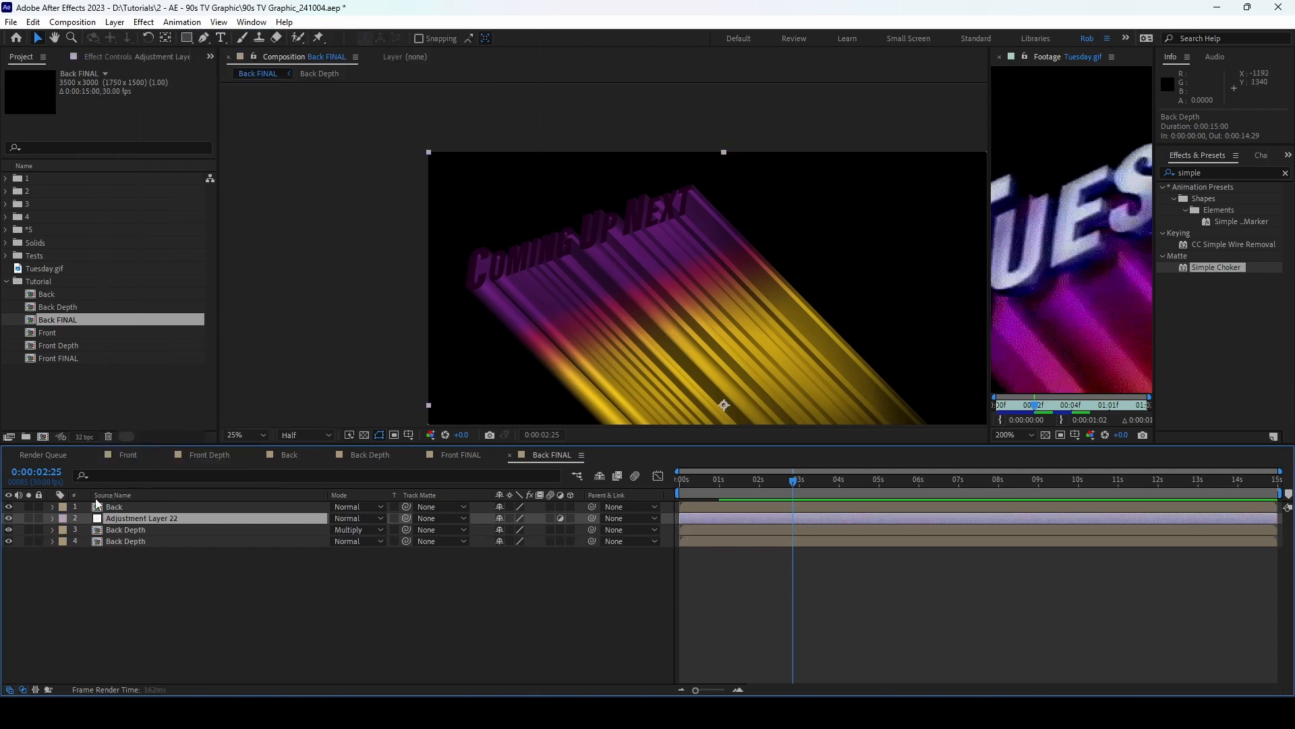
Step: Rename the adjustment layer CC and apply Curves and Hue/Saturation to it
{"action": "key", "text": "Return"}
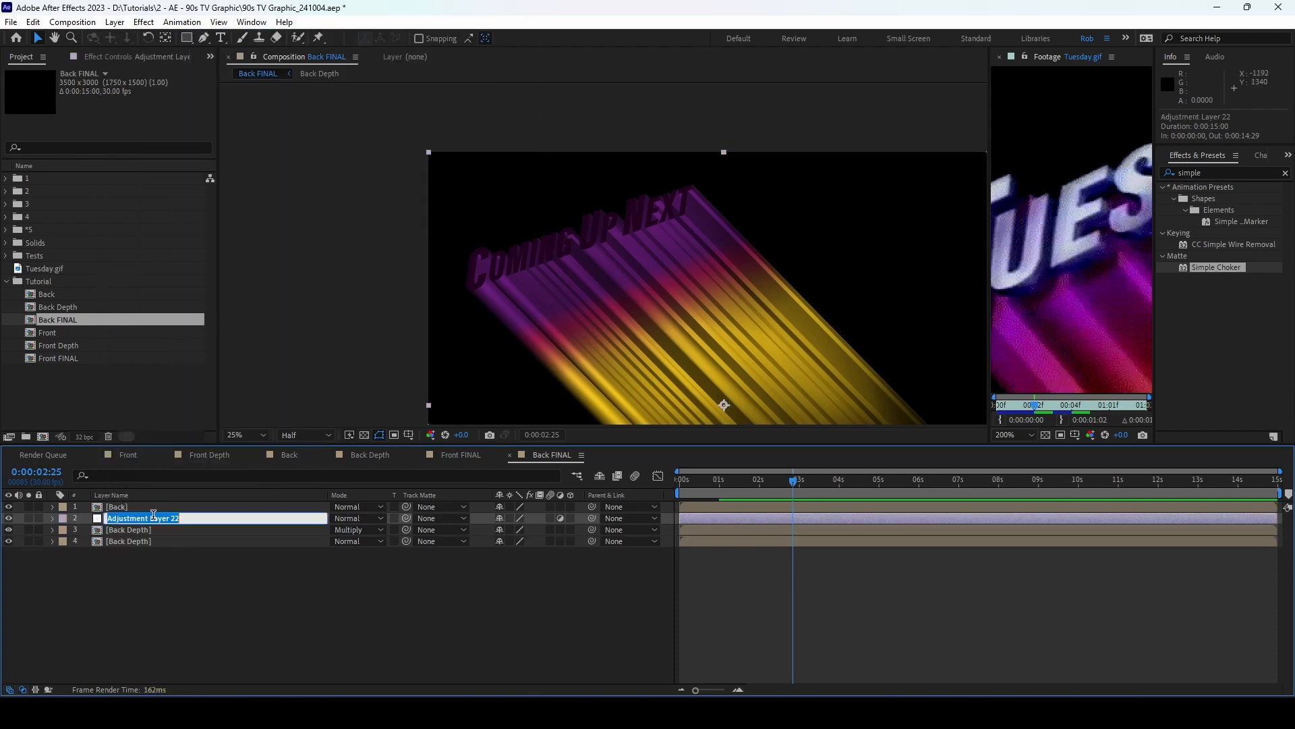
{"action": "type", "text": "CC"}
{"action": "key", "text": "Return"}
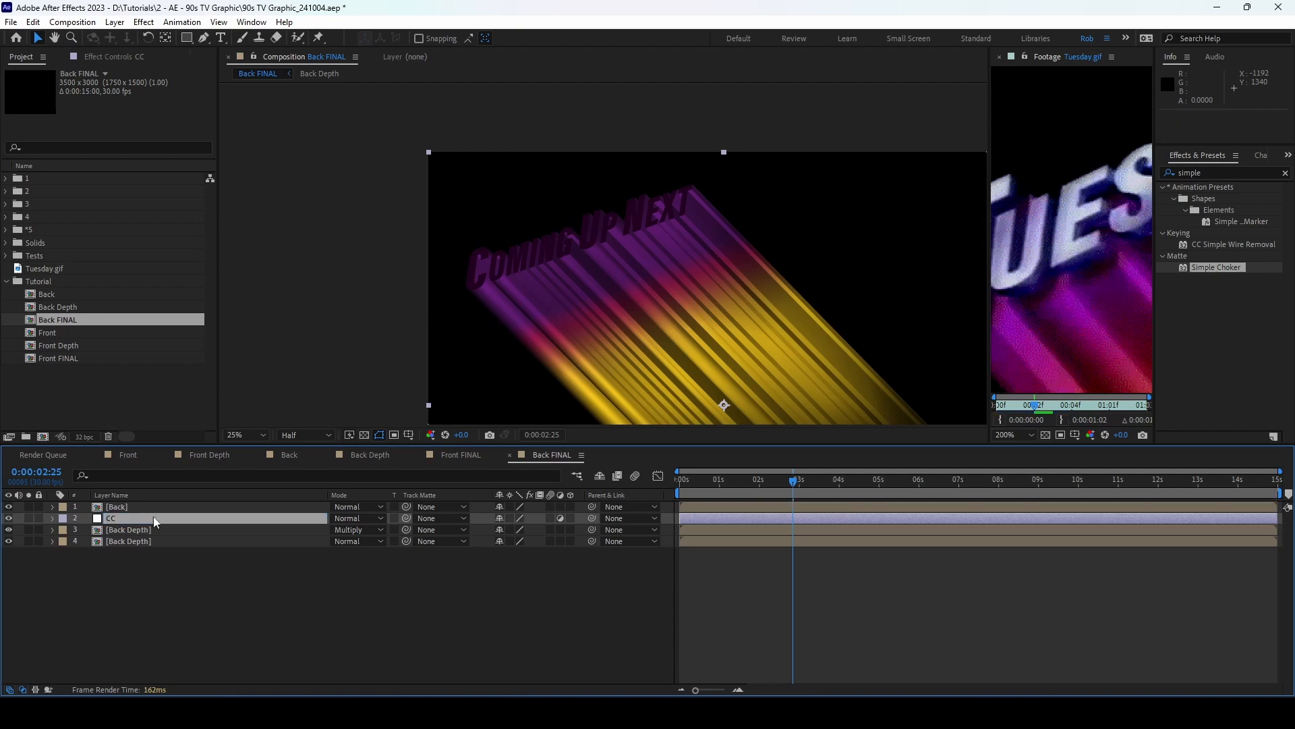
{"action": "double_click", "coordinate": [1202, 172]}
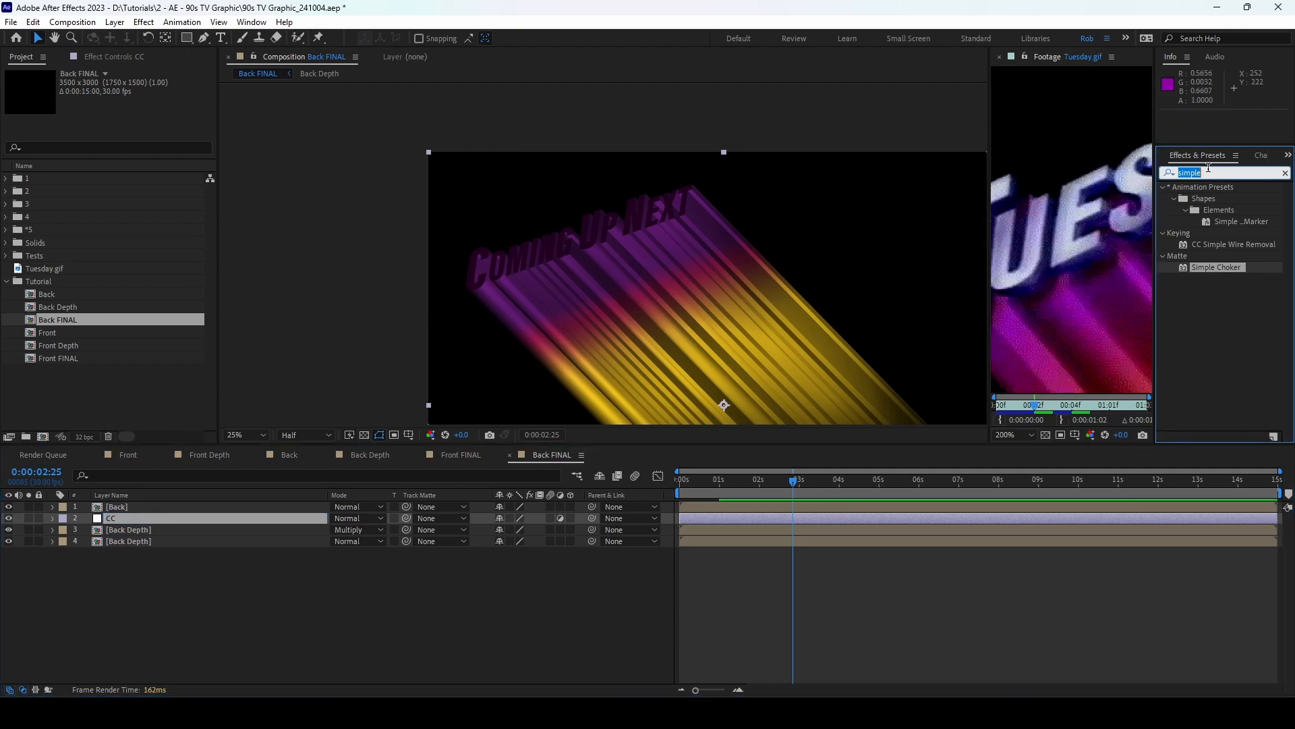
{"action": "type", "text": "curves"}
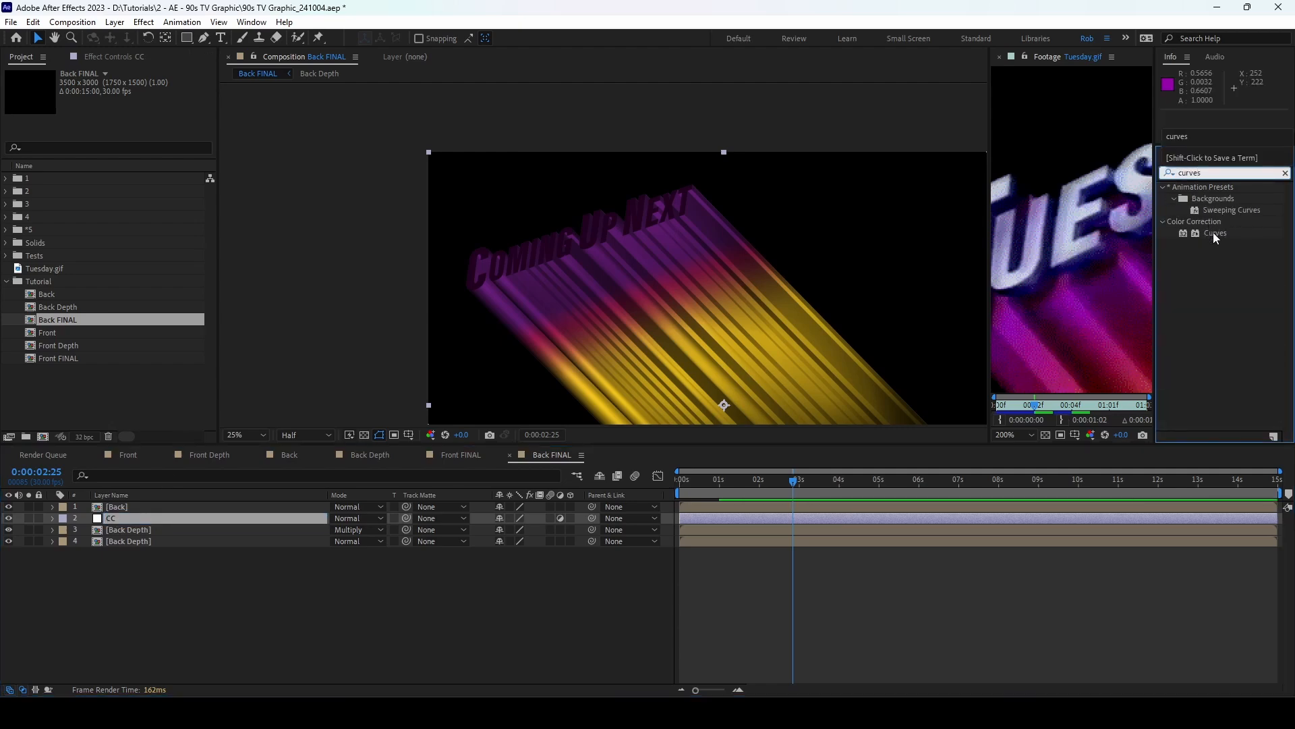
{"action": "double_click", "coordinate": [1215, 233]}
{"action": "double_click", "coordinate": [1215, 172]}
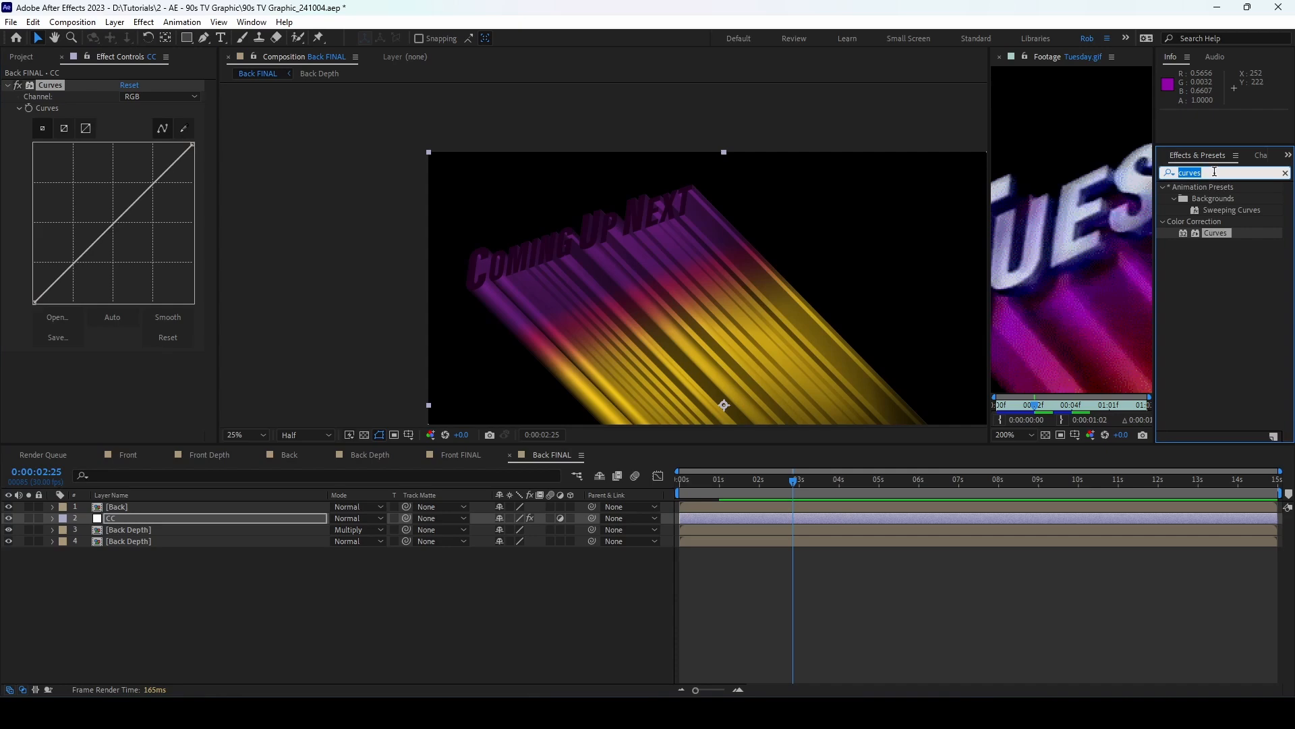
{"action": "type", "text": "hue"}
{"action": "double_click", "coordinate": [1230, 245]}
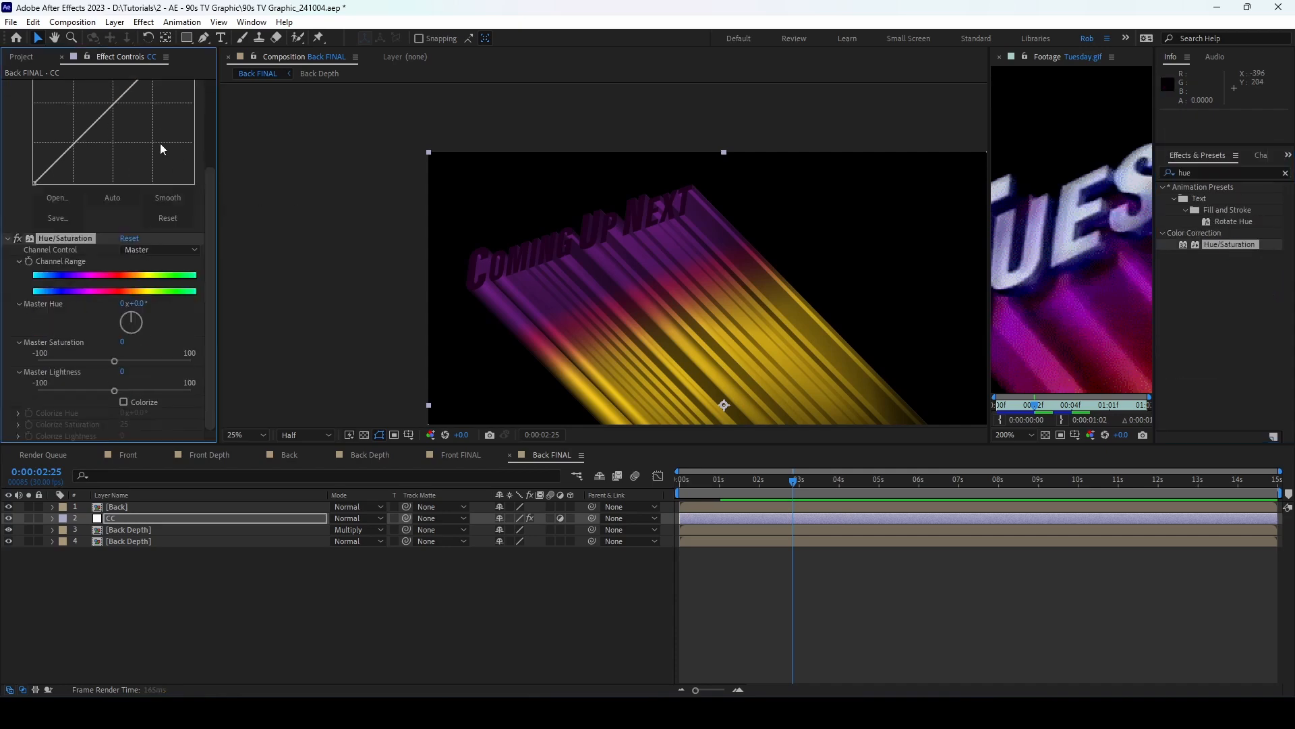
Step: Set preview resolution to Quarter and shape the Curves into a contrast S-curve
{"action": "scroll", "coordinate": [208, 185], "scroll_direction": "up", "scroll_amount": 3}
{"action": "left_click_drag", "start_coordinate": [81, 255], "coordinate": [142, 199]}
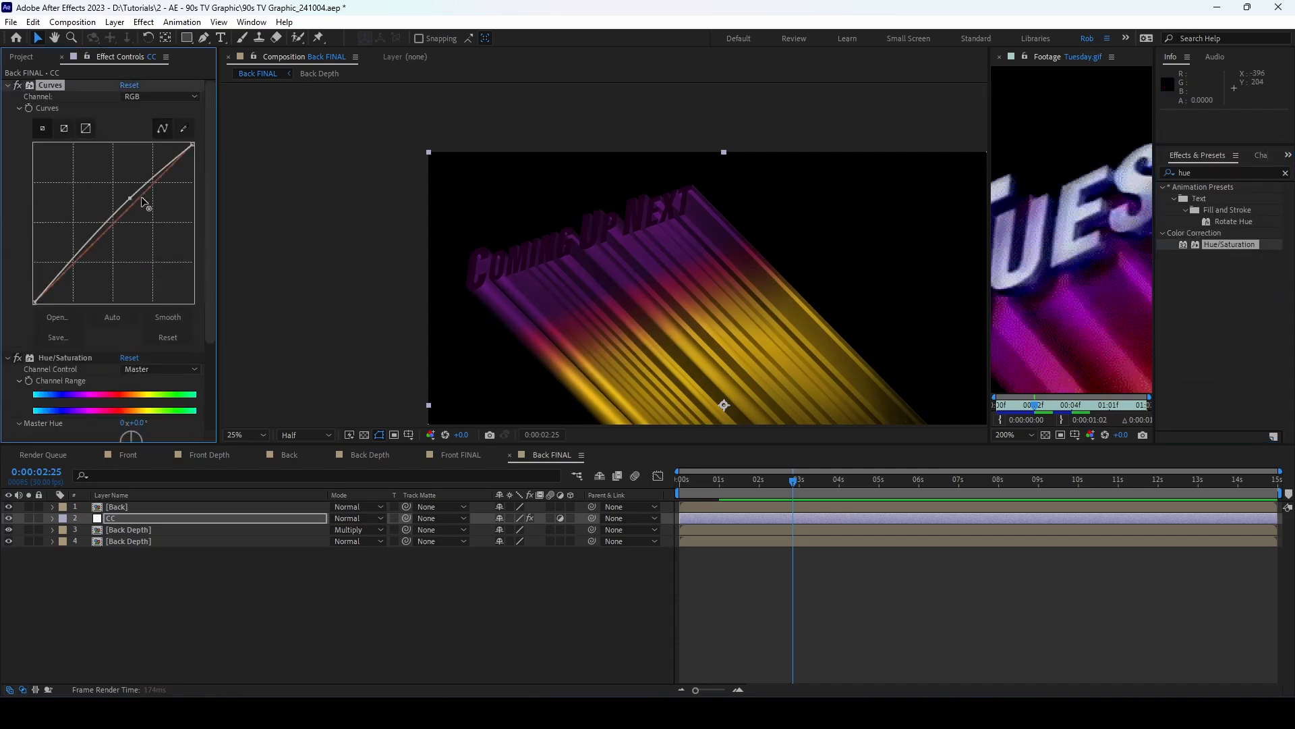
{"action": "left_click", "coordinate": [317, 434]}
{"action": "left_click", "coordinate": [312, 510]}
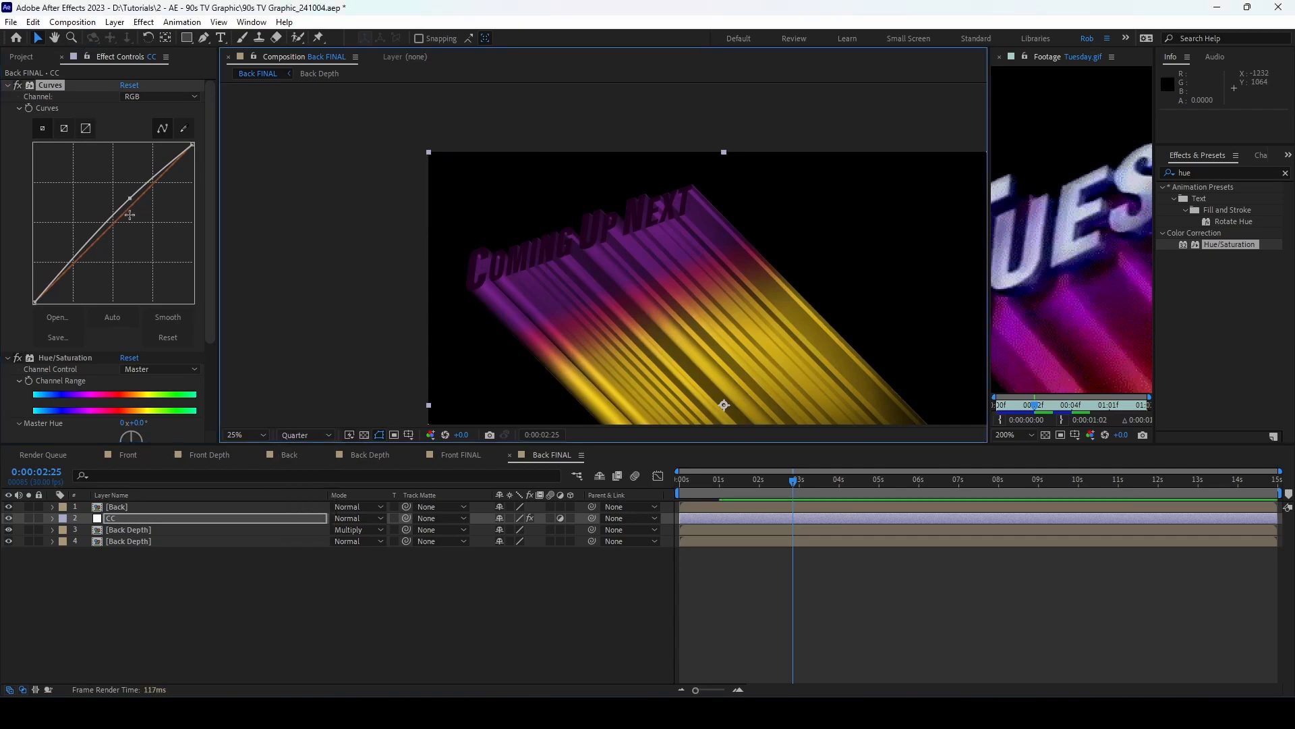
{"action": "left_click_drag", "start_coordinate": [93, 239], "coordinate": [89, 252]}
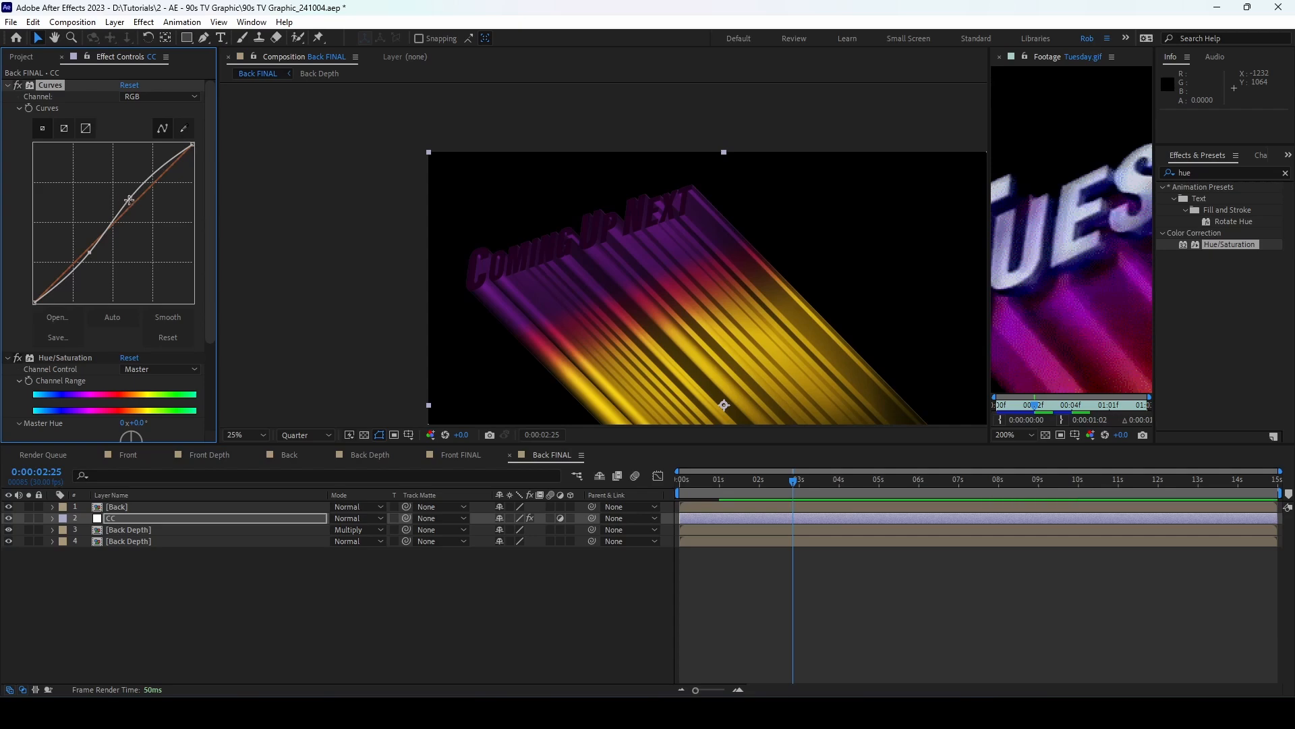
{"action": "left_click_drag", "start_coordinate": [129, 199], "coordinate": [133, 194]}
Step: Set Master Saturation to 25, deselect CC and save the project
{"action": "scroll", "coordinate": [210, 354], "scroll_direction": "down", "scroll_amount": 3}
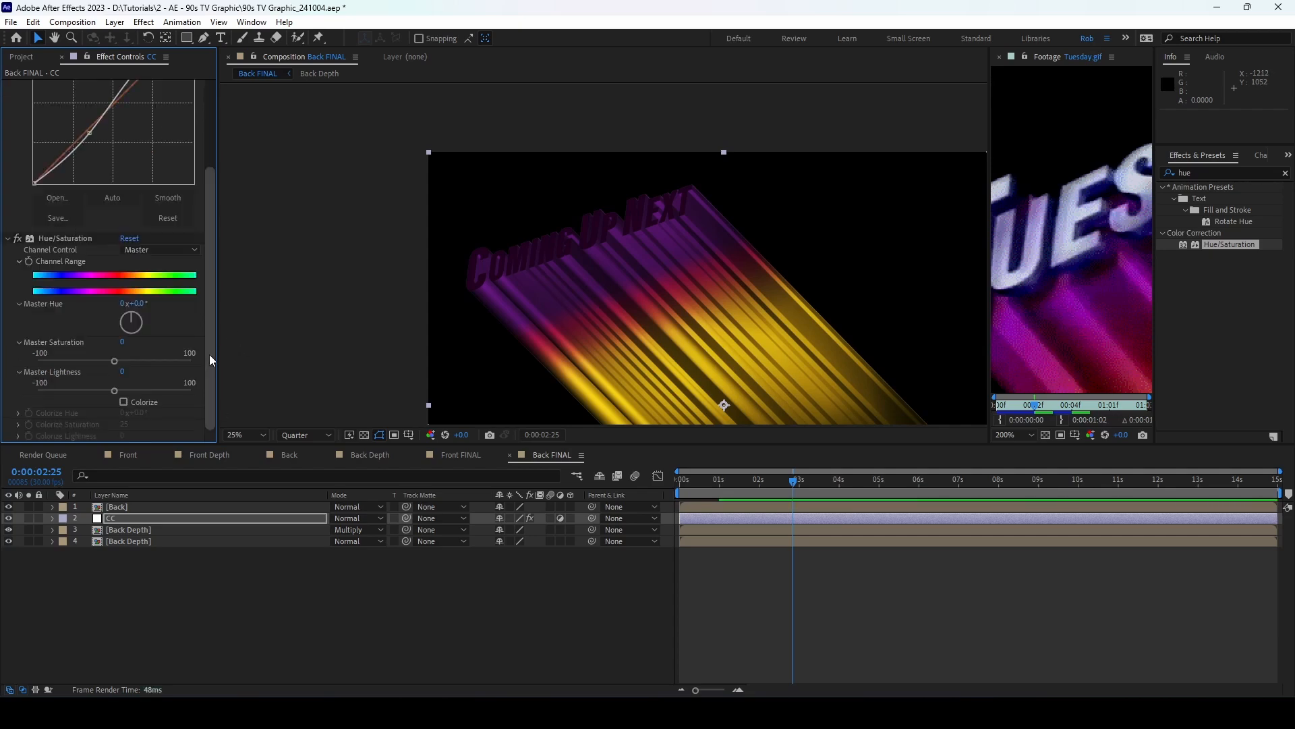
{"action": "left_click", "coordinate": [122, 342]}
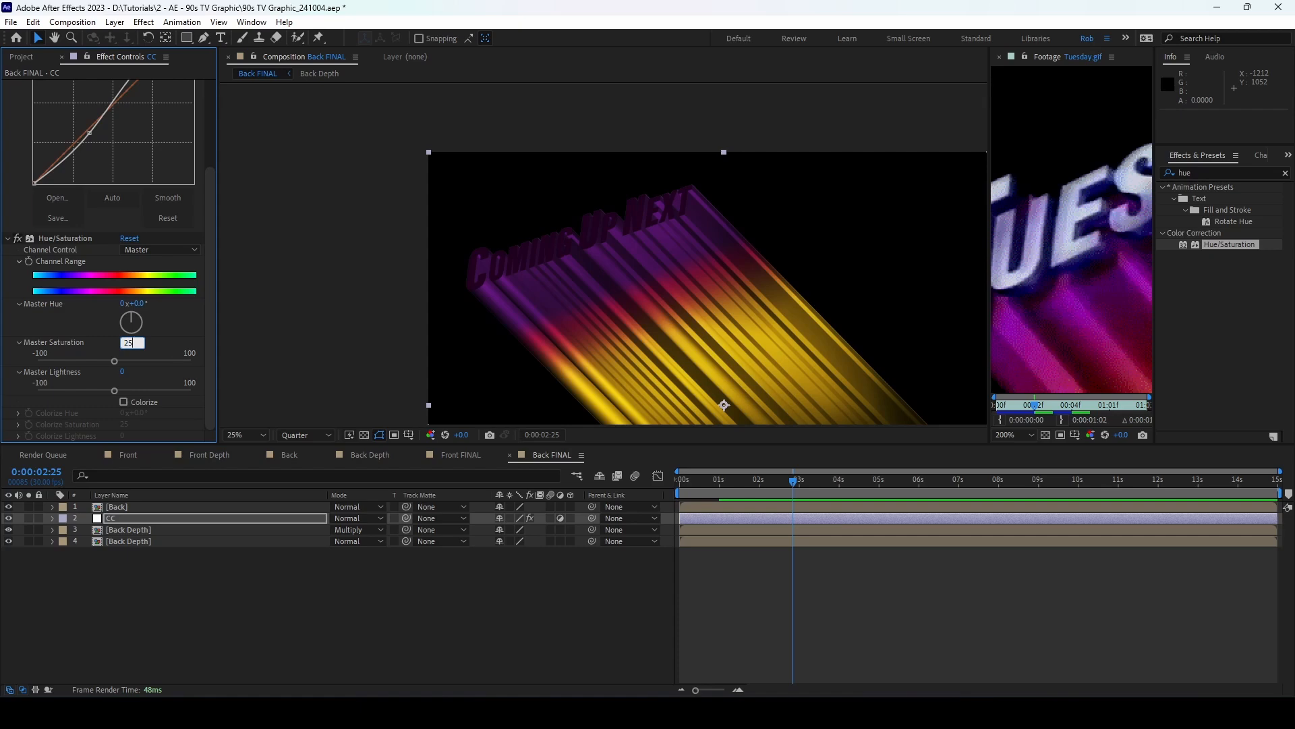
{"action": "key", "text": "Return"}
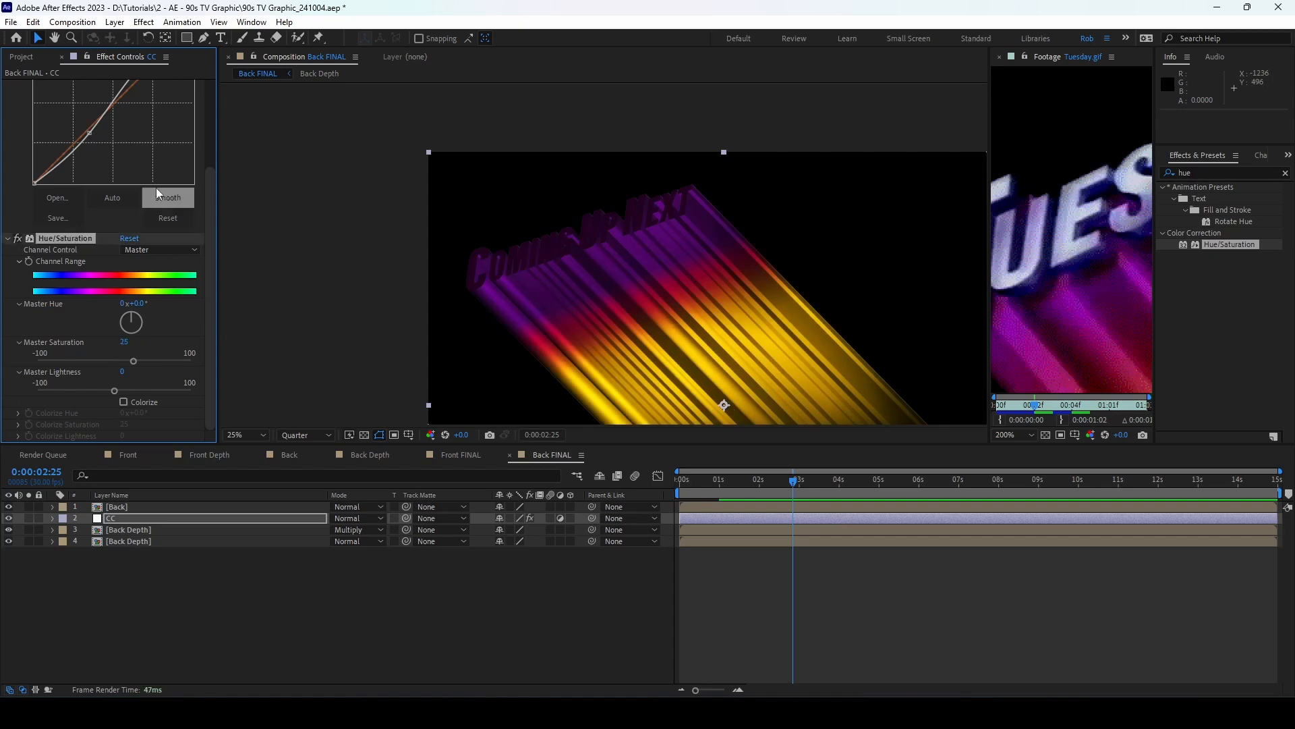
{"action": "left_click_drag", "start_coordinate": [209, 166], "coordinate": [215, 76]}
{"action": "left_click", "coordinate": [392, 564]}
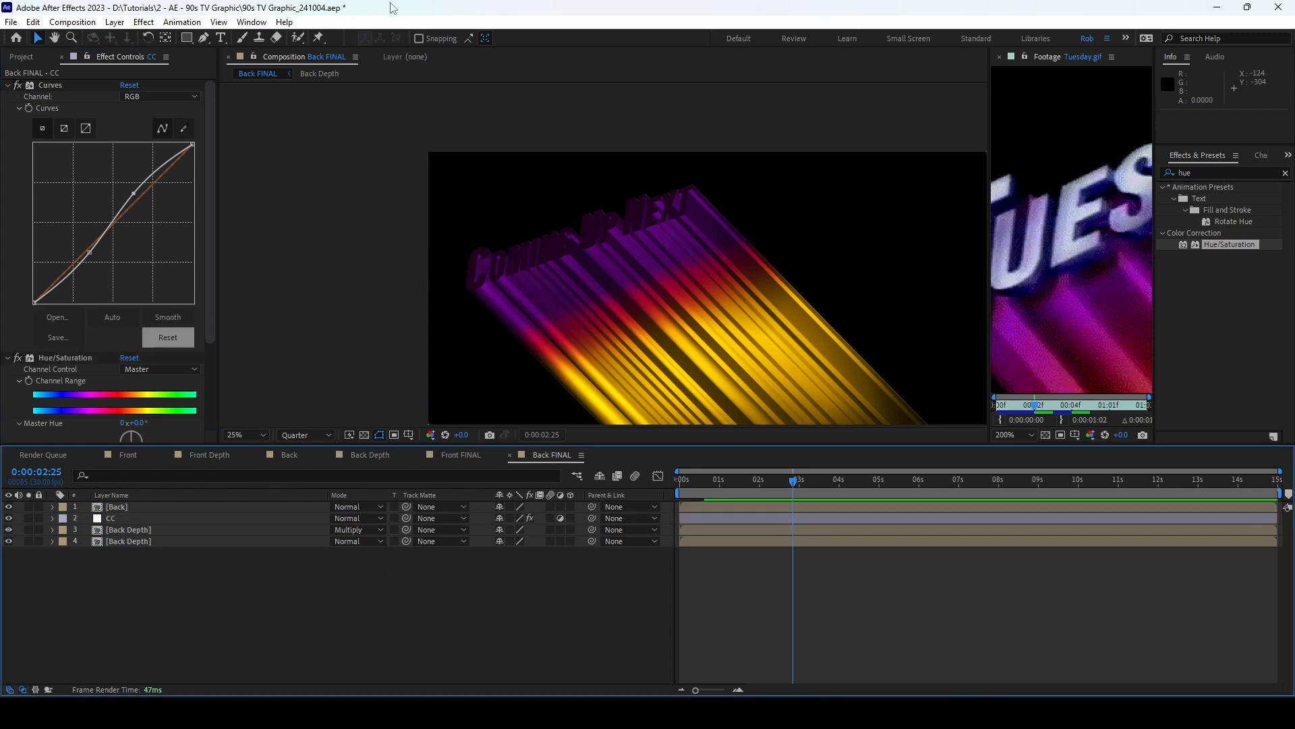
{"action": "key", "text": "ctrl+s"}
Step: Create a new composition named Highlight
{"action": "left_click", "coordinate": [75, 22]}
{"action": "left_click", "coordinate": [101, 35]}
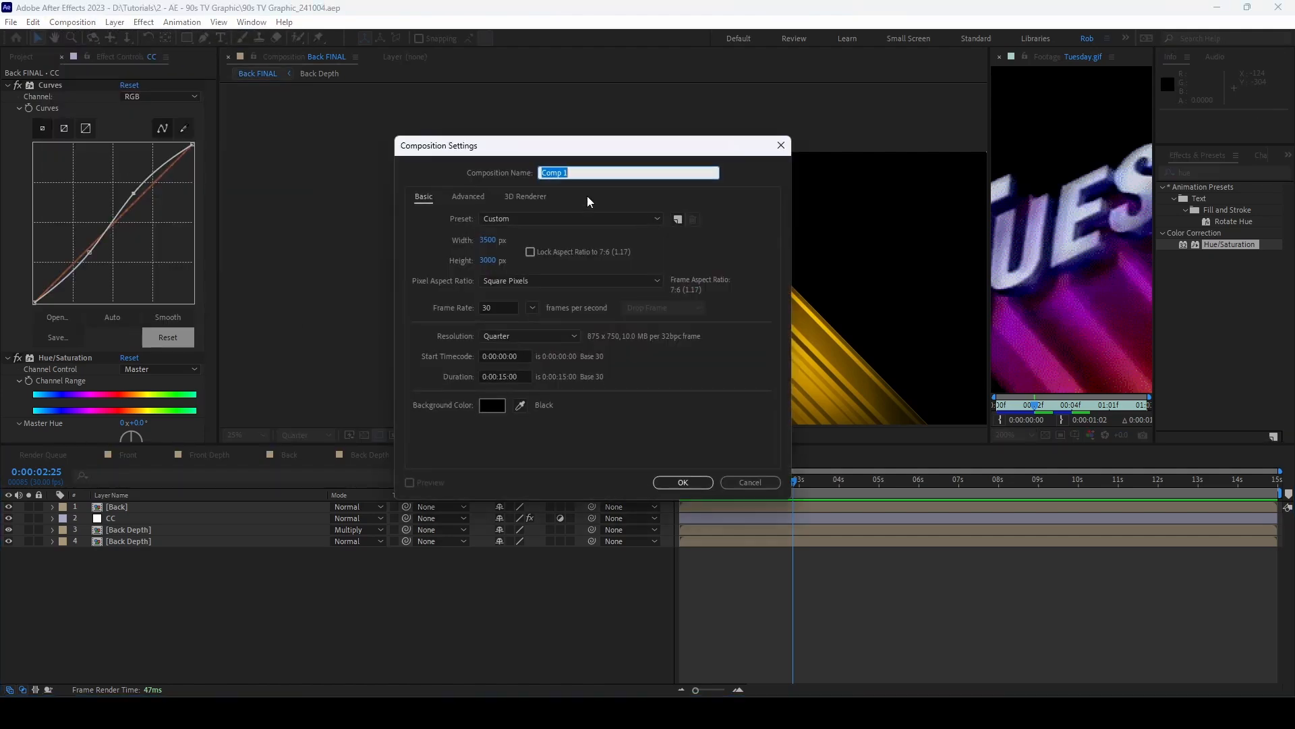
{"action": "type", "text": "Highlight"}
{"action": "left_click", "coordinate": [682, 482]}
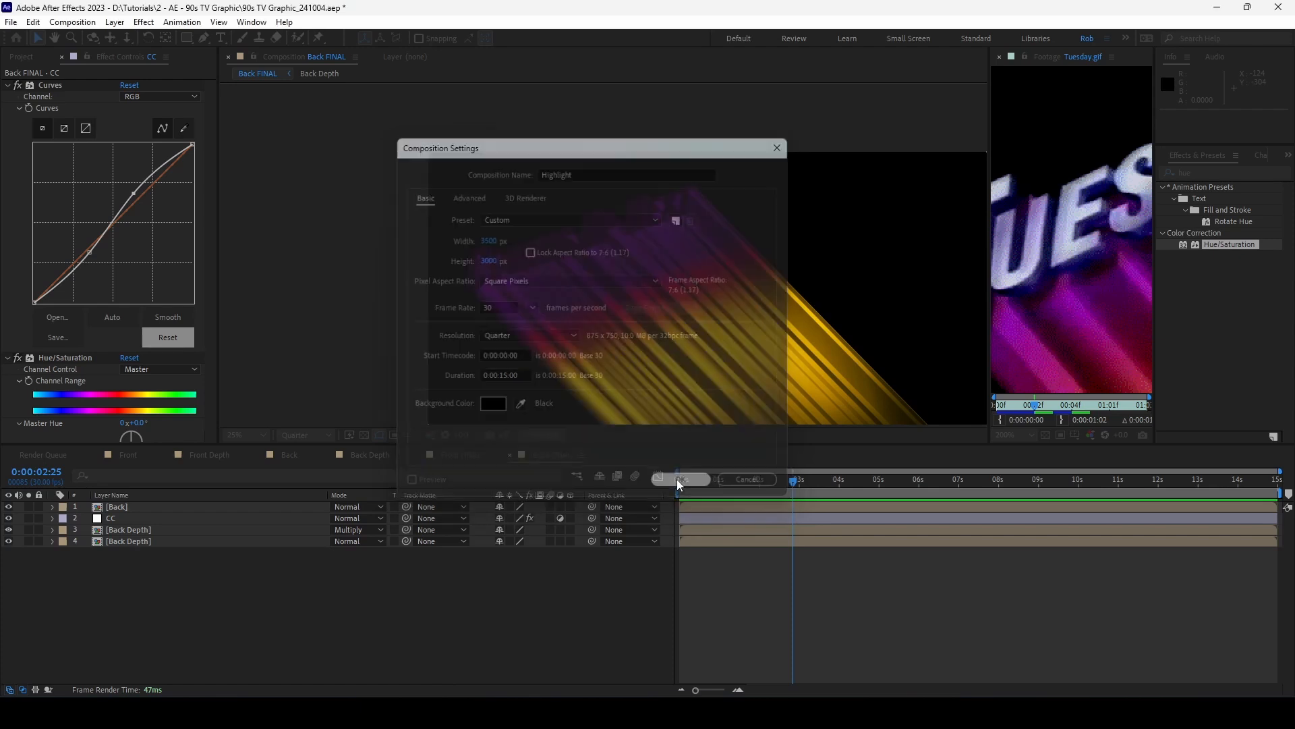
Step: Resize the Highlight composition to 3535 × 1080 px
{"action": "left_click", "coordinate": [72, 21]}
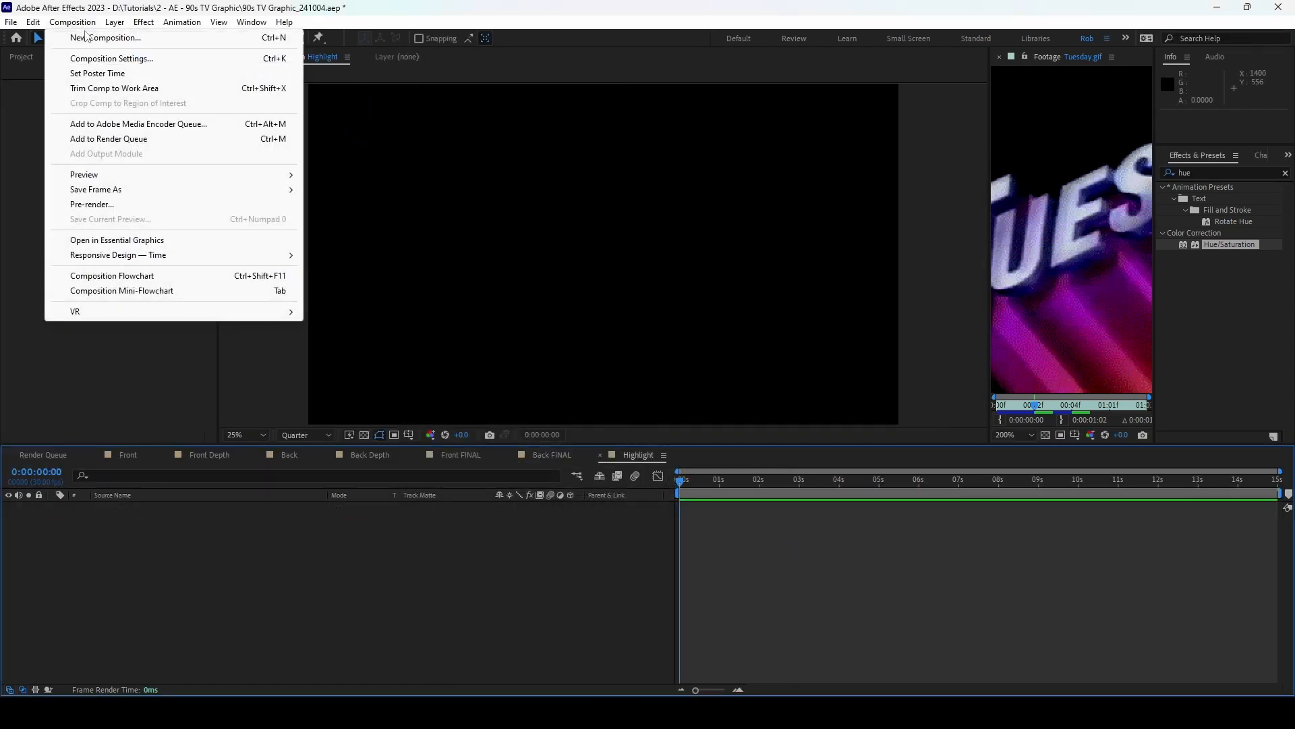
{"action": "left_click", "coordinate": [101, 55]}
{"action": "left_click", "coordinate": [491, 240]}
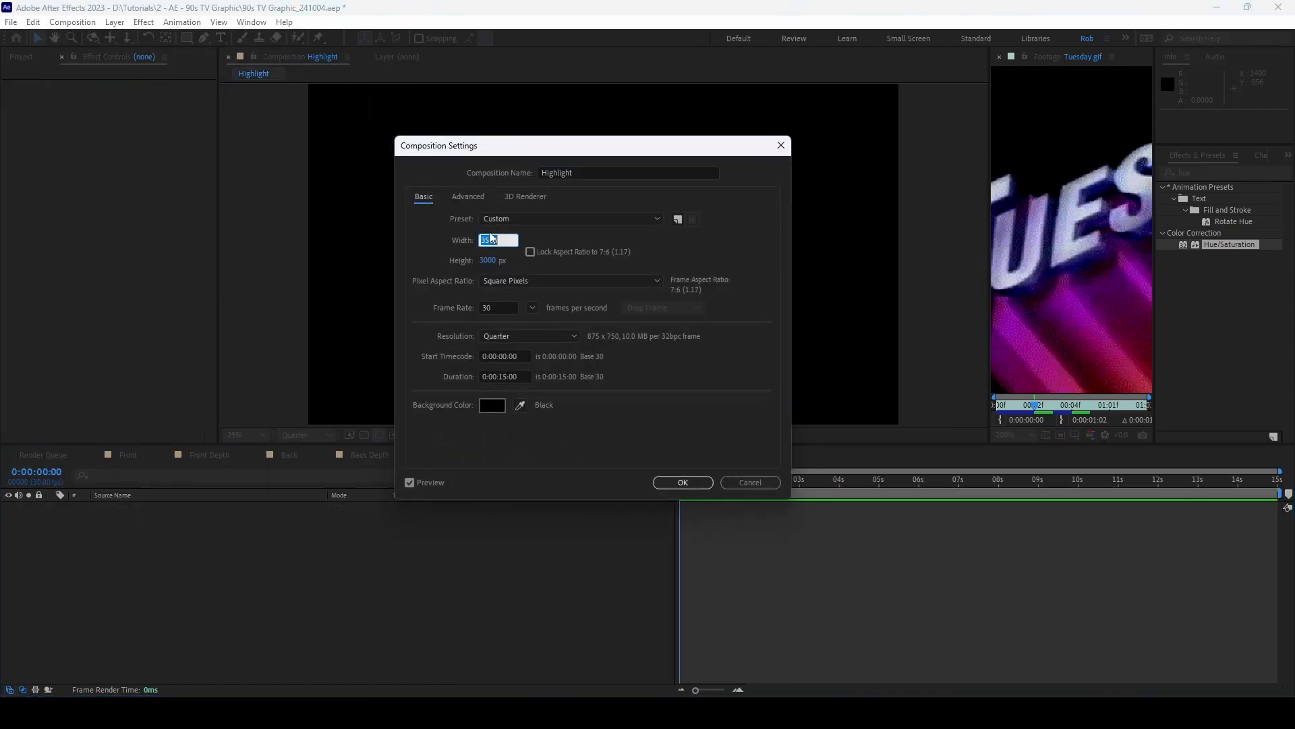
{"action": "type", "text": "3535"}
{"action": "left_click", "coordinate": [492, 260]}
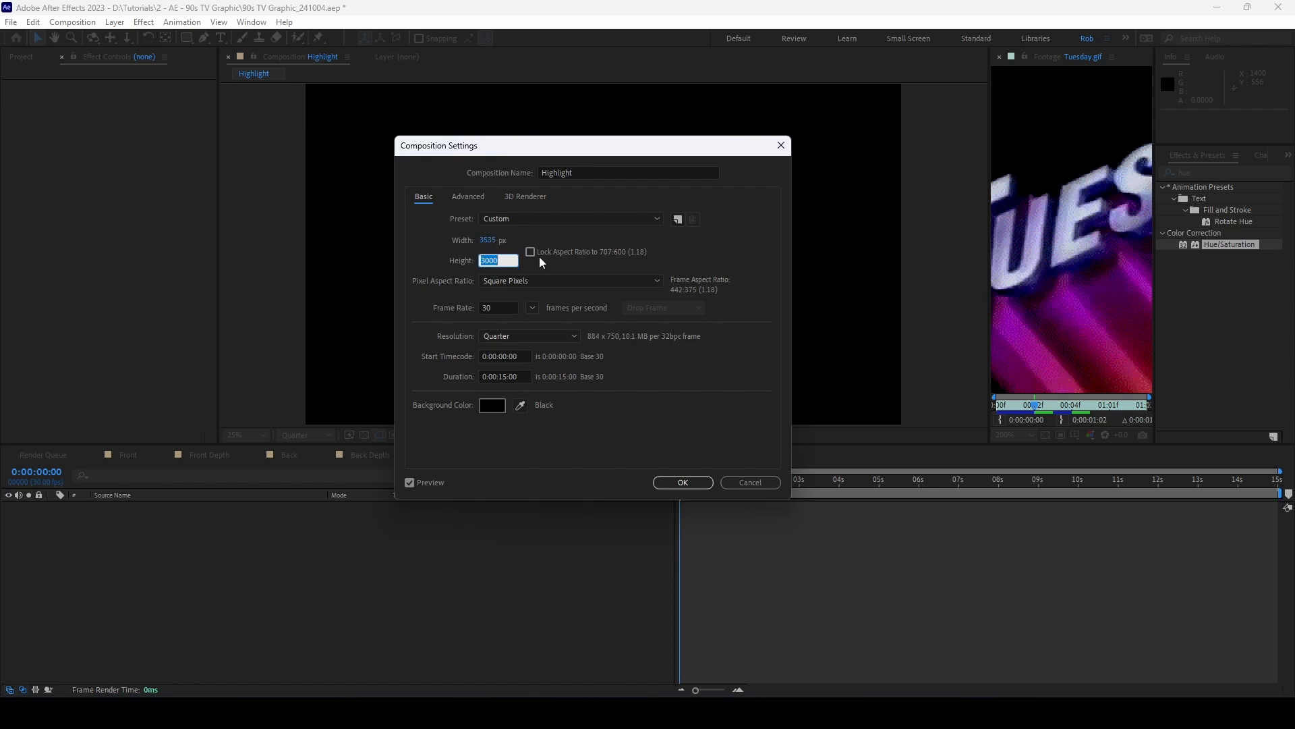
{"action": "type", "text": "1080"}
{"action": "left_click", "coordinate": [681, 482]}
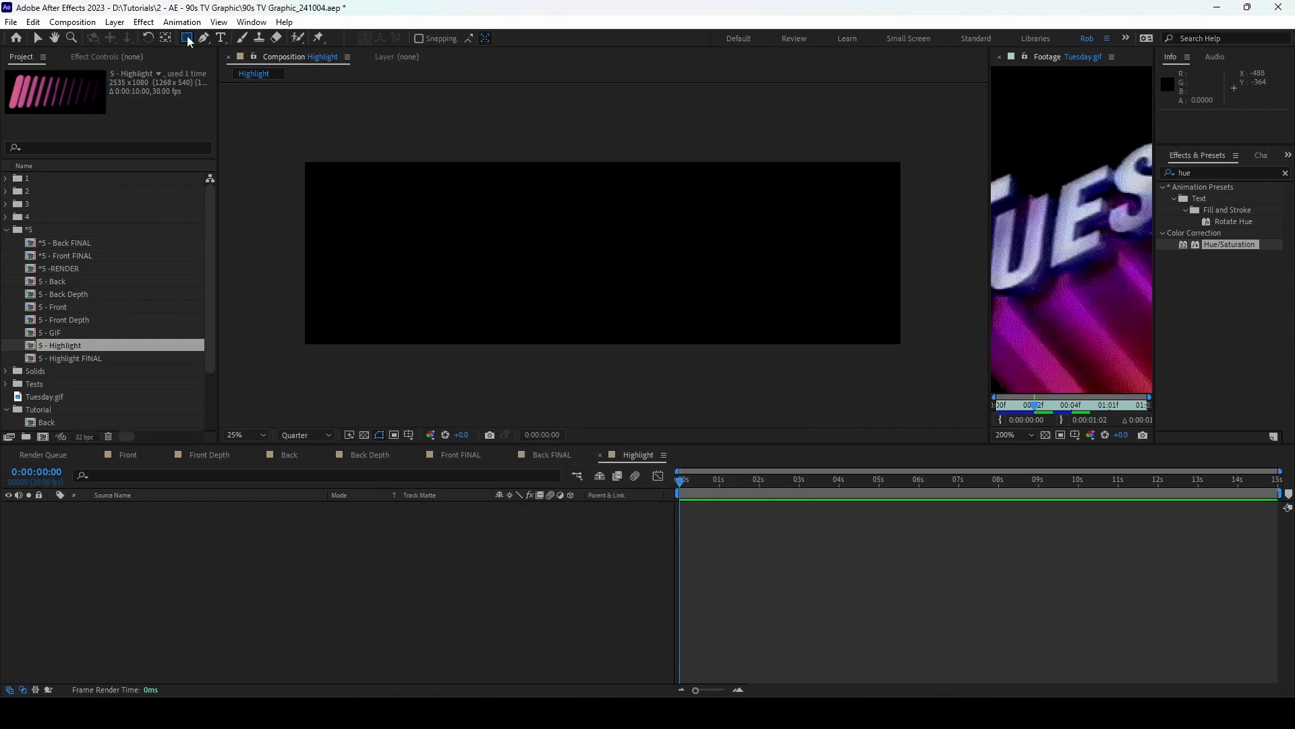
Step: Create a rounded rectangle shape layer and reveal its rectangle path properties
{"action": "left_click", "coordinate": [189, 37]}
{"action": "left_click", "coordinate": [221, 54]}
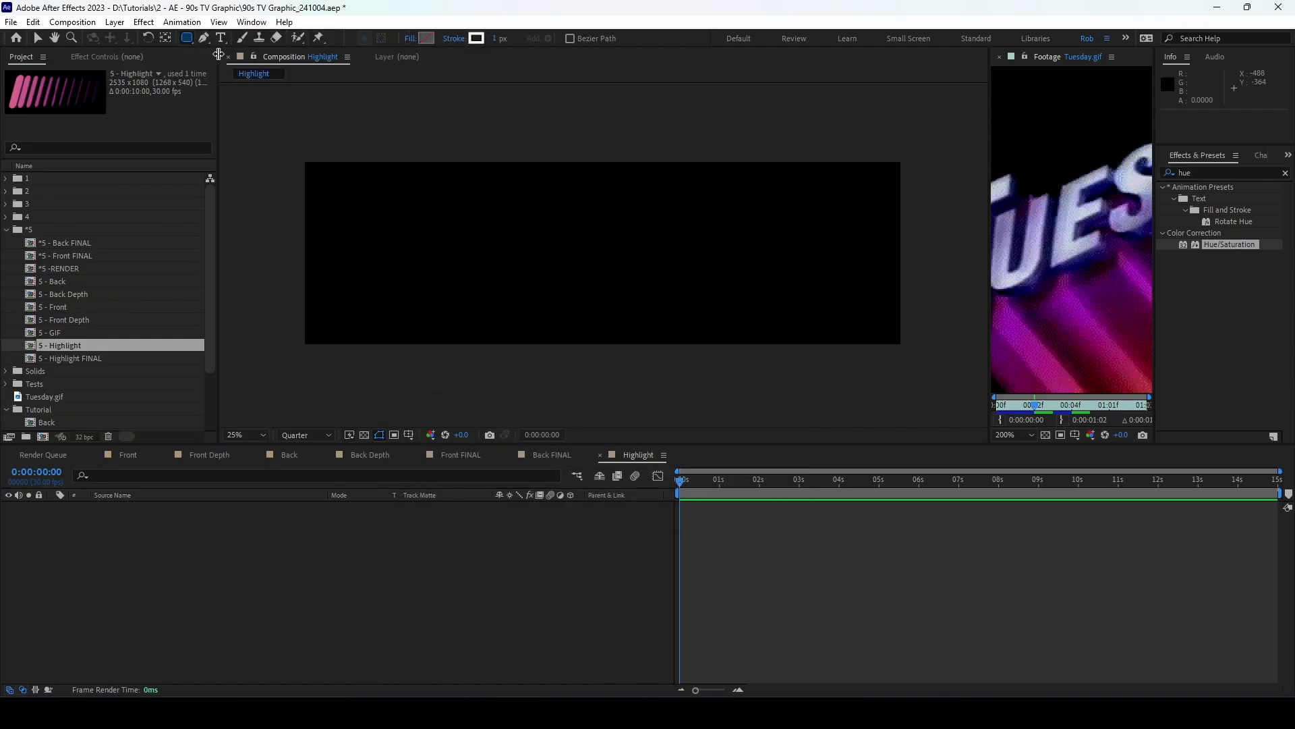
{"action": "double_click", "coordinate": [189, 39]}
{"action": "key", "text": "v"}
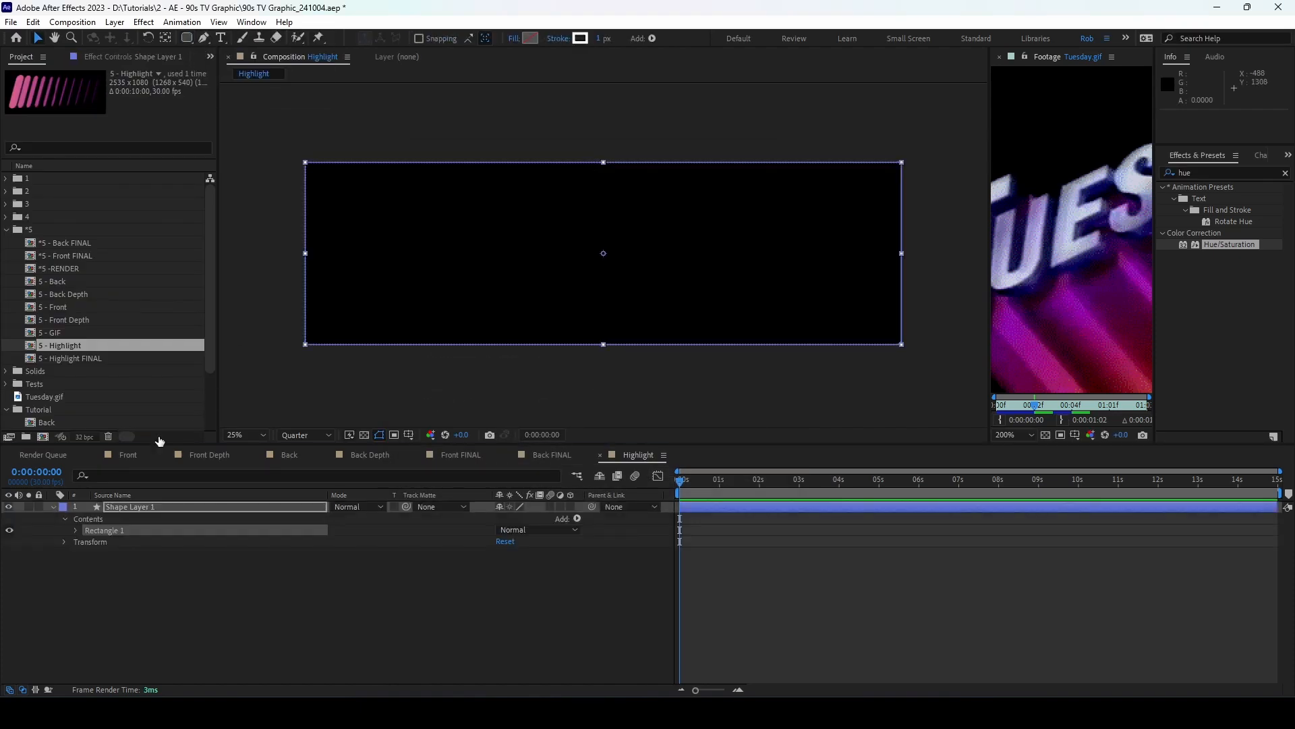
{"action": "left_click", "coordinate": [76, 530]}
{"action": "left_click", "coordinate": [87, 542]}
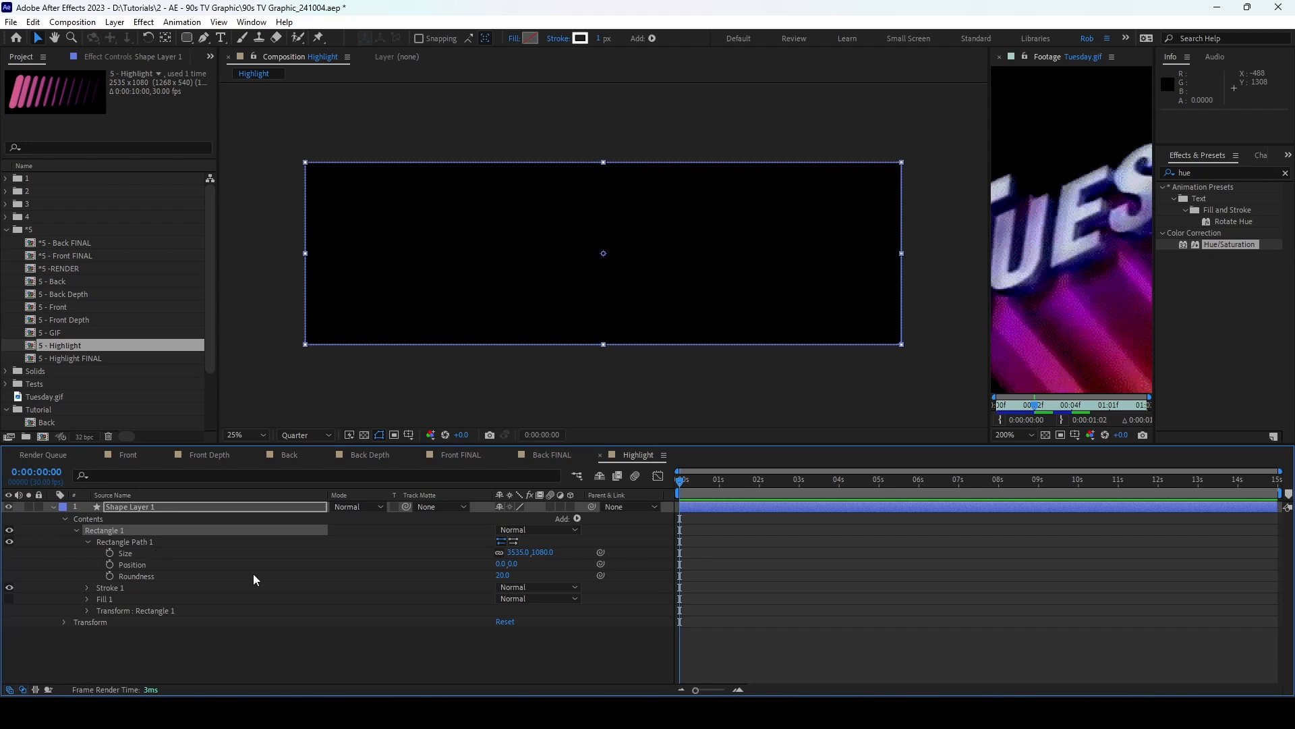
Step: Set the rectangle path size to 228 × 996 with roundness 180
{"action": "left_click", "coordinate": [518, 552]}
{"action": "double_click", "coordinate": [518, 554]}
{"action": "type", "text": "228"}
{"action": "key", "text": "Return"}
{"action": "left_click", "coordinate": [540, 552]}
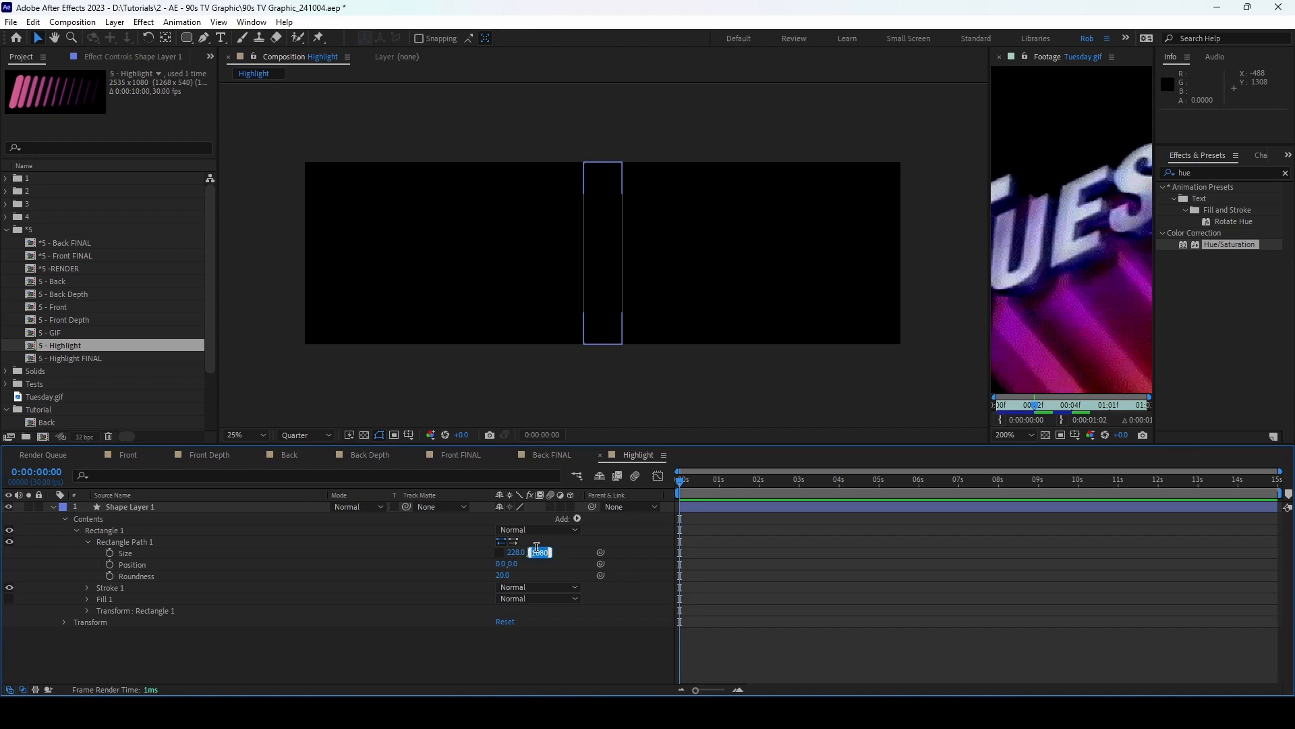
{"action": "type", "text": "996"}
{"action": "key", "text": "Return"}
{"action": "left_click", "coordinate": [503, 574]}
{"action": "type", "text": "180"}
{"action": "key", "text": "Return"}
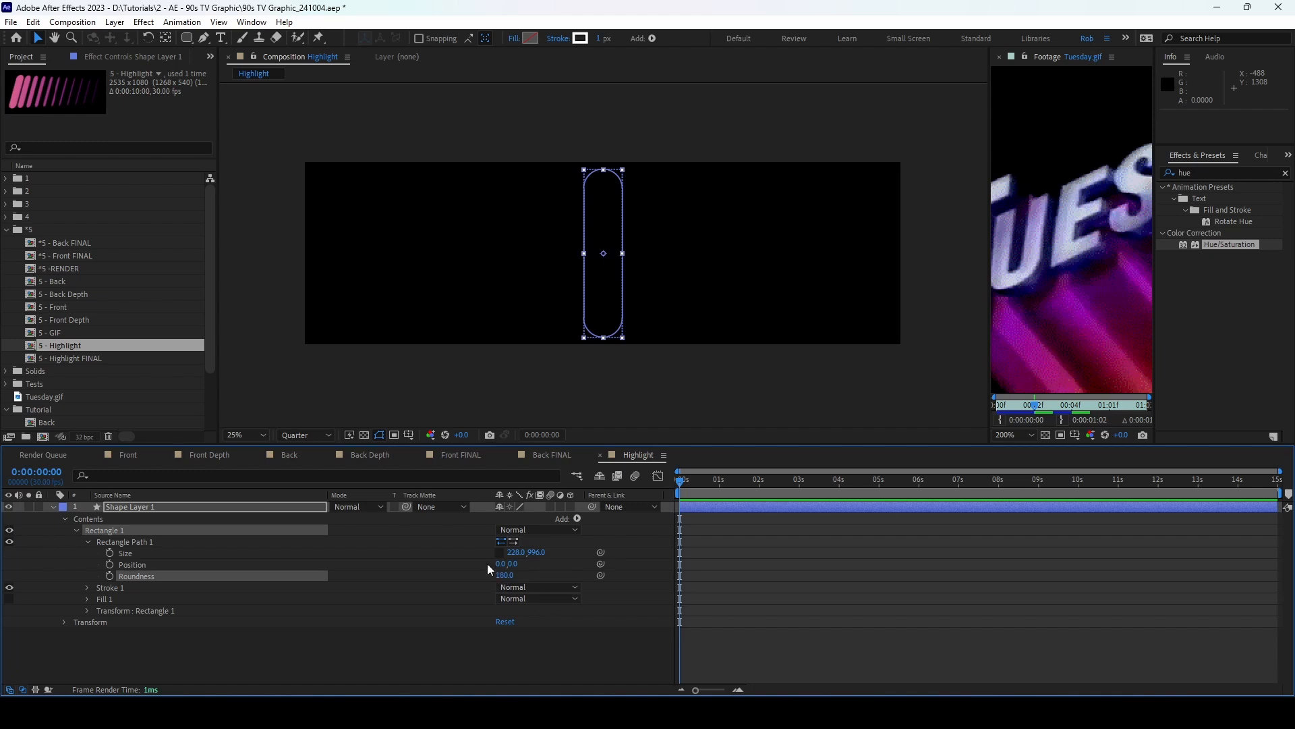
Step: Remove the shape's outline and make its fill white
{"action": "left_click_drag", "start_coordinate": [599, 38], "coordinate": [481, 41]}
{"action": "left_click", "coordinate": [531, 39]}
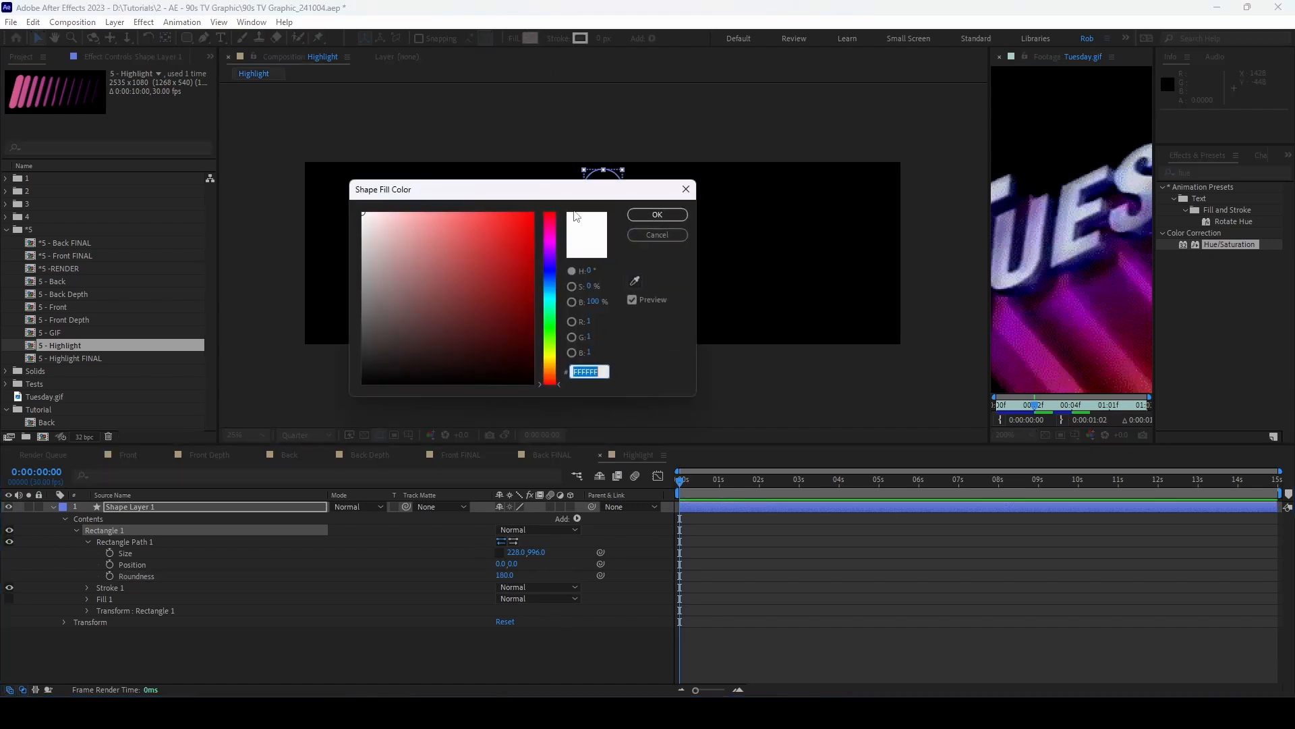
{"action": "left_click_drag", "start_coordinate": [444, 240], "coordinate": [330, 188]}
{"action": "left_click", "coordinate": [657, 215]}
{"action": "left_click", "coordinate": [605, 232]}
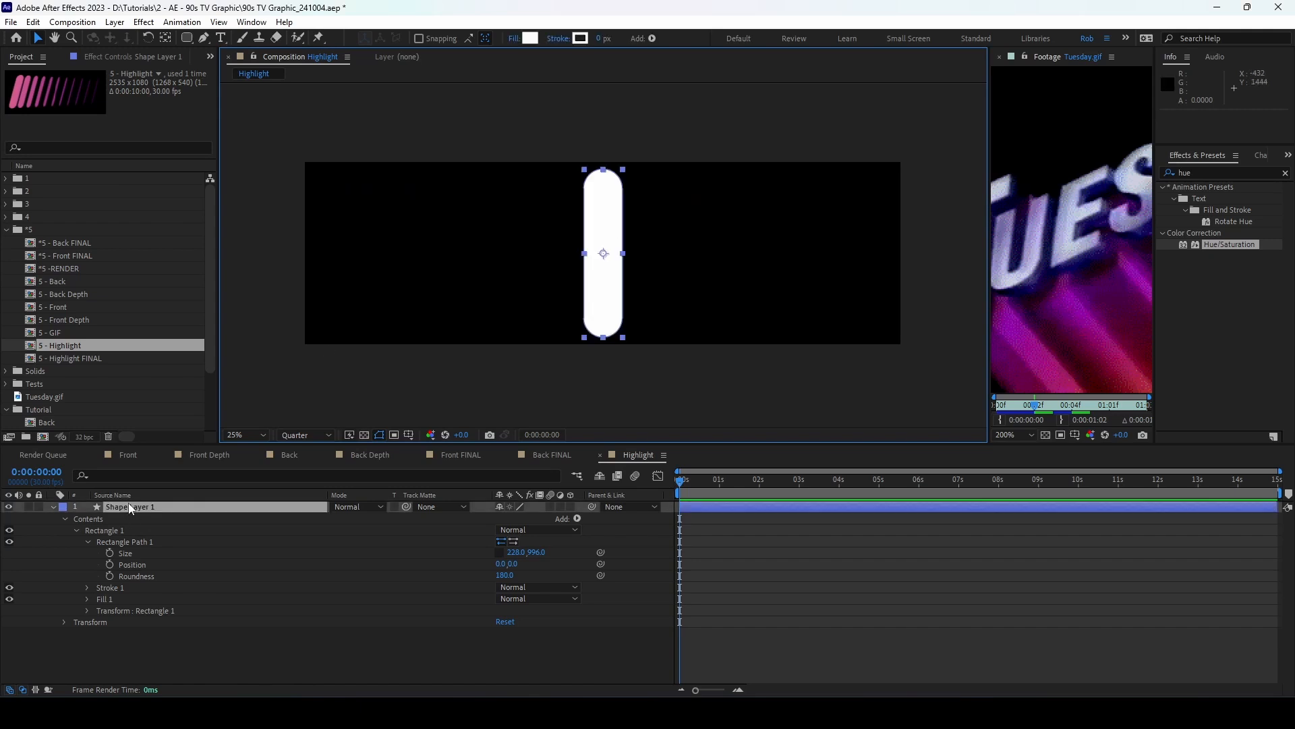
Step: Add a Repeater to the pill shape and set it to 11 copies
{"action": "left_click", "coordinate": [575, 520]}
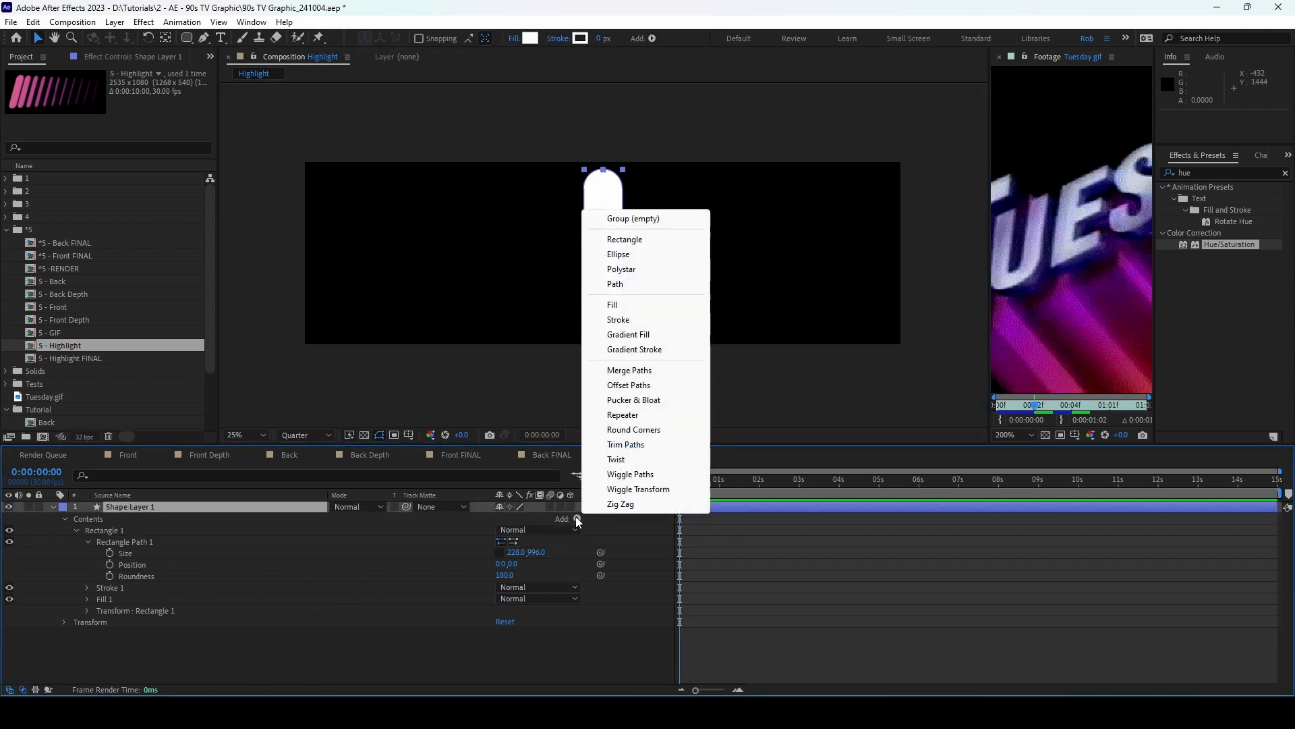
{"action": "left_click", "coordinate": [637, 414]}
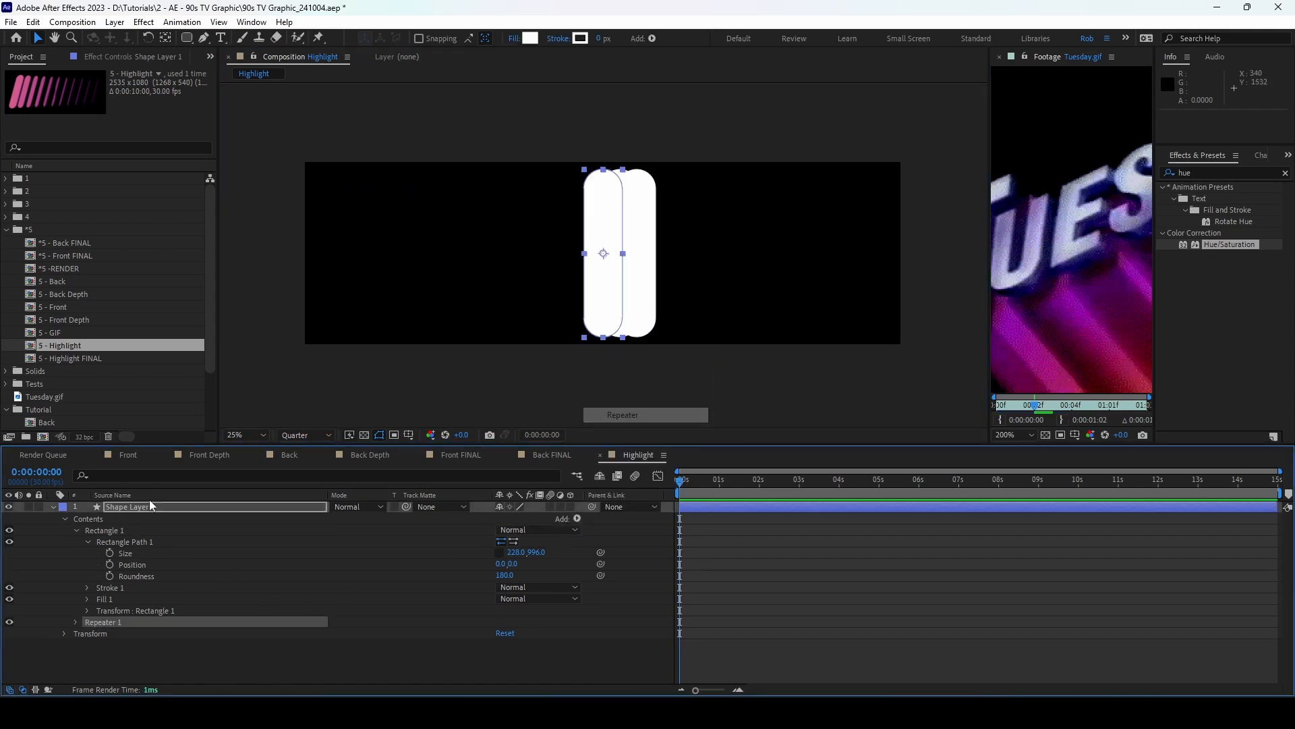
{"action": "left_click", "coordinate": [77, 529]}
{"action": "left_click", "coordinate": [77, 541]}
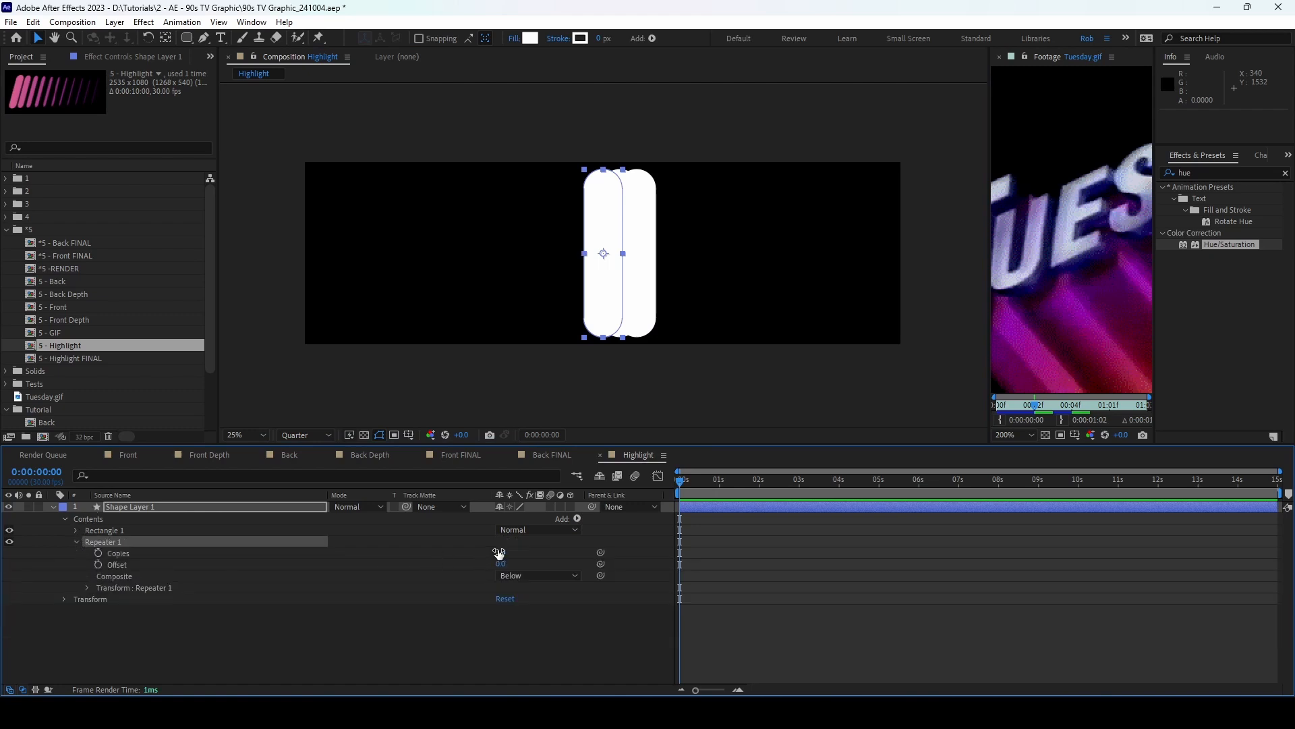
{"action": "type", "text": "11"}
{"action": "key", "text": "Return"}
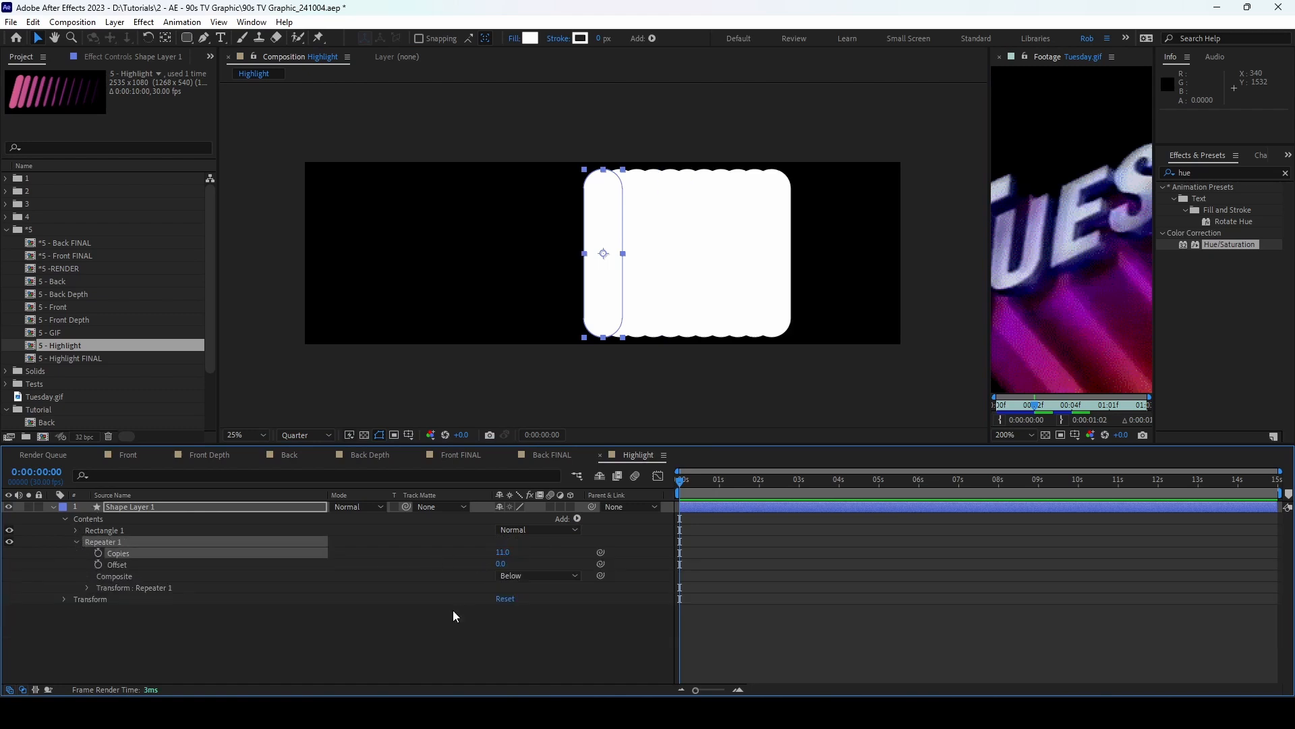
Step: Space the repeated copies 243 px apart horizontally
{"action": "left_click", "coordinate": [87, 588]}
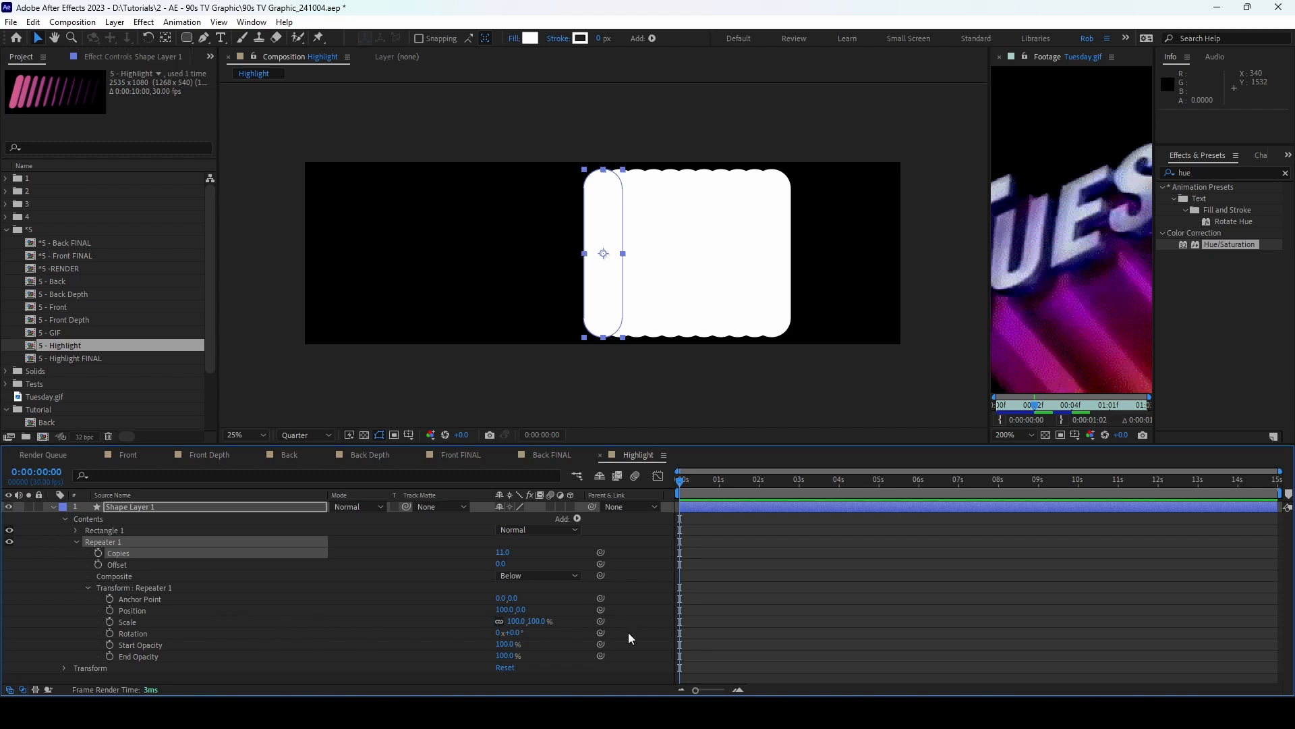
{"action": "left_click", "coordinate": [506, 610]}
{"action": "type", "text": "243"}
{"action": "key", "text": "Return"}
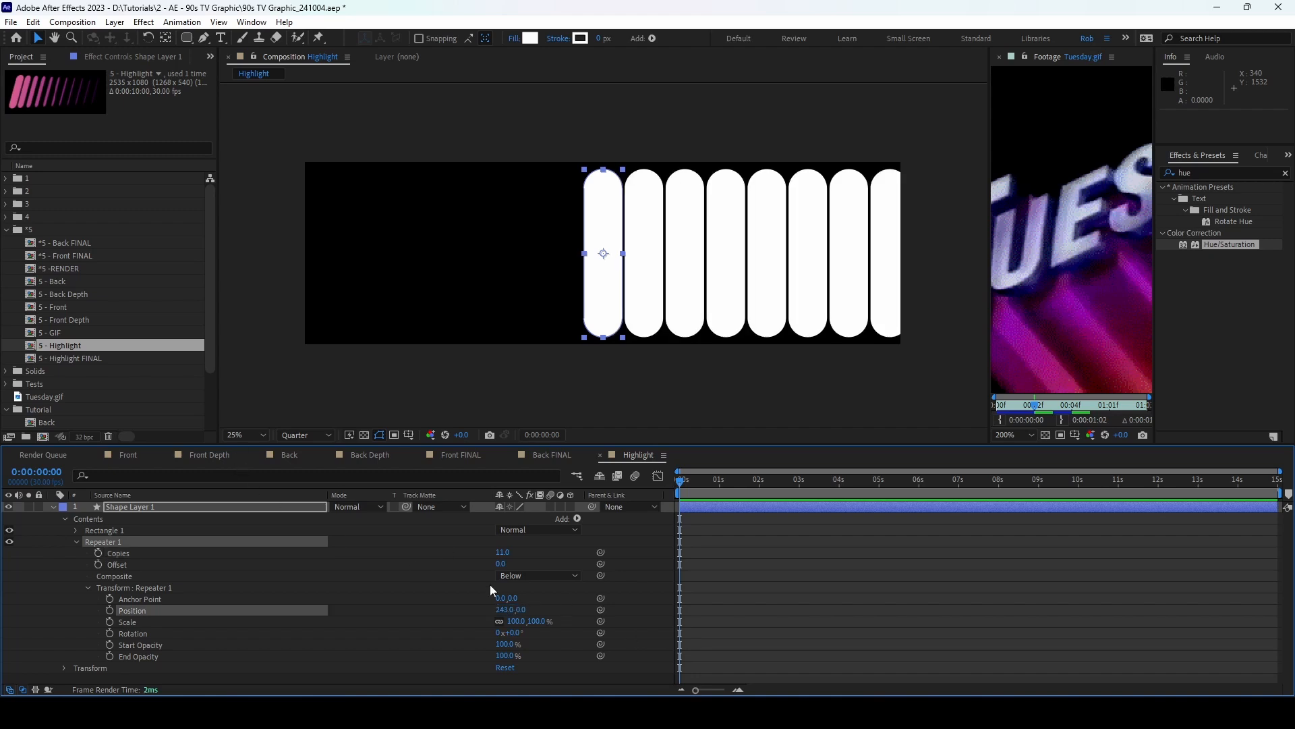
Step: Unlink the copies' scale and set it to 79% horizontal by 97% vertical
{"action": "left_click", "coordinate": [499, 621]}
{"action": "left_click", "coordinate": [514, 621]}
{"action": "key", "text": "Return"}
{"action": "left_click", "coordinate": [517, 620]}
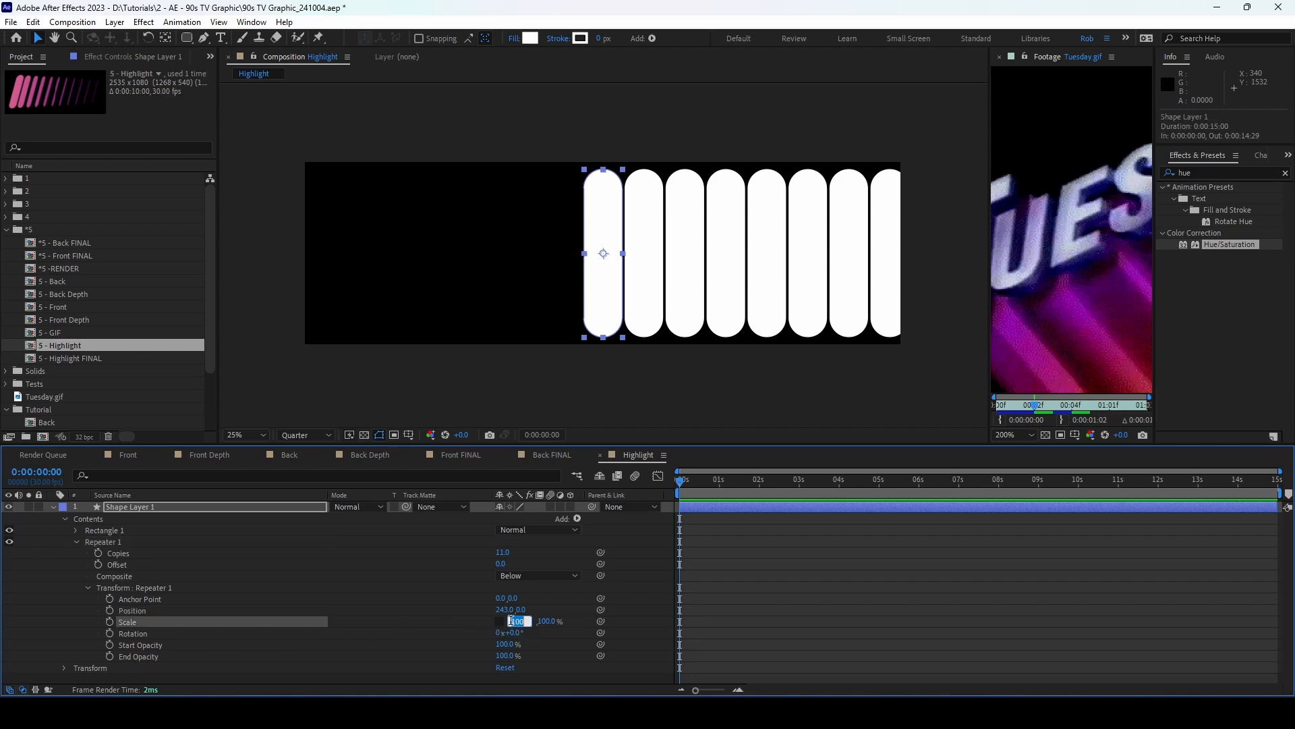
{"action": "type", "text": "79"}
{"action": "key", "text": "Return"}
{"action": "left_click", "coordinate": [533, 621]}
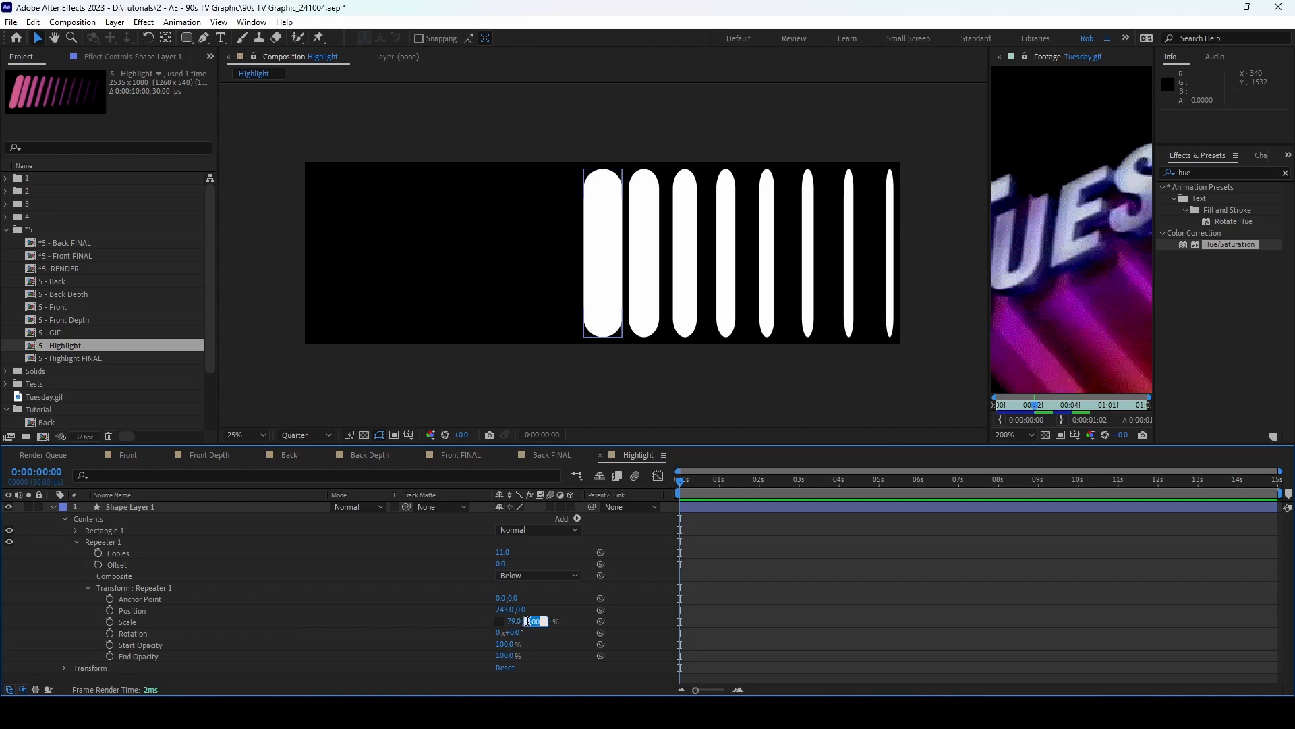
{"action": "type", "text": "97"}
{"action": "key", "text": "Return"}
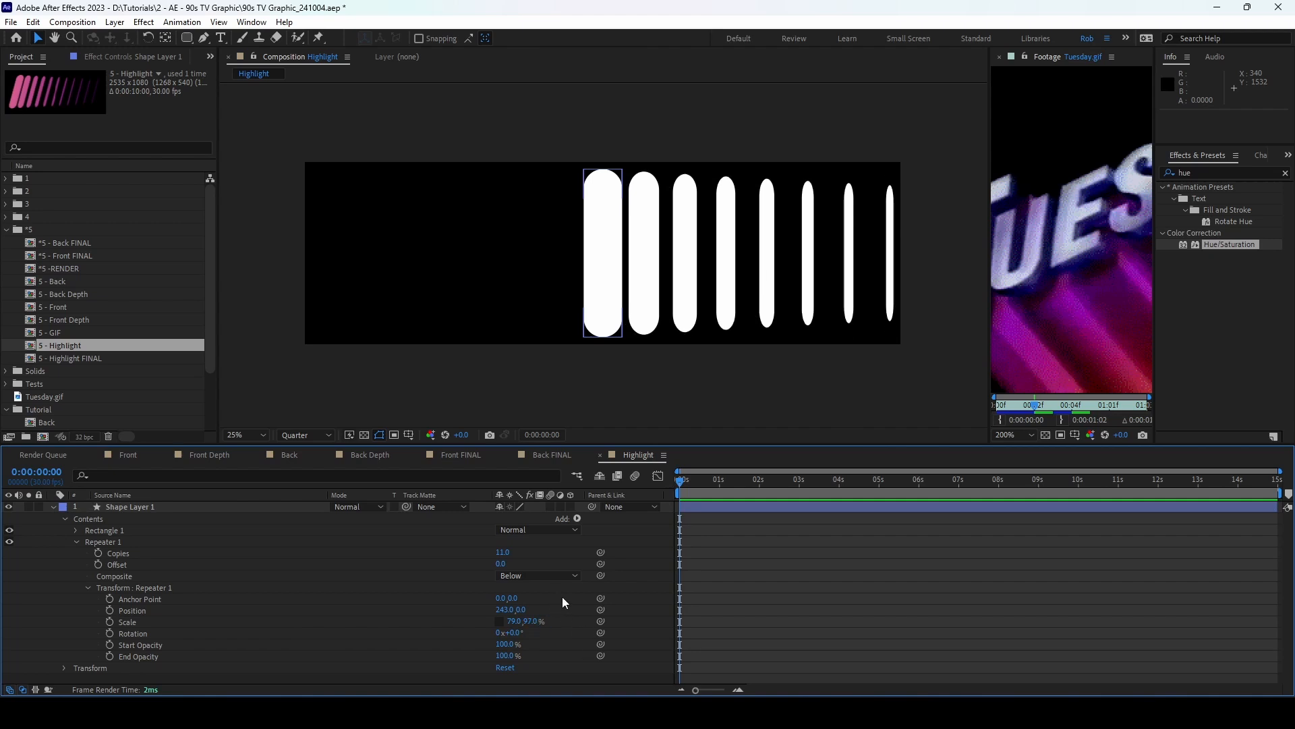
Step: Move the row of pills toward the left side of the composition
{"action": "left_click", "coordinate": [174, 507]}
{"action": "left_click", "coordinate": [52, 506]}
{"action": "left_click_drag", "start_coordinate": [596, 233], "coordinate": [430, 228]}
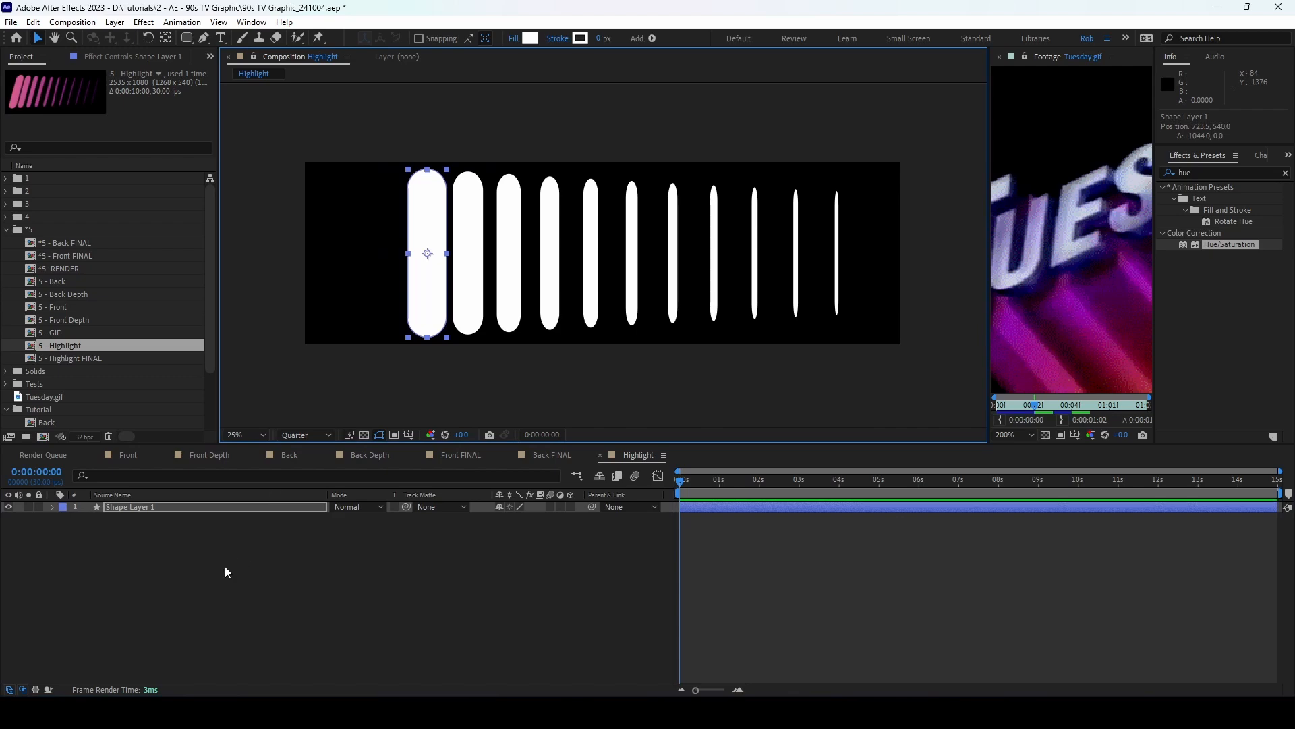
Step: Create a new white solid and apply Gradient Ramp to it
{"action": "left_click", "coordinate": [202, 543]}
{"action": "key", "text": "ctrl+y"}
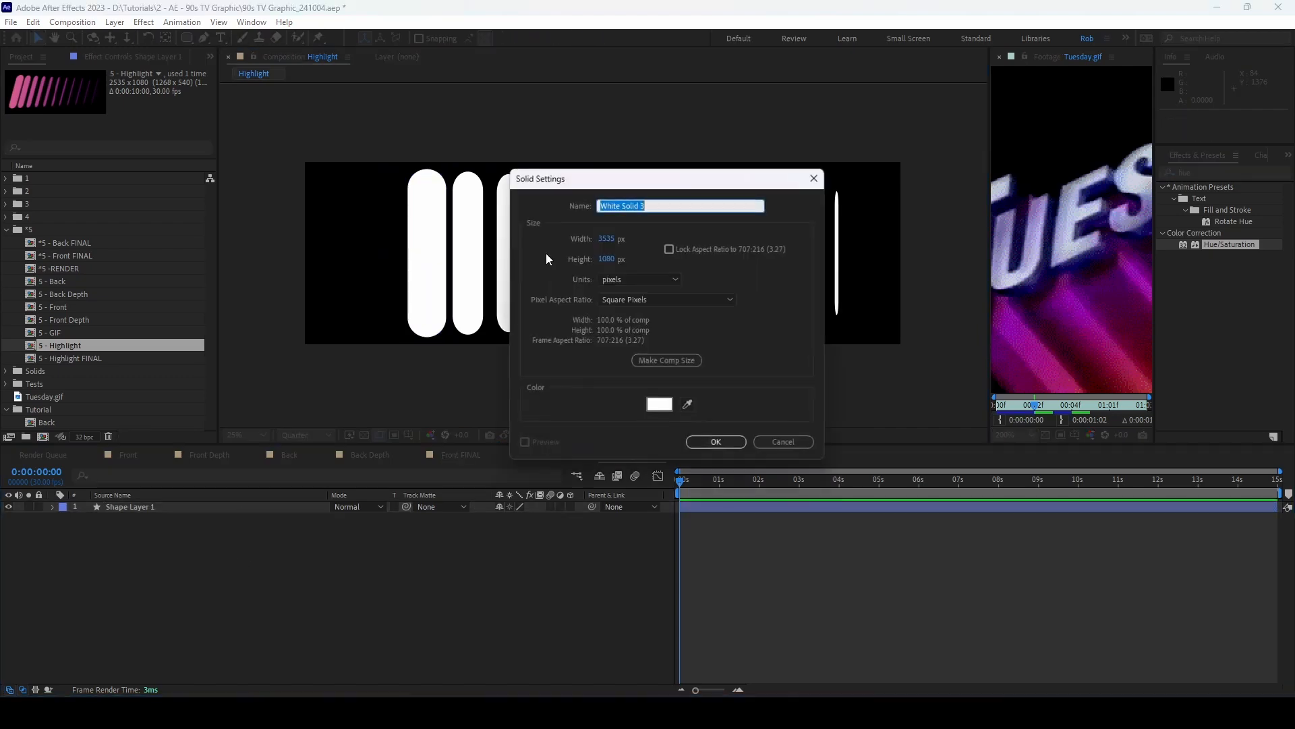
{"action": "left_click", "coordinate": [715, 442]}
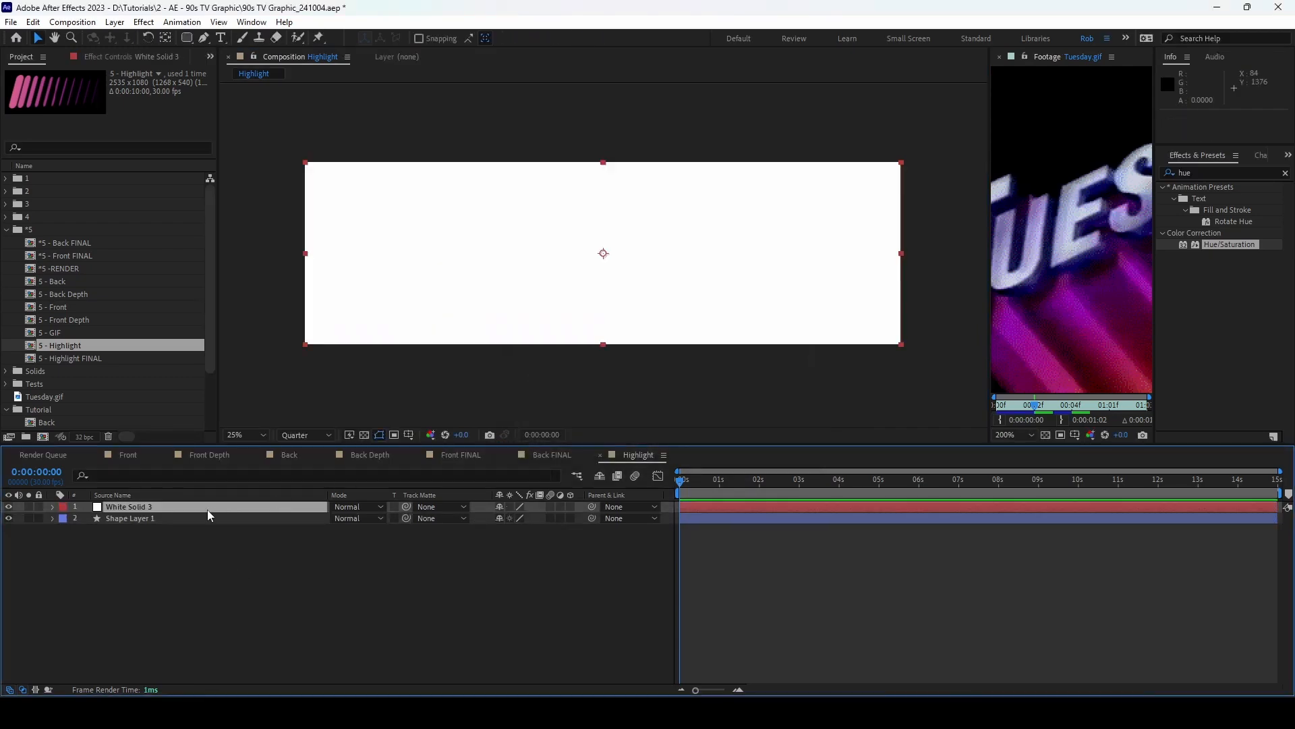
{"action": "left_click", "coordinate": [1207, 173]}
{"action": "key", "text": "BackSpace"}
{"action": "key", "text": "BackSpace"}
{"action": "key", "text": "BackSpace"}
{"action": "type", "text": "gradient"}
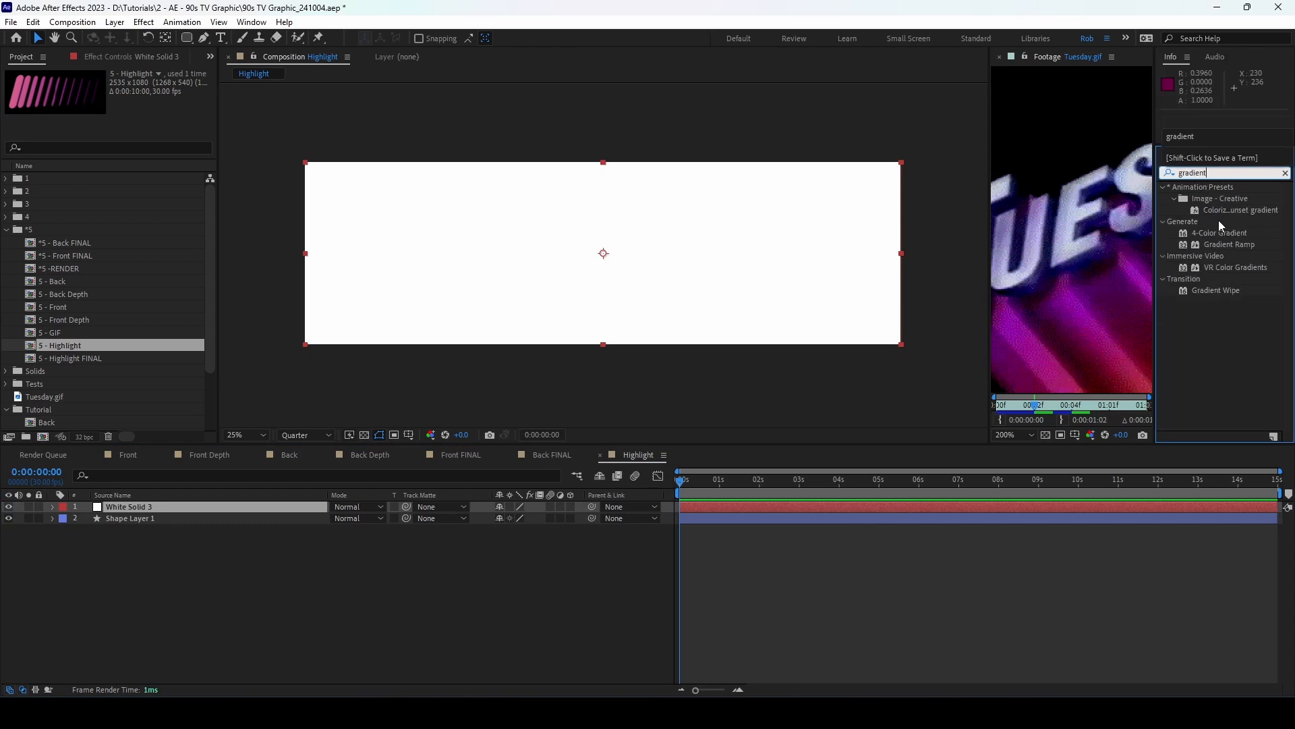
{"action": "double_click", "coordinate": [1229, 244]}
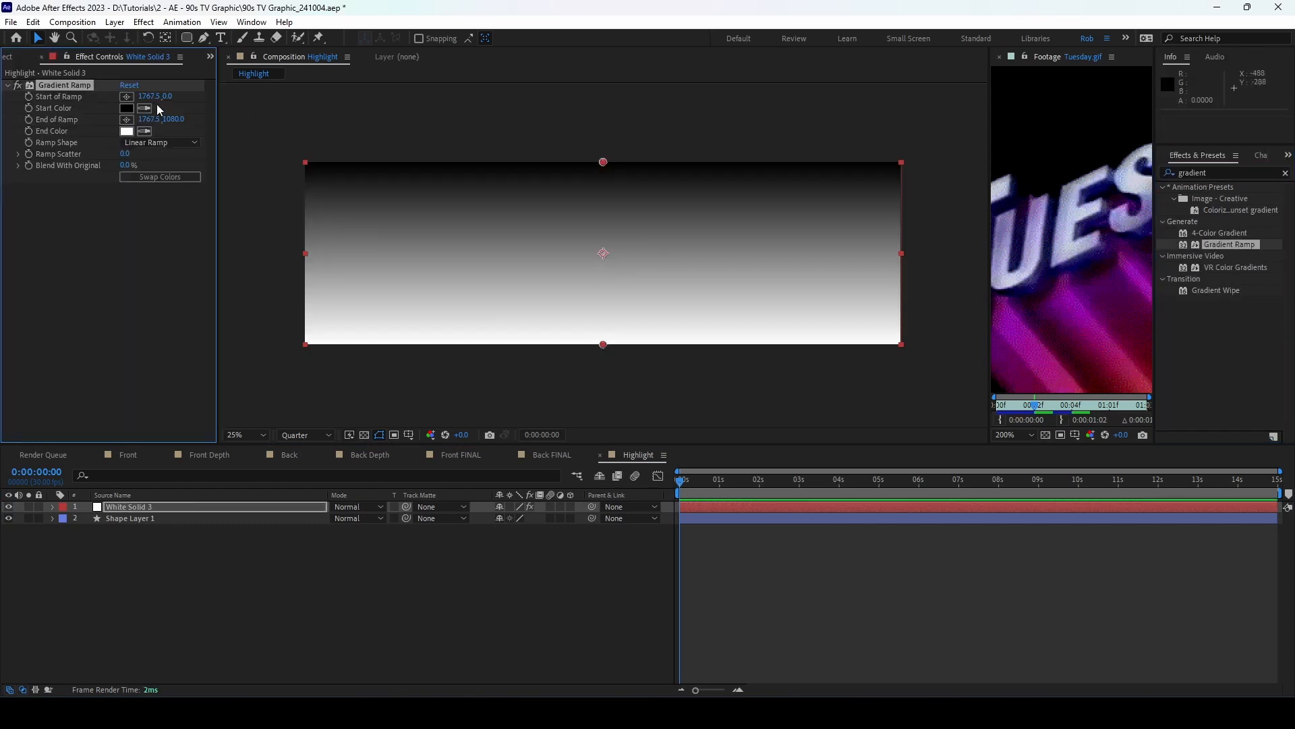
Step: Set the ramp's start colour to pink #D85E92 and end colour to purple #5C0076
{"action": "left_click", "coordinate": [126, 108]}
{"action": "left_click", "coordinate": [585, 372]}
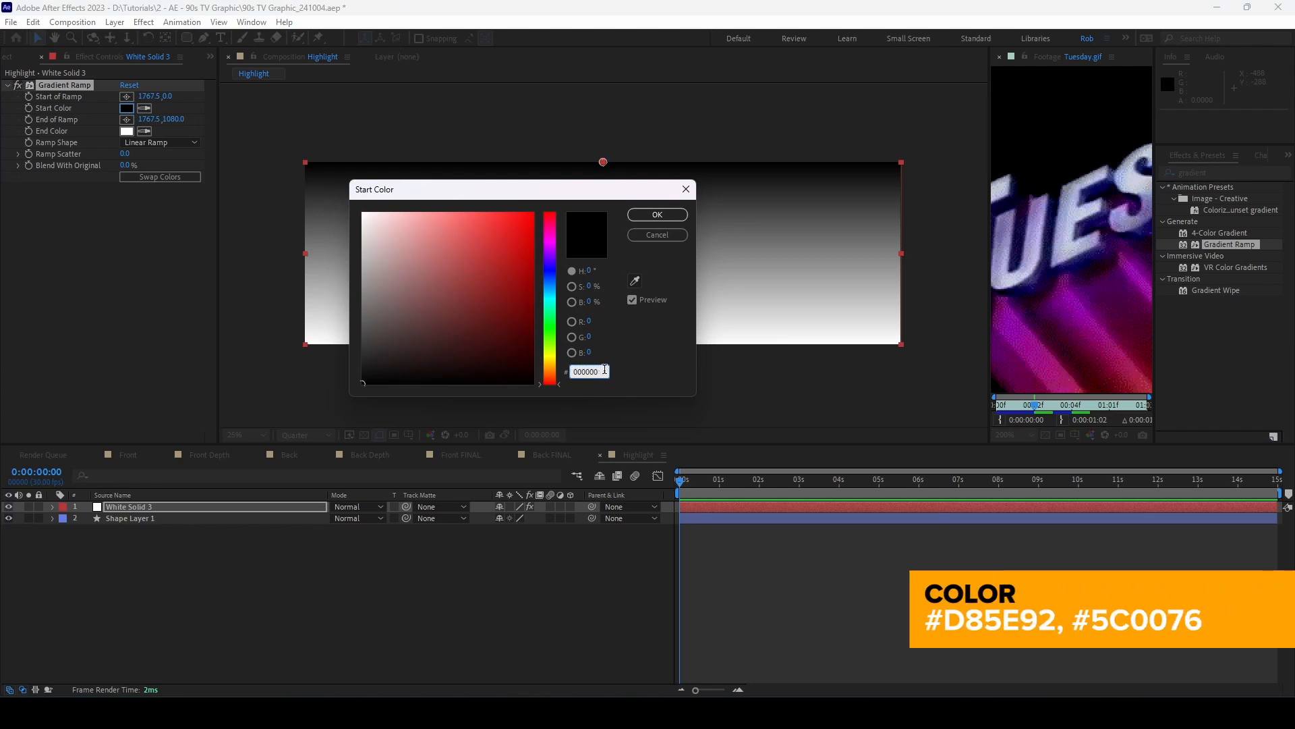
{"action": "left_click_drag", "start_coordinate": [604, 369], "coordinate": [522, 374]}
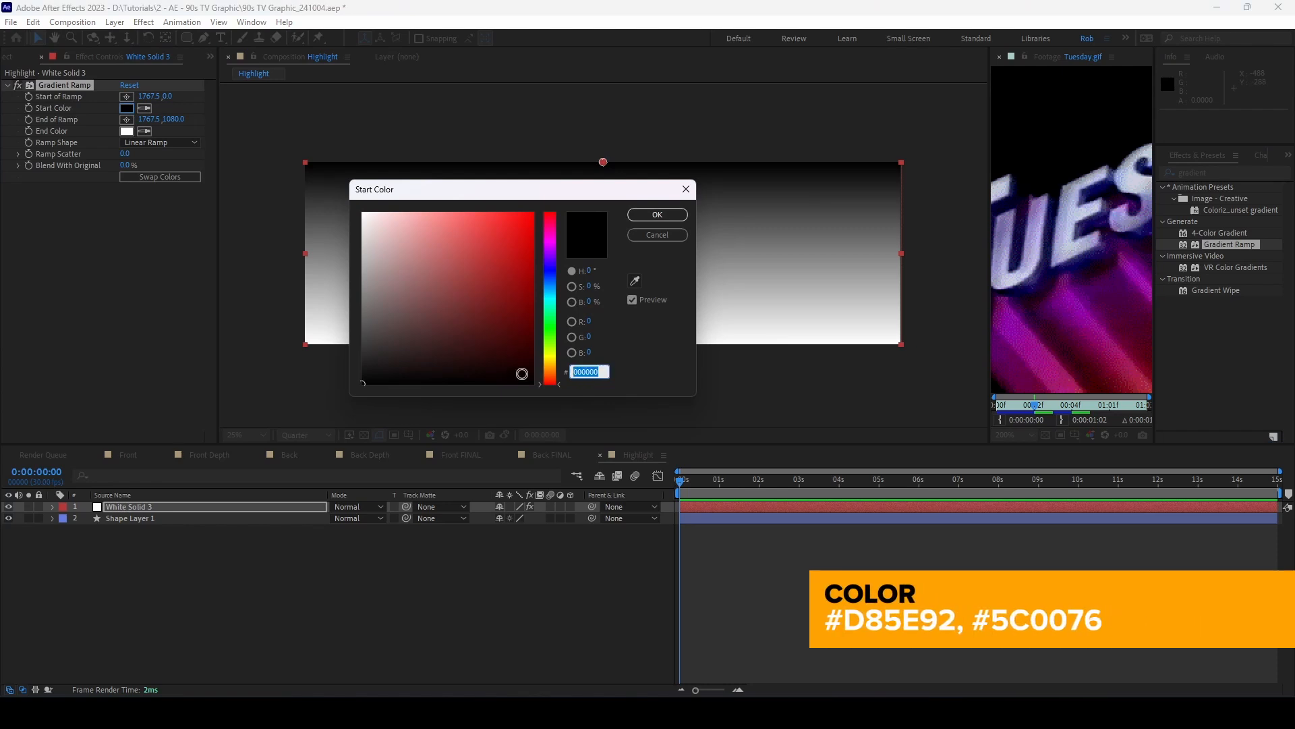
{"action": "type", "text": "D85"}
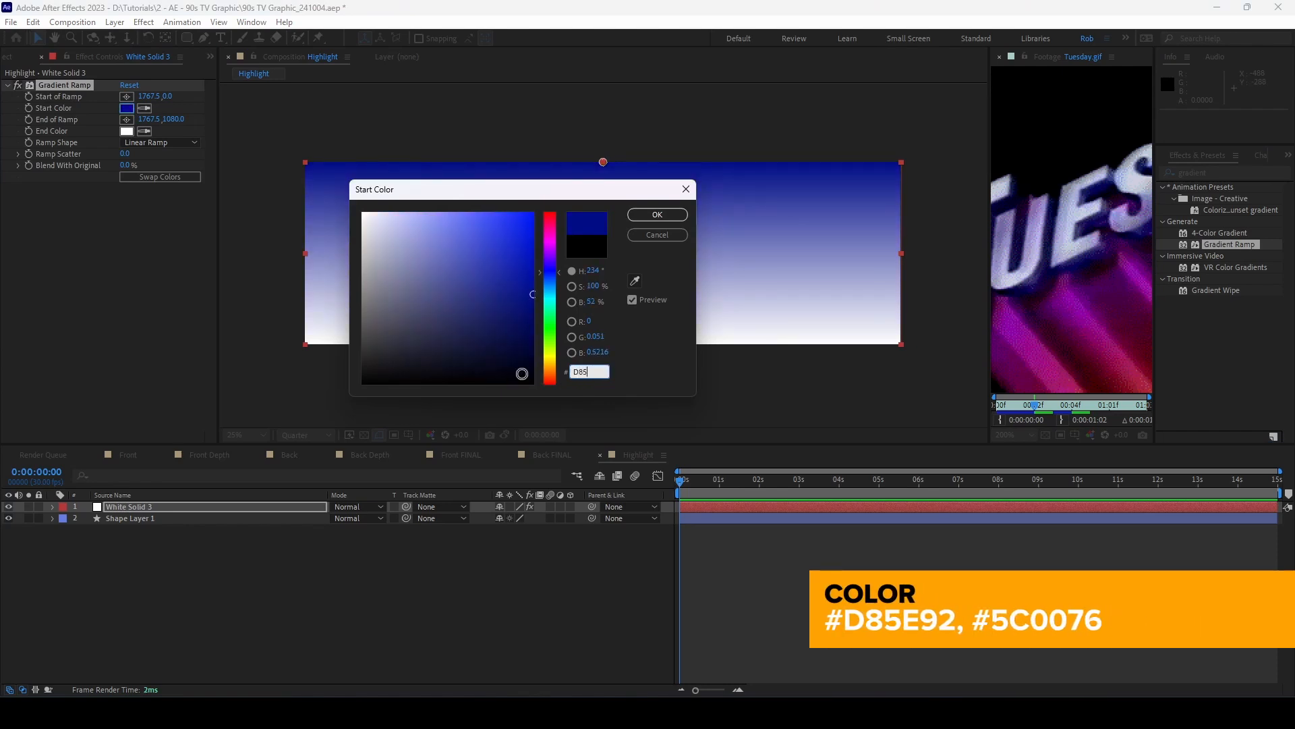
{"action": "type", "text": "E92"}
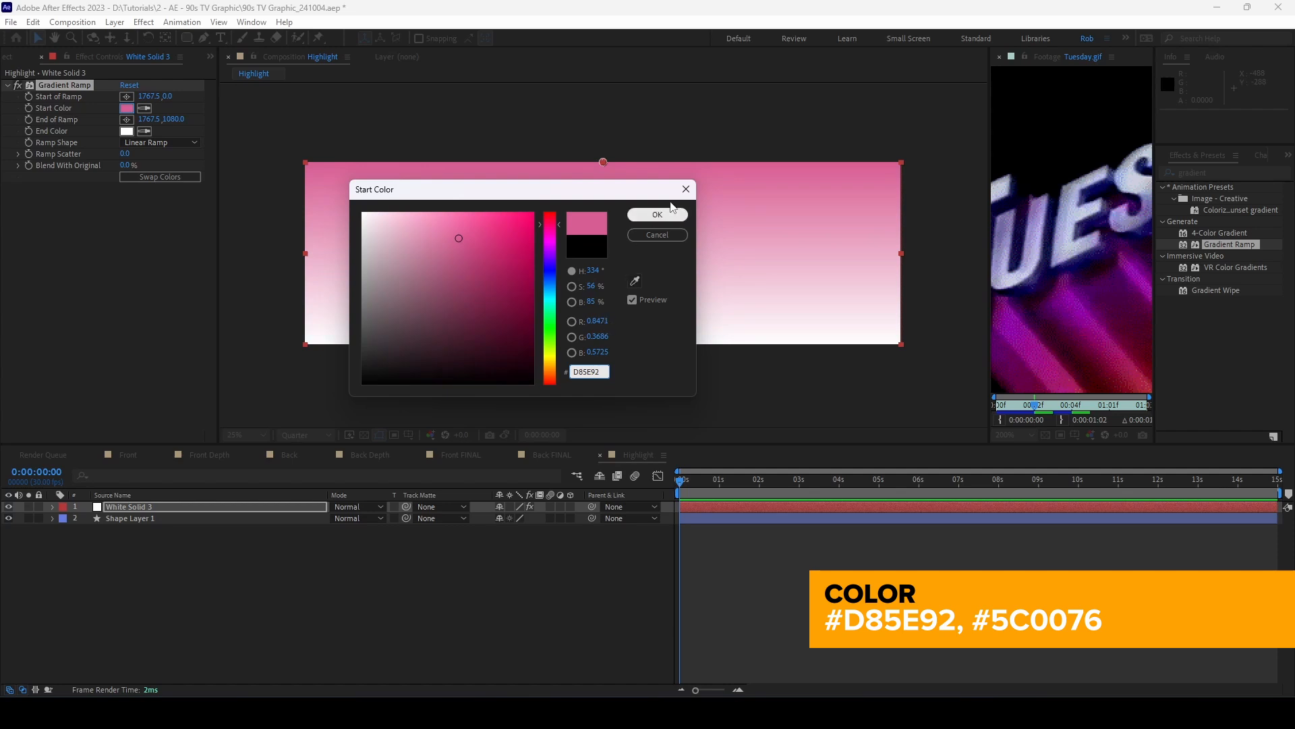
{"action": "left_click", "coordinate": [657, 214]}
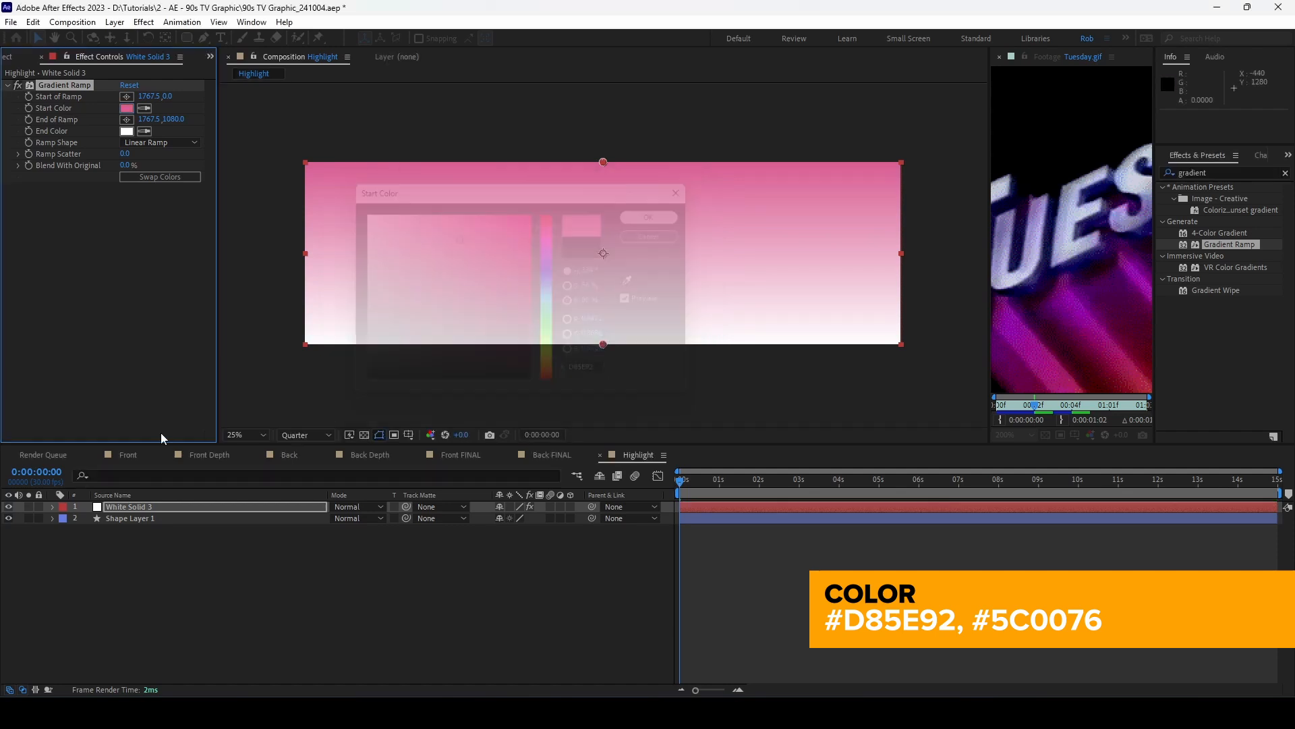
{"action": "left_click", "coordinate": [126, 131]}
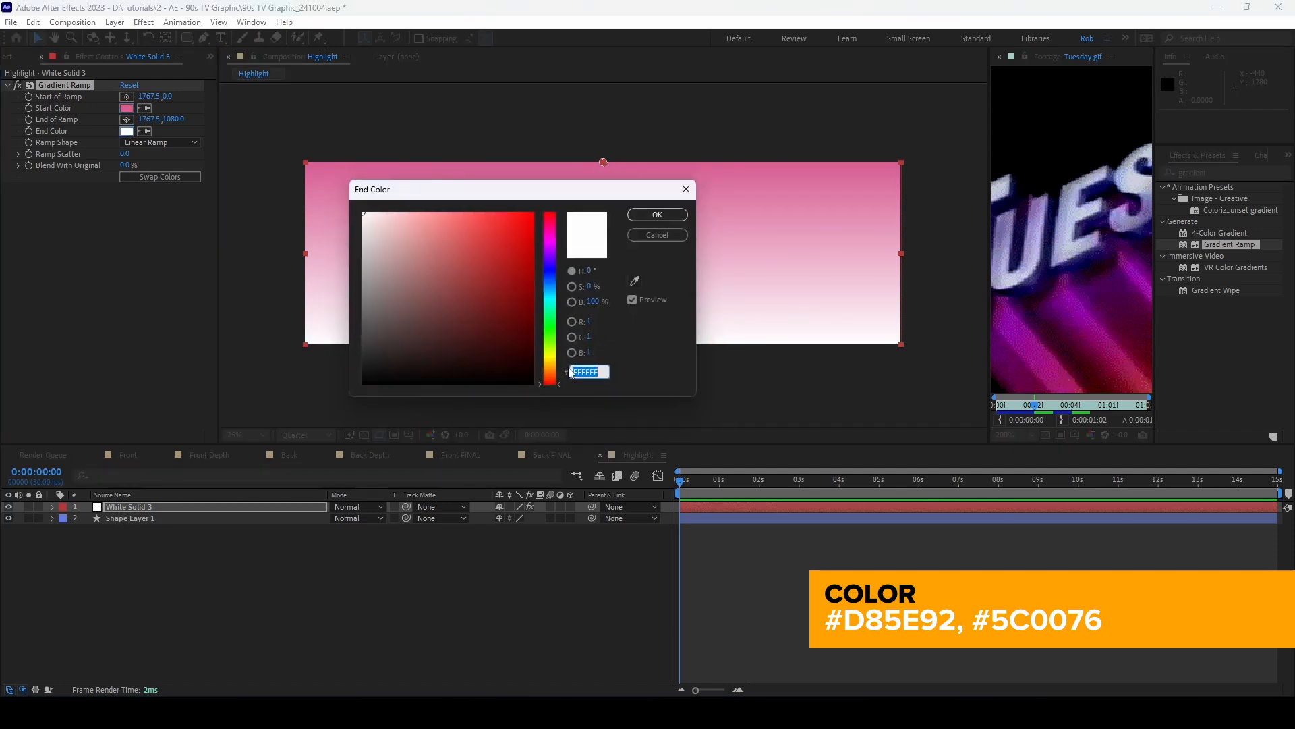
{"action": "type", "text": "5C"}
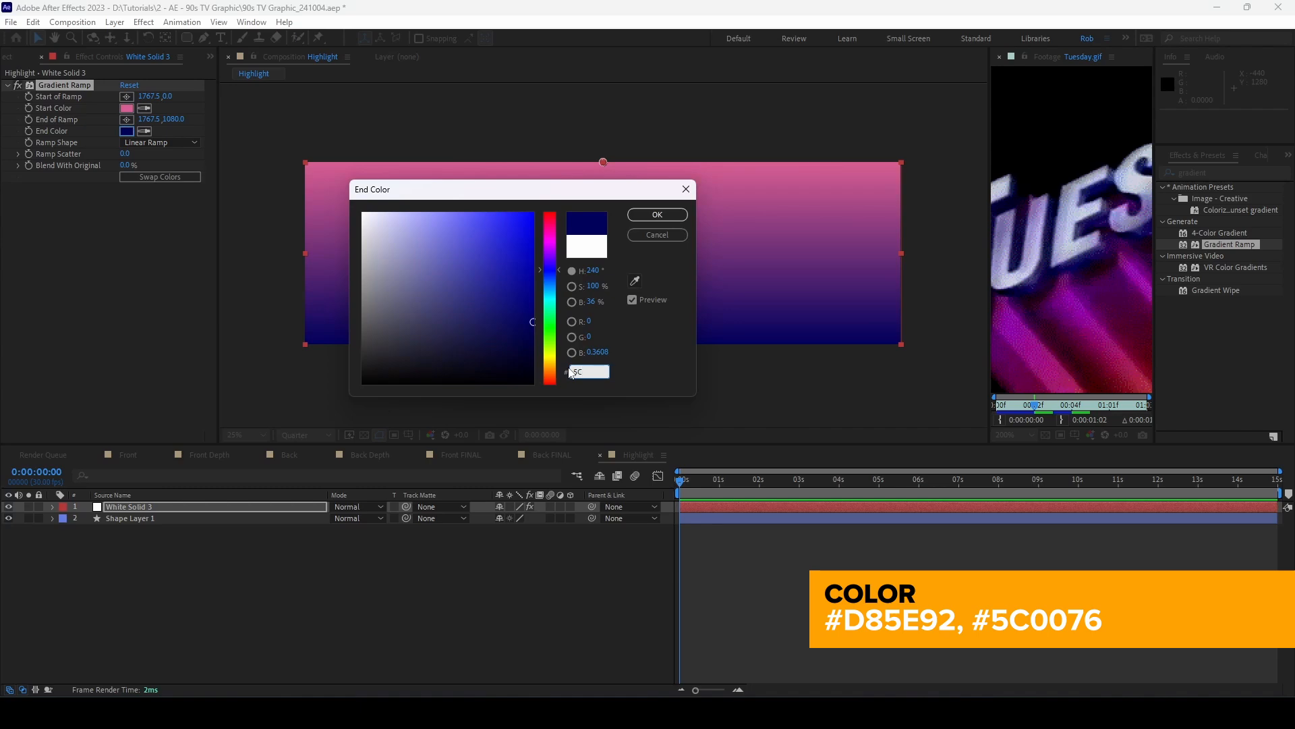
{"action": "type", "text": "0076"}
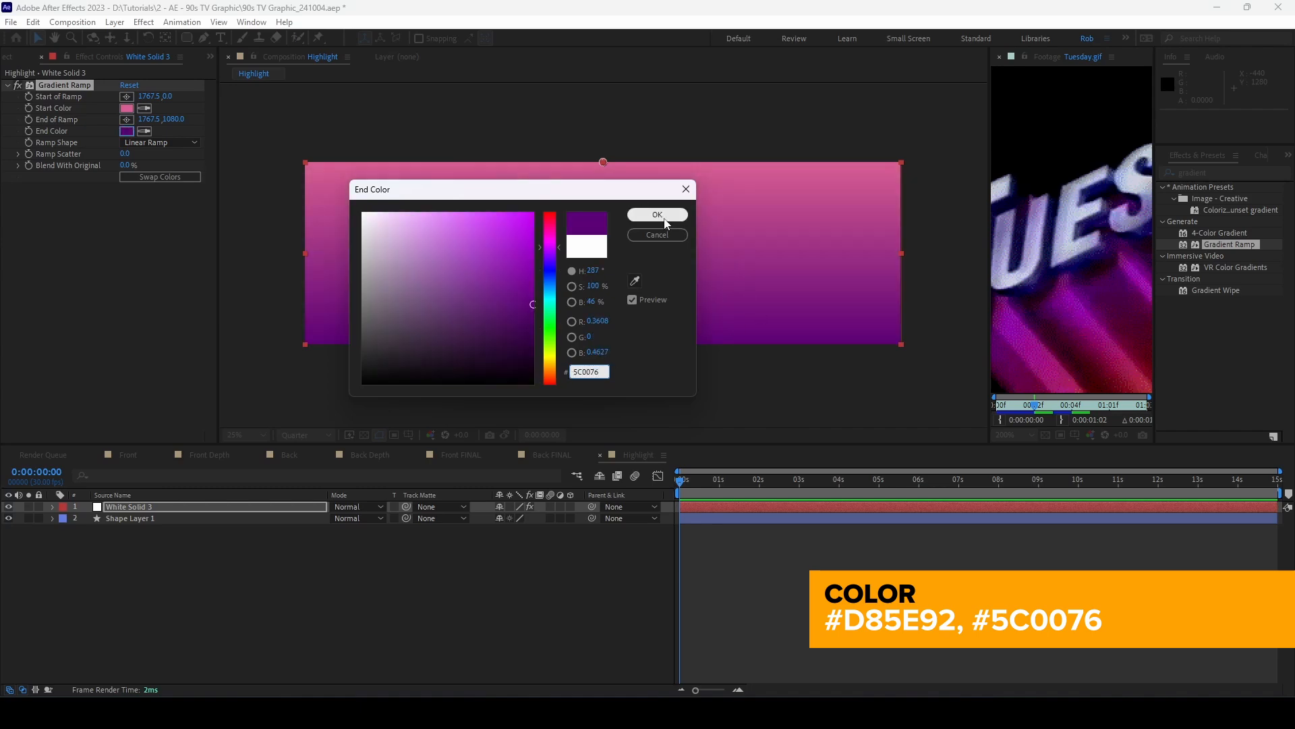
{"action": "left_click", "coordinate": [658, 215]}
Step: Drag the ramp start to the left edge and the ramp end to the right edge
{"action": "left_click_drag", "start_coordinate": [603, 162], "coordinate": [306, 253]}
{"action": "left_click_drag", "start_coordinate": [602, 345], "coordinate": [900, 253]}
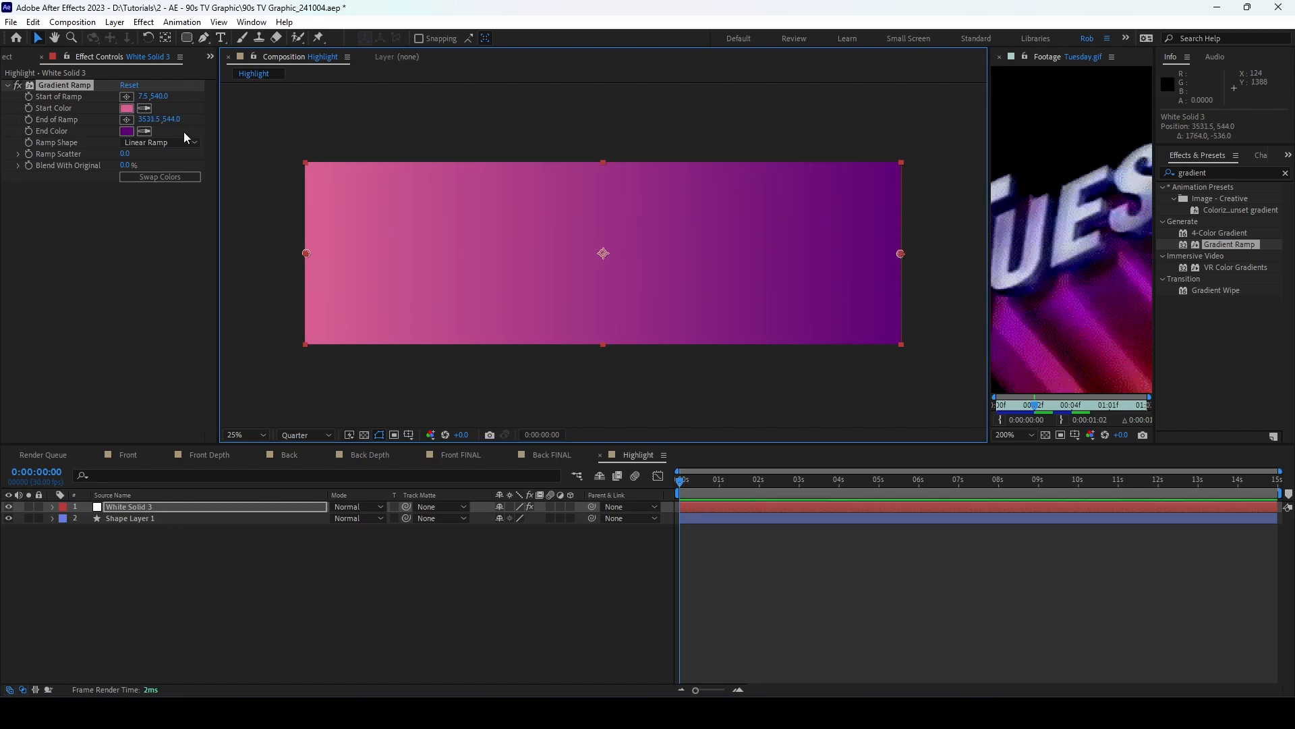
{"action": "left_click", "coordinate": [164, 97]}
{"action": "left_click", "coordinate": [182, 315]}
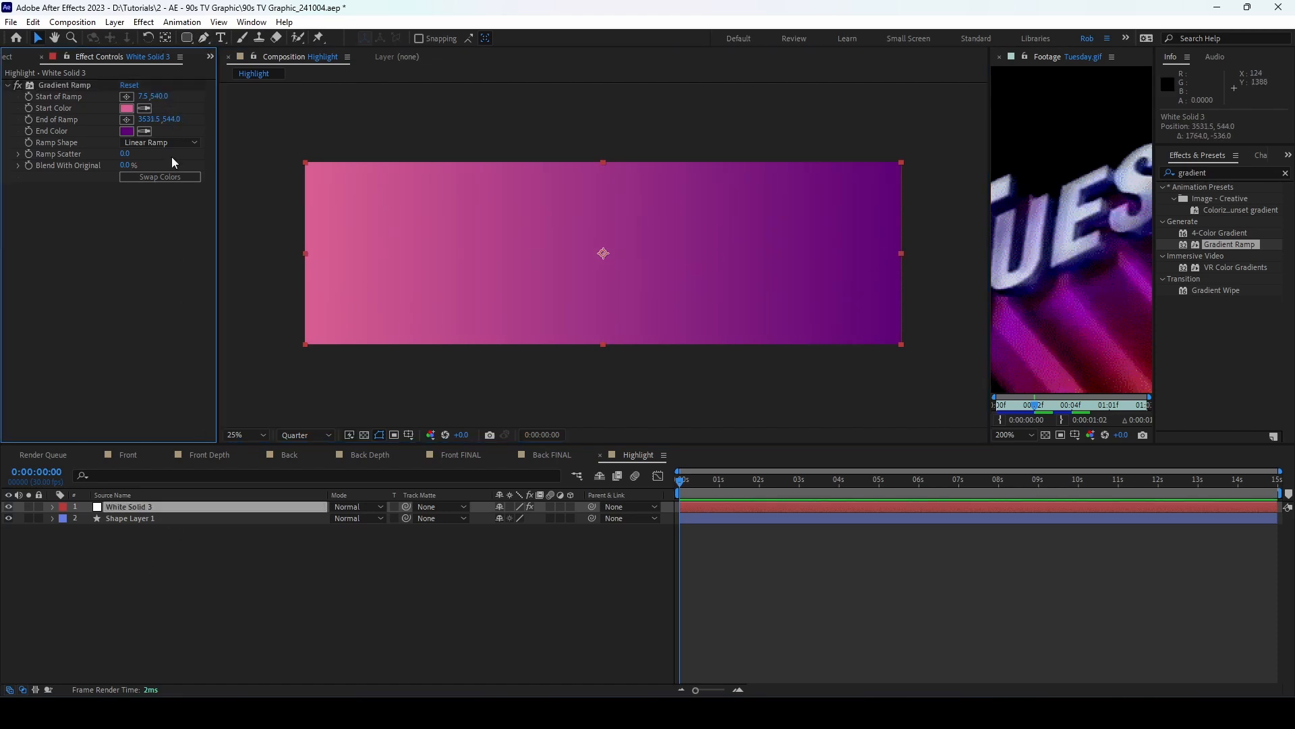
{"action": "left_click", "coordinate": [170, 118]}
Step: Set the ramp end's Y to 540, then matte White Solid 3 to Shape Layer 1
{"action": "type", "text": "540"}
{"action": "left_click", "coordinate": [151, 258]}
{"action": "left_click_drag", "start_coordinate": [135, 507], "coordinate": [143, 548]}
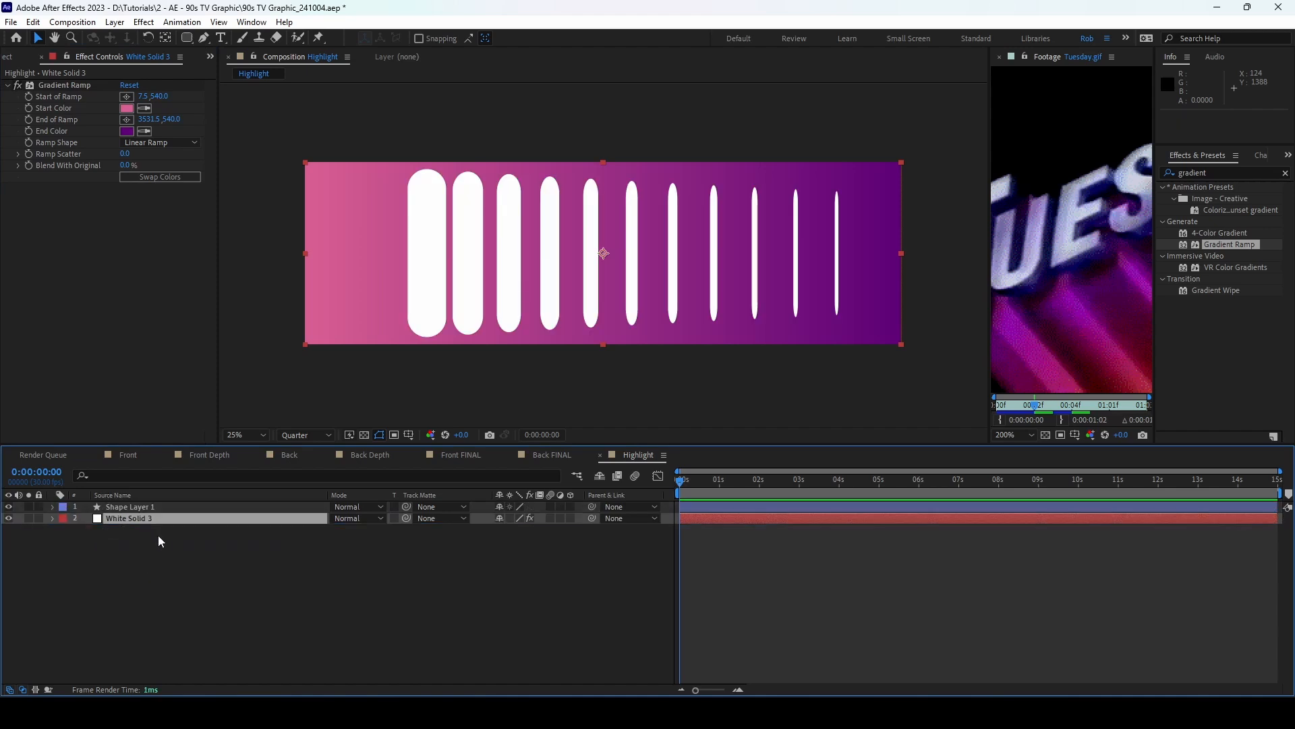
{"action": "left_click", "coordinate": [463, 519]}
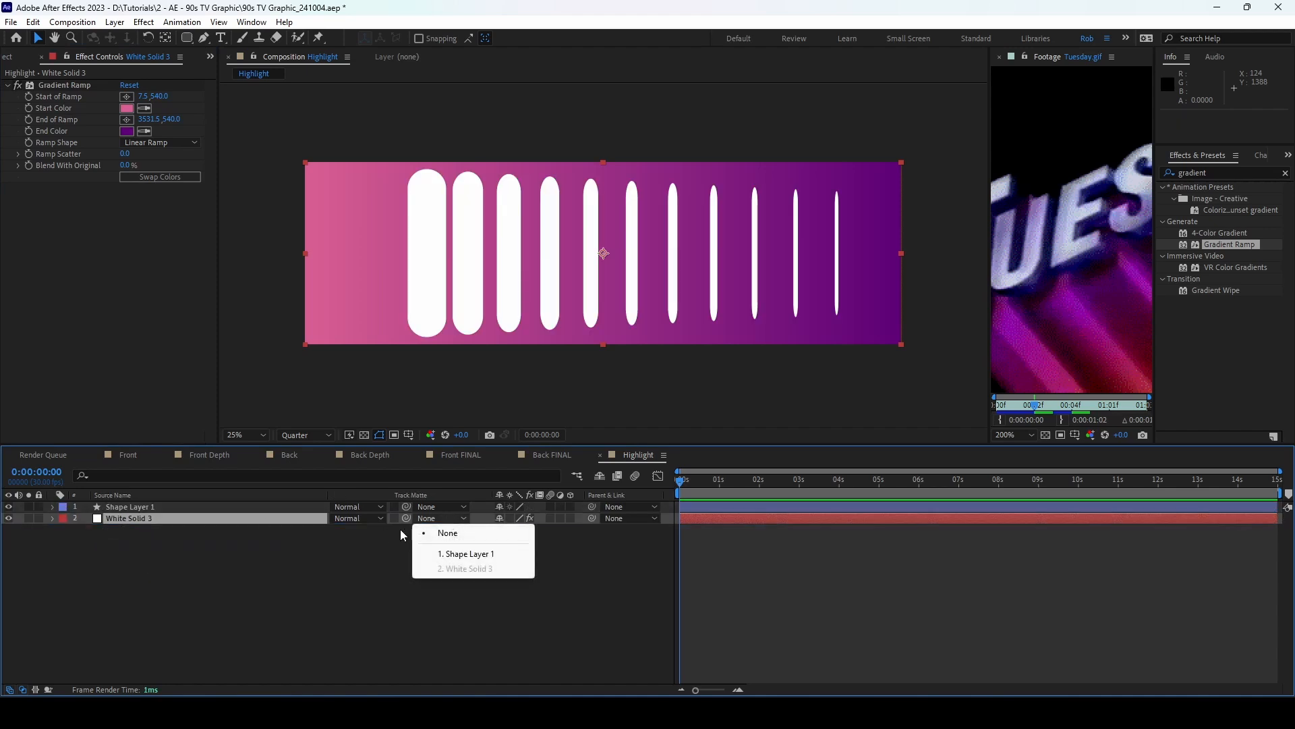
{"action": "left_click", "coordinate": [469, 554]}
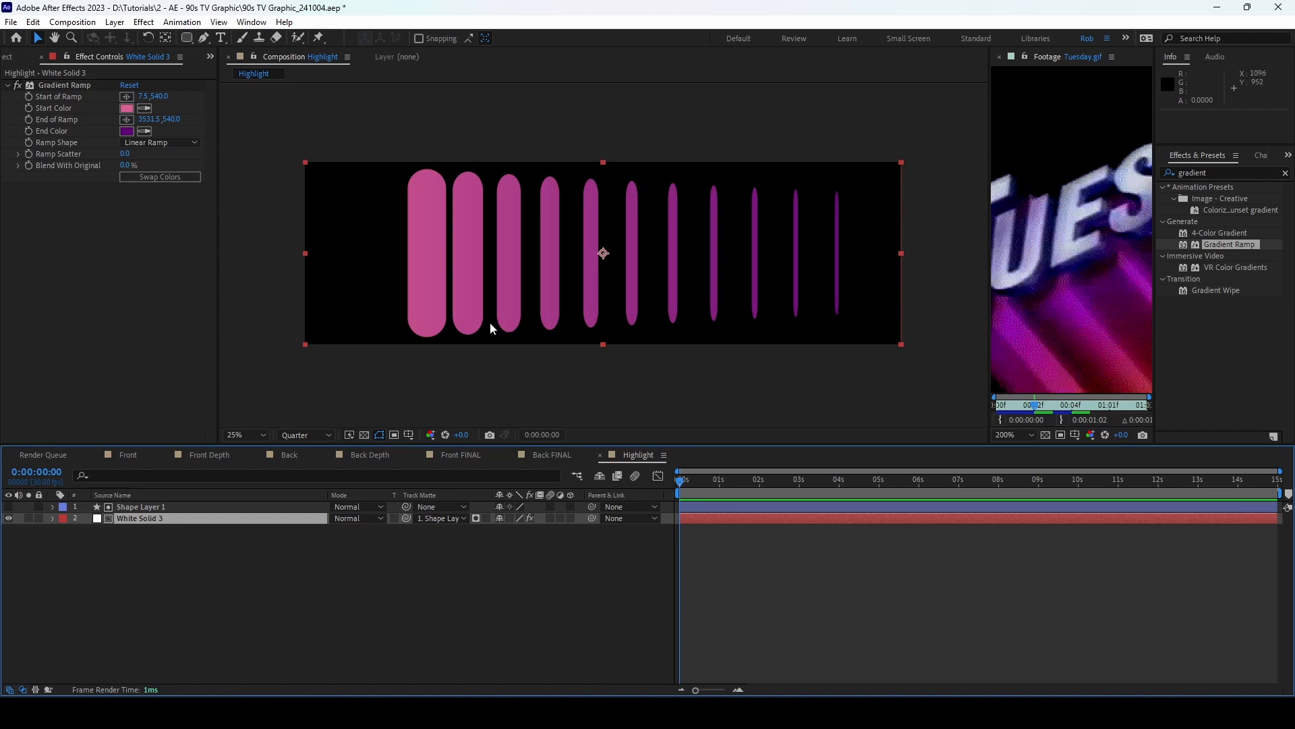
Step: Add a top adjustment layer with CC Slant set to 27
{"action": "left_click", "coordinate": [115, 23]}
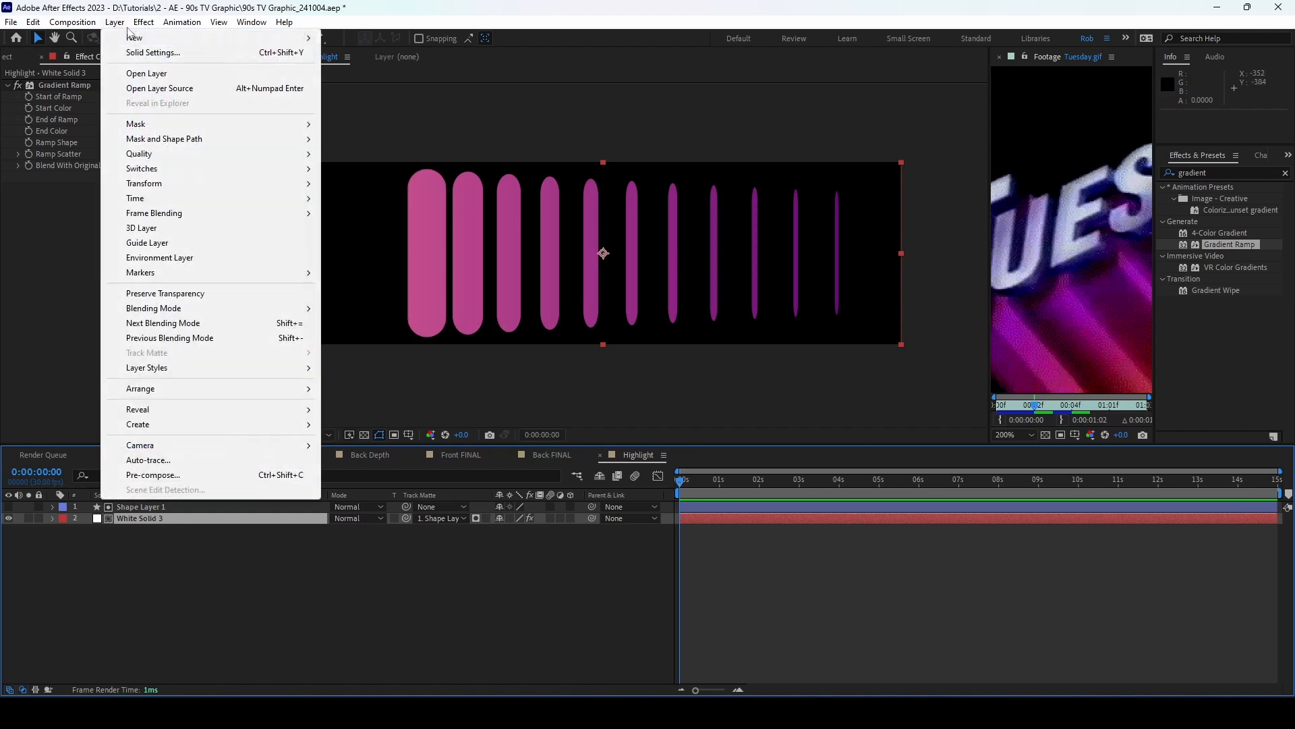
{"action": "mouse_move", "coordinate": [283, 38]}
{"action": "left_click", "coordinate": [432, 126]}
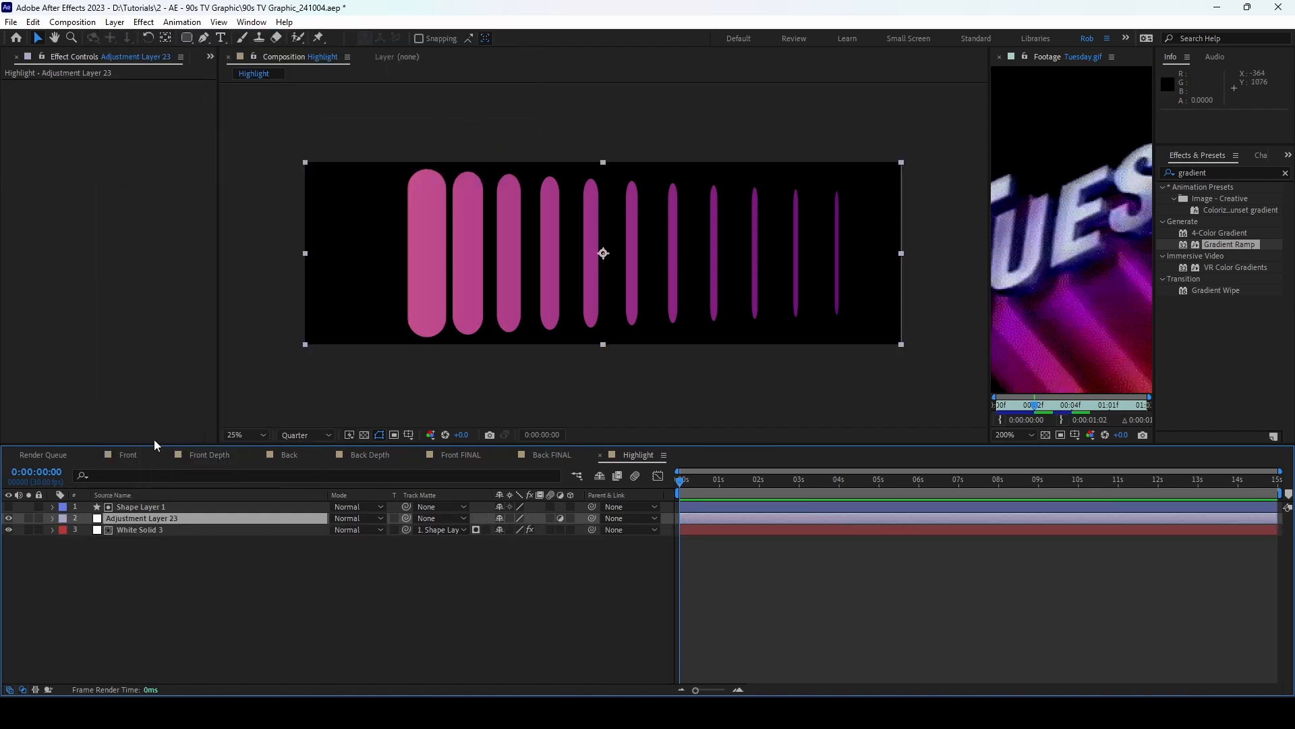
{"action": "left_click_drag", "start_coordinate": [122, 524], "coordinate": [132, 505]}
{"action": "left_click", "coordinate": [1209, 173]}
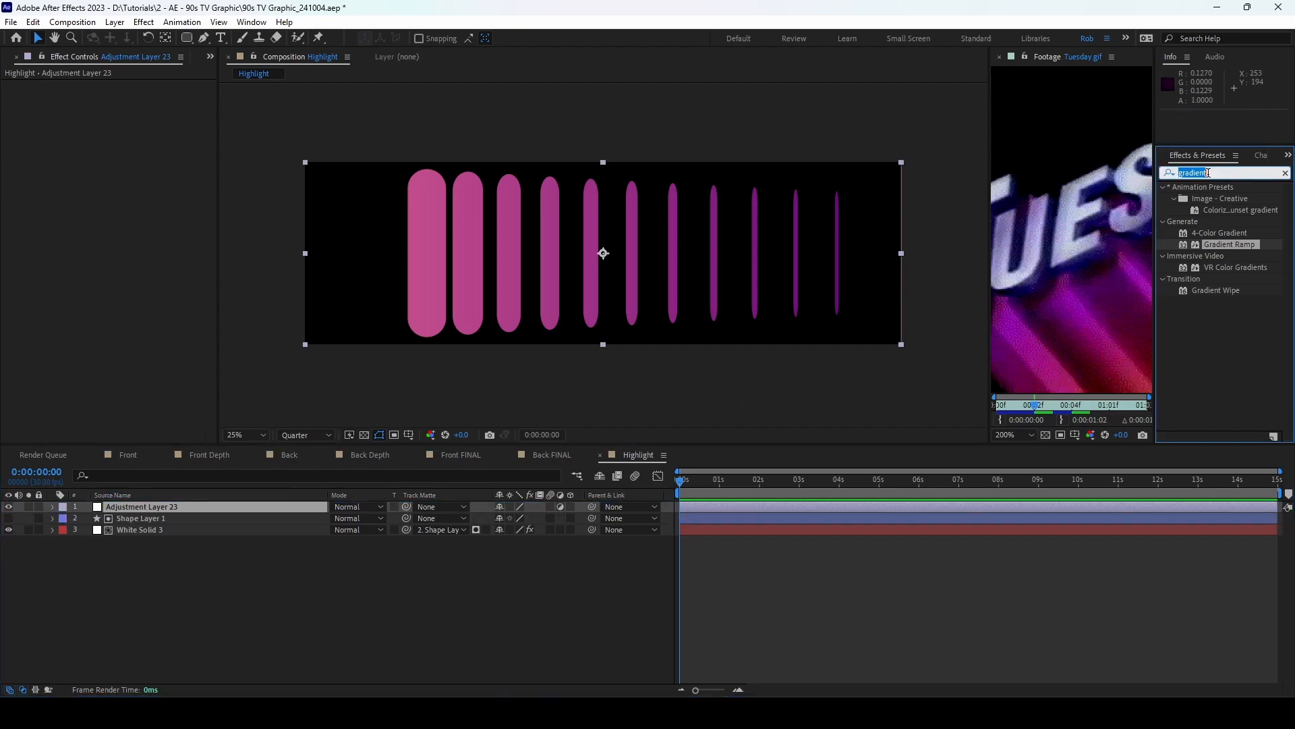
{"action": "type", "text": "cc slant"}
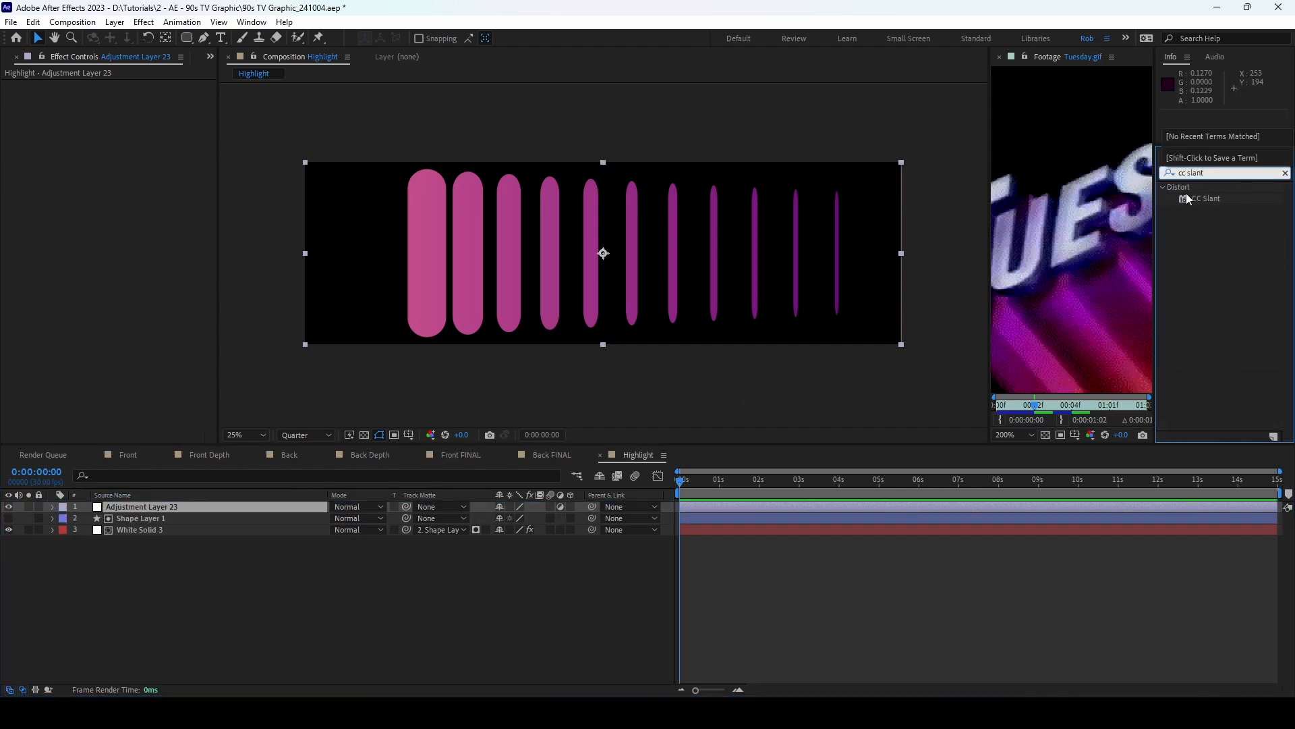
{"action": "double_click", "coordinate": [1206, 198]}
{"action": "left_click", "coordinate": [132, 96]}
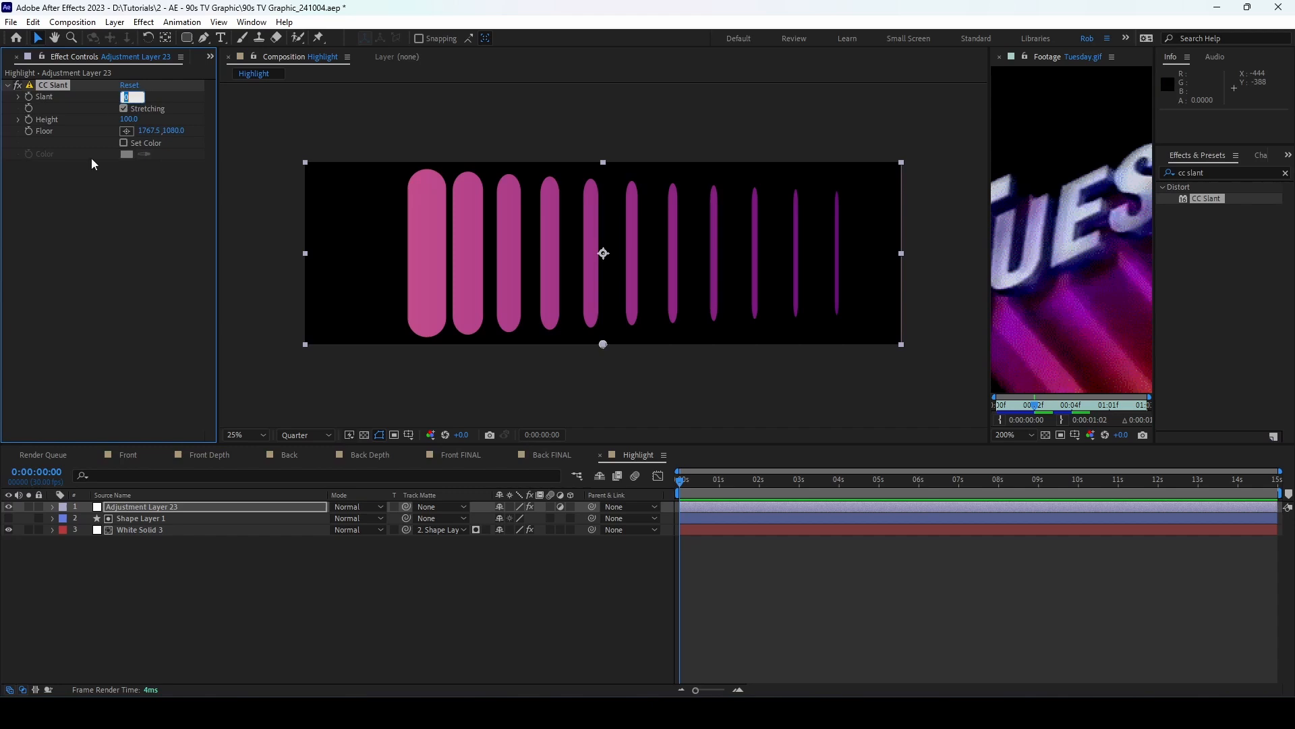
{"action": "type", "text": "27"}
{"action": "key", "text": "Return"}
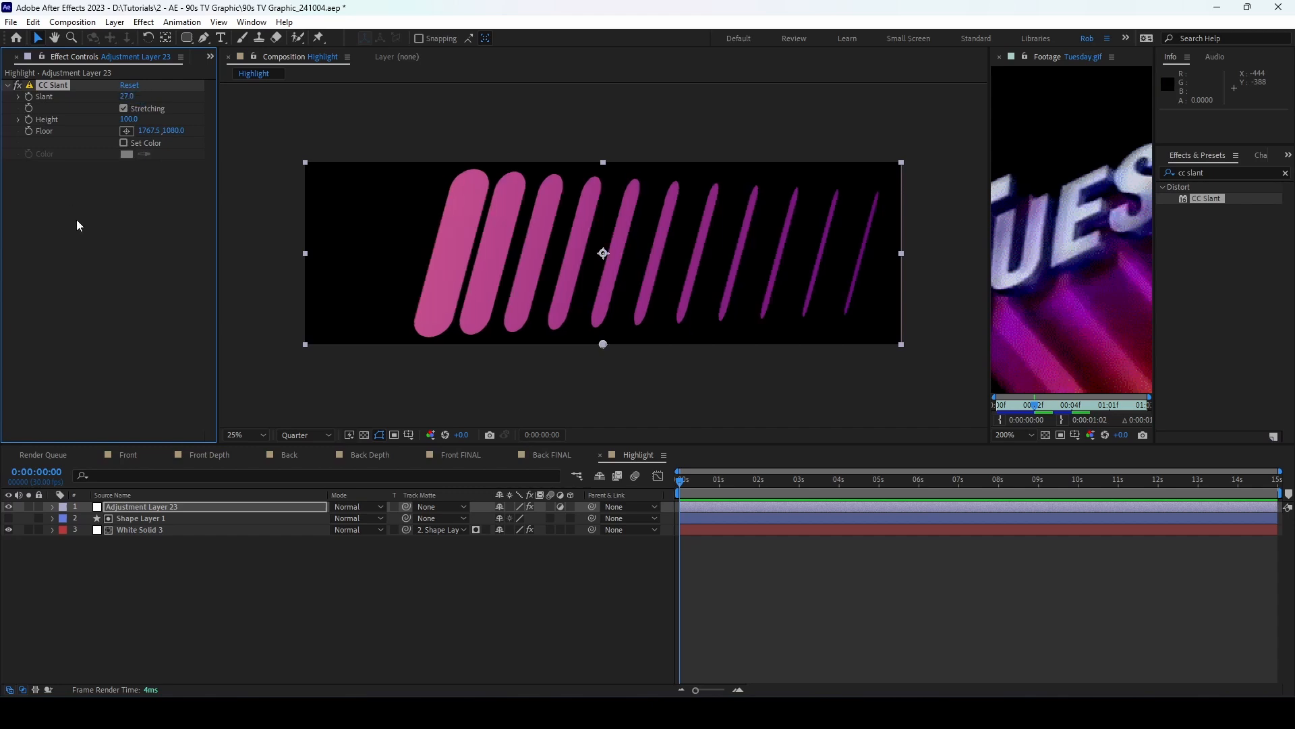
Step: Shift the slanted bars of Shape Layer 1 about 180 px left
{"action": "left_click", "coordinate": [162, 526]}
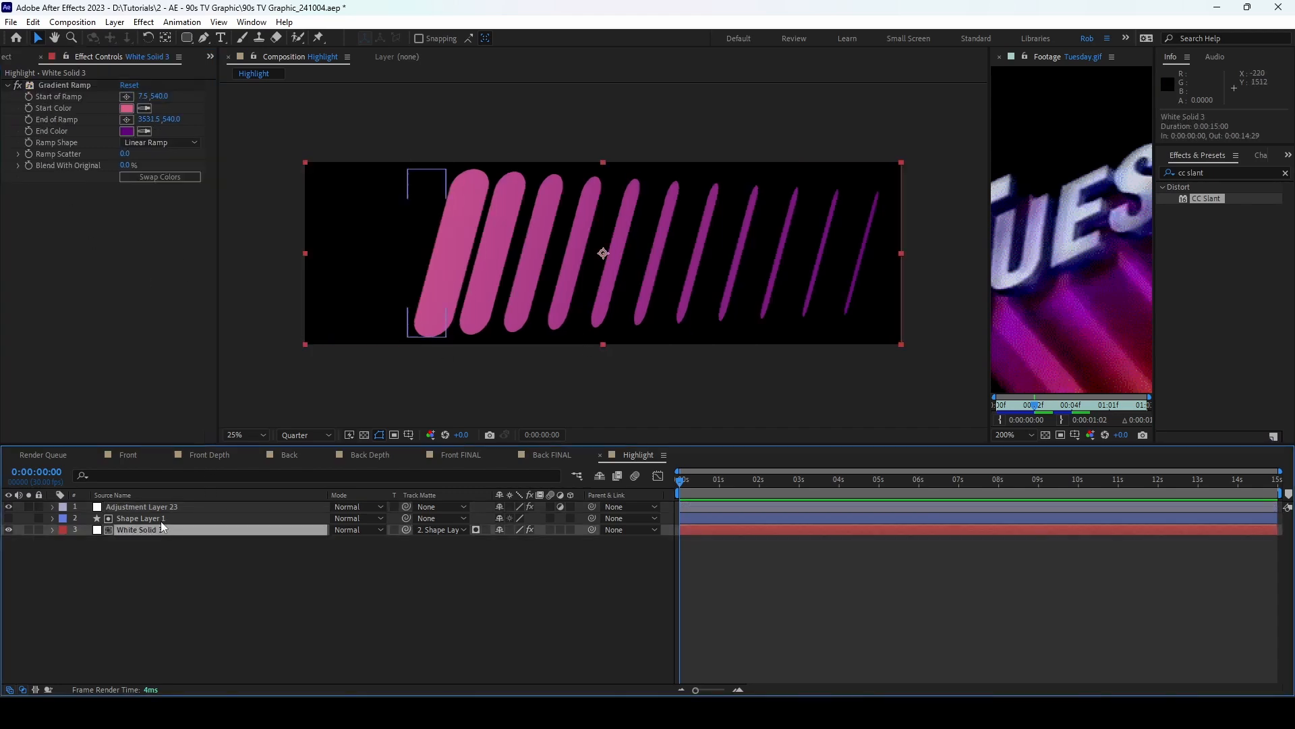
{"action": "left_click", "coordinate": [161, 520]}
{"action": "left_click", "coordinate": [427, 255]}
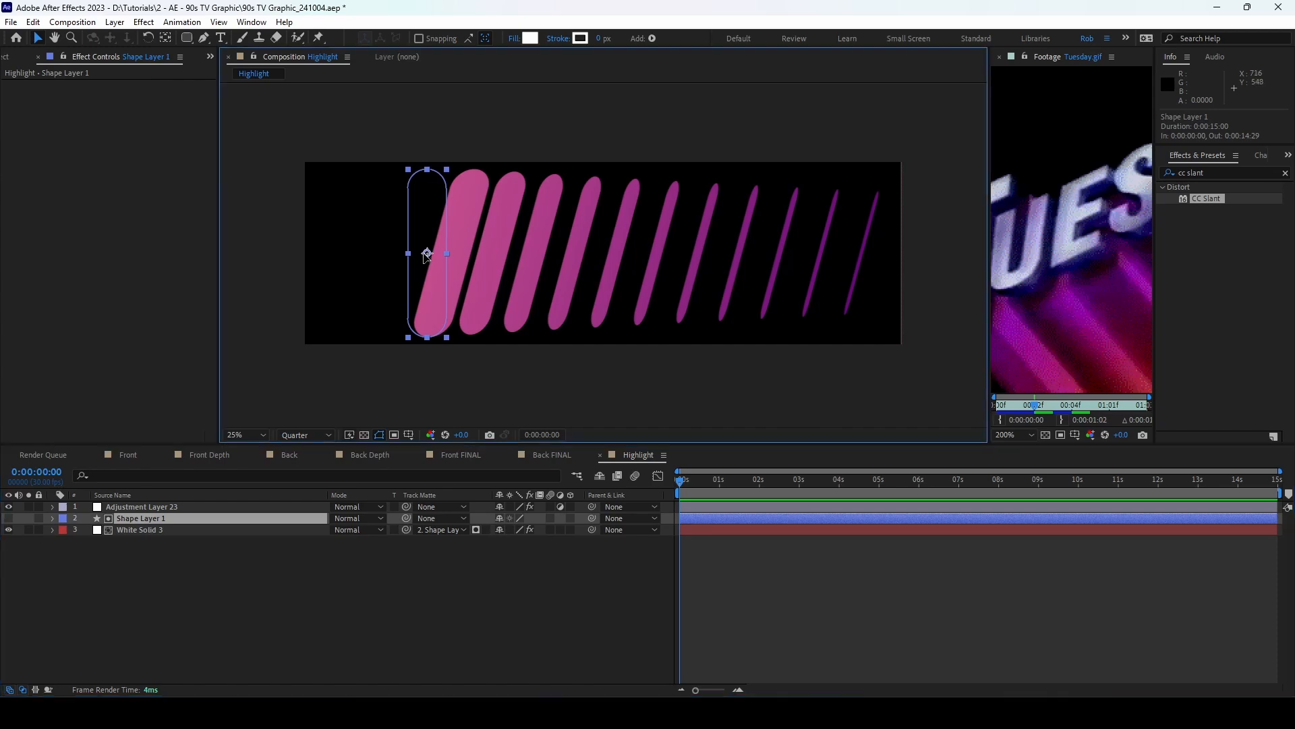
{"action": "left_click_drag", "start_coordinate": [427, 254], "coordinate": [397, 255]}
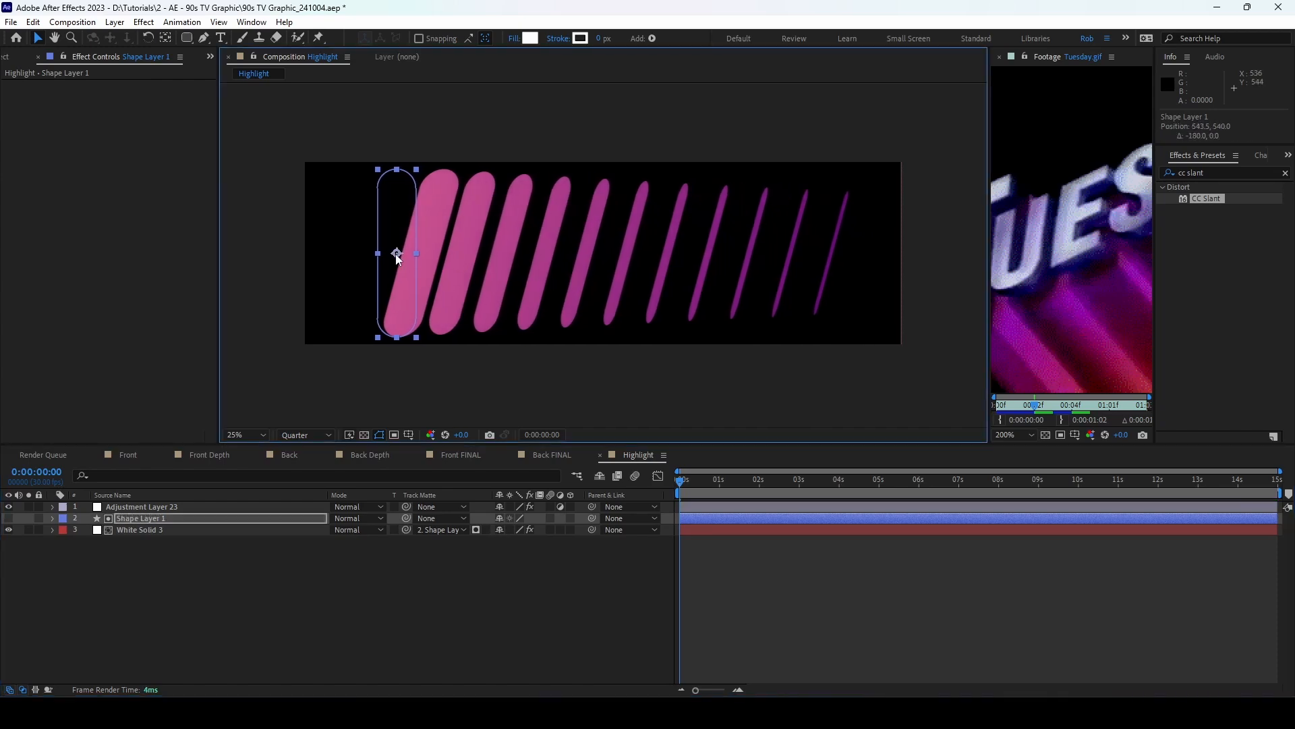
{"action": "left_click", "coordinate": [301, 580]}
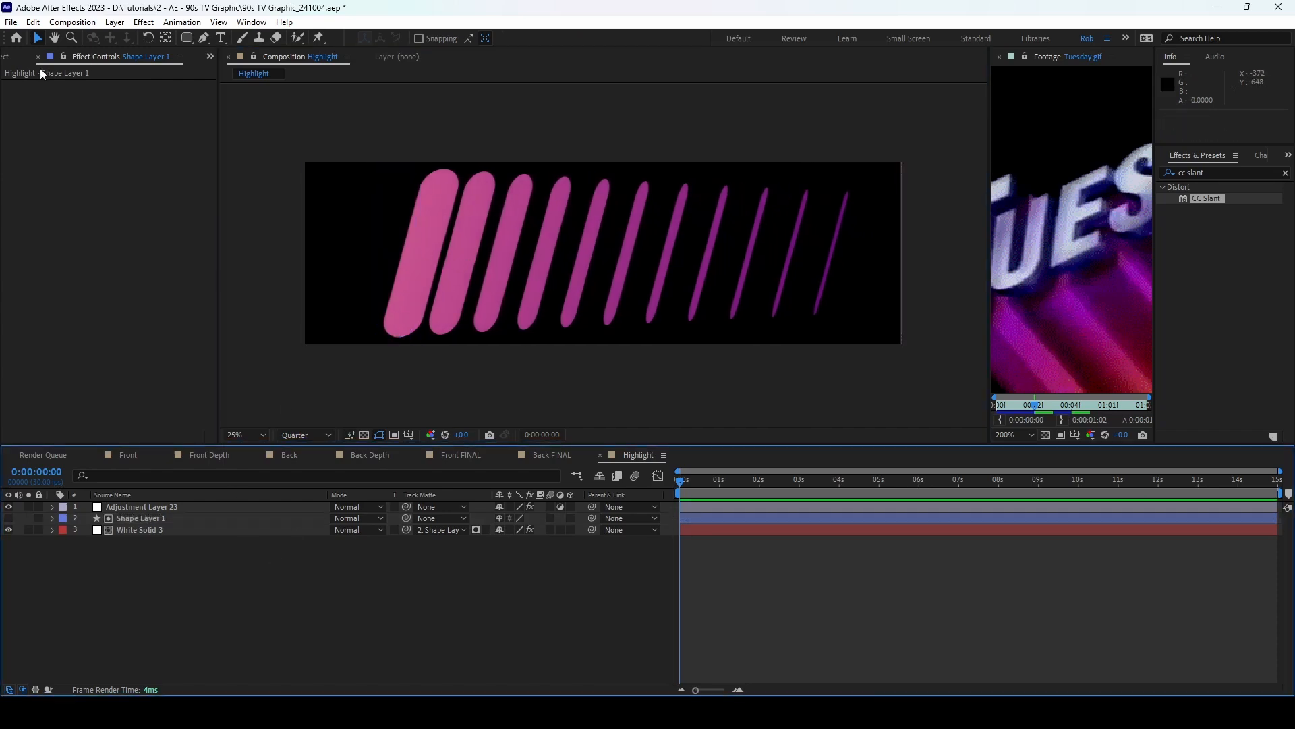
{"action": "left_click", "coordinate": [7, 57]}
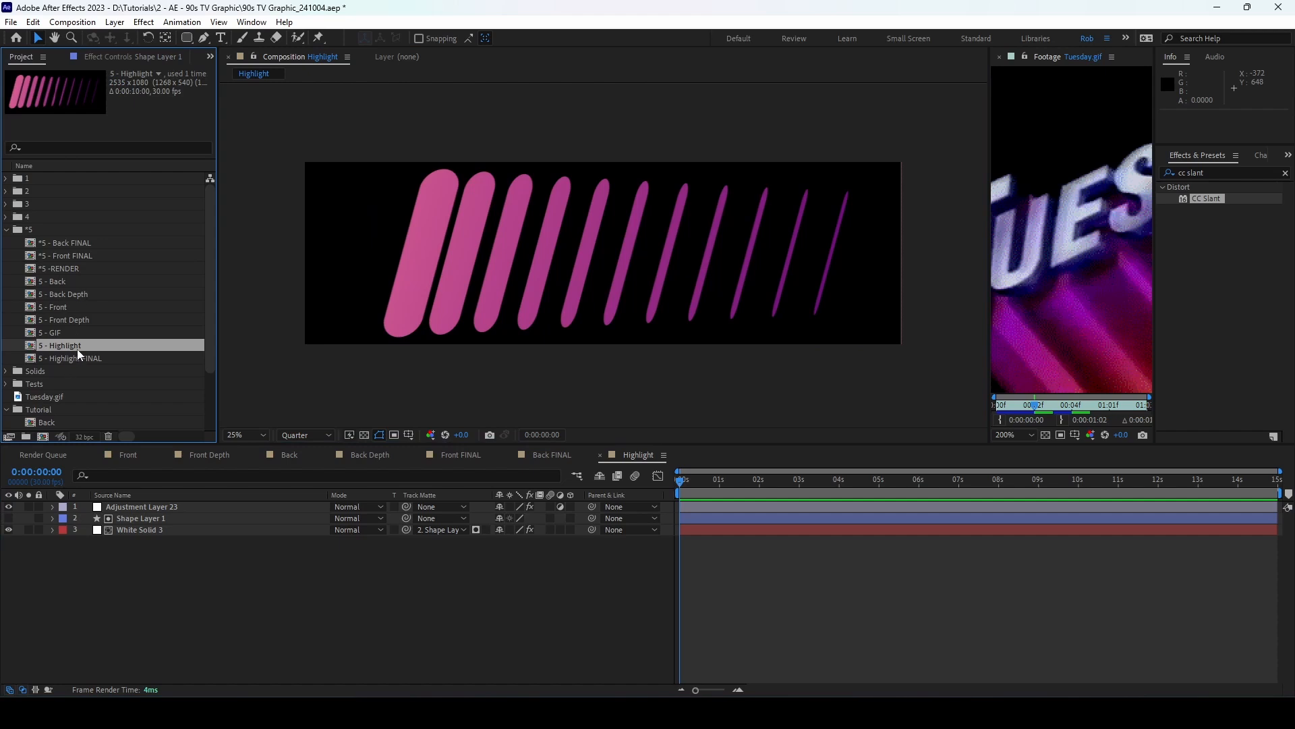
Step: Nest the Highlight comp into a new composition named Highlight Final
{"action": "left_click", "coordinate": [7, 230]}
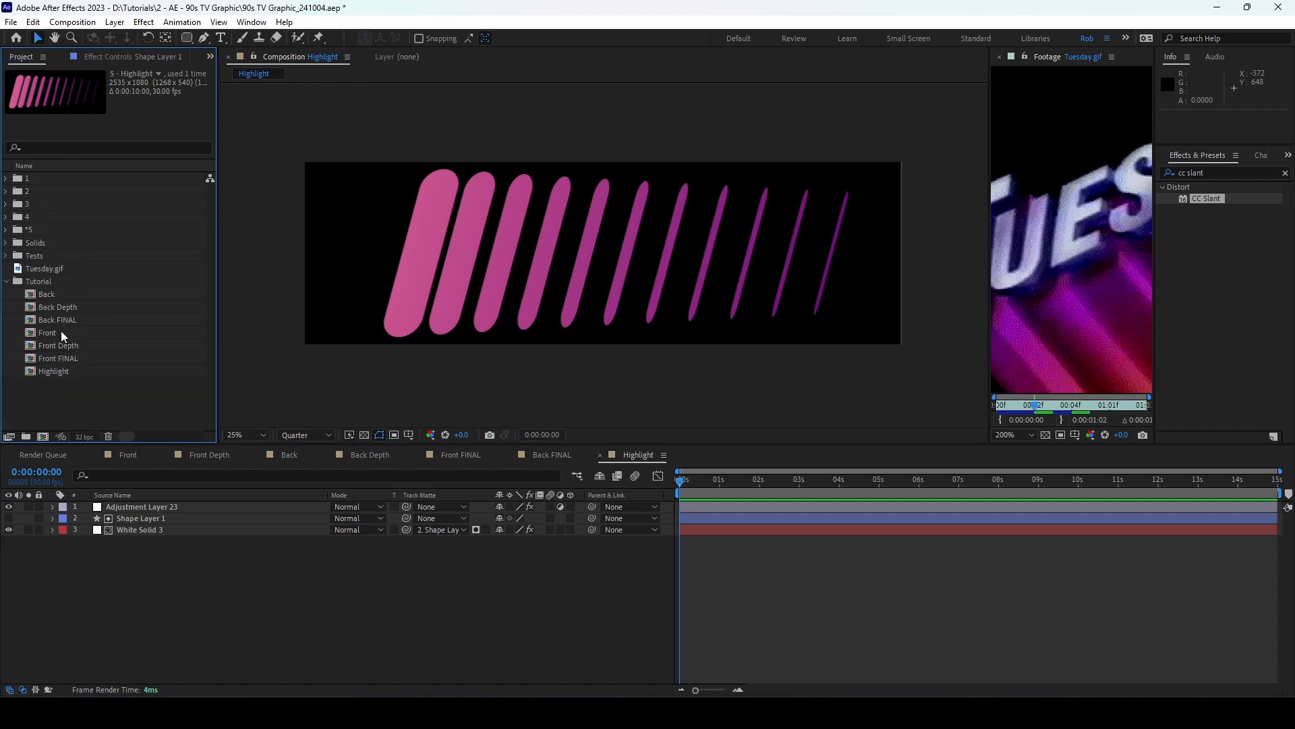
{"action": "left_click_drag", "start_coordinate": [68, 371], "coordinate": [43, 435]}
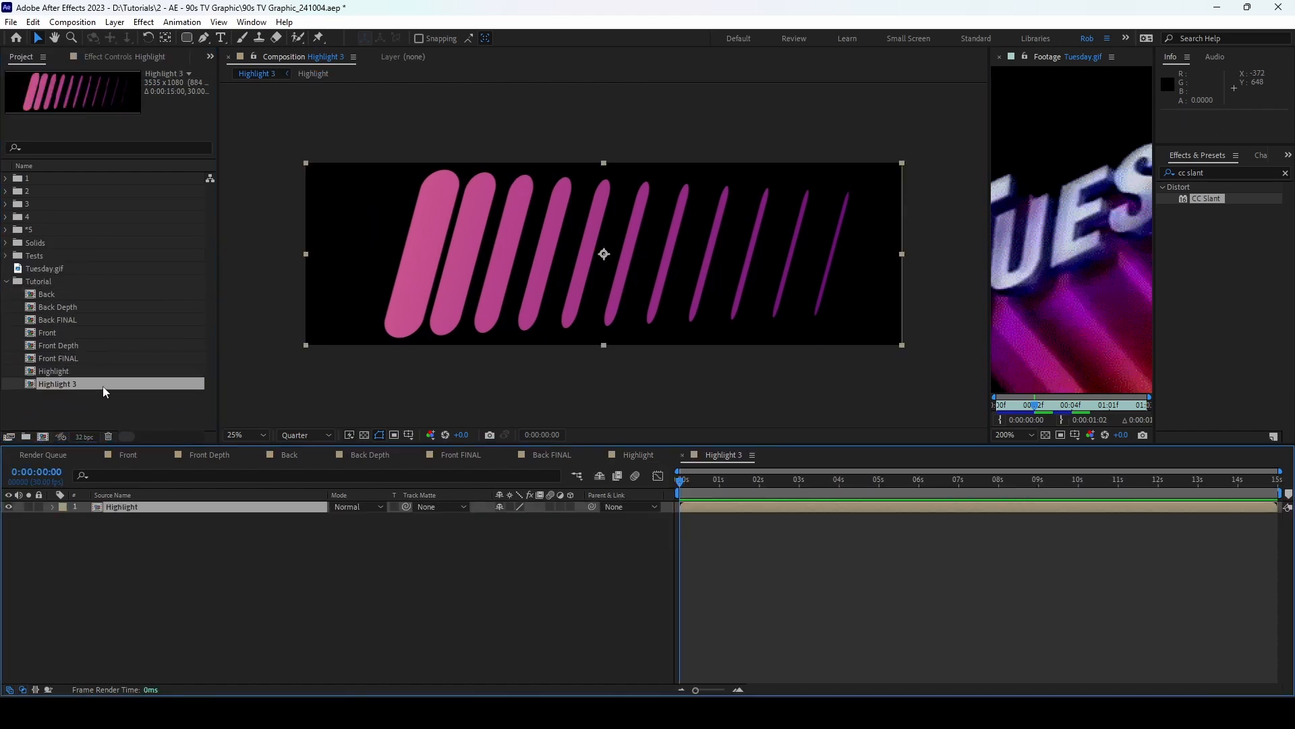
{"action": "left_click", "coordinate": [101, 383]}
{"action": "key", "text": "Return"}
{"action": "key", "text": "Right"}
{"action": "key", "text": "BackSpace"}
{"action": "type", "text": "Fin"}
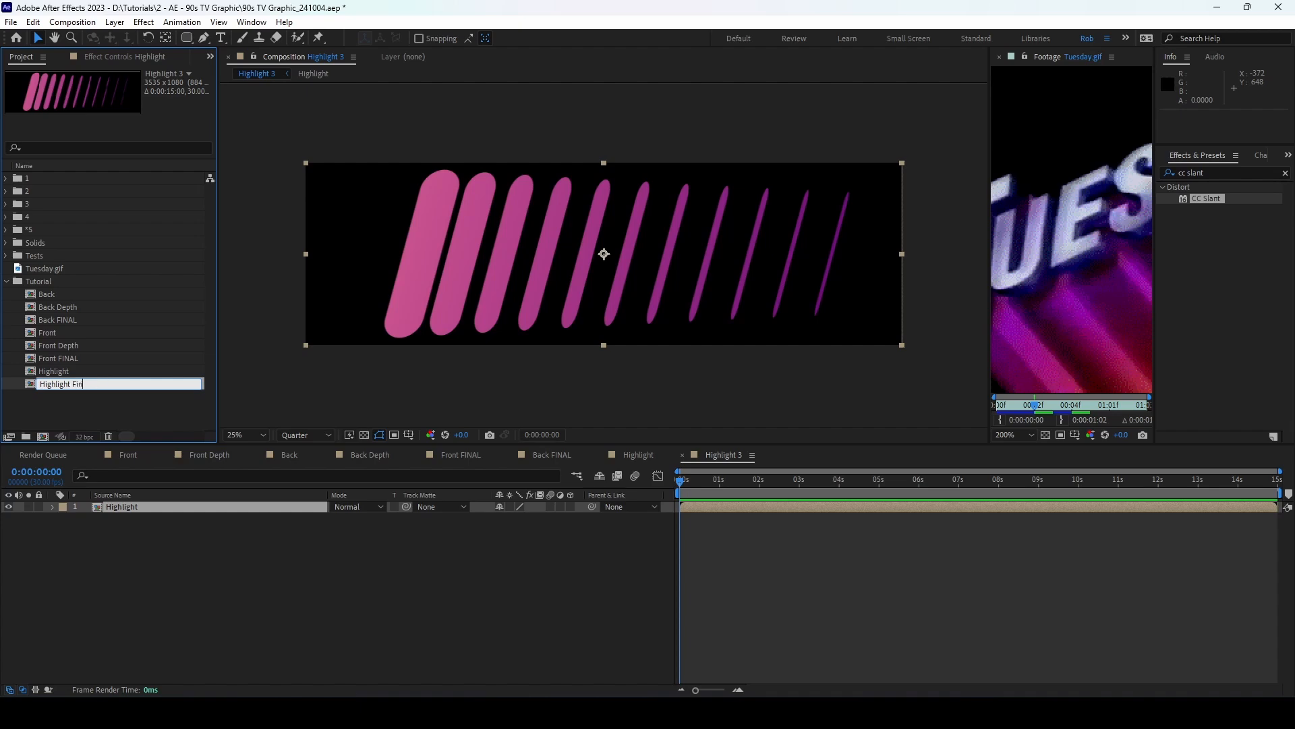
{"action": "type", "text": "al"}
{"action": "key", "text": "Return"}
Step: Resize the Highlight Final composition to 4000 × 3000 px
{"action": "left_click", "coordinate": [72, 22]}
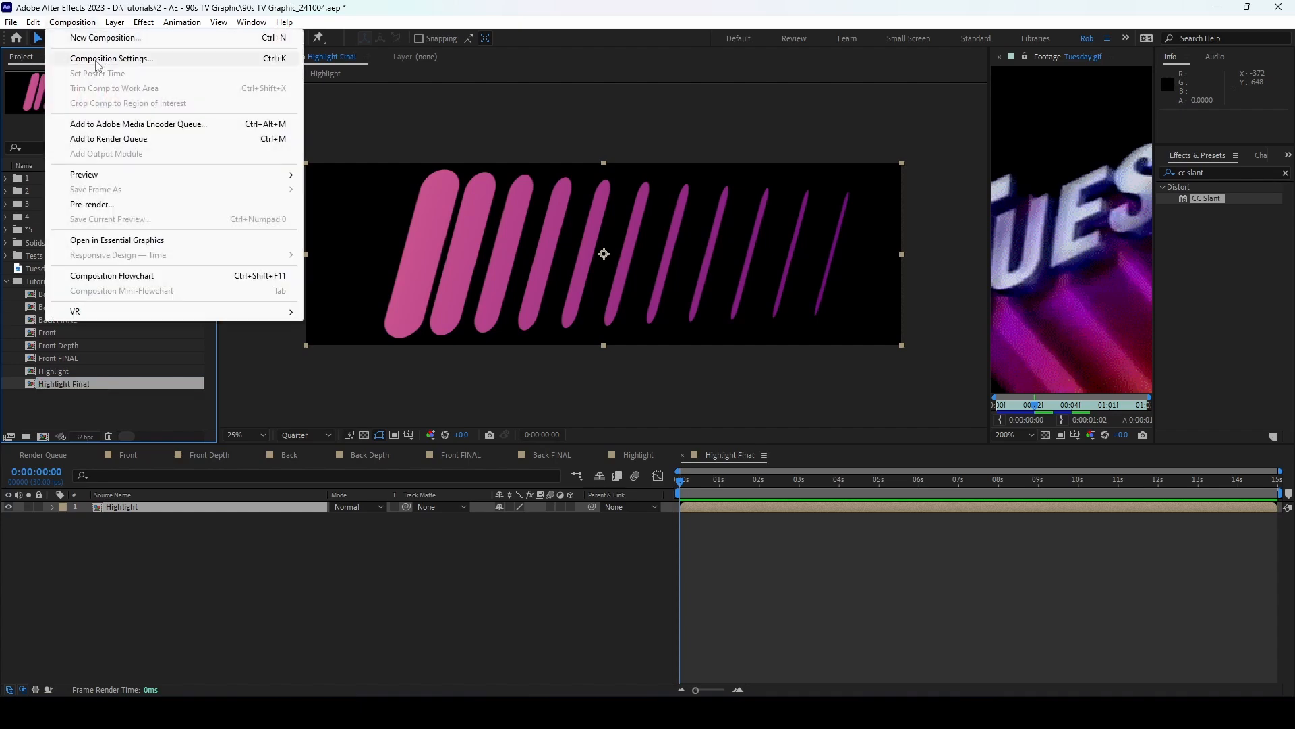
{"action": "left_click", "coordinate": [87, 50]}
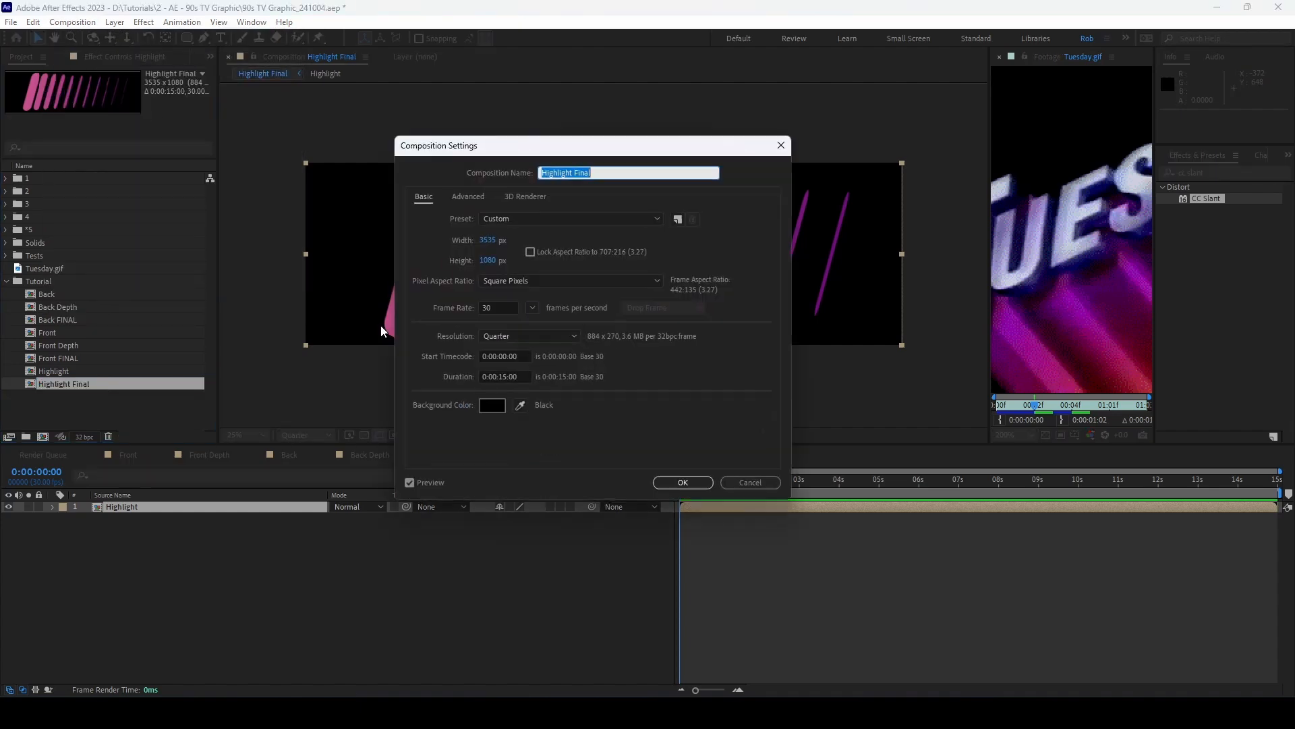
{"action": "left_click", "coordinate": [496, 243]}
{"action": "type", "text": "4000"}
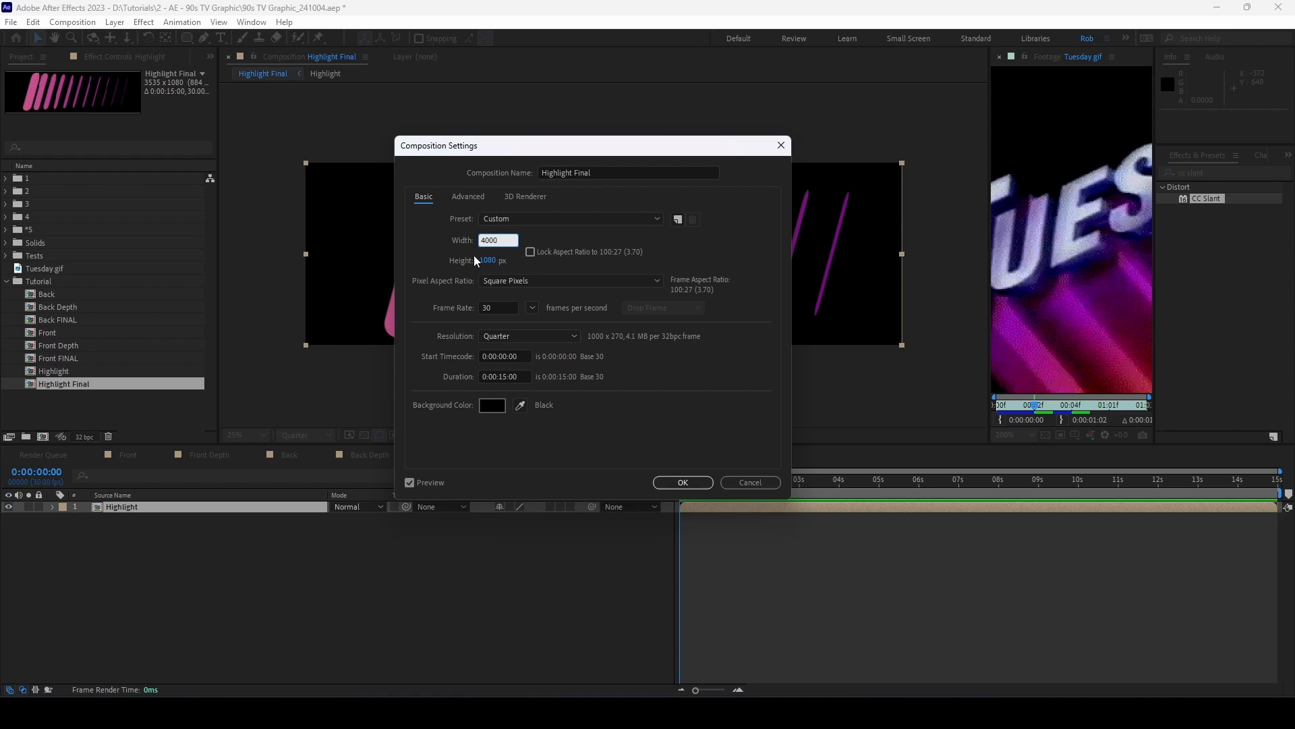
{"action": "left_click", "coordinate": [475, 259]}
{"action": "type", "text": "3000"}
{"action": "key", "text": "Return"}
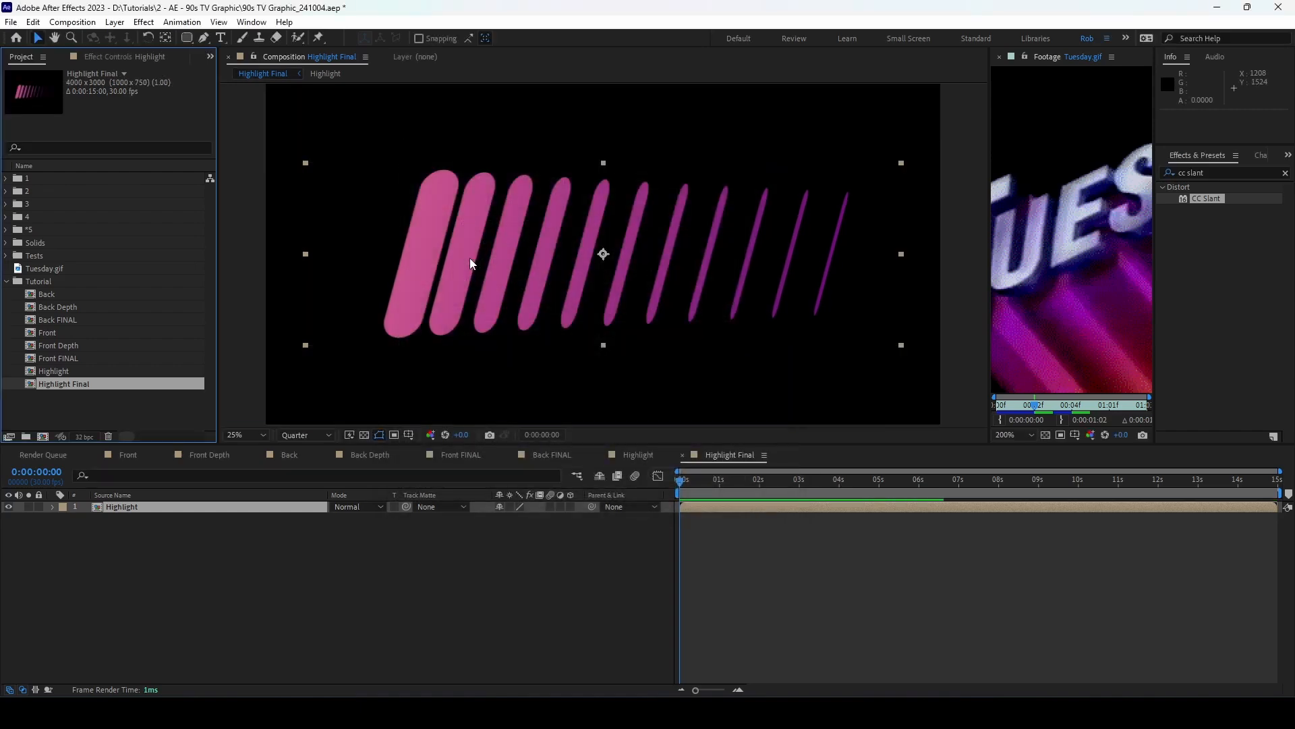
{"action": "scroll", "coordinate": [627, 250], "scroll_direction": "down", "scroll_amount": 2}
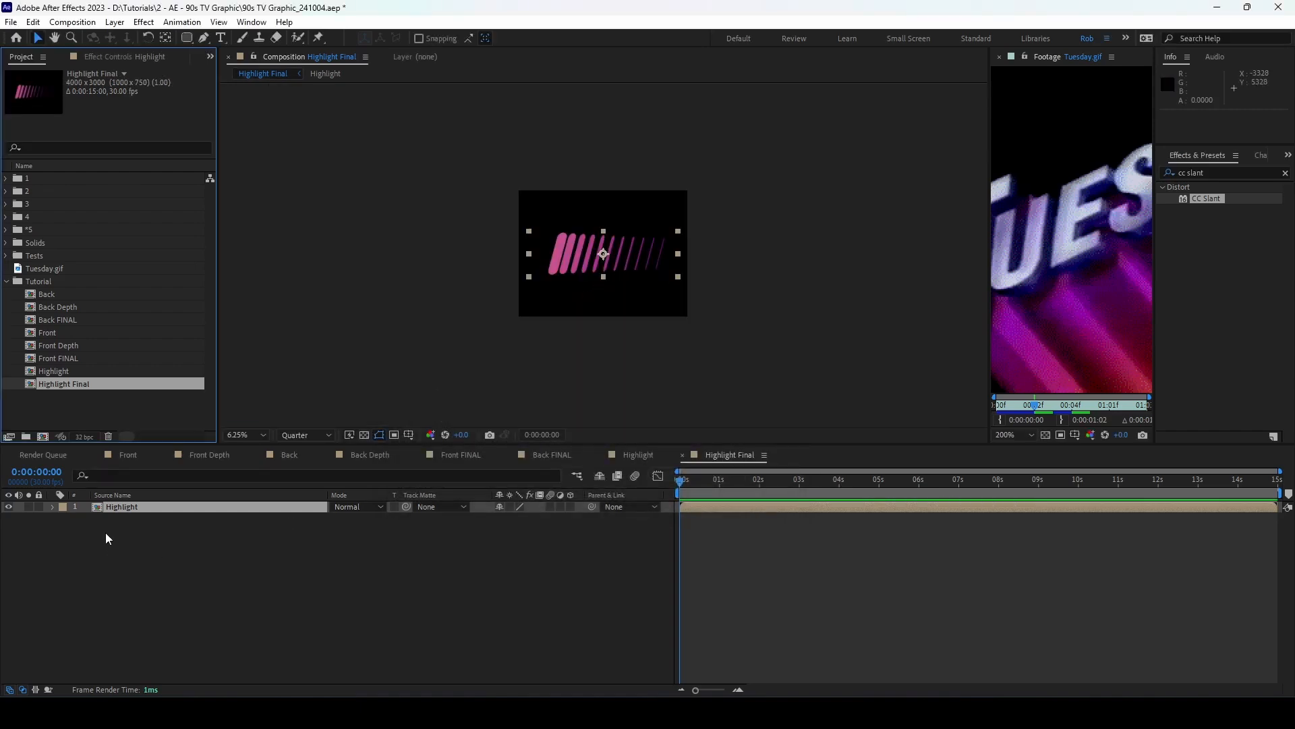
Step: Copy the Cam Control and camera layers from Front and paste them into Highlight Final
{"action": "left_click", "coordinate": [130, 455]}
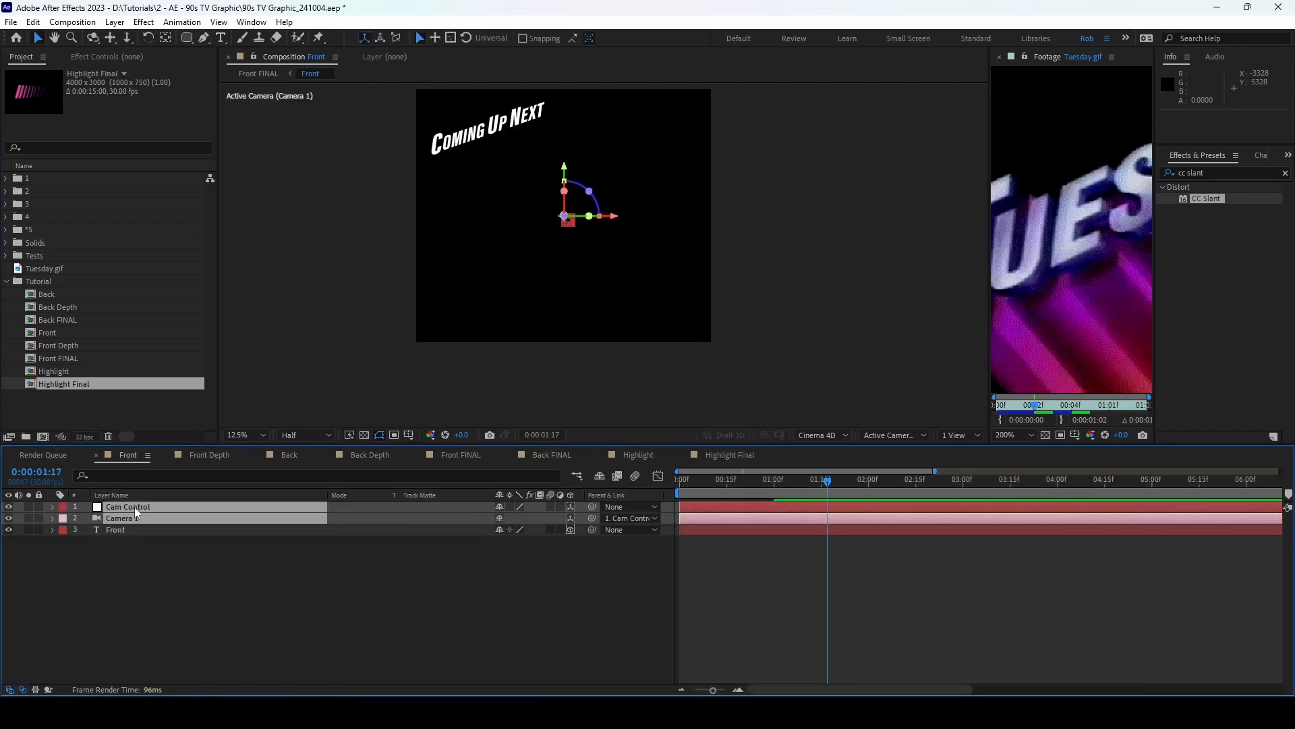
{"action": "key", "text": "ctrl+Down"}
{"action": "left_click", "coordinate": [718, 457]}
{"action": "left_click", "coordinate": [264, 592]}
{"action": "key", "text": "ctrl+v"}
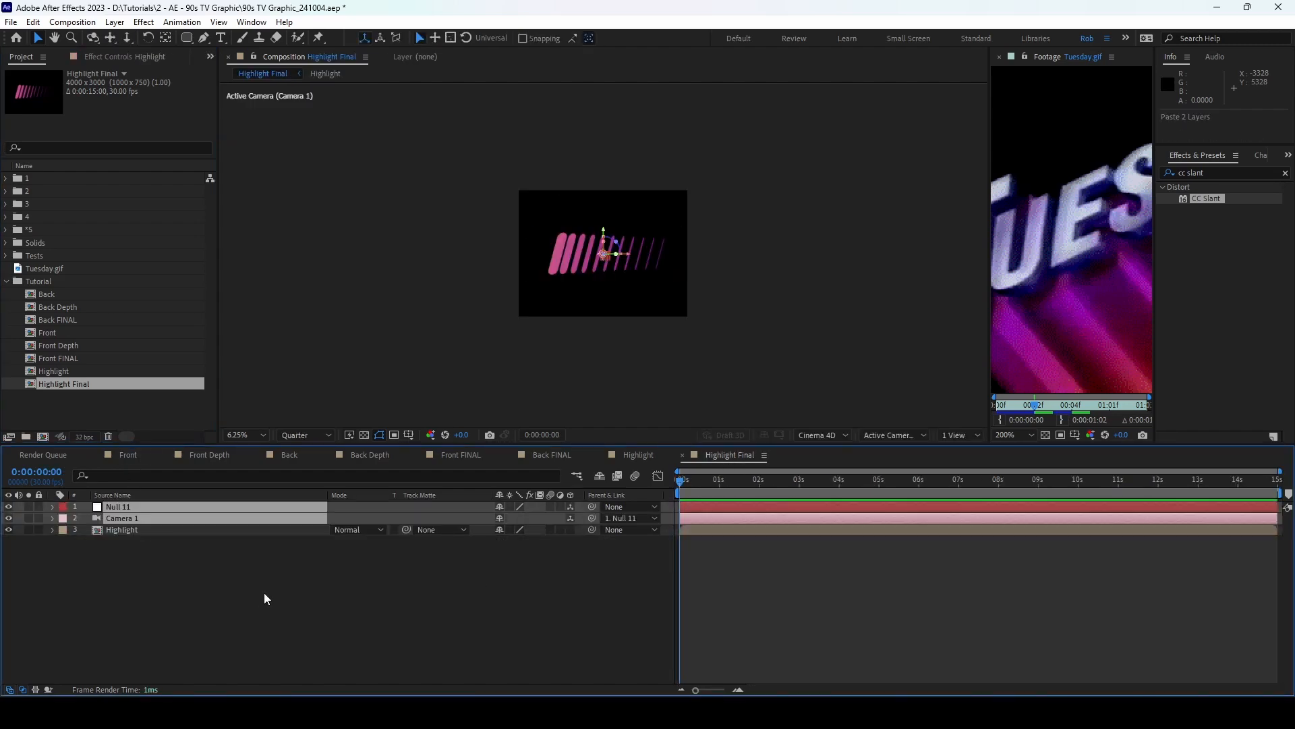
Step: Make Highlight 3D, place it off-frame right and keyframe Position at 0s
{"action": "left_click", "coordinate": [323, 530]}
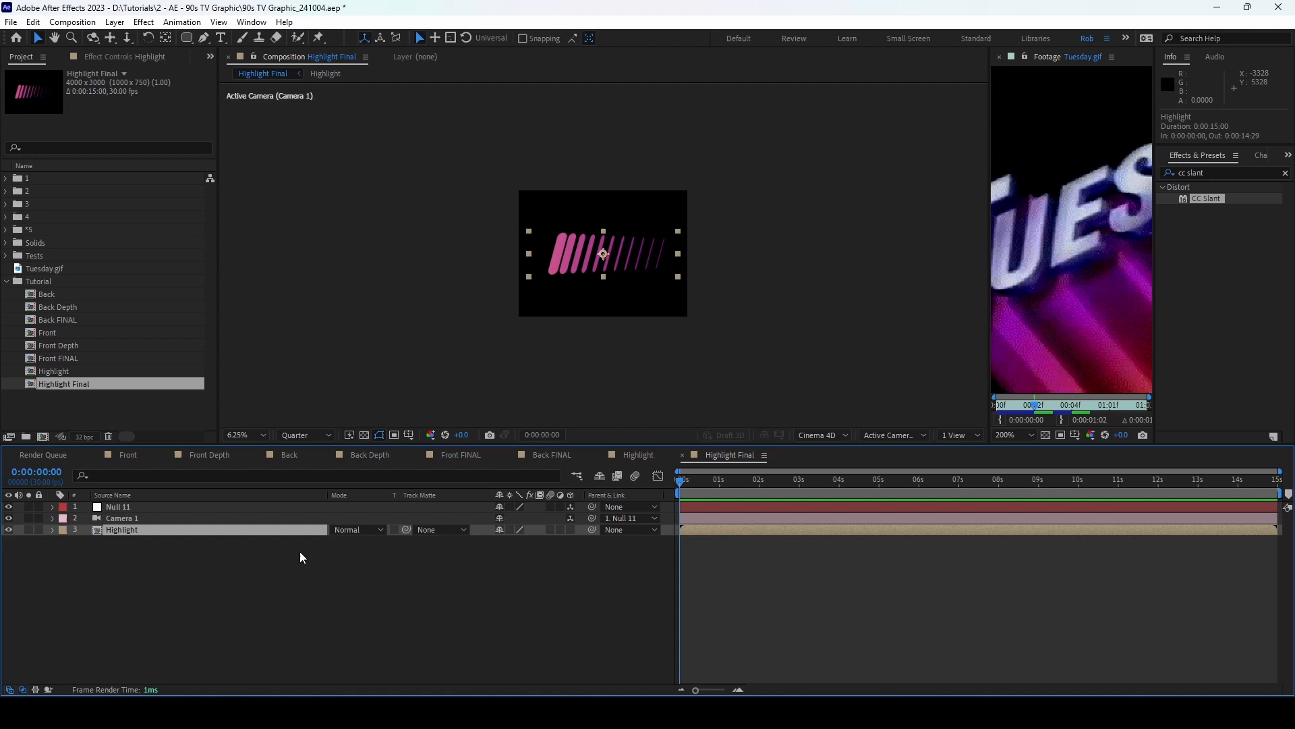
{"action": "left_click", "coordinate": [570, 531]}
{"action": "key", "text": "period"}
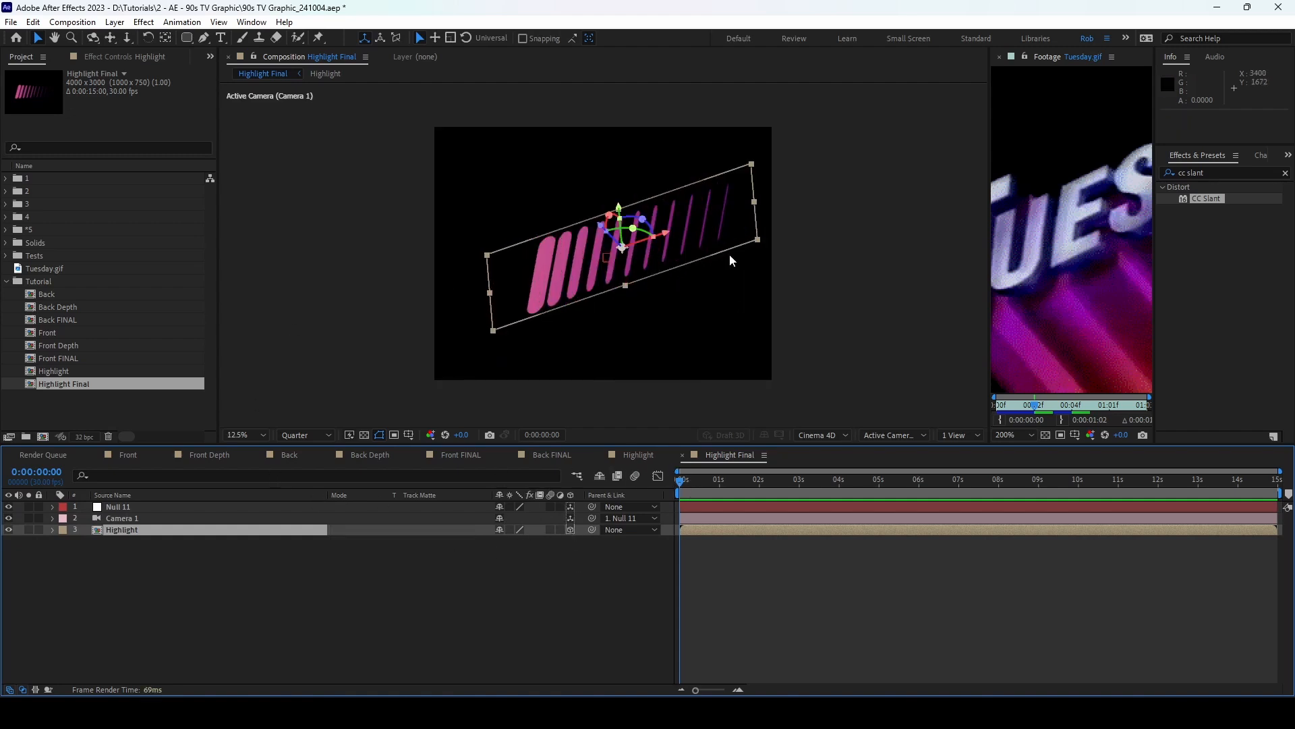
{"action": "left_click_drag", "start_coordinate": [668, 234], "coordinate": [978, 138]}
{"action": "key", "text": "p"}
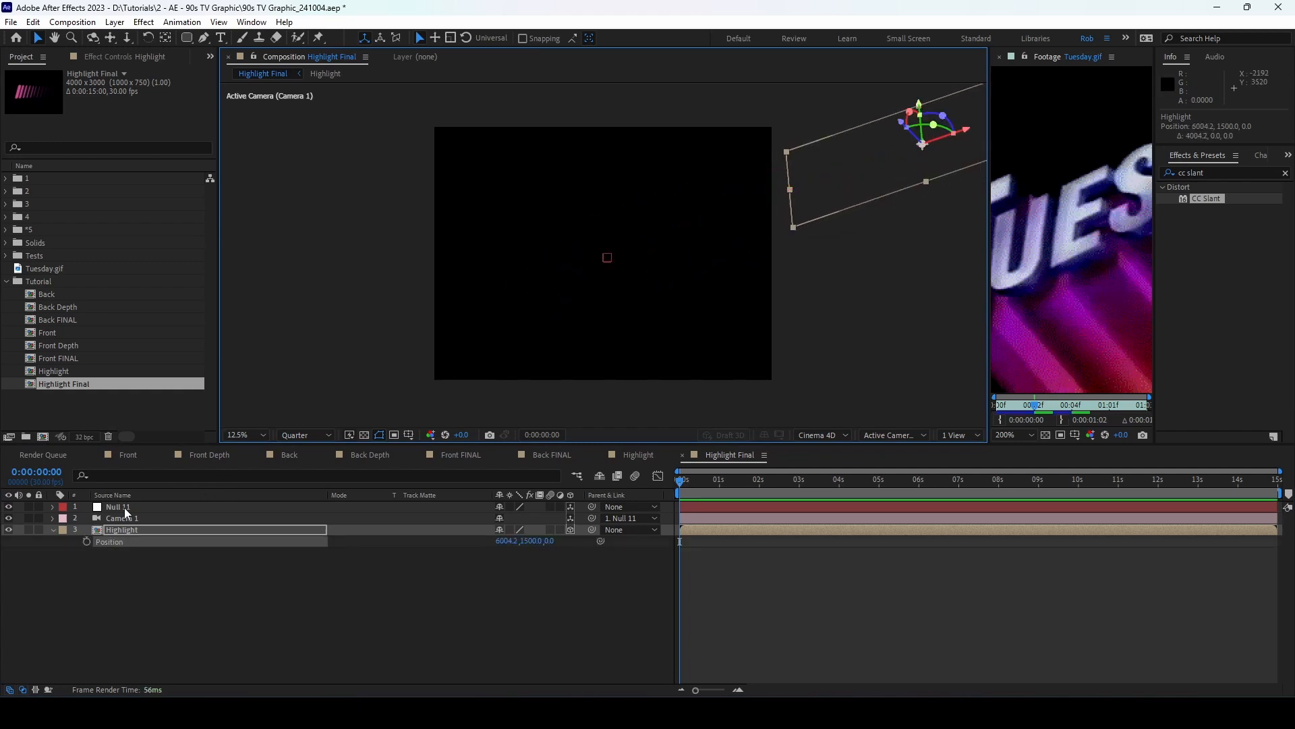
{"action": "left_click", "coordinate": [87, 542]}
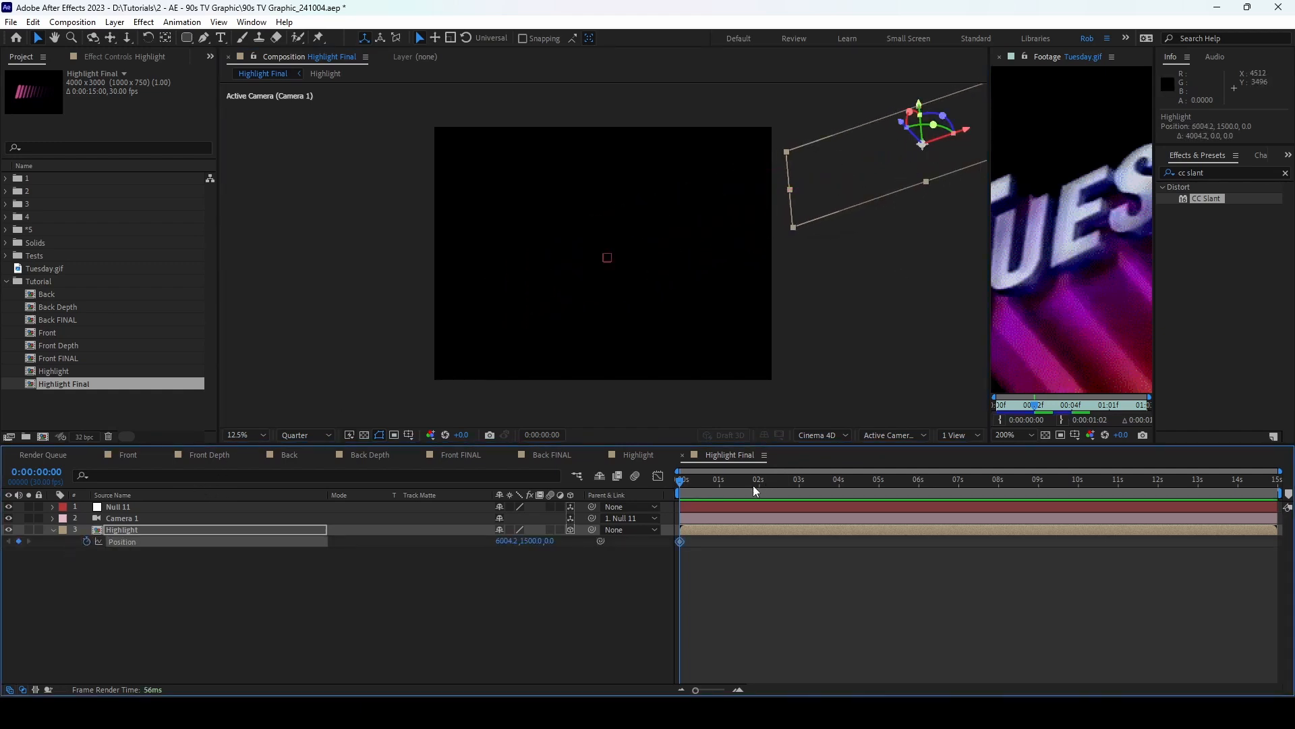
Step: Keyframe Highlight back in frame at 2 seconds and preview the slide-in
{"action": "left_click_drag", "start_coordinate": [756, 483], "coordinate": [760, 484]}
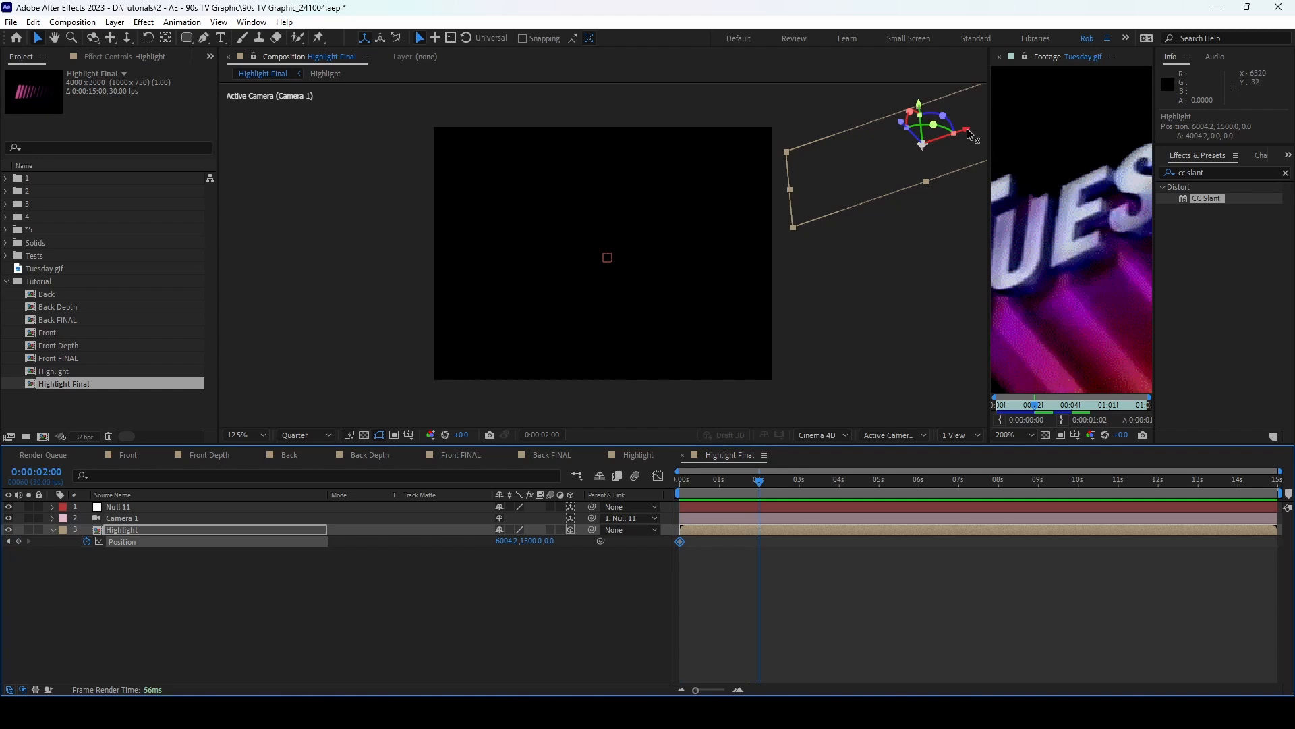
{"action": "left_click_drag", "start_coordinate": [966, 128], "coordinate": [289, 337]}
{"action": "key", "text": "Home"}
{"action": "key", "text": "space"}
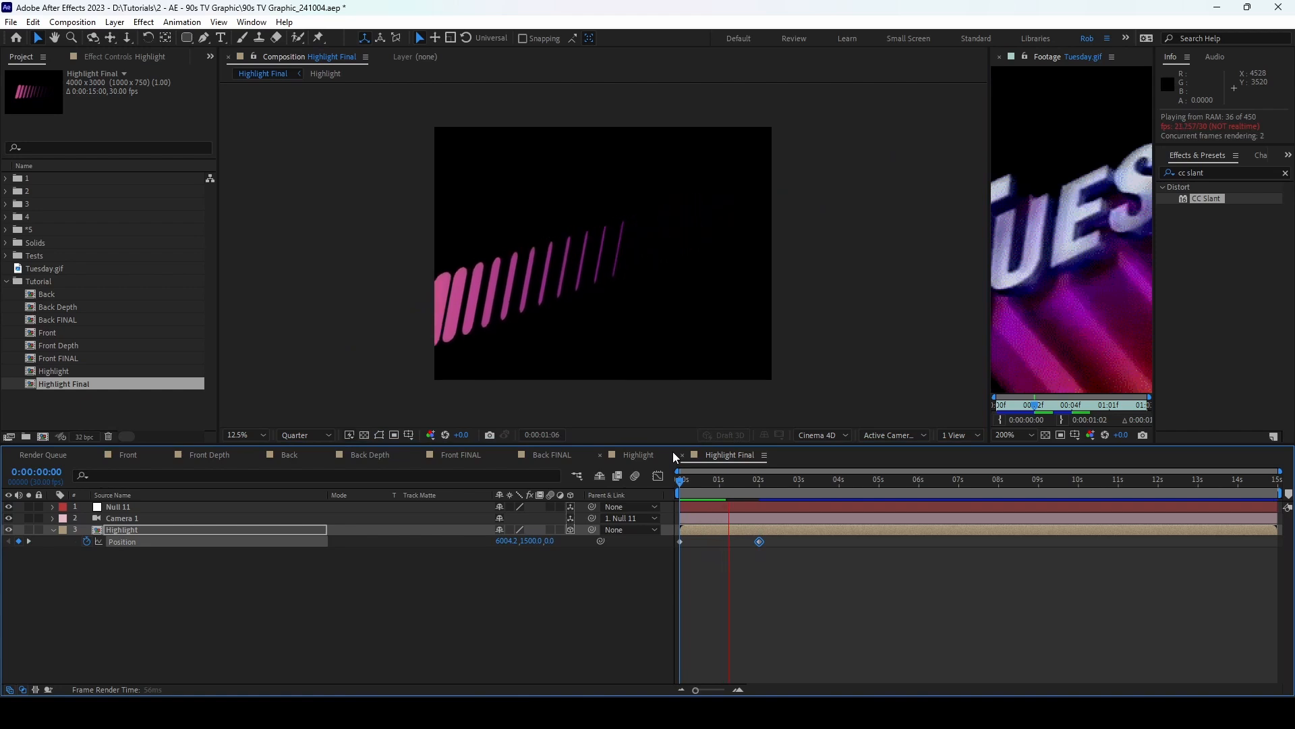
{"action": "key", "text": "space"}
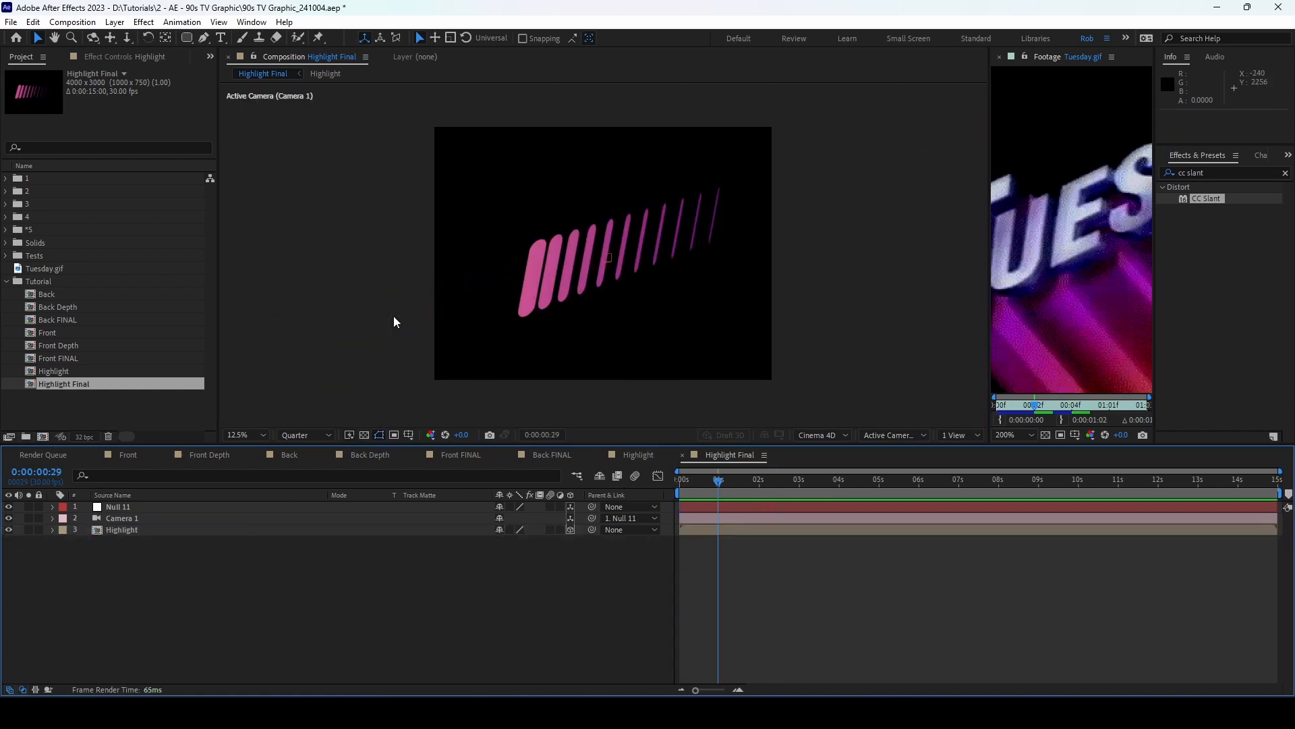
Step: Create a single new composition from Front FINAL and Back FINAL
{"action": "left_click", "coordinate": [79, 358]}
{"action": "left_click", "coordinate": [72, 320], "text": "ctrl"}
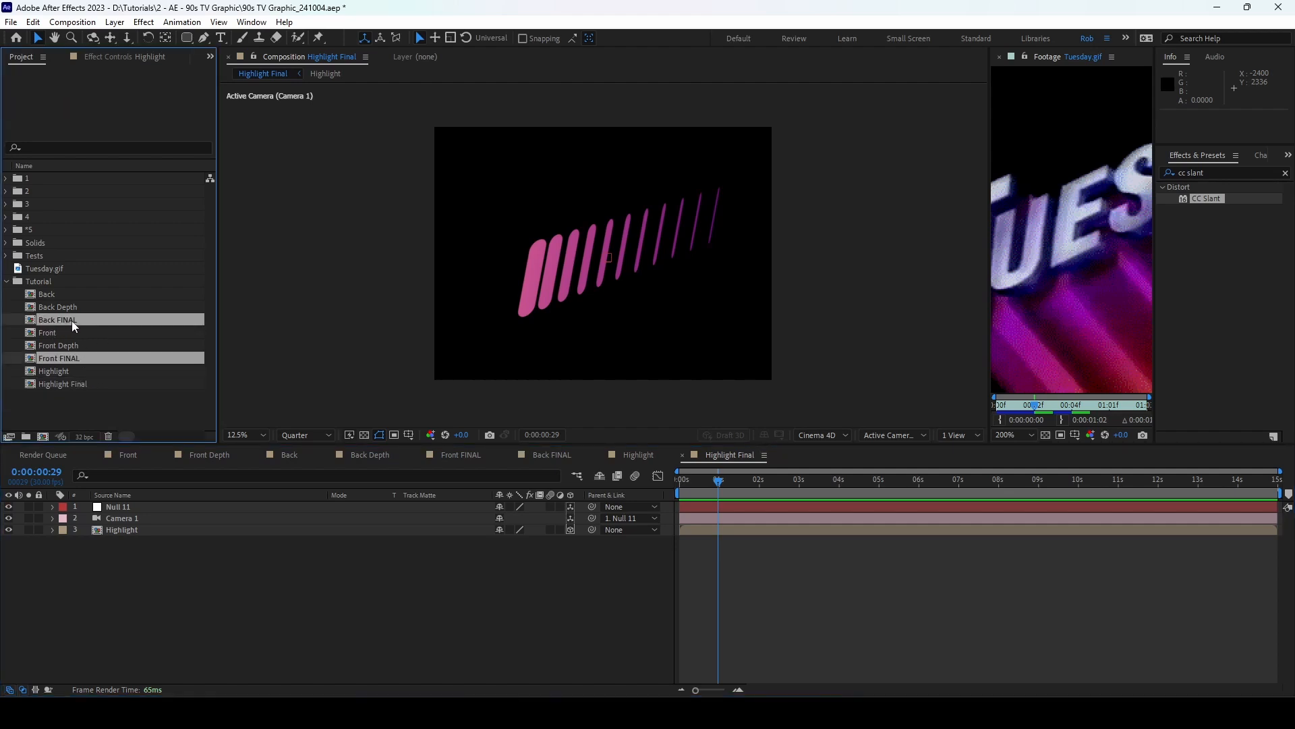
{"action": "left_click_drag", "start_coordinate": [72, 321], "coordinate": [45, 436]}
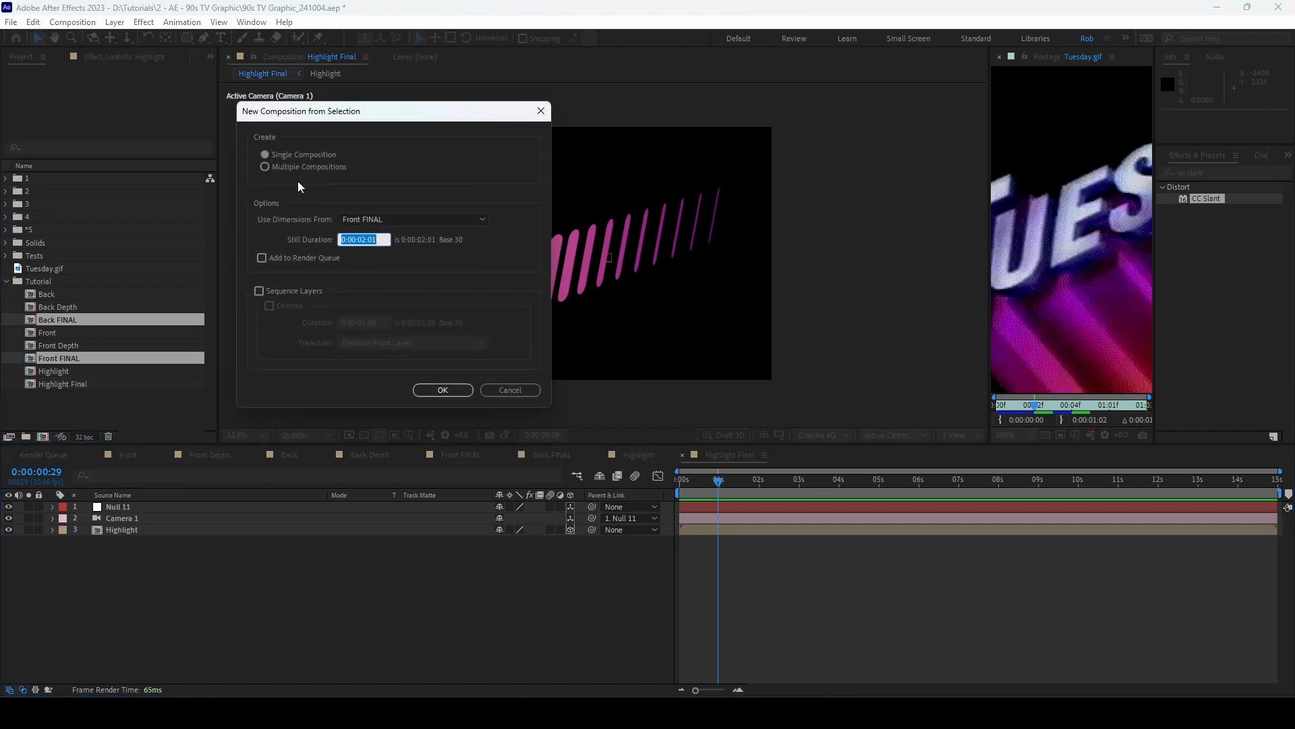
{"action": "left_click", "coordinate": [425, 391]}
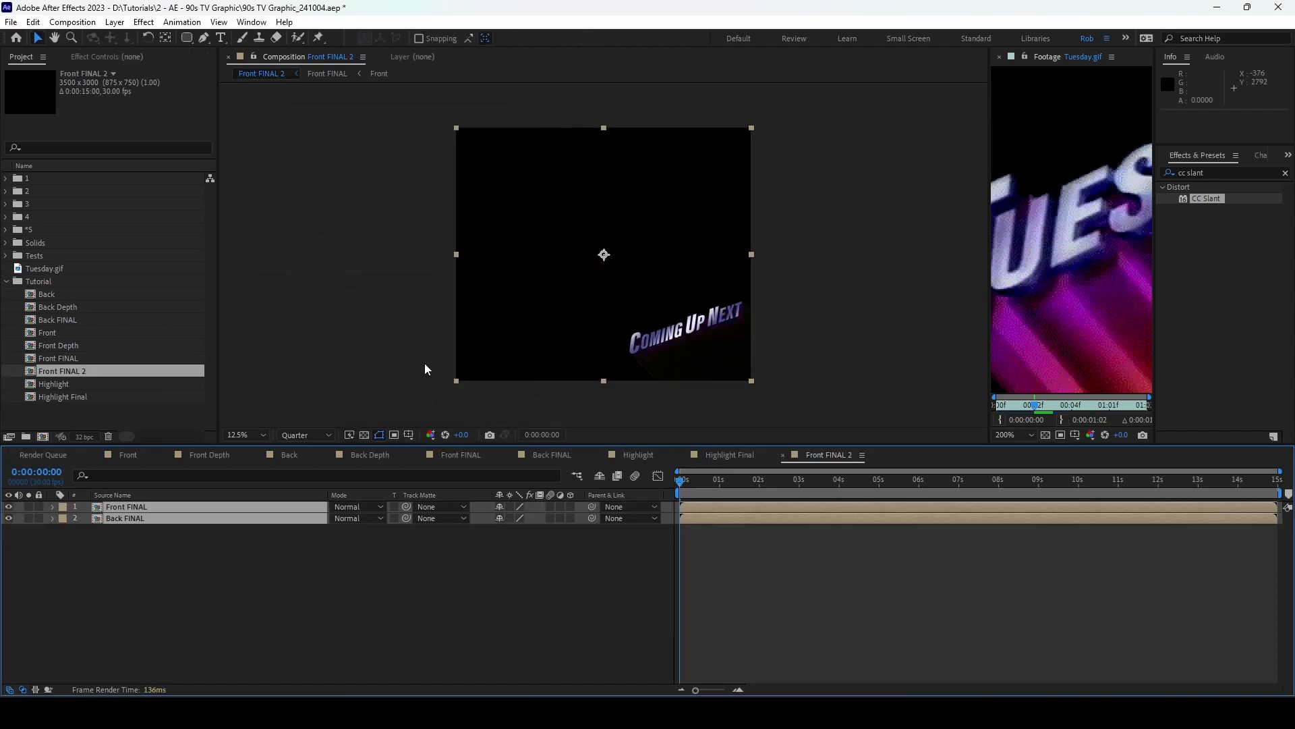
Step: Rename the new composition to **RENDER
{"action": "left_click", "coordinate": [83, 366]}
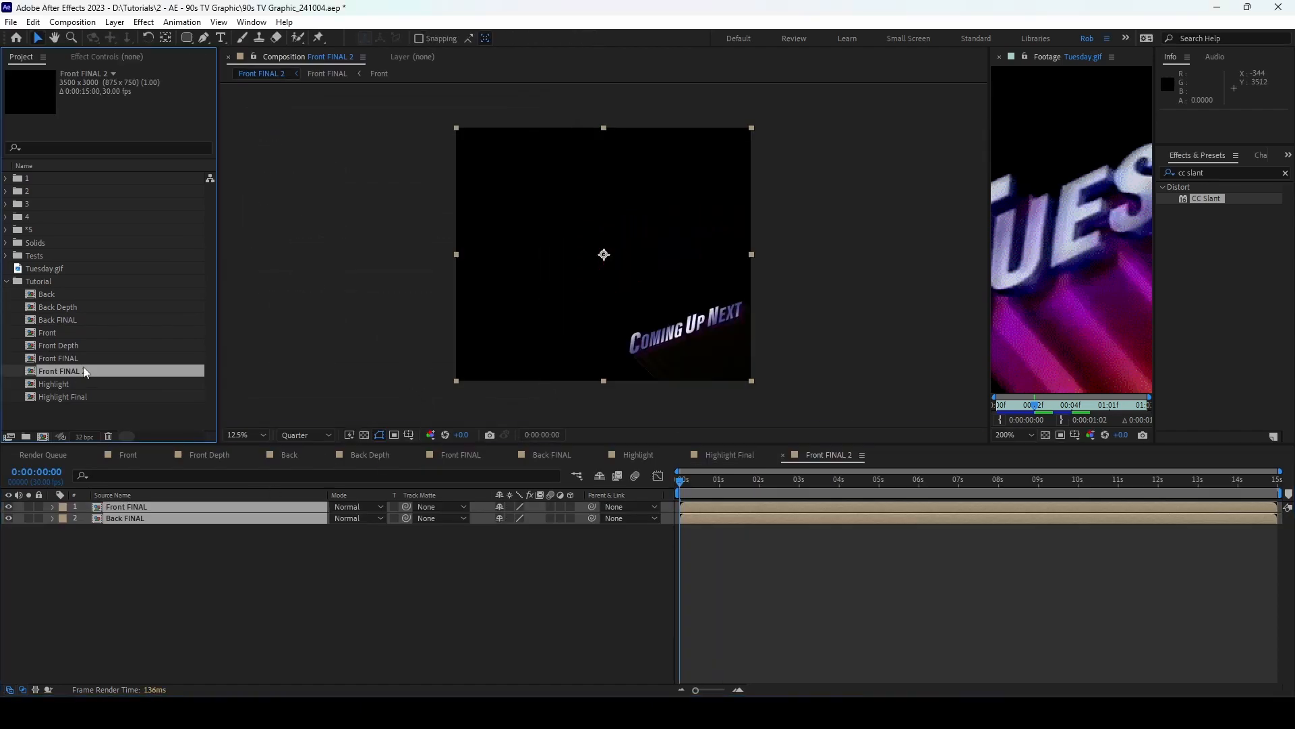
{"action": "key", "text": "Return"}
{"action": "type", "text": "**"}
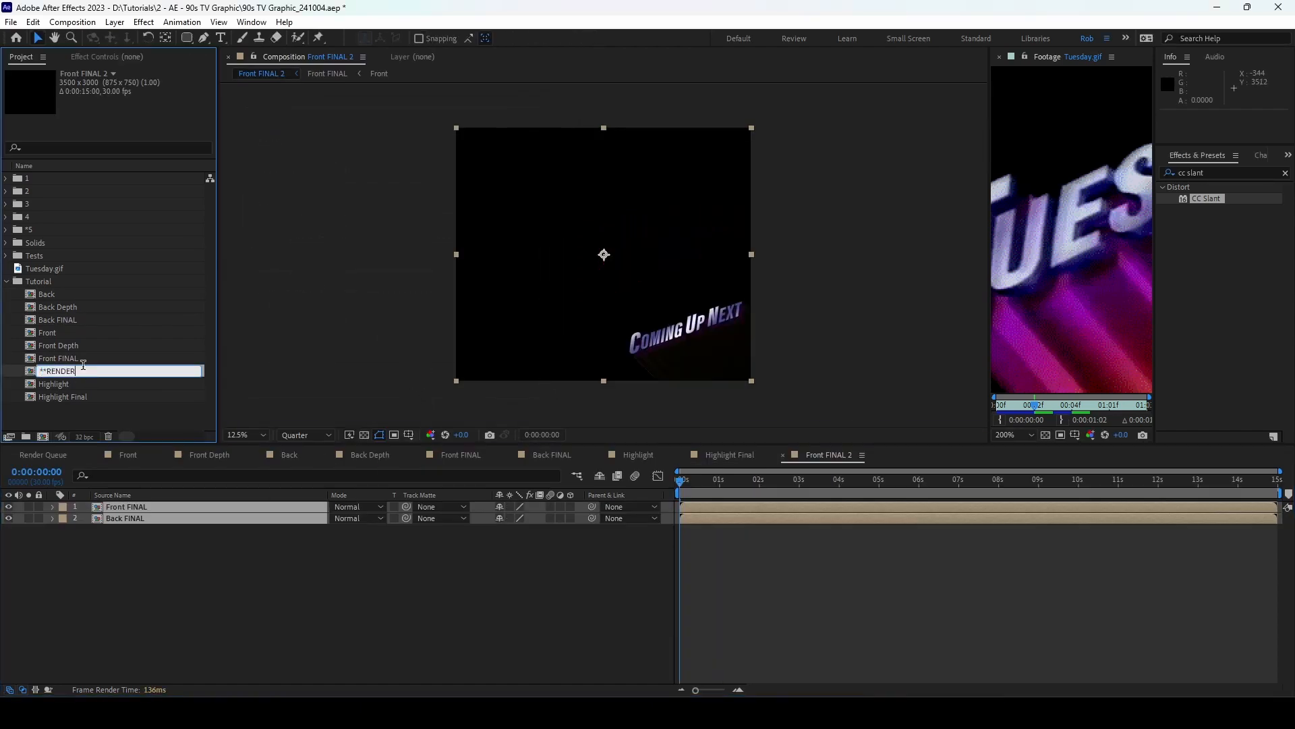
{"action": "type", "text": "RENDER"}
{"action": "key", "text": "Return"}
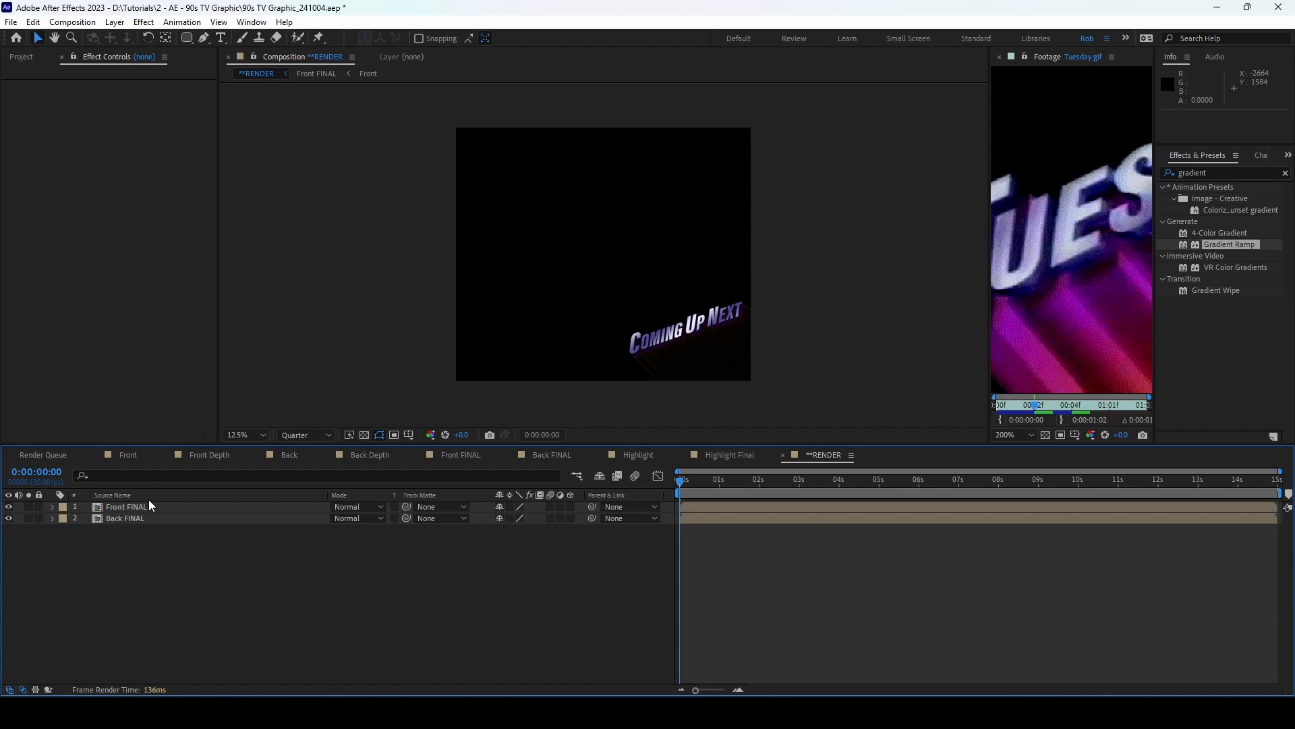
Step: Resize **RENDER to 1920 × 1080 and start a new solid layer
{"action": "key", "text": "ctrl+k"}
{"action": "left_click", "coordinate": [487, 241]}
{"action": "type", "text": "1920"}
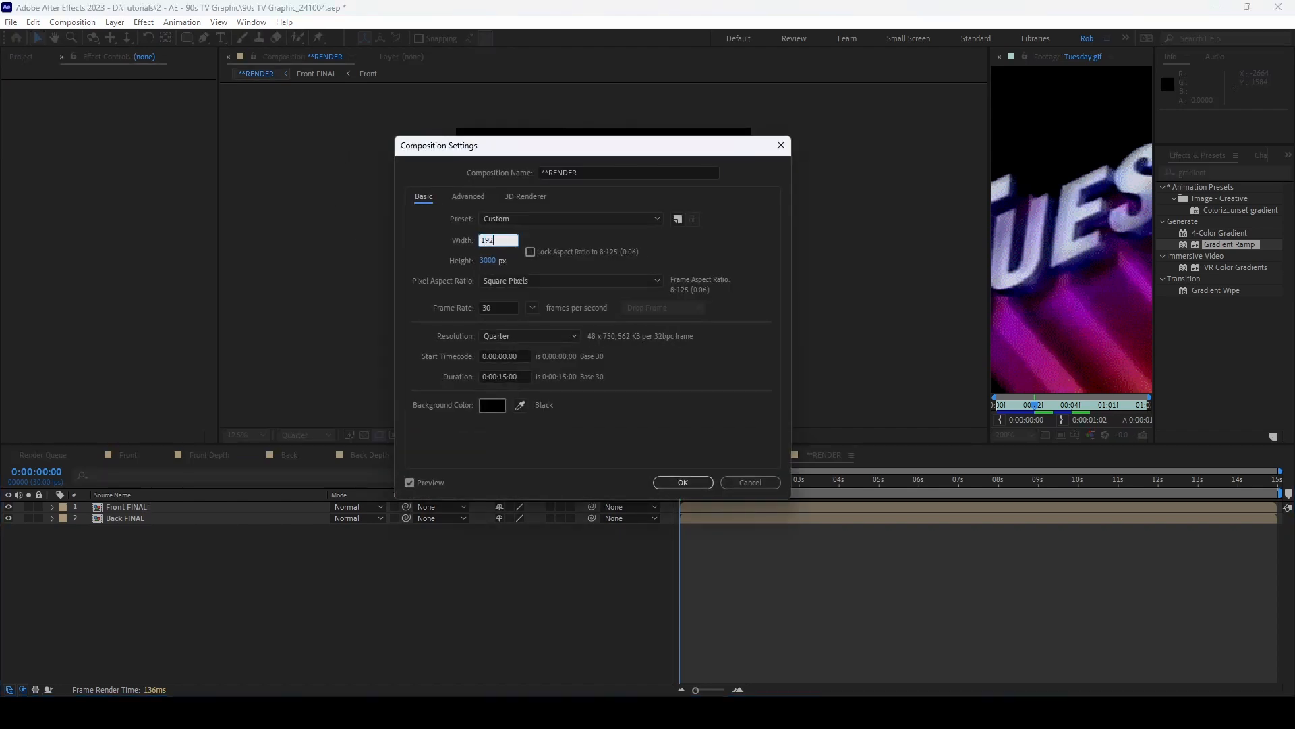
{"action": "key", "text": "Tab"}
{"action": "type", "text": "1080"}
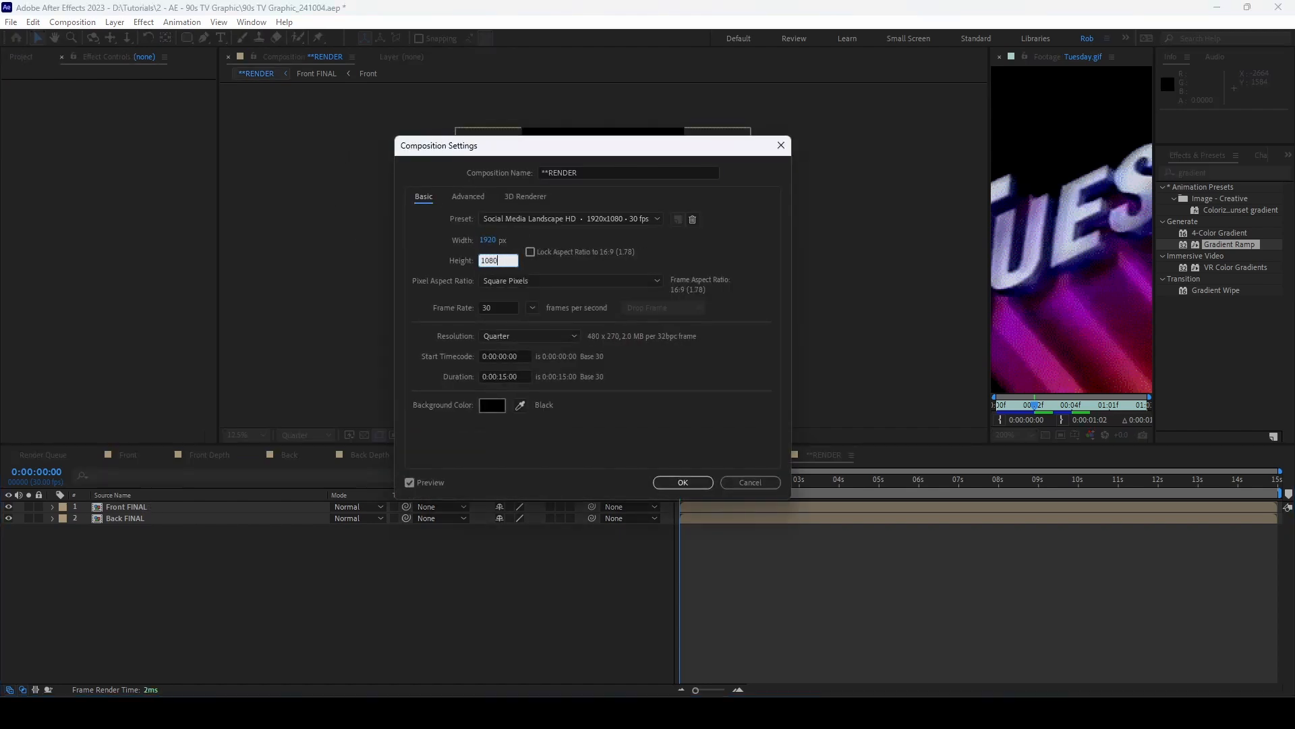
{"action": "left_click", "coordinate": [682, 483]}
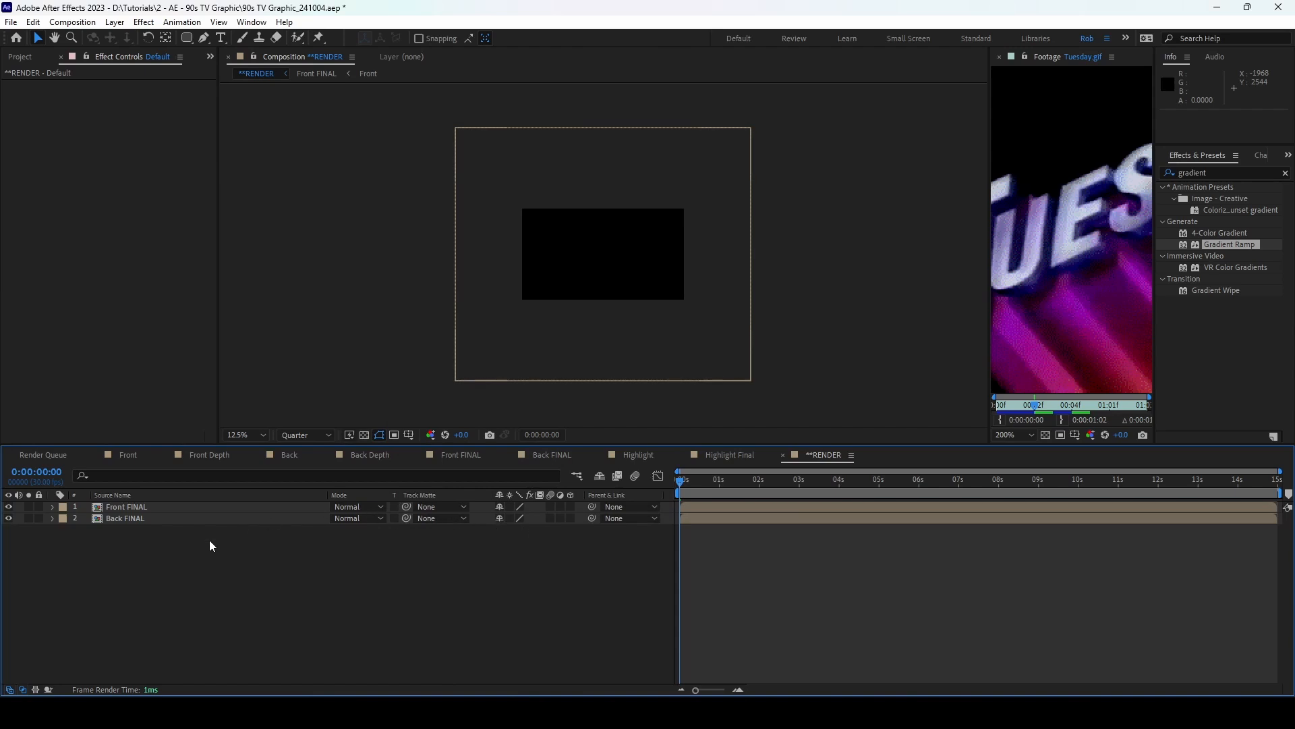
{"action": "key", "text": "ctrl+y"}
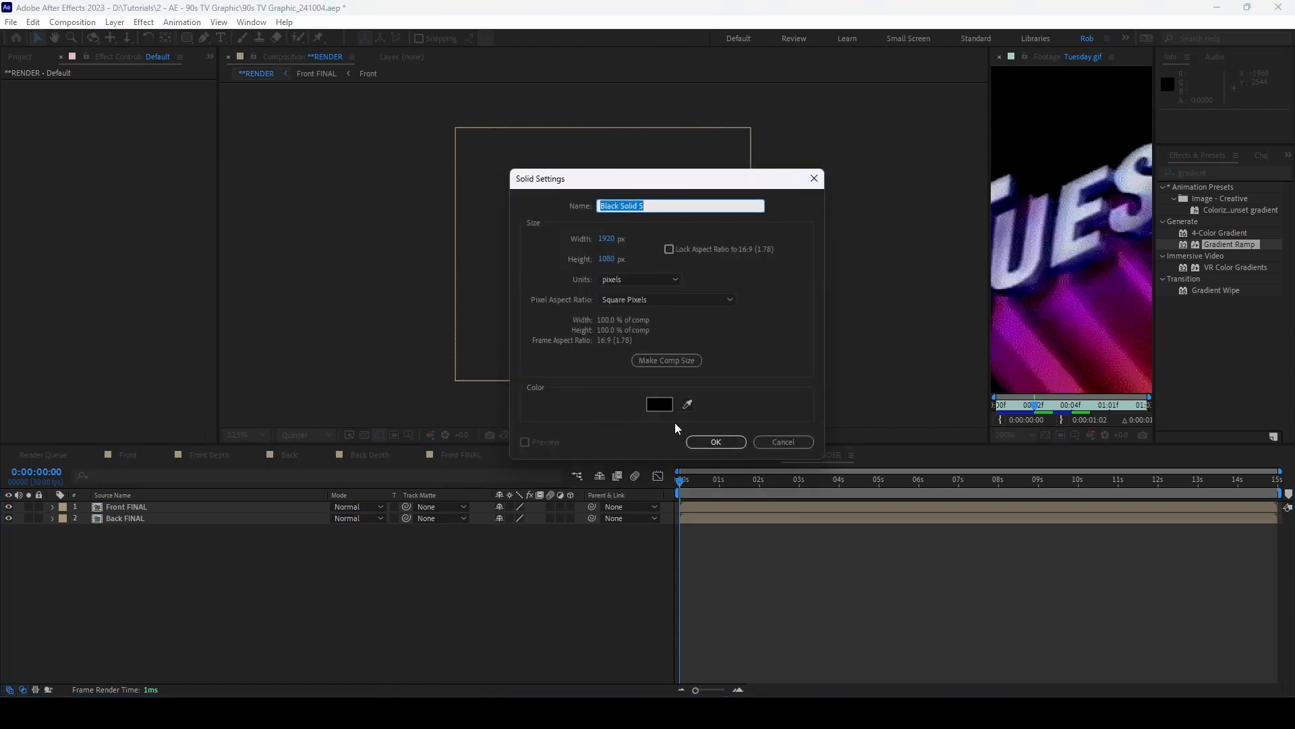
Step: Add the black solid with a Gradient Ramp ending in dark violet 19053E
{"action": "left_click", "coordinate": [710, 442]}
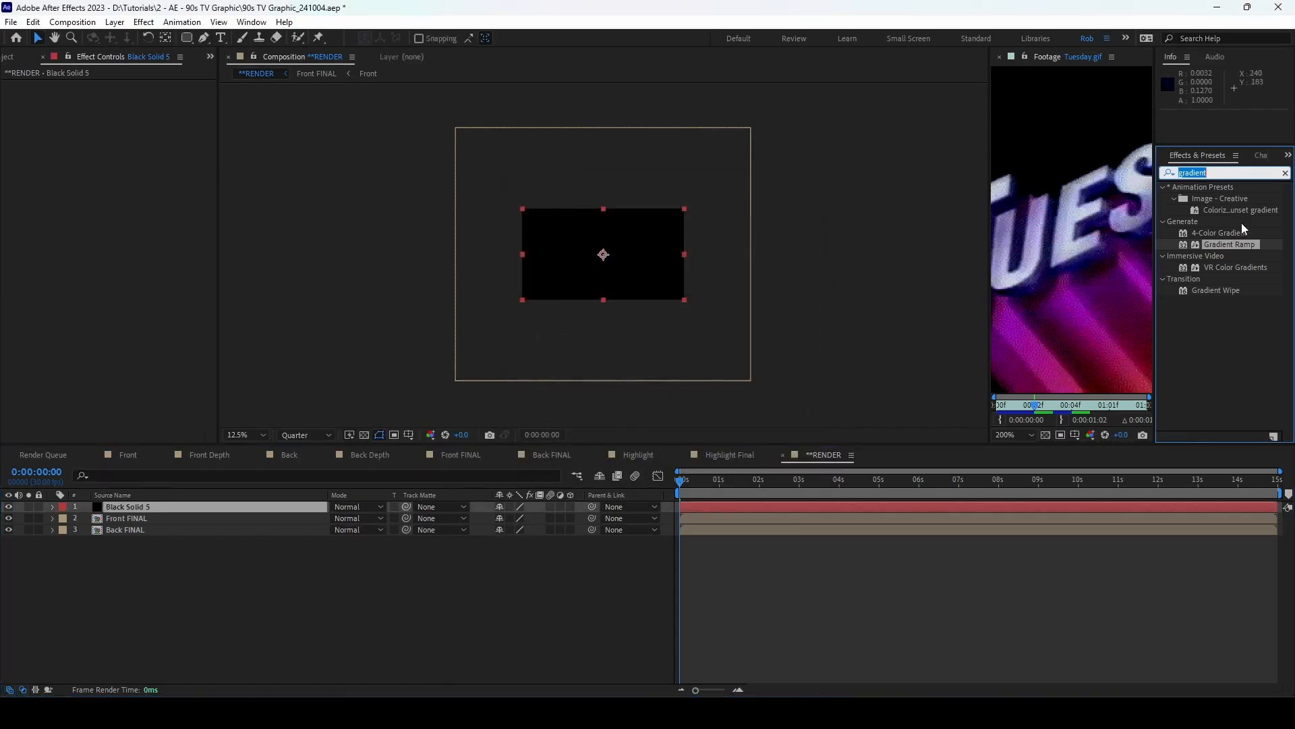
{"action": "double_click", "coordinate": [1234, 243]}
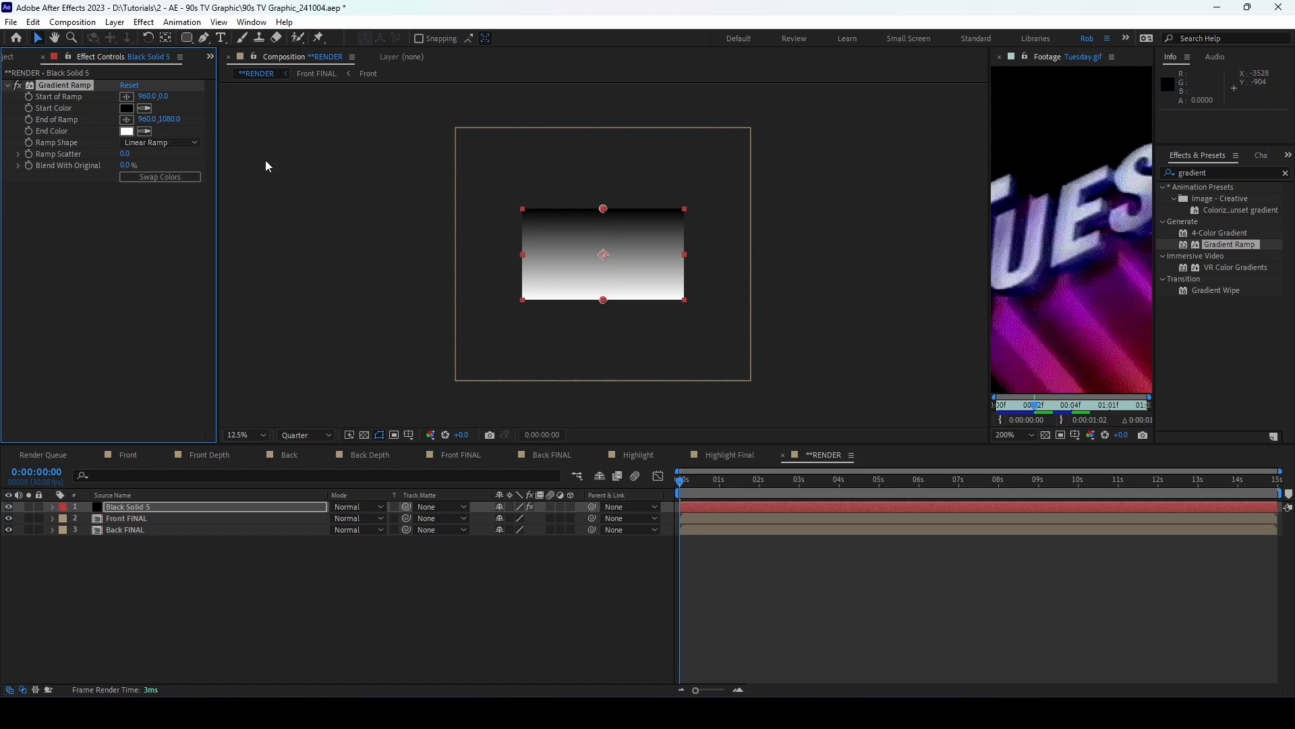
{"action": "left_click", "coordinate": [126, 108]}
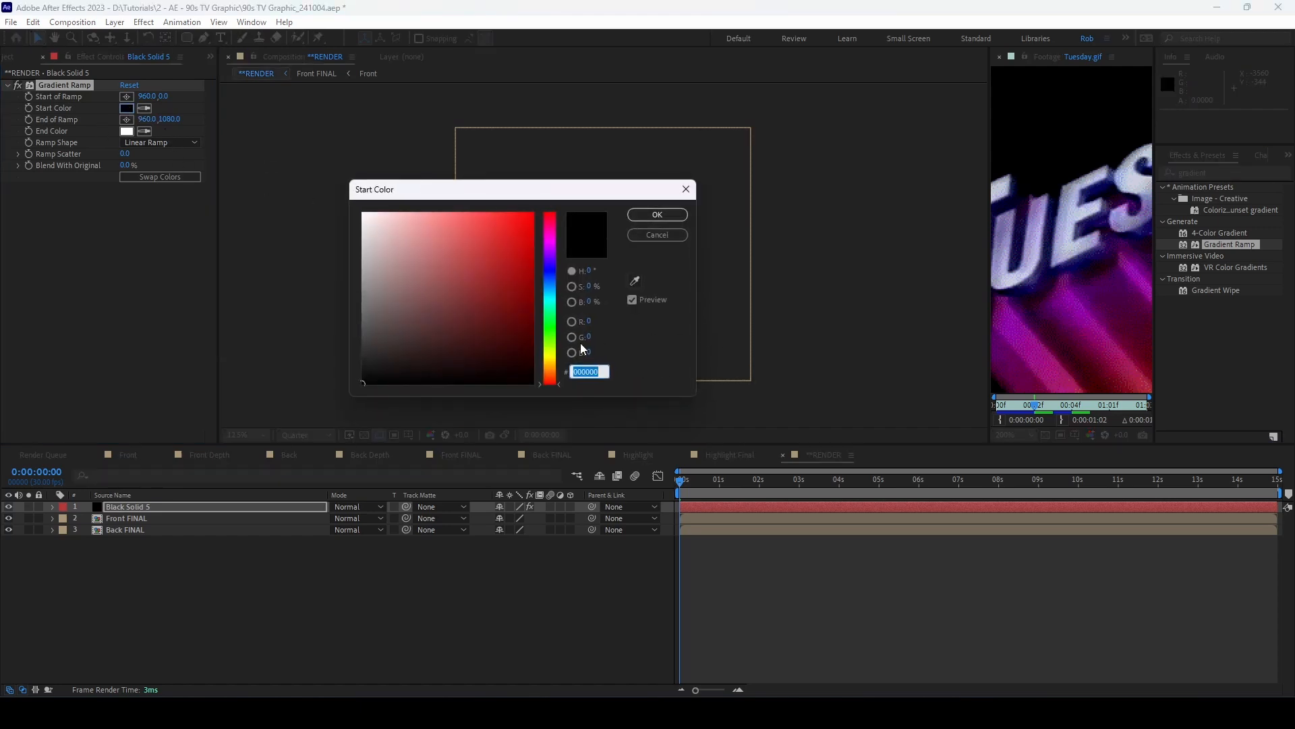
{"action": "left_click", "coordinate": [655, 236]}
{"action": "left_click", "coordinate": [126, 131]}
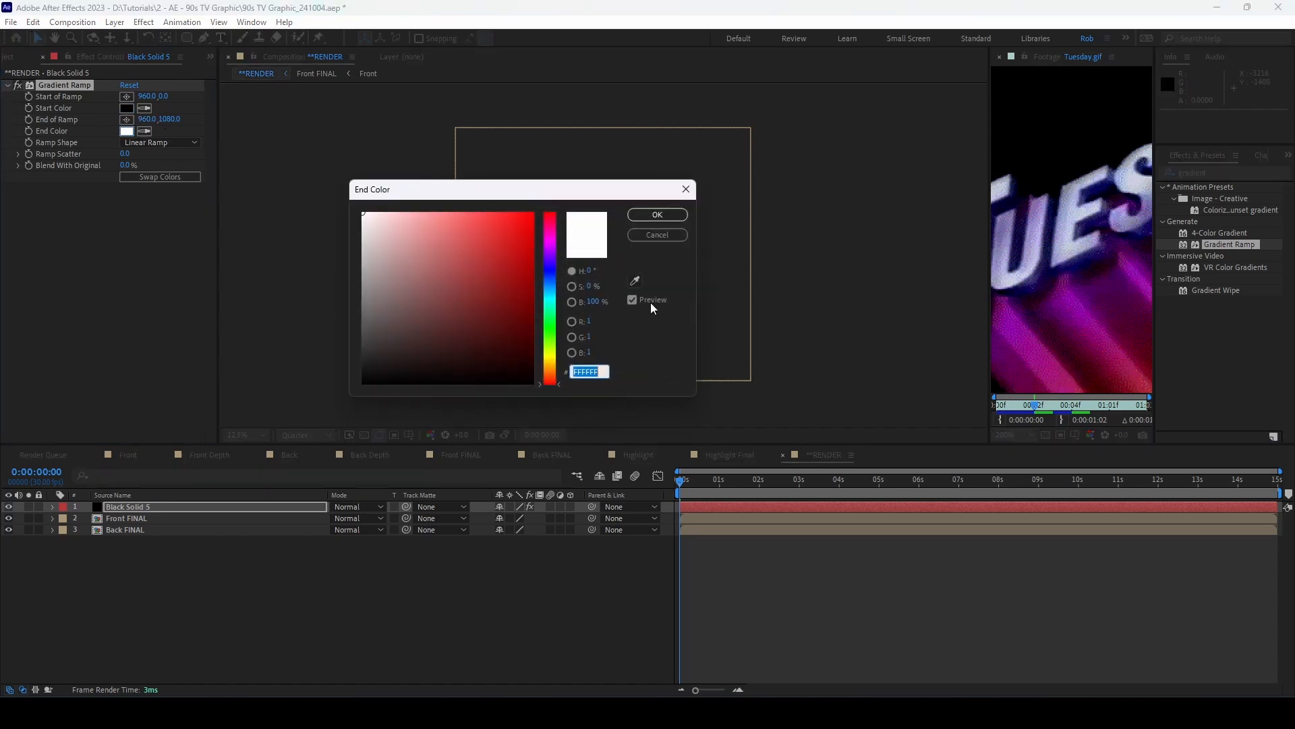
{"action": "left_click_drag", "start_coordinate": [551, 289], "coordinate": [555, 259]}
{"action": "left_click_drag", "start_coordinate": [517, 345], "coordinate": [518, 340]}
{"action": "left_click", "coordinate": [657, 215]}
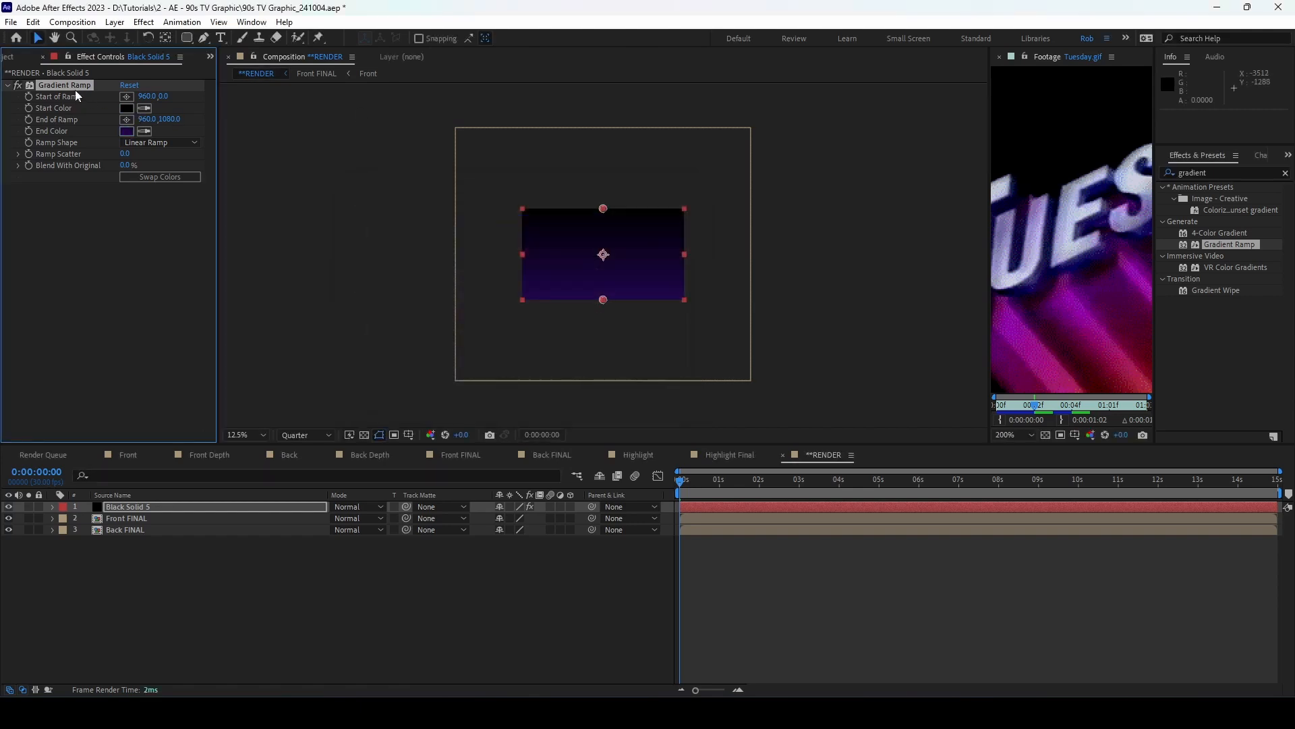
Step: Make the ramp radial, swap its colours, and move its start to the bottom-right corner
{"action": "left_click", "coordinate": [160, 142]}
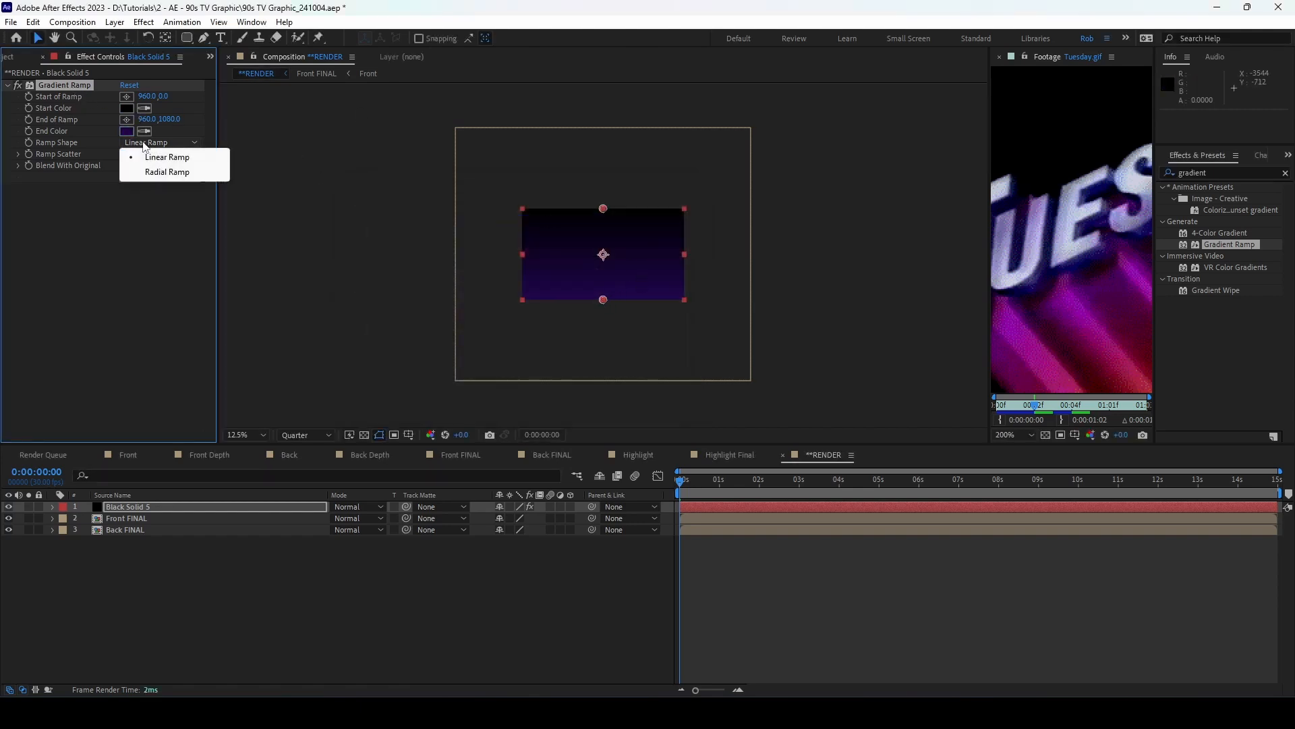
{"action": "left_click", "coordinate": [162, 175]}
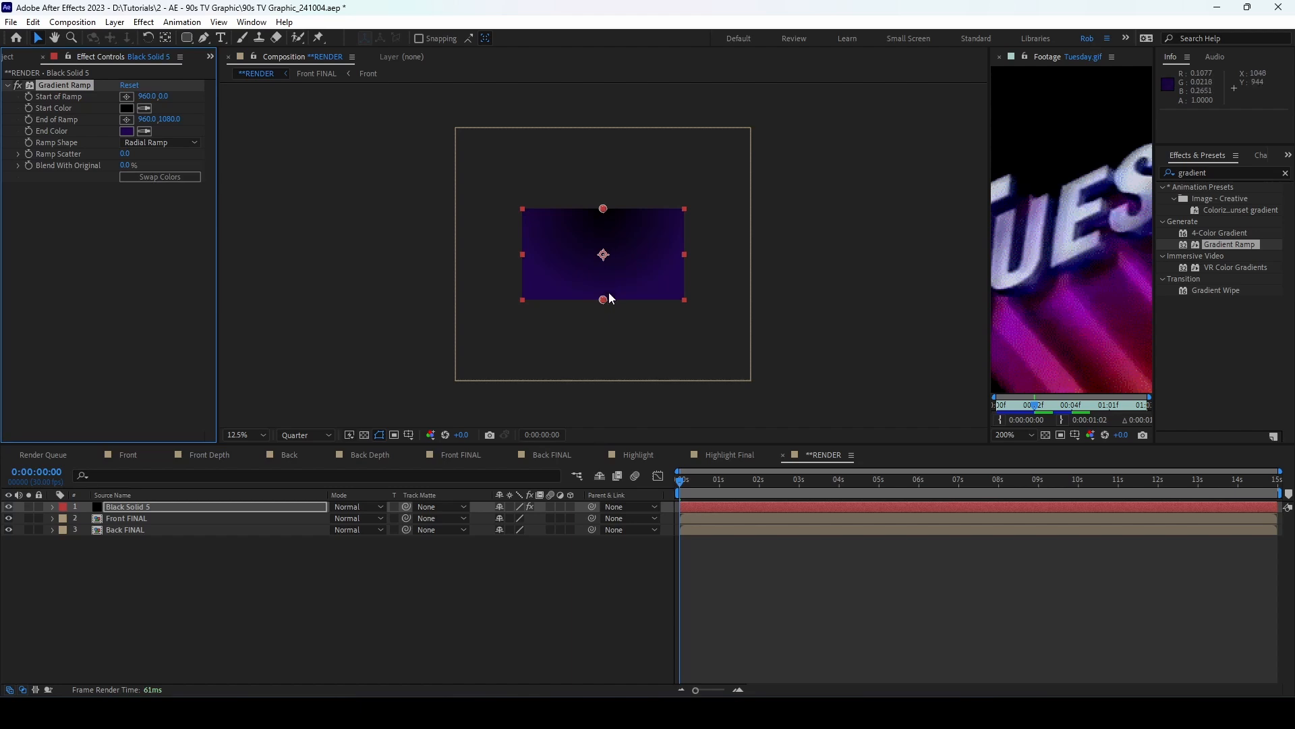
{"action": "left_click", "coordinate": [168, 176]}
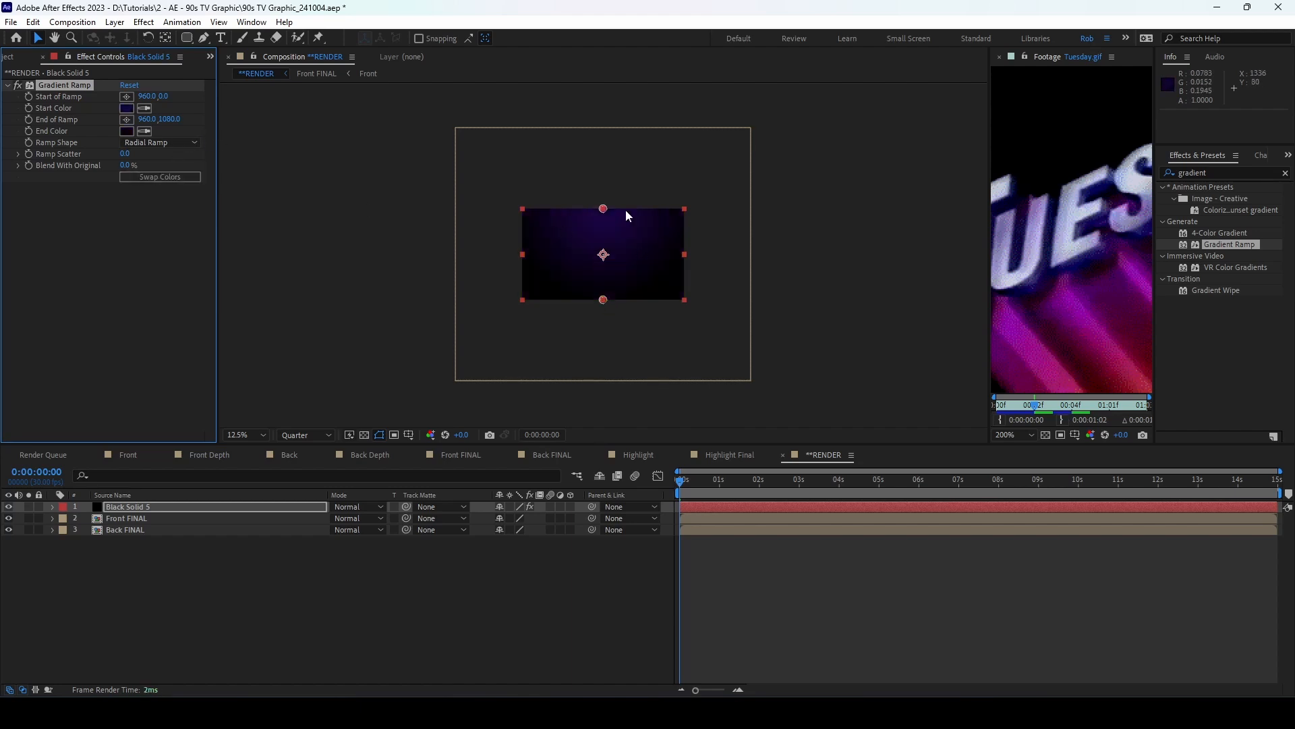
{"action": "left_click_drag", "start_coordinate": [603, 209], "coordinate": [507, 194]}
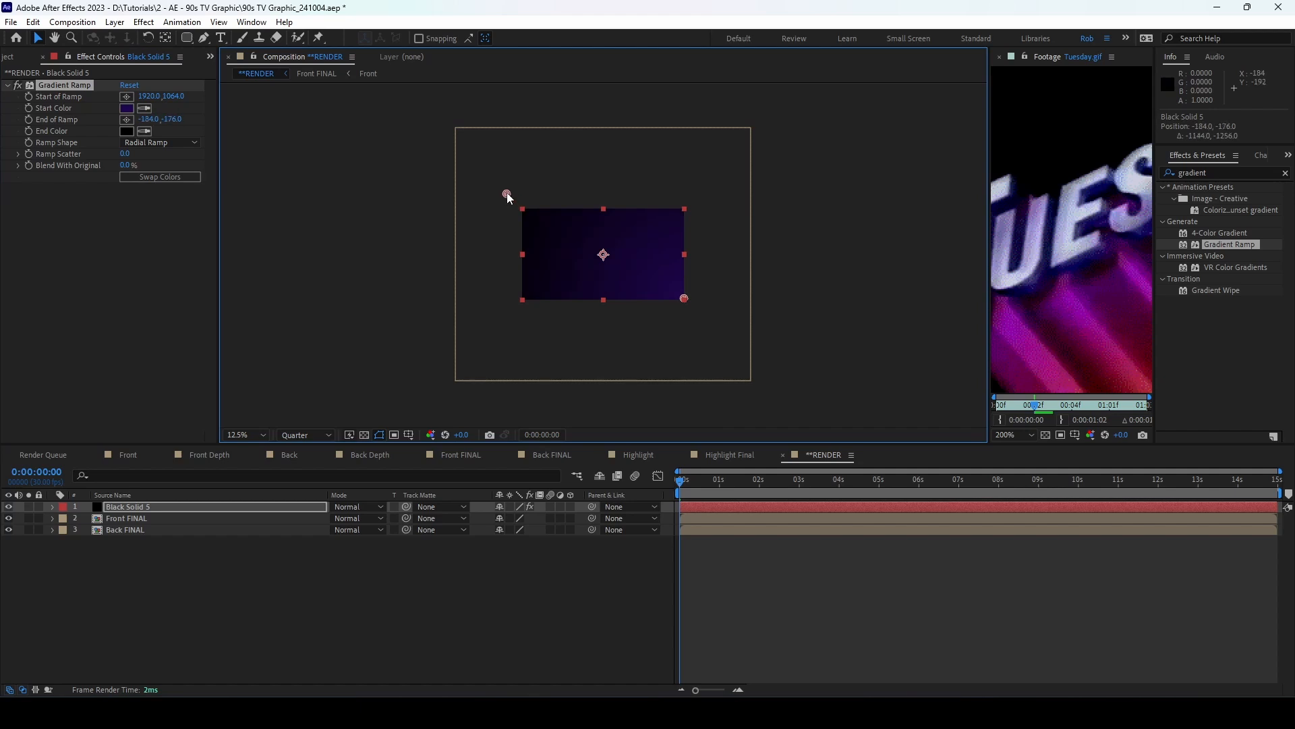
{"action": "left_click", "coordinate": [151, 509]}
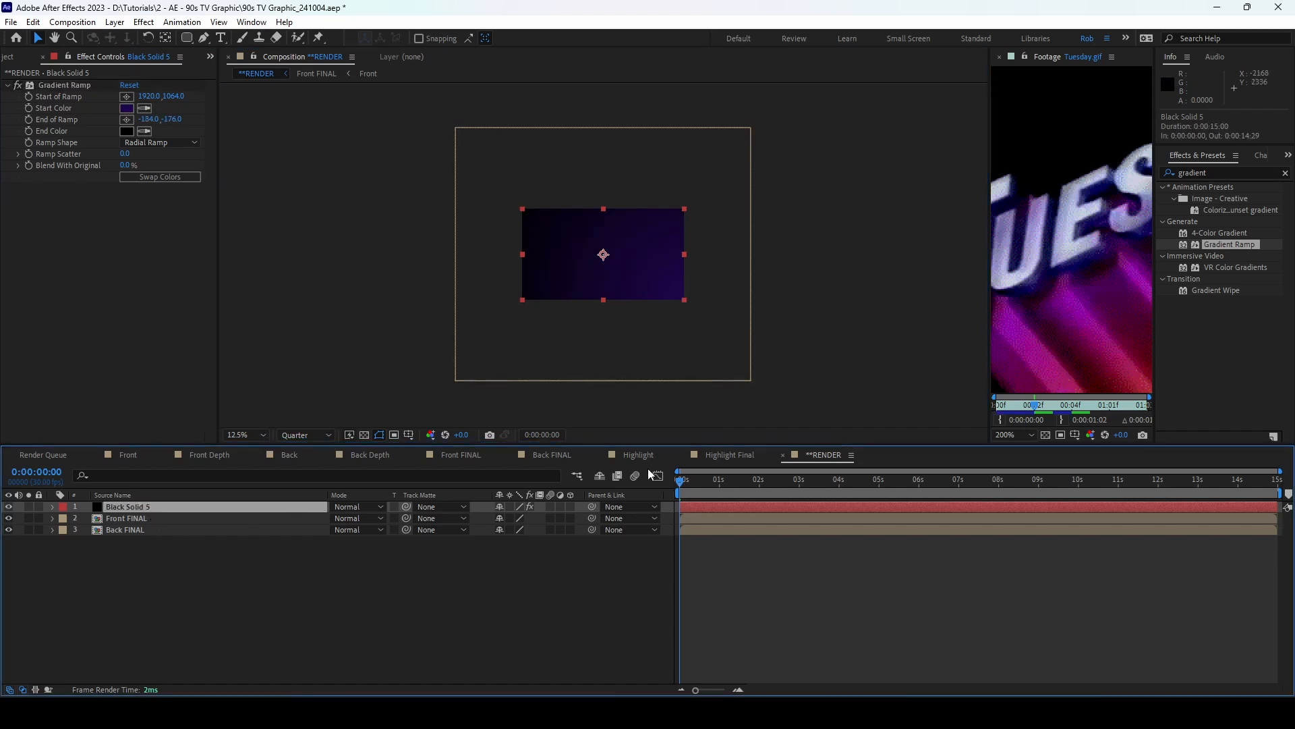
Step: Move Black Solid 5 below the Front FINAL and Back FINAL layers
{"action": "left_click", "coordinate": [742, 479]}
{"action": "left_click_drag", "start_coordinate": [745, 479], "coordinate": [807, 480]}
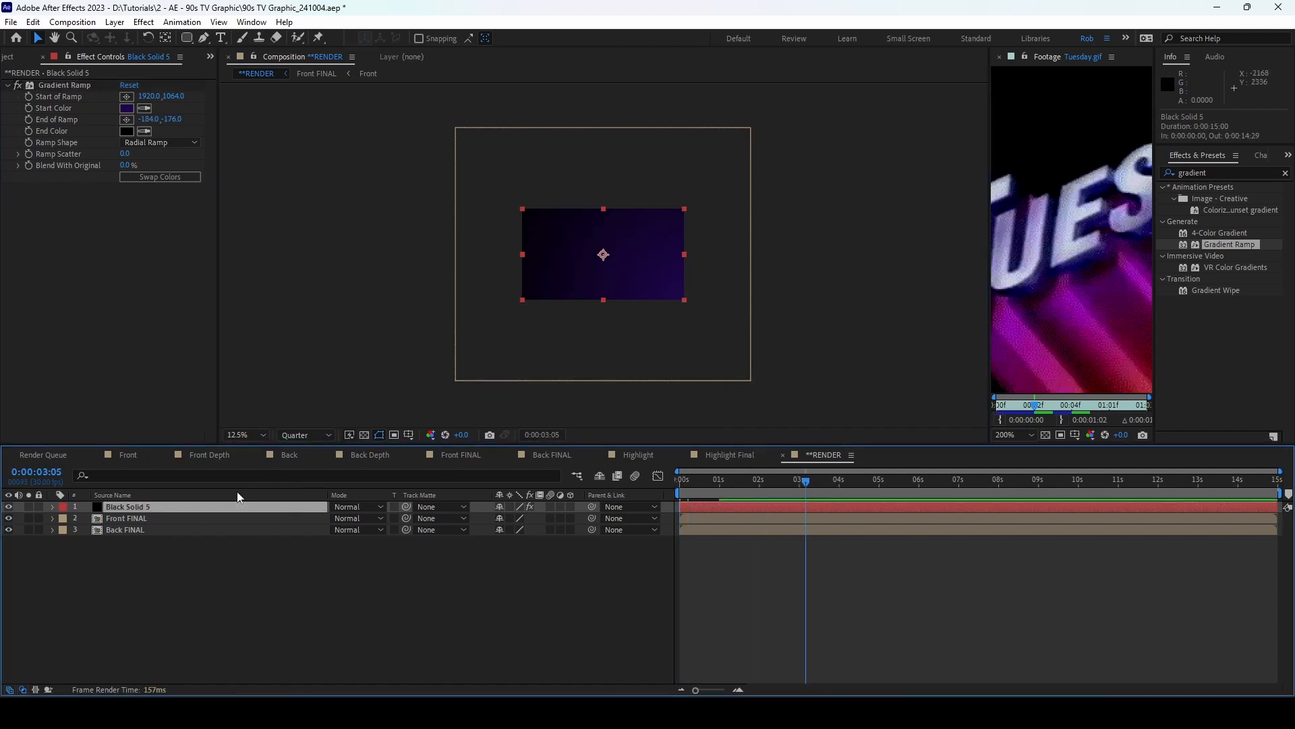
{"action": "left_click", "coordinate": [148, 518]}
{"action": "left_click", "coordinate": [153, 530], "text": "shift"}
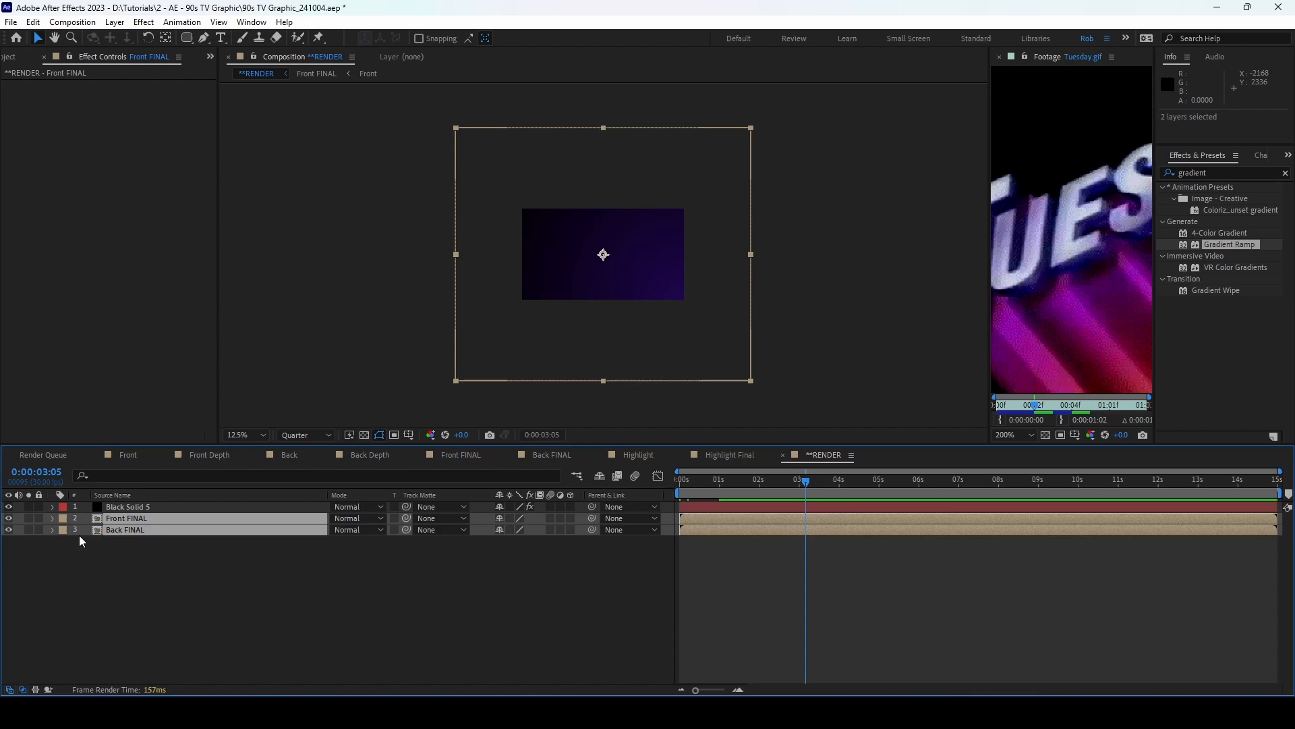
{"action": "left_click", "coordinate": [29, 518]}
{"action": "left_click", "coordinate": [28, 518]}
{"action": "left_click_drag", "start_coordinate": [139, 505], "coordinate": [131, 538]}
Step: Shift Front FINAL and Back FINAL down and right in the frame
{"action": "left_click", "coordinate": [126, 507]}
{"action": "left_click", "coordinate": [125, 515], "text": "shift"}
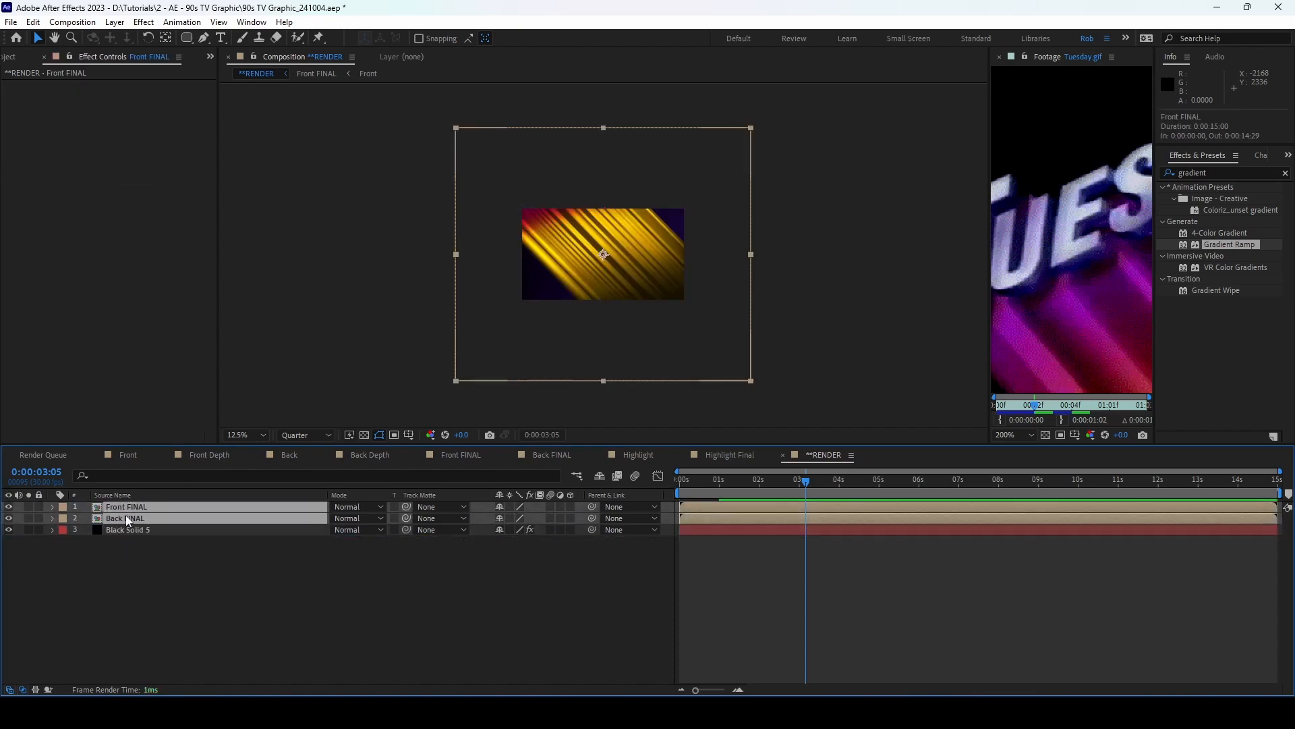
{"action": "scroll", "coordinate": [600, 273], "scroll_direction": "up", "scroll_amount": 1}
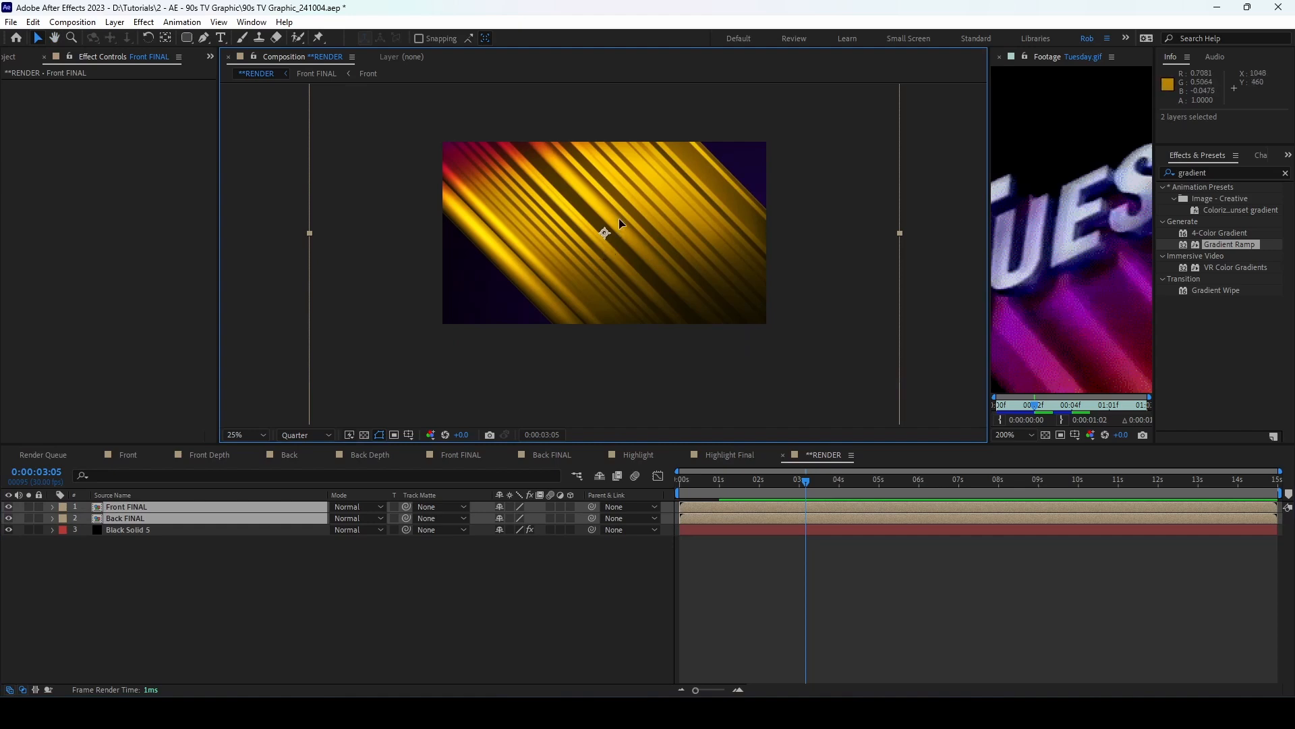
{"action": "left_click_drag", "start_coordinate": [620, 225], "coordinate": [760, 396]}
{"action": "mouse_move", "coordinate": [783, 492]}
{"action": "left_mouse_down"}
{"action": "mouse_move", "coordinate": [671, 491]}
{"action": "mouse_move", "coordinate": [785, 496]}
{"action": "left_mouse_up"}
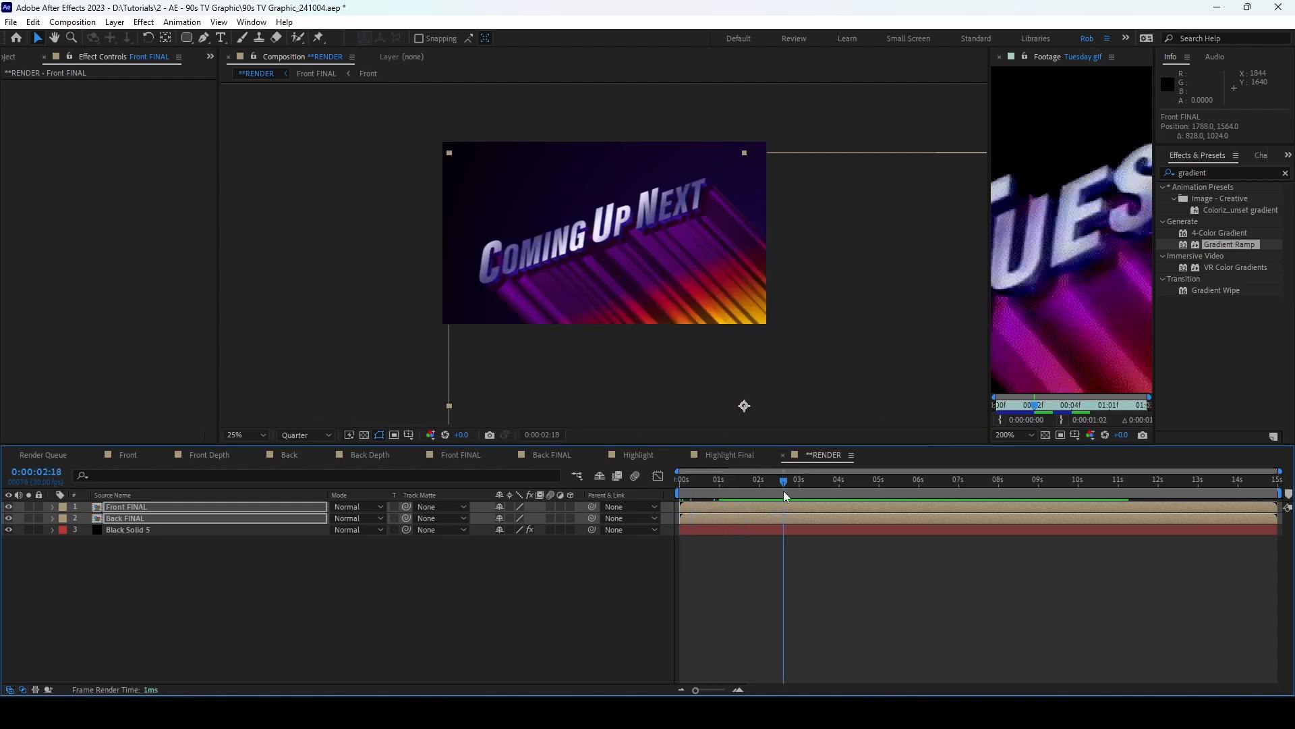
Step: Scrub through the first seconds to check the result, then open the Front composition
{"action": "left_click", "coordinate": [176, 565]}
{"action": "left_click", "coordinate": [149, 509]}
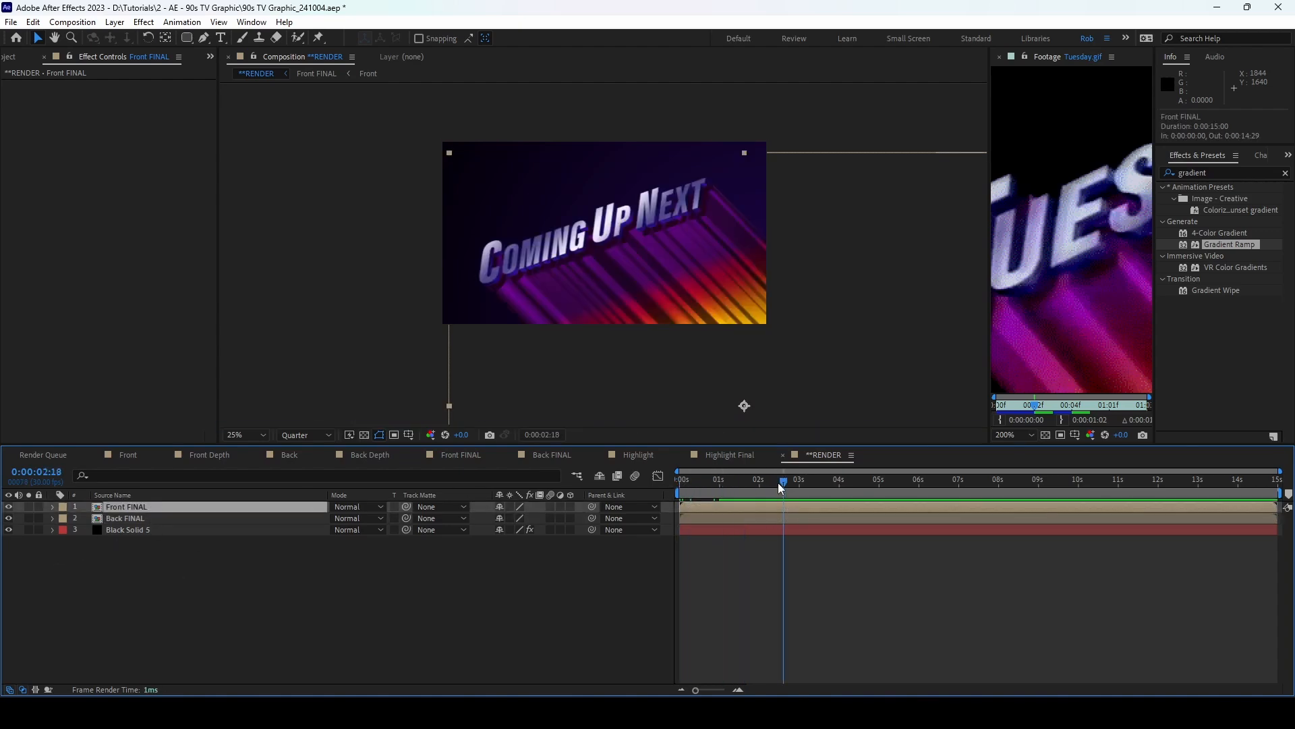
{"action": "left_click_drag", "start_coordinate": [778, 483], "coordinate": [796, 510]}
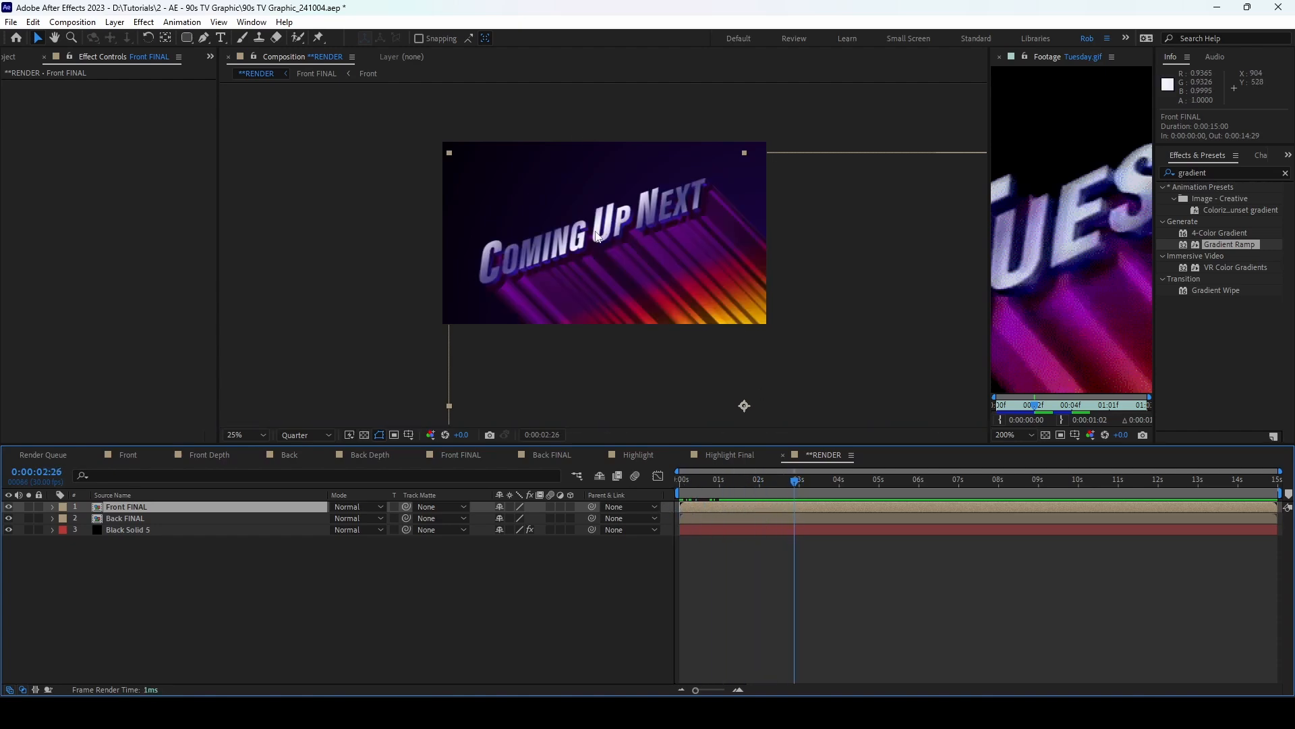
{"action": "left_click", "coordinate": [173, 577]}
{"action": "left_click", "coordinate": [128, 454]}
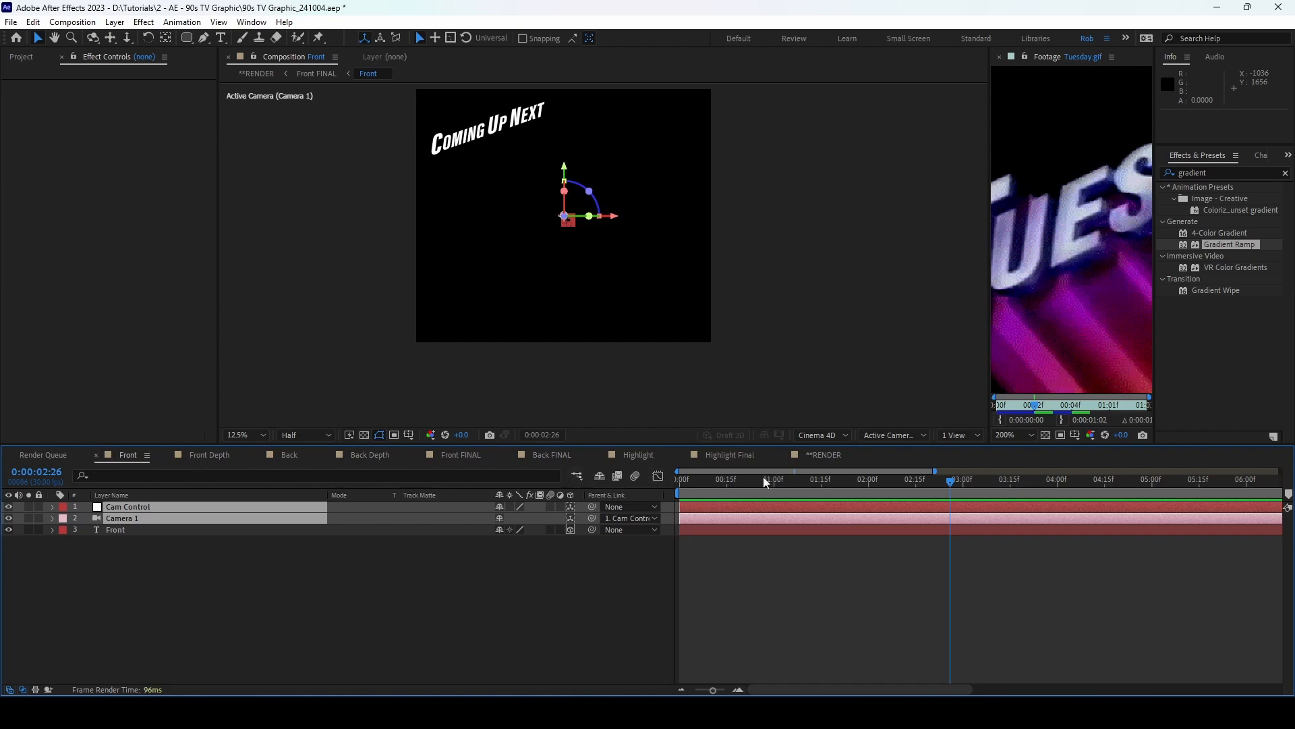
Step: In Front FINAL, duplicate the Front text layer and delete the top copy's Layer Styles
{"action": "left_click", "coordinate": [478, 455]}
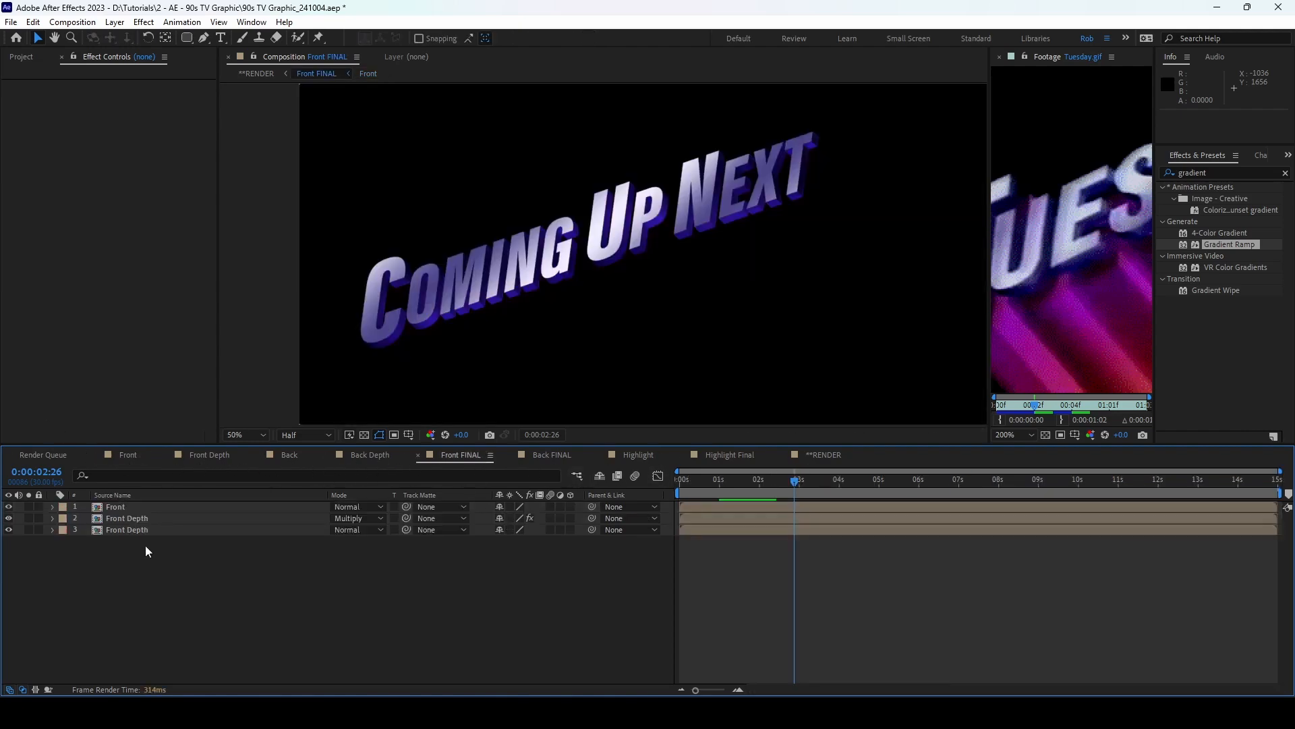
{"action": "left_click", "coordinate": [143, 506]}
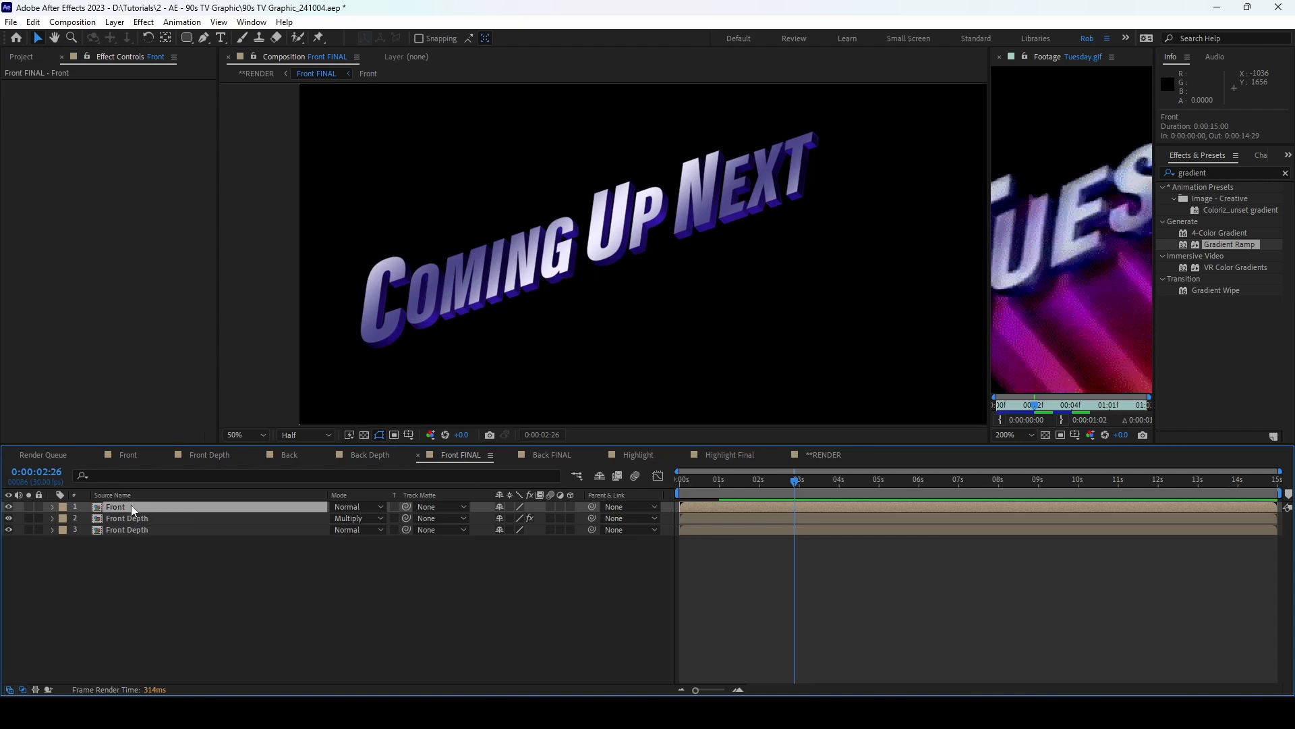
{"action": "key", "text": "ctrl+d"}
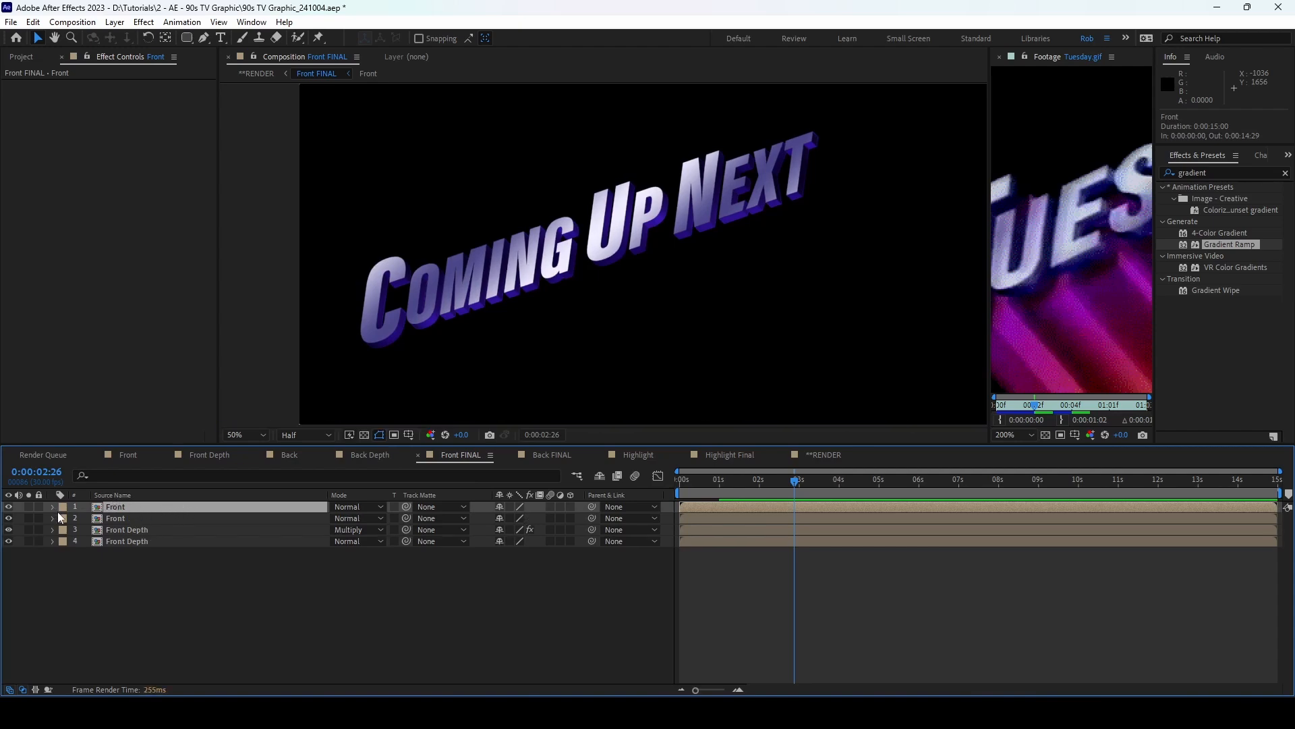
{"action": "left_click", "coordinate": [52, 507]}
{"action": "left_click", "coordinate": [109, 530]}
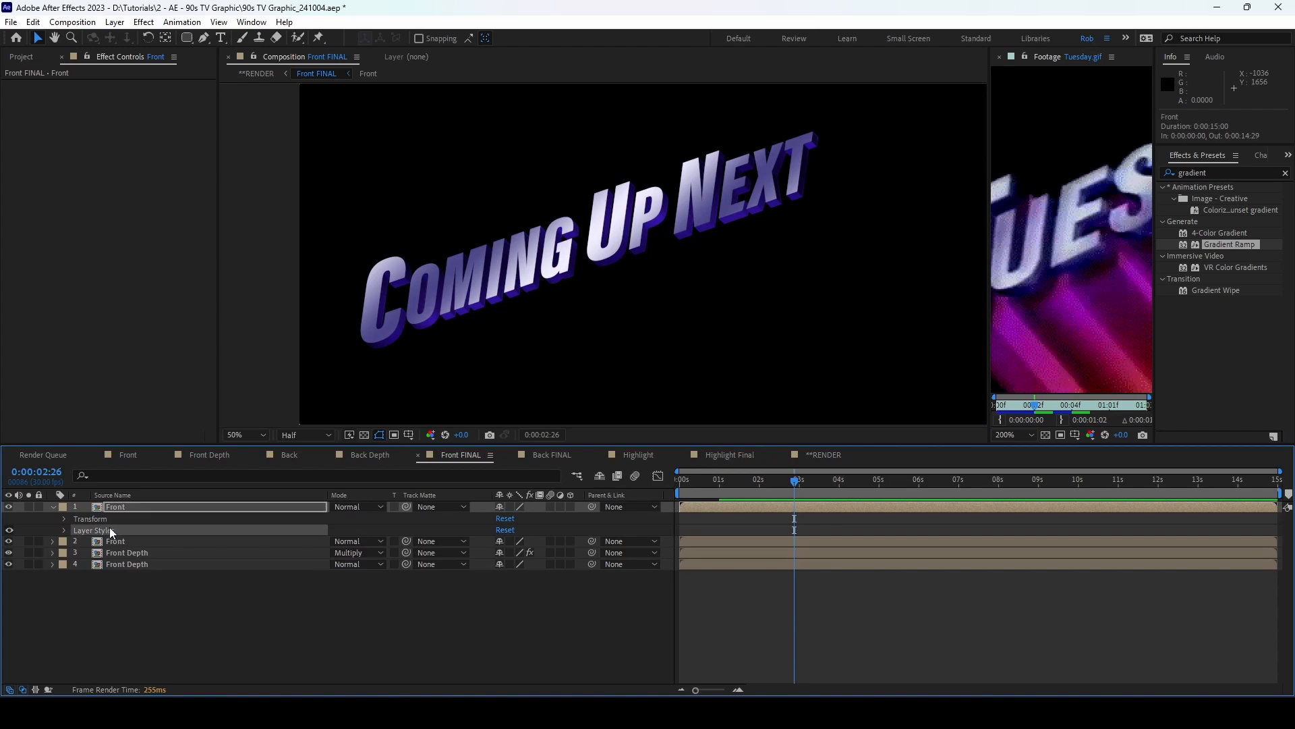
{"action": "key", "text": "Delete"}
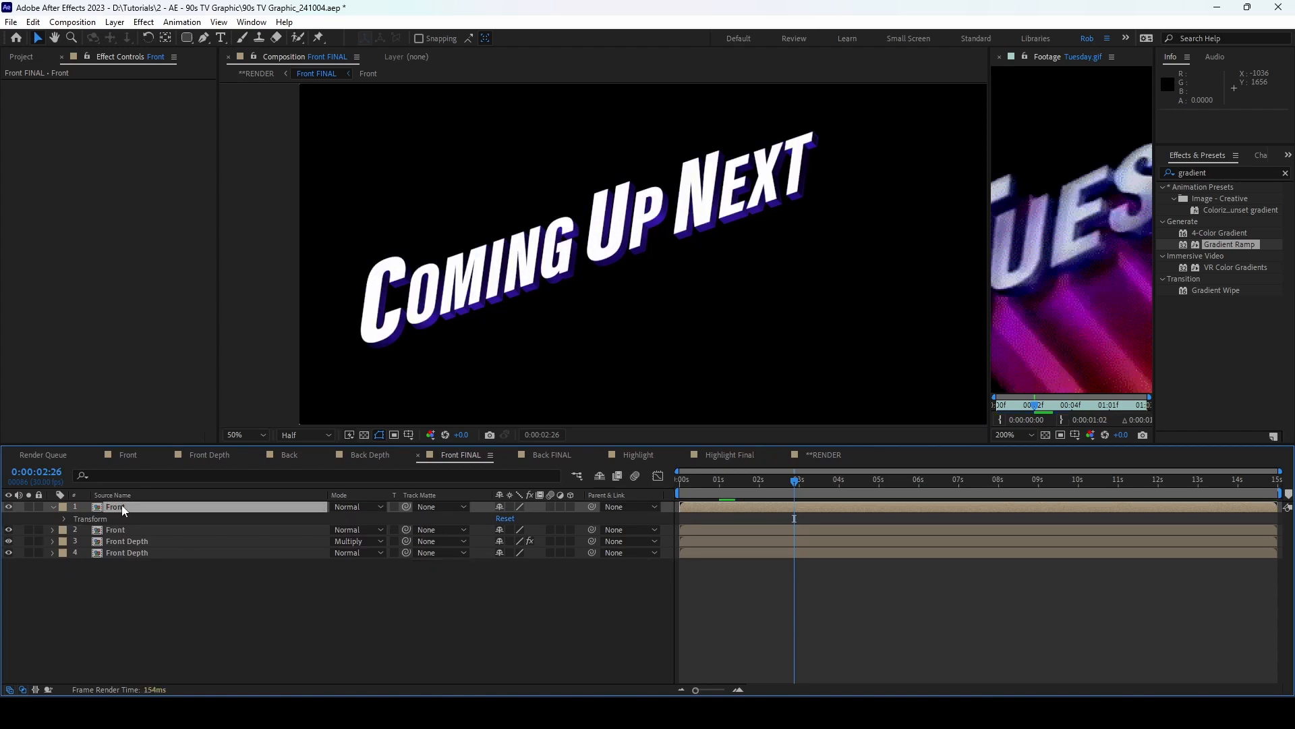
{"action": "left_click", "coordinate": [53, 507]}
Step: Apply a Fill effect to the top copy, coloured light blue #8196FF
{"action": "left_click", "coordinate": [1231, 173]}
{"action": "type", "text": "fil"}
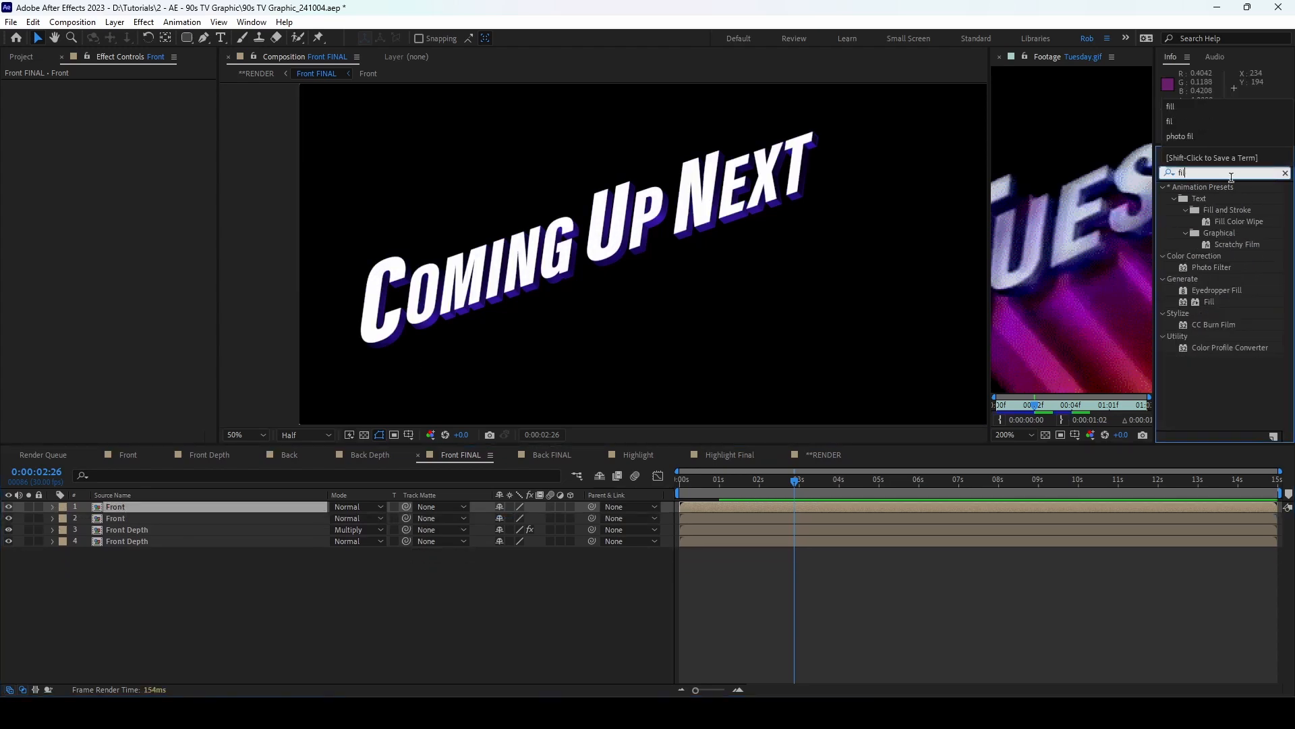
{"action": "type", "text": "l"}
{"action": "double_click", "coordinate": [1209, 257]}
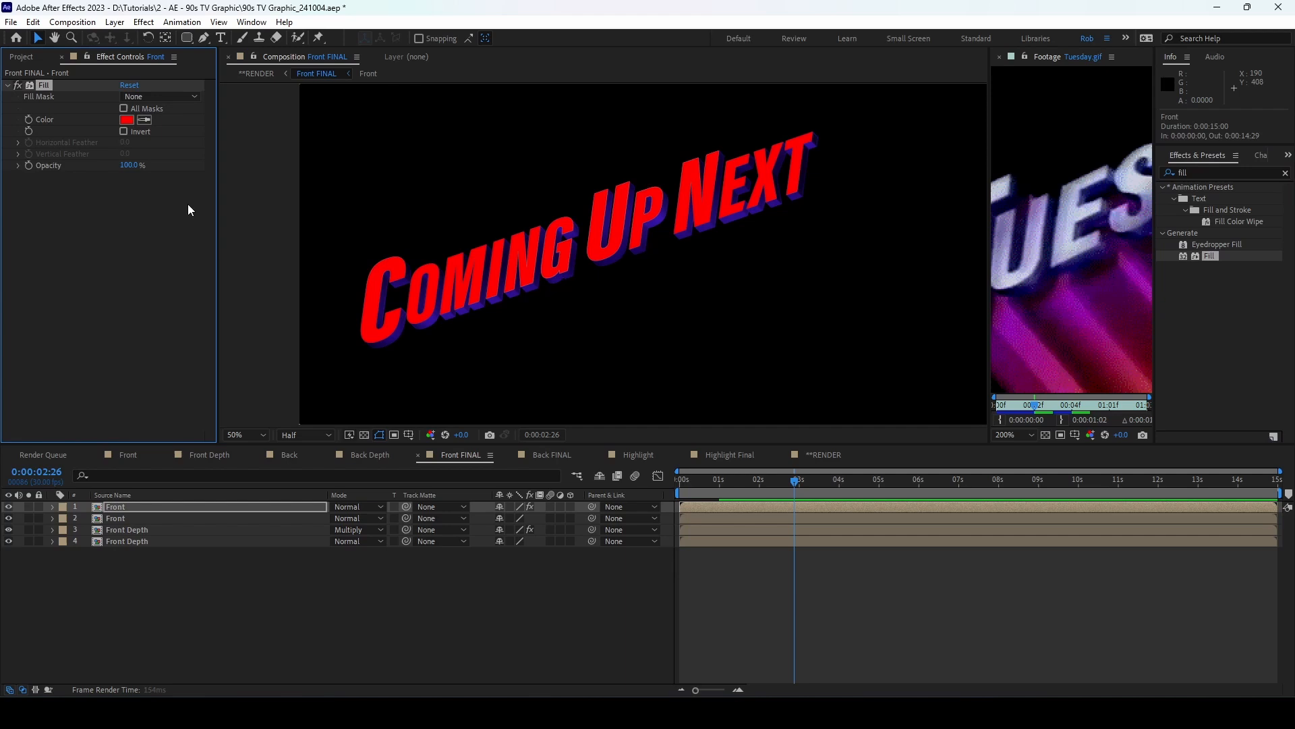
{"action": "left_click", "coordinate": [125, 121]}
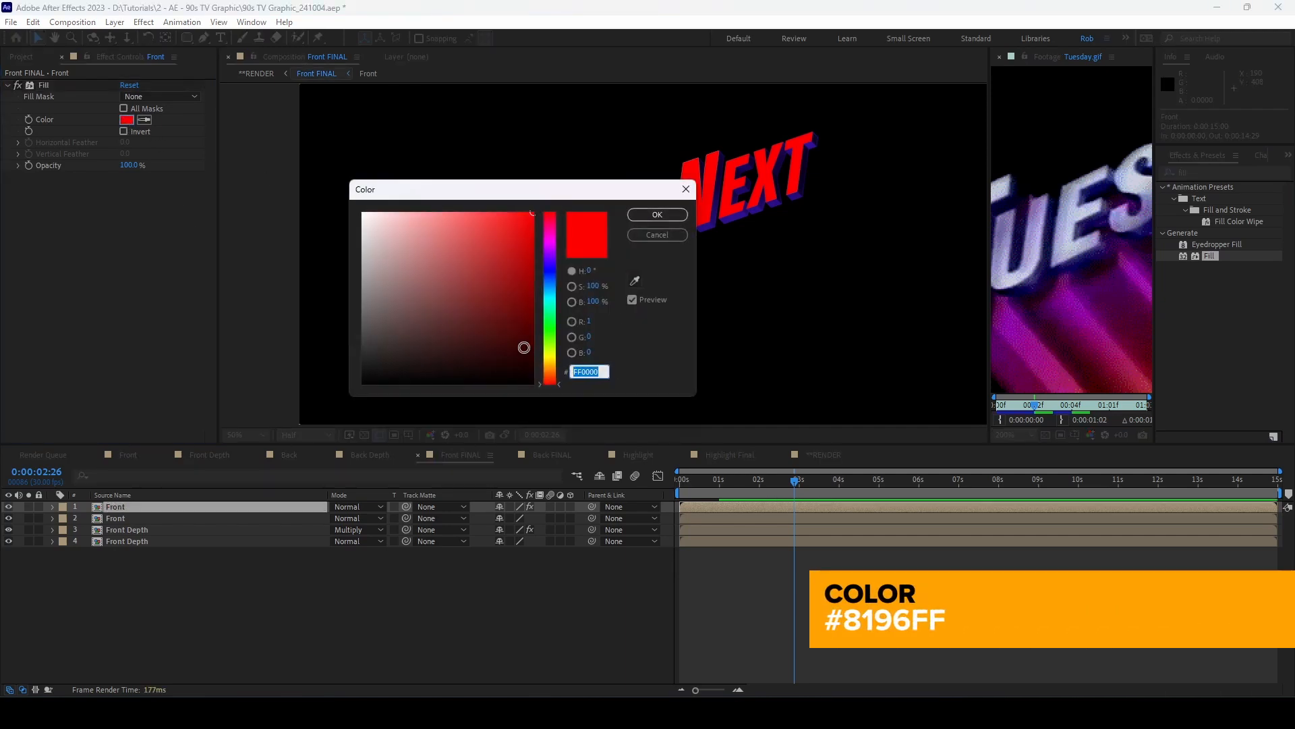
{"action": "type", "text": "8196"}
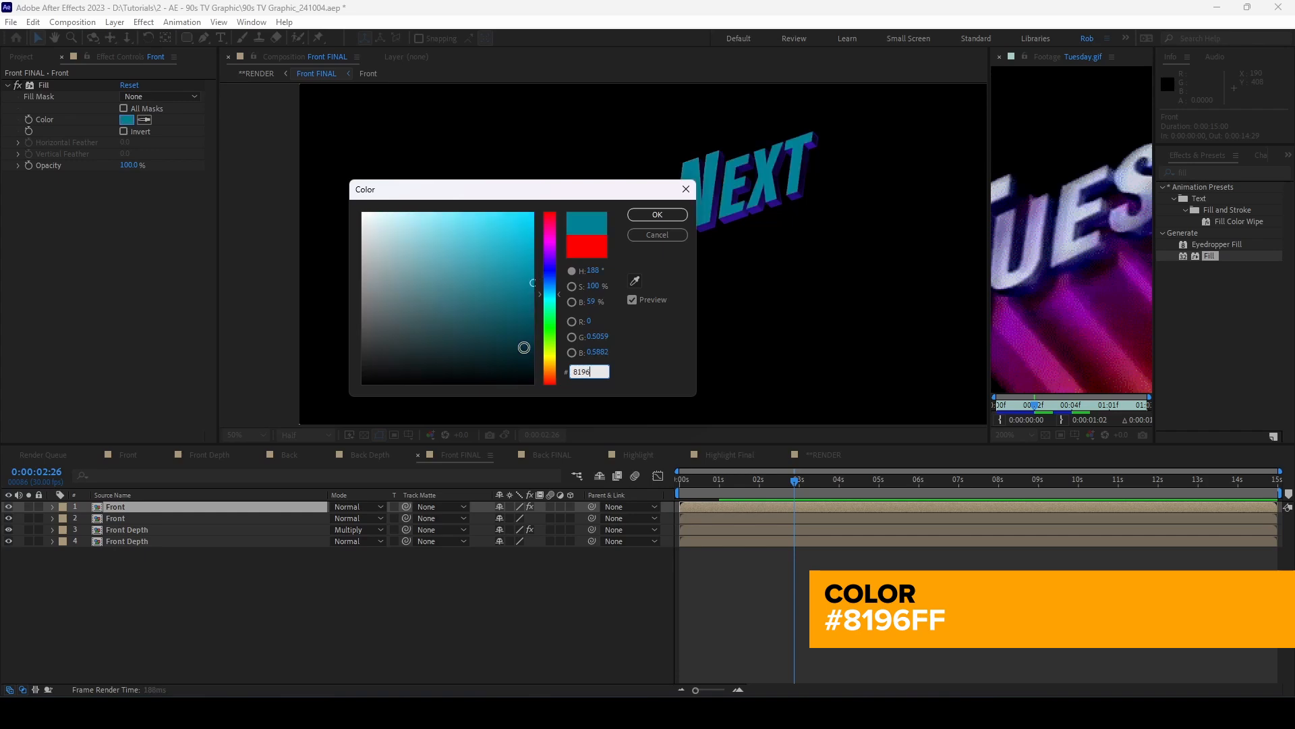
{"action": "type", "text": "FF"}
{"action": "left_click", "coordinate": [657, 215]}
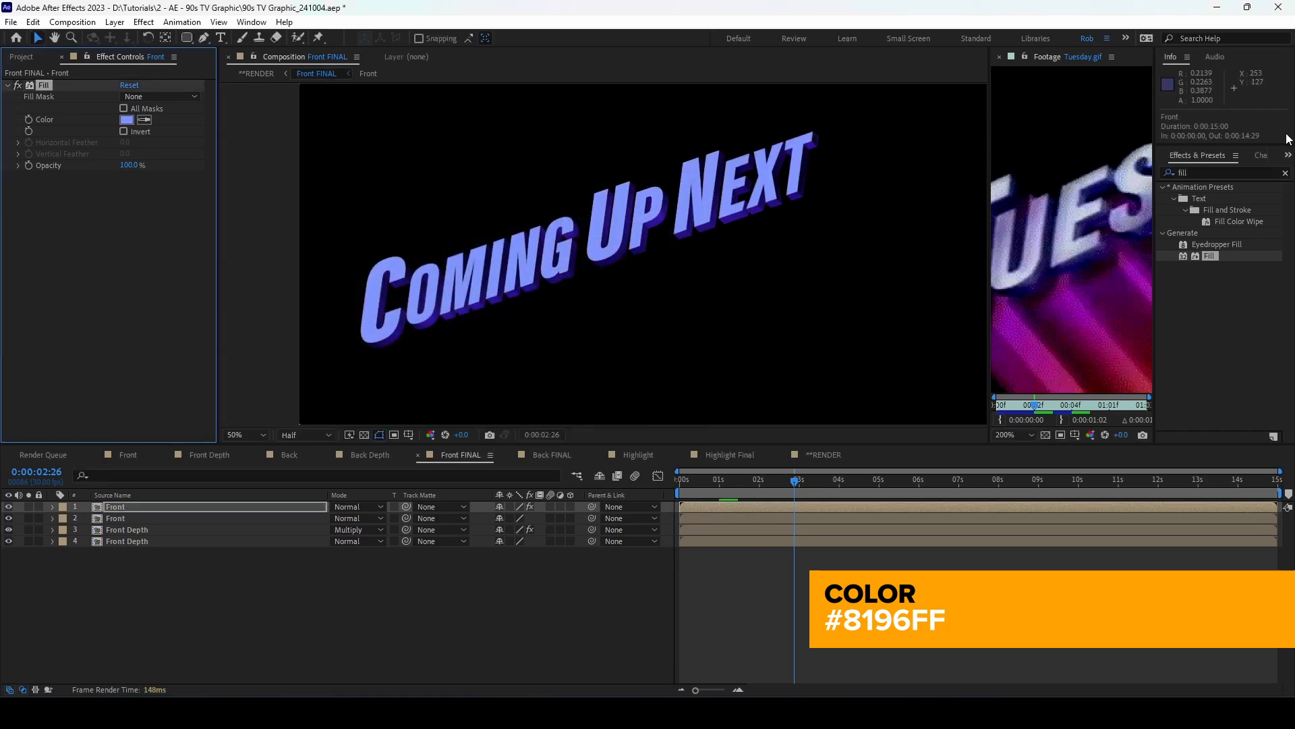
{"action": "left_click_drag", "start_coordinate": [1239, 173], "coordinate": [1172, 173]}
Step: Add a Glow effect to the blue copy with Threshold 30% and Radius 20
{"action": "type", "text": "glow"}
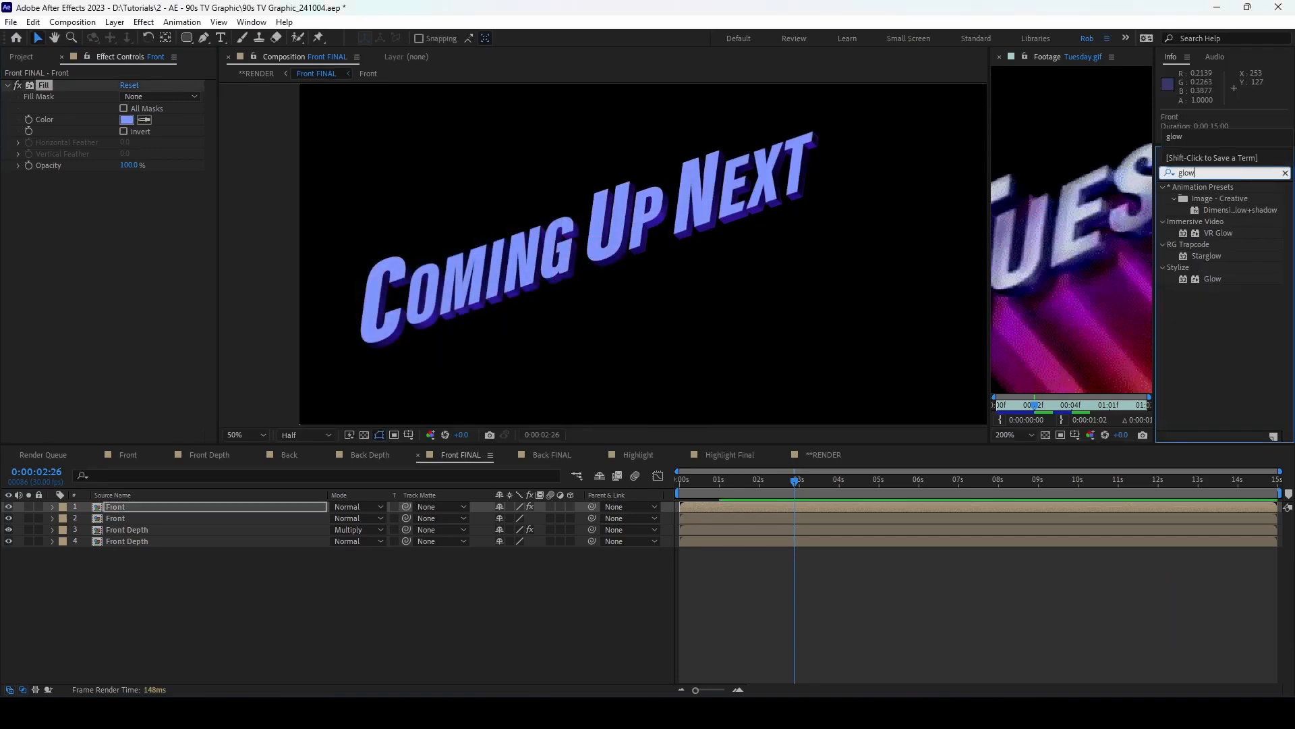
{"action": "double_click", "coordinate": [1208, 277]}
{"action": "left_click", "coordinate": [128, 200]}
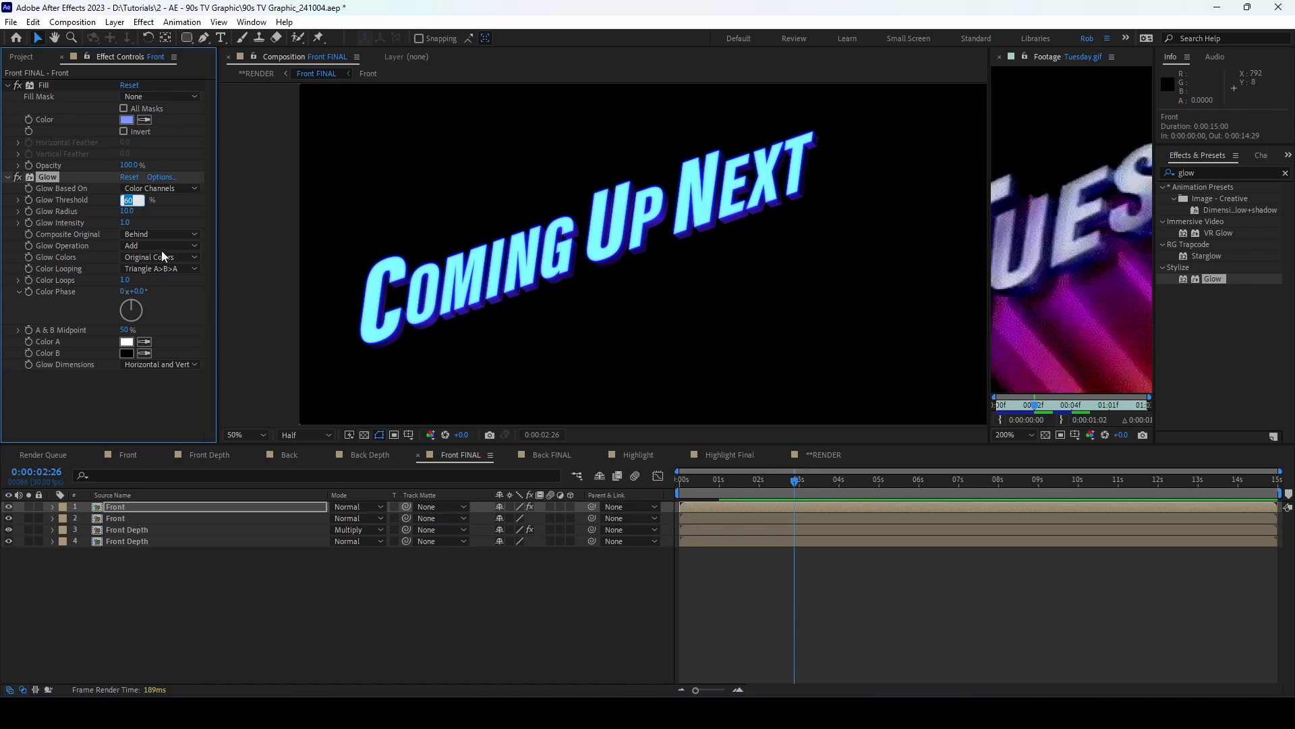
{"action": "type", "text": "30"}
{"action": "key", "text": "Tab"}
{"action": "type", "text": "20"}
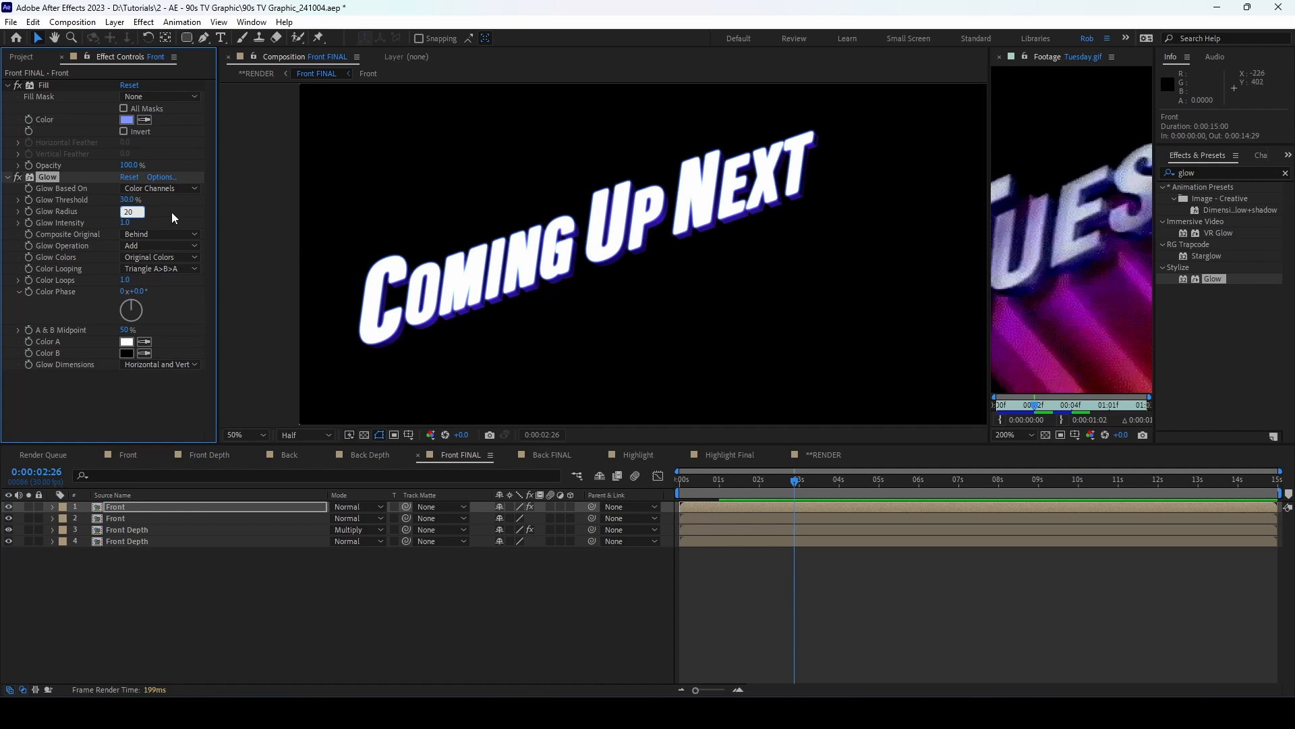
{"action": "key", "text": "Return"}
Step: Set the glow layer's blend mode to Add and its opacity to 15%
{"action": "left_click", "coordinate": [358, 506]}
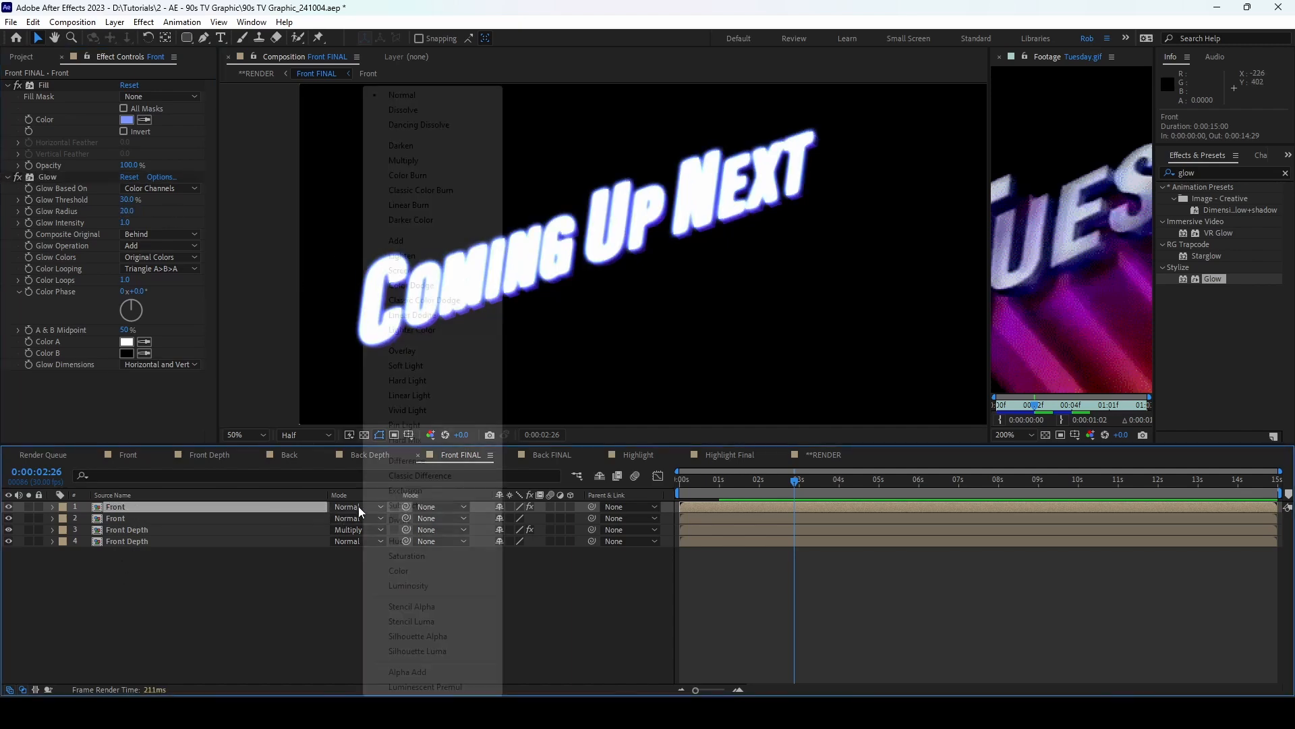
{"action": "left_click", "coordinate": [398, 241]}
{"action": "key", "text": "t"}
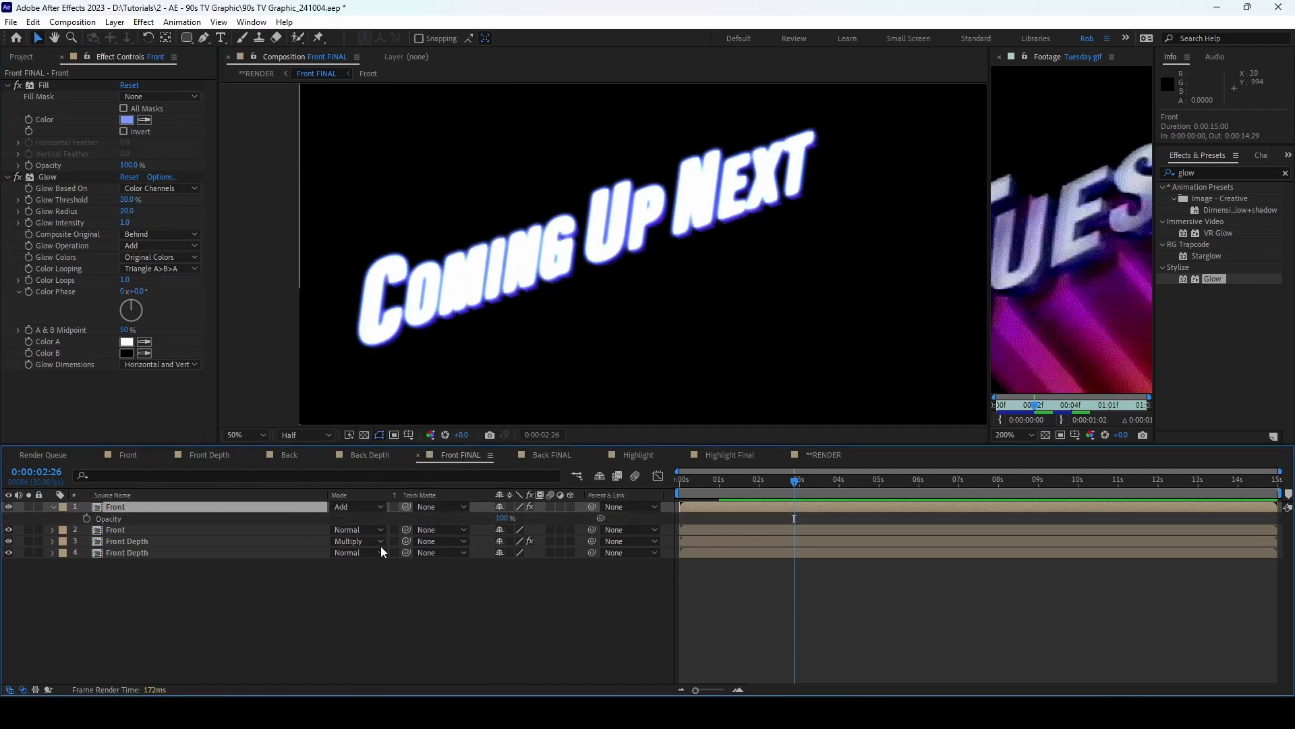
{"action": "left_click_drag", "start_coordinate": [501, 518], "coordinate": [446, 517]}
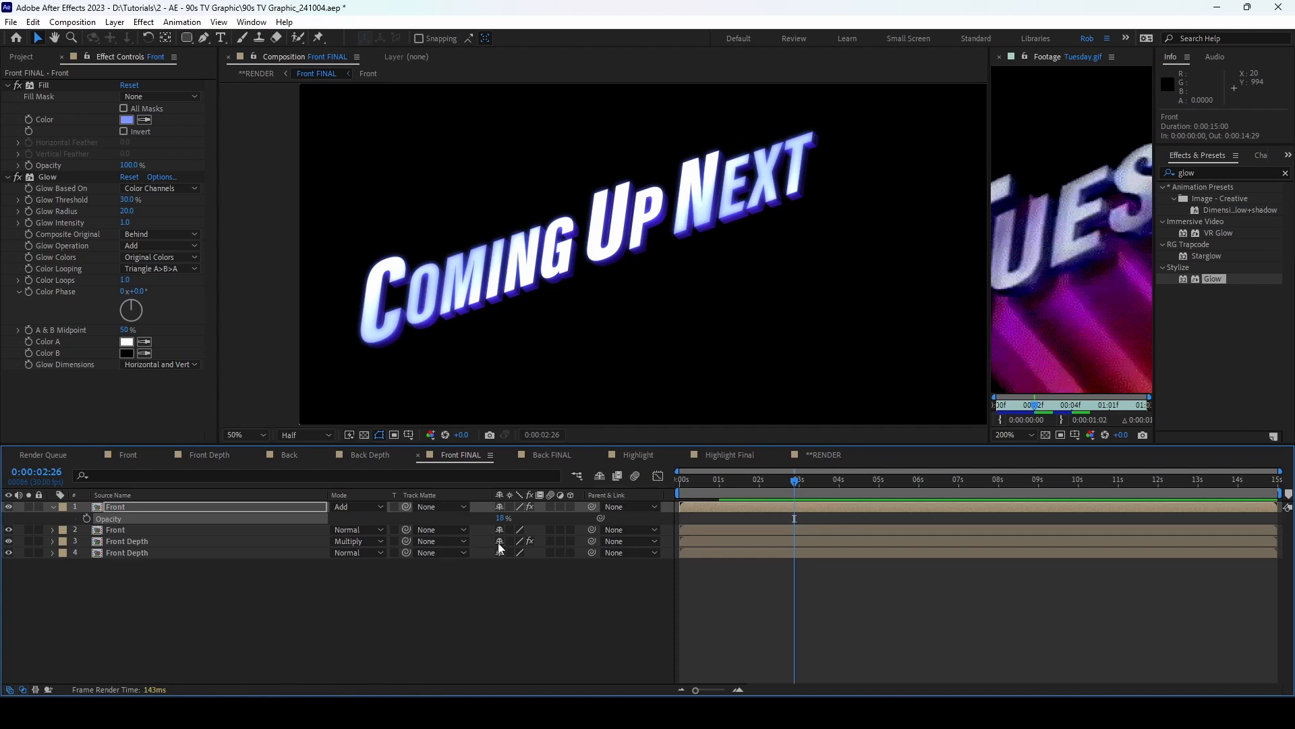
{"action": "left_click", "coordinate": [502, 518]}
{"action": "type", "text": "15"}
{"action": "key", "text": "Return"}
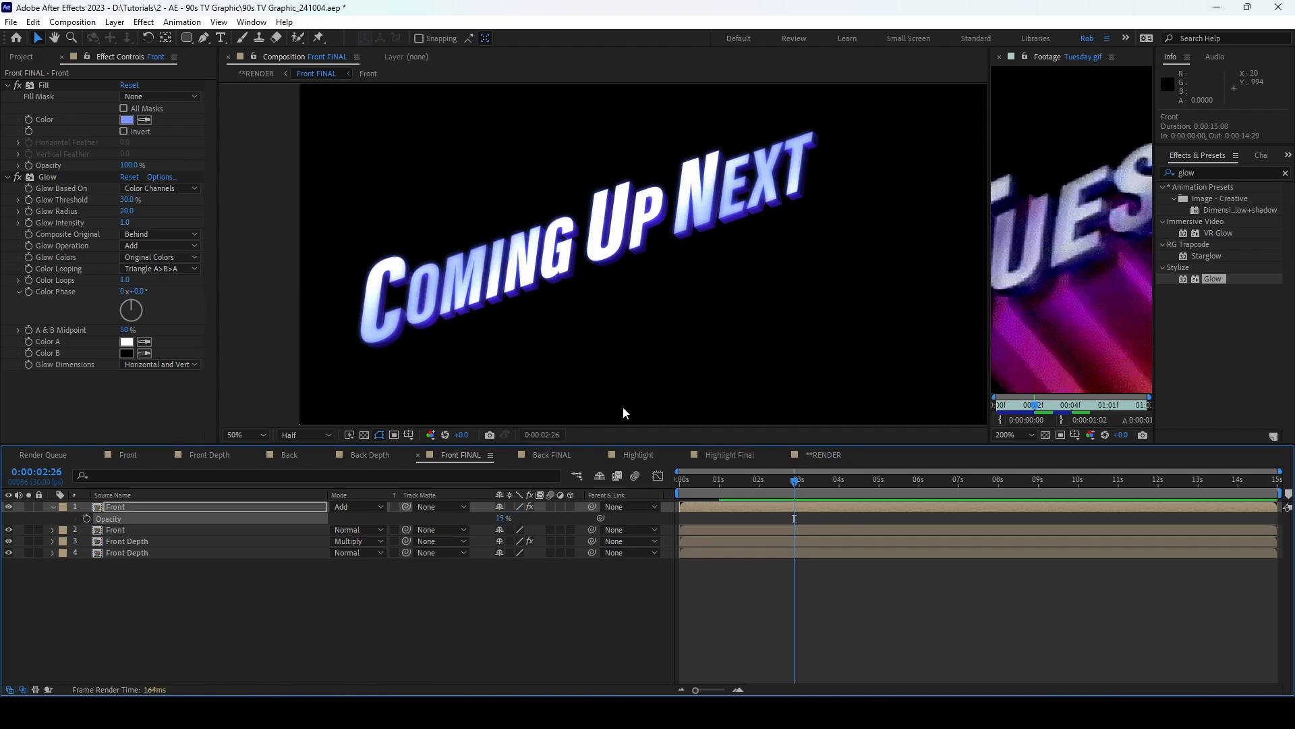
Step: Toggle the glow layer off and on to compare, then return to the RENDER composition
{"action": "left_click", "coordinate": [8, 506]}
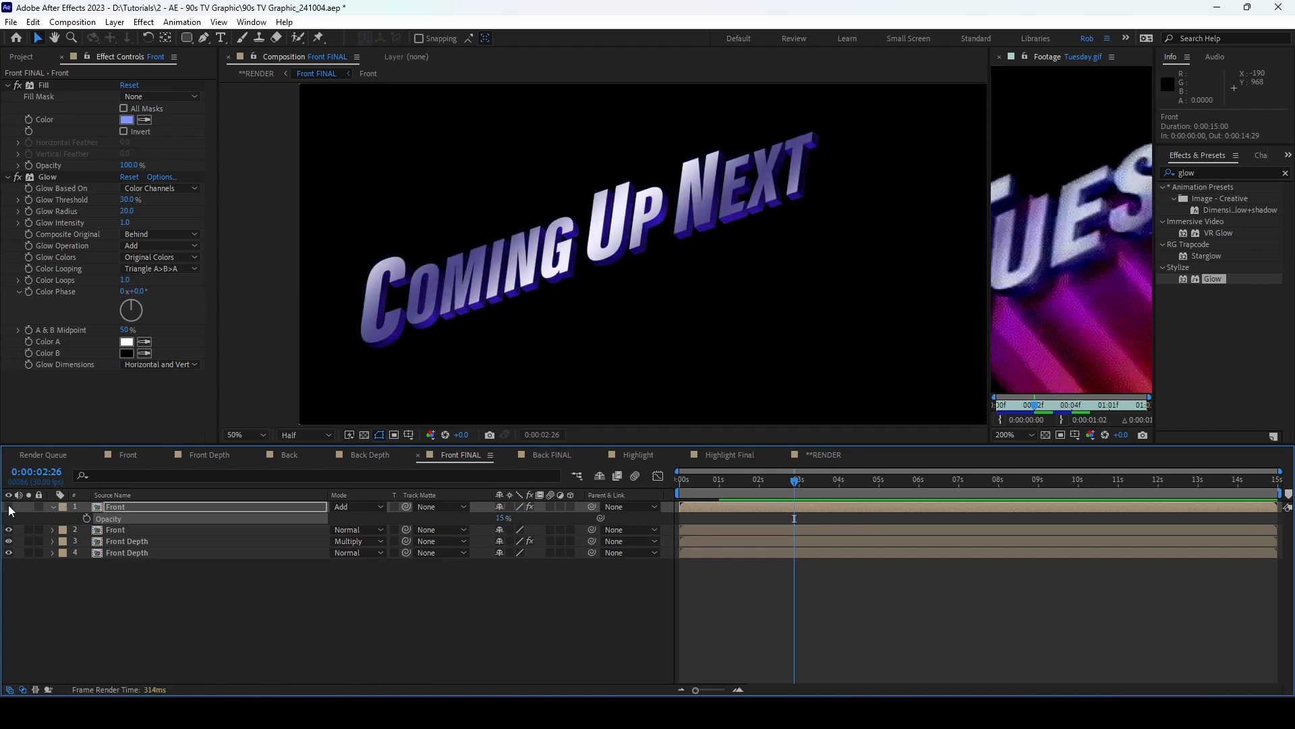
{"action": "left_click", "coordinate": [8, 507]}
{"action": "left_click", "coordinate": [53, 507]}
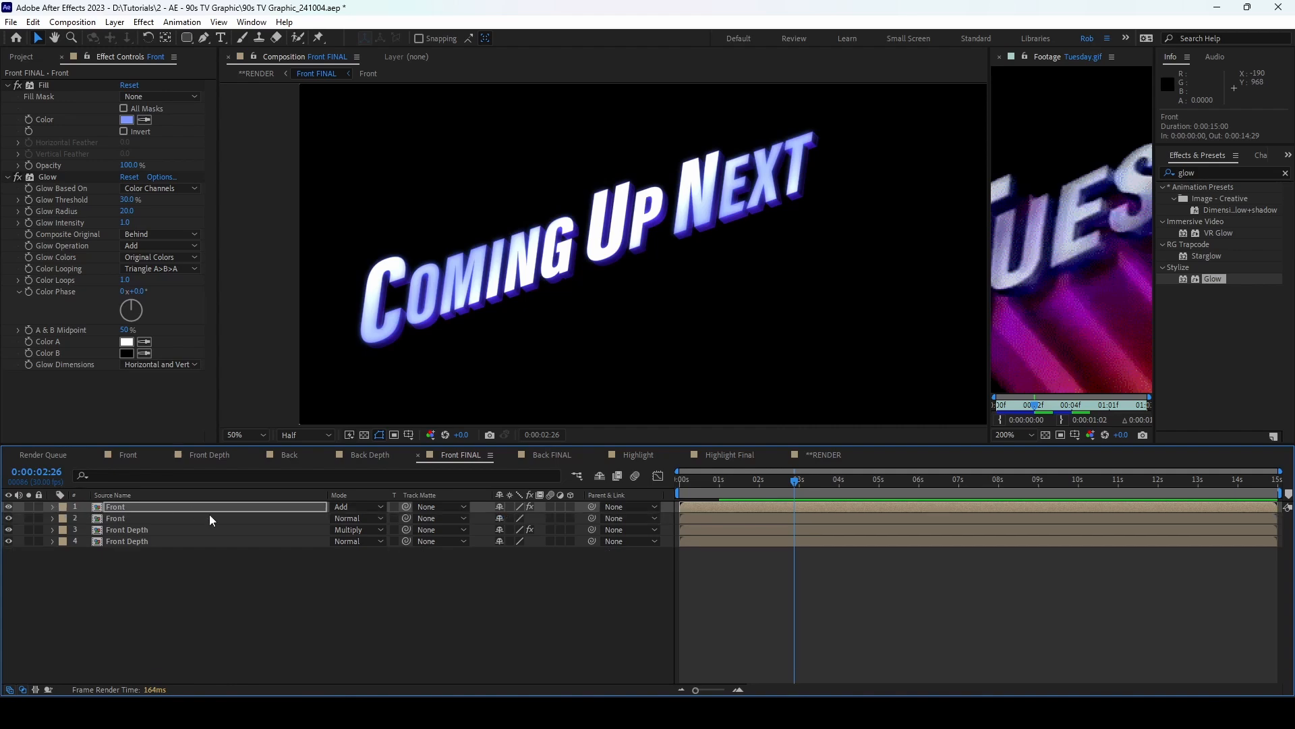
{"action": "left_click_drag", "start_coordinate": [819, 450], "coordinate": [43, 451]}
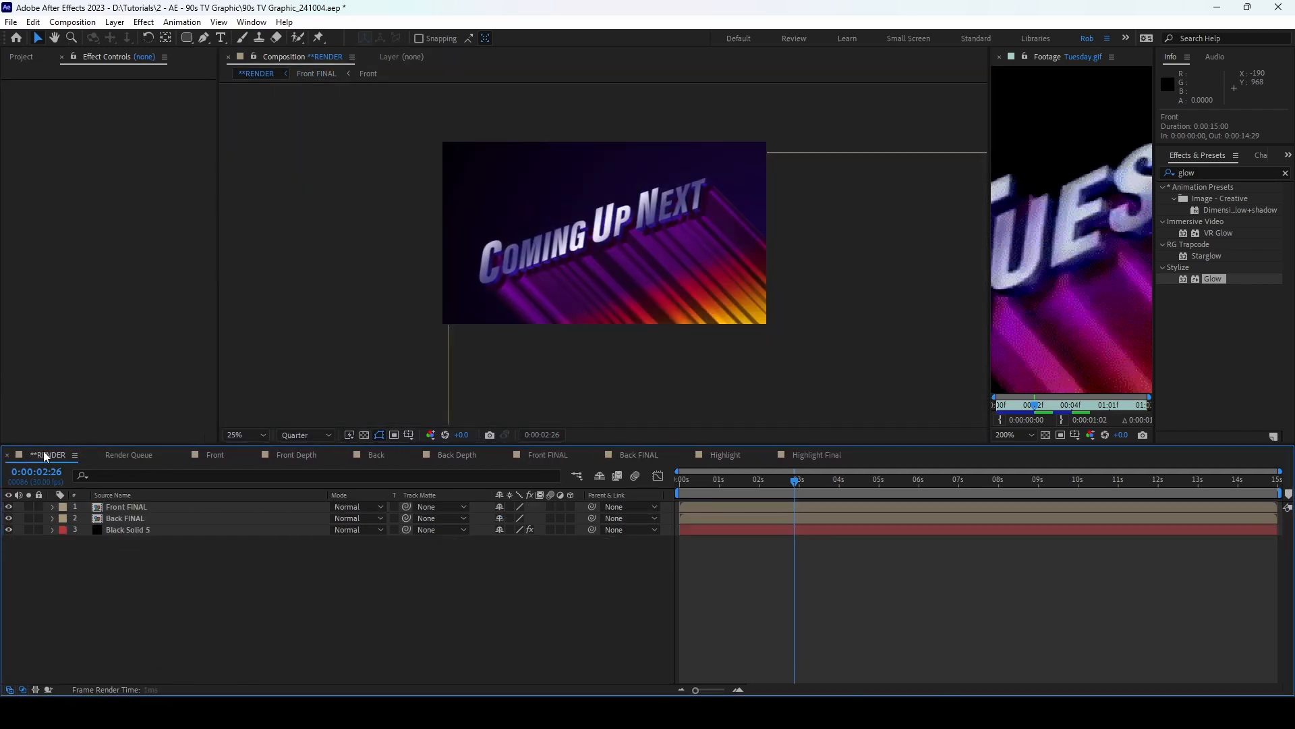
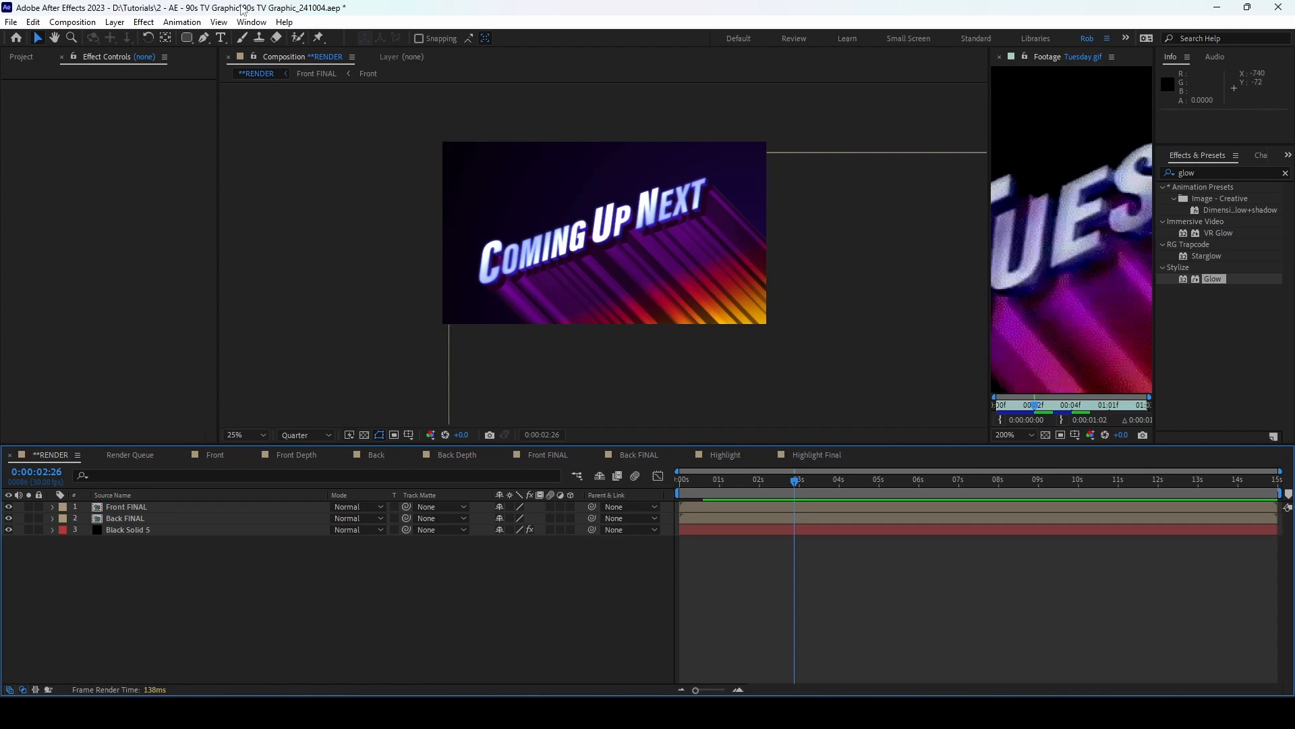
Step: Create a new adjustment layer named Grain
{"action": "left_click", "coordinate": [115, 21]}
{"action": "mouse_move", "coordinate": [145, 40]}
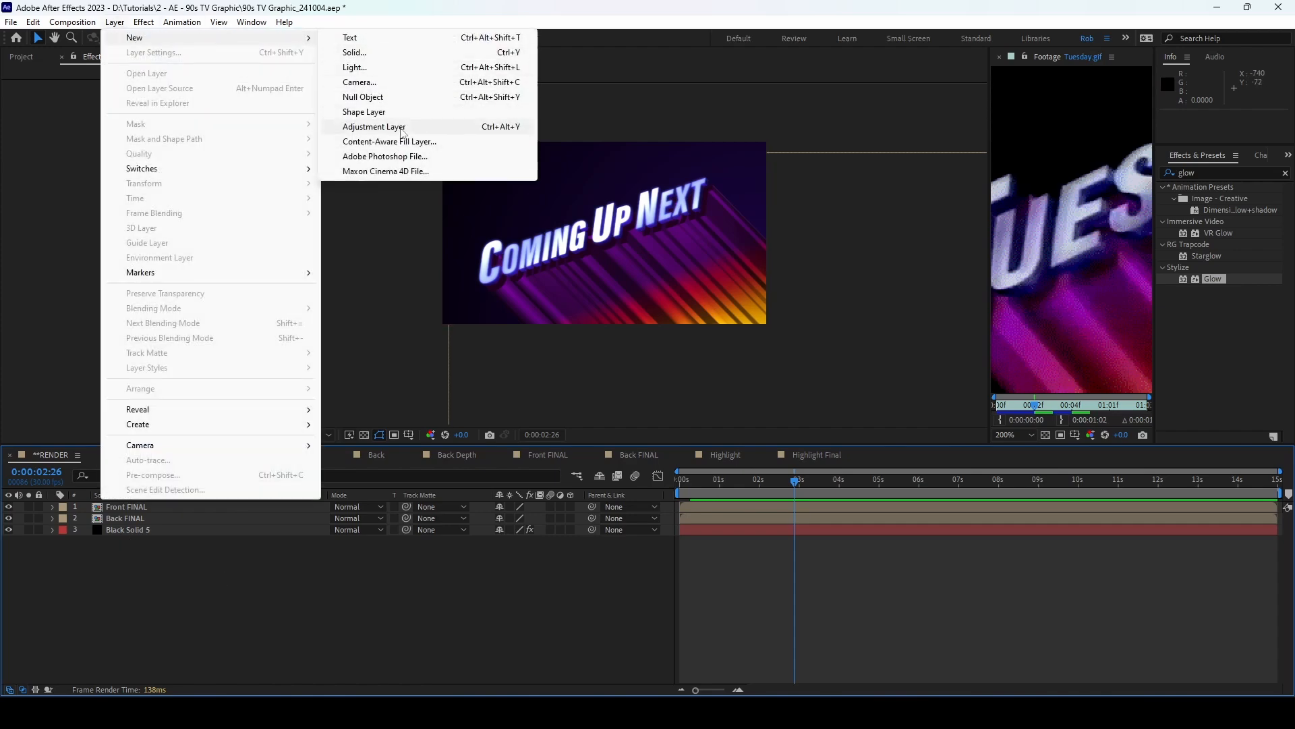
{"action": "left_click", "coordinate": [358, 127]}
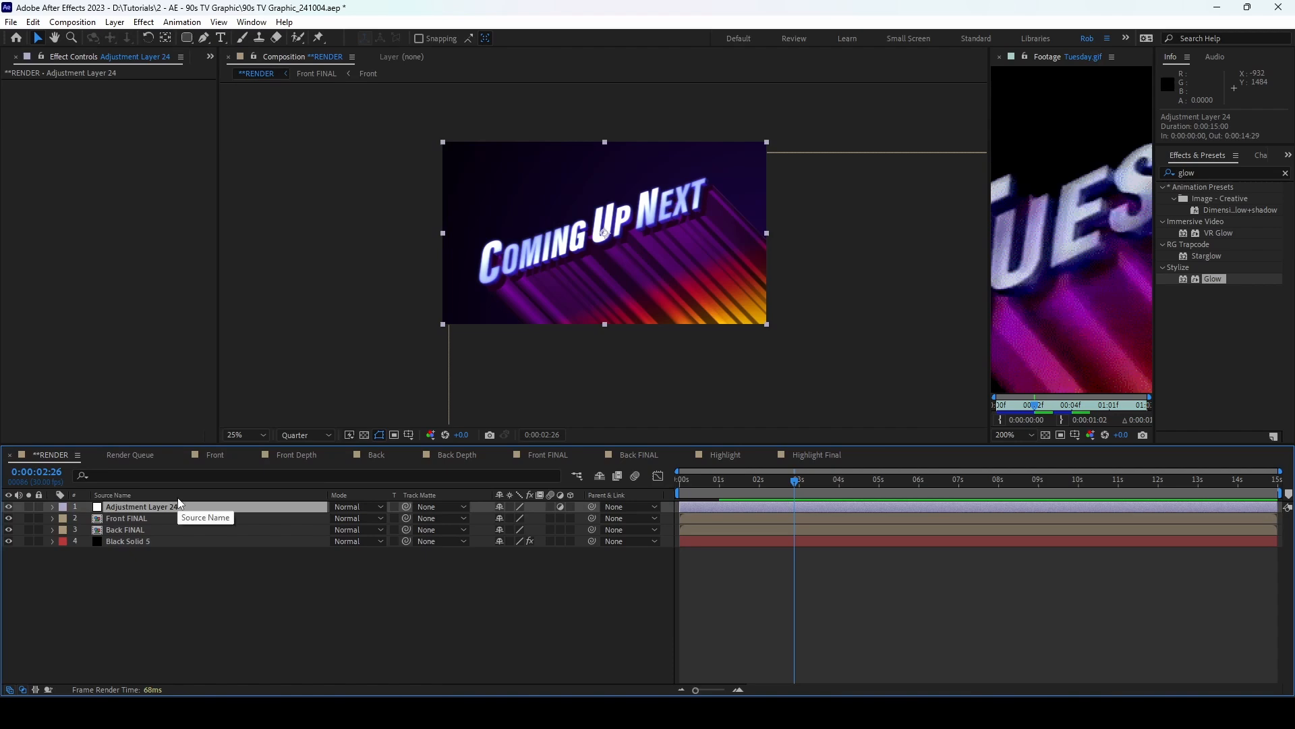
{"action": "key", "text": "Return"}
{"action": "type", "text": "Grain"}
{"action": "key", "text": "Return"}
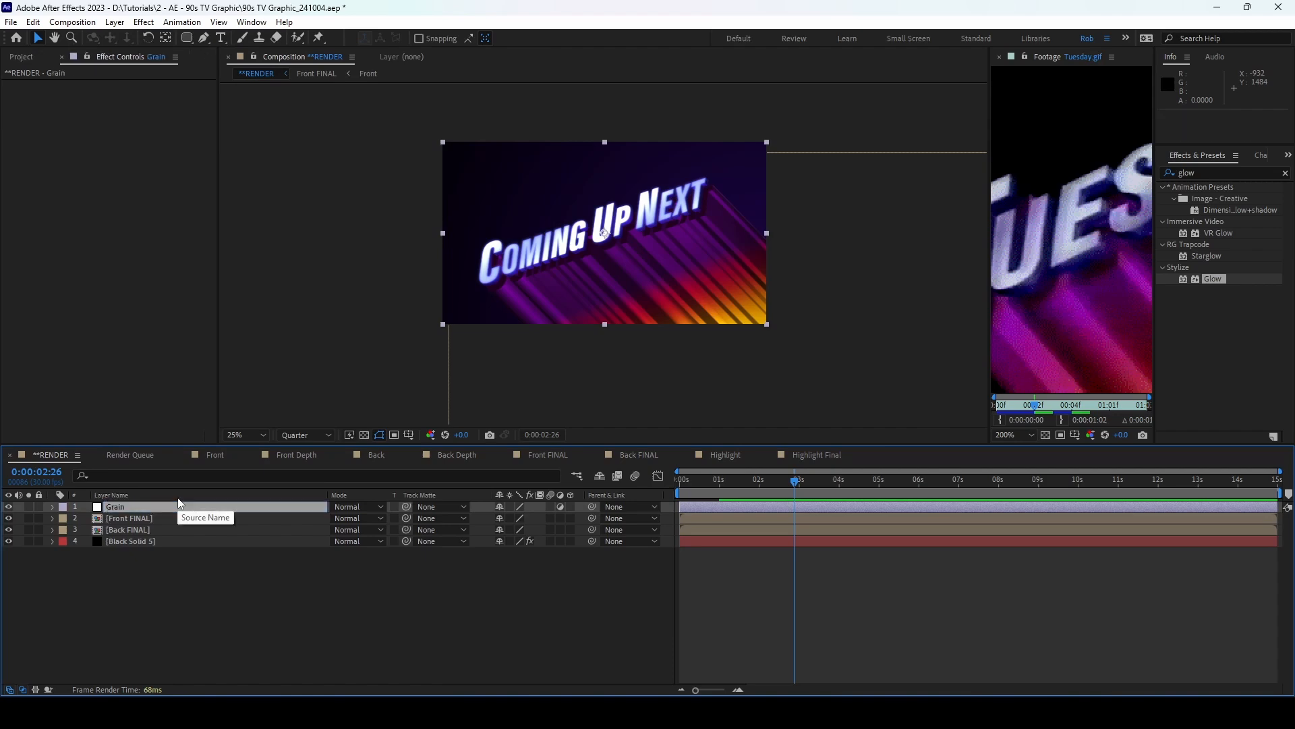
Step: Apply Add Grain in Final Output mode with Intensity 1.250 and Size 0.500
{"action": "double_click", "coordinate": [1205, 173]}
{"action": "type", "text": "add grain"}
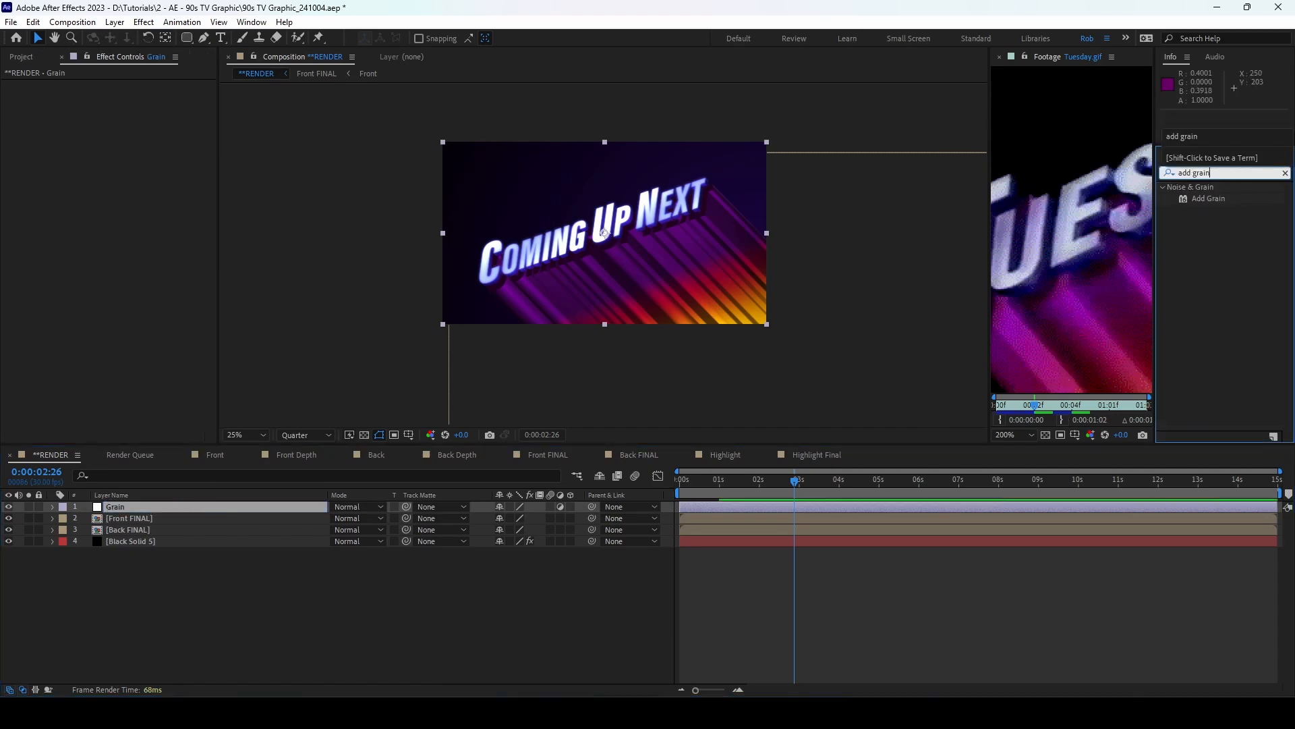
{"action": "double_click", "coordinate": [1218, 201]}
{"action": "left_click", "coordinate": [154, 97]}
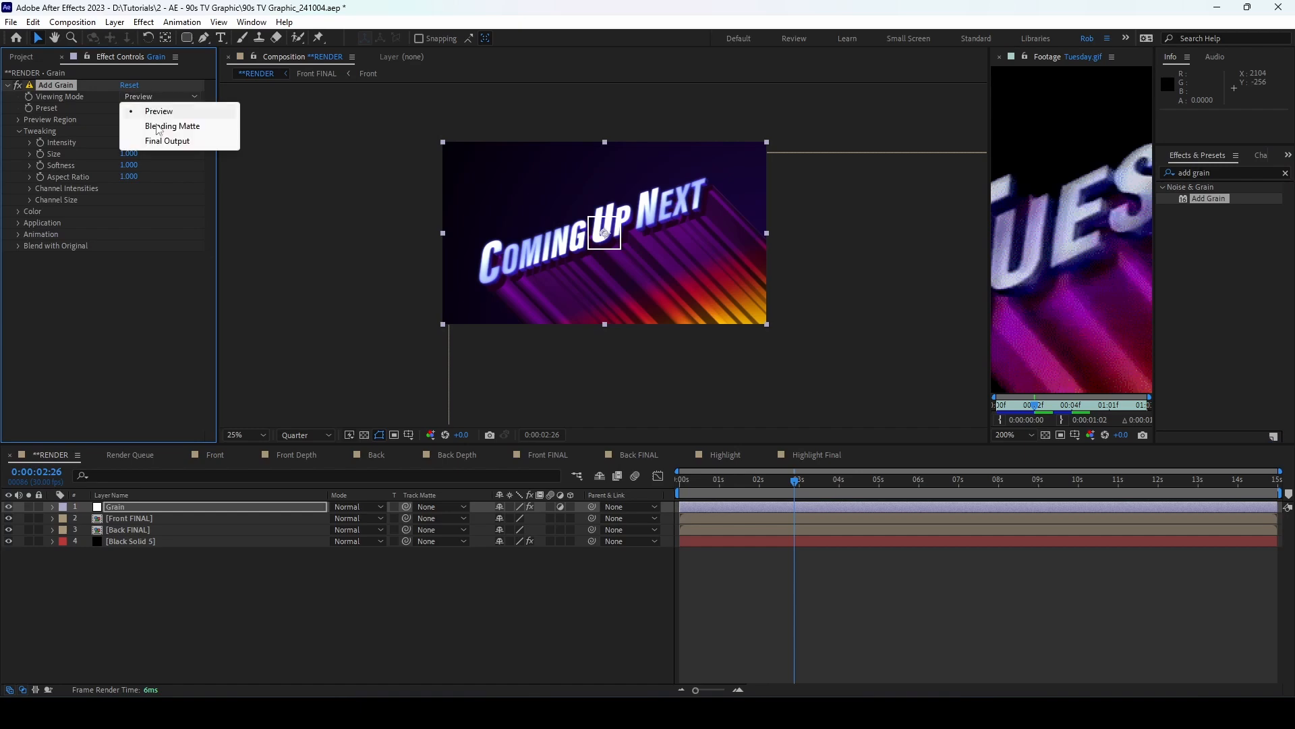
{"action": "left_click", "coordinate": [161, 142]}
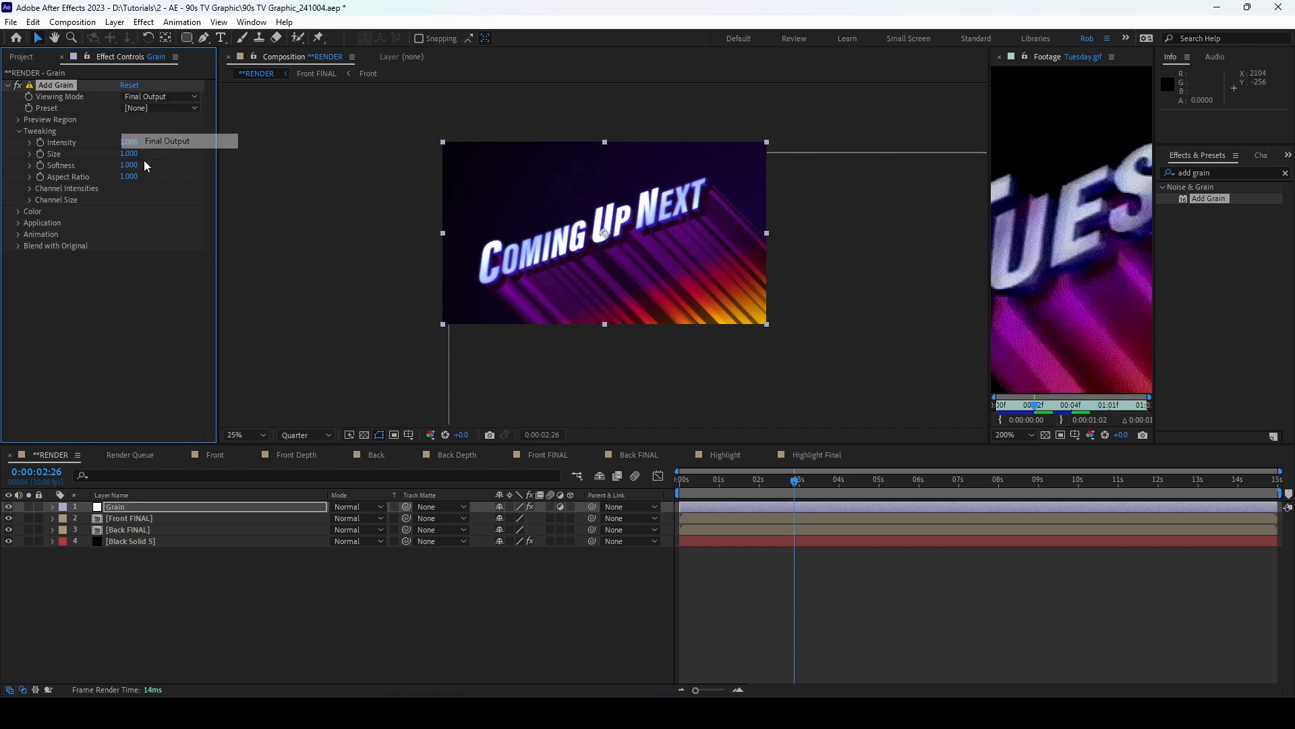
{"action": "left_click", "coordinate": [133, 142]}
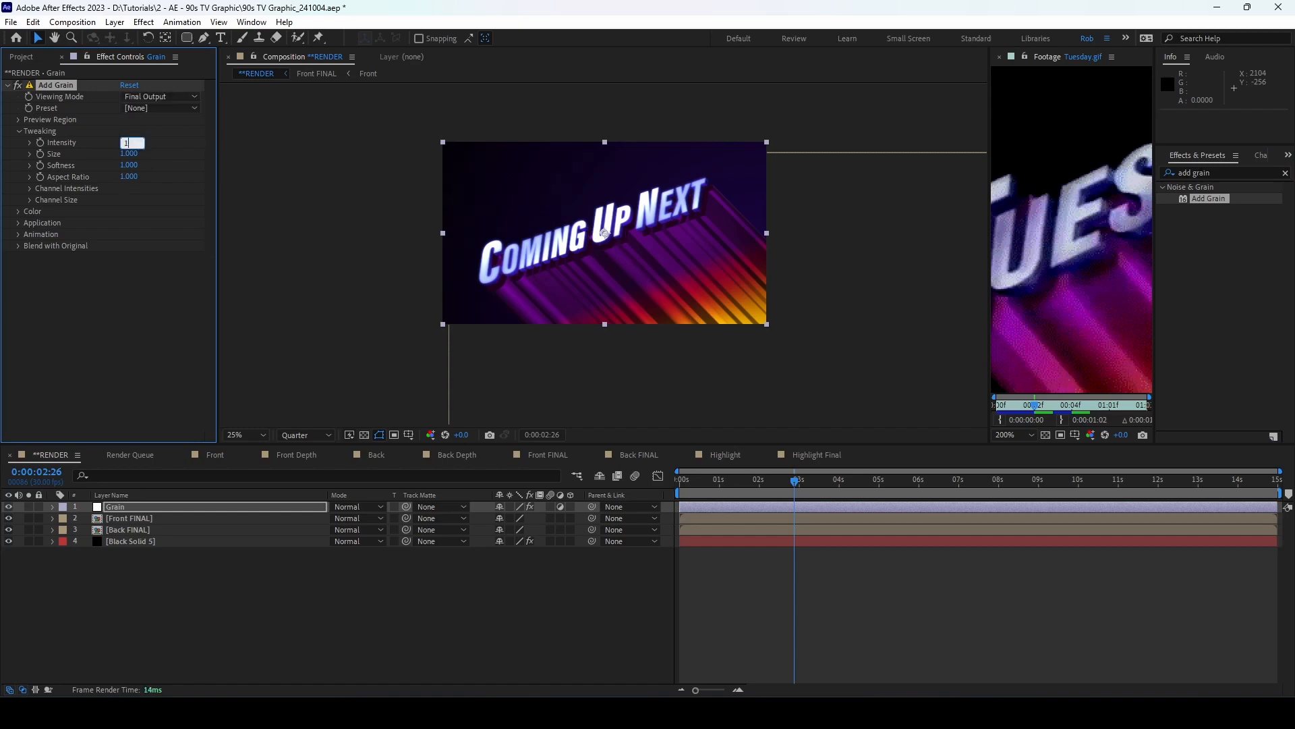
{"action": "key", "text": "Return"}
{"action": "left_click", "coordinate": [132, 154]}
{"action": "key", "text": "Return"}
Step: Hide the Grain layer by turning off its visibility
{"action": "left_click", "coordinate": [246, 609]}
{"action": "left_click", "coordinate": [117, 507]}
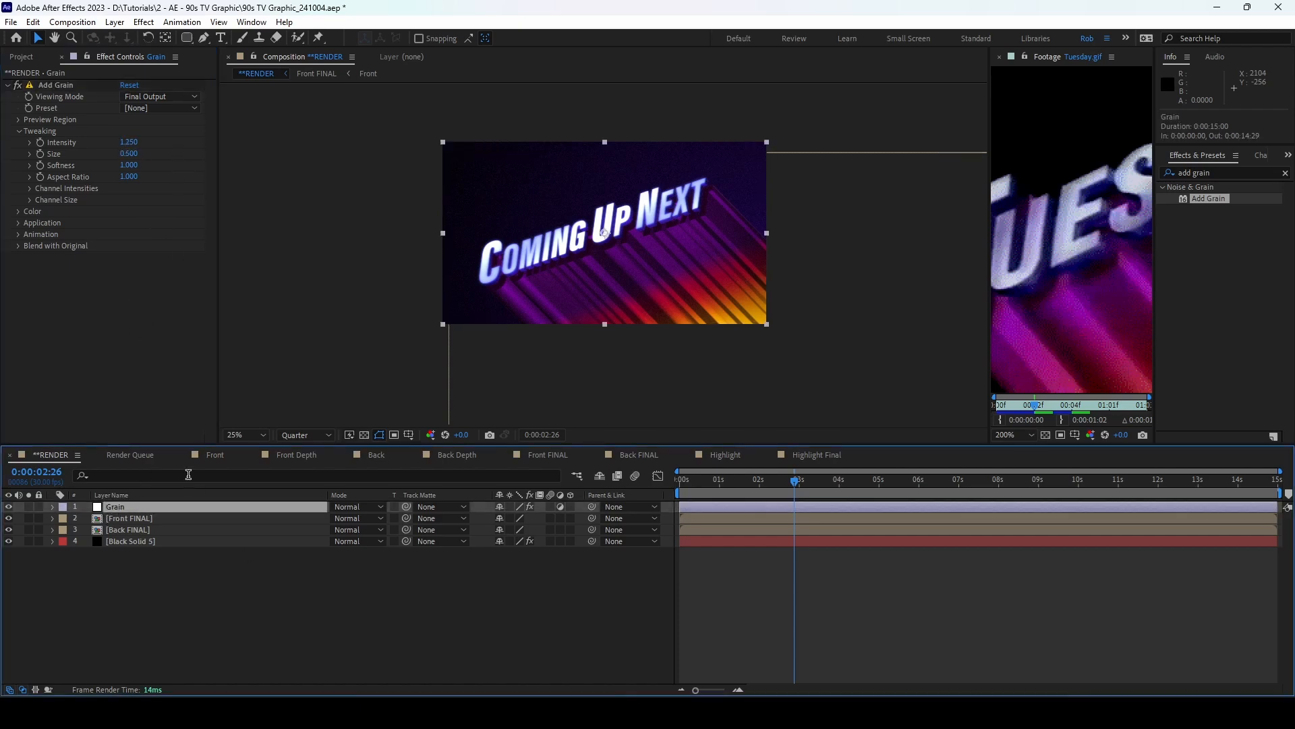
{"action": "scroll", "coordinate": [612, 321], "scroll_direction": "up", "scroll_amount": 2}
{"action": "scroll", "coordinate": [613, 321], "scroll_direction": "down", "scroll_amount": 2}
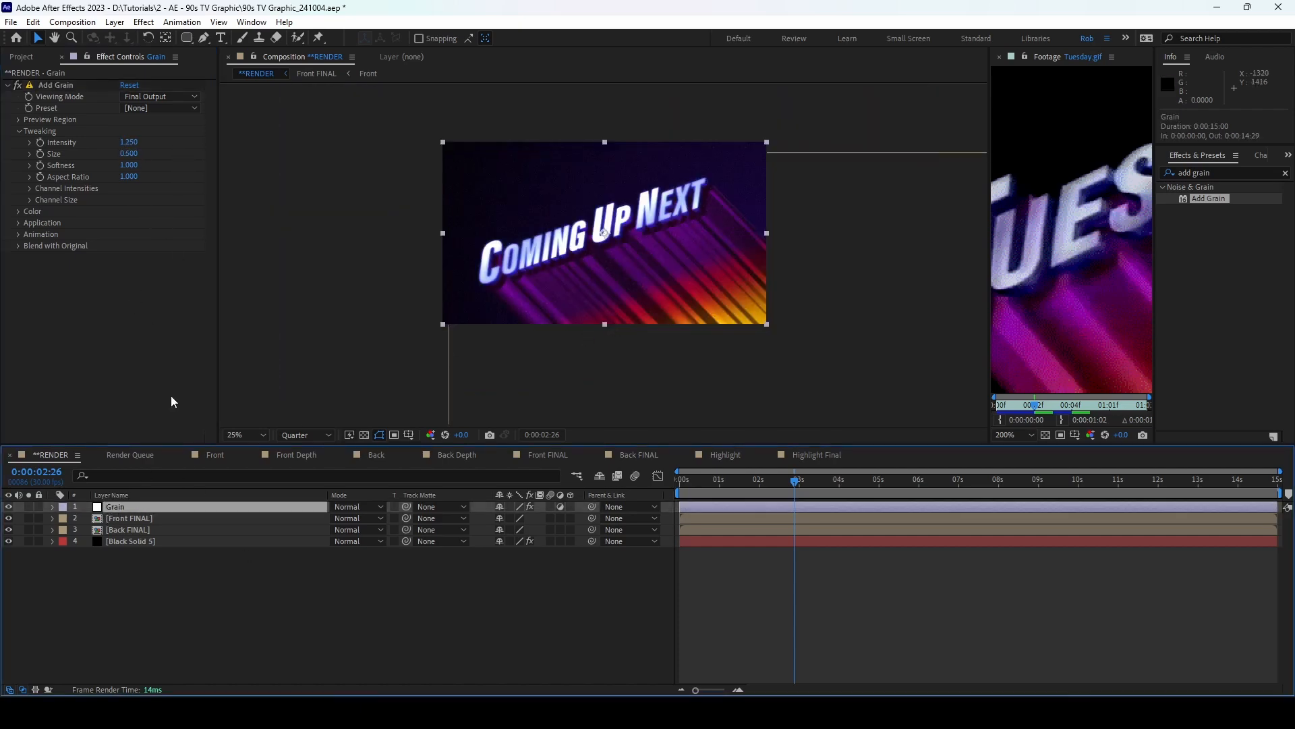
{"action": "left_click", "coordinate": [9, 508]}
Step: Create an adjustment layer named Blur beneath the Grain layer
{"action": "left_click", "coordinate": [115, 22]}
{"action": "mouse_move", "coordinate": [135, 37]}
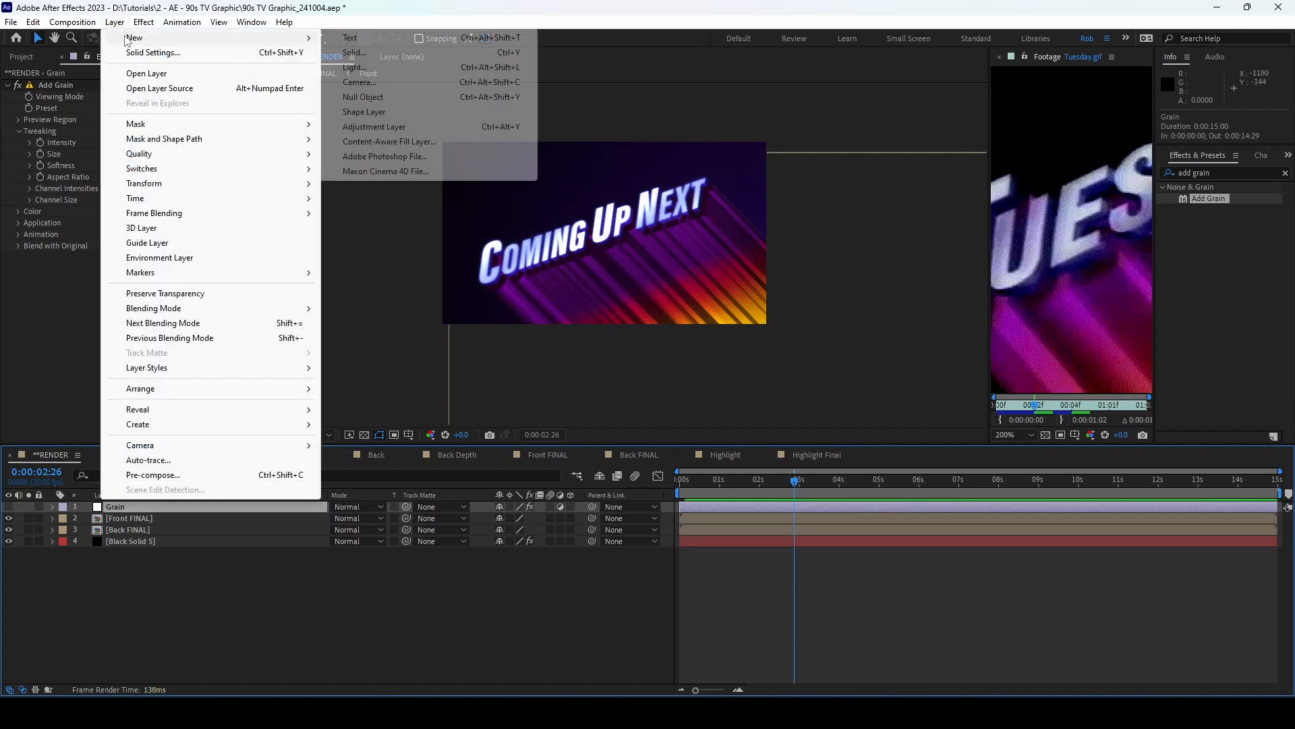
{"action": "left_click", "coordinate": [391, 126]}
{"action": "left_click_drag", "start_coordinate": [143, 504], "coordinate": [144, 518]}
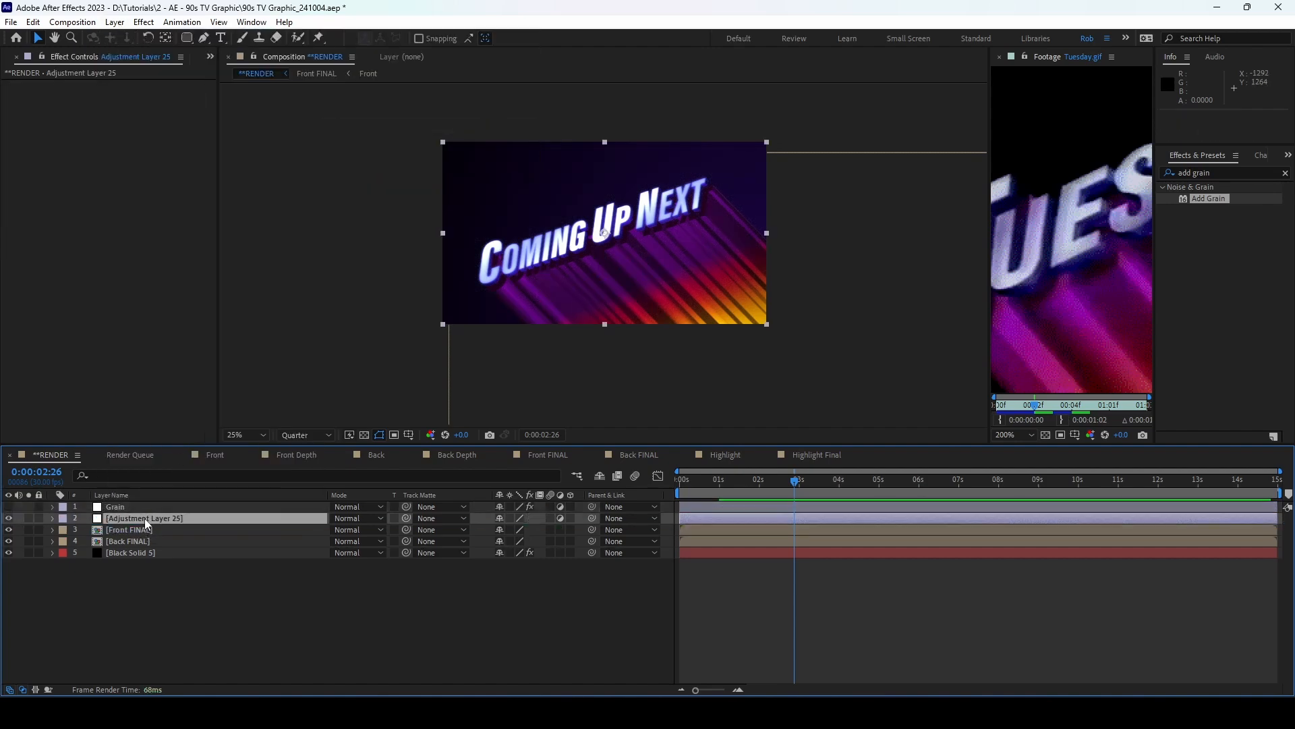
{"action": "key", "text": "Return"}
{"action": "type", "text": "Bl"}
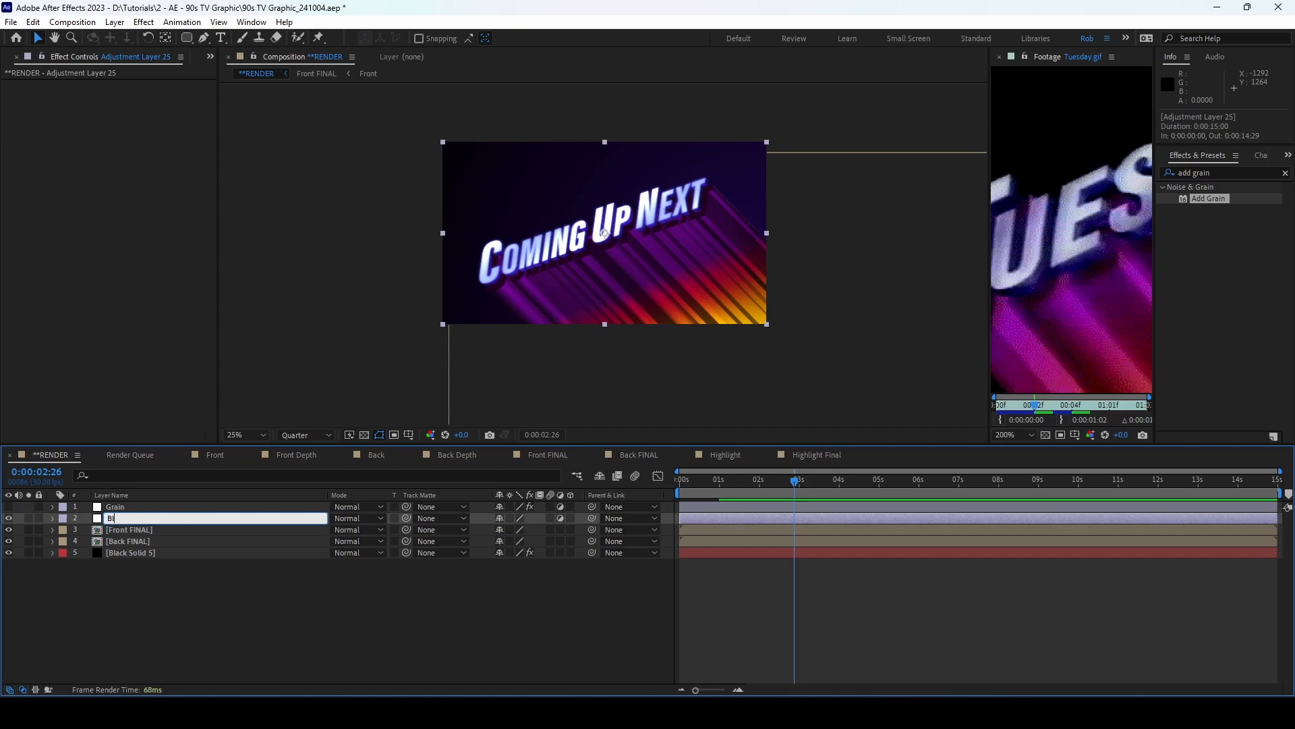
{"action": "type", "text": "ur"}
{"action": "key", "text": "Return"}
Step: Apply Gaussian Blur with Blurriness 5.0 to the Blur layer
{"action": "left_click", "coordinate": [1221, 173]}
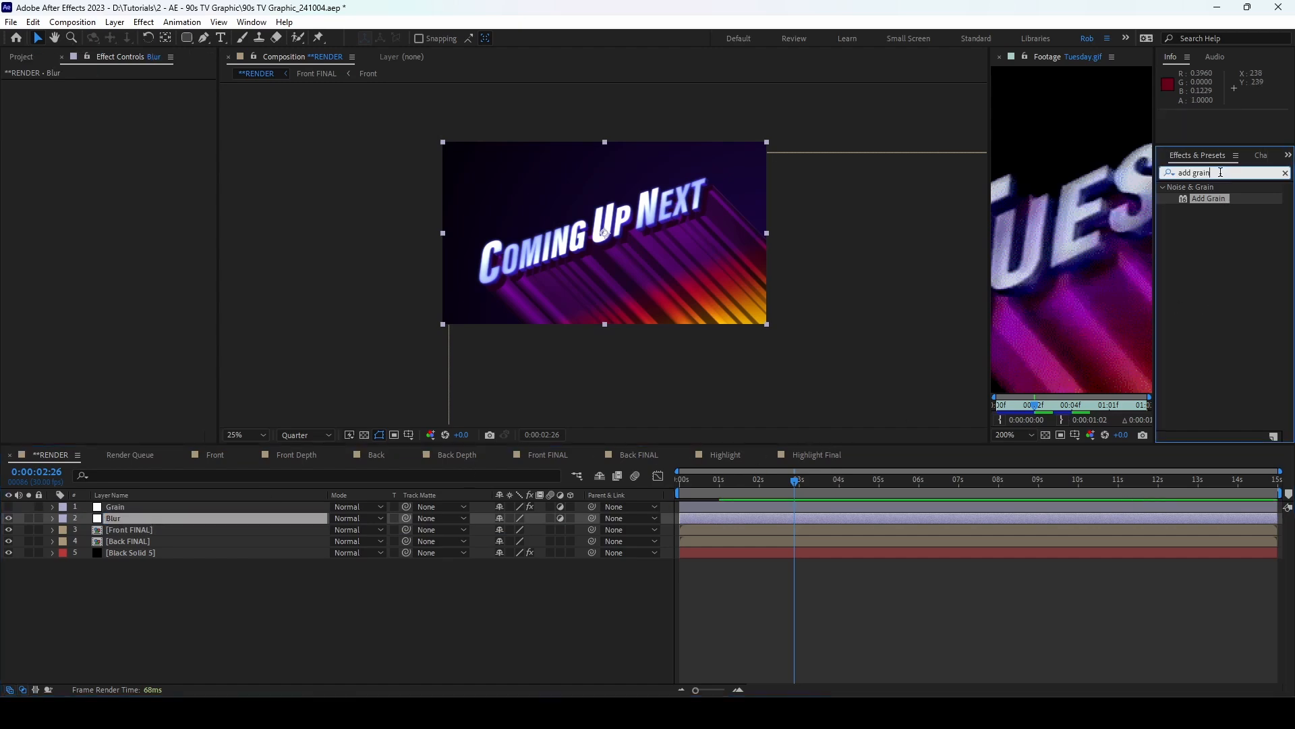
{"action": "left_click_drag", "start_coordinate": [1227, 173], "coordinate": [1119, 181]}
{"action": "type", "text": "gaussian"}
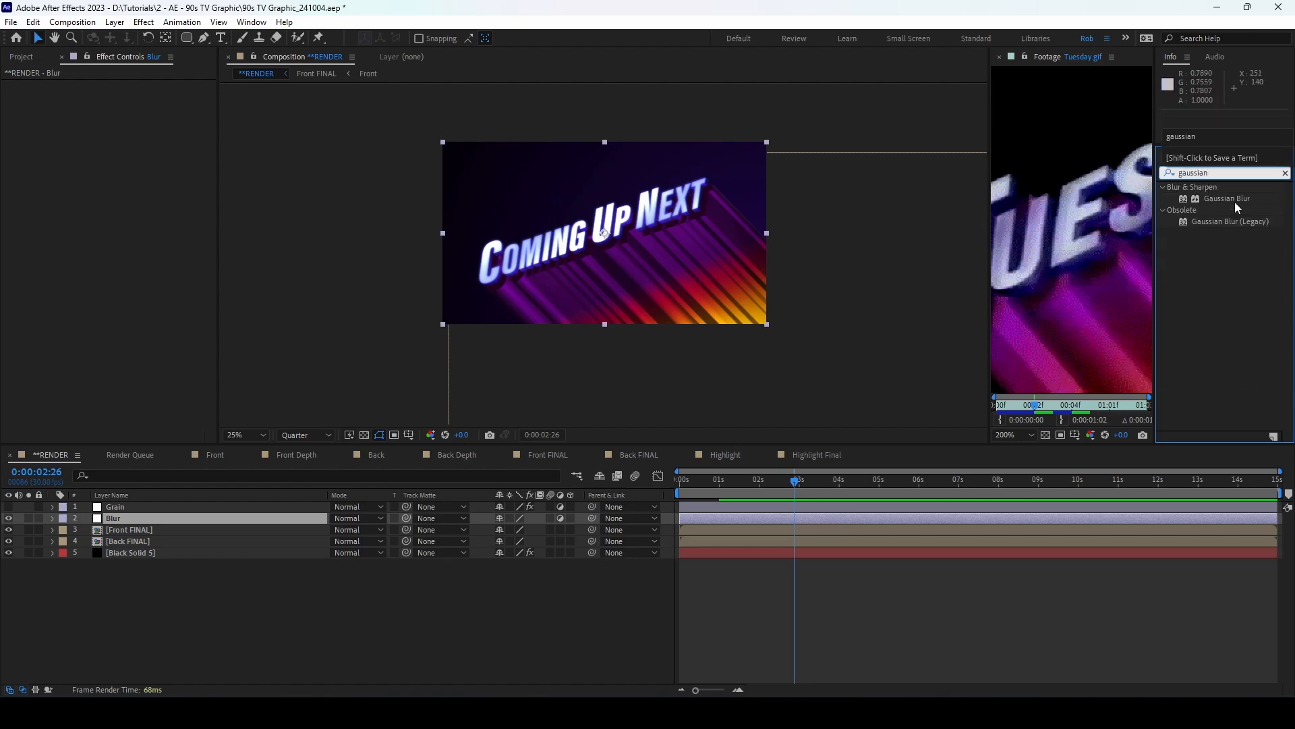
{"action": "left_click_drag", "start_coordinate": [1228, 199], "coordinate": [189, 118]}
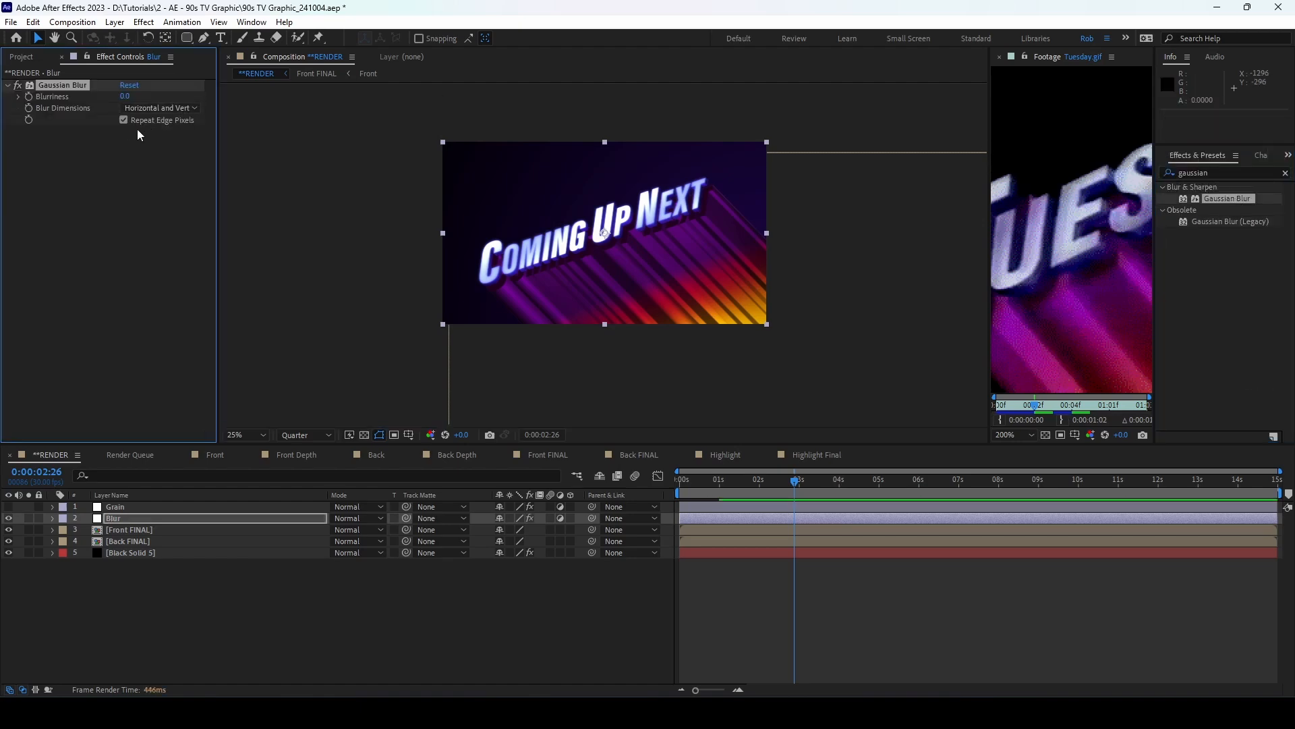
{"action": "left_click", "coordinate": [116, 196]}
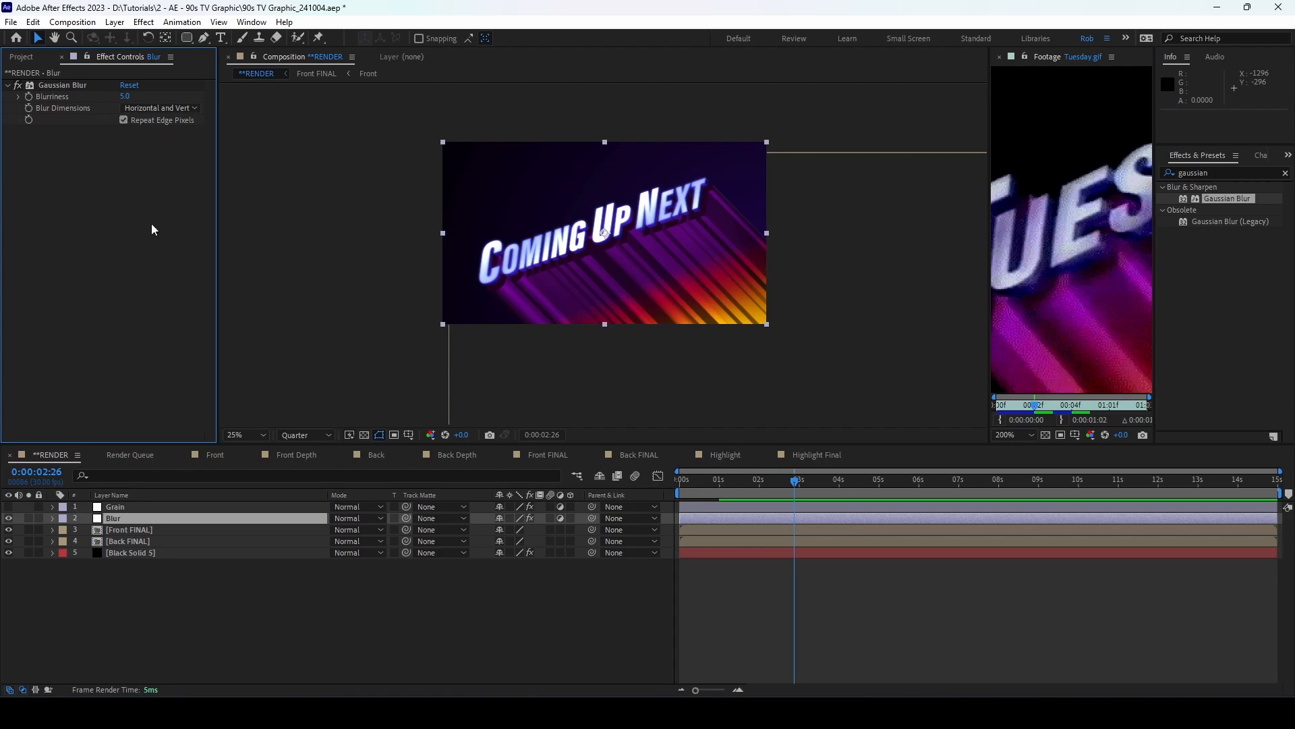
{"action": "left_click", "coordinate": [115, 22]}
{"action": "mouse_move", "coordinate": [128, 29]}
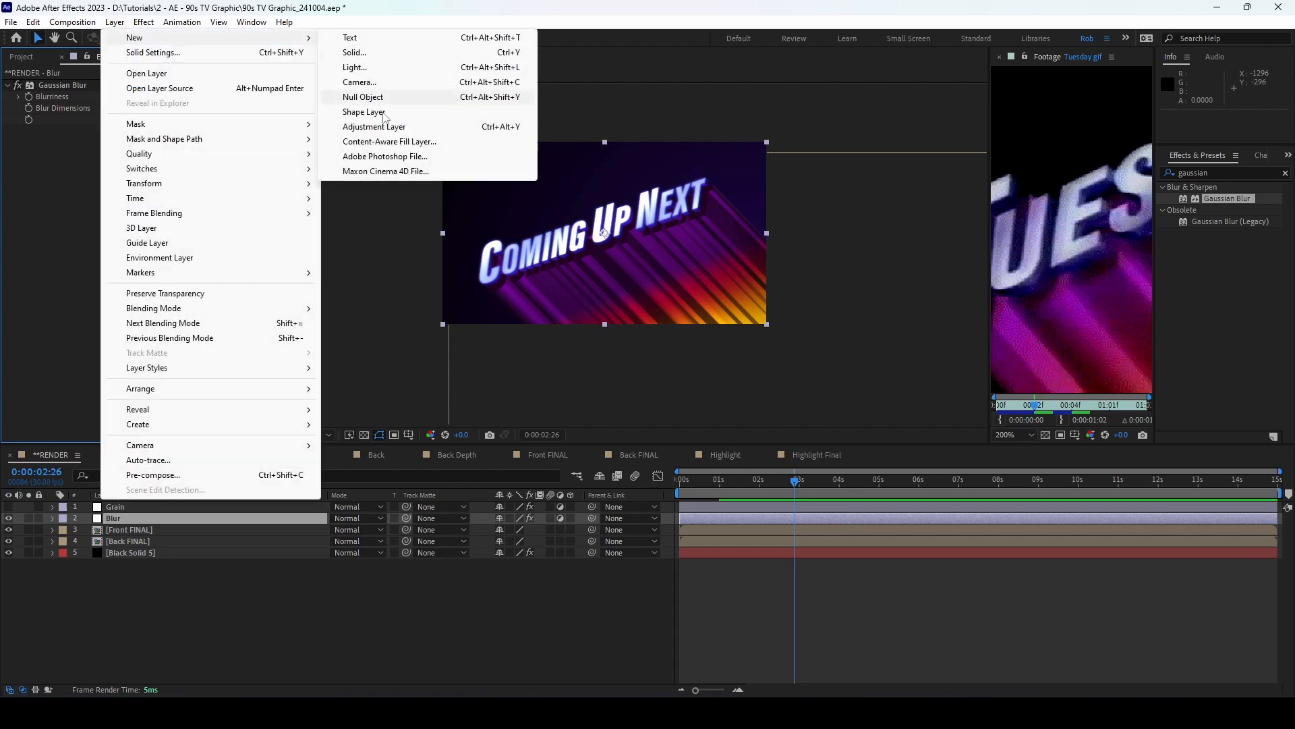
{"action": "left_click", "coordinate": [404, 126]}
{"action": "left_click_drag", "start_coordinate": [139, 518], "coordinate": [139, 533]}
{"action": "left_click", "coordinate": [1219, 171]}
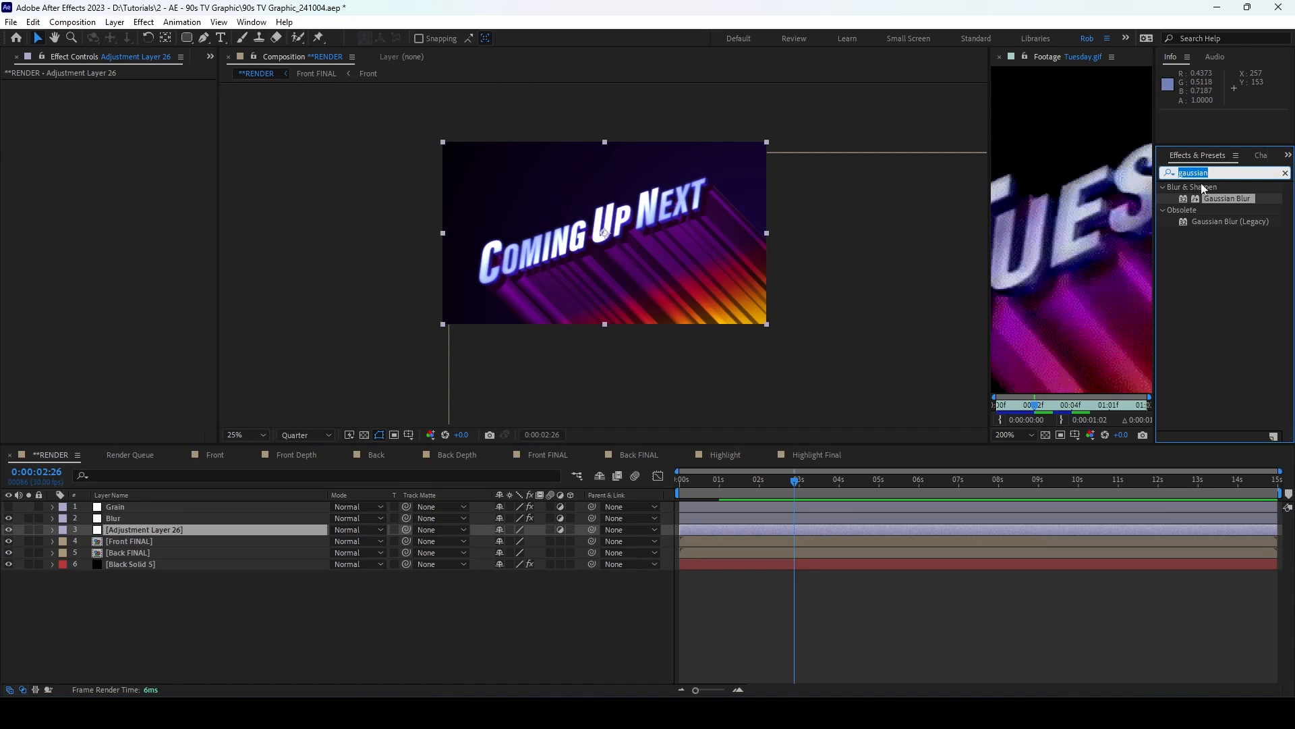
{"action": "type", "text": "venet"}
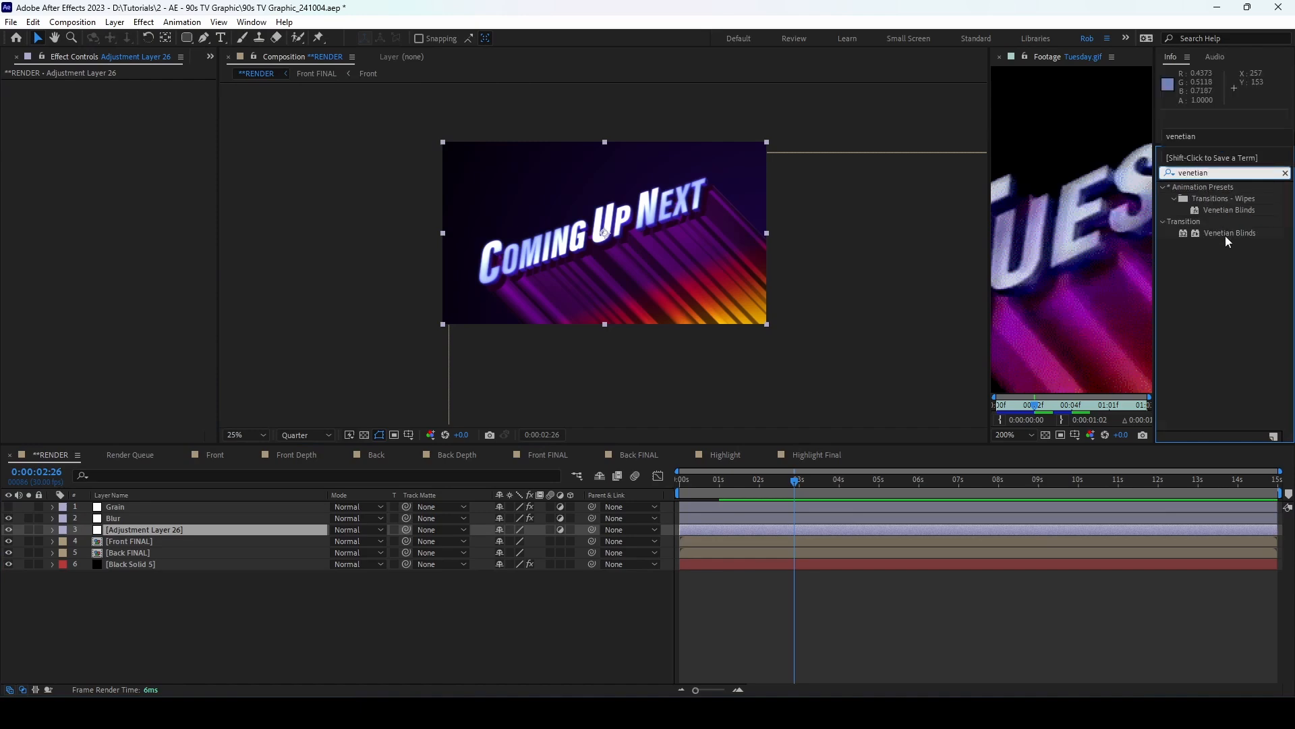
{"action": "double_click", "coordinate": [1227, 233]}
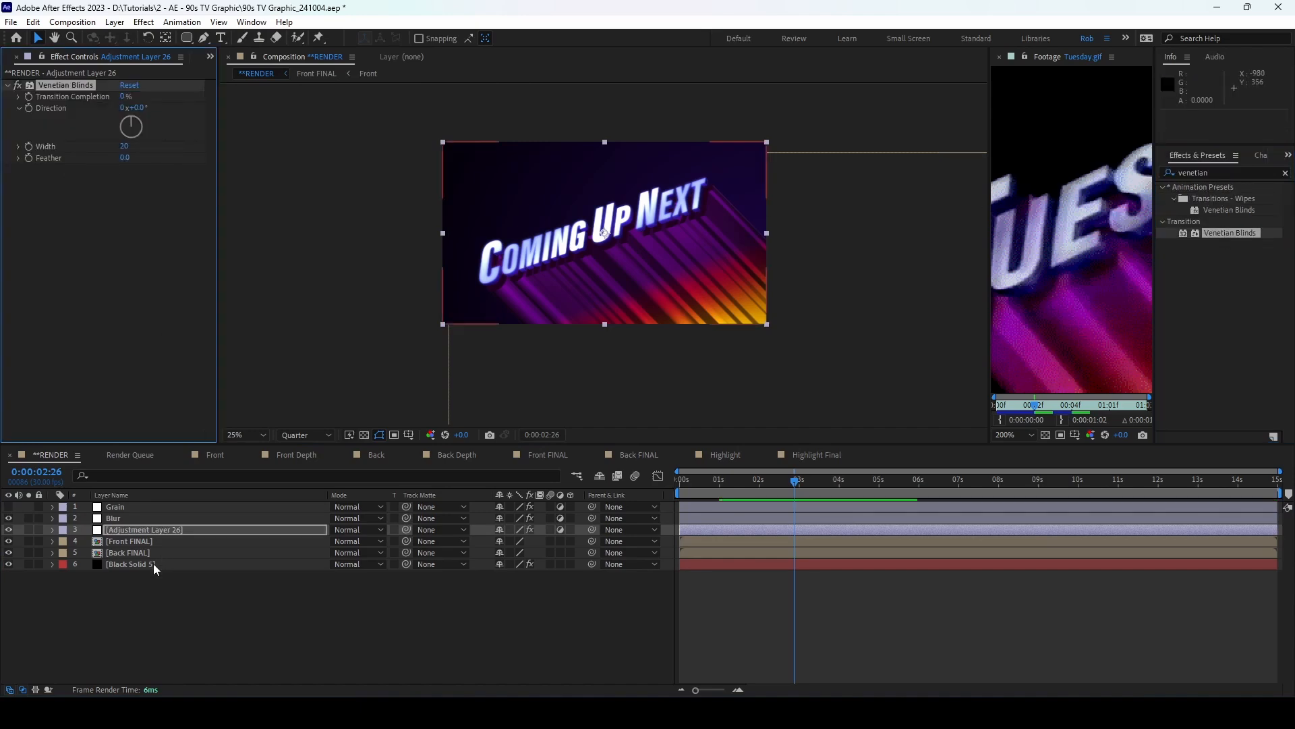
{"action": "key", "text": "Return"}
{"action": "type", "text": "Scan"}
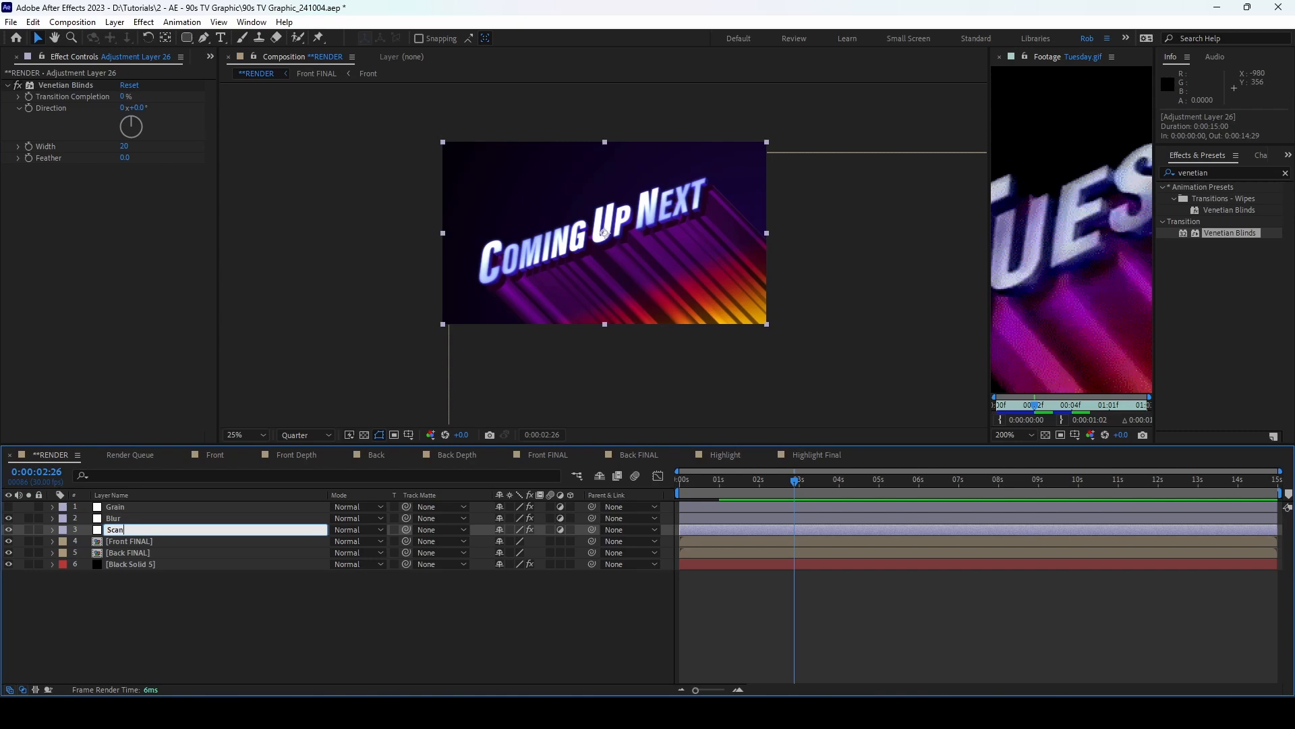
{"action": "type", "text": "lines"}
{"action": "key", "text": "Return"}
{"action": "key", "text": "period"}
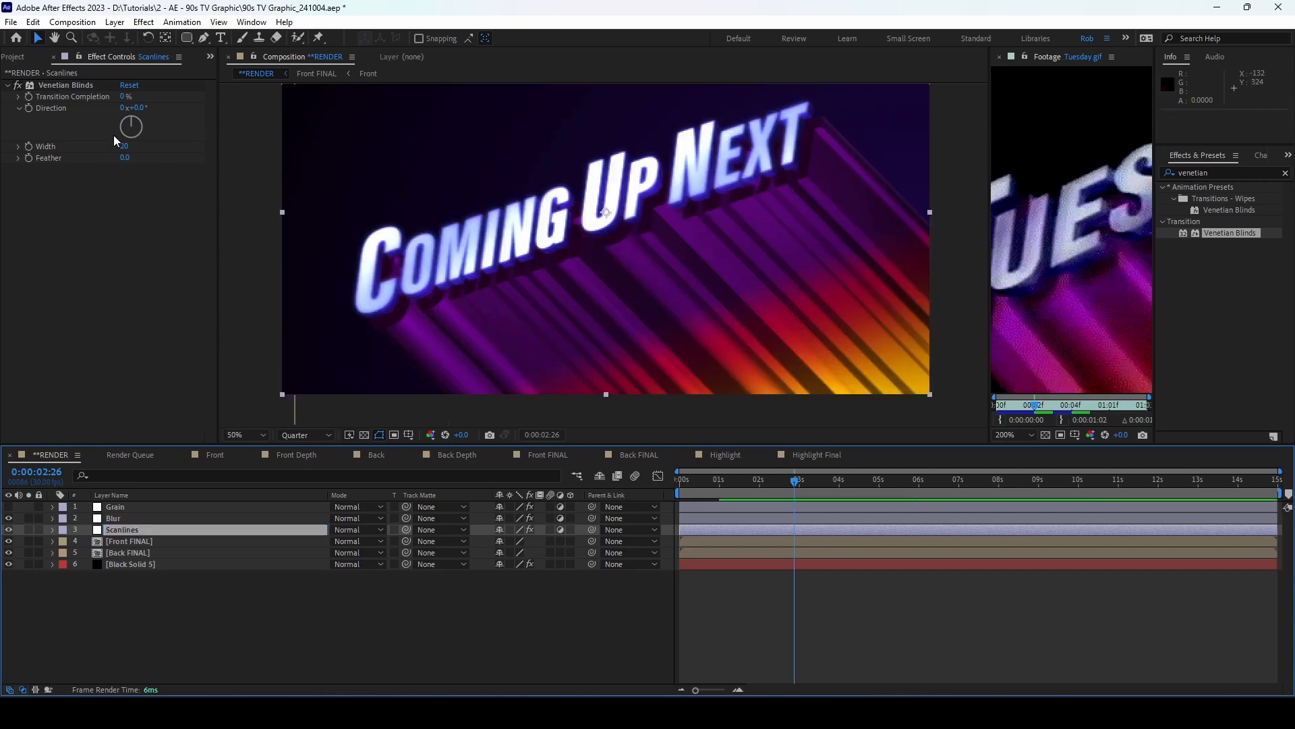
{"action": "left_click", "coordinate": [123, 97]}
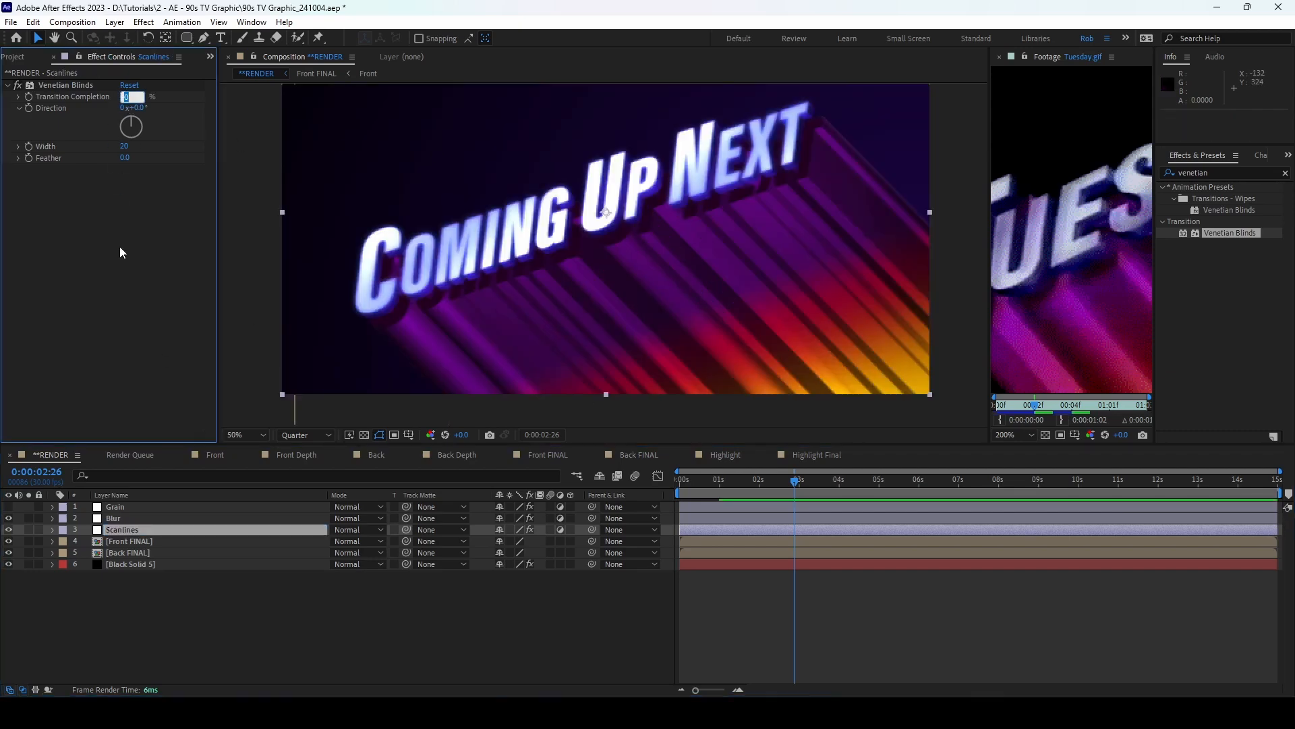
{"action": "type", "text": "88"}
{"action": "key", "text": "Return"}
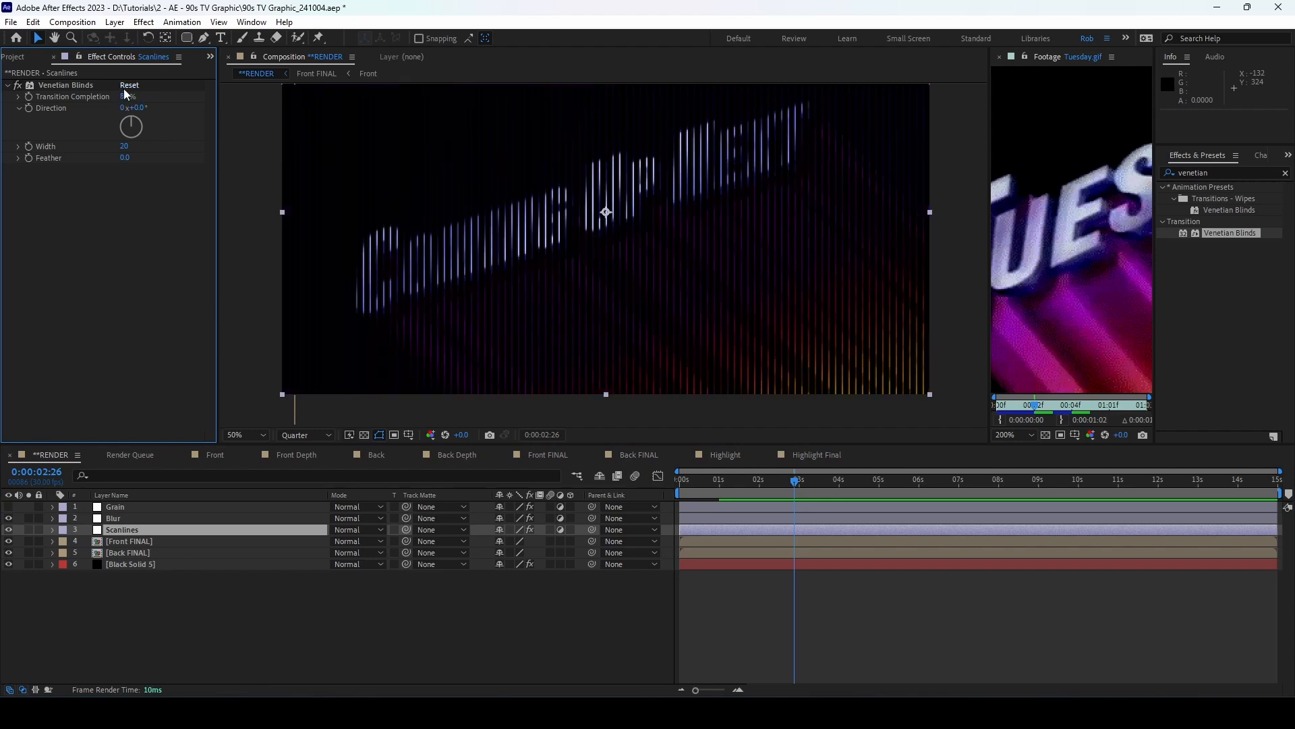
{"action": "left_click", "coordinate": [138, 108]}
{"action": "key", "text": "Return"}
{"action": "left_click", "coordinate": [124, 146]}
{"action": "type", "text": "7"}
{"action": "key", "text": "Return"}
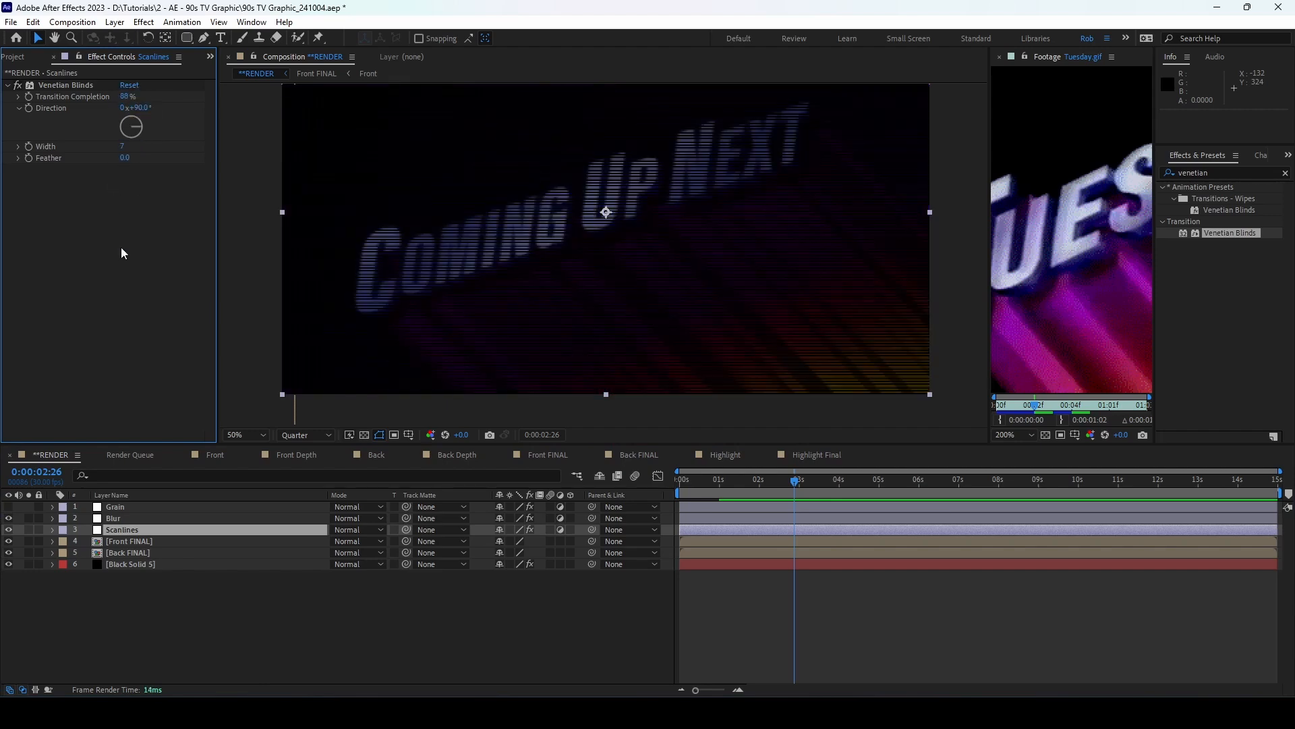
{"action": "left_click", "coordinate": [292, 530]}
{"action": "left_click", "coordinate": [114, 22]}
{"action": "left_click", "coordinate": [145, 52]}
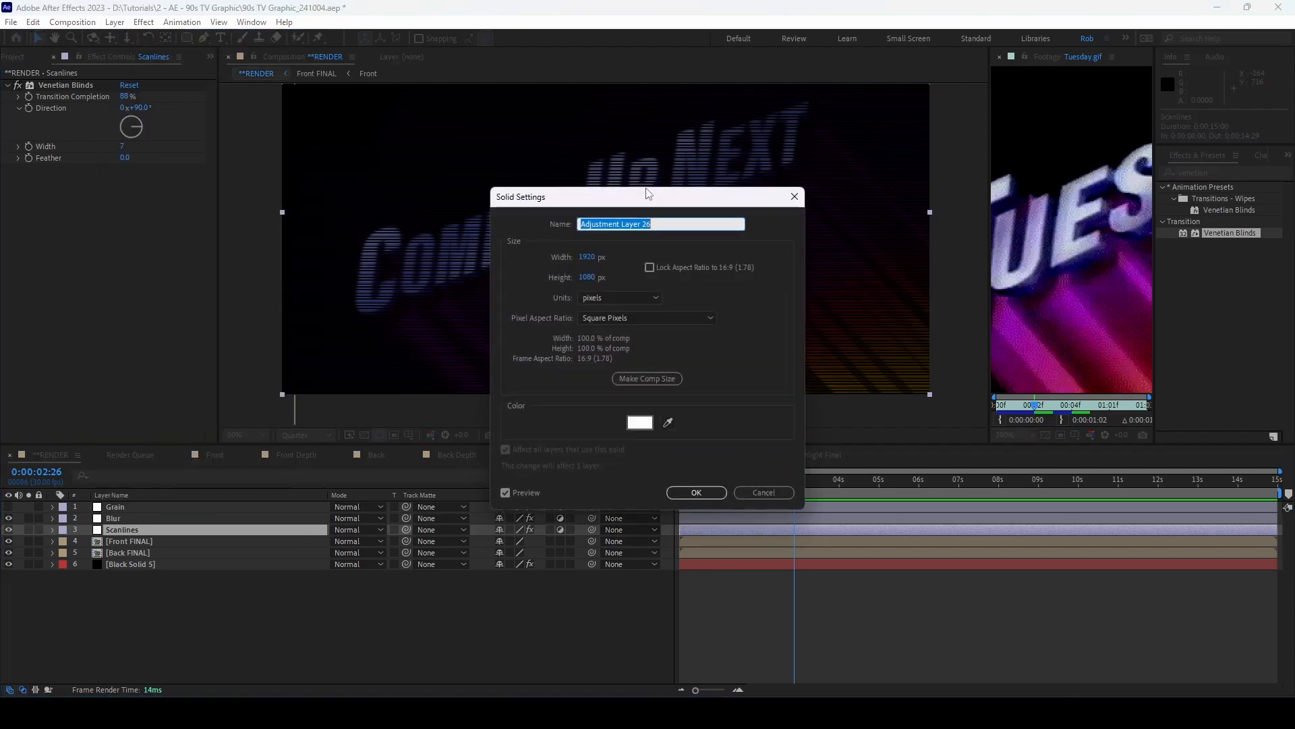
{"action": "left_click", "coordinate": [639, 422]}
{"action": "left_click_drag", "start_coordinate": [436, 328], "coordinate": [318, 425]}
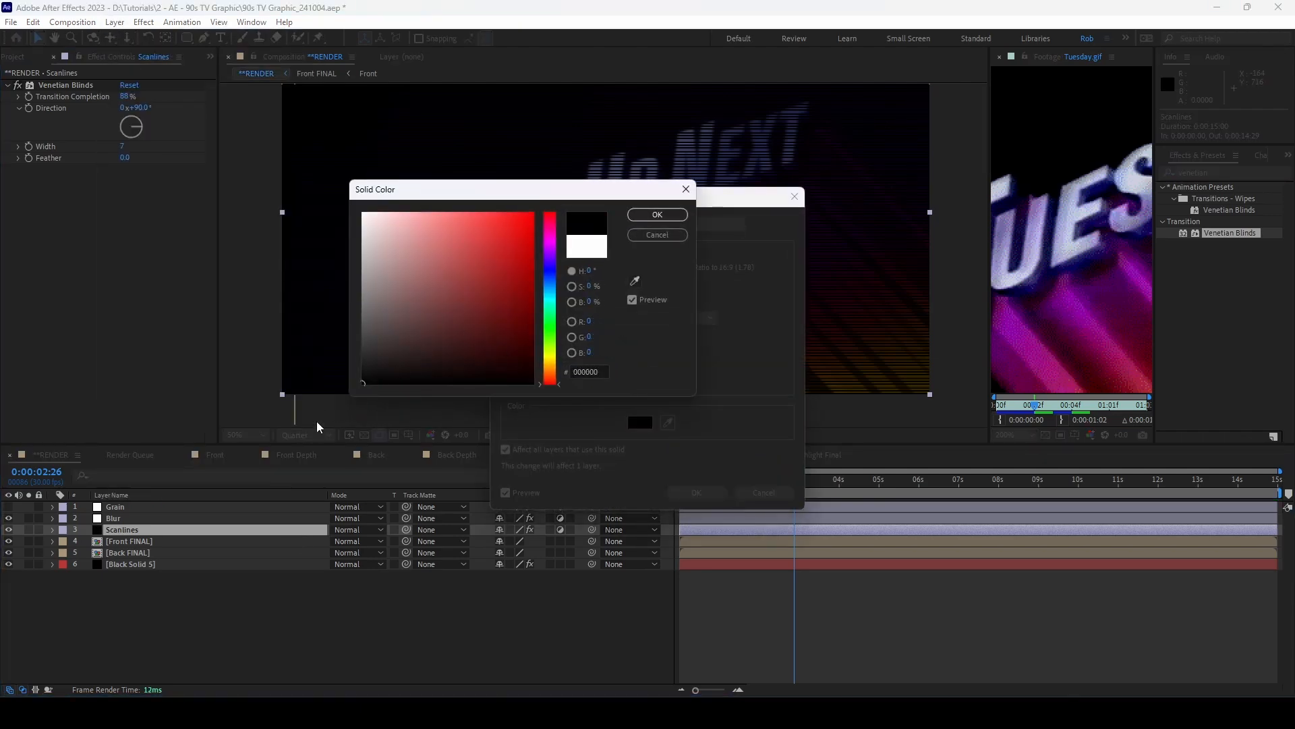
{"action": "left_click", "coordinate": [674, 216]}
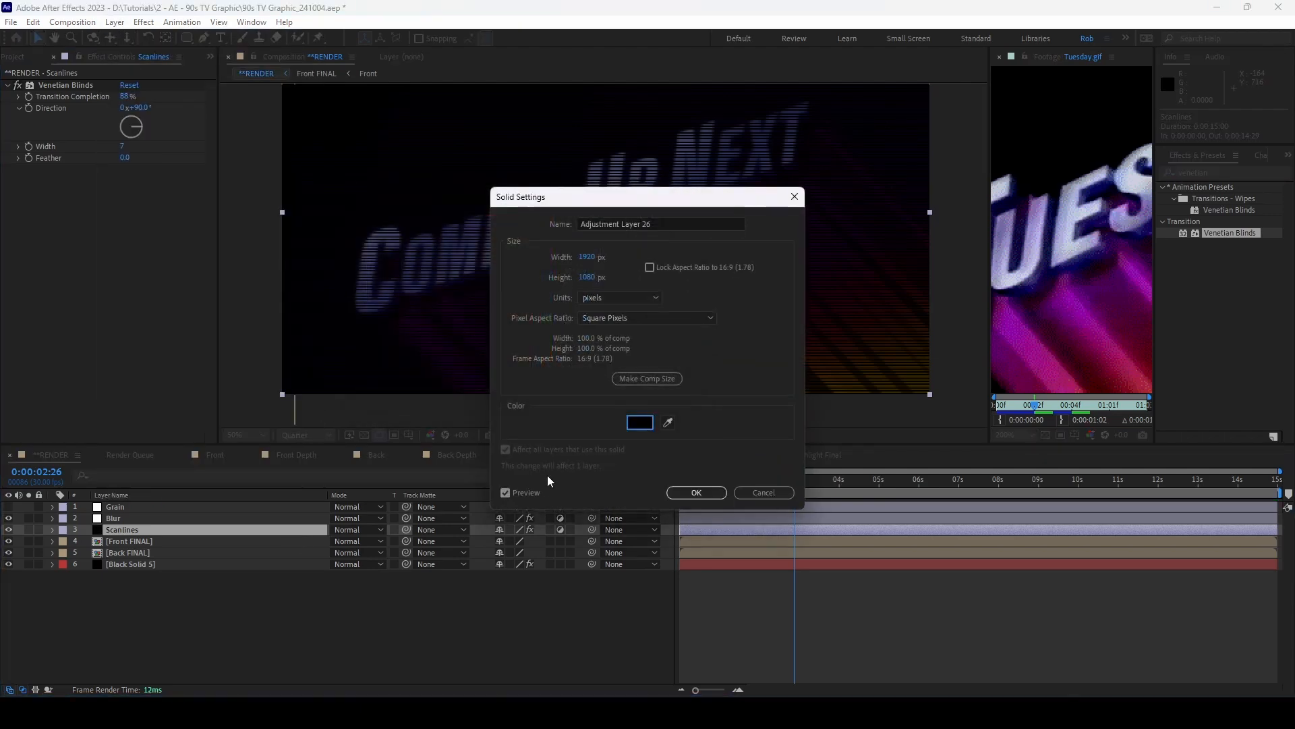
{"action": "left_click", "coordinate": [685, 496]}
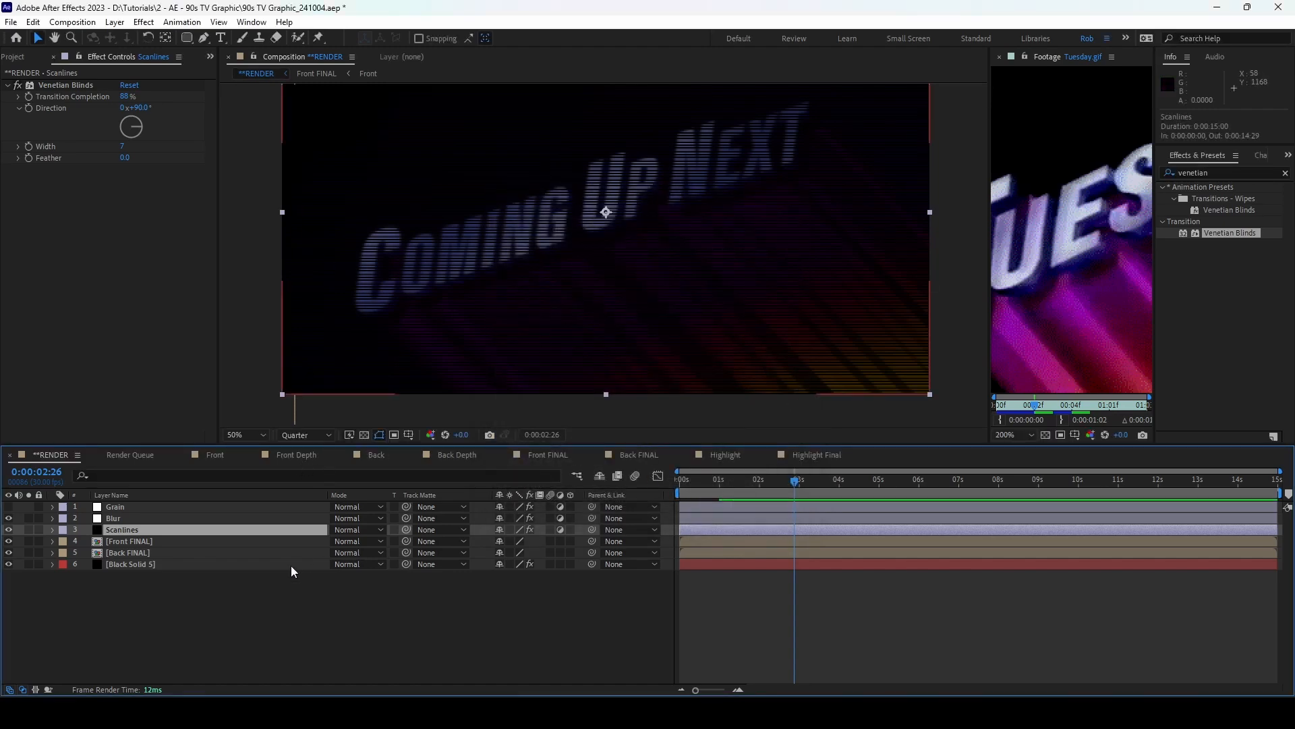
{"action": "key", "text": "t"}
{"action": "left_click", "coordinate": [485, 540]}
{"action": "left_click_drag", "start_coordinate": [485, 540], "coordinate": [452, 540]}
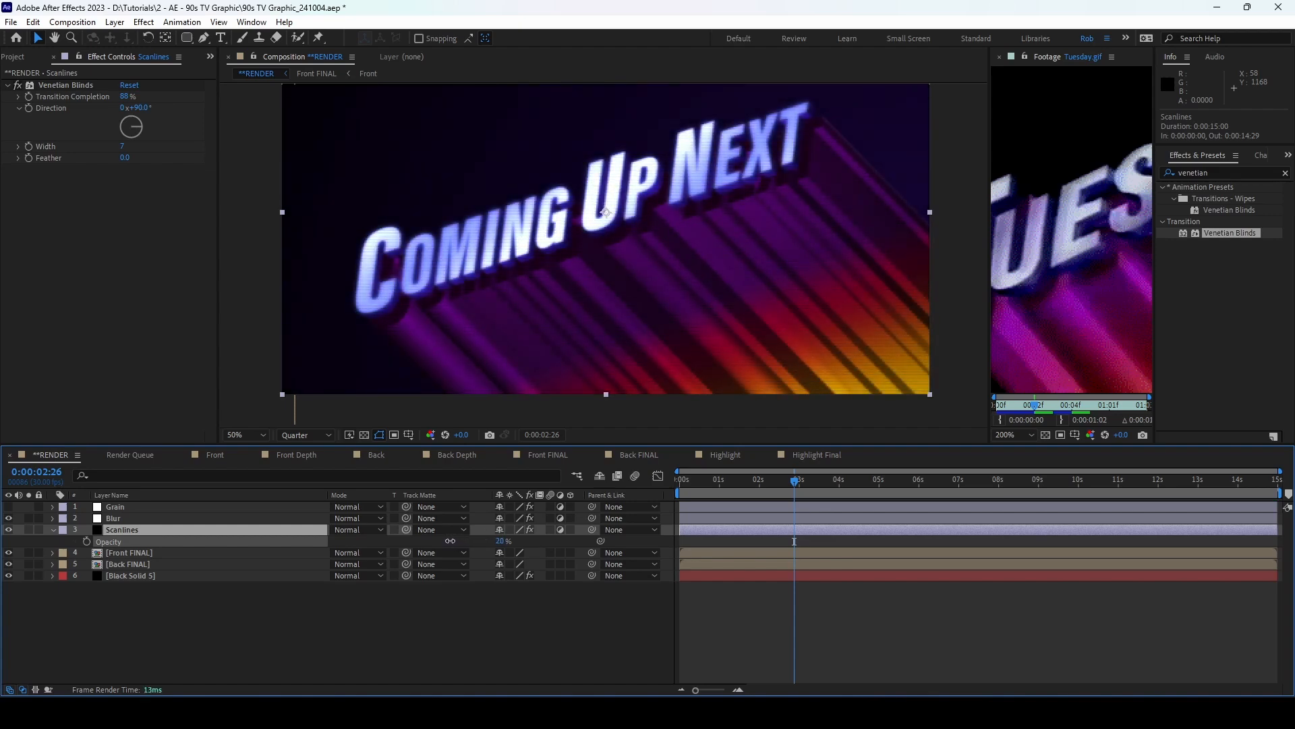
{"action": "left_click_drag", "start_coordinate": [450, 540], "coordinate": [450, 540]}
{"action": "left_click", "coordinate": [132, 529]}
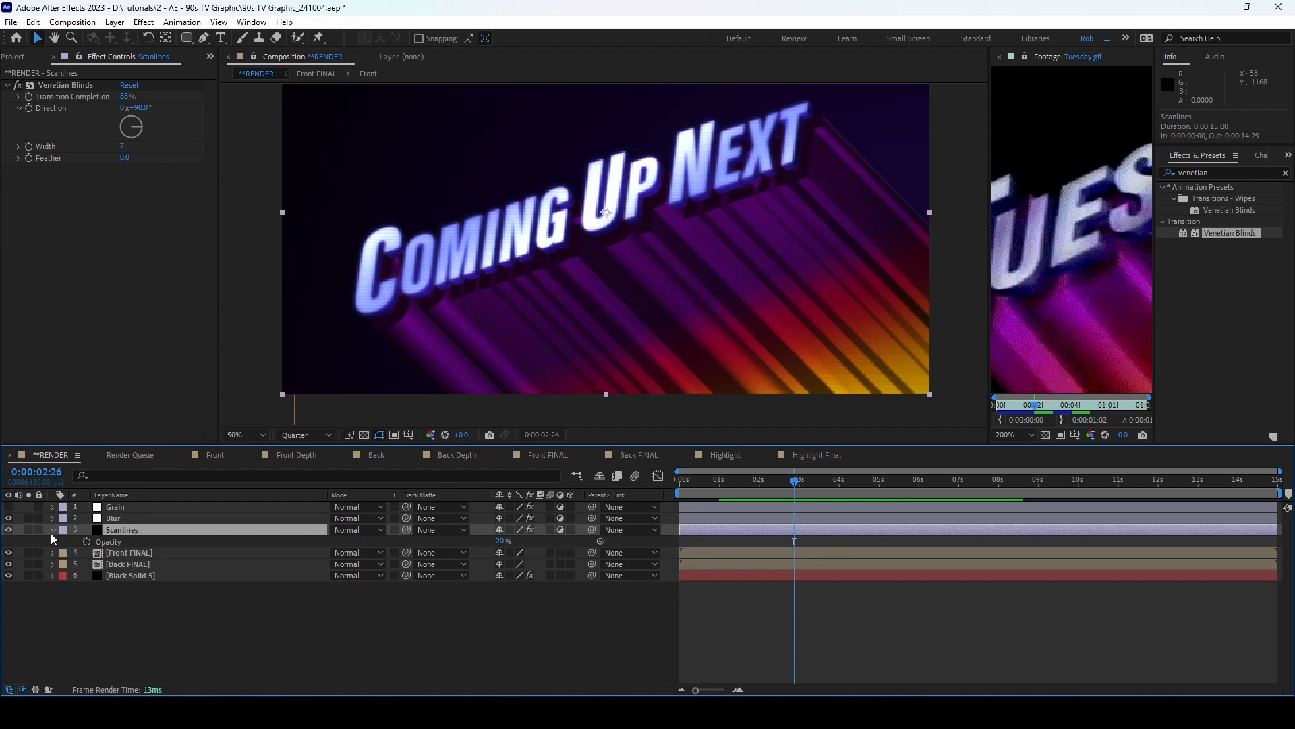
{"action": "left_click", "coordinate": [29, 529]}
{"action": "left_click", "coordinate": [364, 435]}
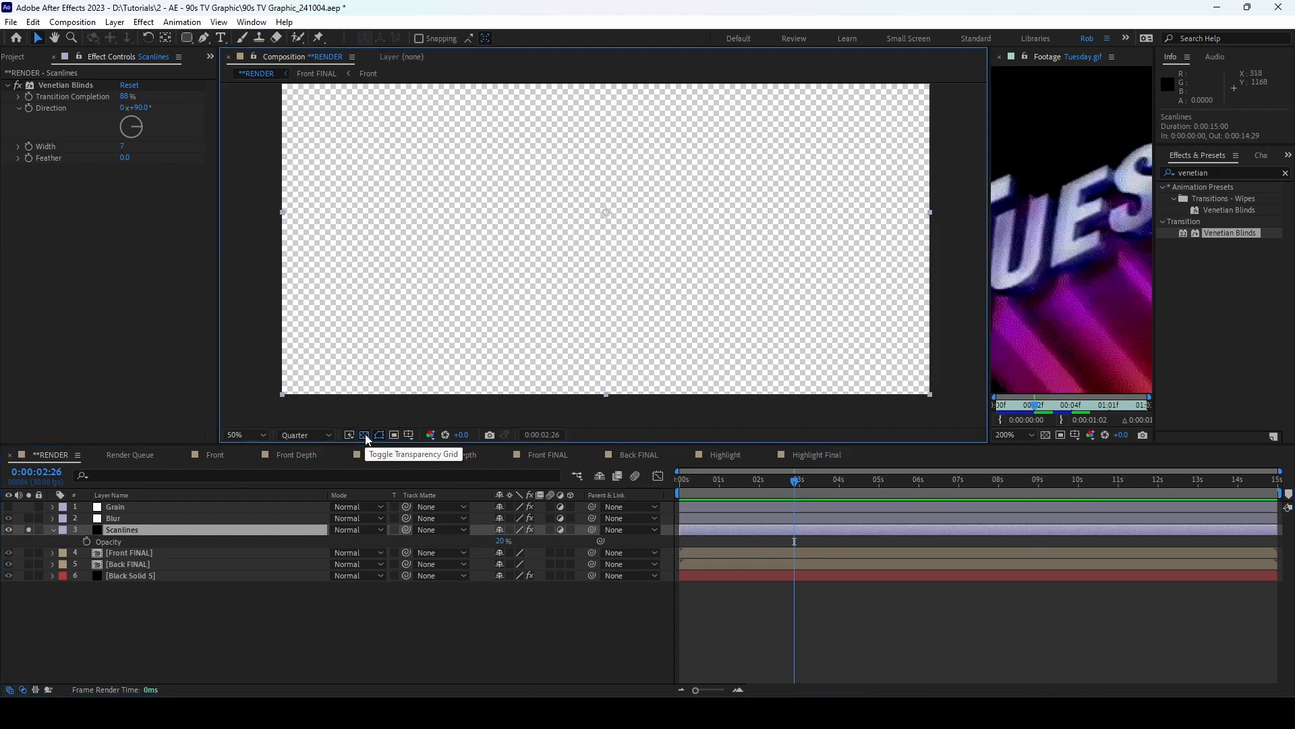
{"action": "left_click", "coordinate": [364, 435]}
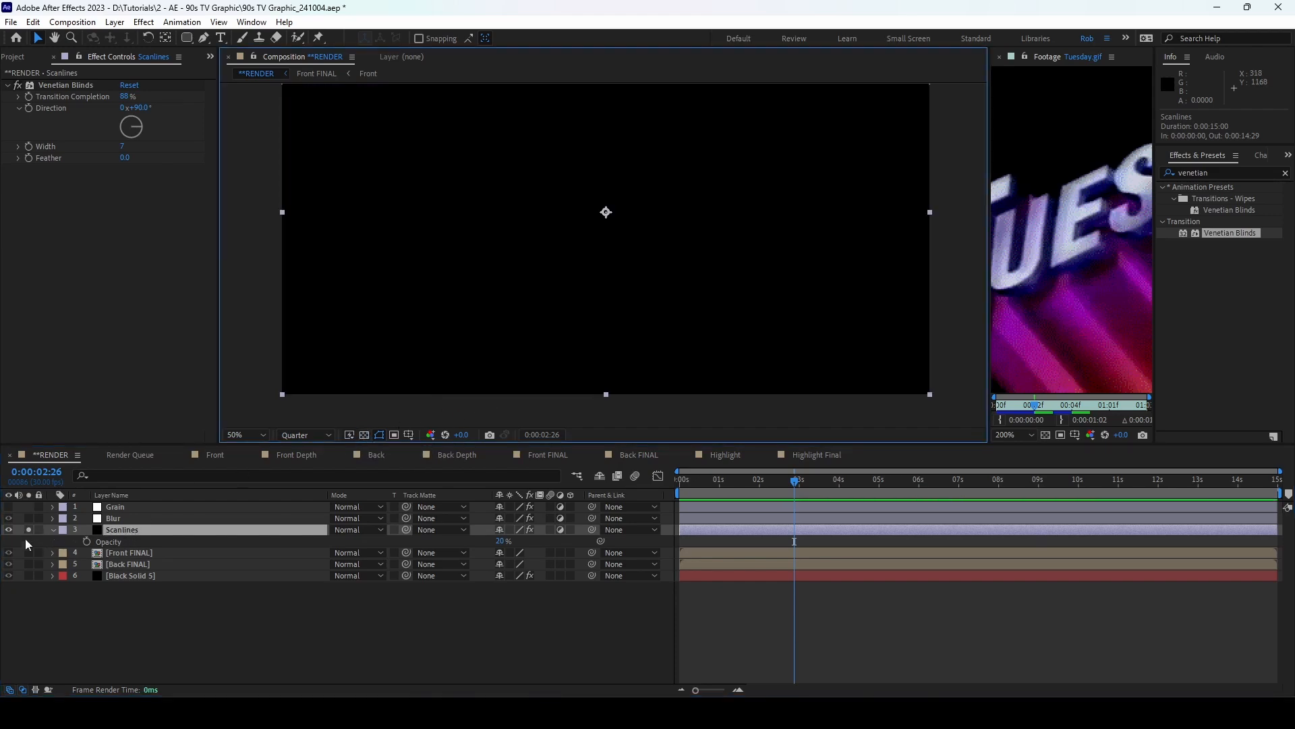
{"action": "left_click", "coordinate": [28, 529]}
{"action": "left_click", "coordinate": [53, 529]}
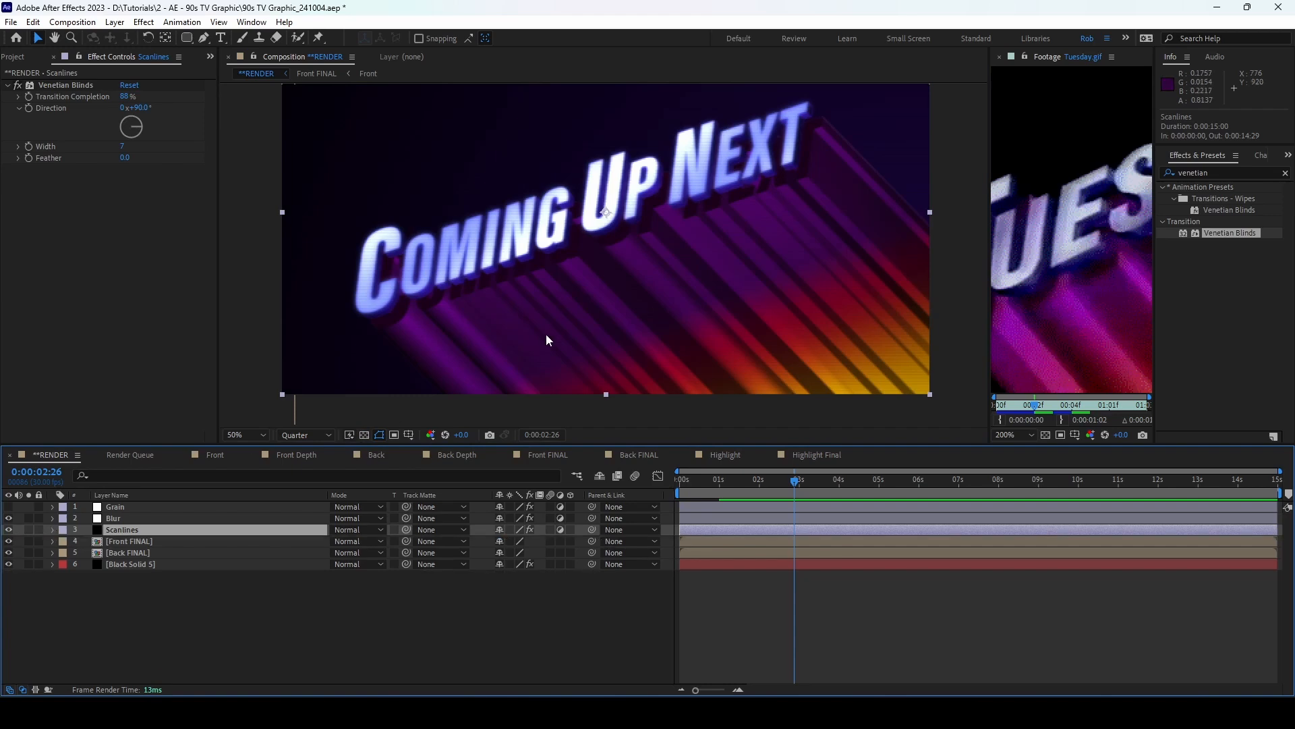
{"action": "left_click", "coordinate": [162, 541]}
{"action": "left_click", "coordinate": [114, 22]}
Step: Create a new adjustment layer named Exposure
{"action": "mouse_move", "coordinate": [219, 22]}
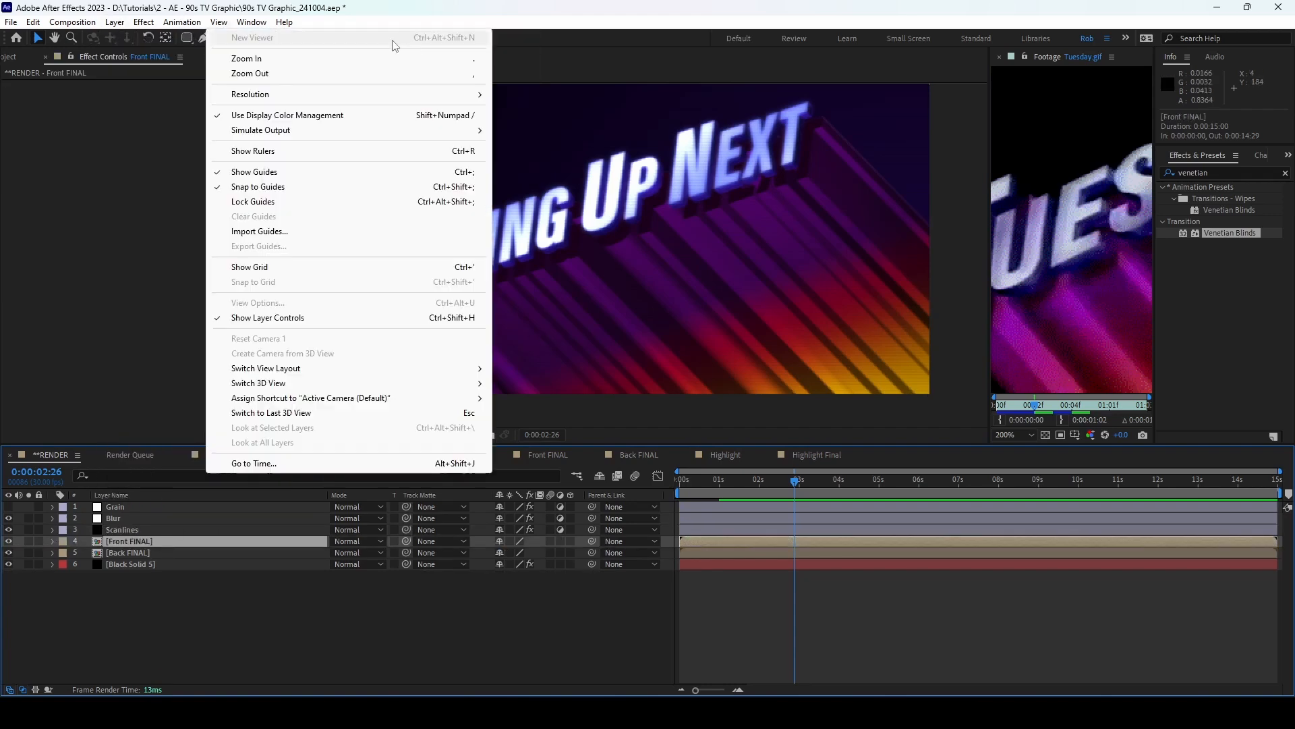
{"action": "mouse_move", "coordinate": [114, 23]}
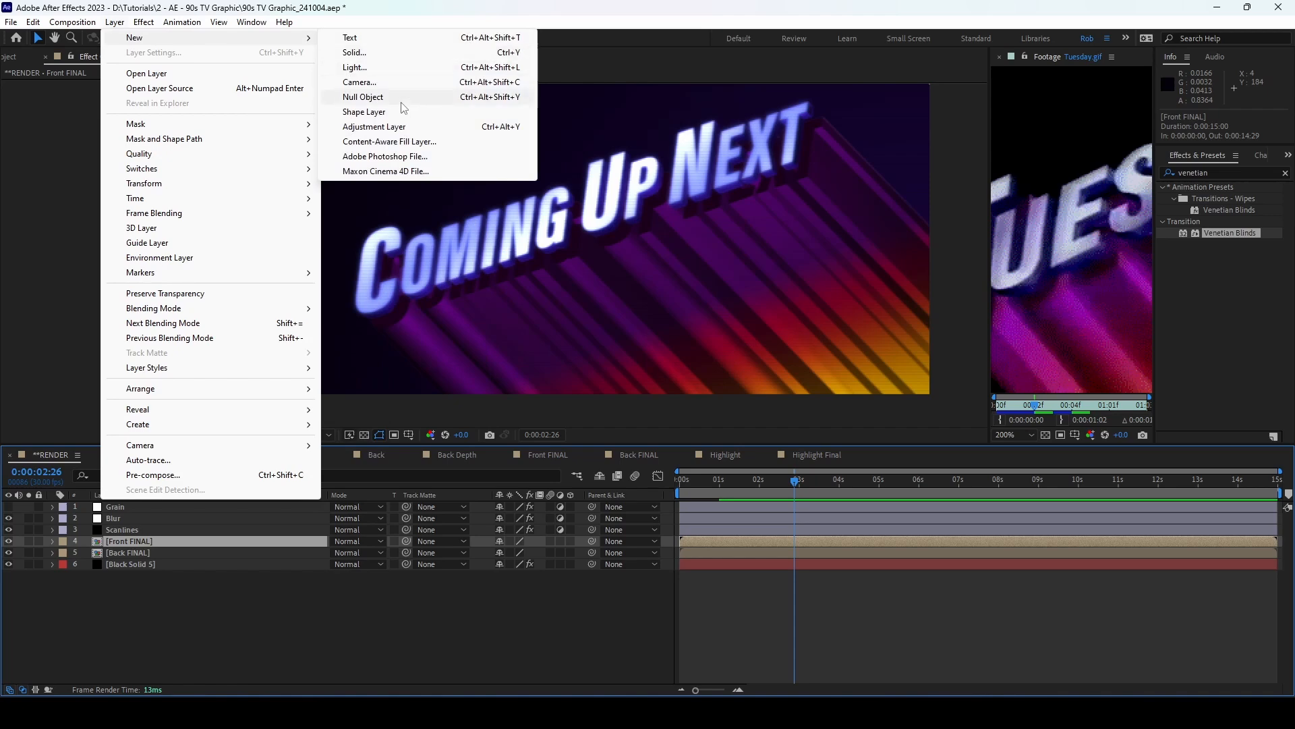
{"action": "left_click", "coordinate": [391, 126]}
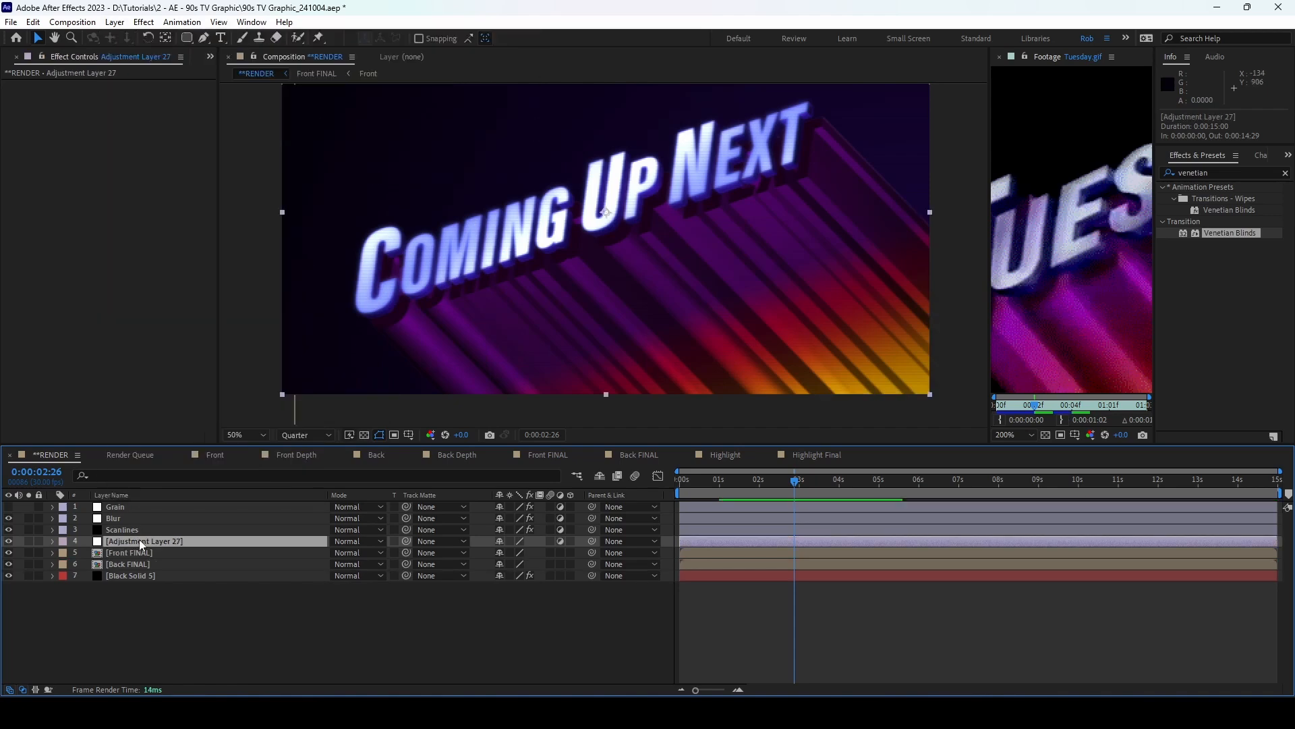
{"action": "key", "text": "Return"}
{"action": "type", "text": "Exposure"}
{"action": "key", "text": "Return"}
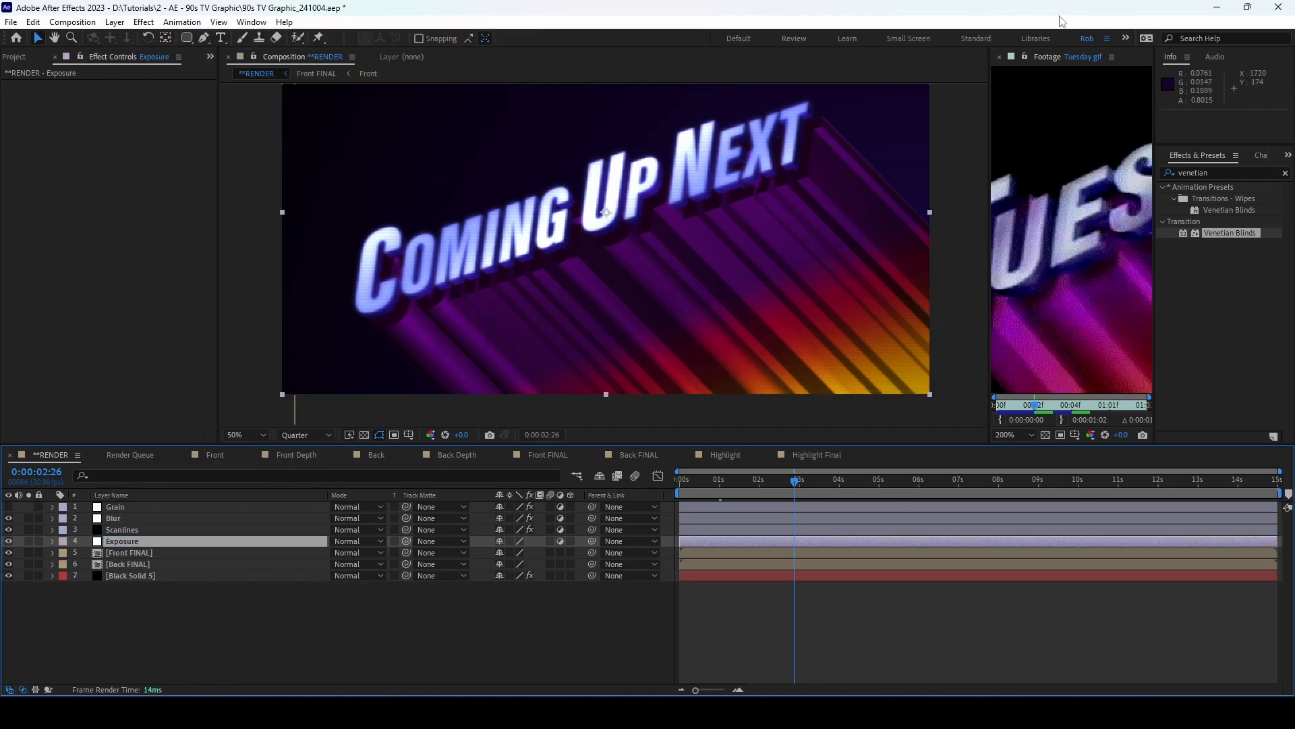
Step: Apply the Exposure effect and drive its exposure with a wiggle(24,.1) expression
{"action": "left_click", "coordinate": [1222, 172]}
{"action": "type", "text": "expo"}
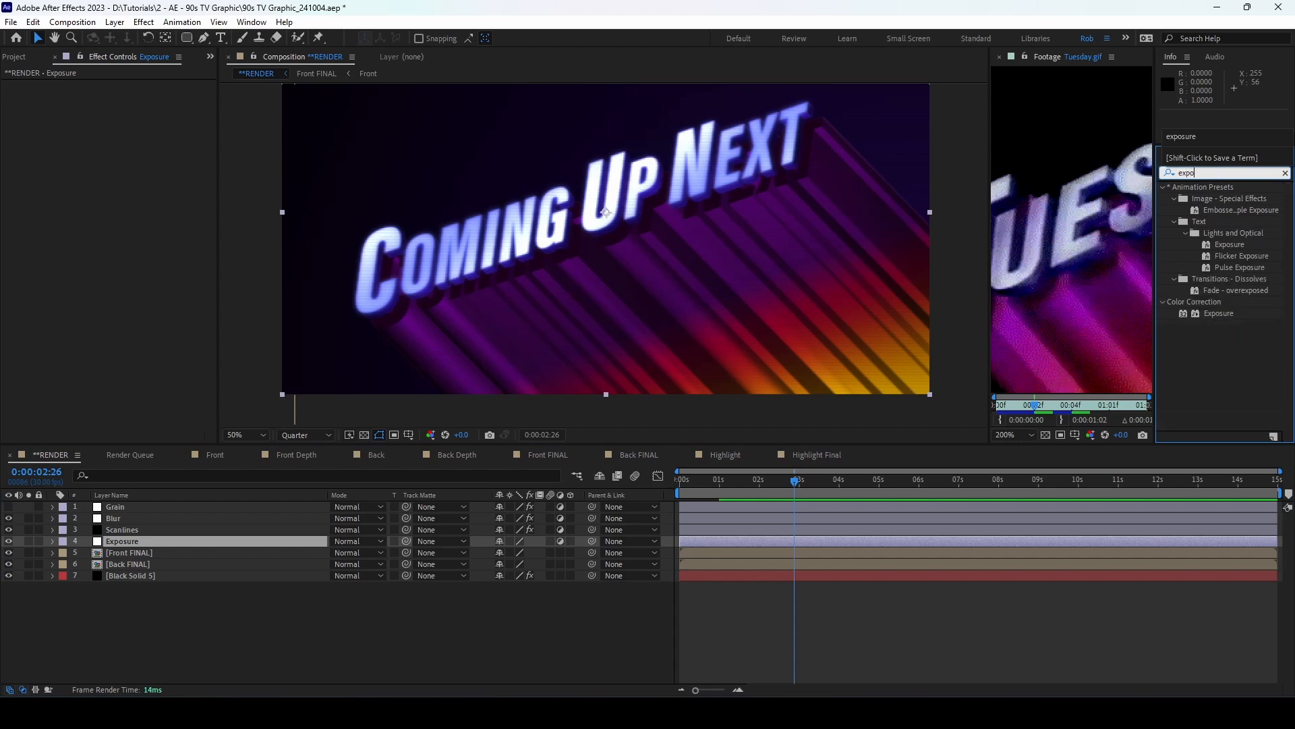
{"action": "type", "text": "sure"}
{"action": "left_click_drag", "start_coordinate": [1219, 290], "coordinate": [183, 81]}
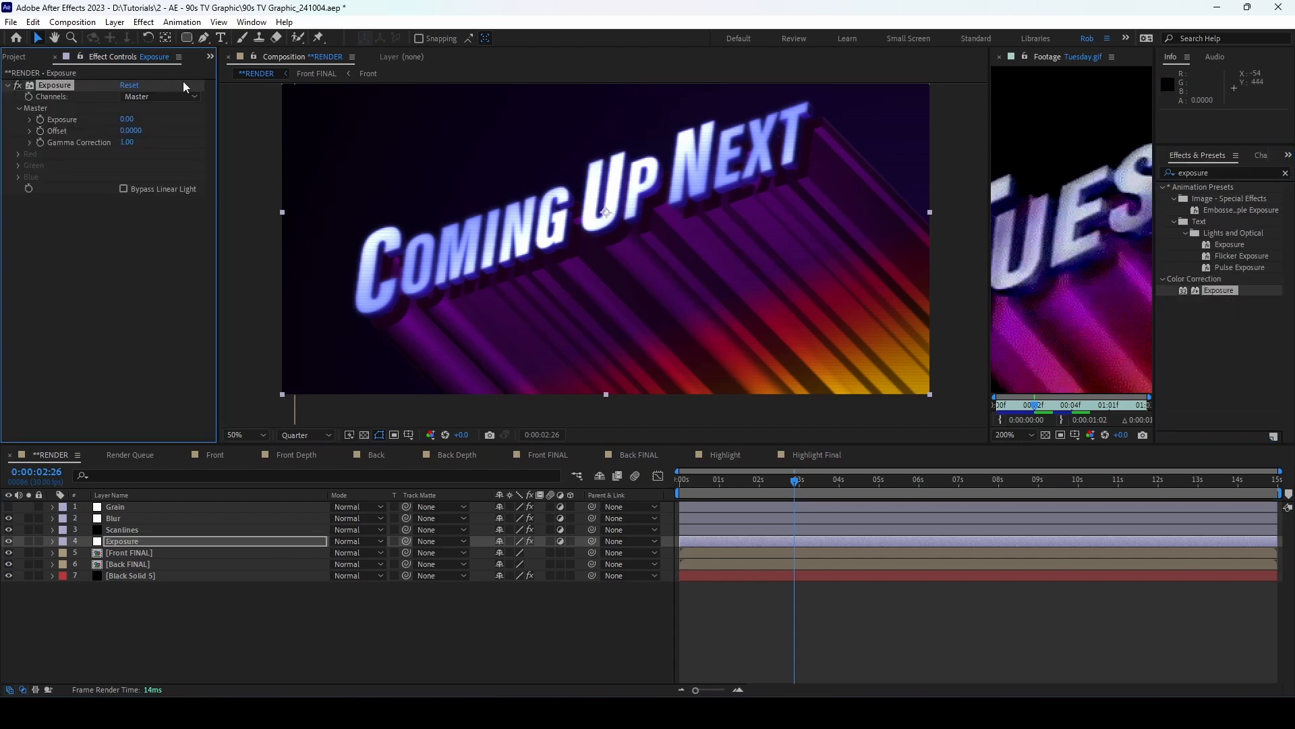
{"action": "left_click", "coordinate": [40, 120], "text": "alt"}
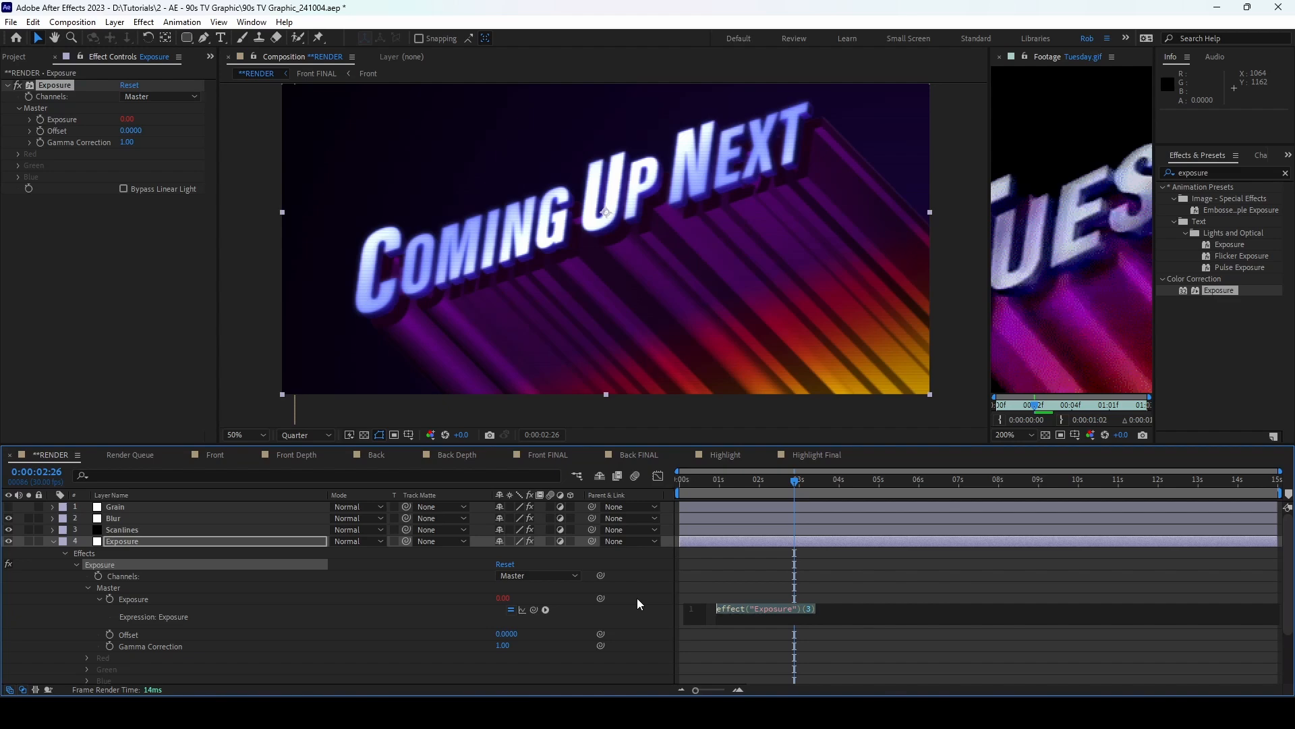
{"action": "type", "text": "wiggle"}
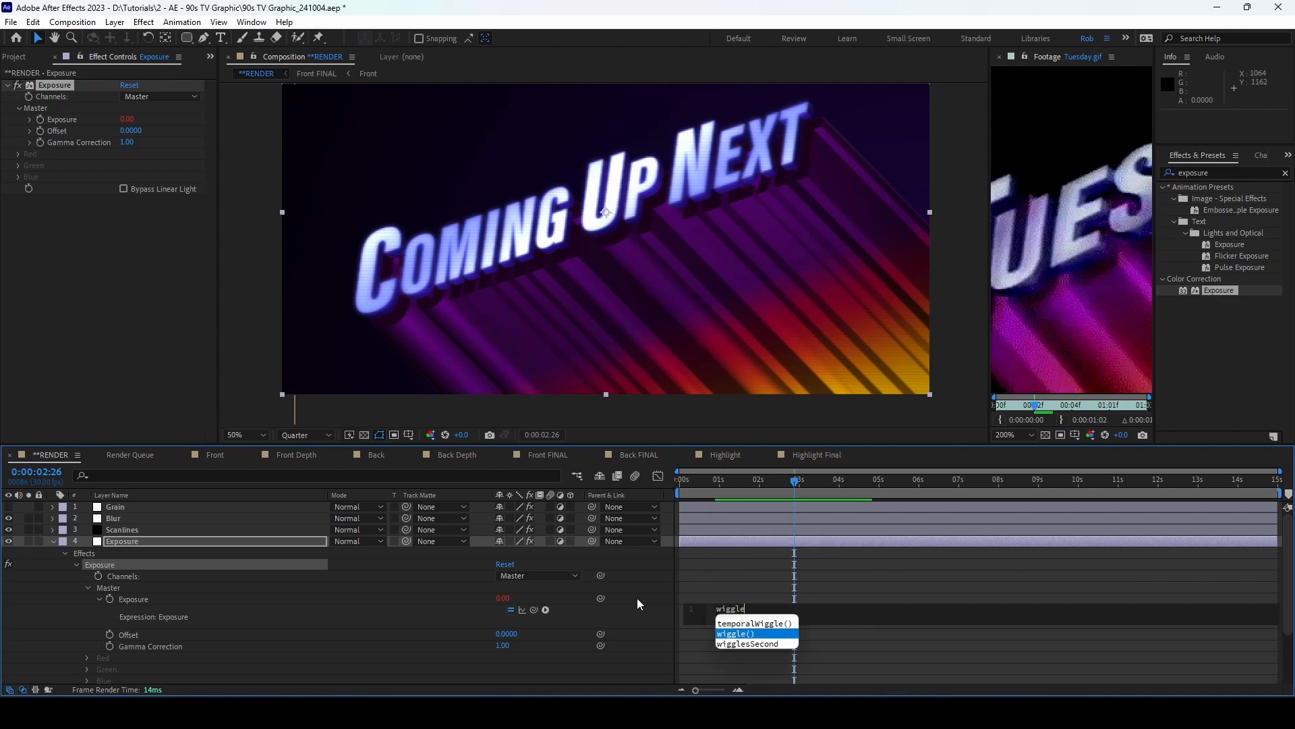
{"action": "key", "text": "Return"}
{"action": "type", "text": "24, ."}
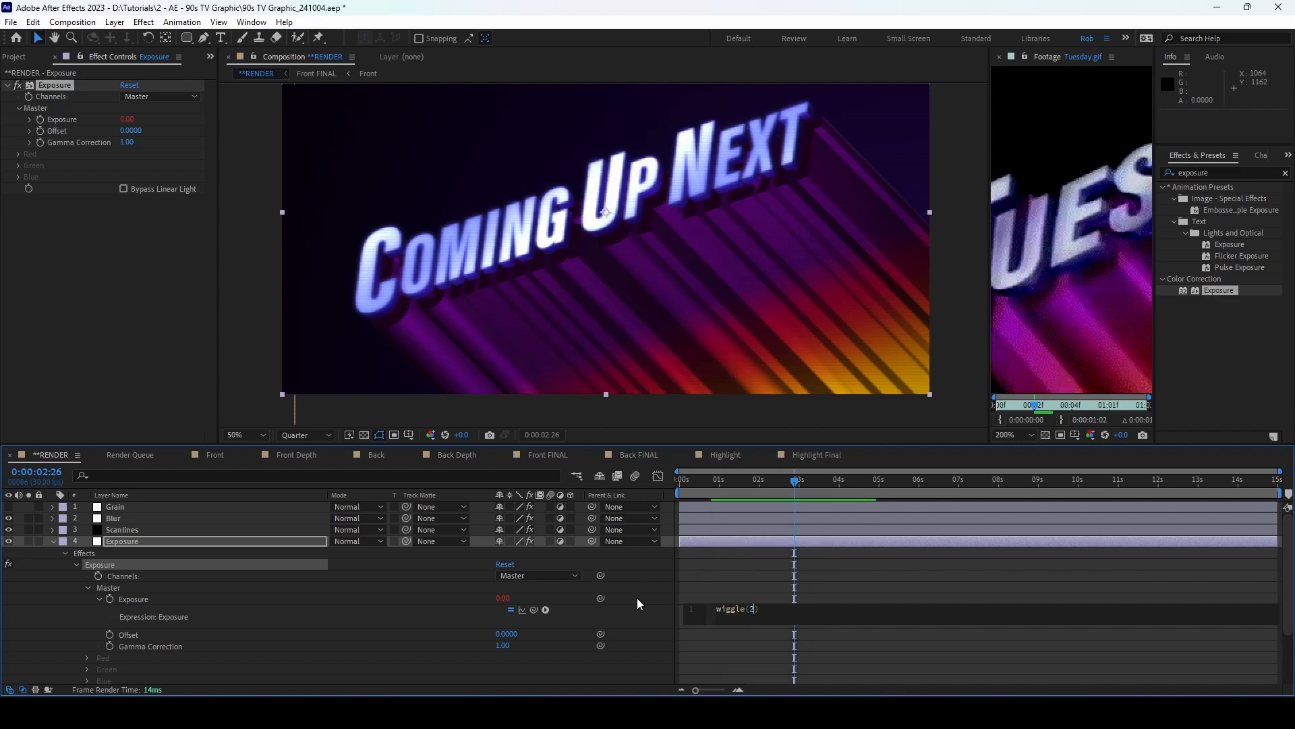
{"action": "type", "text": "1"}
{"action": "left_click", "coordinate": [776, 501]}
{"action": "left_click_drag", "start_coordinate": [775, 500], "coordinate": [811, 509]}
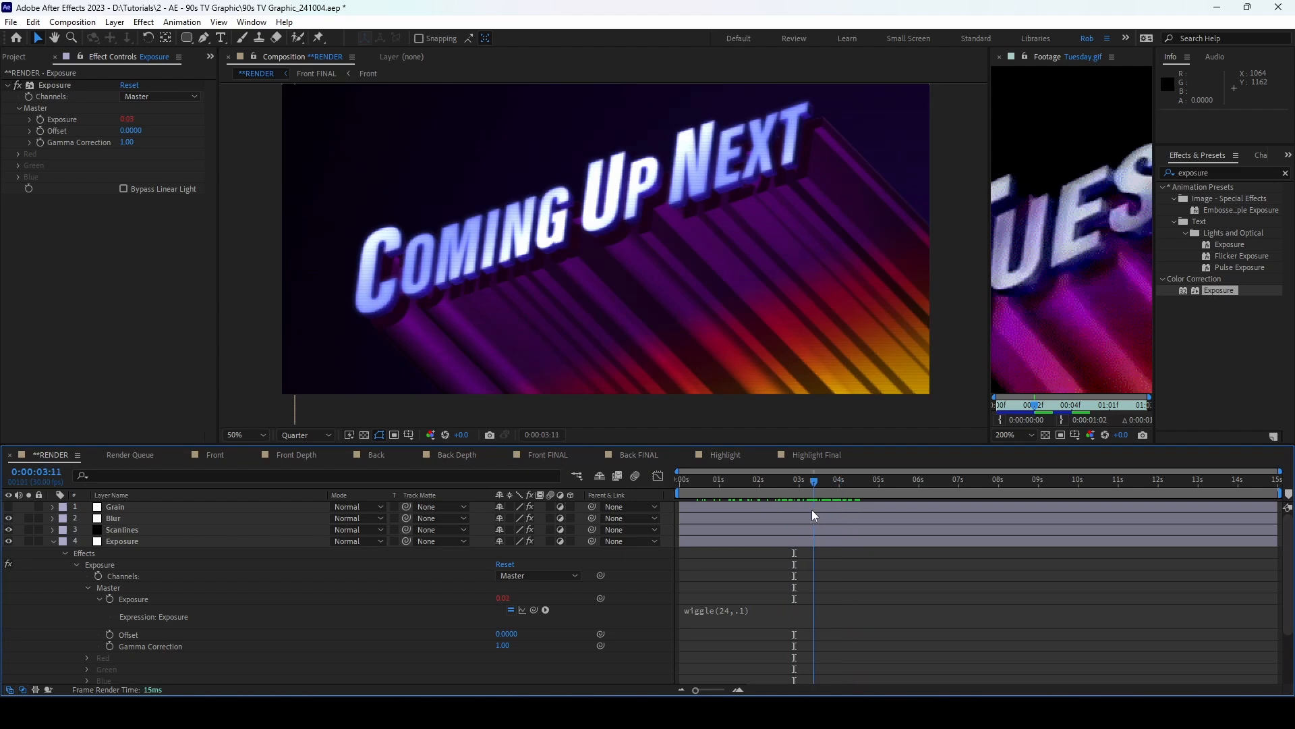
Step: Collapse the Exposure layer and add another adjustment layer below it
{"action": "left_click", "coordinate": [123, 543]}
{"action": "left_click", "coordinate": [53, 541]}
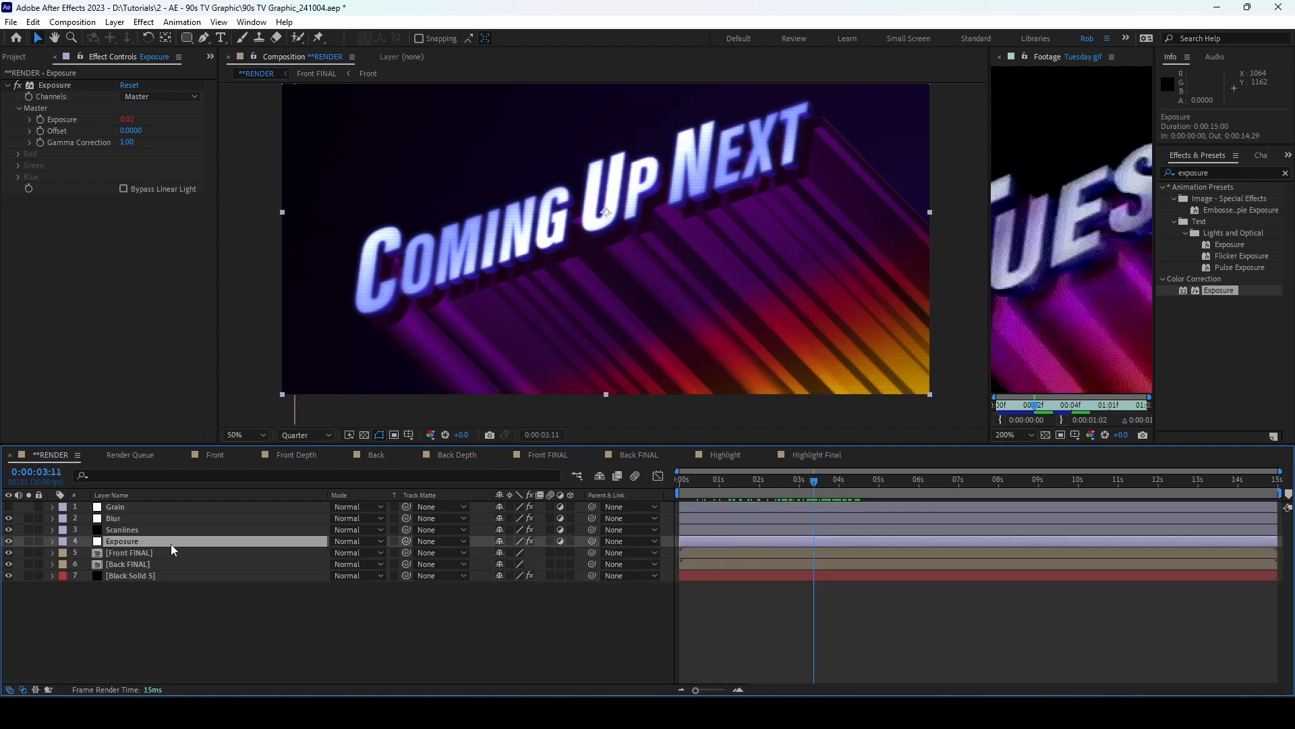
{"action": "left_click", "coordinate": [115, 21]}
{"action": "mouse_move", "coordinate": [135, 35]}
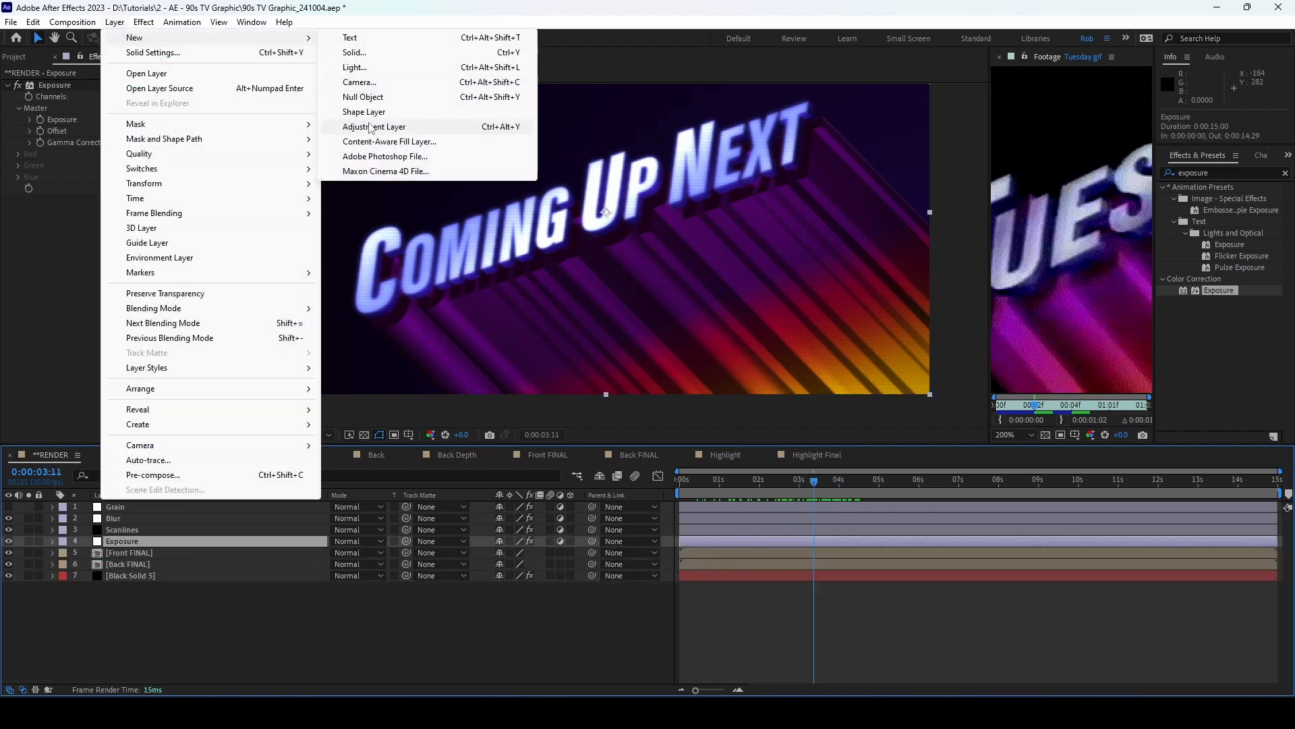
{"action": "left_click", "coordinate": [439, 128]}
{"action": "left_click_drag", "start_coordinate": [159, 541], "coordinate": [164, 554]}
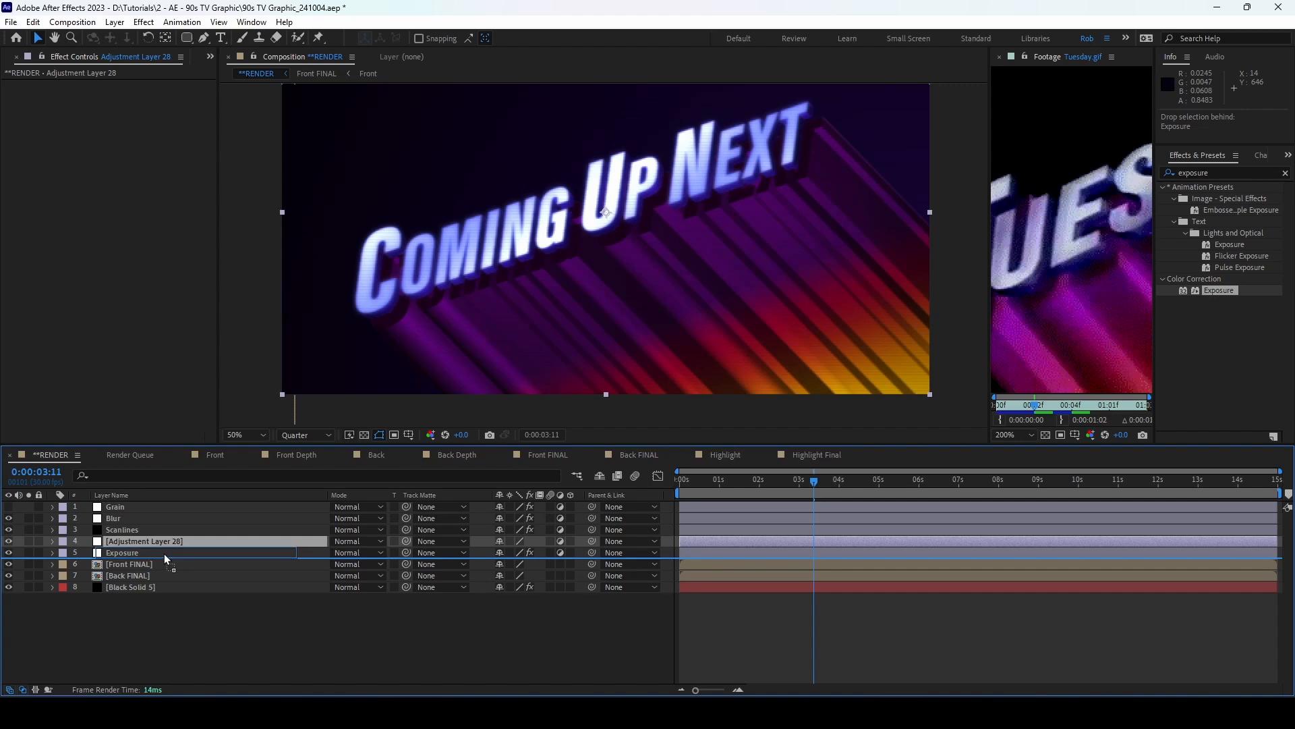
Step: Replace the extra adjustment layer with a null named Wiggle below Exposure
{"action": "key", "text": "Delete"}
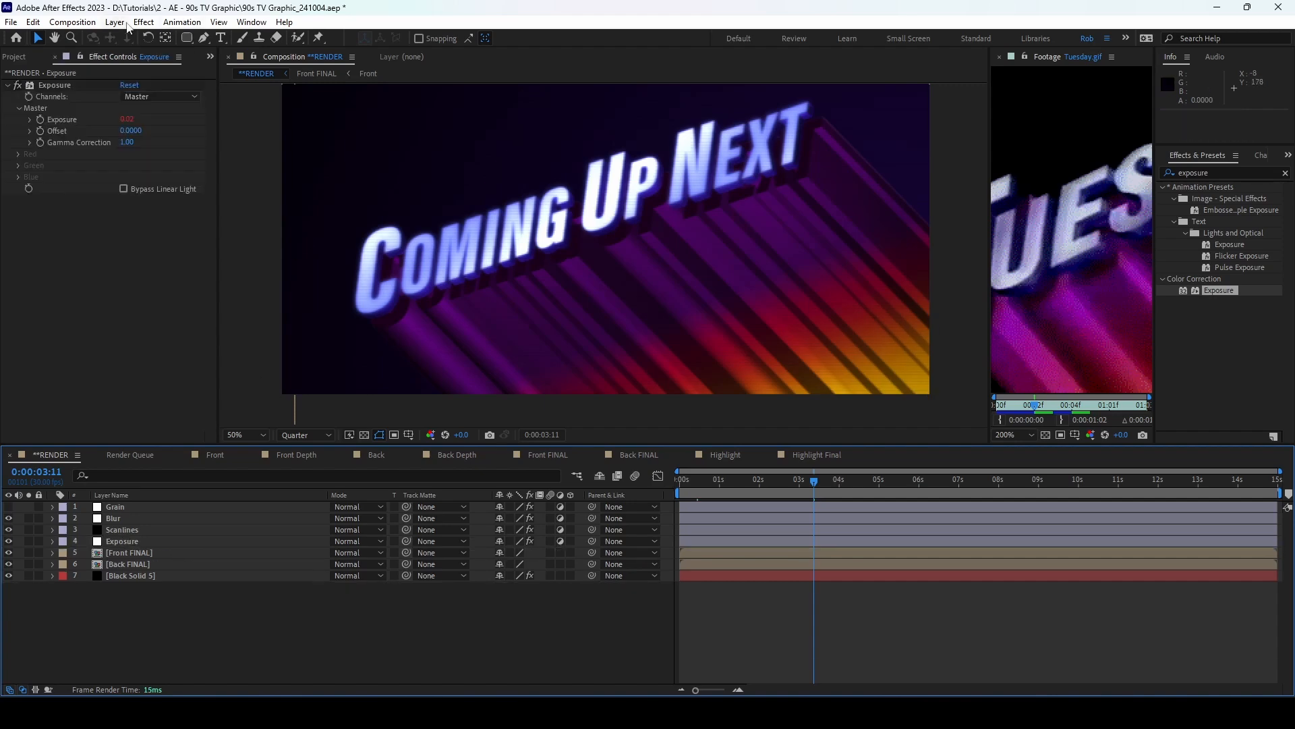
{"action": "left_click", "coordinate": [114, 22]}
{"action": "mouse_move", "coordinate": [135, 37]}
{"action": "left_click", "coordinate": [350, 98]}
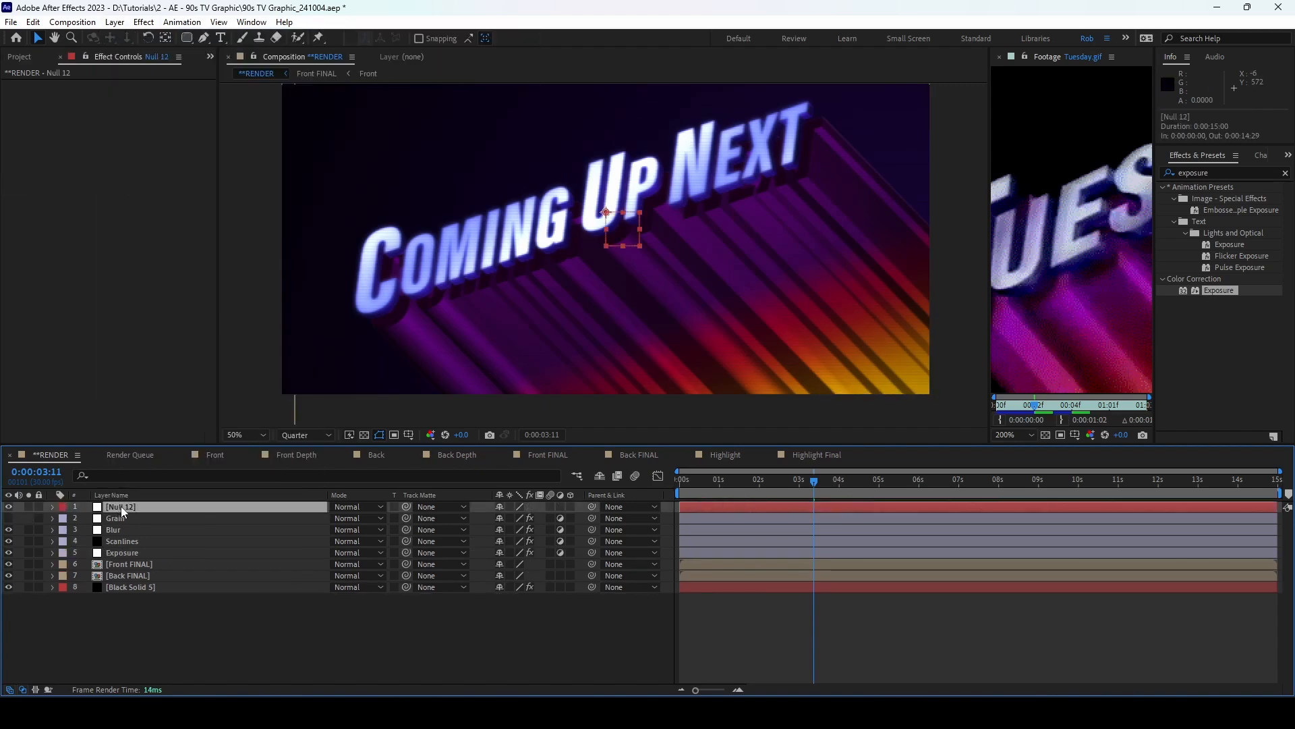
{"action": "left_click_drag", "start_coordinate": [120, 506], "coordinate": [134, 548]}
{"action": "key", "text": "Return"}
{"action": "type", "text": "Wiggle"}
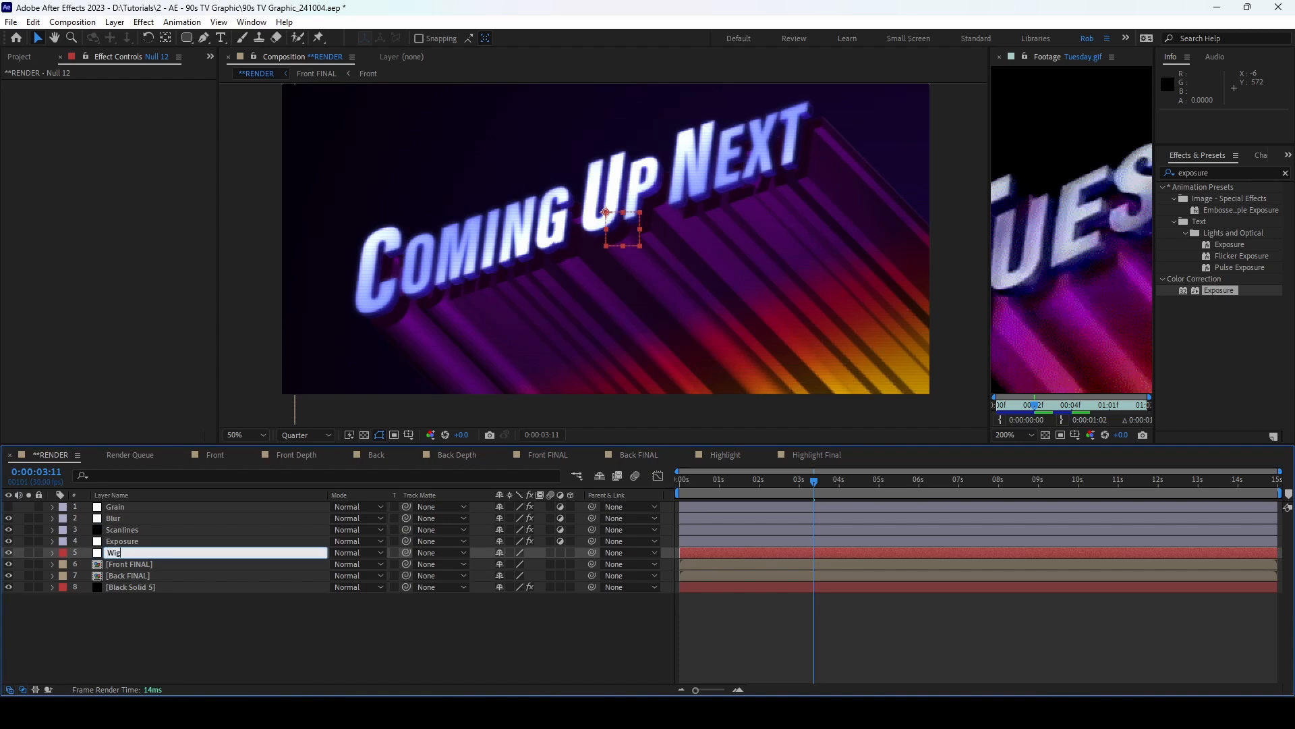
{"action": "key", "text": "Return"}
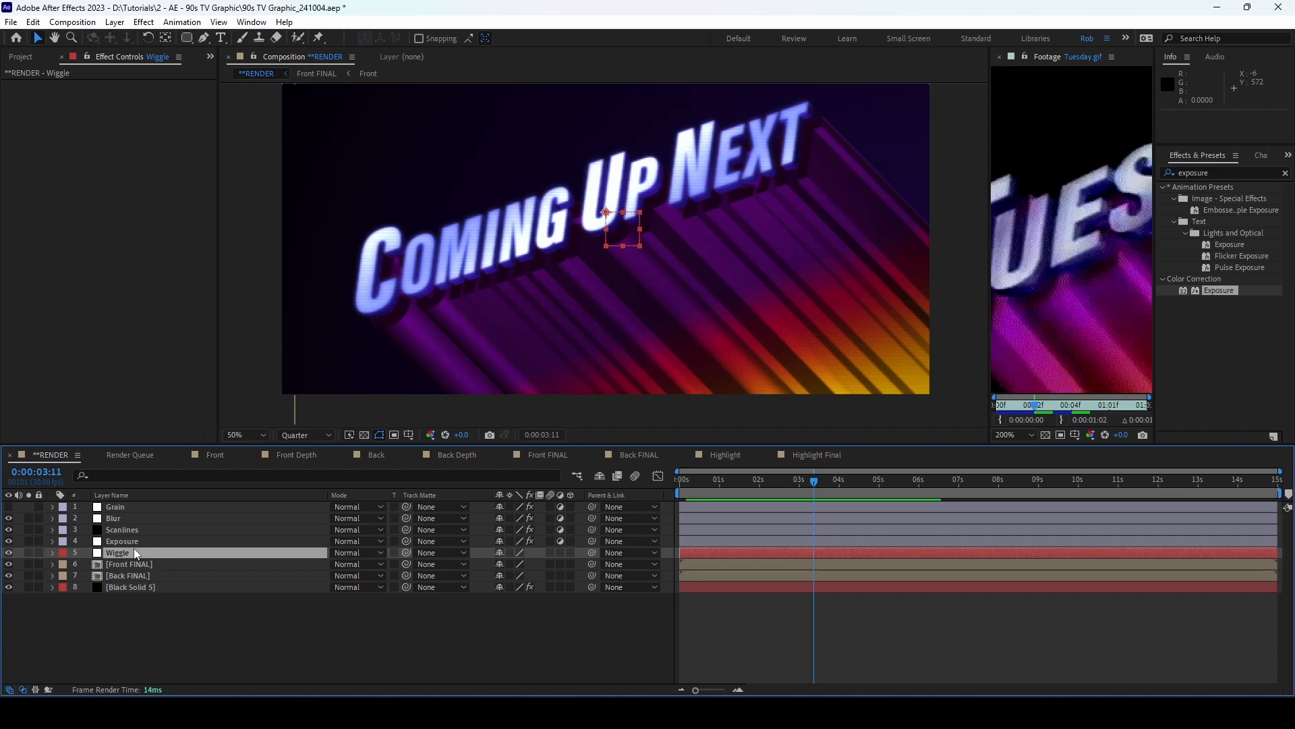
Step: Give the Wiggle null a wiggle(24,.5) Position expression
{"action": "left_click", "coordinate": [297, 550]}
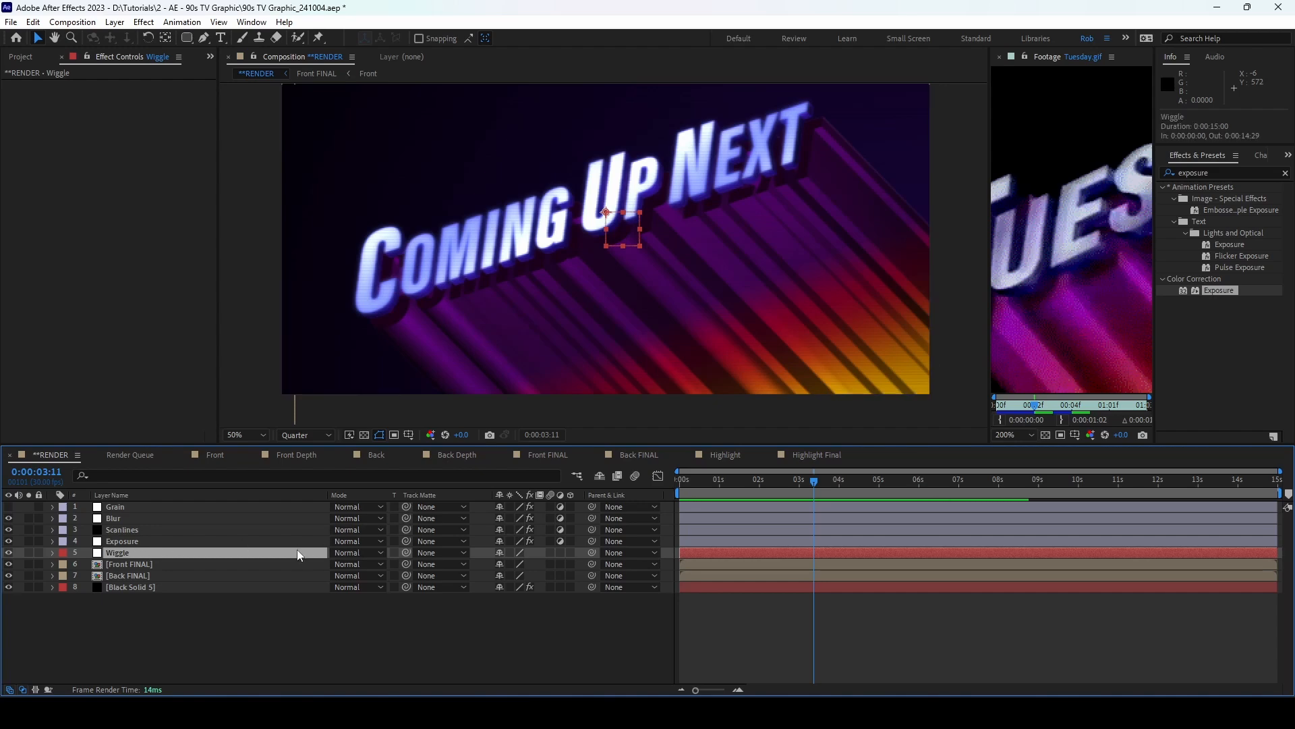
{"action": "key", "text": "p"}
{"action": "left_click", "coordinate": [87, 565], "text": "alt"}
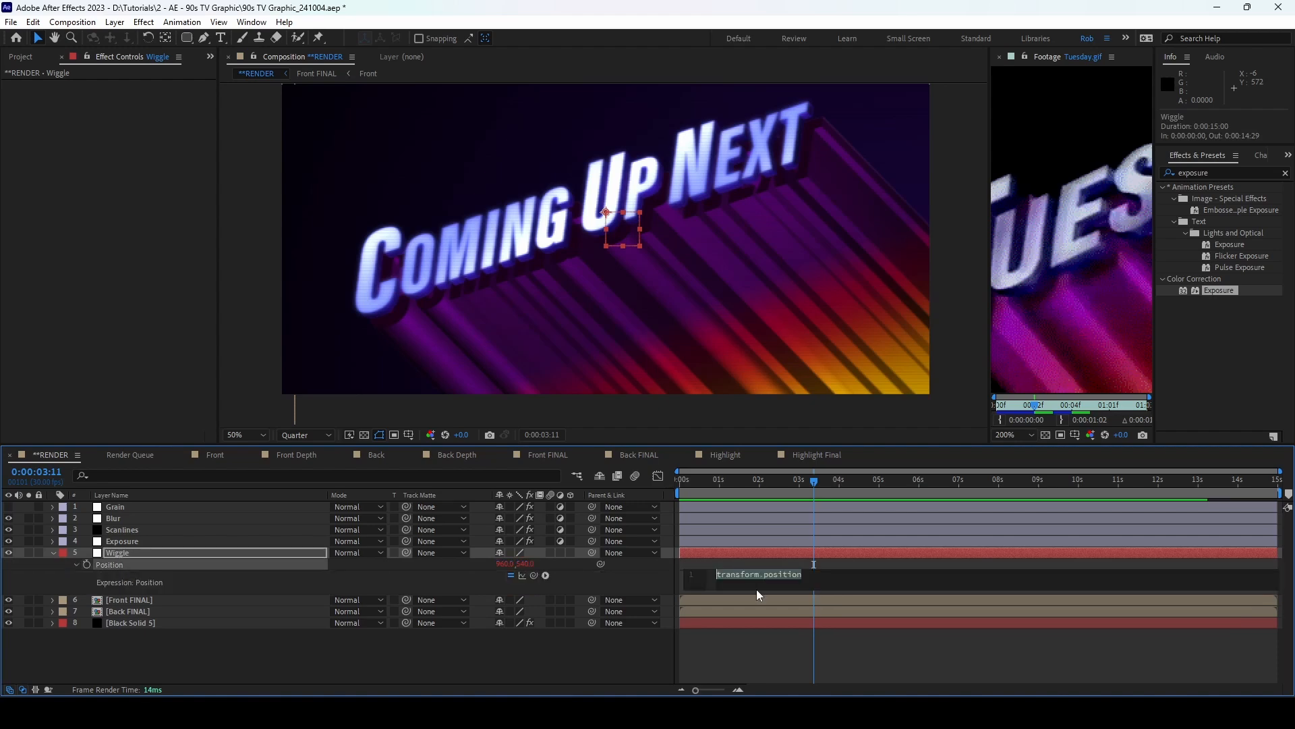
{"action": "type", "text": "wiggle"}
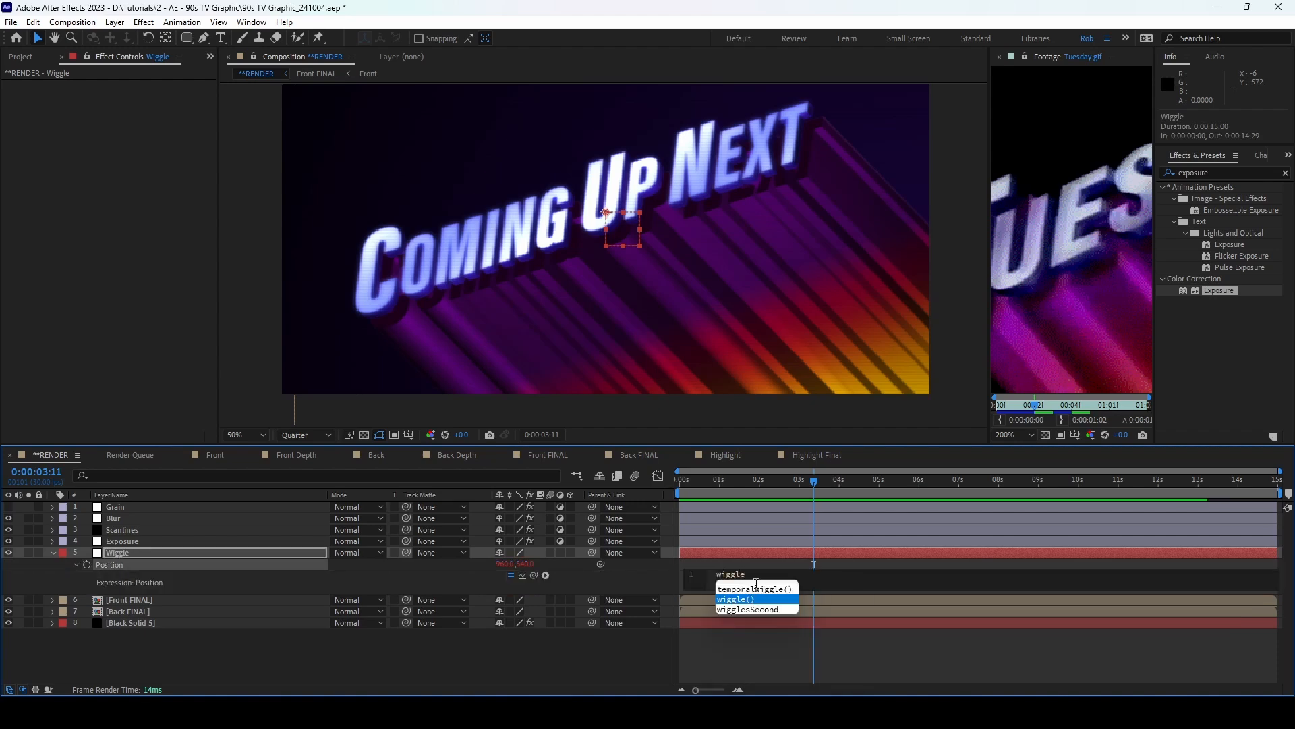
{"action": "key", "text": "Return"}
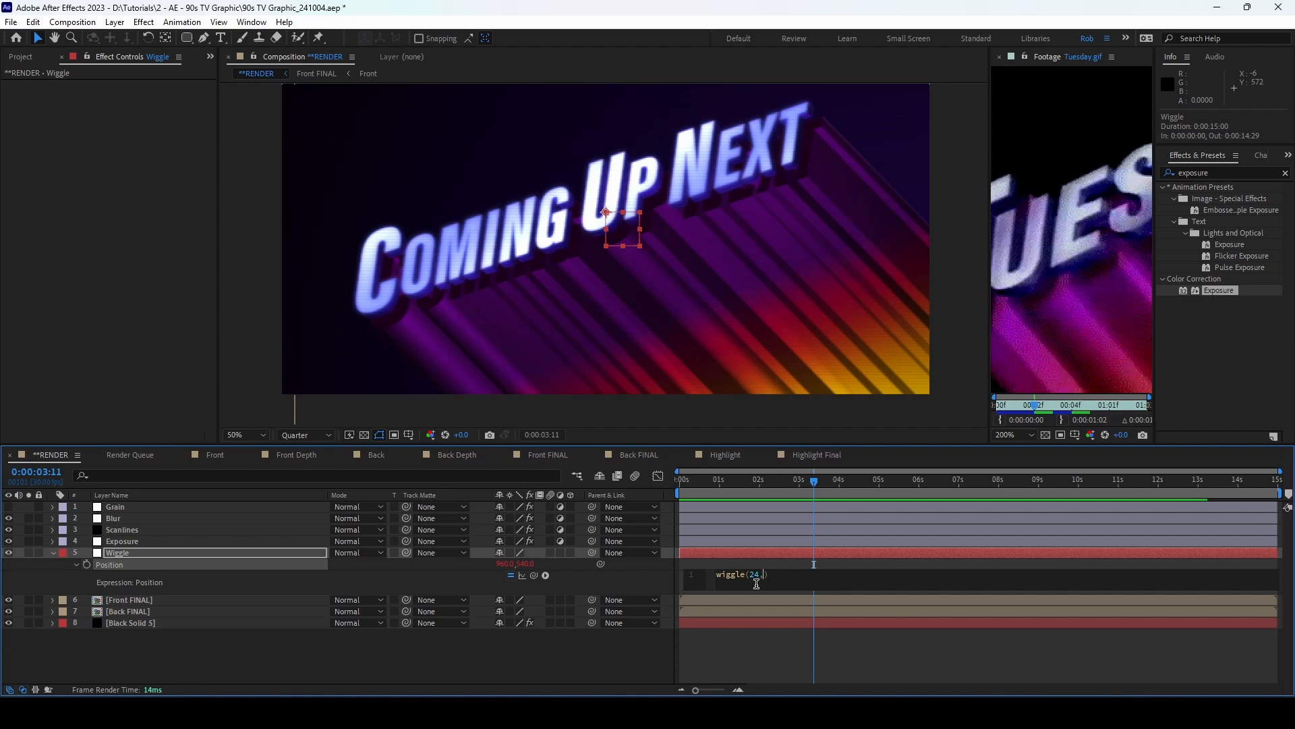
{"action": "left_click", "coordinate": [137, 552]}
{"action": "left_click", "coordinate": [52, 552]}
Step: Parent Front FINAL and Back FINAL to the Wiggle null
{"action": "left_click", "coordinate": [156, 575]}
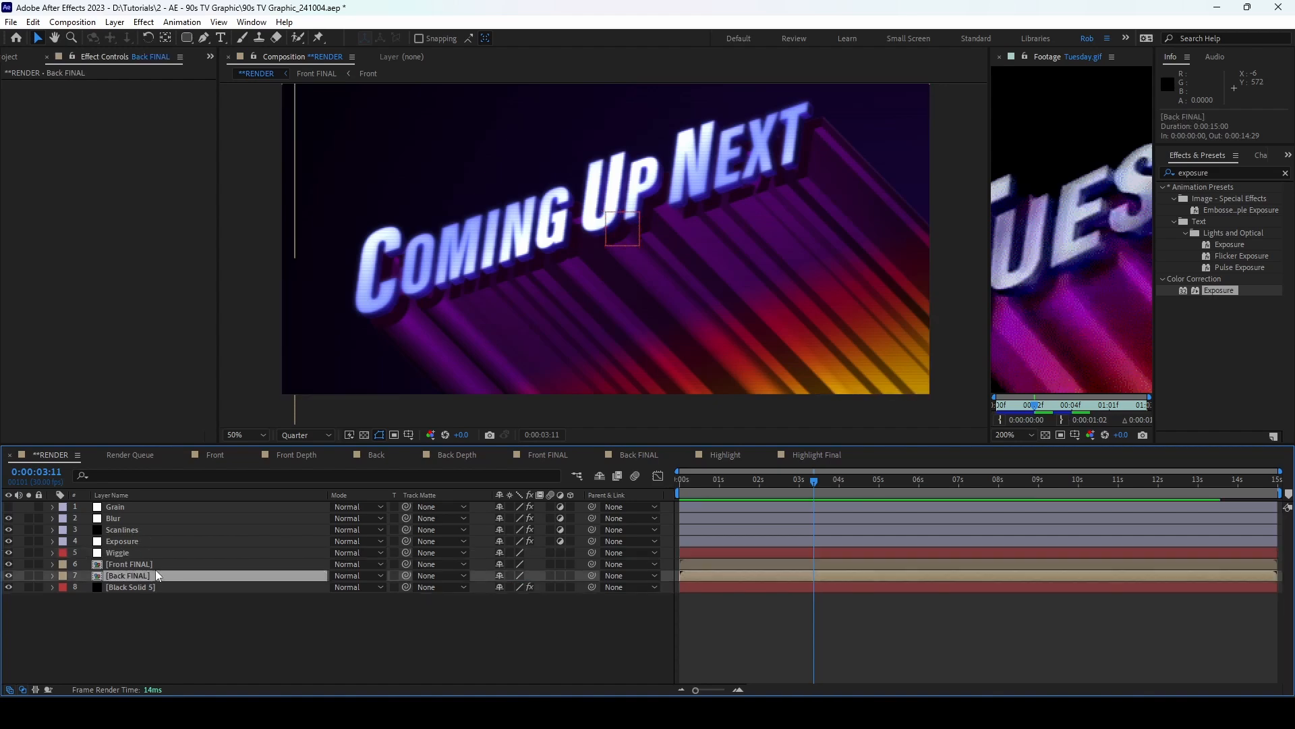
{"action": "left_click", "coordinate": [201, 565], "text": "shift"}
{"action": "left_click_drag", "start_coordinate": [592, 564], "coordinate": [203, 552]}
{"action": "left_click", "coordinate": [180, 605]}
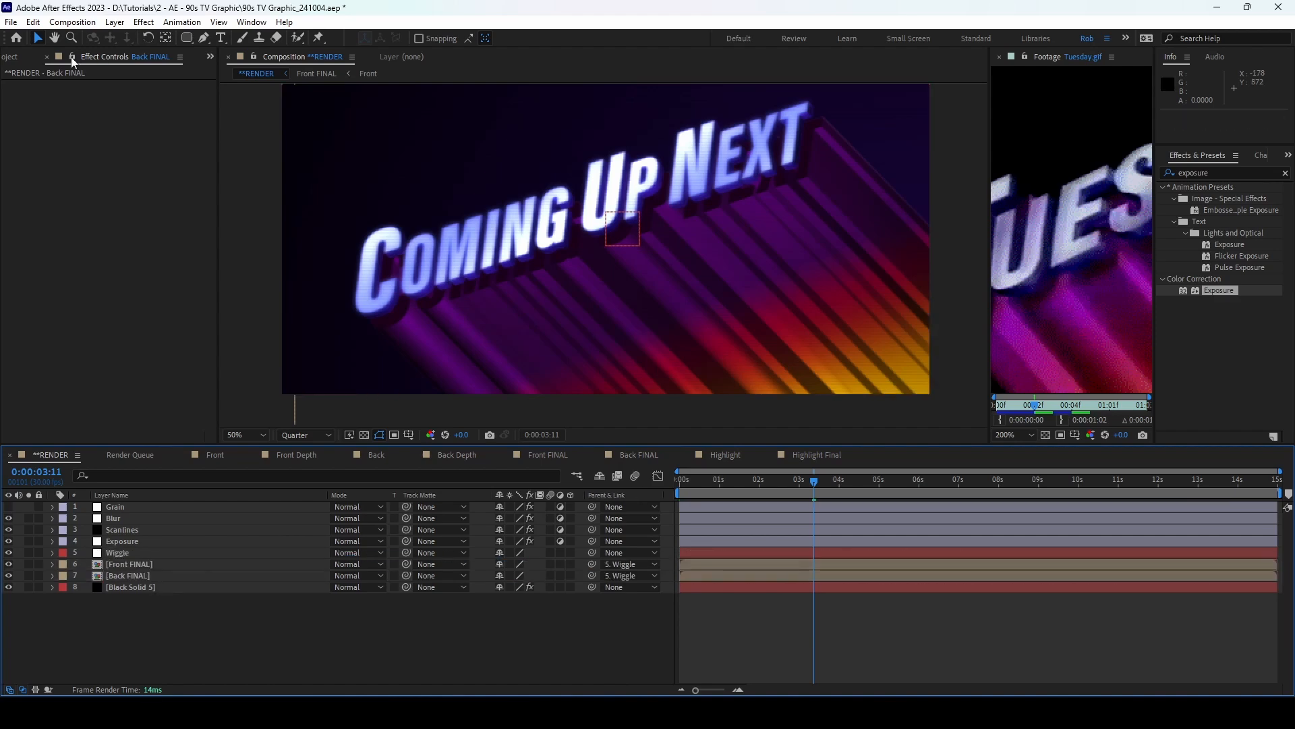
{"action": "left_click", "coordinate": [19, 58]}
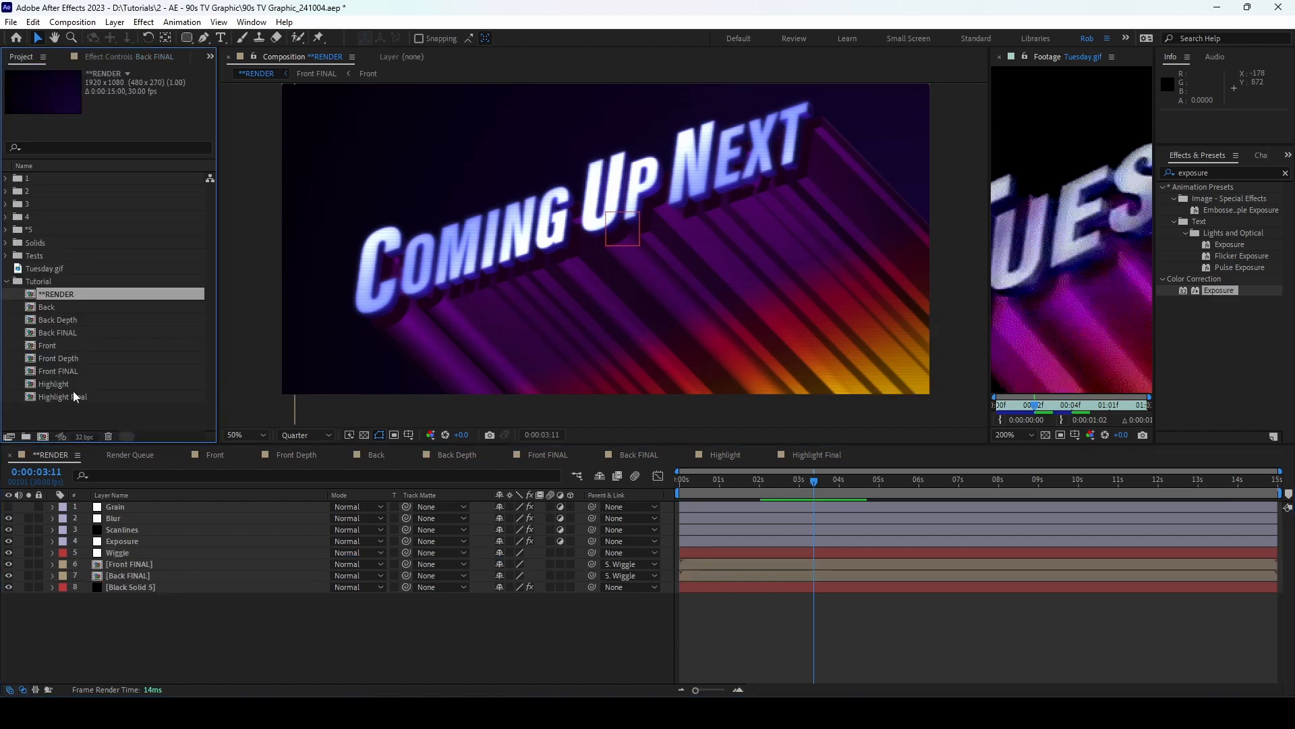
Step: Add Highlight Final between the FINAL layers and scale its inner Highlight layer to 71%
{"action": "left_click_drag", "start_coordinate": [77, 396], "coordinate": [196, 570]}
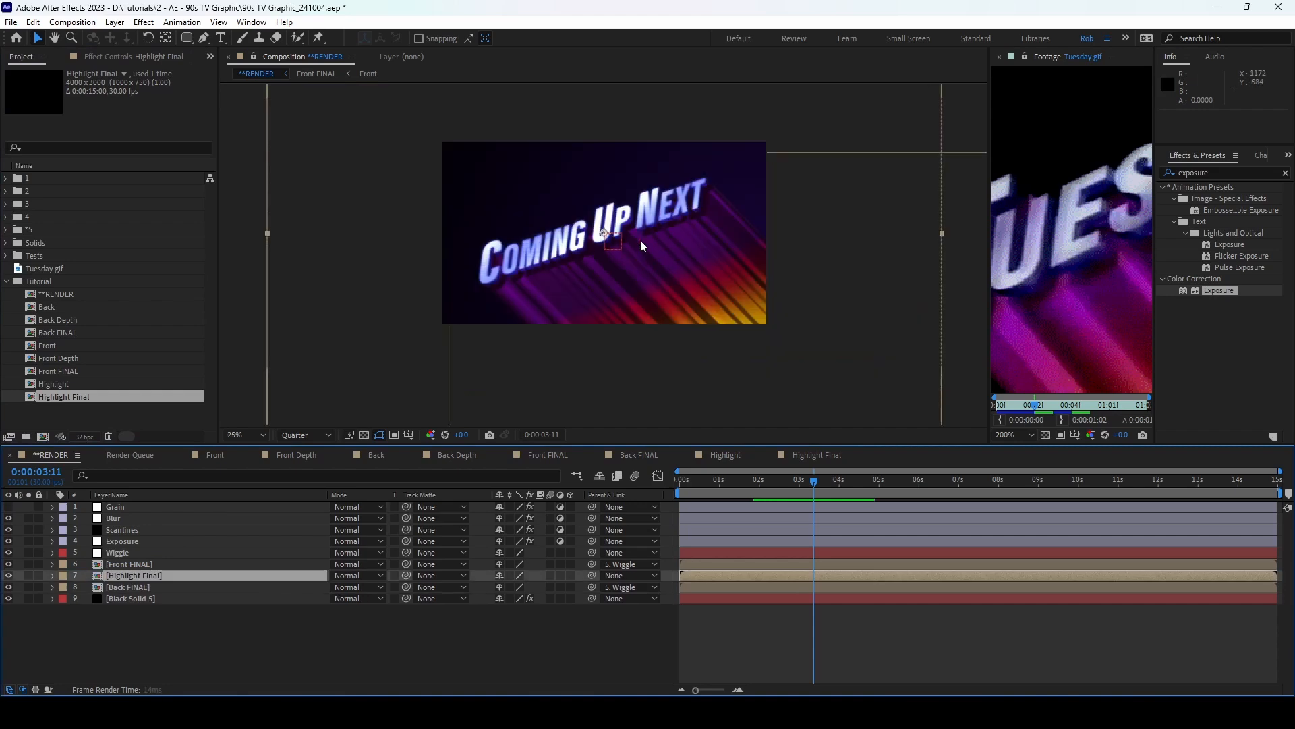
{"action": "left_click_drag", "start_coordinate": [742, 479], "coordinate": [697, 486]}
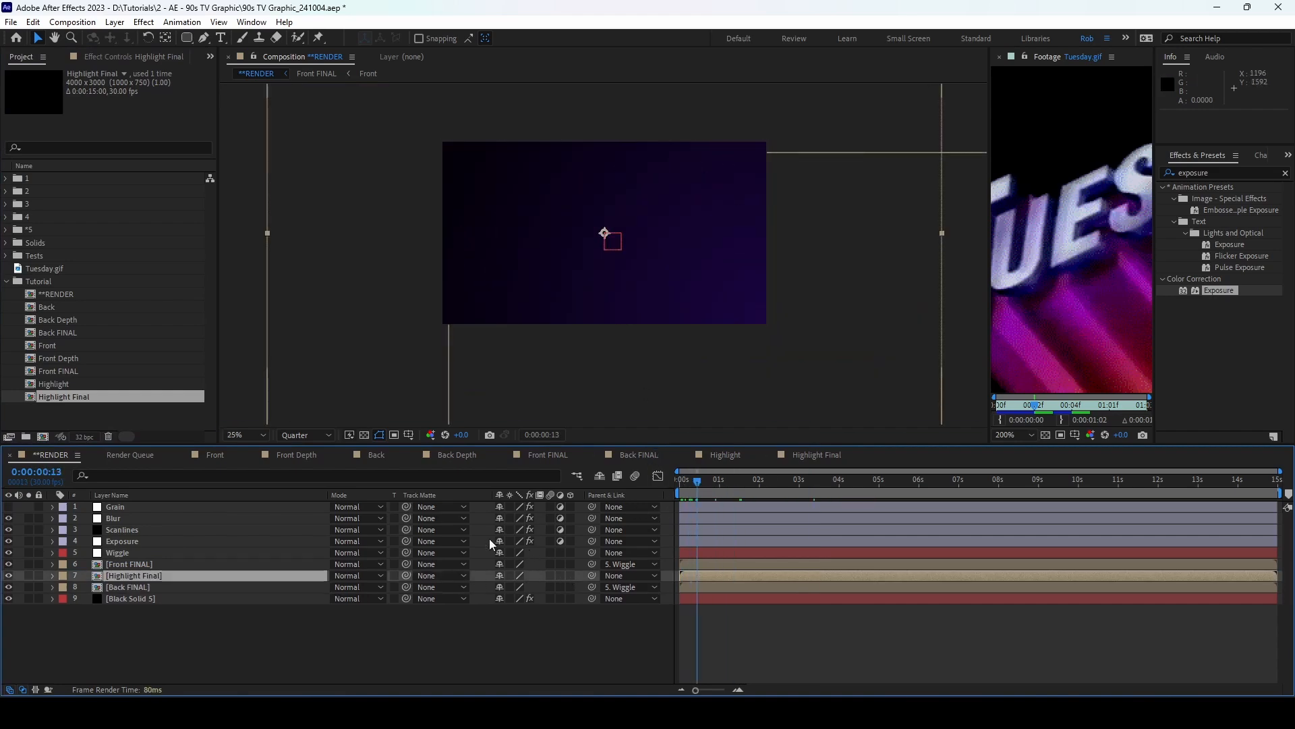
{"action": "double_click", "coordinate": [228, 576]}
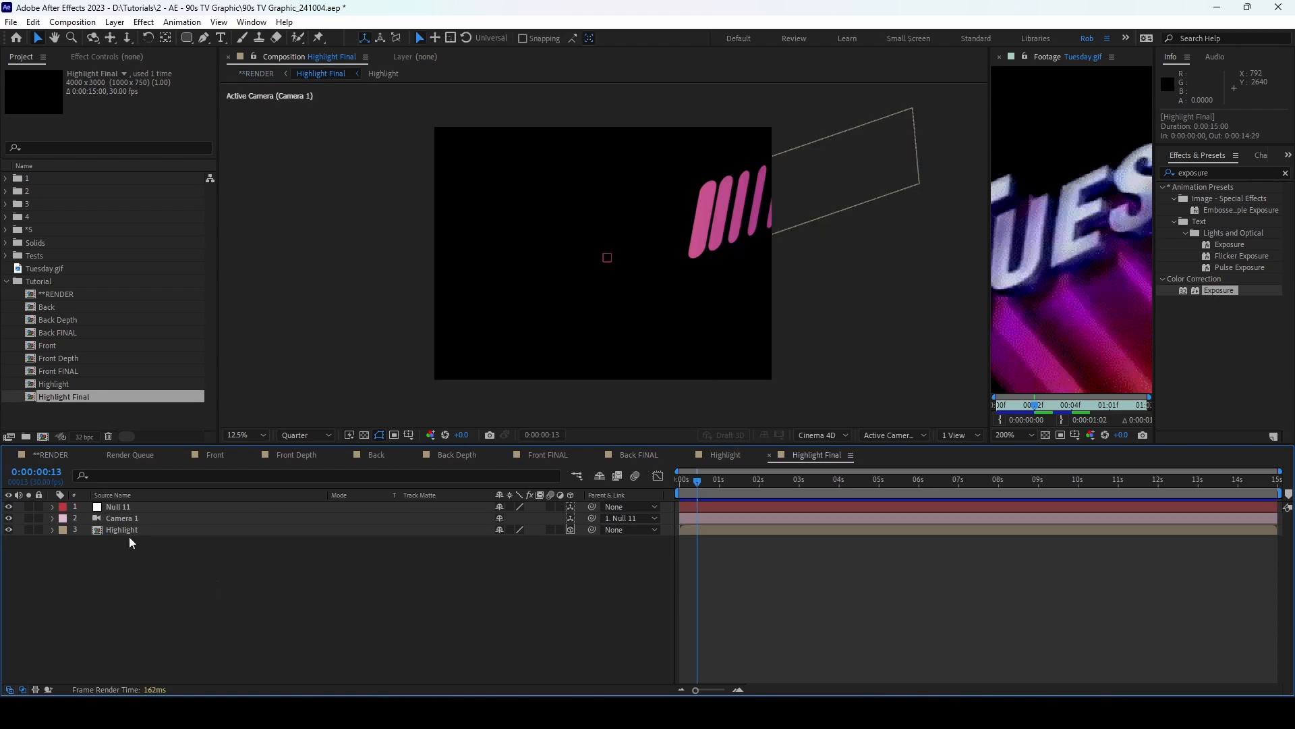
{"action": "left_click", "coordinate": [130, 533]}
{"action": "key", "text": "s"}
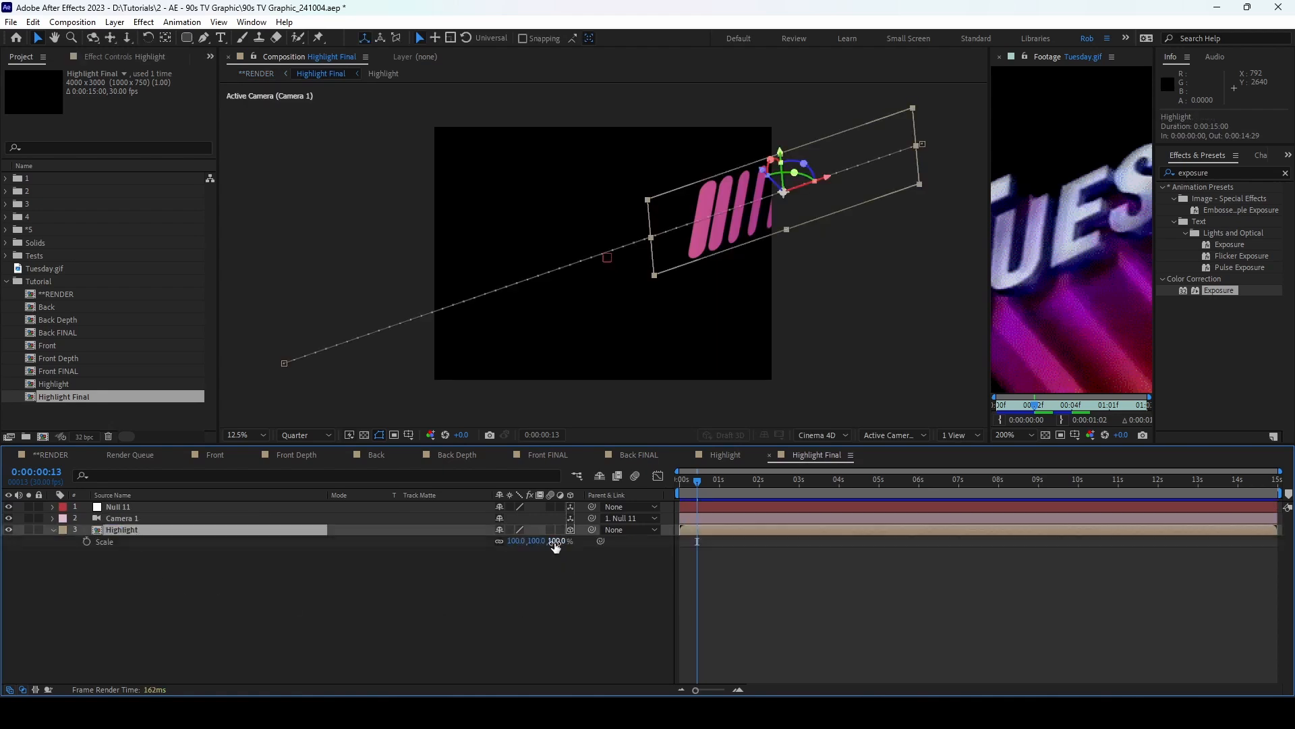
{"action": "left_click", "coordinate": [554, 540]}
{"action": "type", "text": "71"}
{"action": "left_click", "coordinate": [574, 621]}
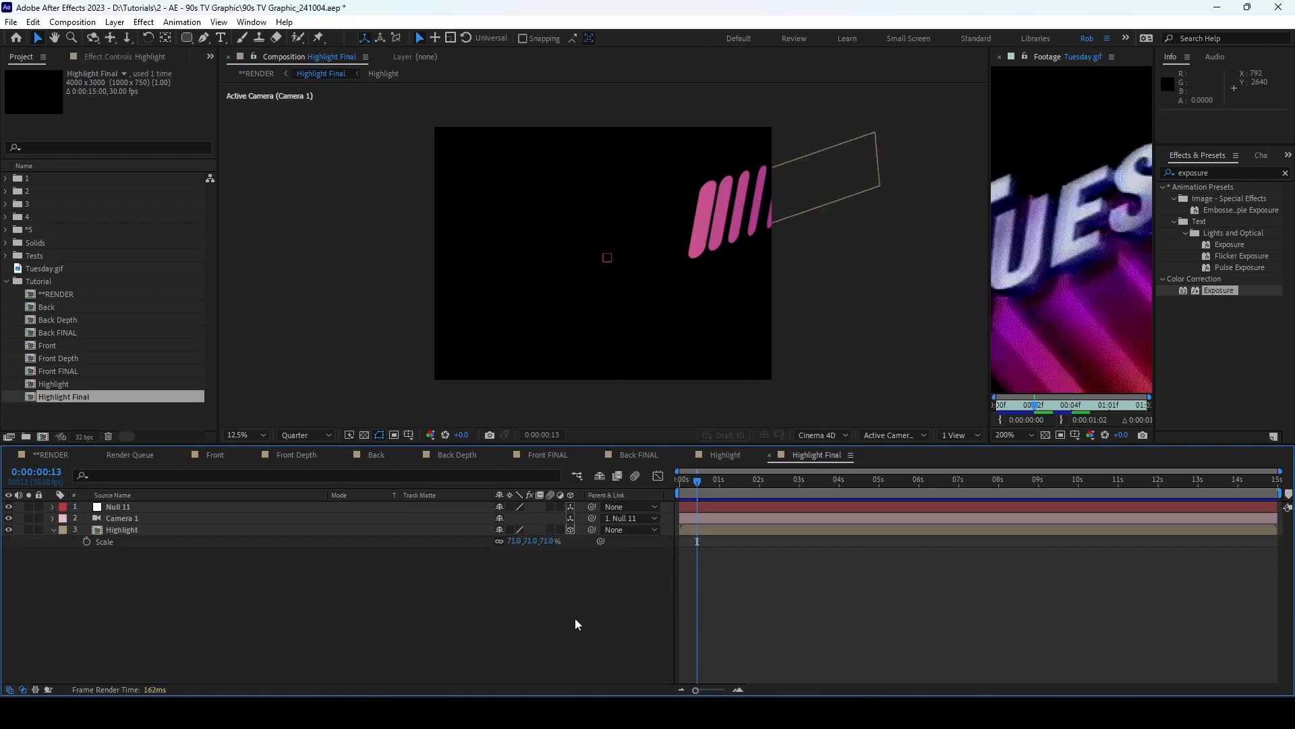
{"action": "left_click_drag", "start_coordinate": [691, 486], "coordinate": [719, 486]}
Step: Scale Highlight Final down to about 64.8% in the RENDER composition
{"action": "left_click", "coordinate": [52, 454]}
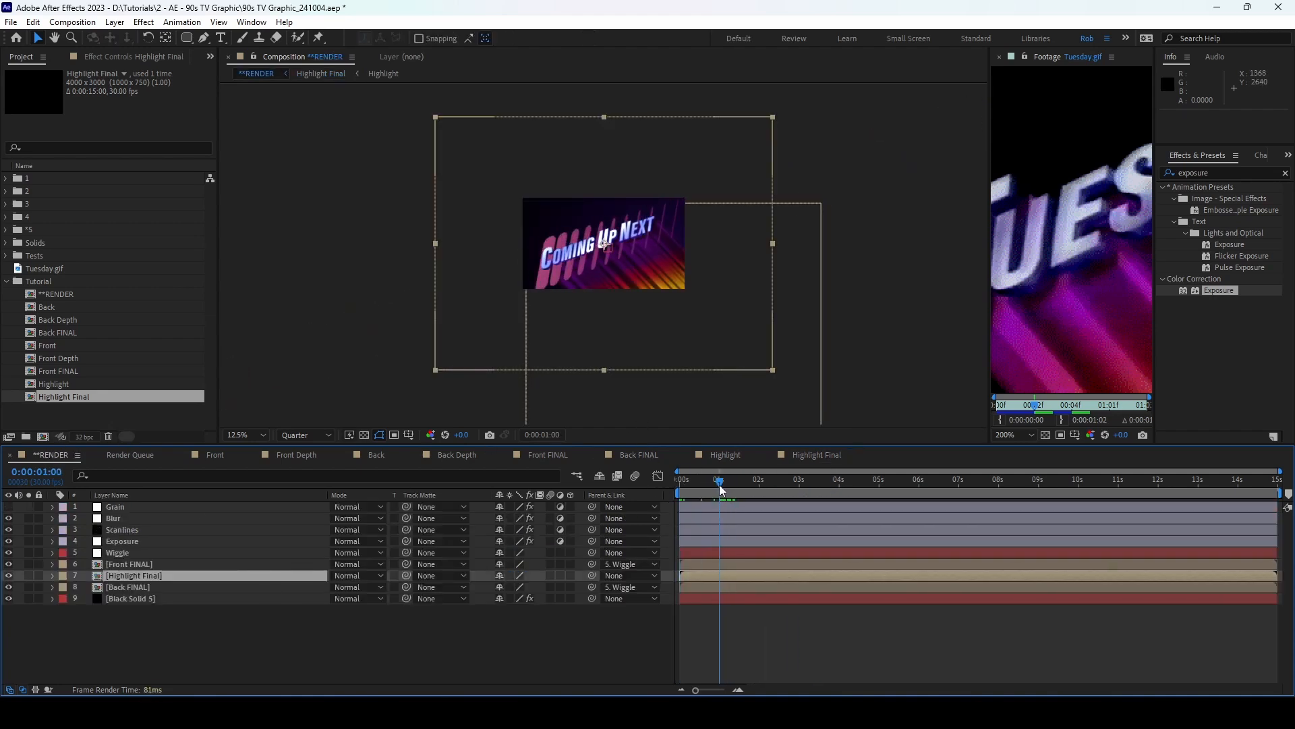
{"action": "key", "text": "s"}
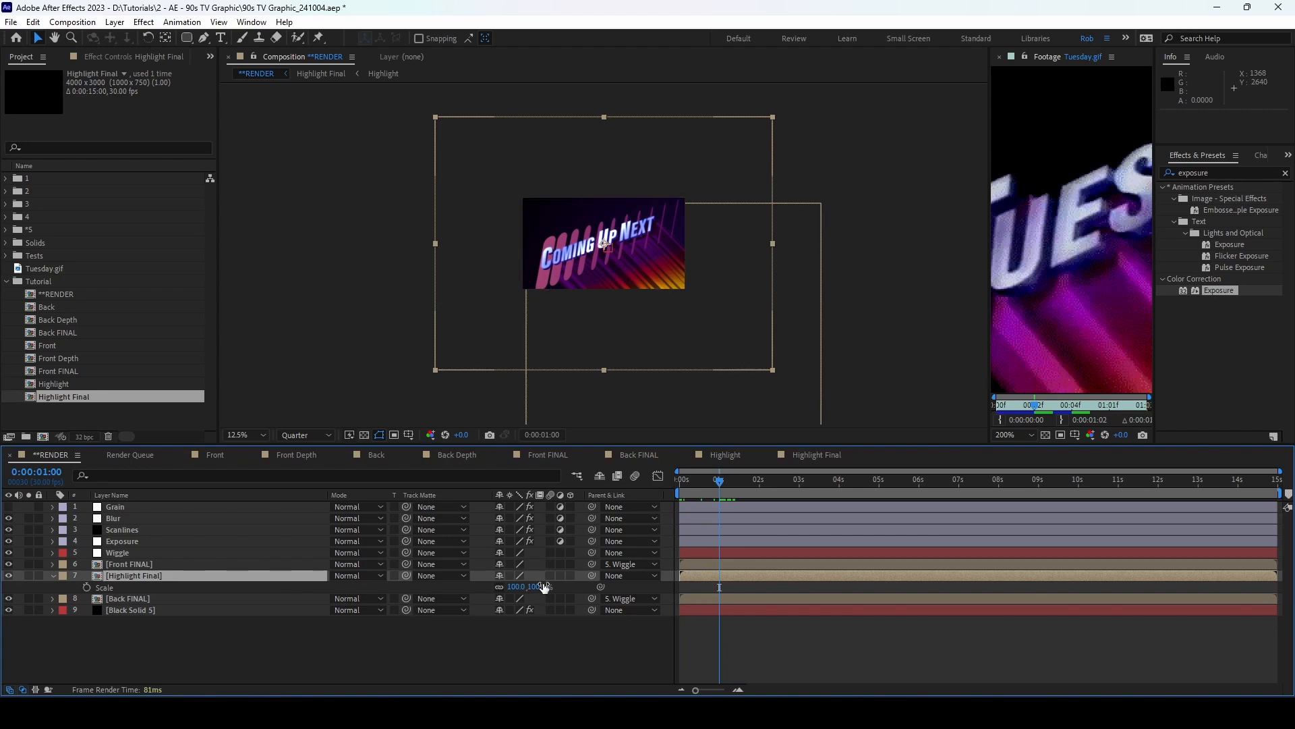
{"action": "left_click_drag", "start_coordinate": [530, 587], "coordinate": [300, 591]}
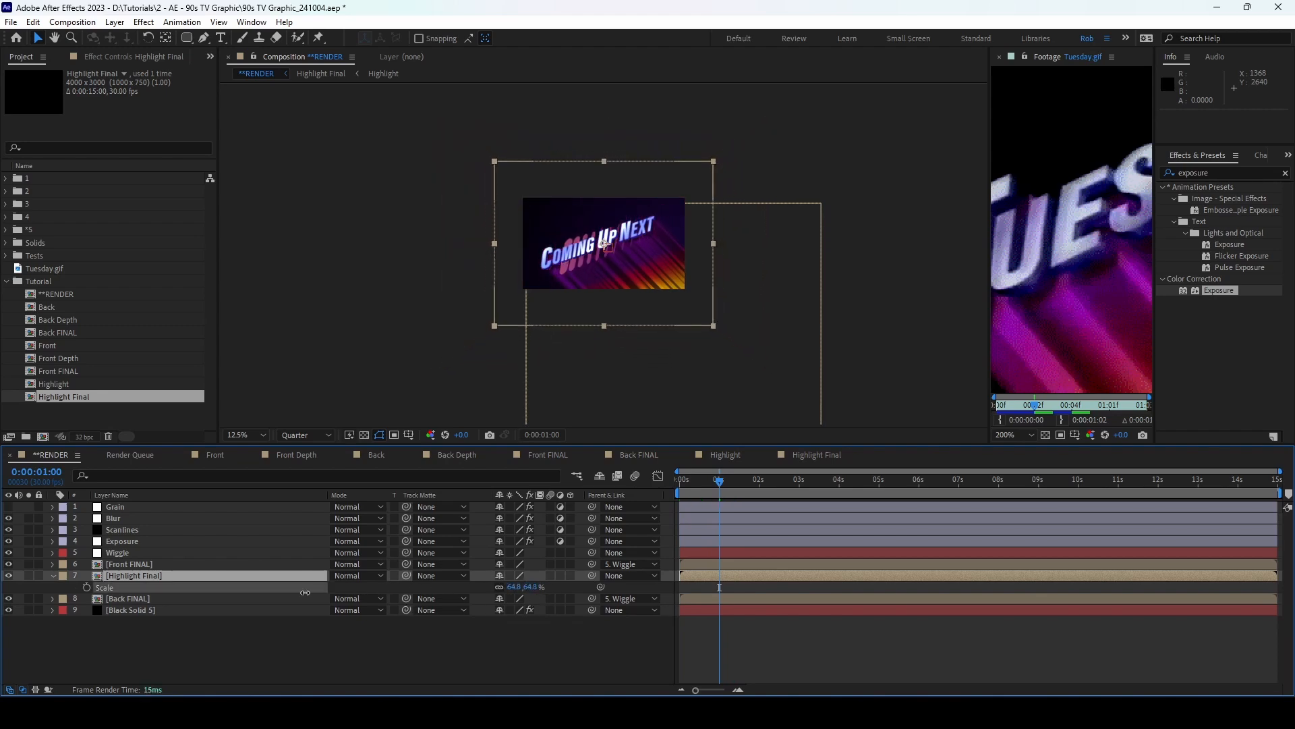
{"action": "left_click", "coordinate": [52, 575]}
{"action": "left_click", "coordinate": [165, 578]}
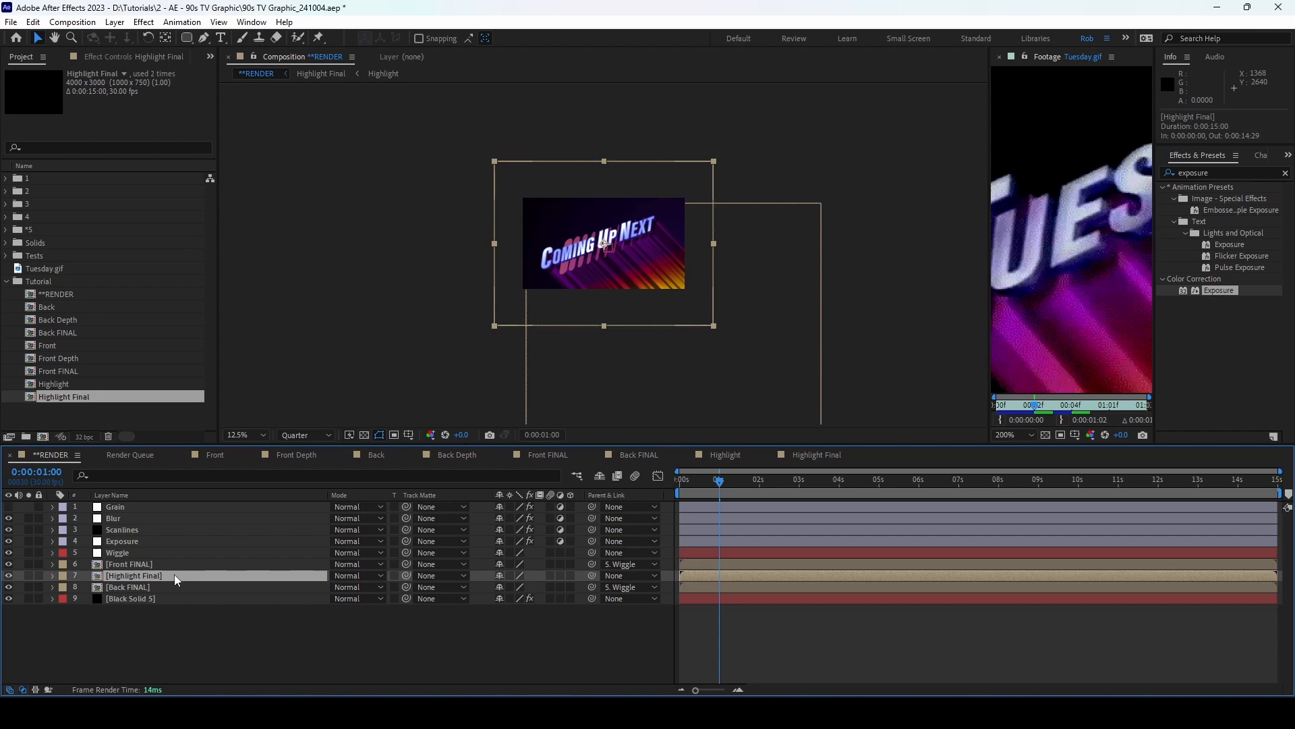
Step: Duplicate Highlight Final as 'Highlight Final - Glow' with a Gaussian Blur of 165
{"action": "key", "text": "ctrl+d"}
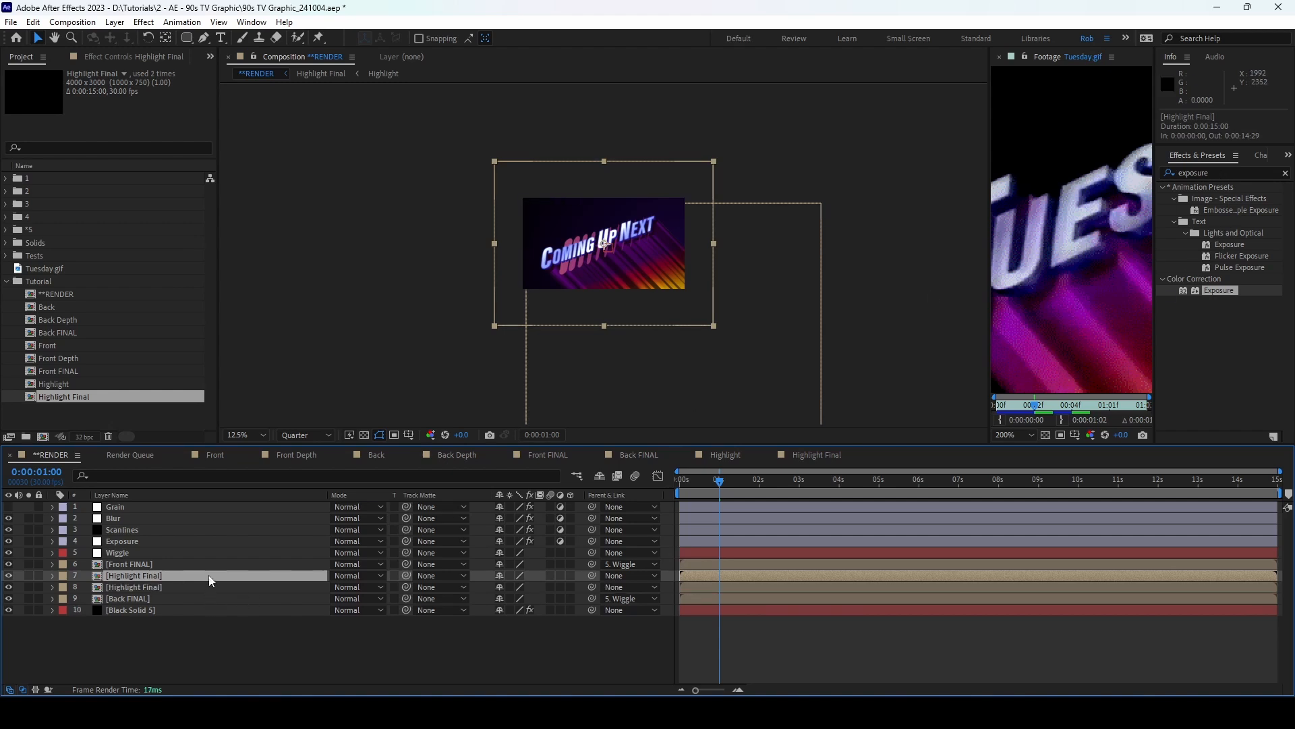
{"action": "key", "text": "Return"}
{"action": "type", "text": "- Glow"}
{"action": "key", "text": "Return"}
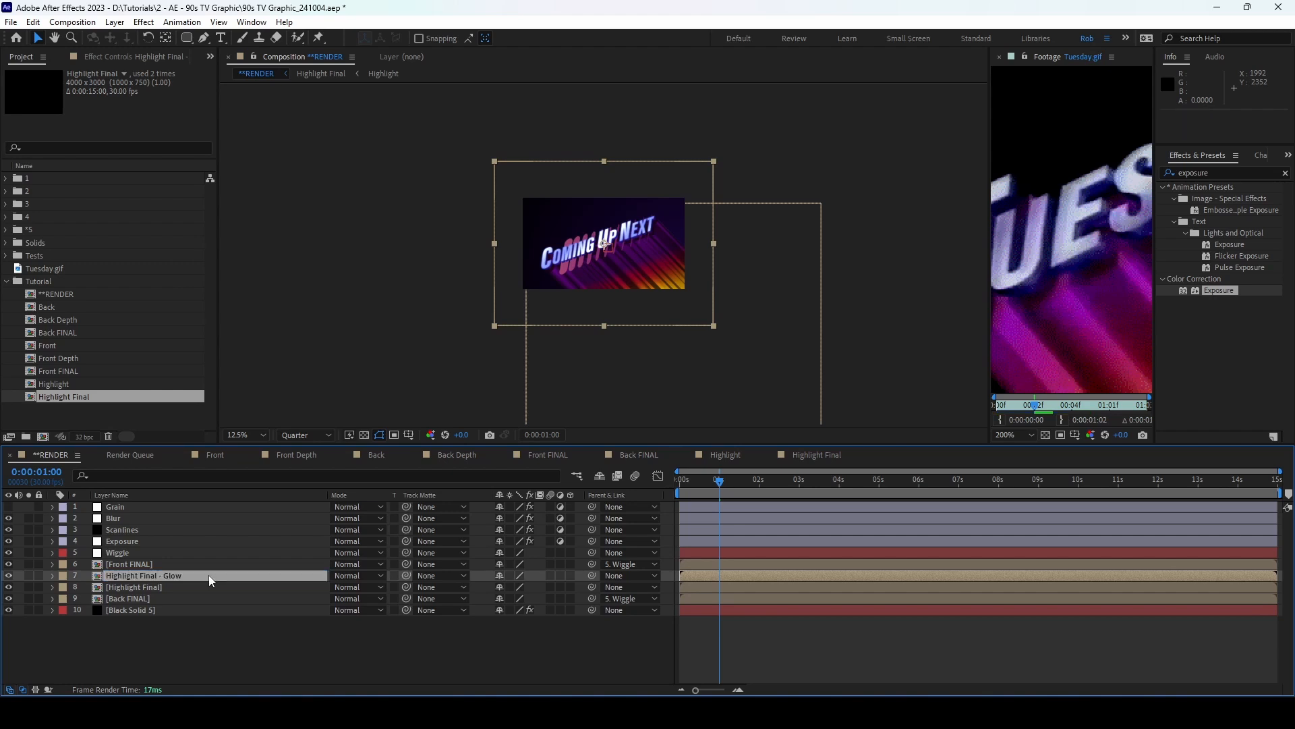
{"action": "left_click", "coordinate": [1233, 172]}
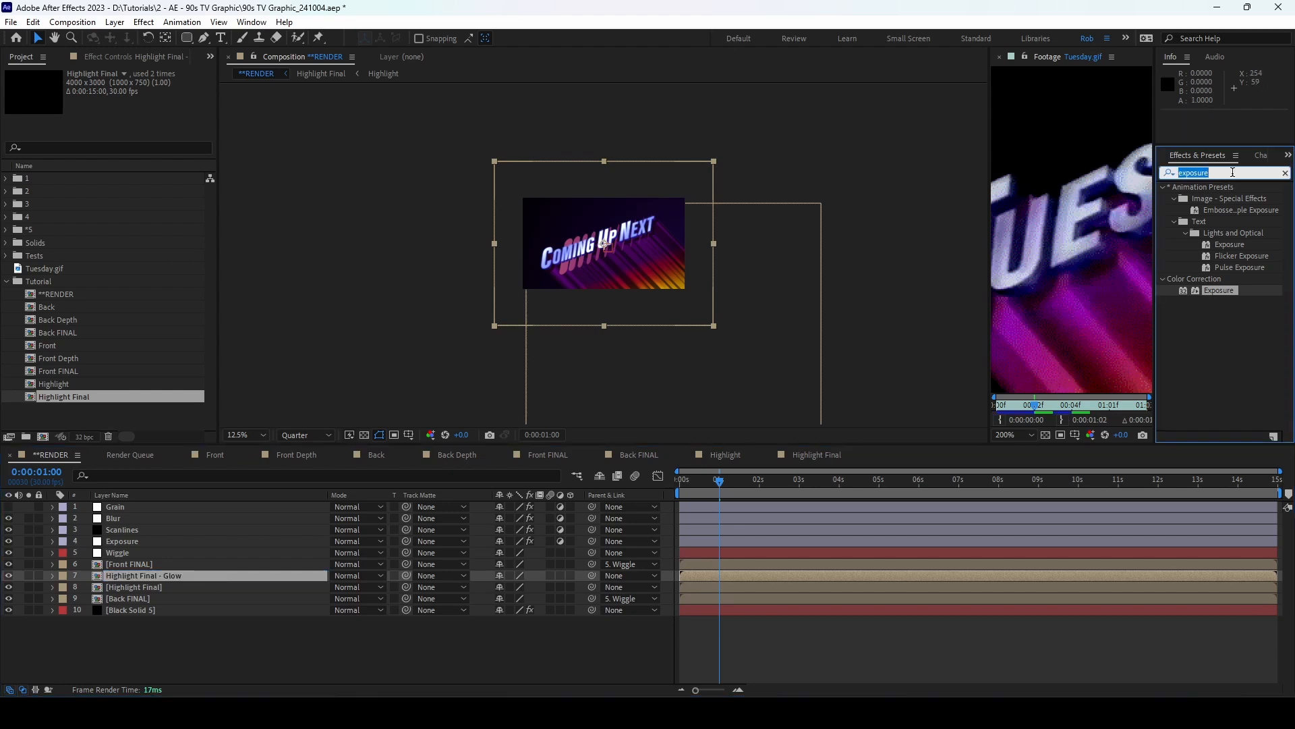
{"action": "type", "text": "gaussian"}
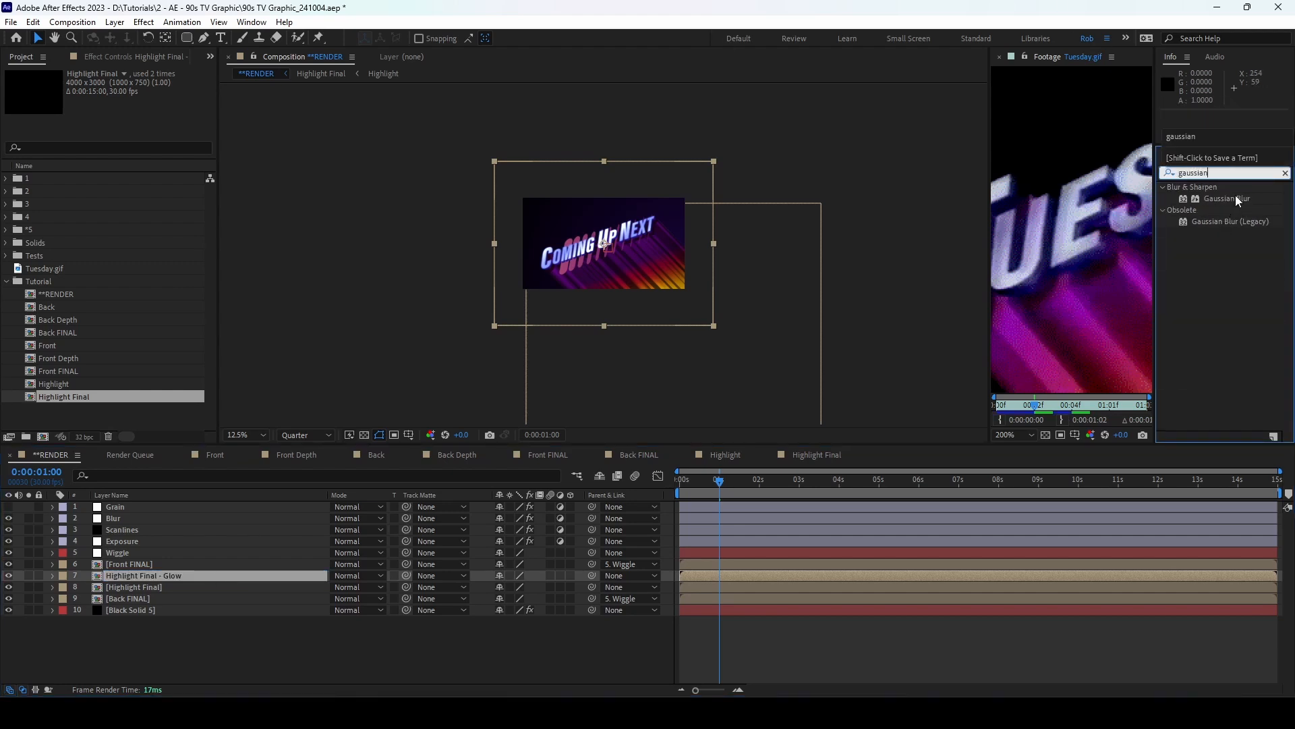
{"action": "double_click", "coordinate": [1236, 198]}
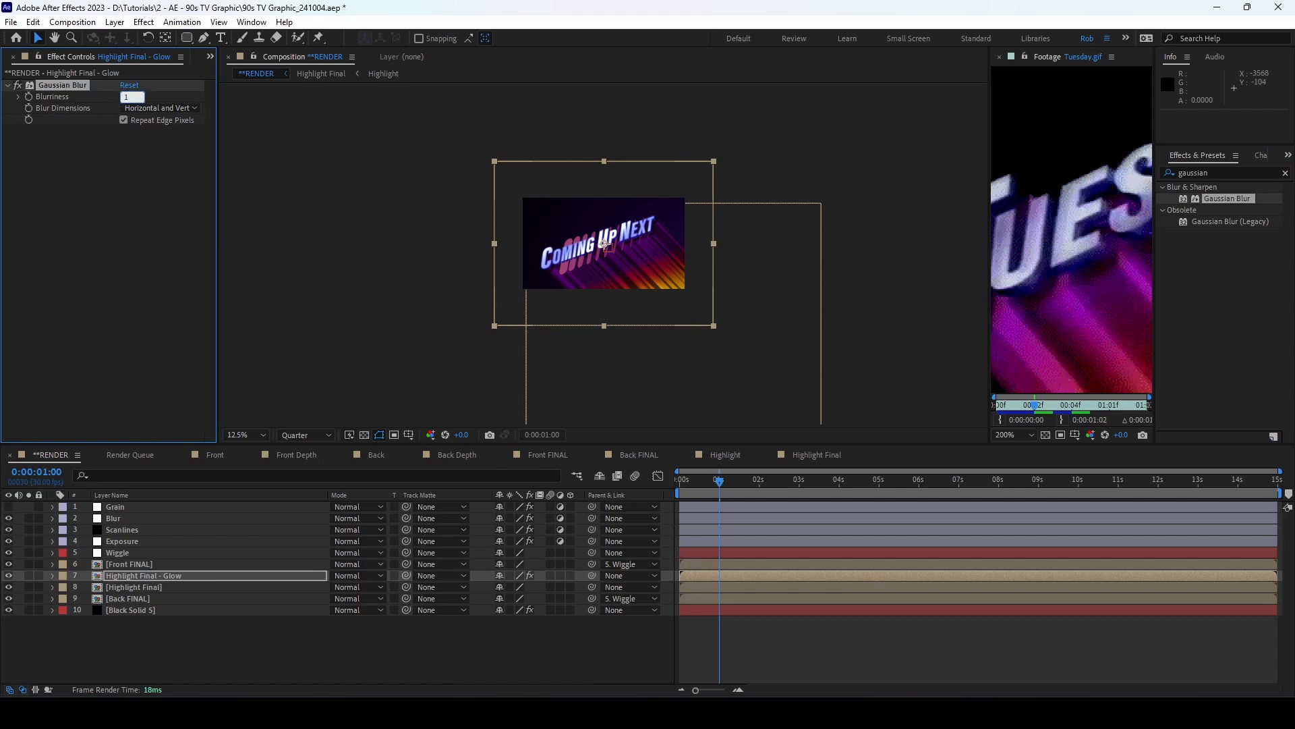
{"action": "key", "text": "Return"}
Step: Set the glow copy to Add blend mode and duplicate it for a second glow
{"action": "scroll", "coordinate": [585, 315], "scroll_direction": "up", "scroll_amount": 3}
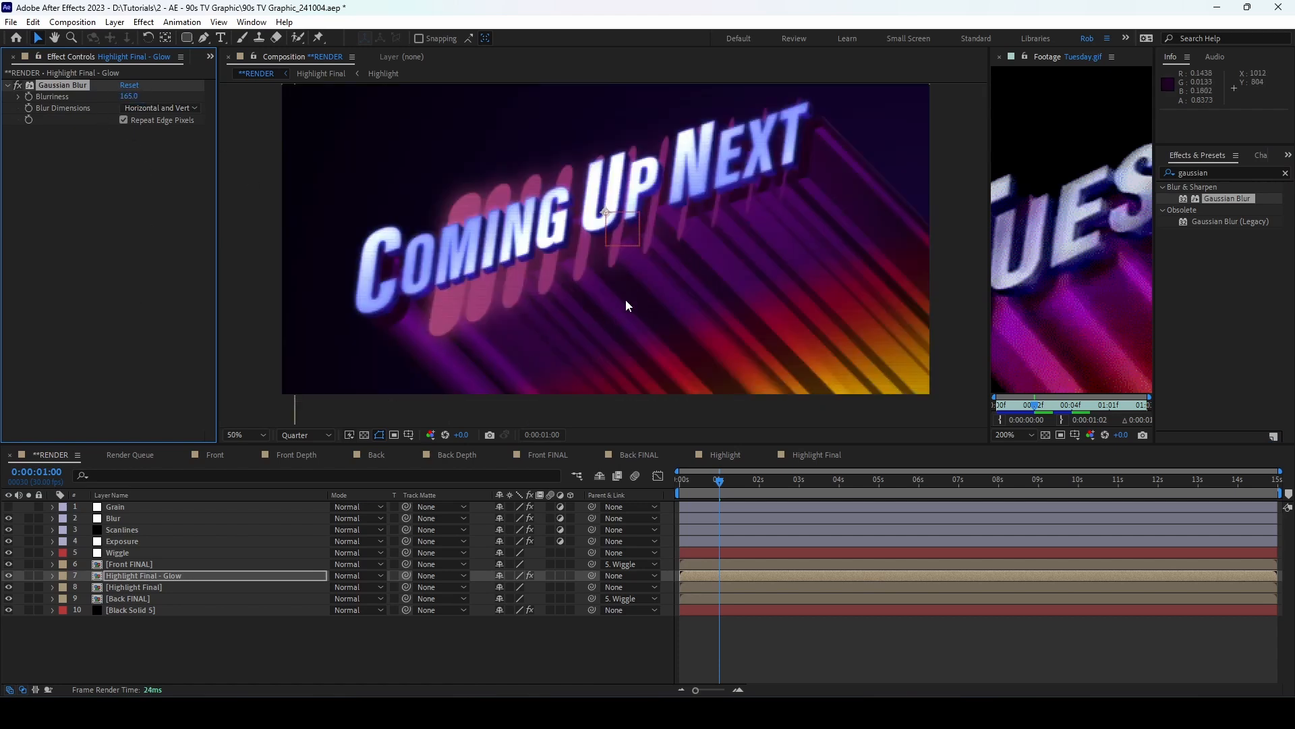
{"action": "scroll", "coordinate": [626, 301], "scroll_direction": "down", "scroll_amount": 2}
{"action": "left_click", "coordinate": [375, 576]}
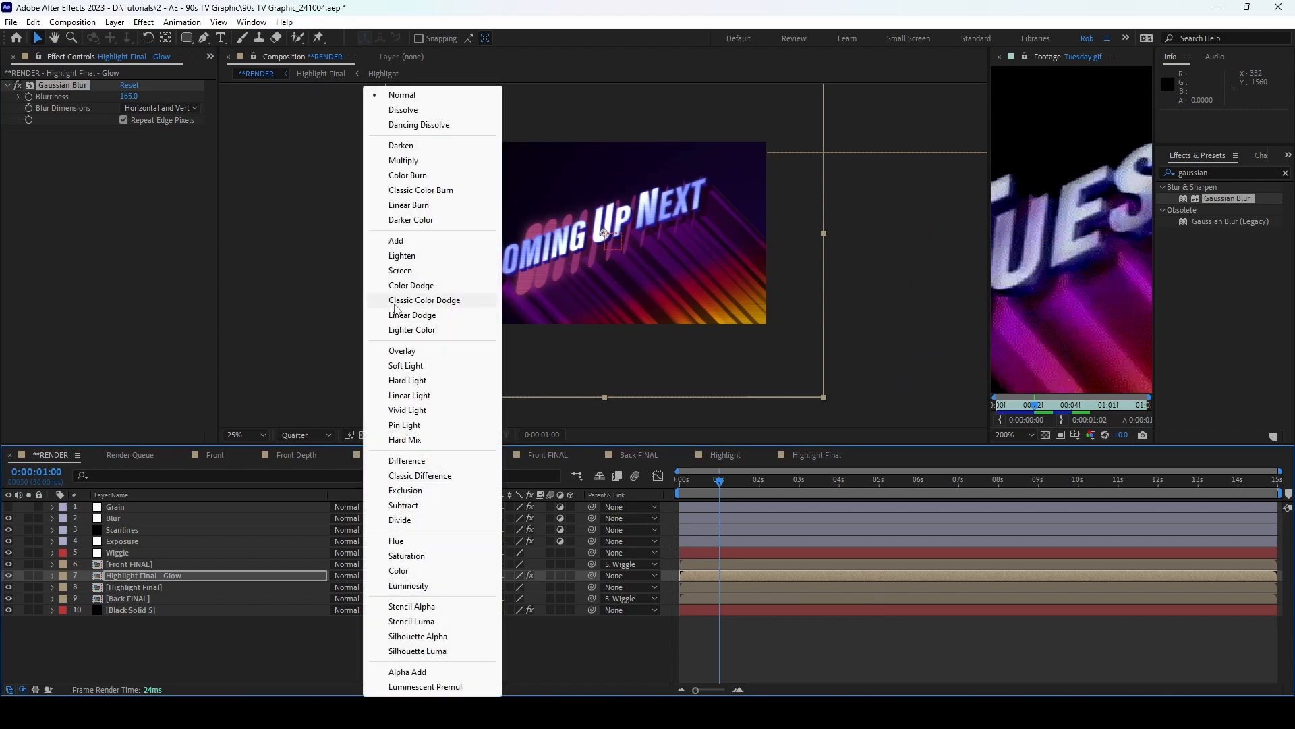
{"action": "left_click", "coordinate": [405, 241]}
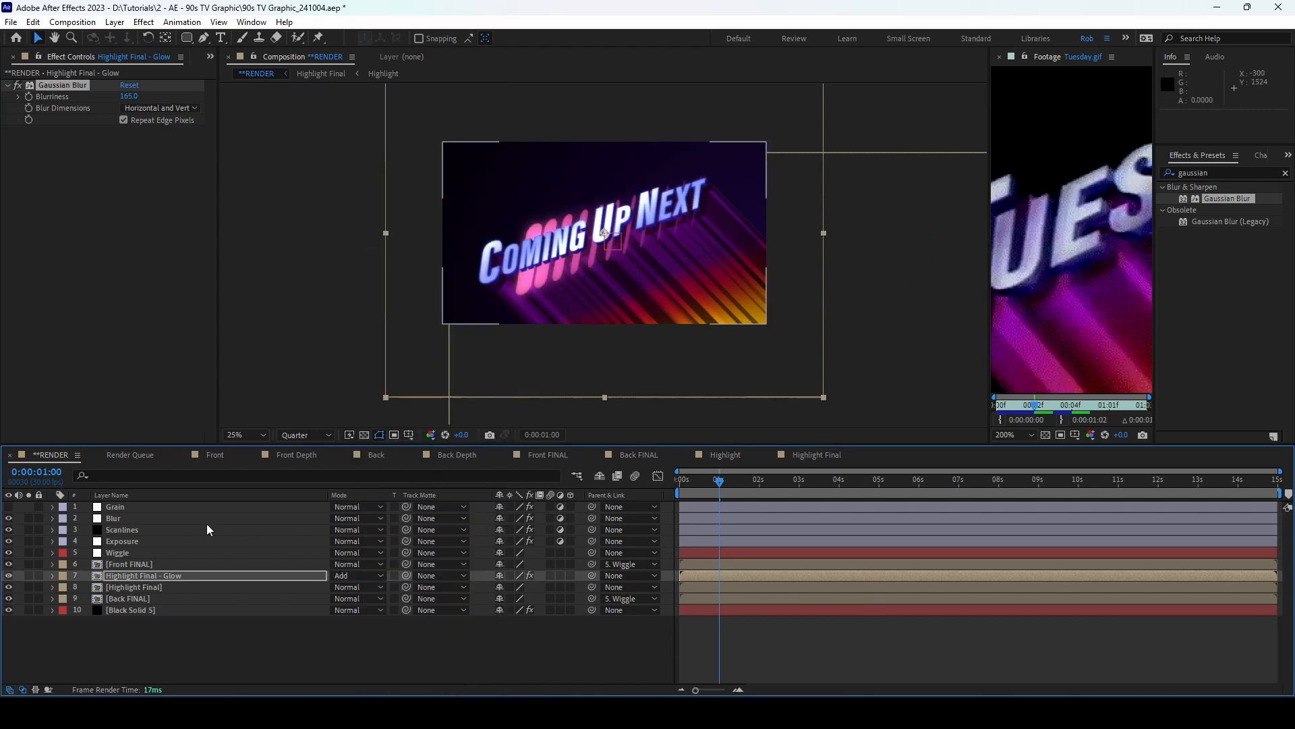
{"action": "left_click", "coordinate": [182, 575]}
{"action": "key", "text": "ctrl+d"}
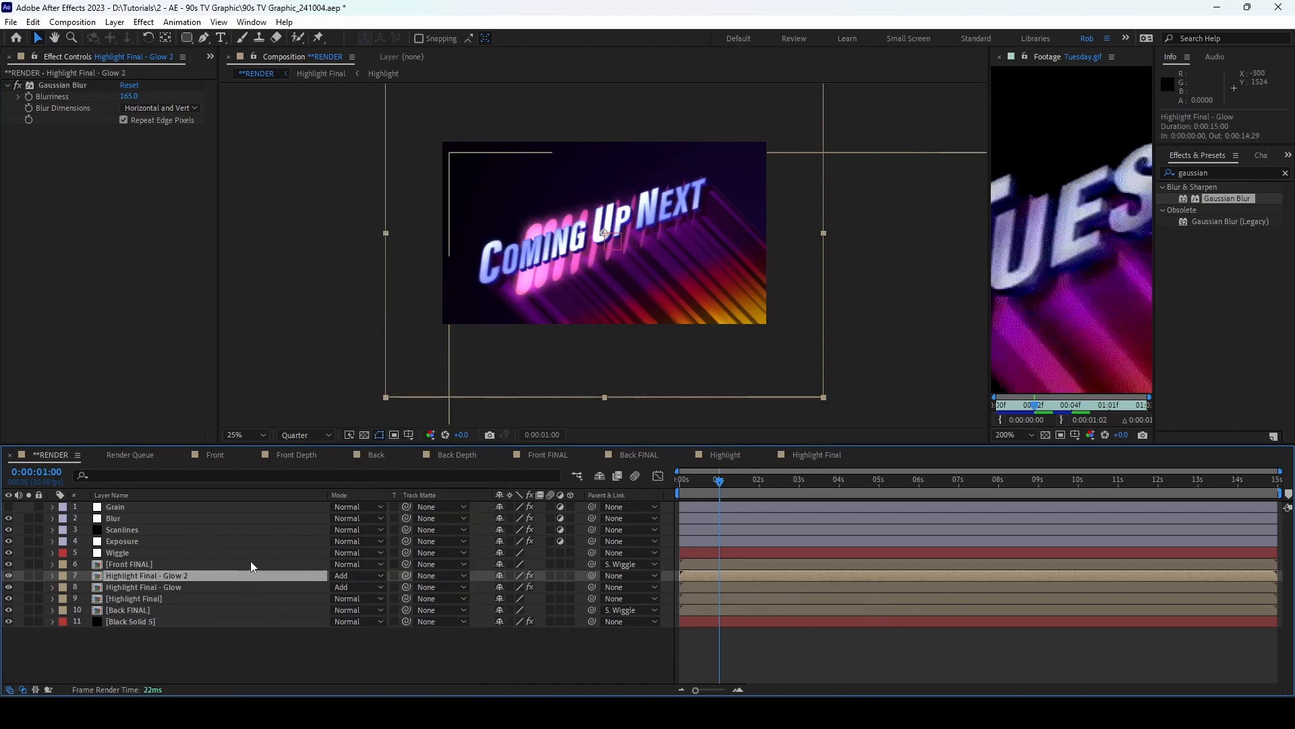
Step: Label the three highlight layers Fuchsia and make them start at one second
{"action": "left_click_drag", "start_coordinate": [720, 481], "coordinate": [680, 481]}
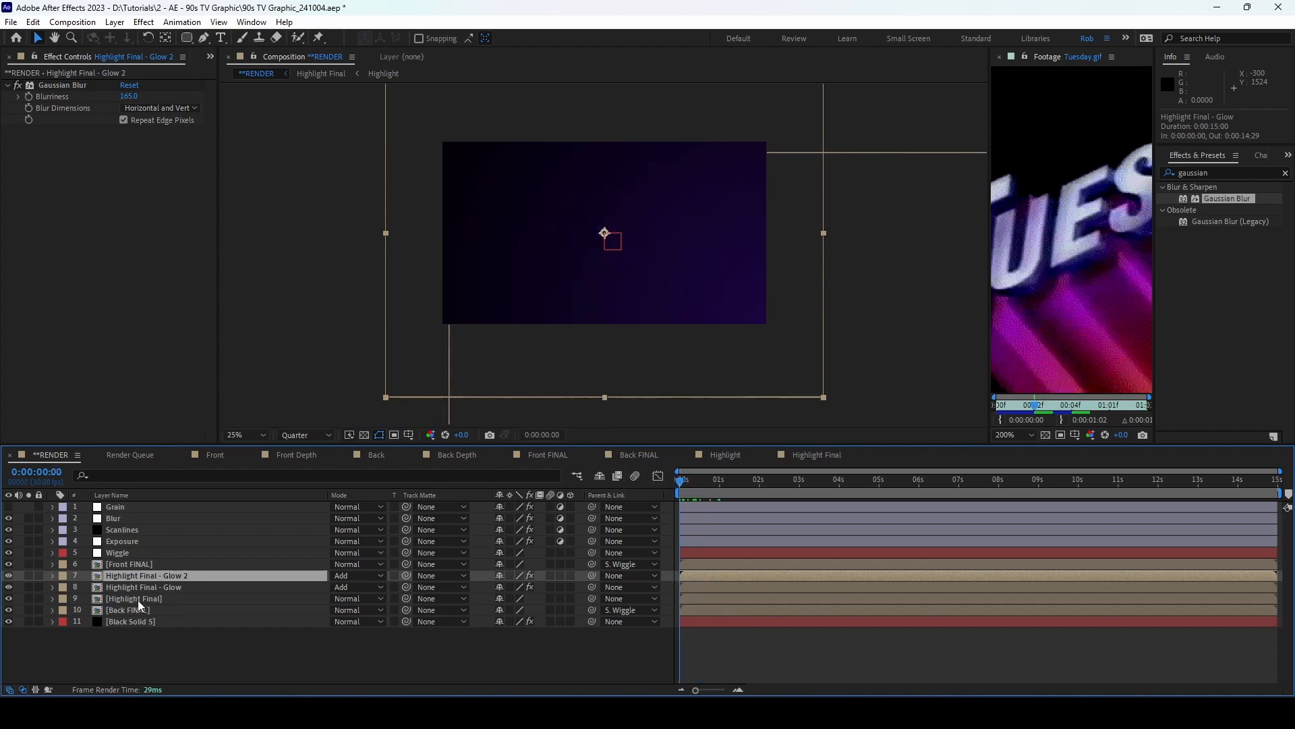
{"action": "left_click", "coordinate": [138, 599], "text": "shift"}
{"action": "left_click", "coordinate": [63, 577]}
{"action": "left_click", "coordinate": [118, 511]}
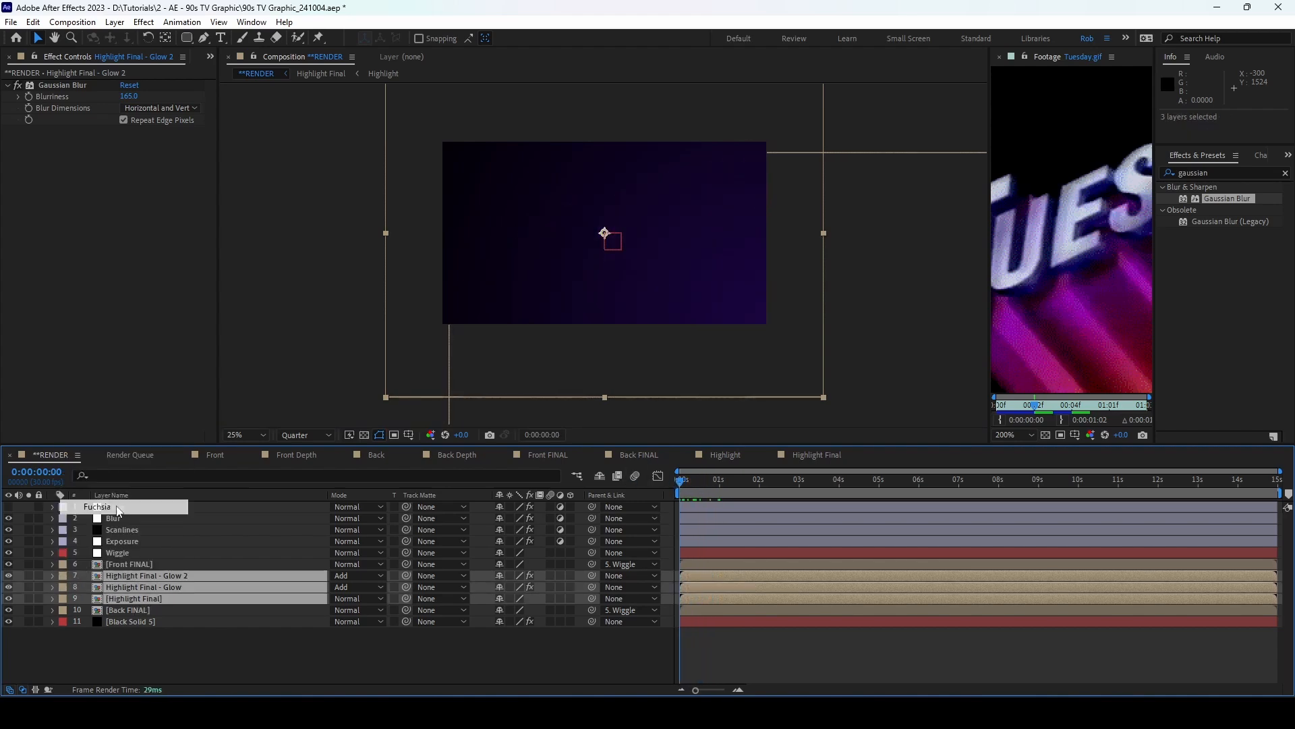
{"action": "left_click", "coordinate": [118, 510]}
{"action": "left_click", "coordinate": [720, 487]}
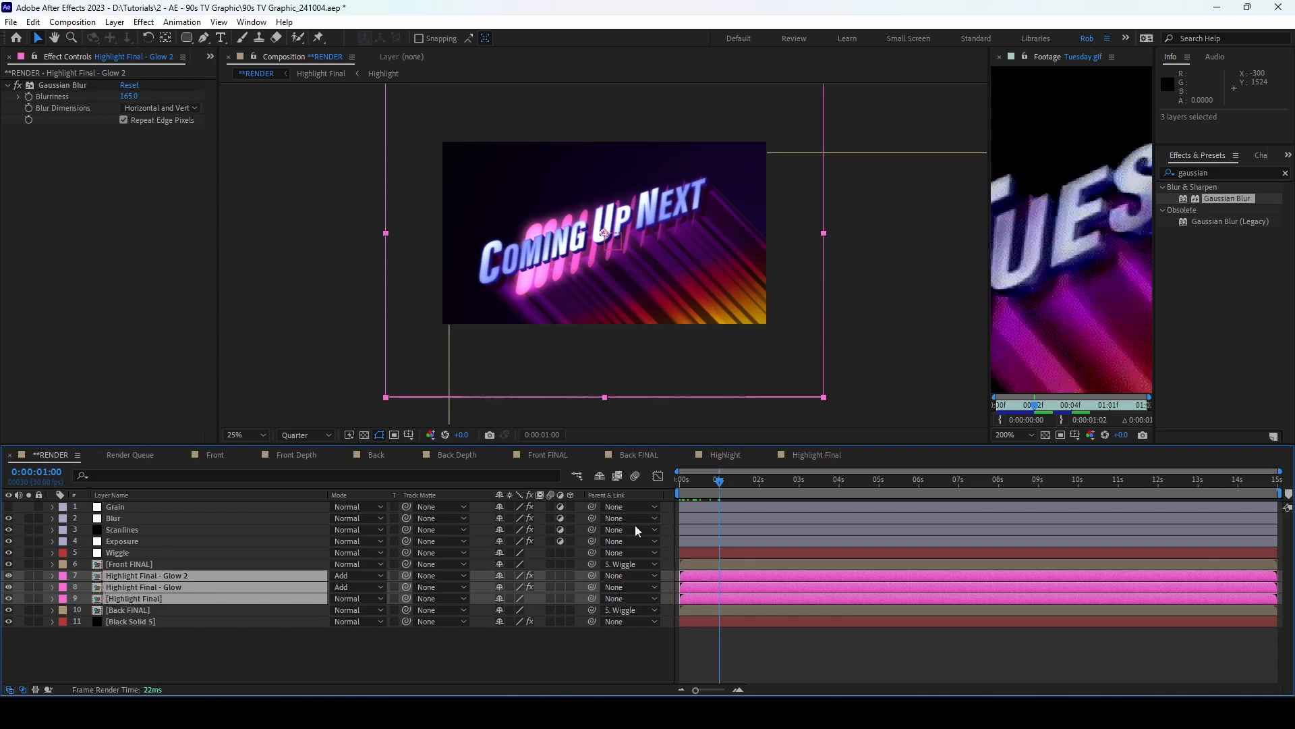
{"action": "left_click_drag", "start_coordinate": [683, 584], "coordinate": [725, 583]}
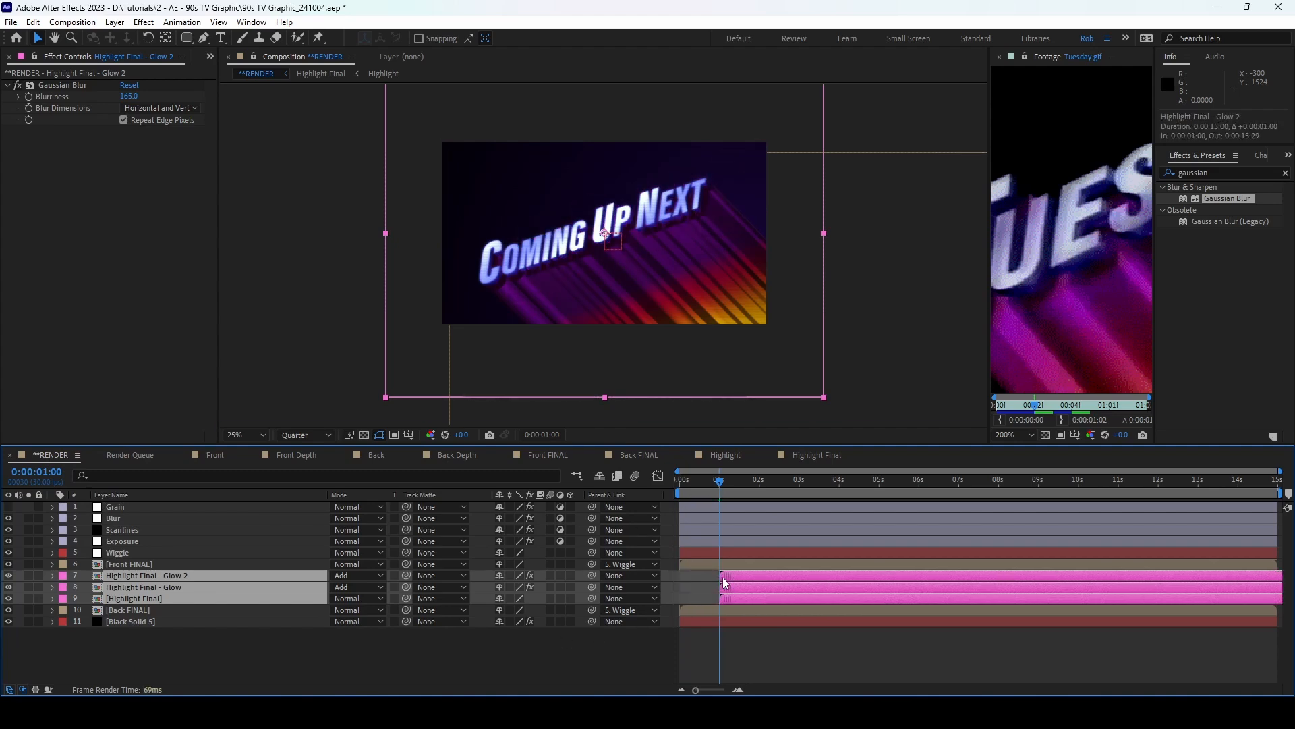
{"action": "left_click_drag", "start_coordinate": [716, 483], "coordinate": [639, 476]}
Step: Set the Scanlines layer's opacity to 10%
{"action": "key", "text": "space"}
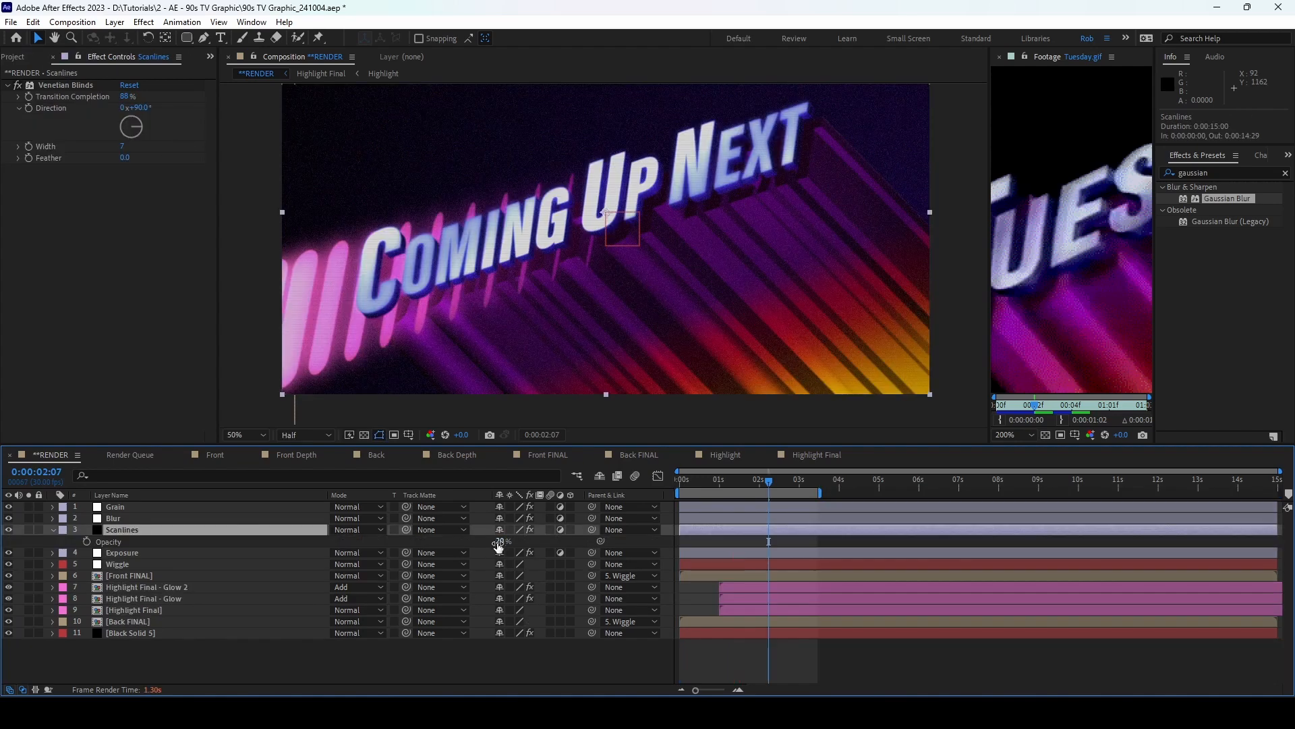
{"action": "left_click", "coordinate": [504, 541]}
{"action": "type", "text": "10"}
{"action": "key", "text": "Return"}
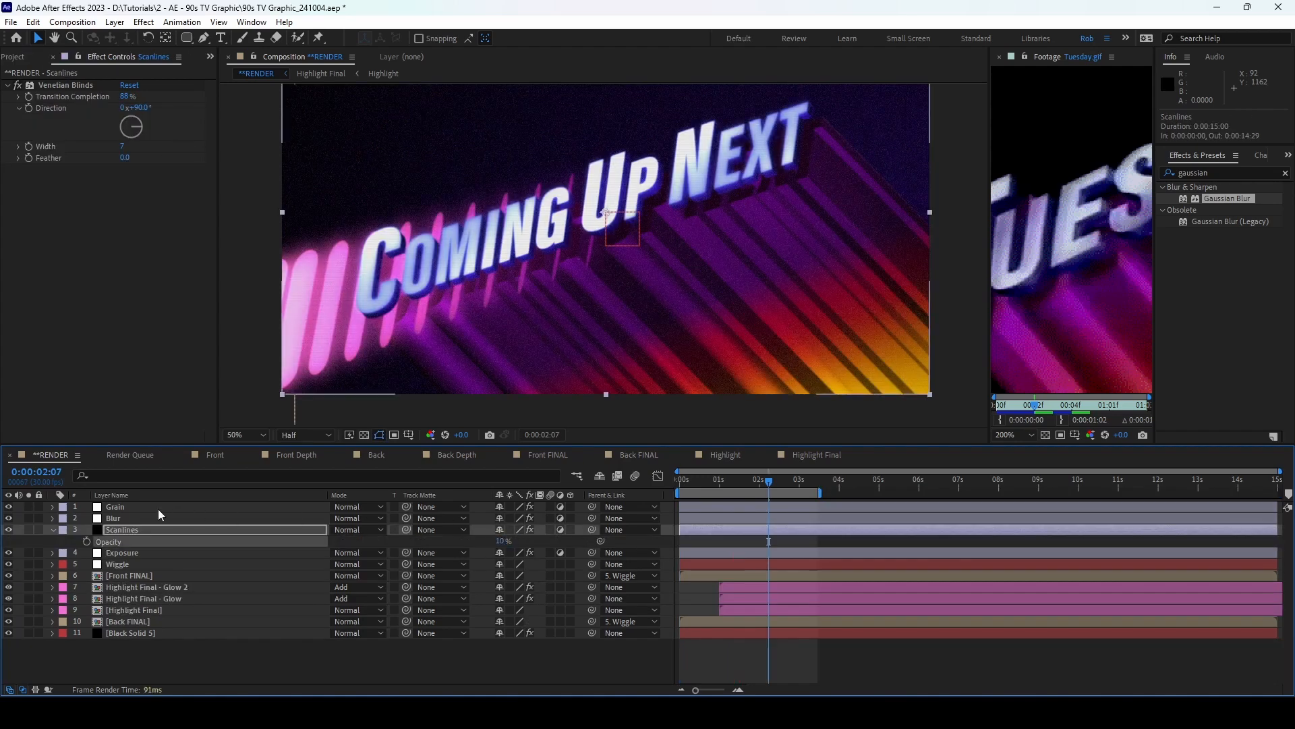
{"action": "left_click", "coordinate": [52, 529]}
Step: Zoom out to 25% with the Tuesday.gif reference in view and preview the animation
{"action": "key", "text": "comma"}
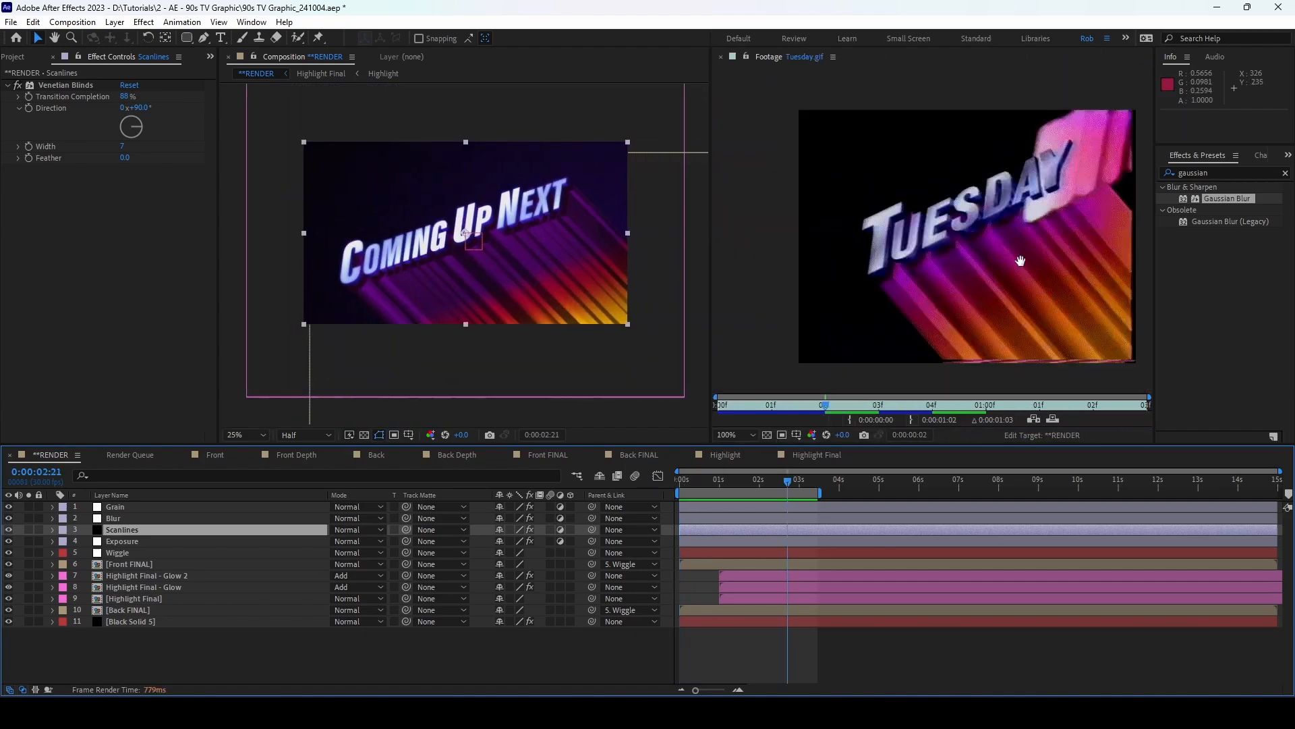
{"action": "left_click_drag", "start_coordinate": [1020, 261], "coordinate": [962, 264]}
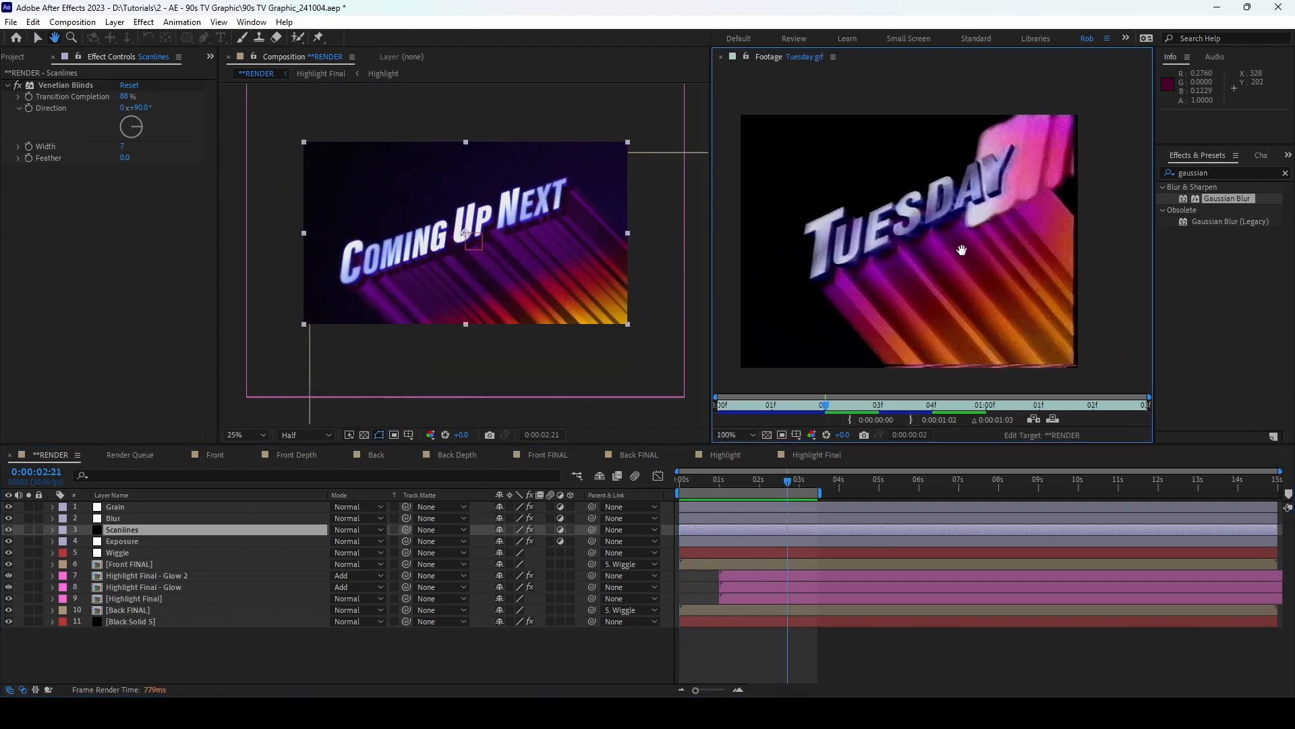
{"action": "key", "text": "space"}
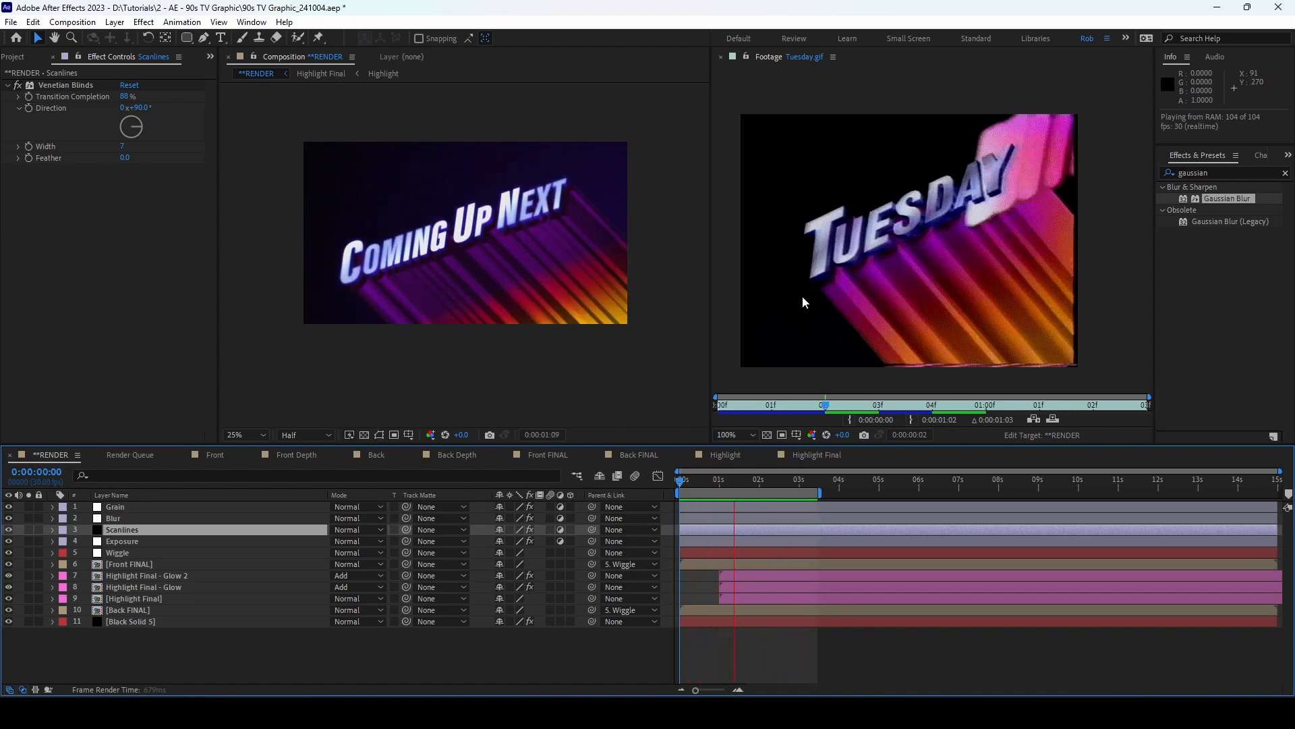
{"action": "key", "text": "space"}
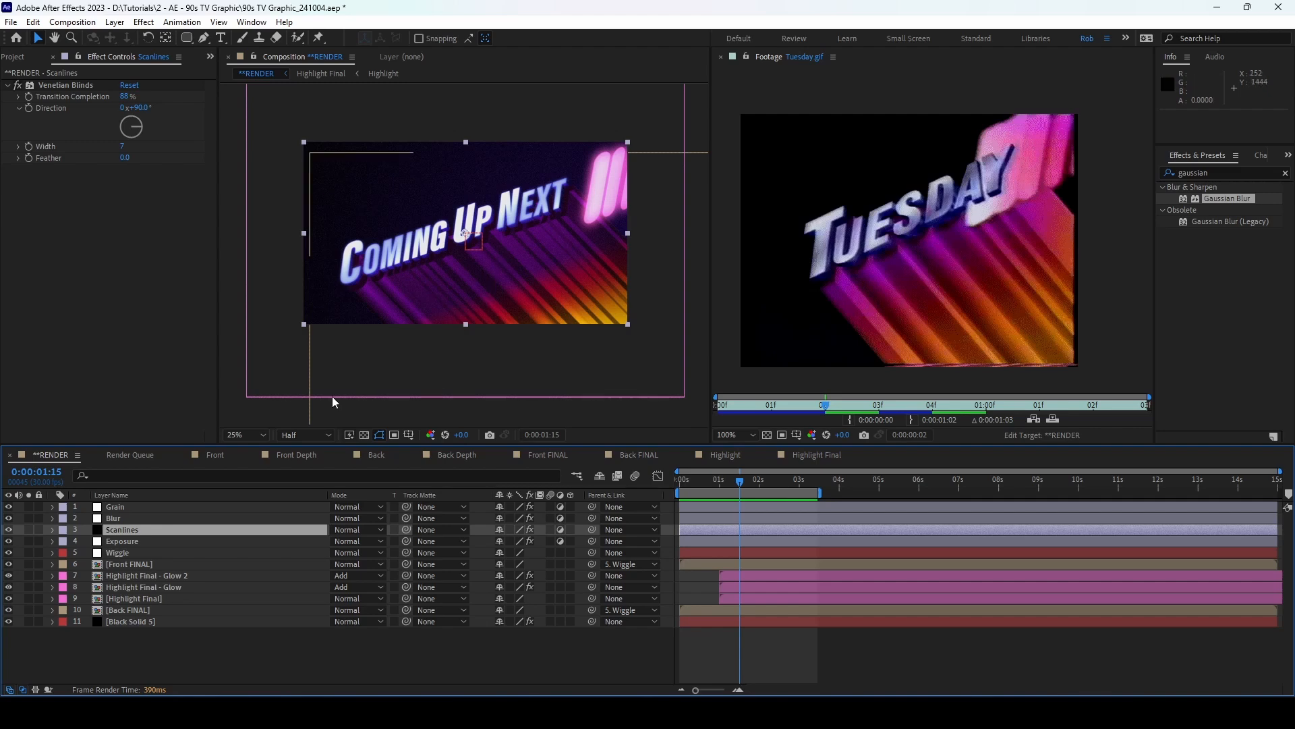
Step: Reveal the Back Depth layer's Gradient Overlay settings in the Back FINAL composition
{"action": "left_click", "coordinate": [457, 454]}
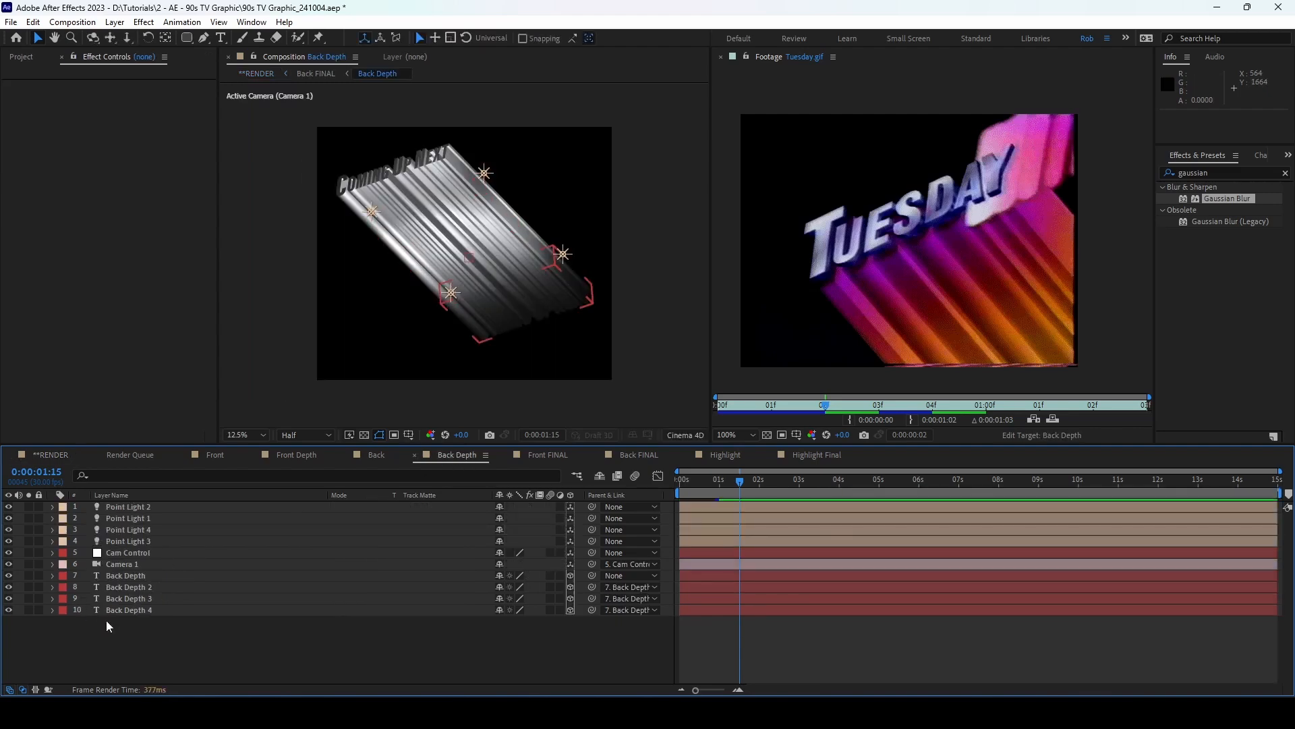
{"action": "left_click", "coordinate": [68, 614]}
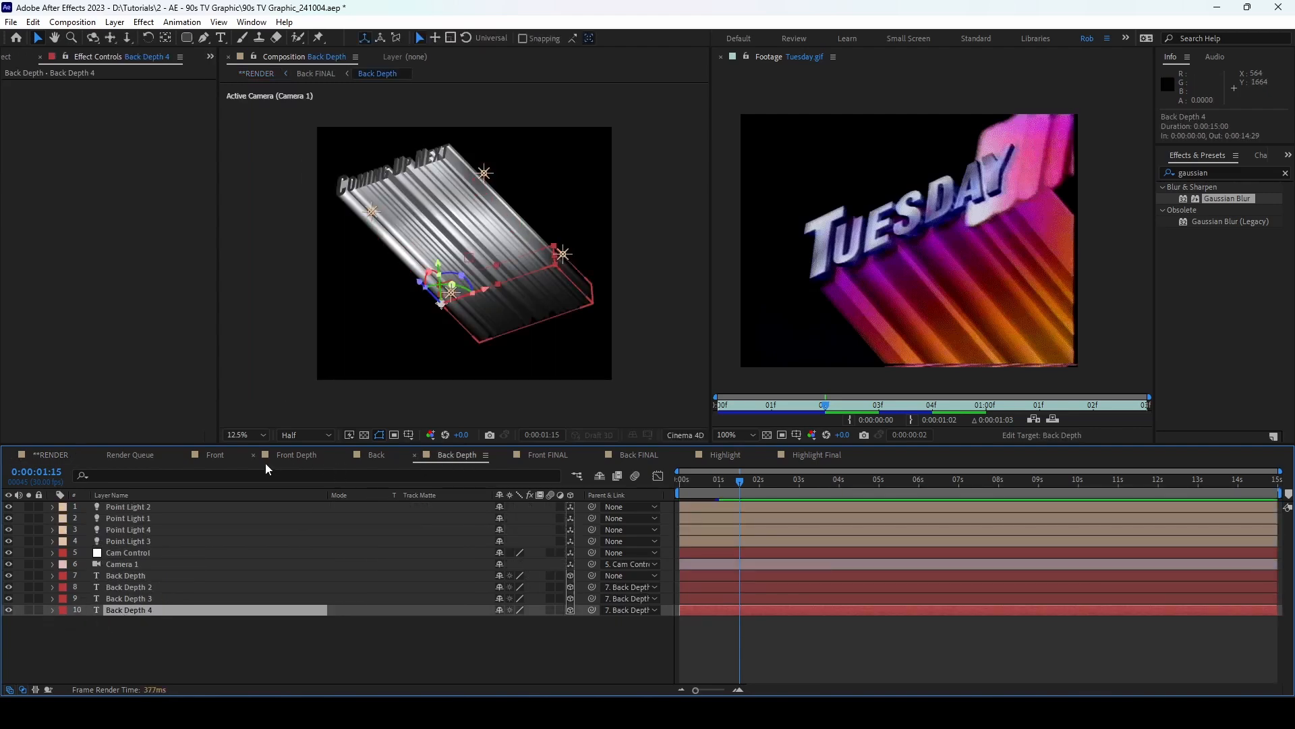
{"action": "left_click", "coordinate": [637, 455]}
{"action": "left_click", "coordinate": [115, 542]}
{"action": "left_click", "coordinate": [52, 541]}
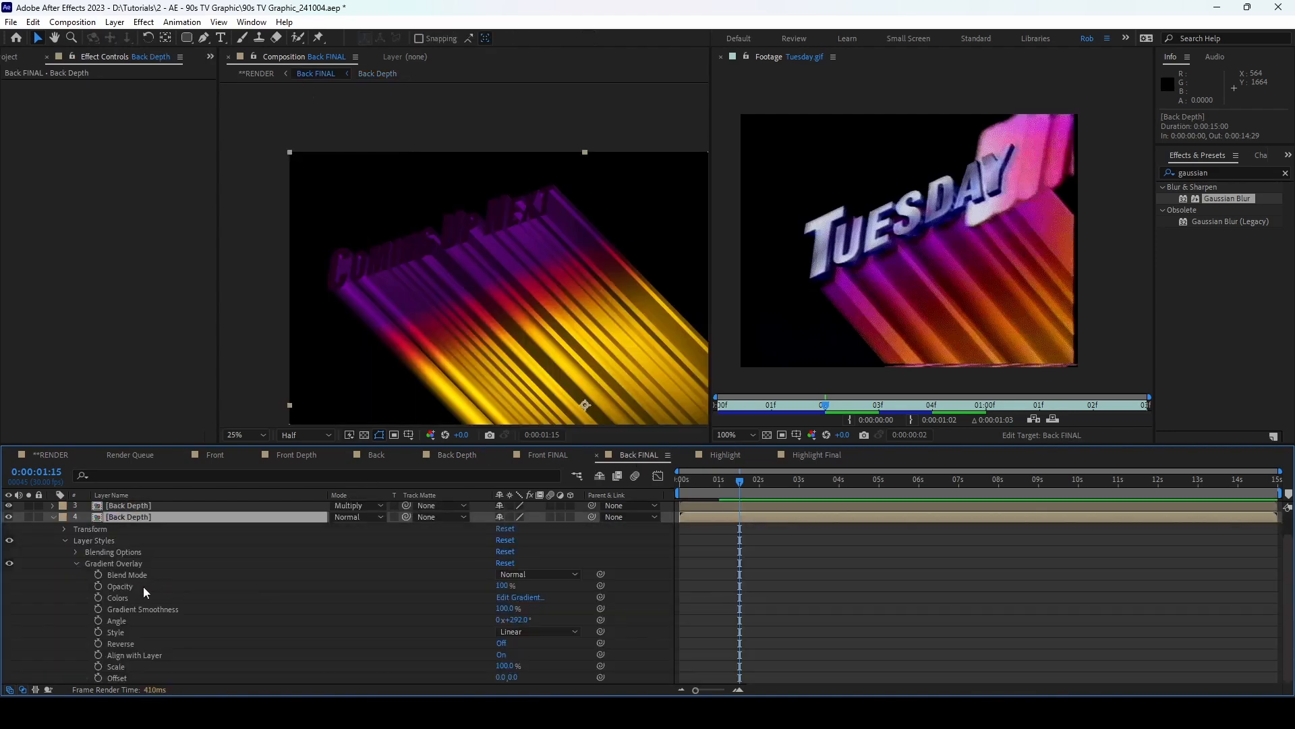
Step: Move a purple gradient stop to about 11.7%, then view RENDER at 1 second 23 frames
{"action": "left_click", "coordinate": [523, 598]}
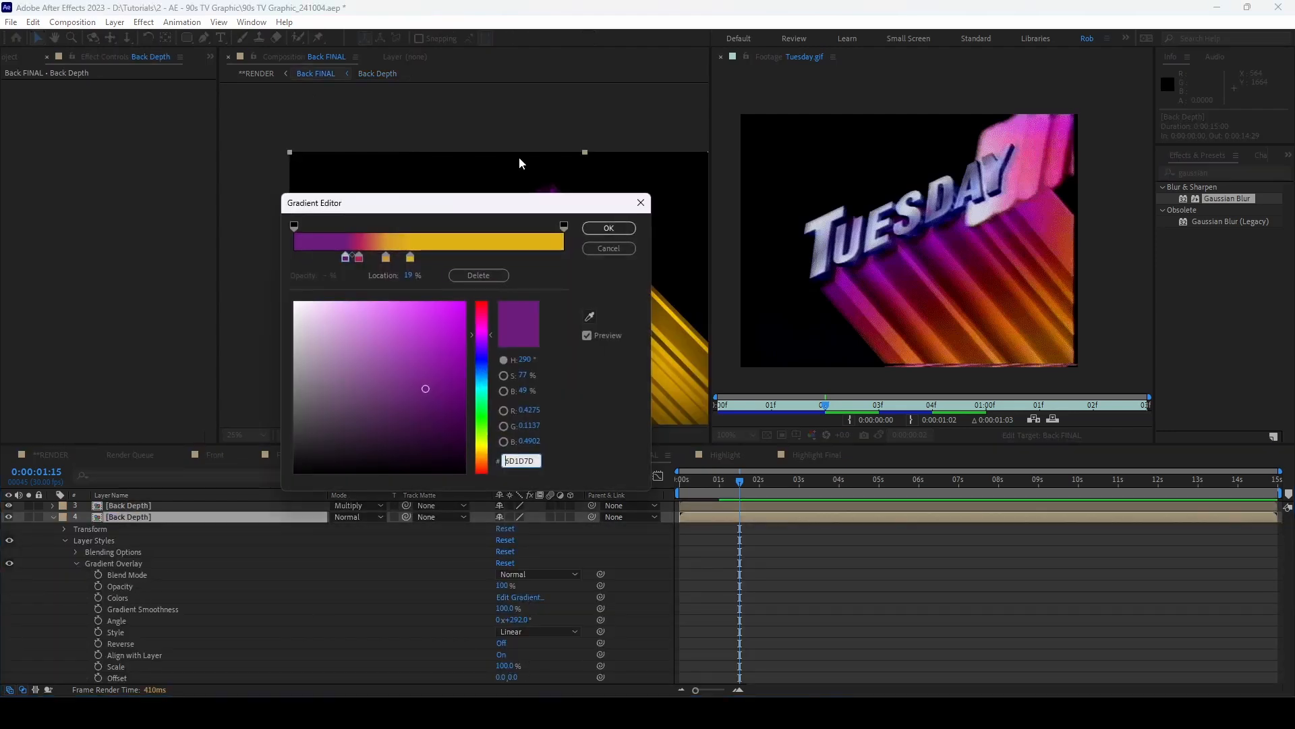
{"action": "left_click_drag", "start_coordinate": [498, 212], "coordinate": [1003, 203]}
{"action": "left_click_drag", "start_coordinate": [851, 248], "coordinate": [817, 250]}
{"action": "left_click", "coordinate": [1113, 219]}
{"action": "left_click", "coordinate": [50, 454]}
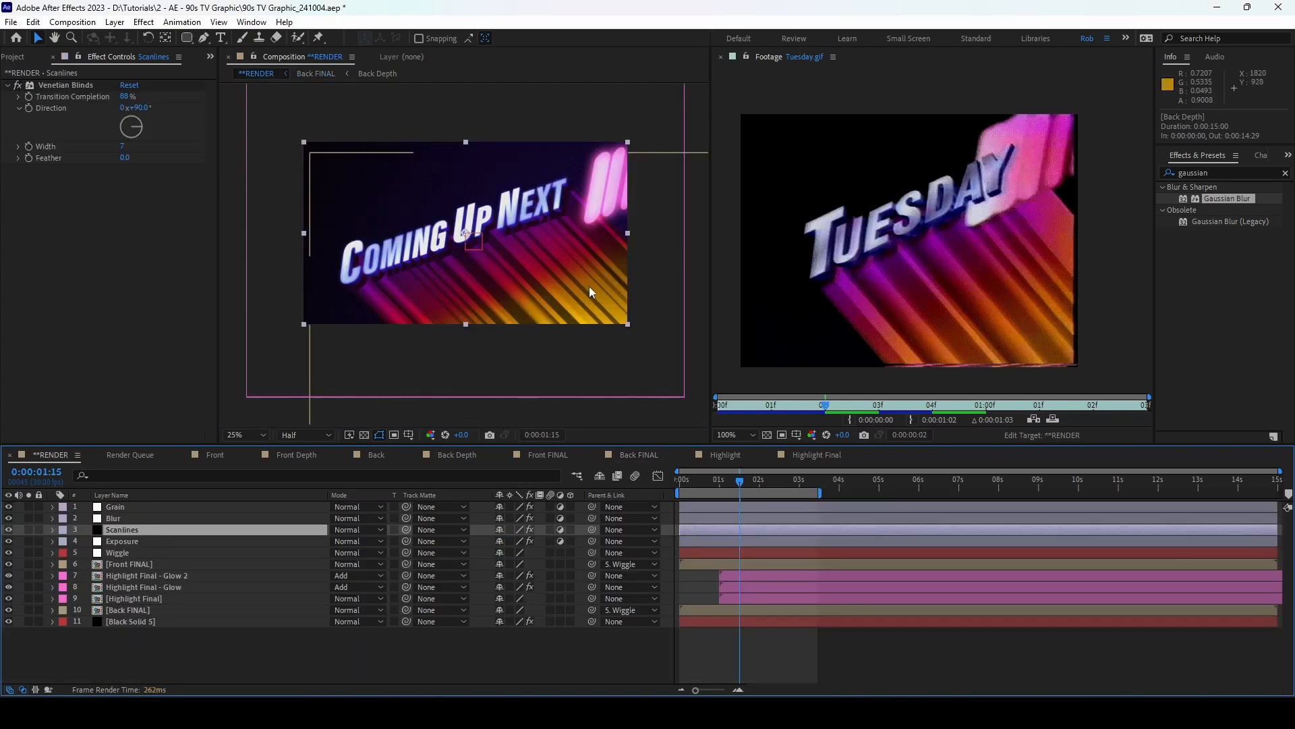
{"action": "left_click", "coordinate": [749, 480]}
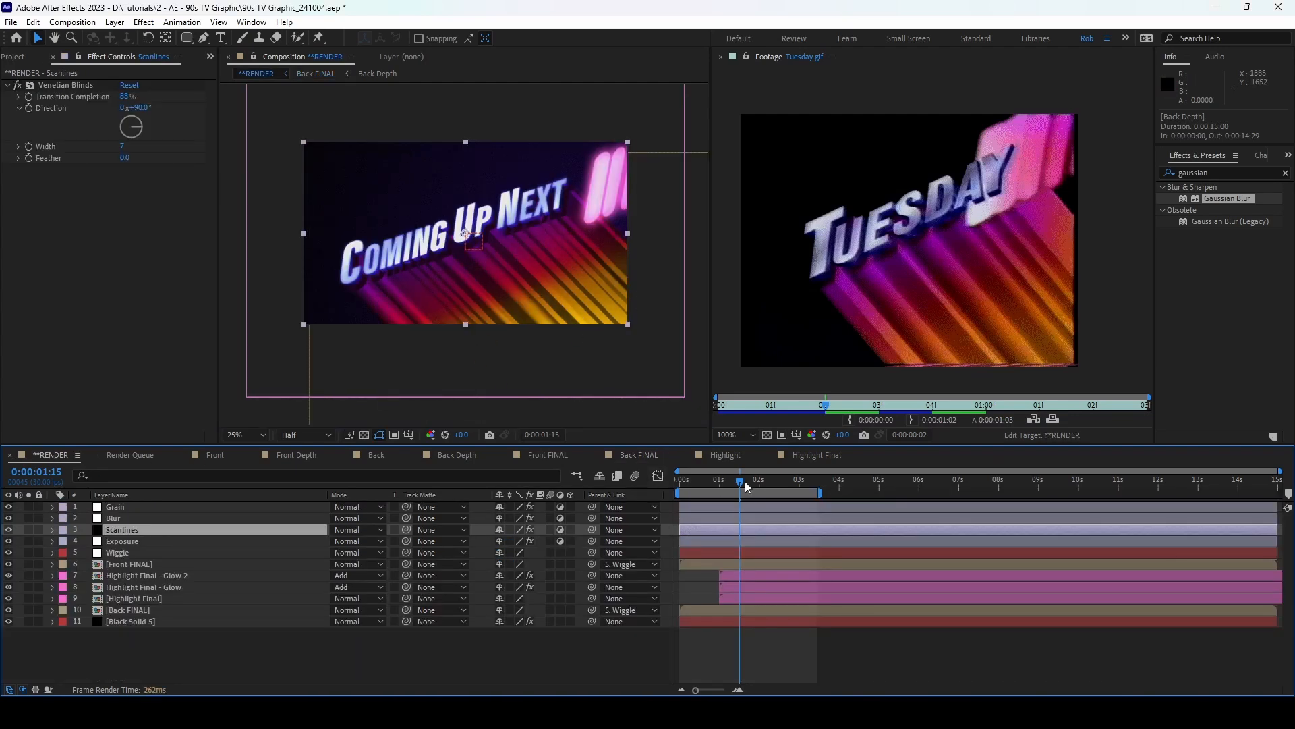